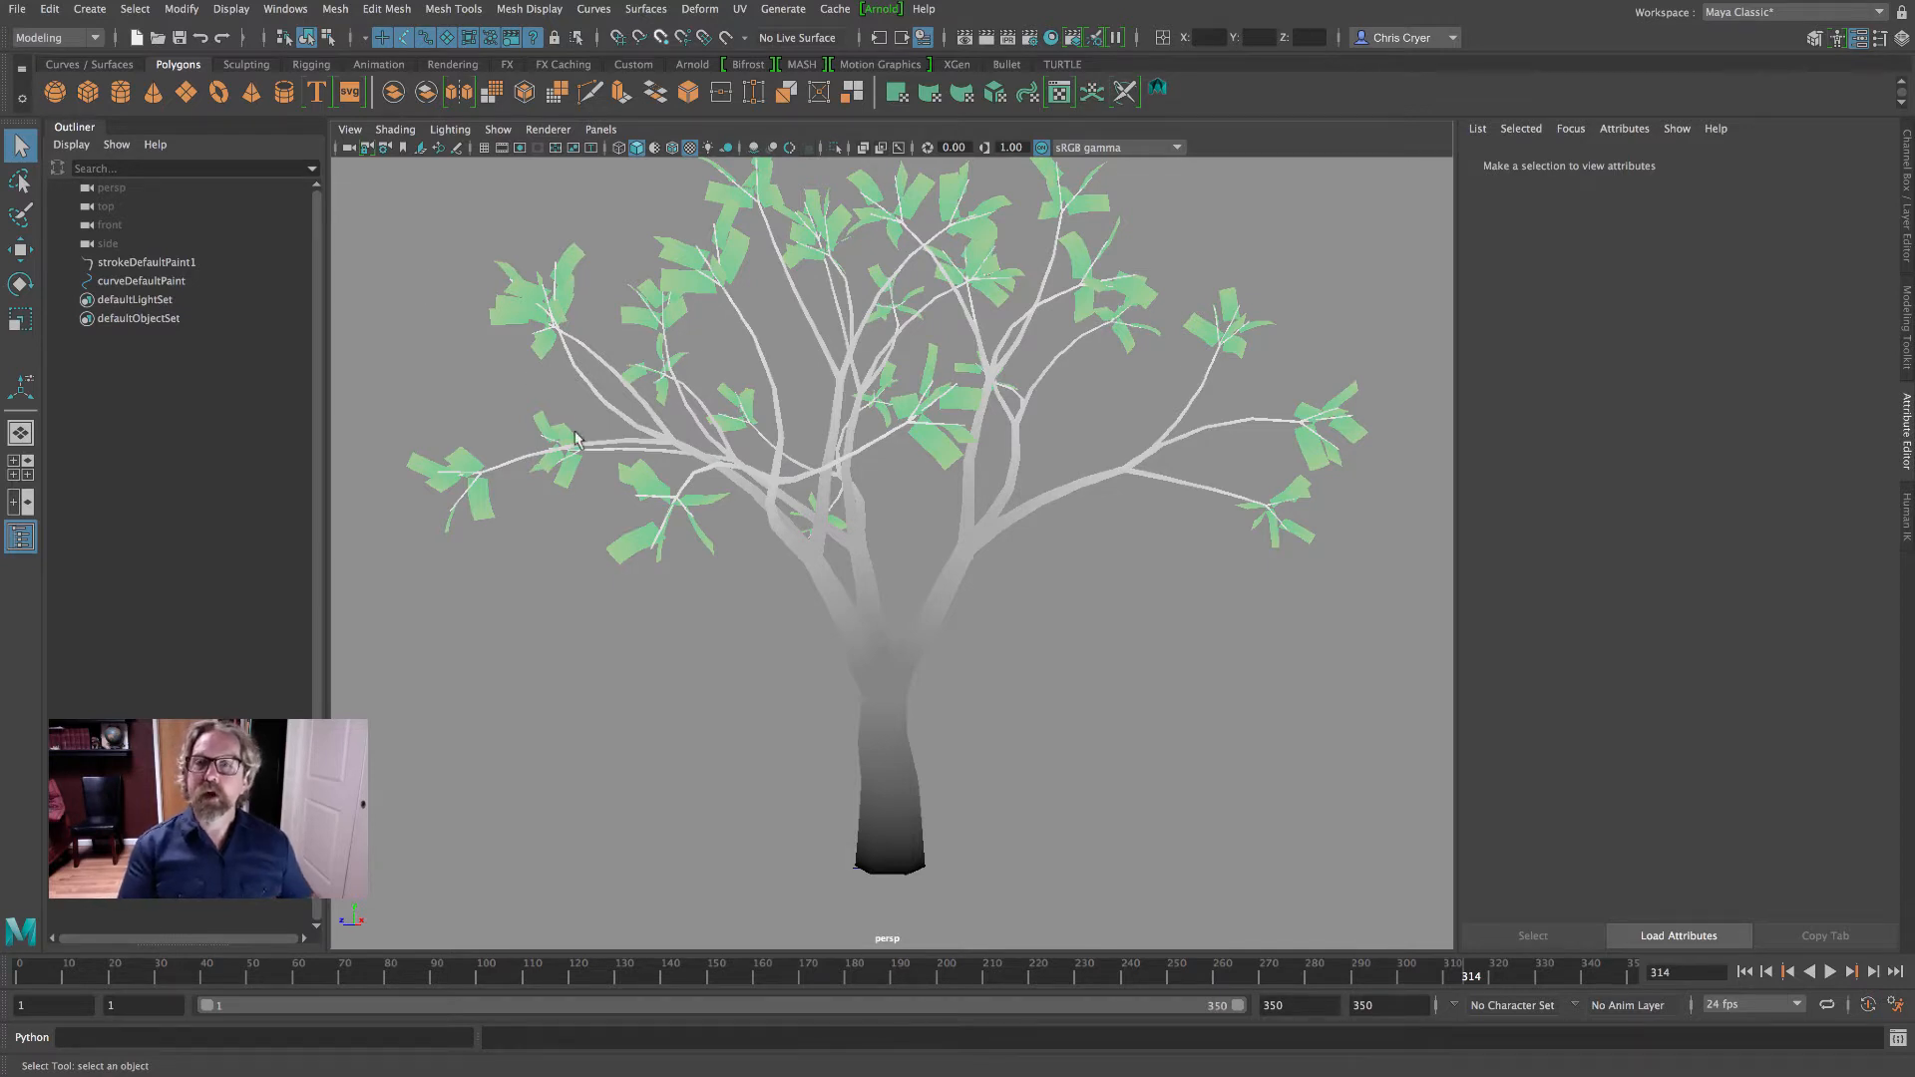
- Select the tree stroke and review the tube, growth, branch and leaf settings of its defaultPaint1 brush
scroll(832, 485, "down", 5)
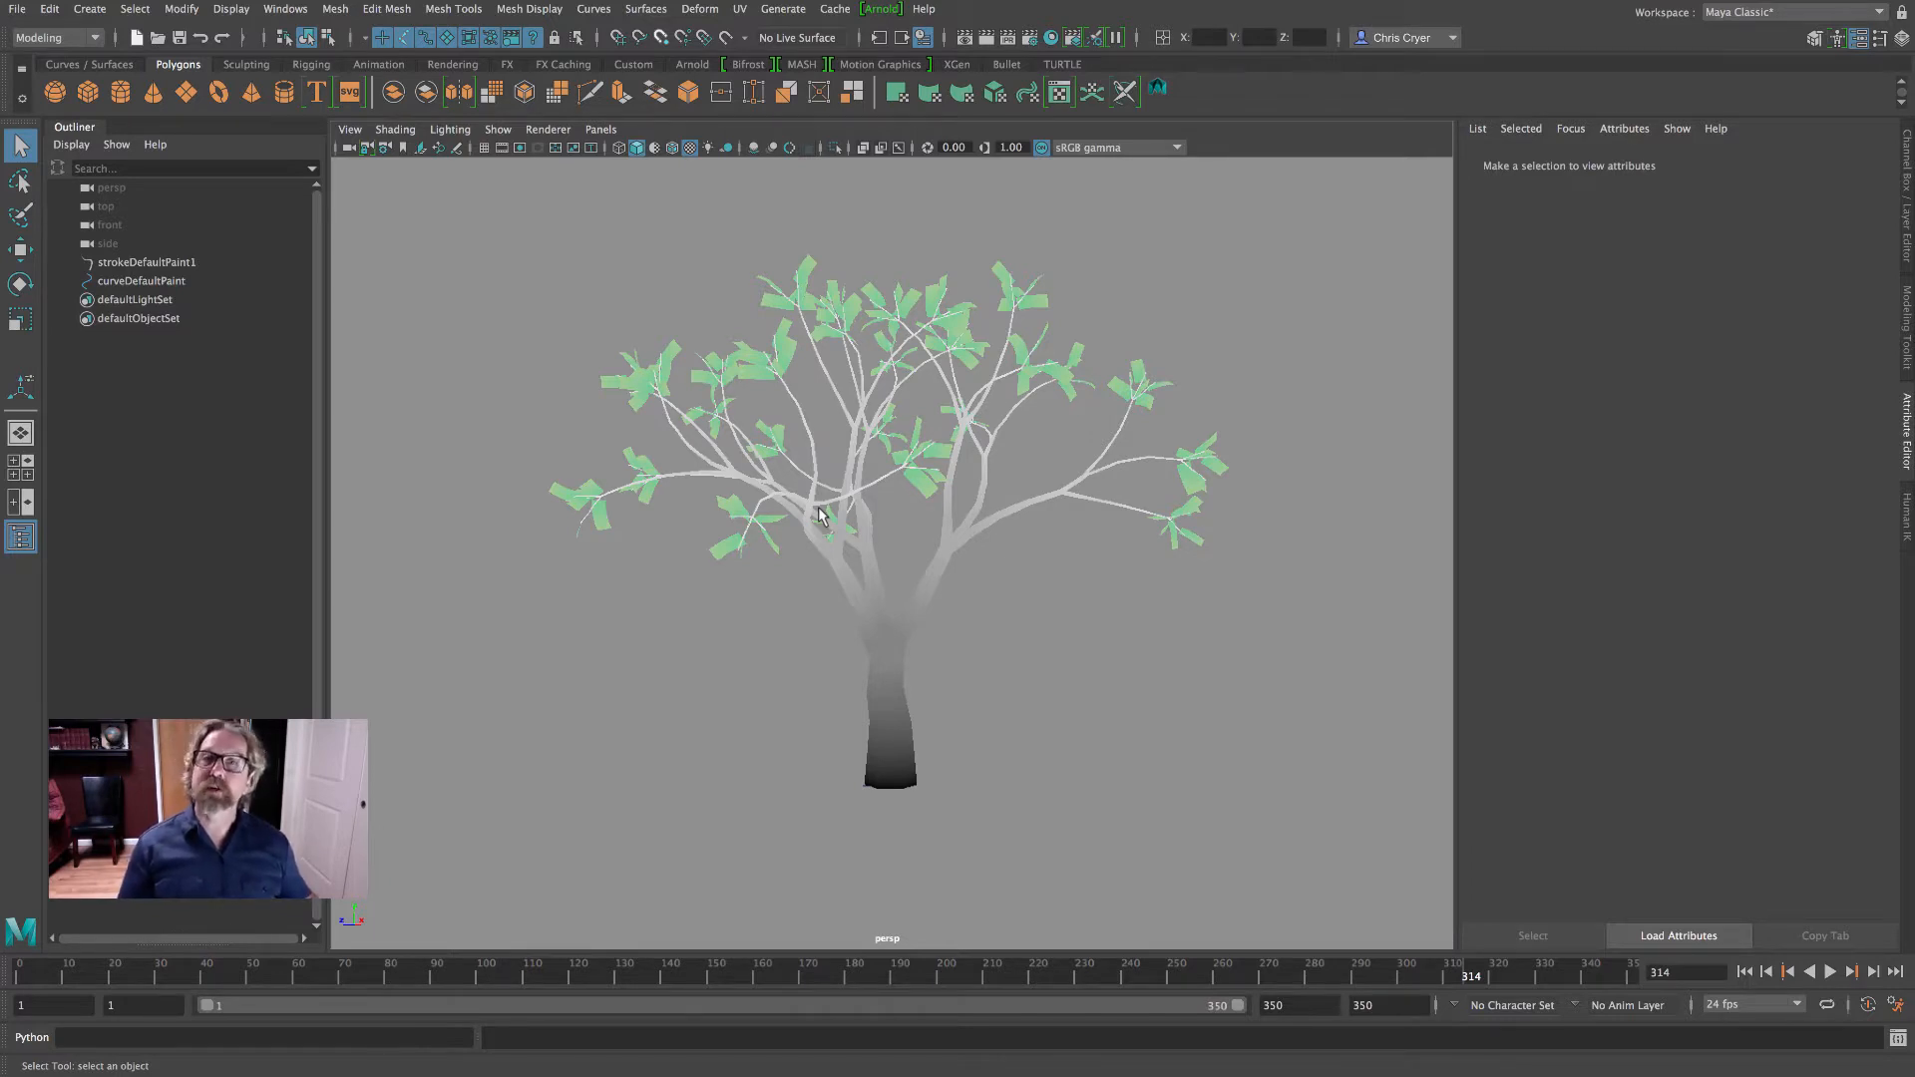
left_click_drag(972, 509, 919, 534, "alt")
left_click(914, 575)
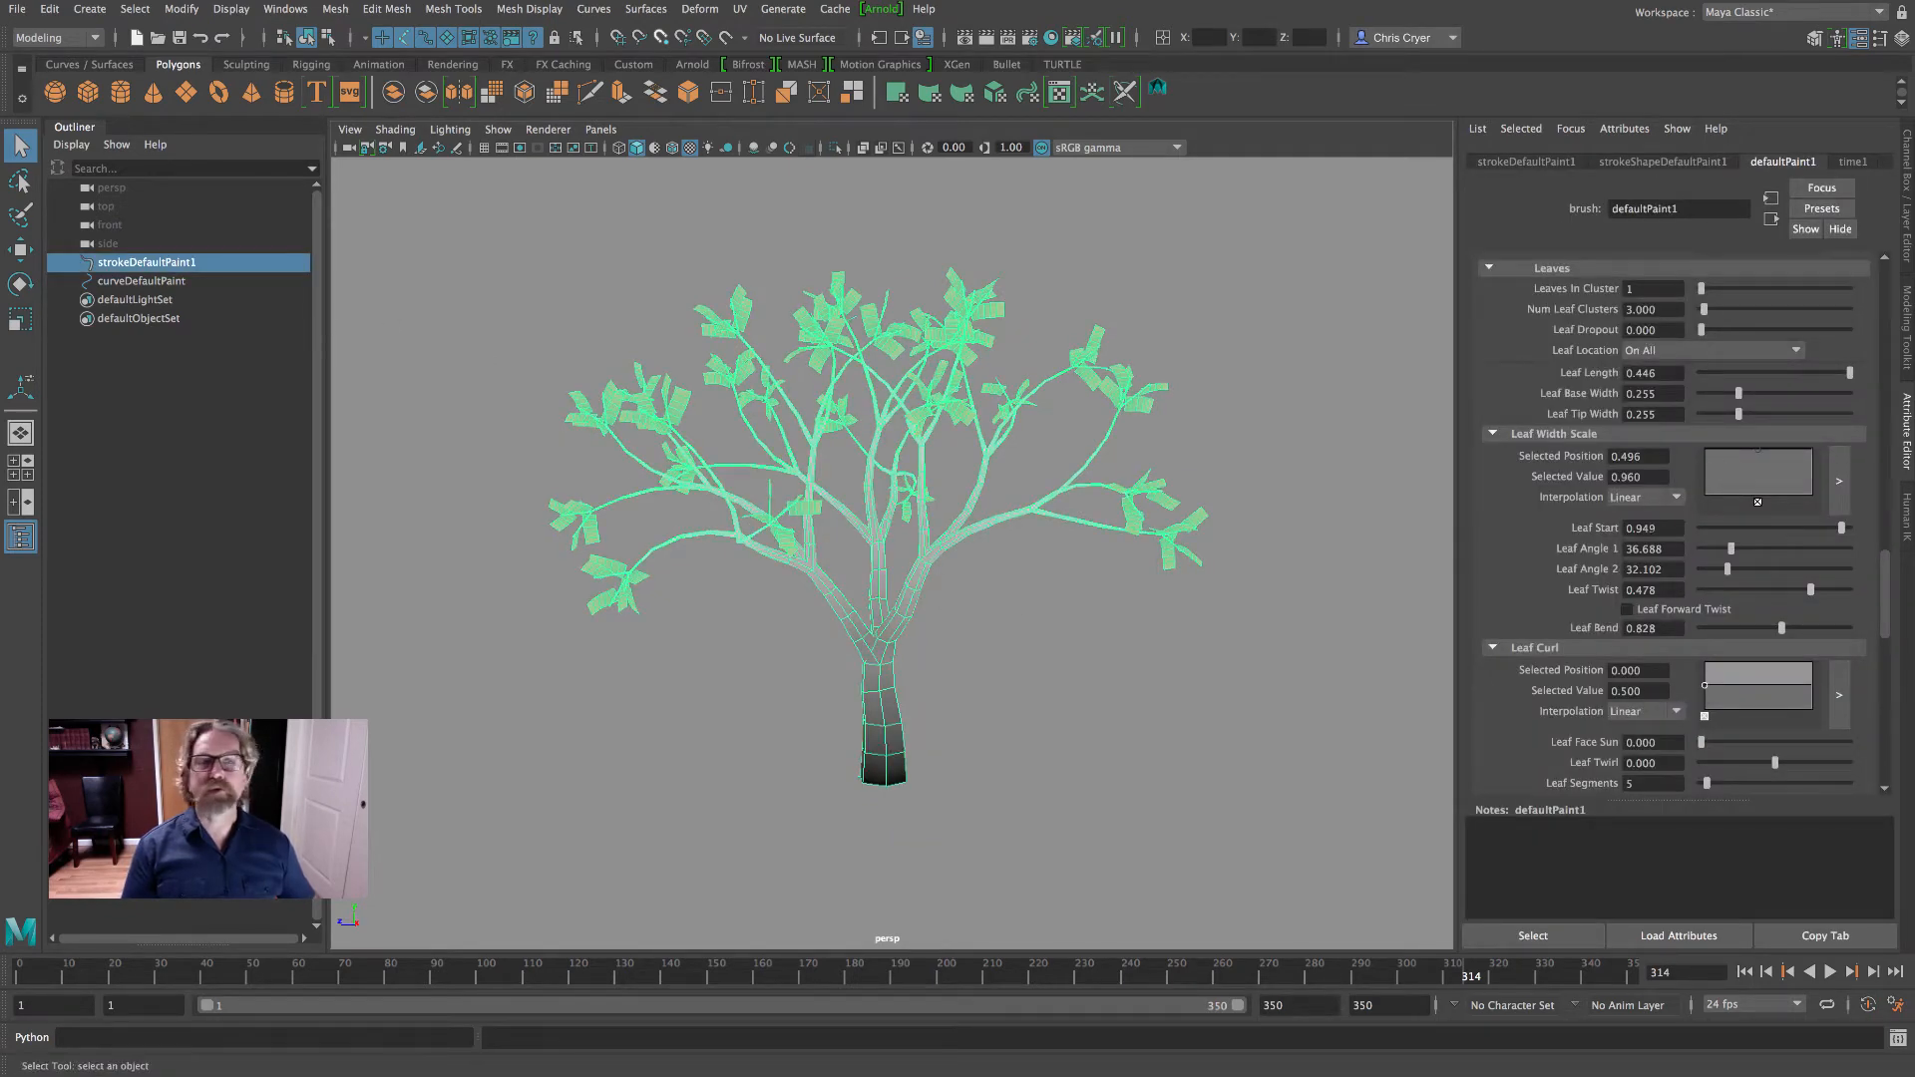
scroll(1704, 534, "up", 15)
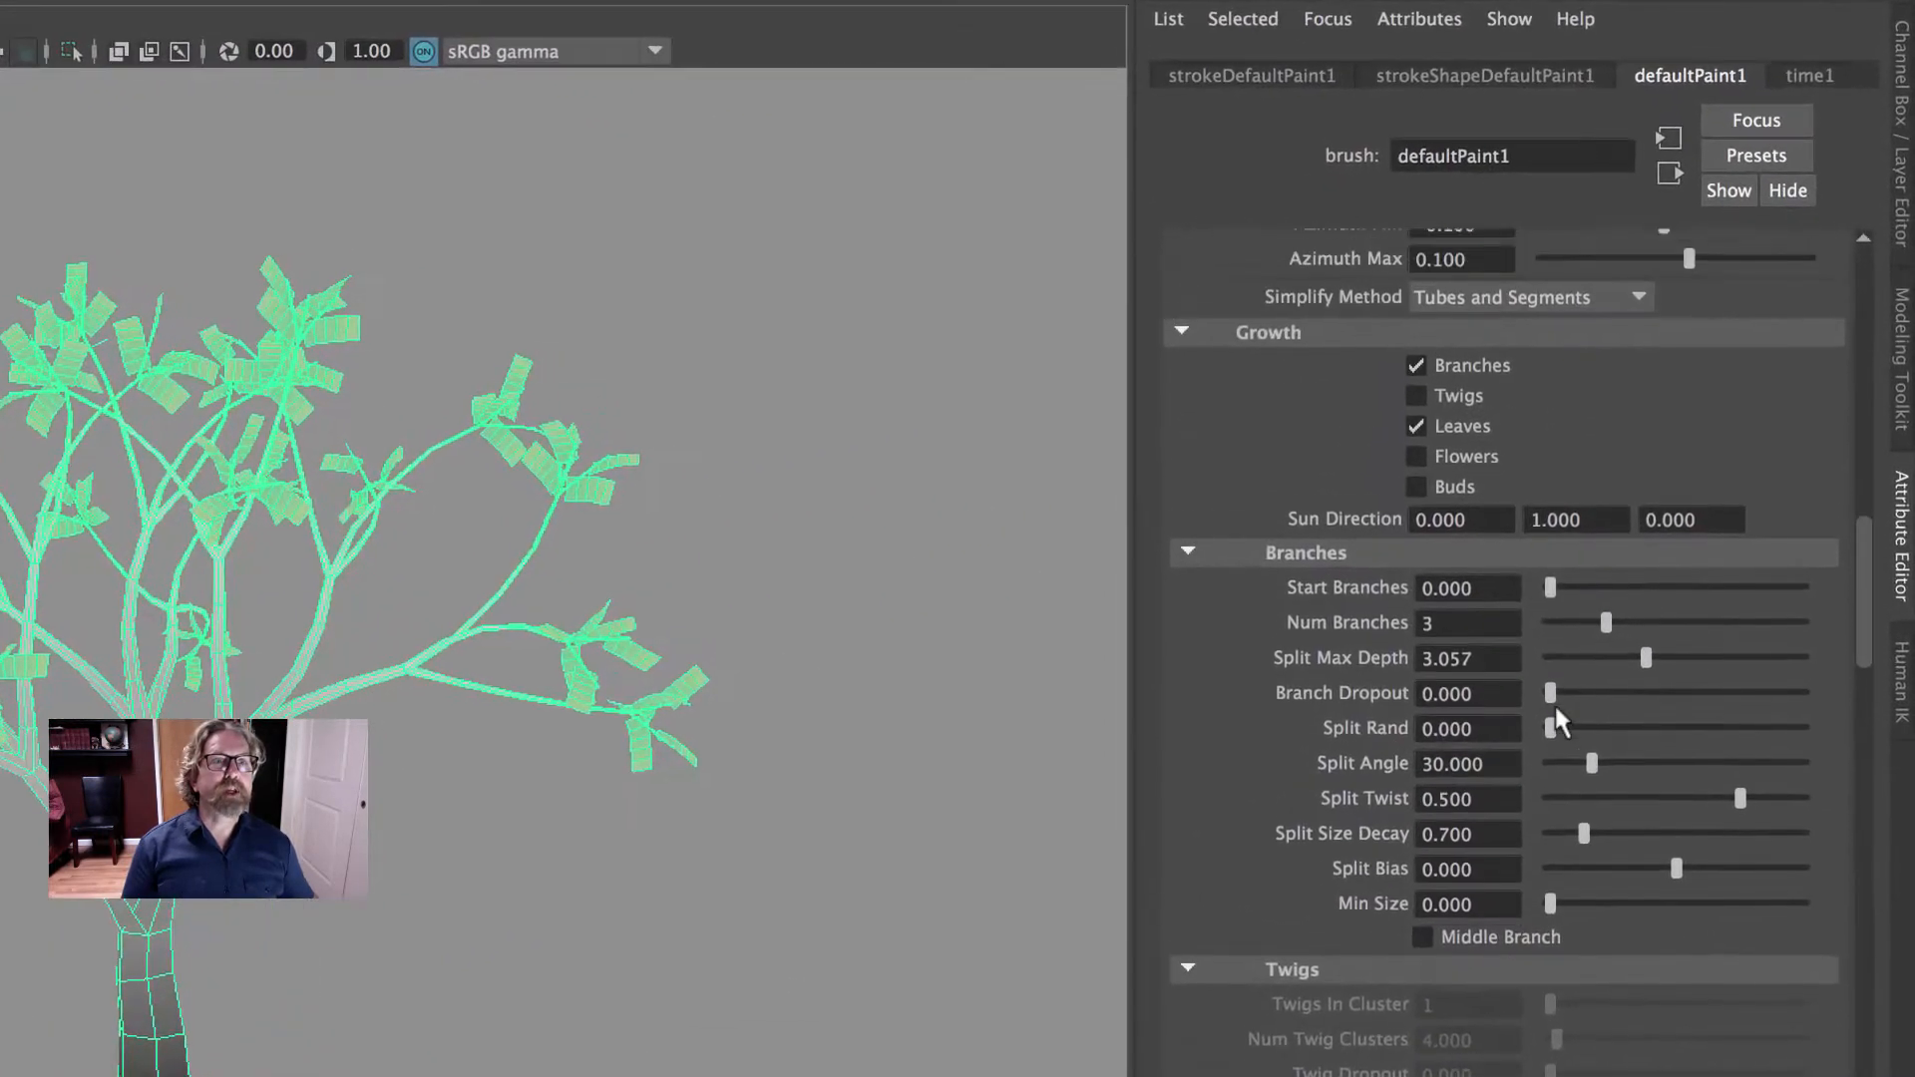
scroll(1562, 699, "up", 15)
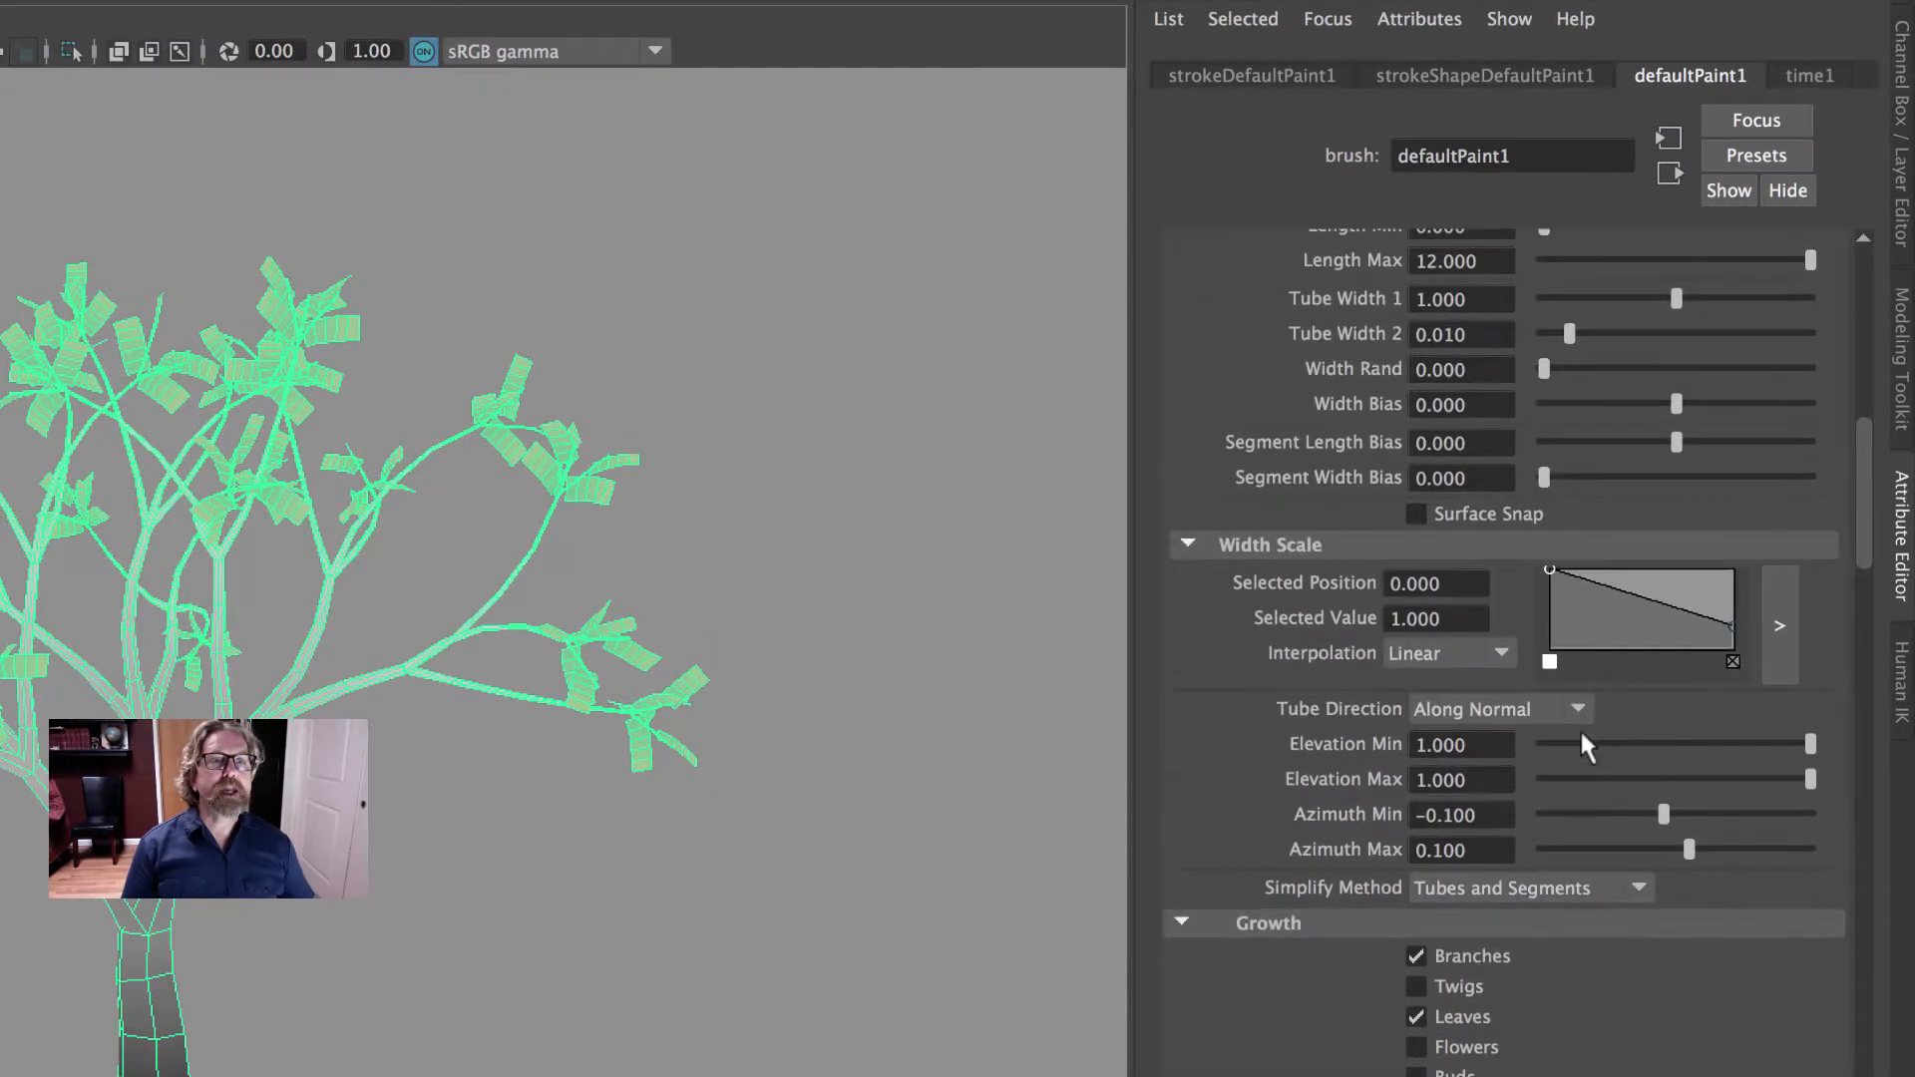
scroll(1591, 760, "down", 4)
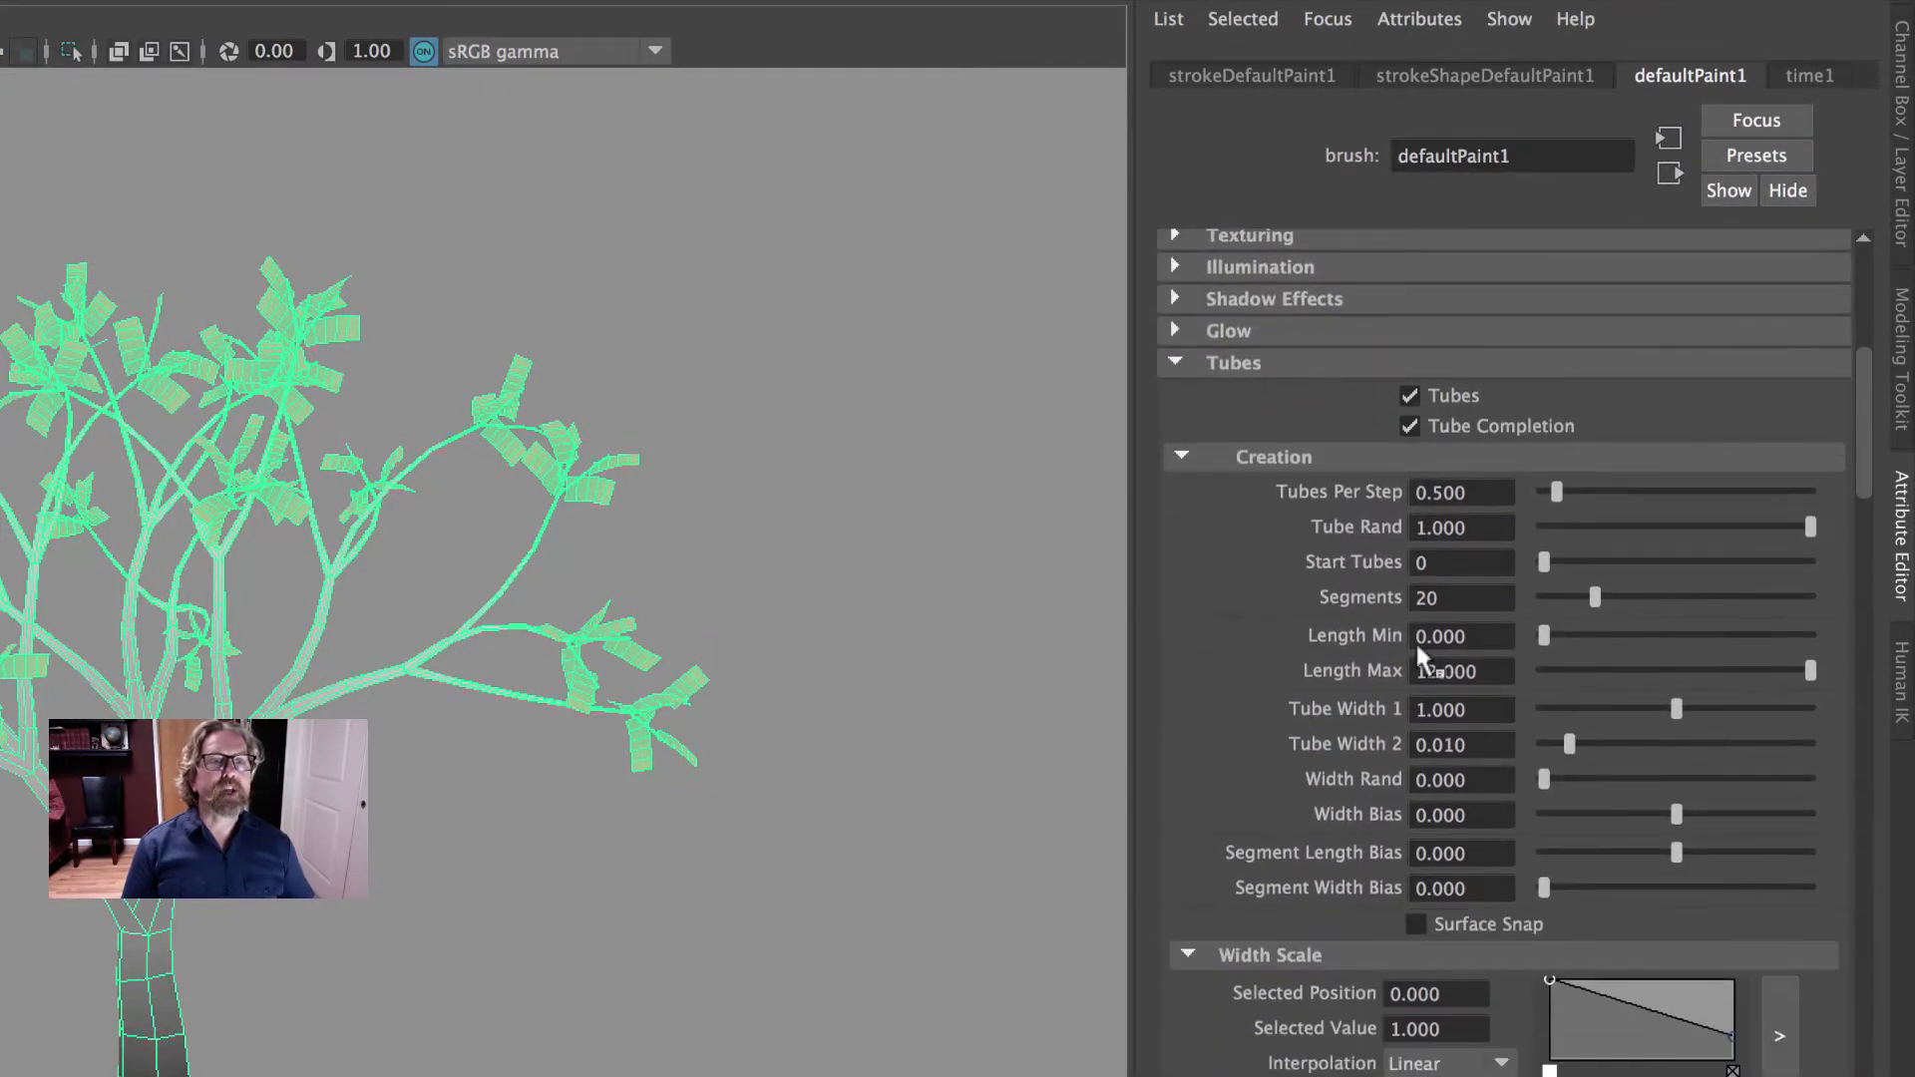
scroll(1591, 704, "down", 5)
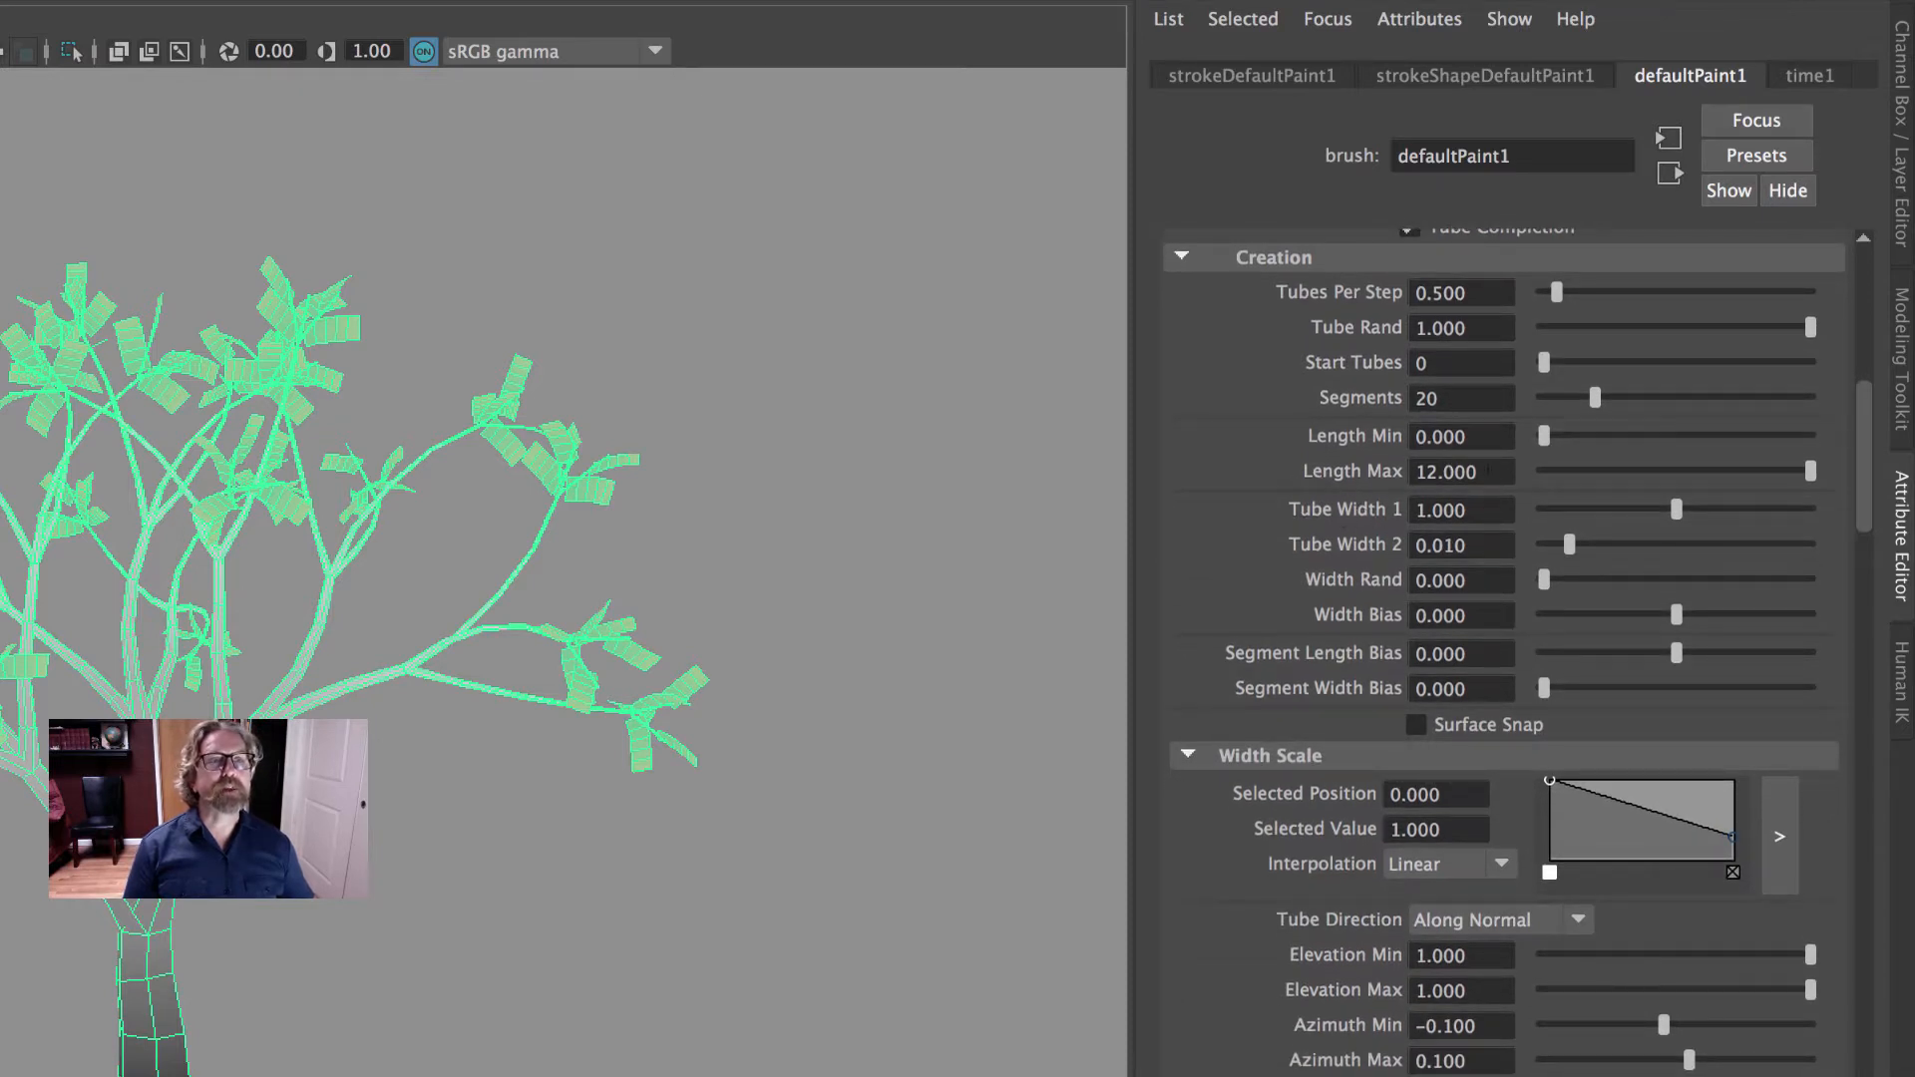
scroll(1426, 602, "down", 8)
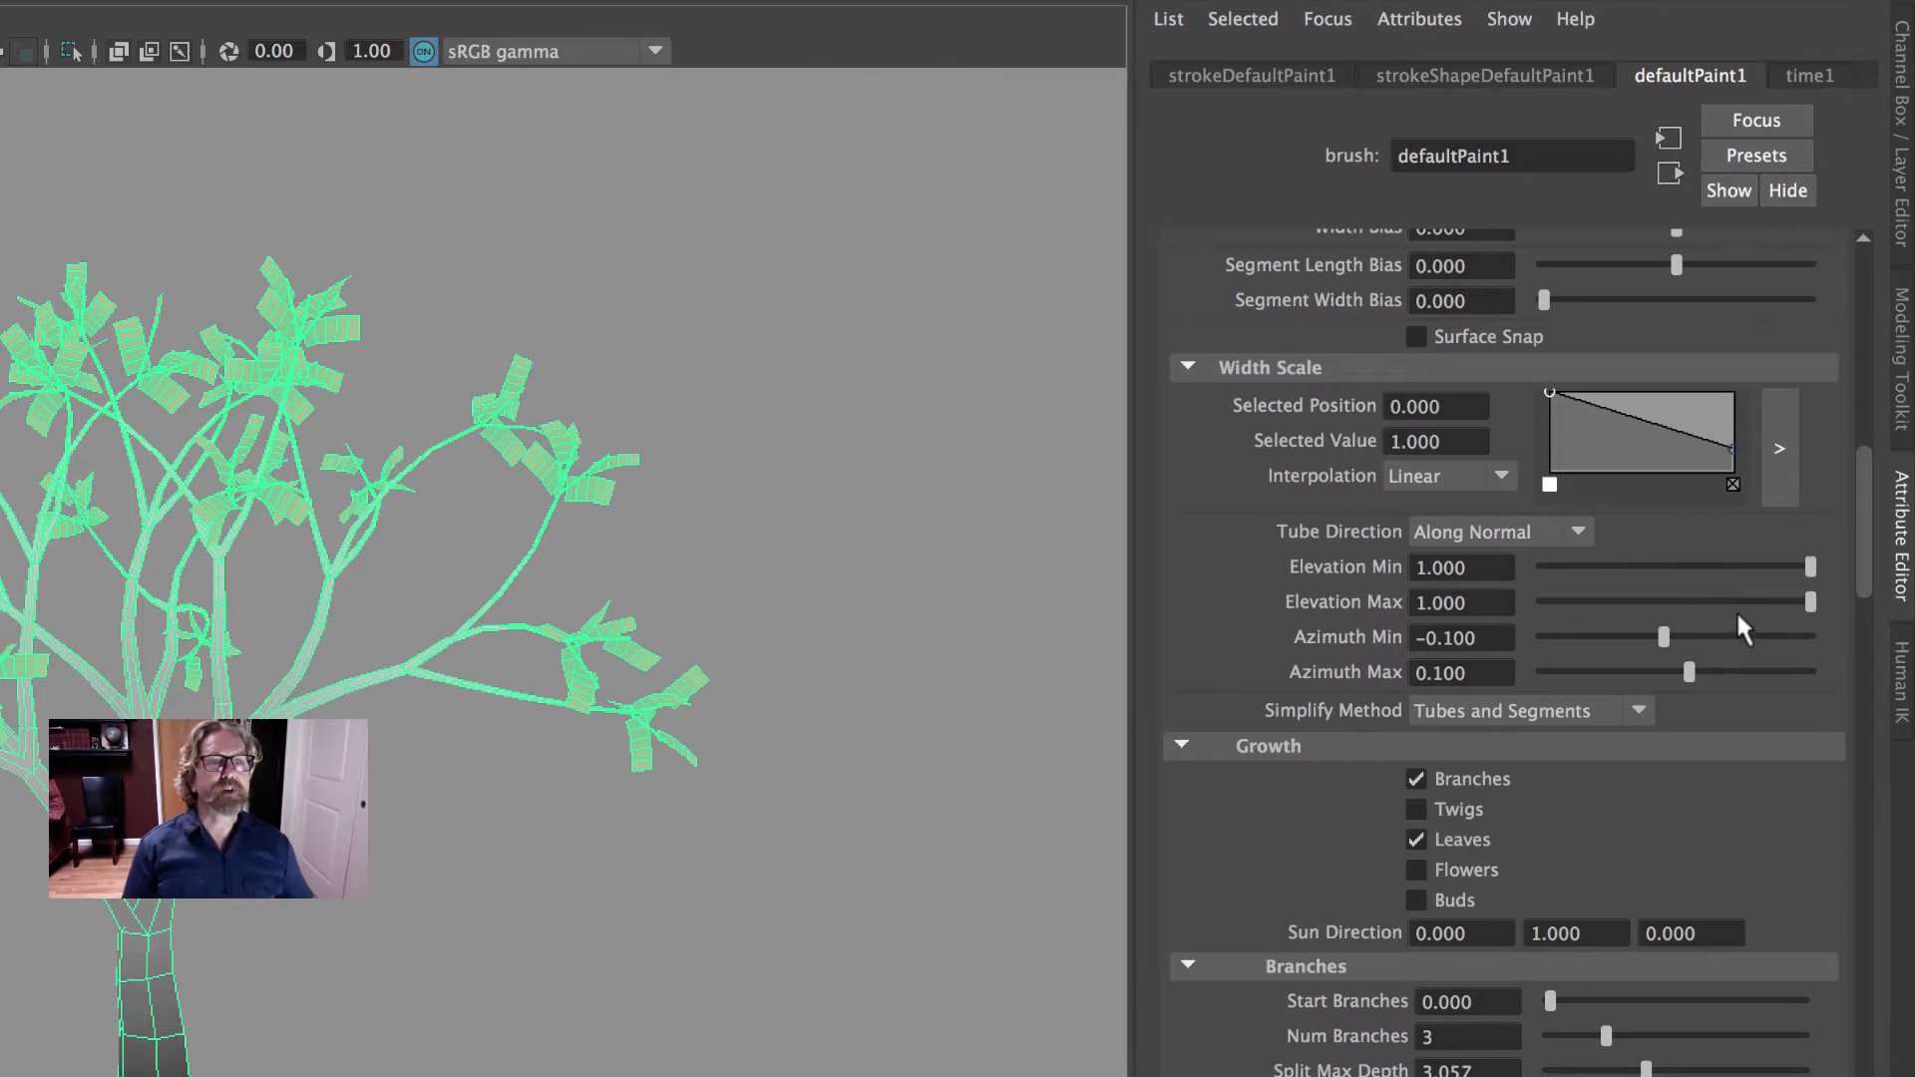
scroll(1738, 612, "down", 5)
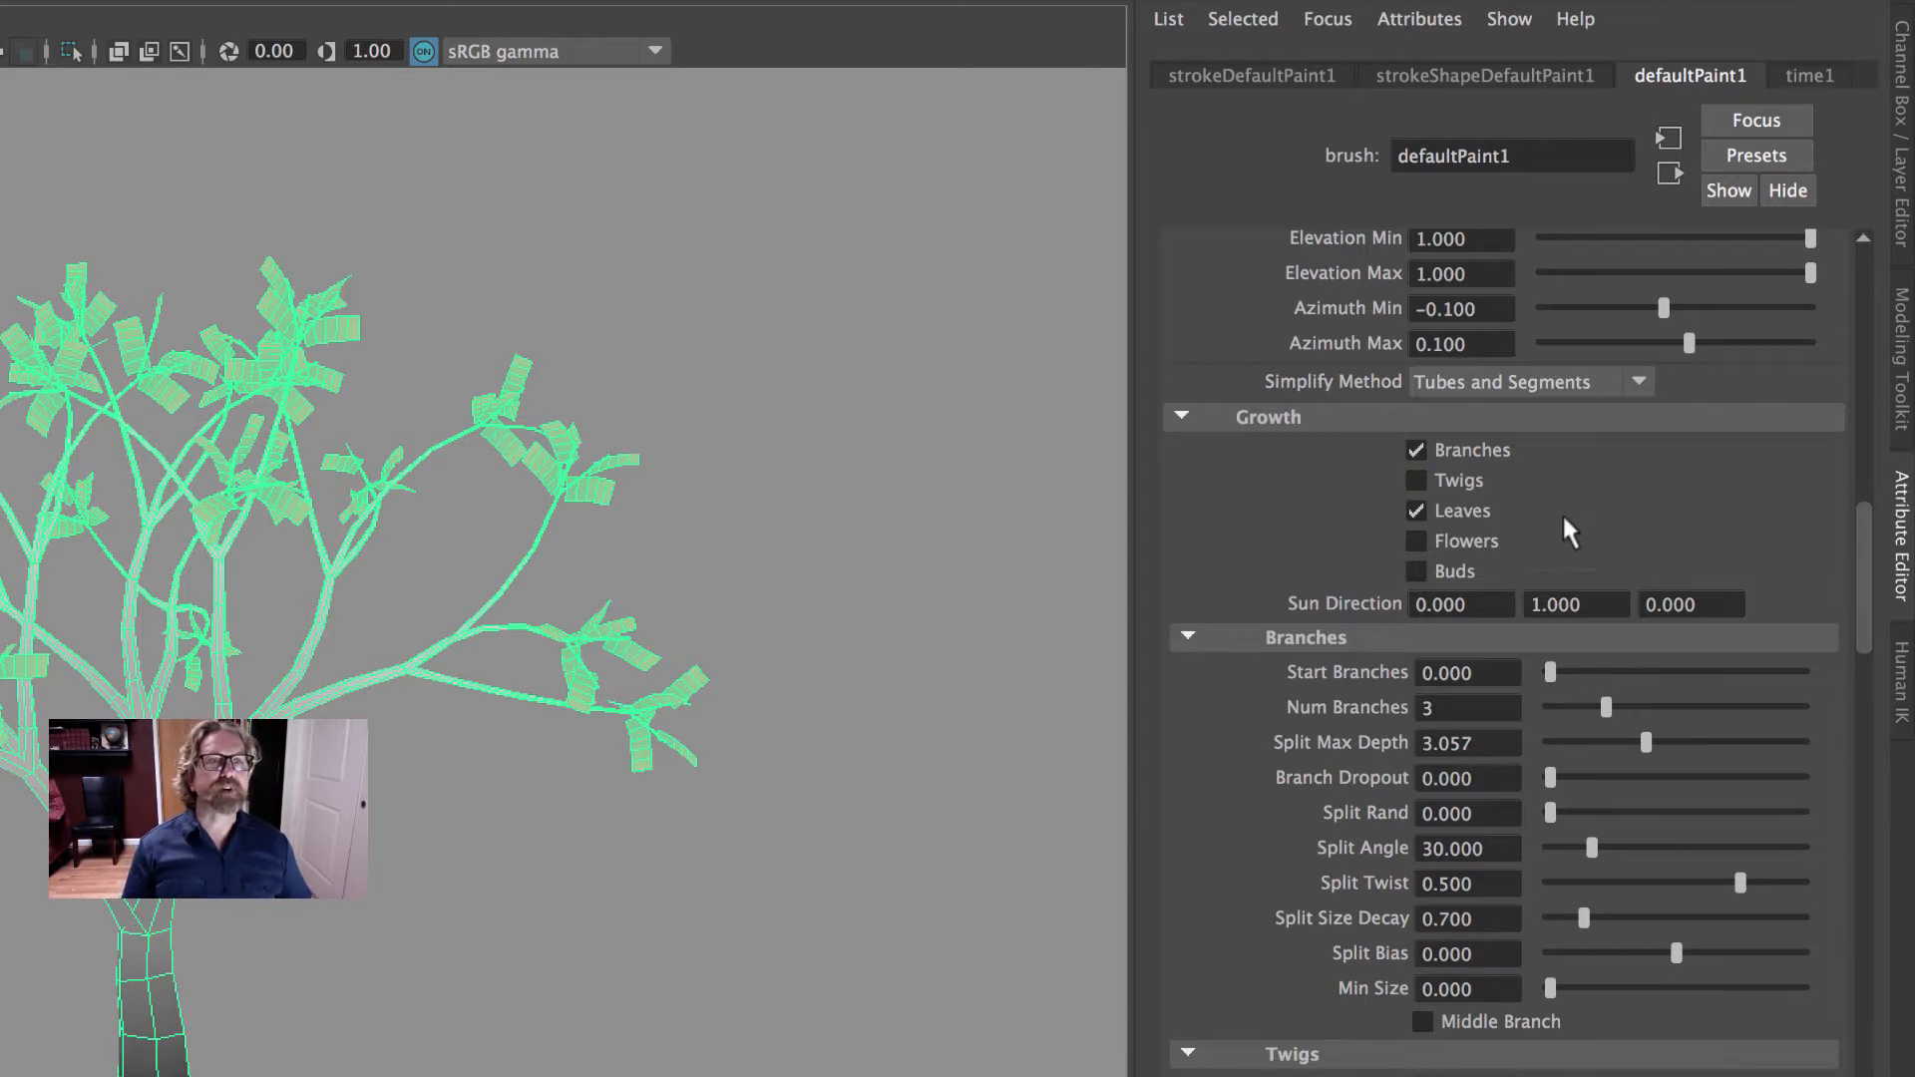
scroll(1721, 518, "down", 5)
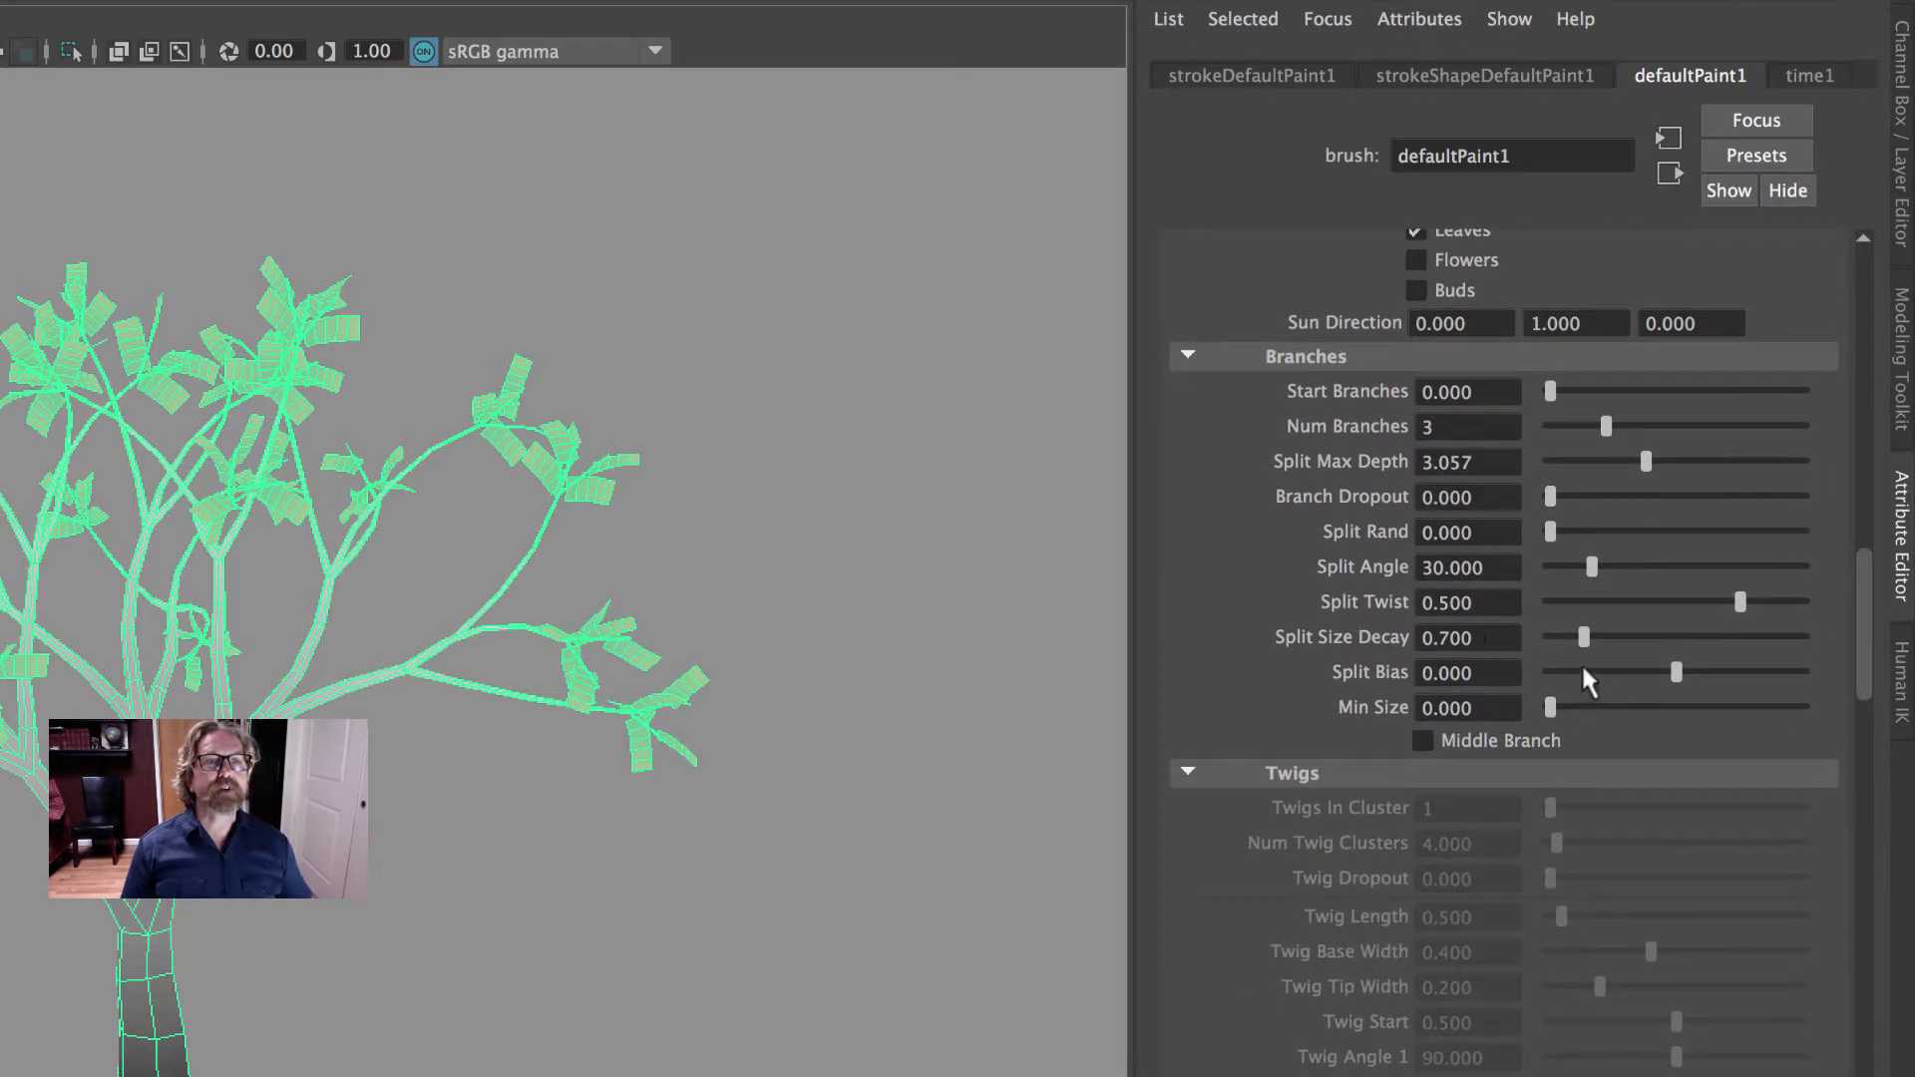
scroll(1628, 686, "down", 20)
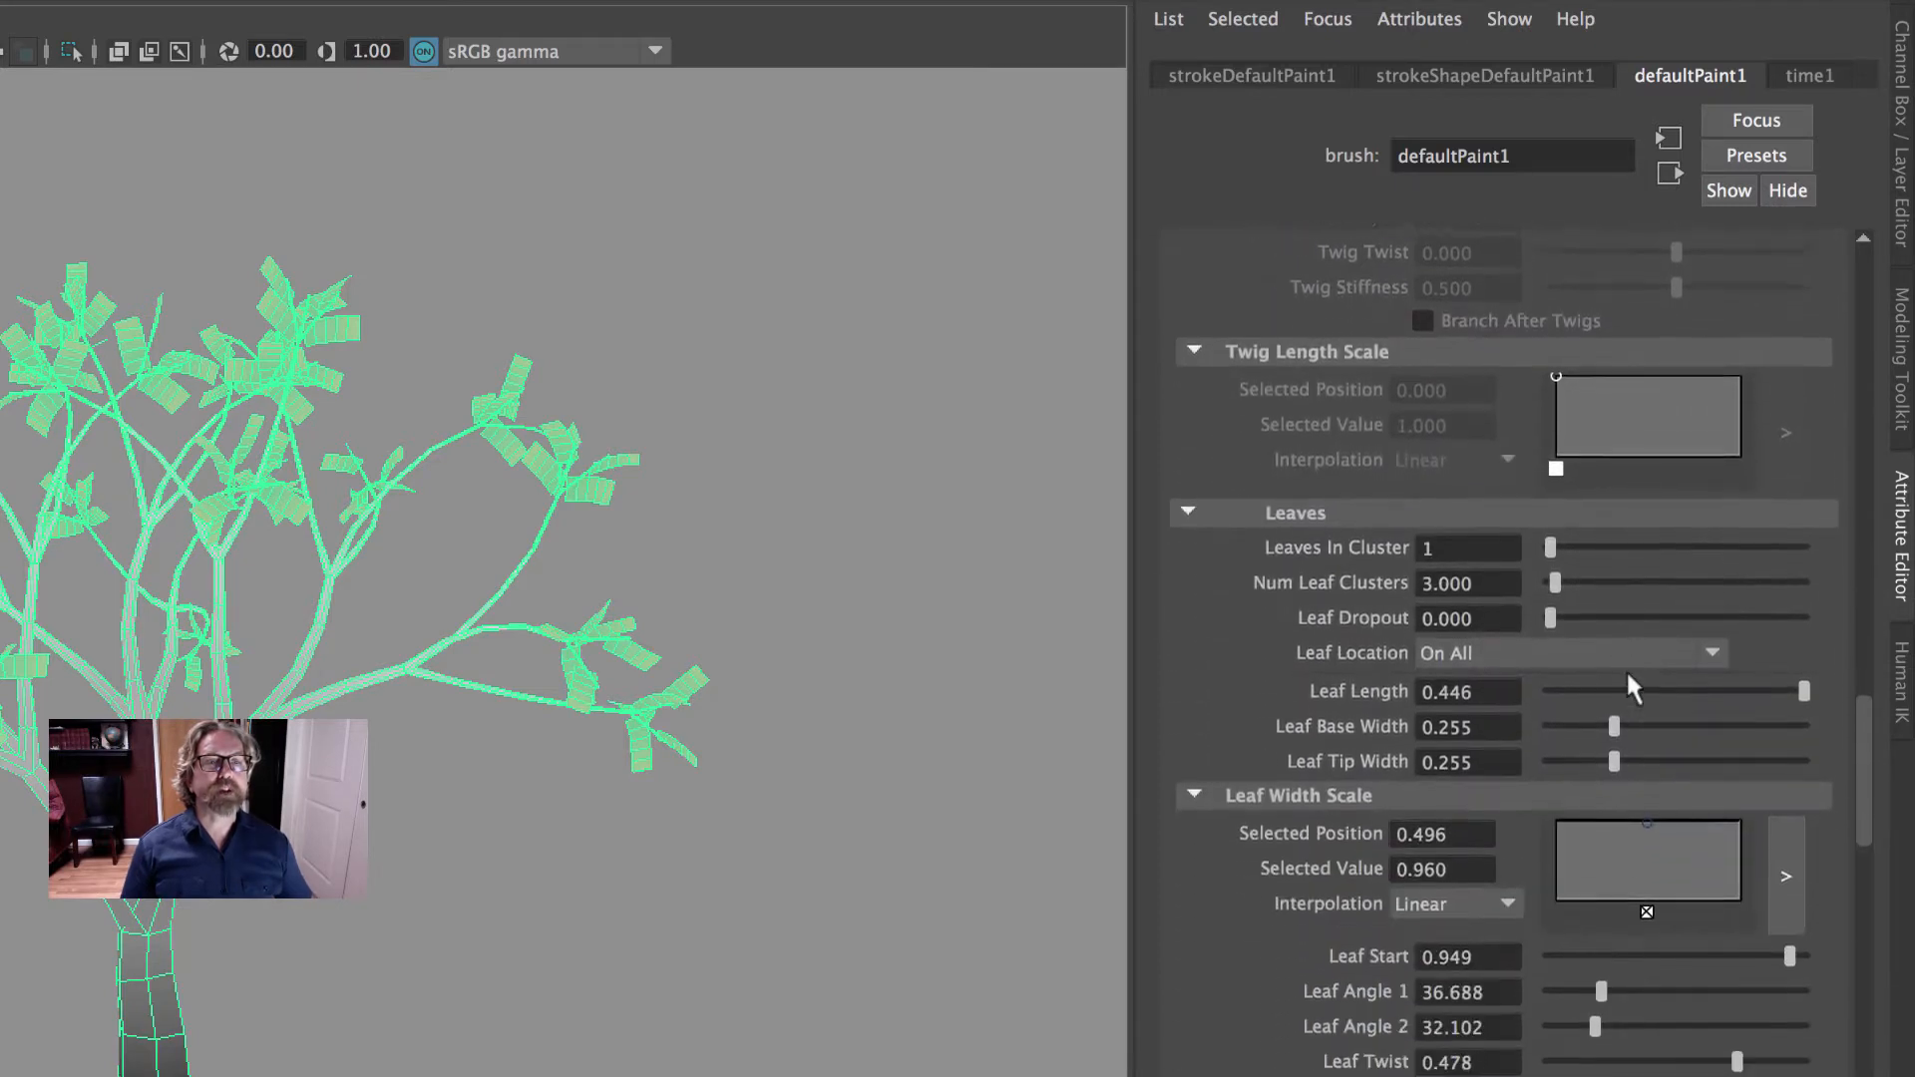
scroll(1625, 672, "down", 3)
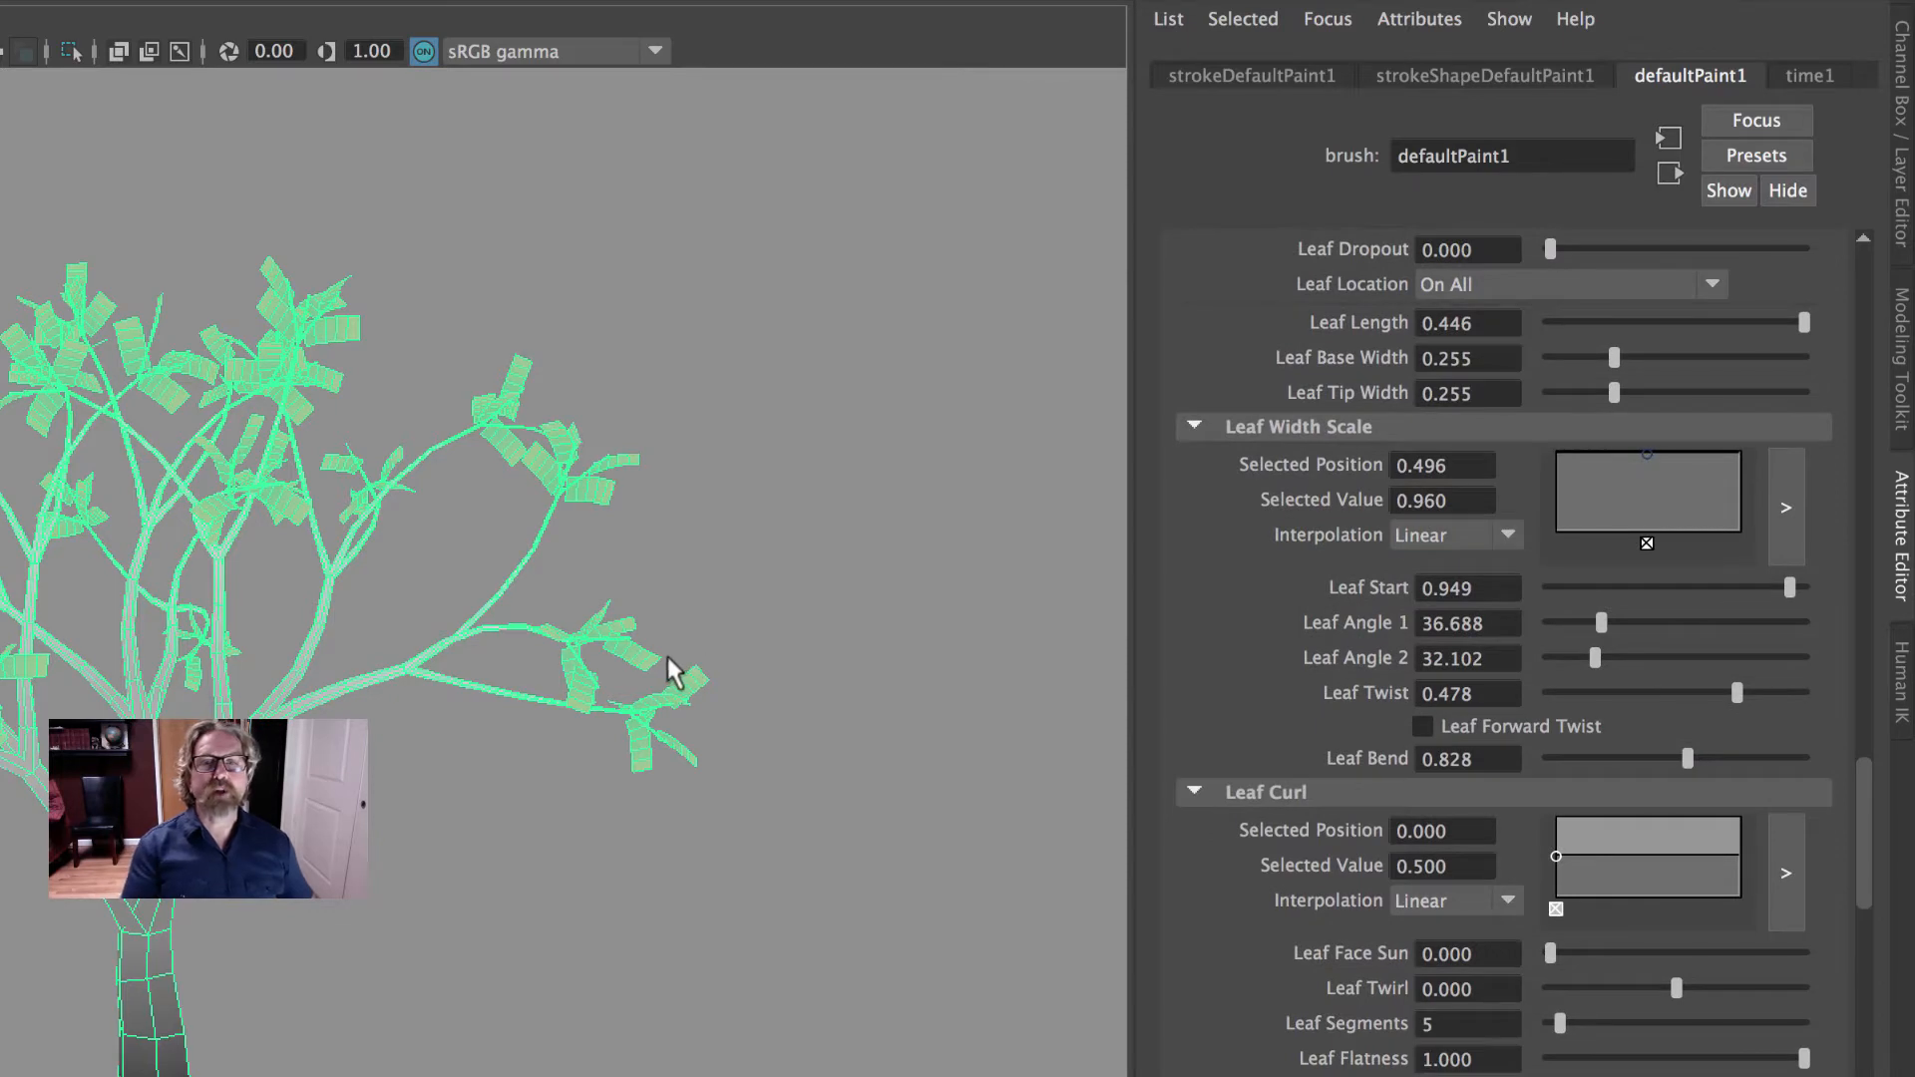
- Examine the leaf geometry at the branch tips up close, including its segments and rectangular shape
left_click_drag(620, 632, 768, 731, "ctrl+alt")
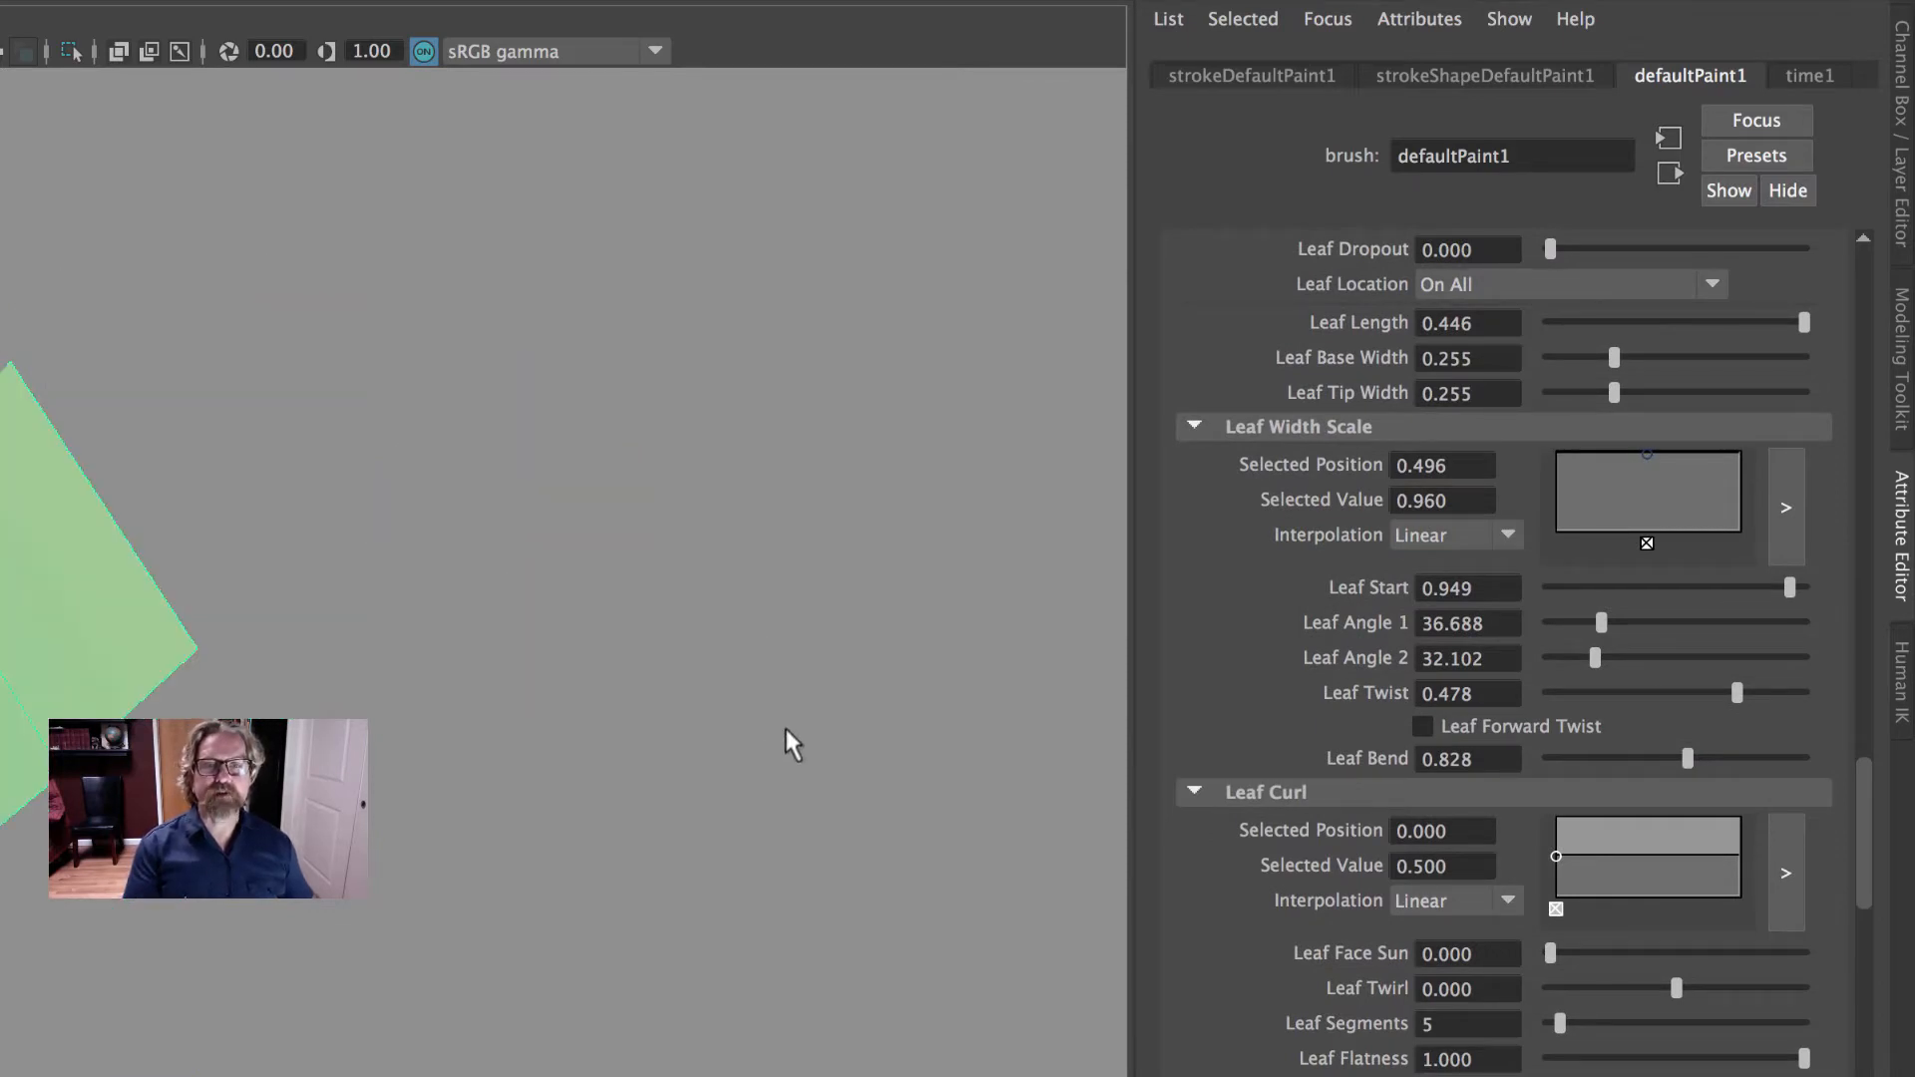
right_click_drag(624, 688, 407, 634, "alt")
middle_click_drag(407, 634, 775, 408, "alt")
left_click_drag(775, 408, 722, 524, "alt")
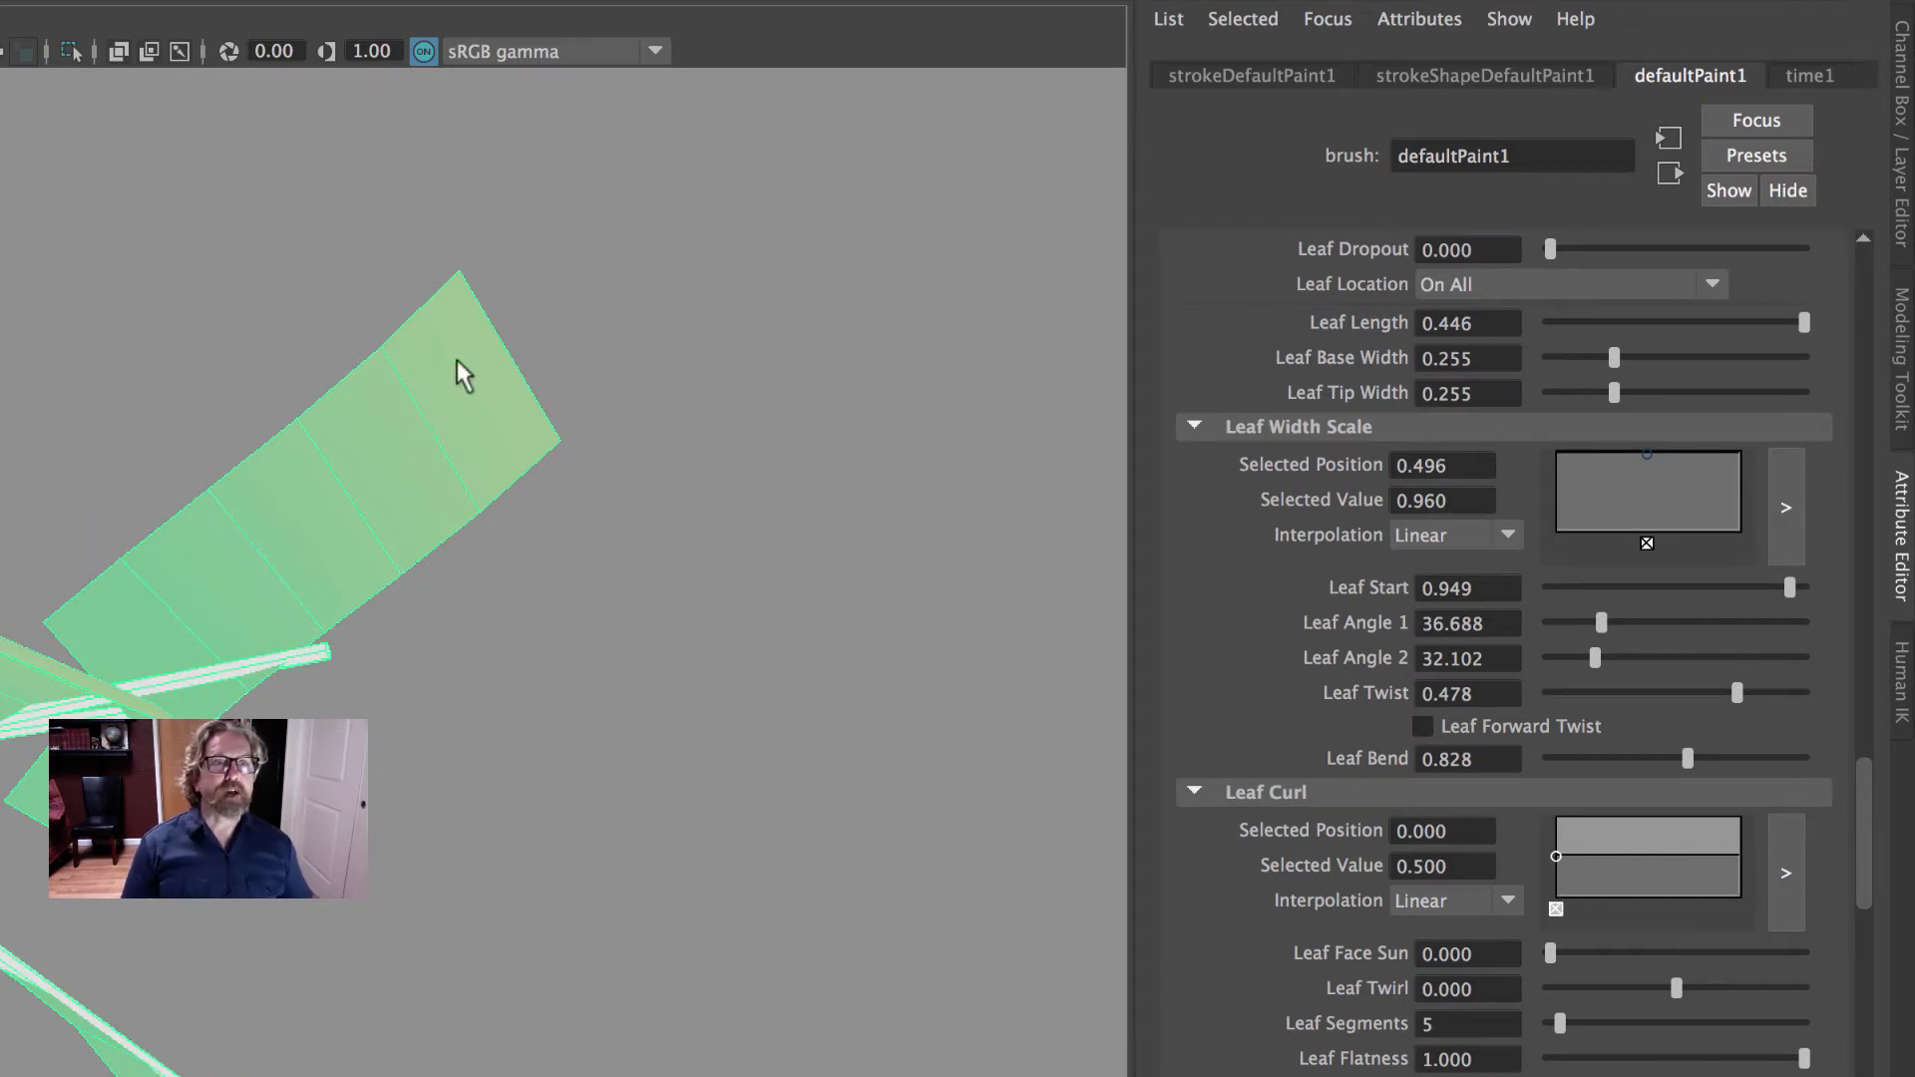
mouse_move(570, 375)
left_mouse_down("alt")
mouse_move(516, 346)
mouse_move(496, 367)
mouse_move(586, 372)
left_mouse_up("alt")
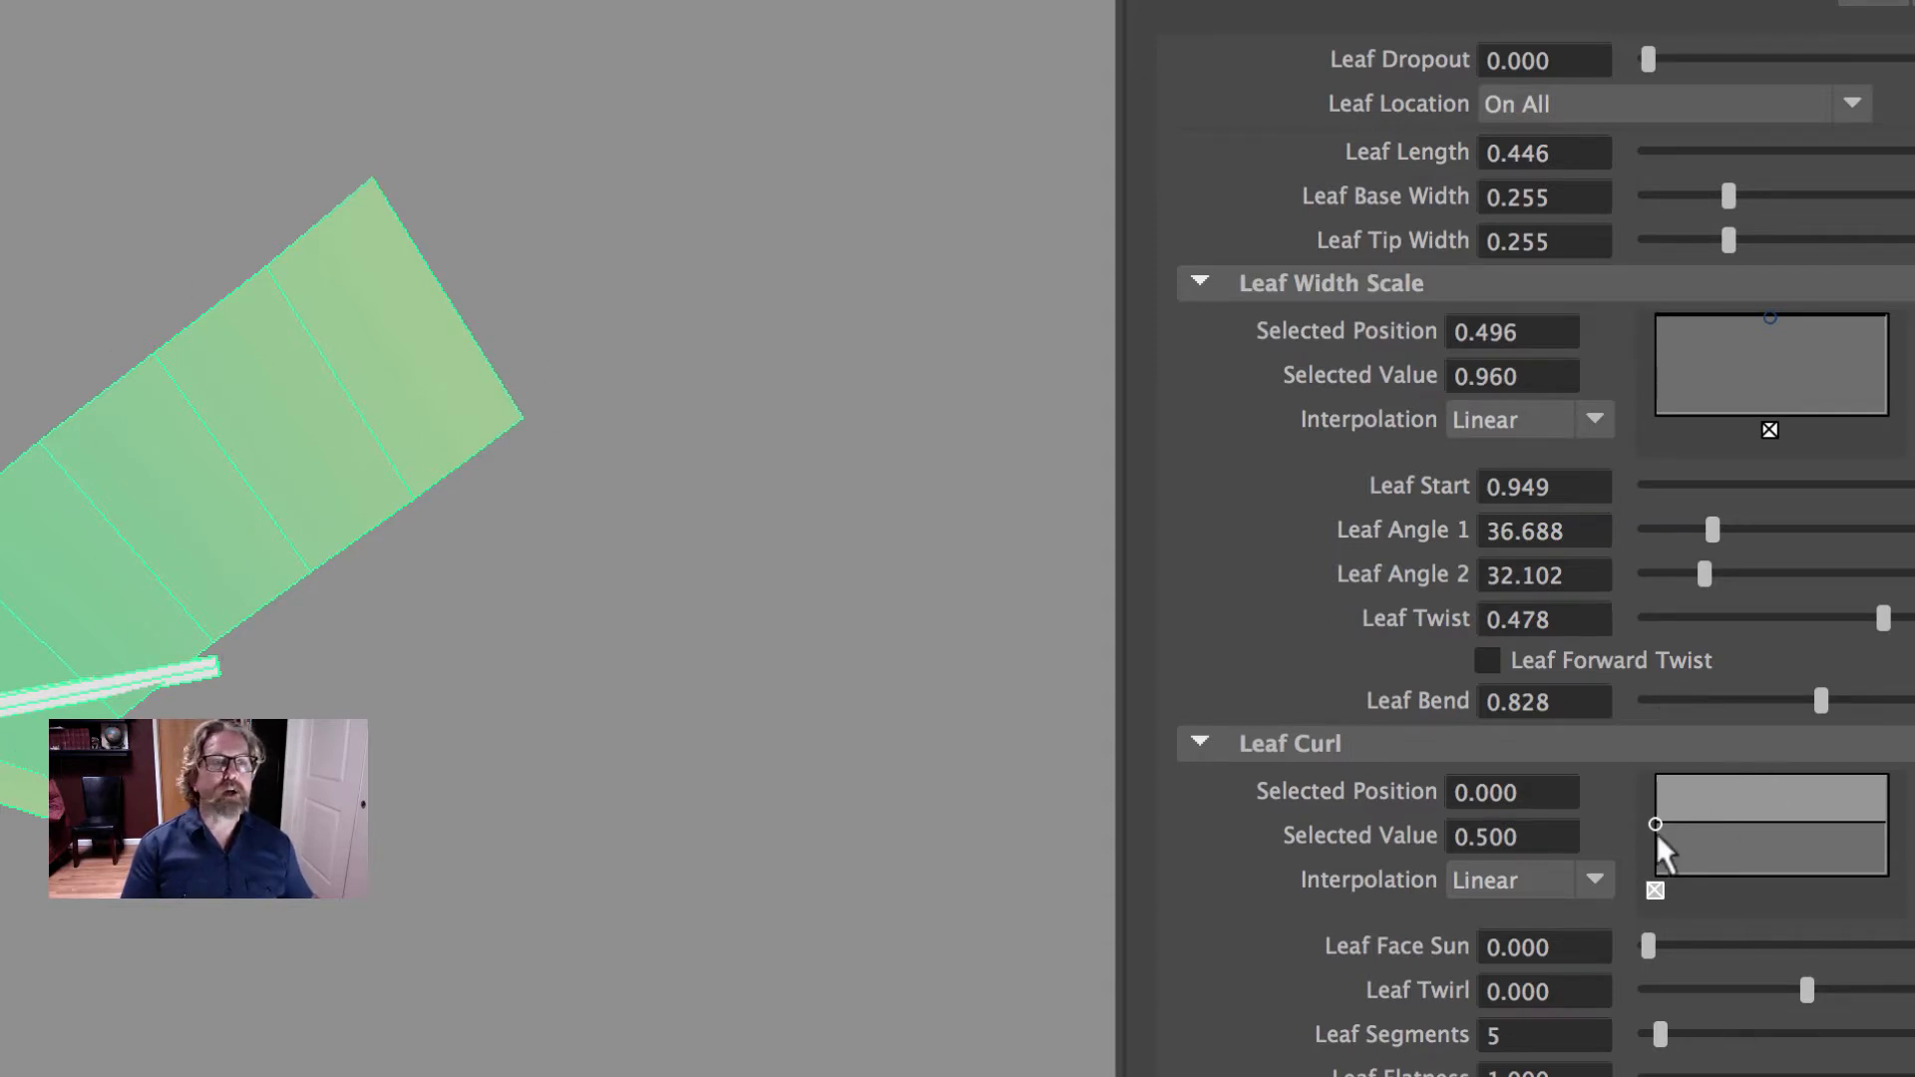
right_click_drag(794, 442, 35, 404, "alt")
right_click_drag(359, 351, 24, 339, "alt")
middle_click_drag(8, 307, 628, 289, "alt")
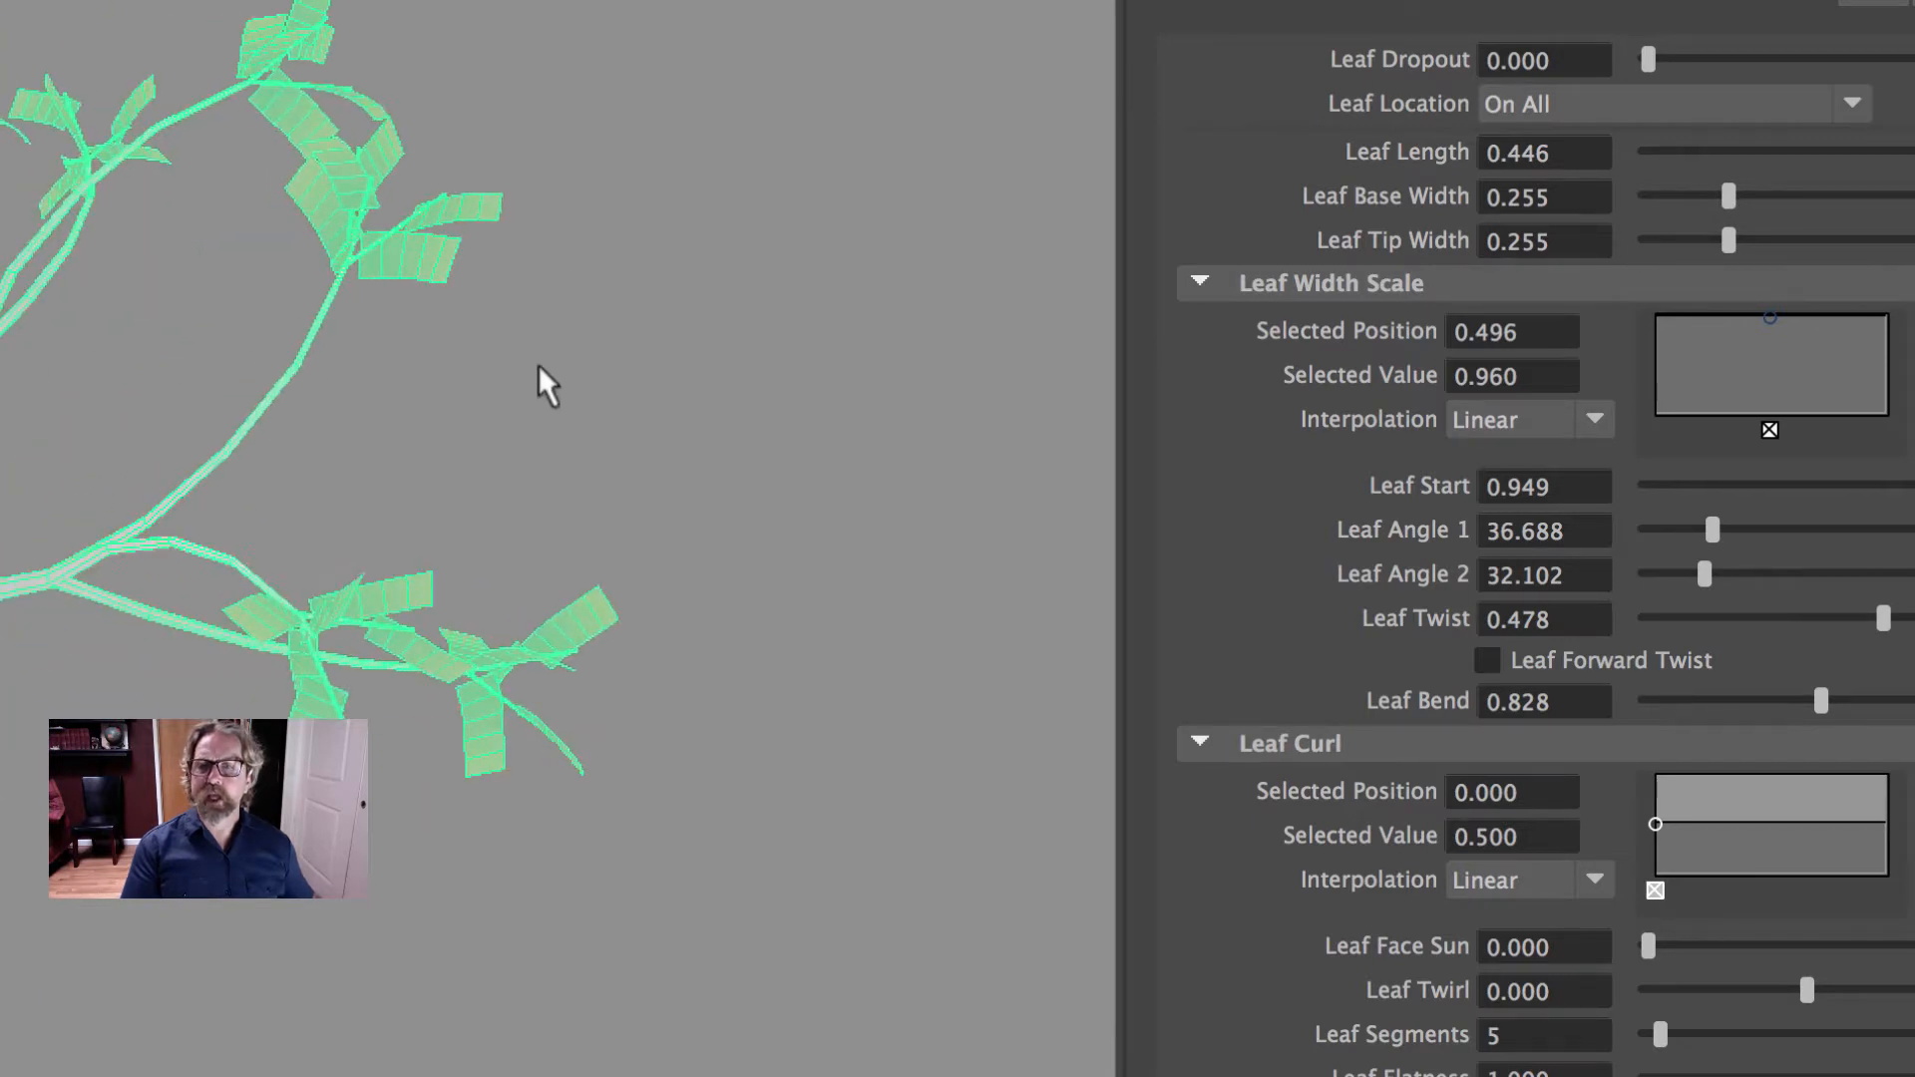
- Set the brush's displacement Curl to 0.022 and check the whole tree's shape
right_click_drag(547, 384, 548, 309, "alt")
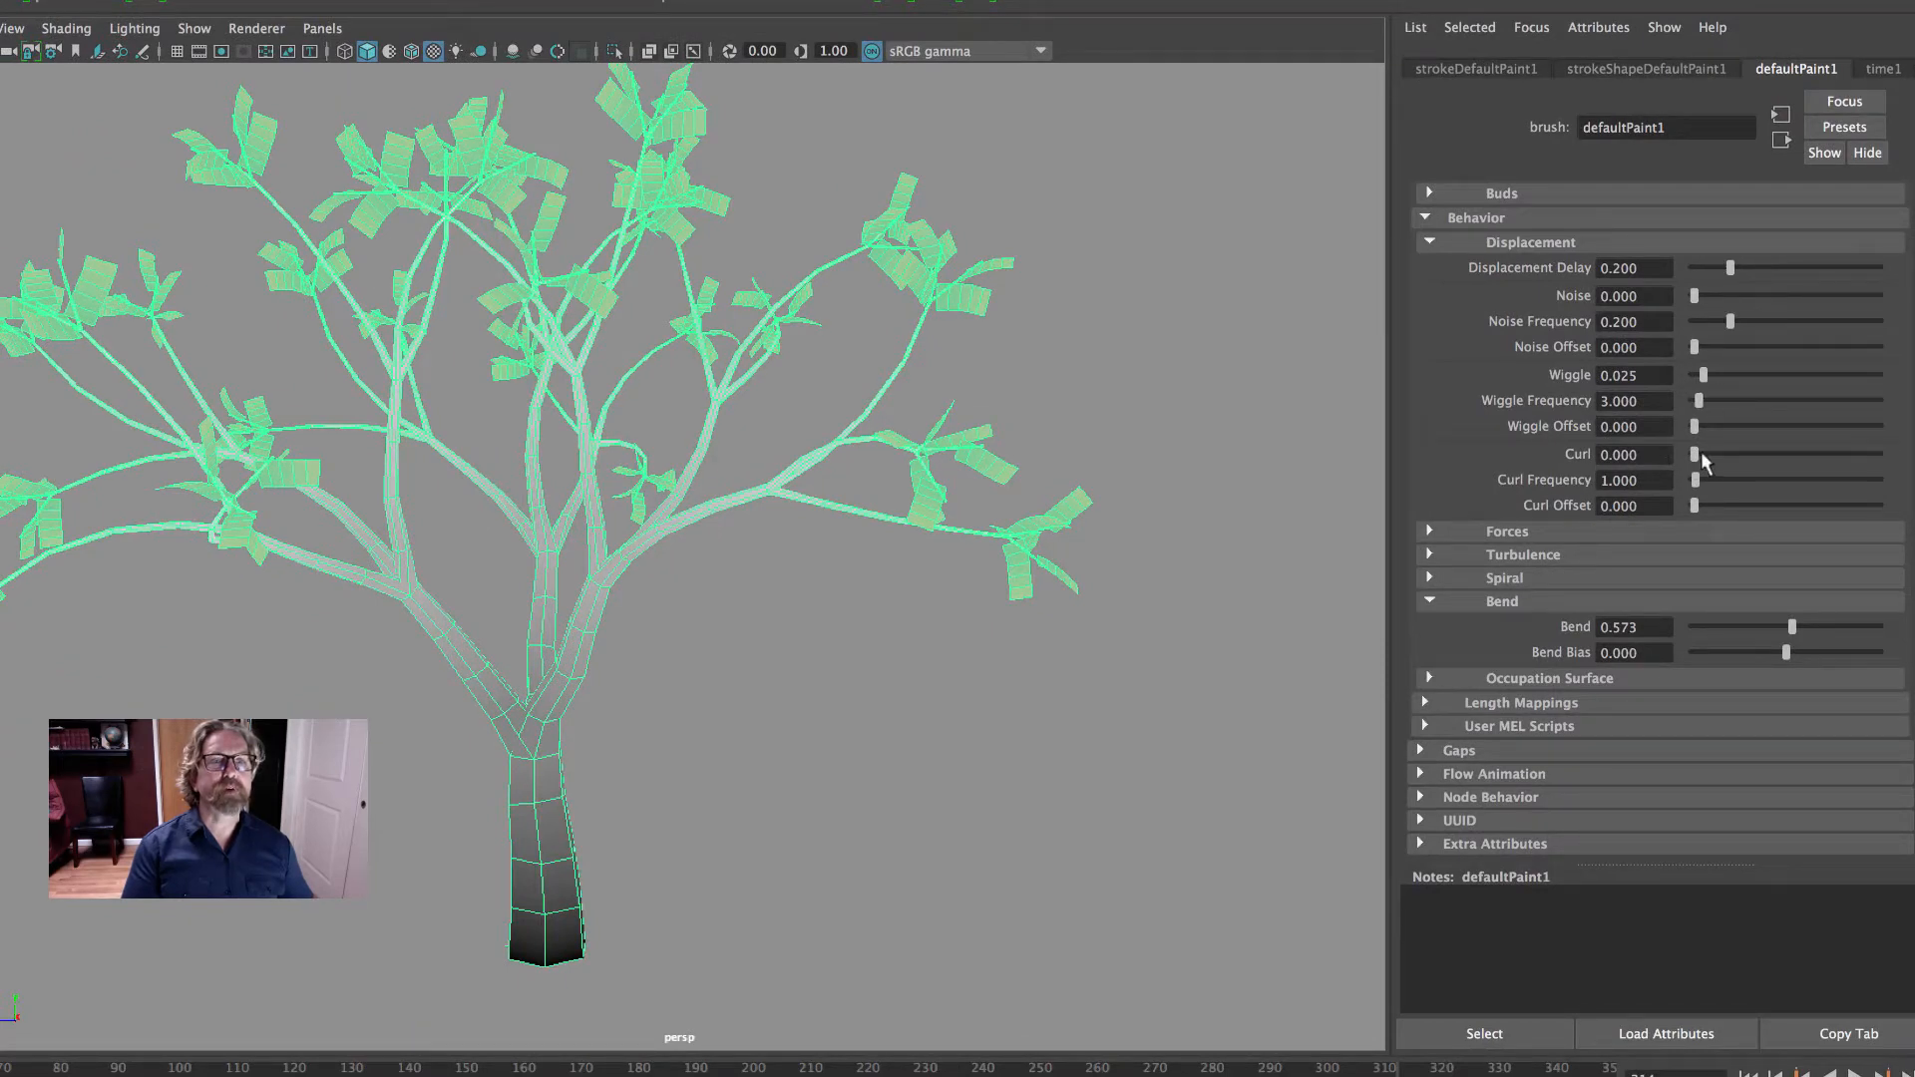
left_click_drag(1700, 457, 1702, 456)
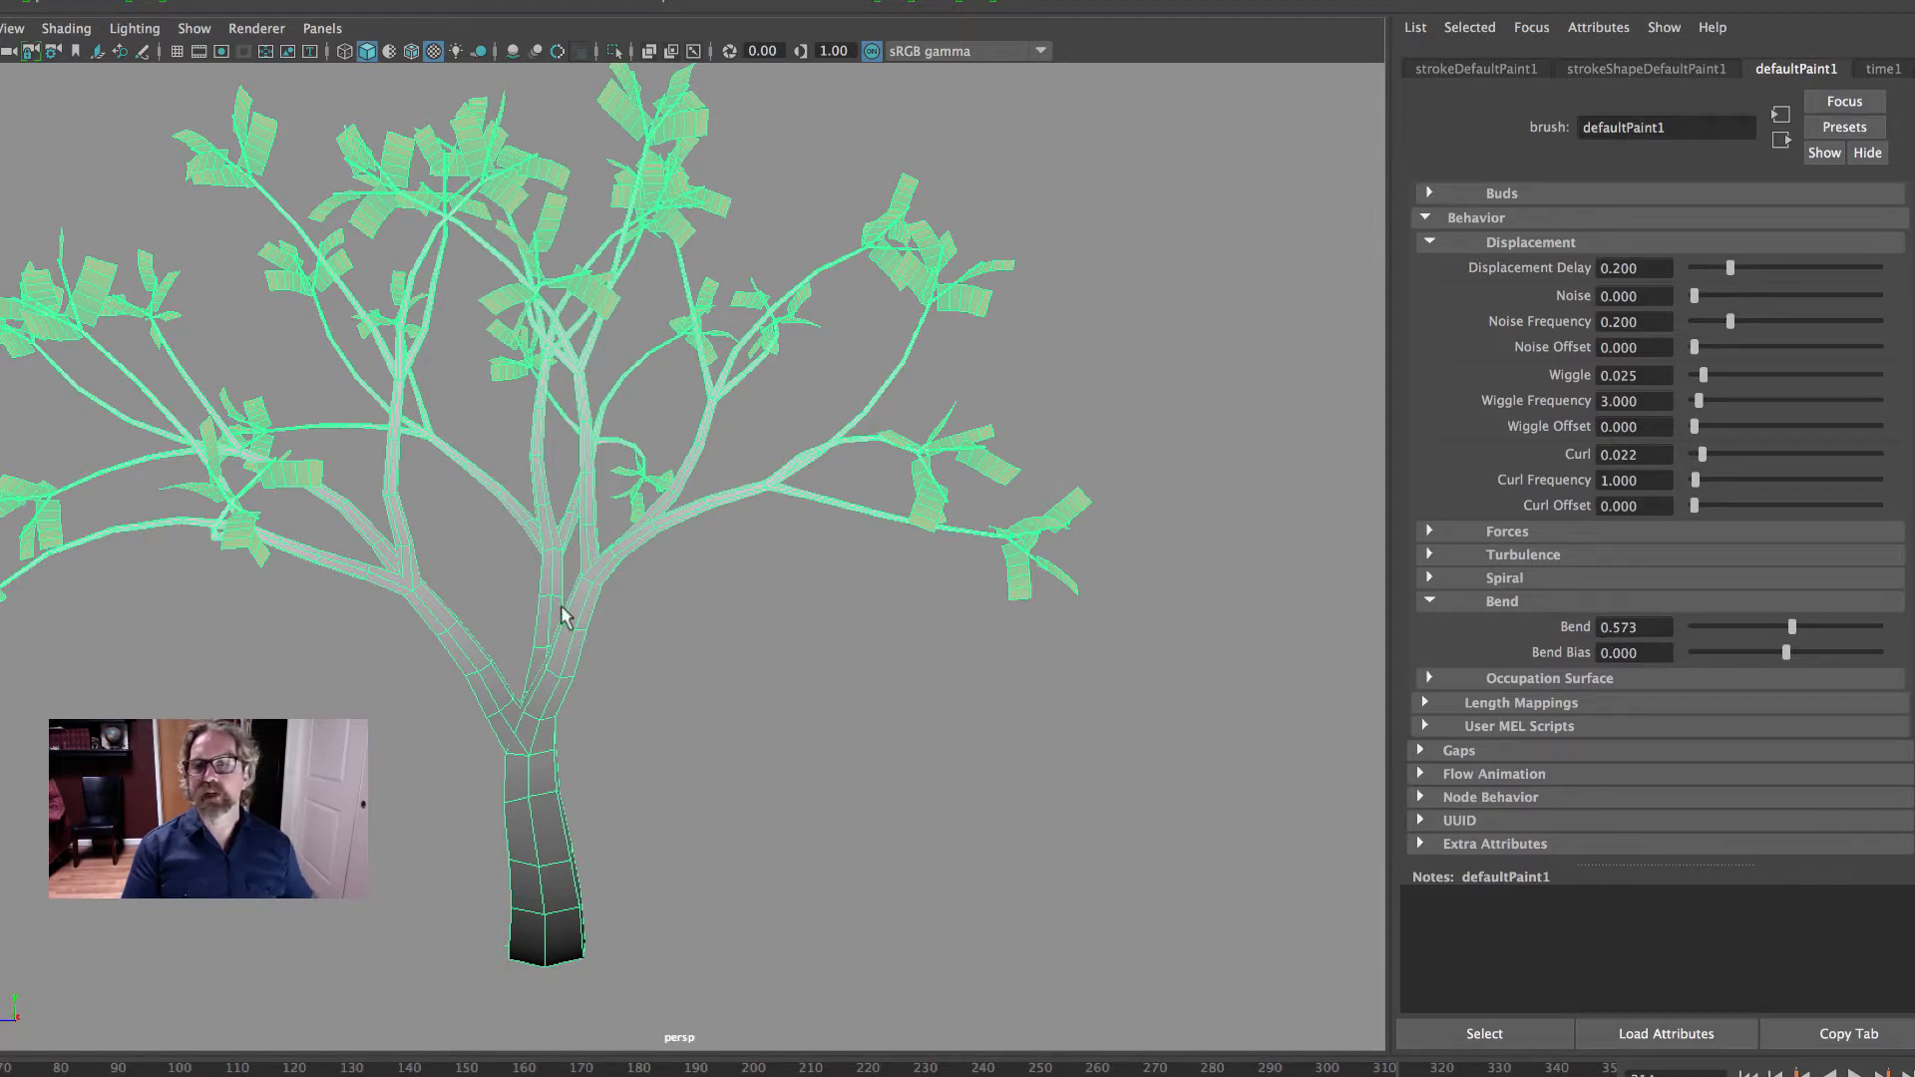
left_click_drag(701, 680, 1036, 681, "alt")
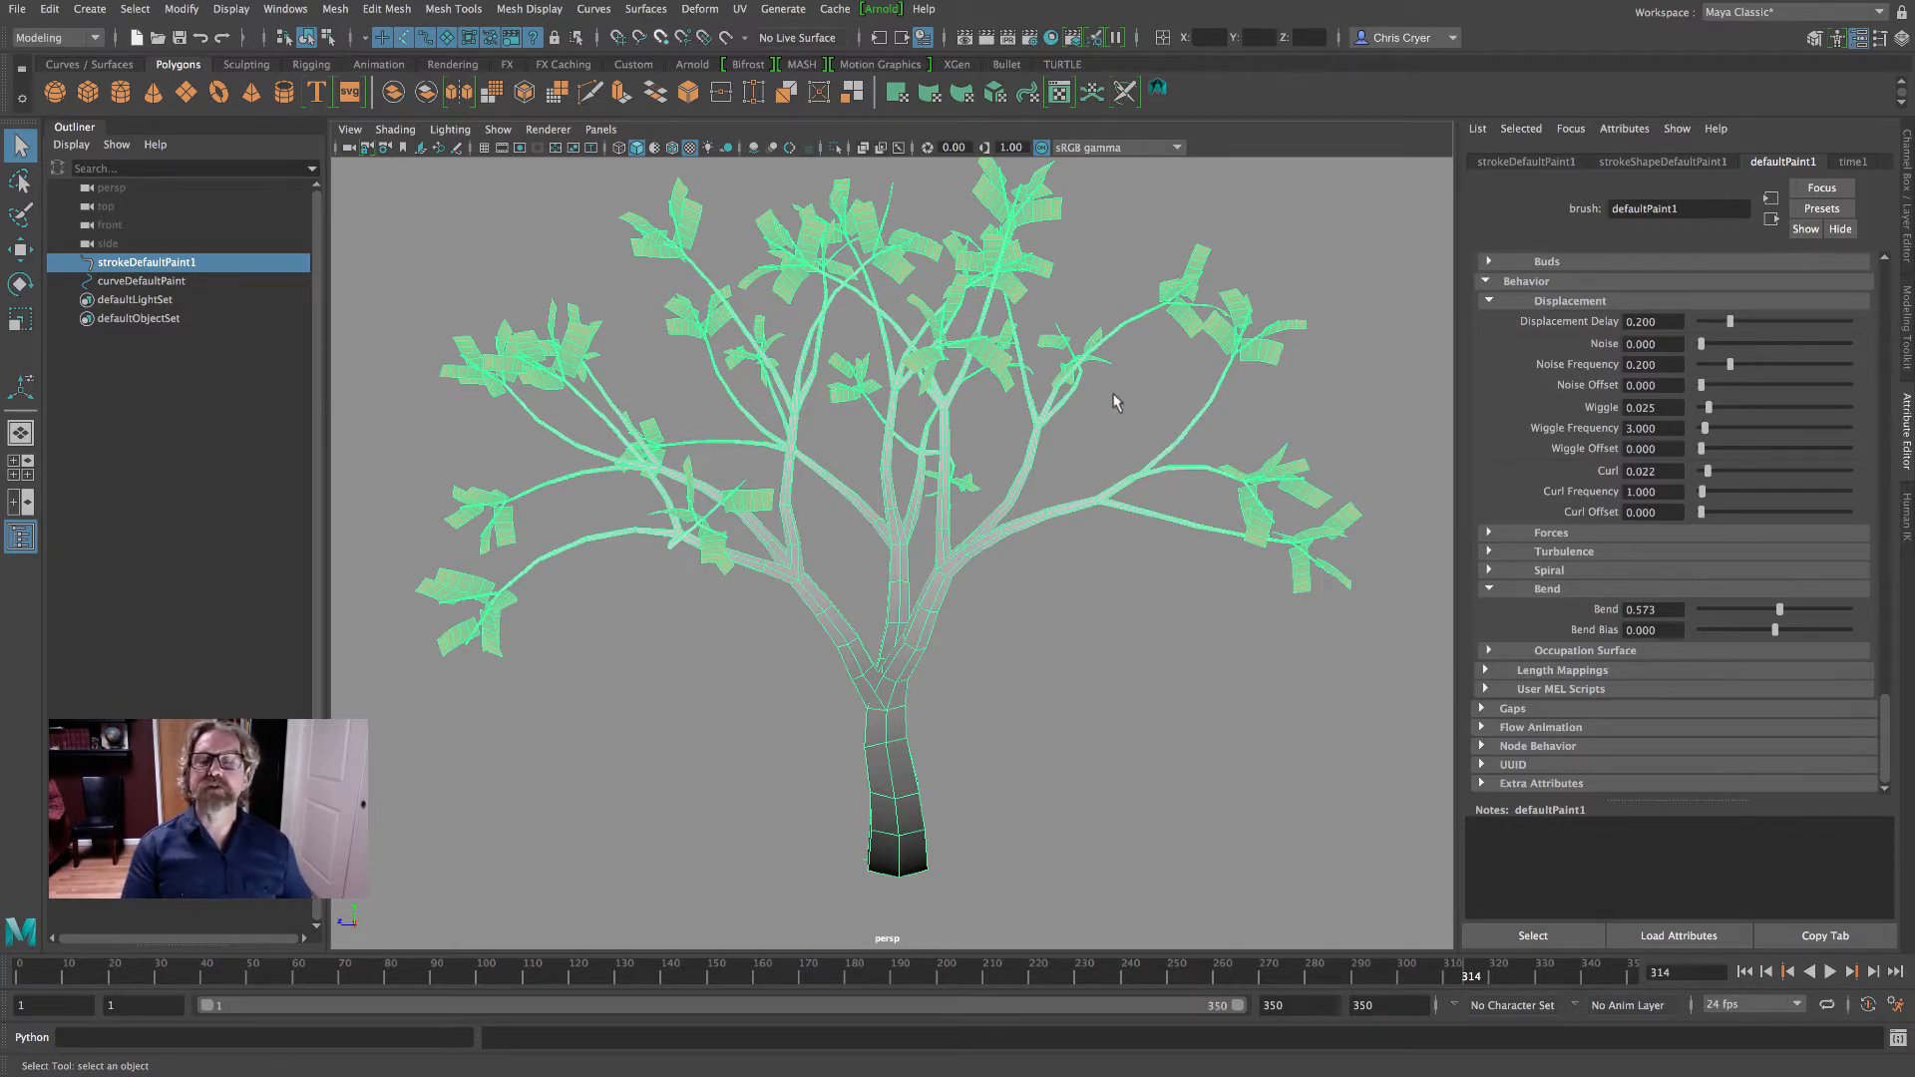
left_click_drag(1184, 559, 1055, 556, "alt")
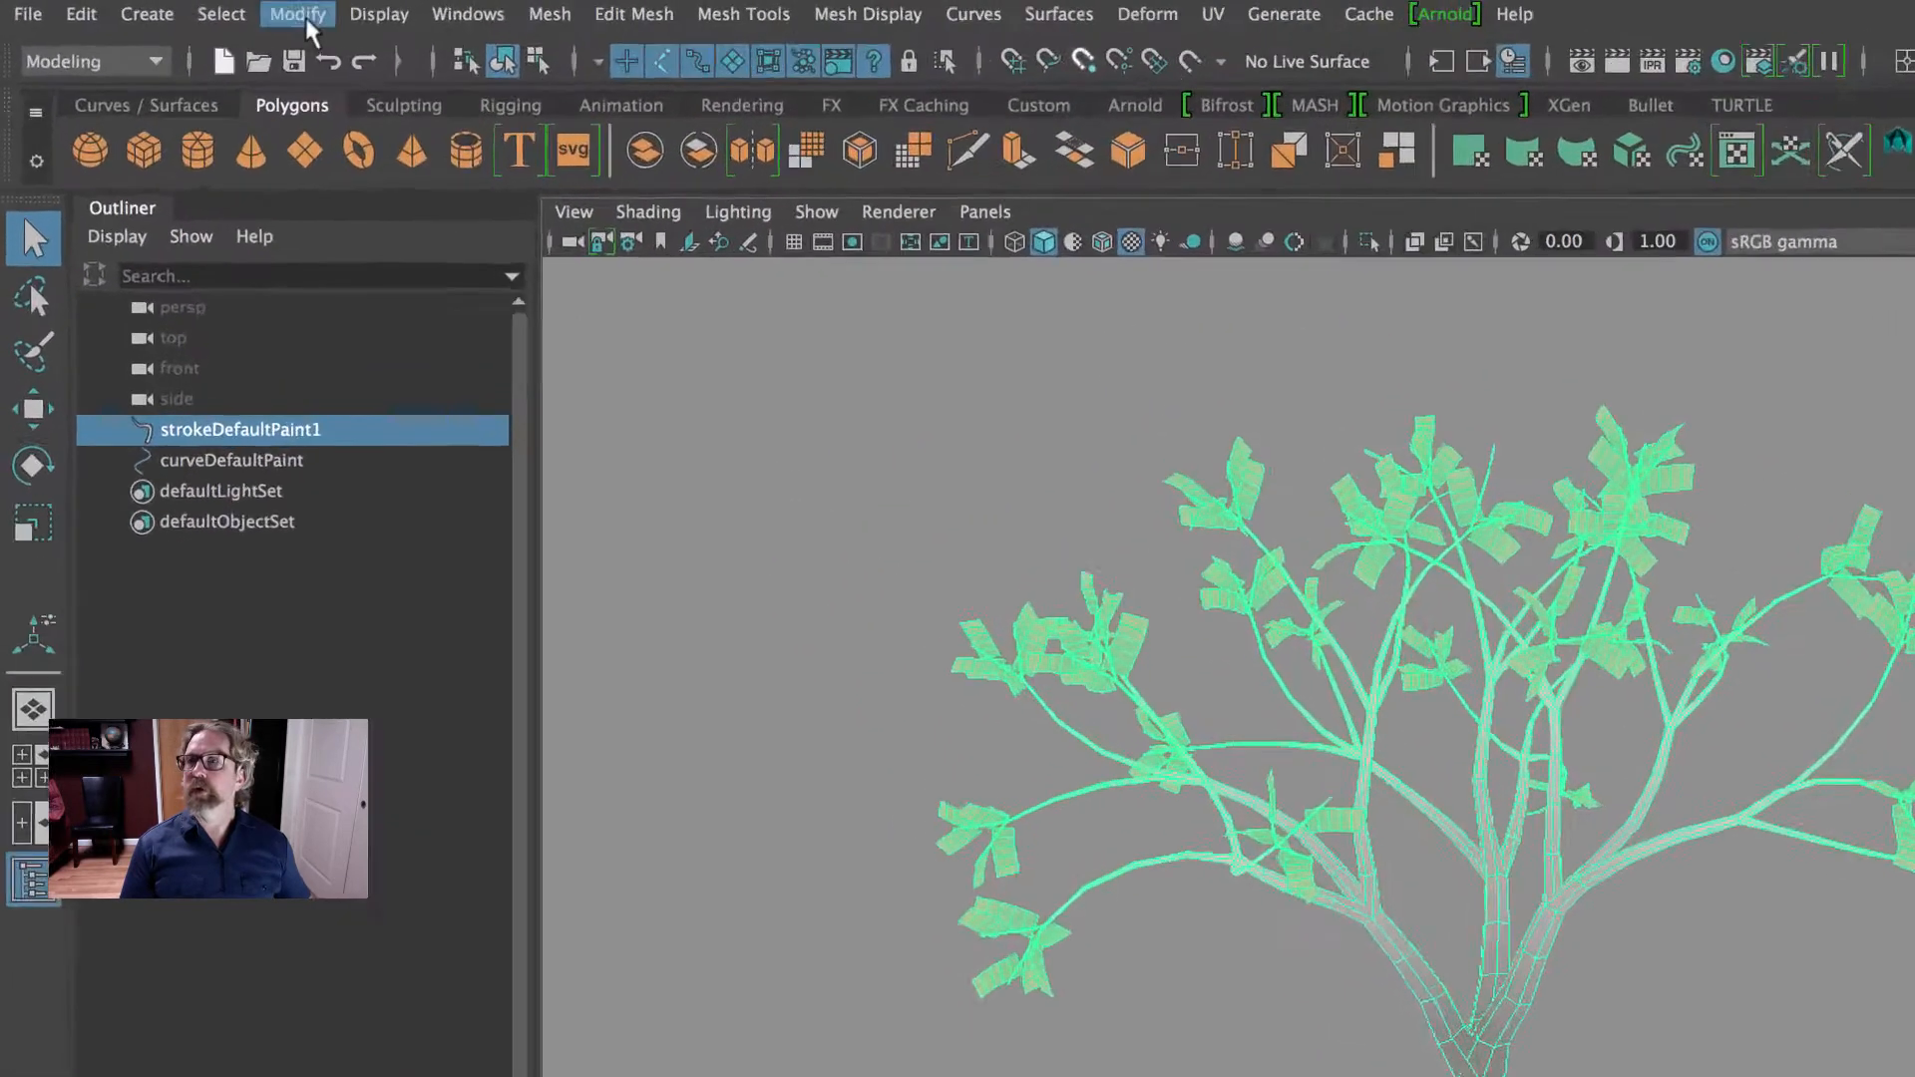
- Convert the tree's Paint Effects stroke to polygons with quad output enabled and a poly limit of 100000
left_click(184, 9)
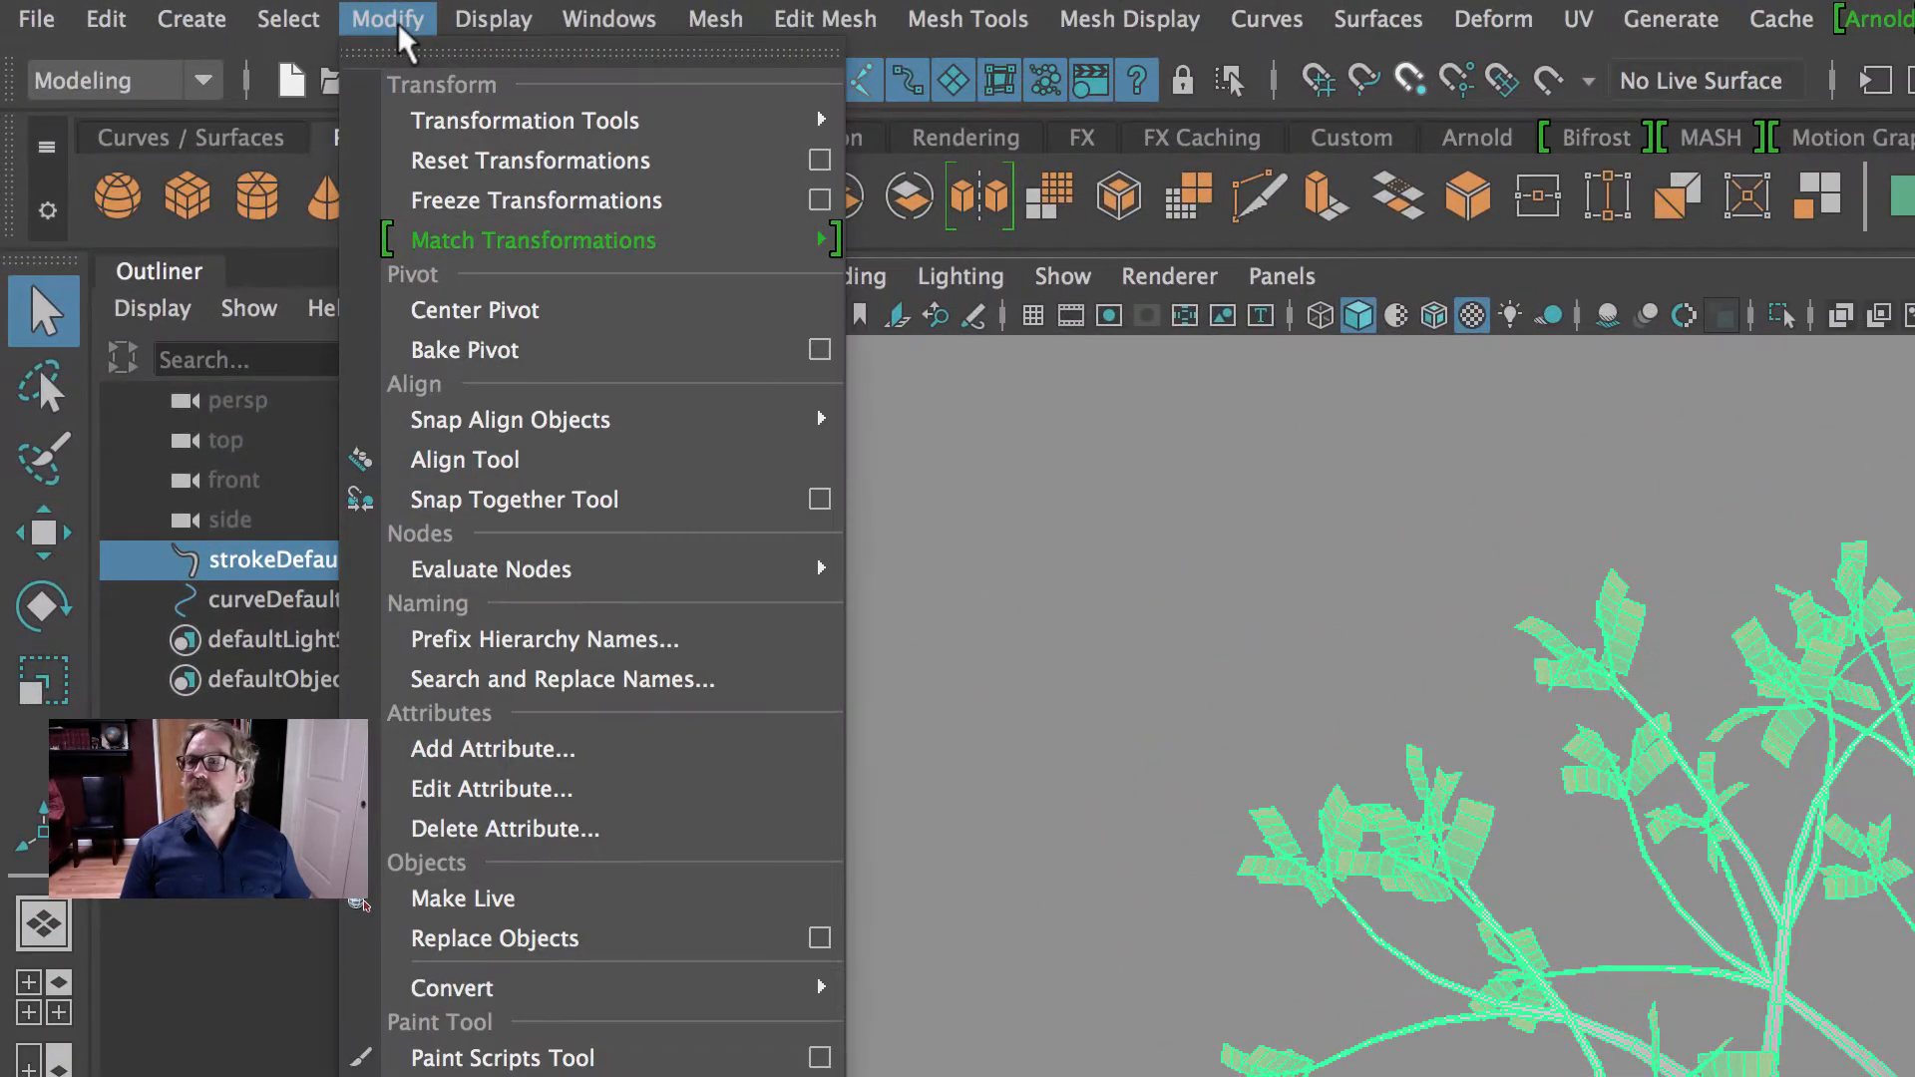
mouse_move(760, 1007)
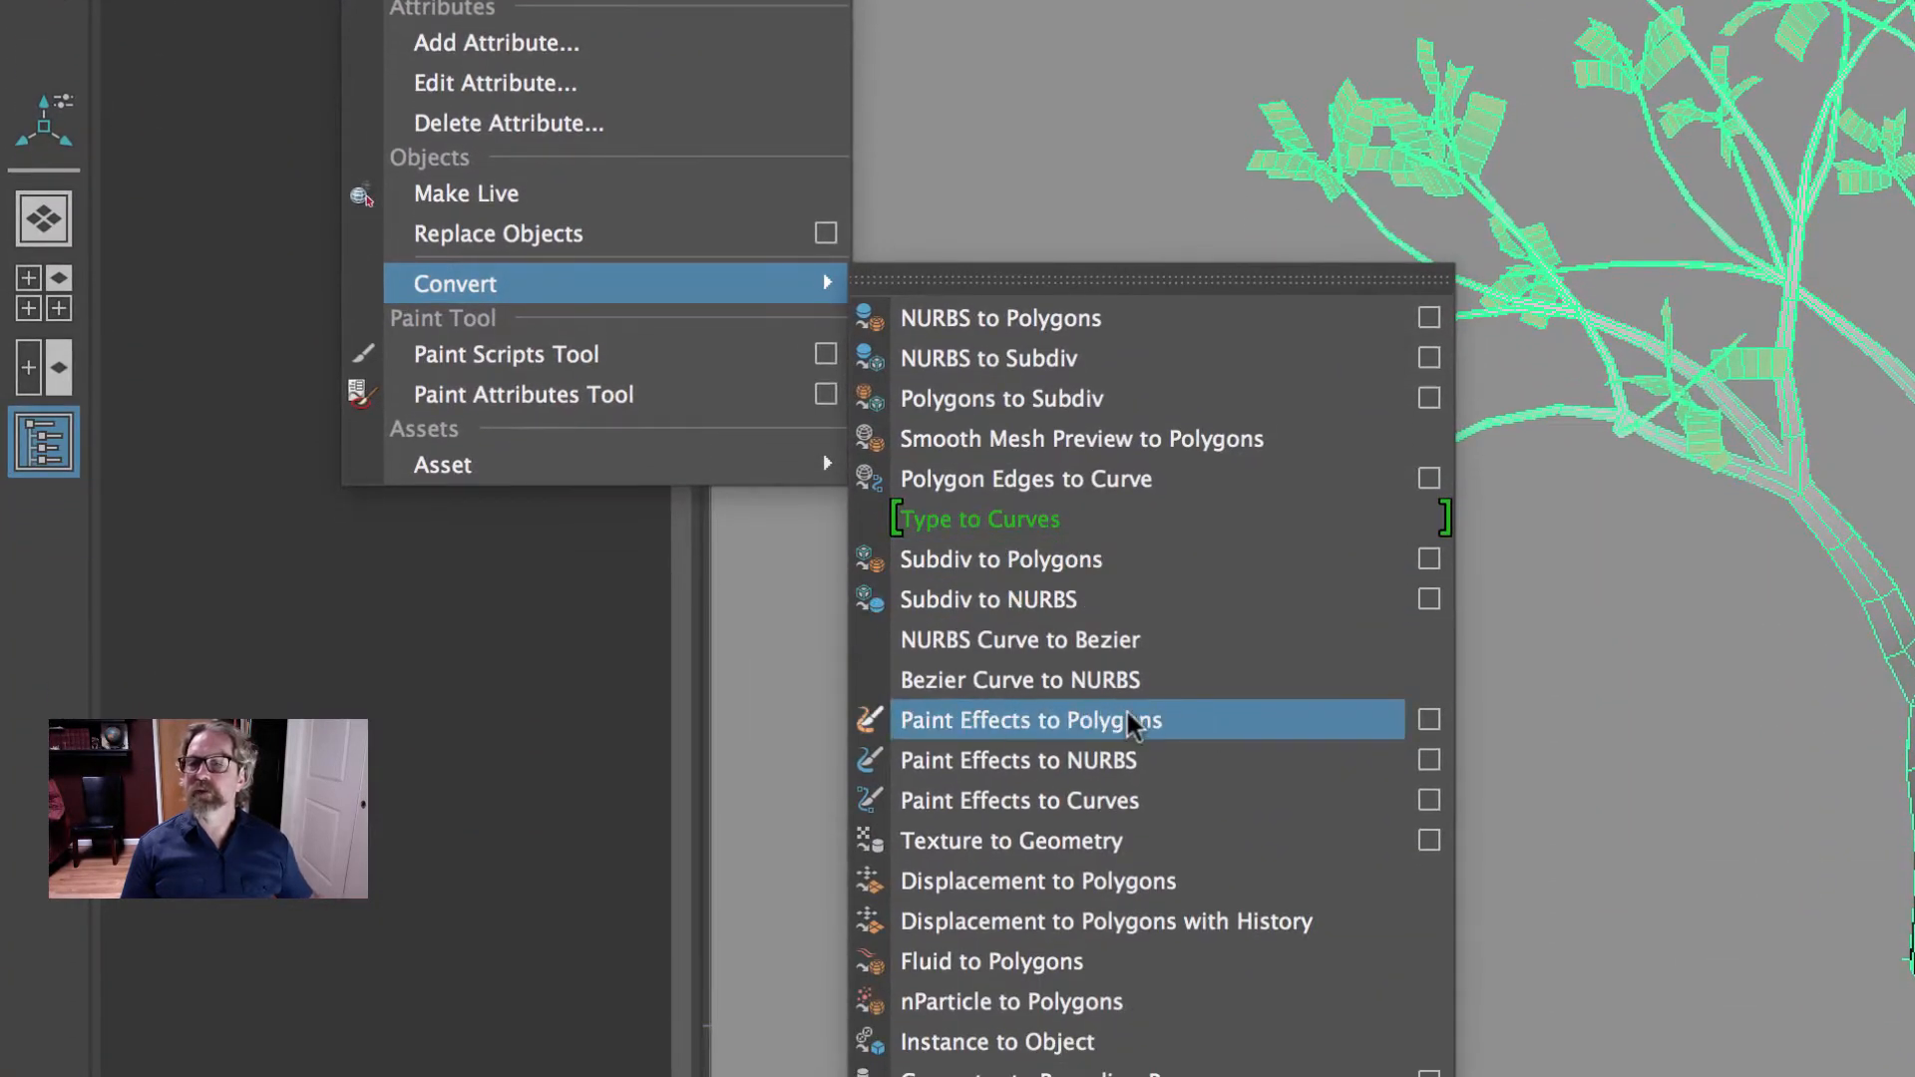
left_click(1428, 720)
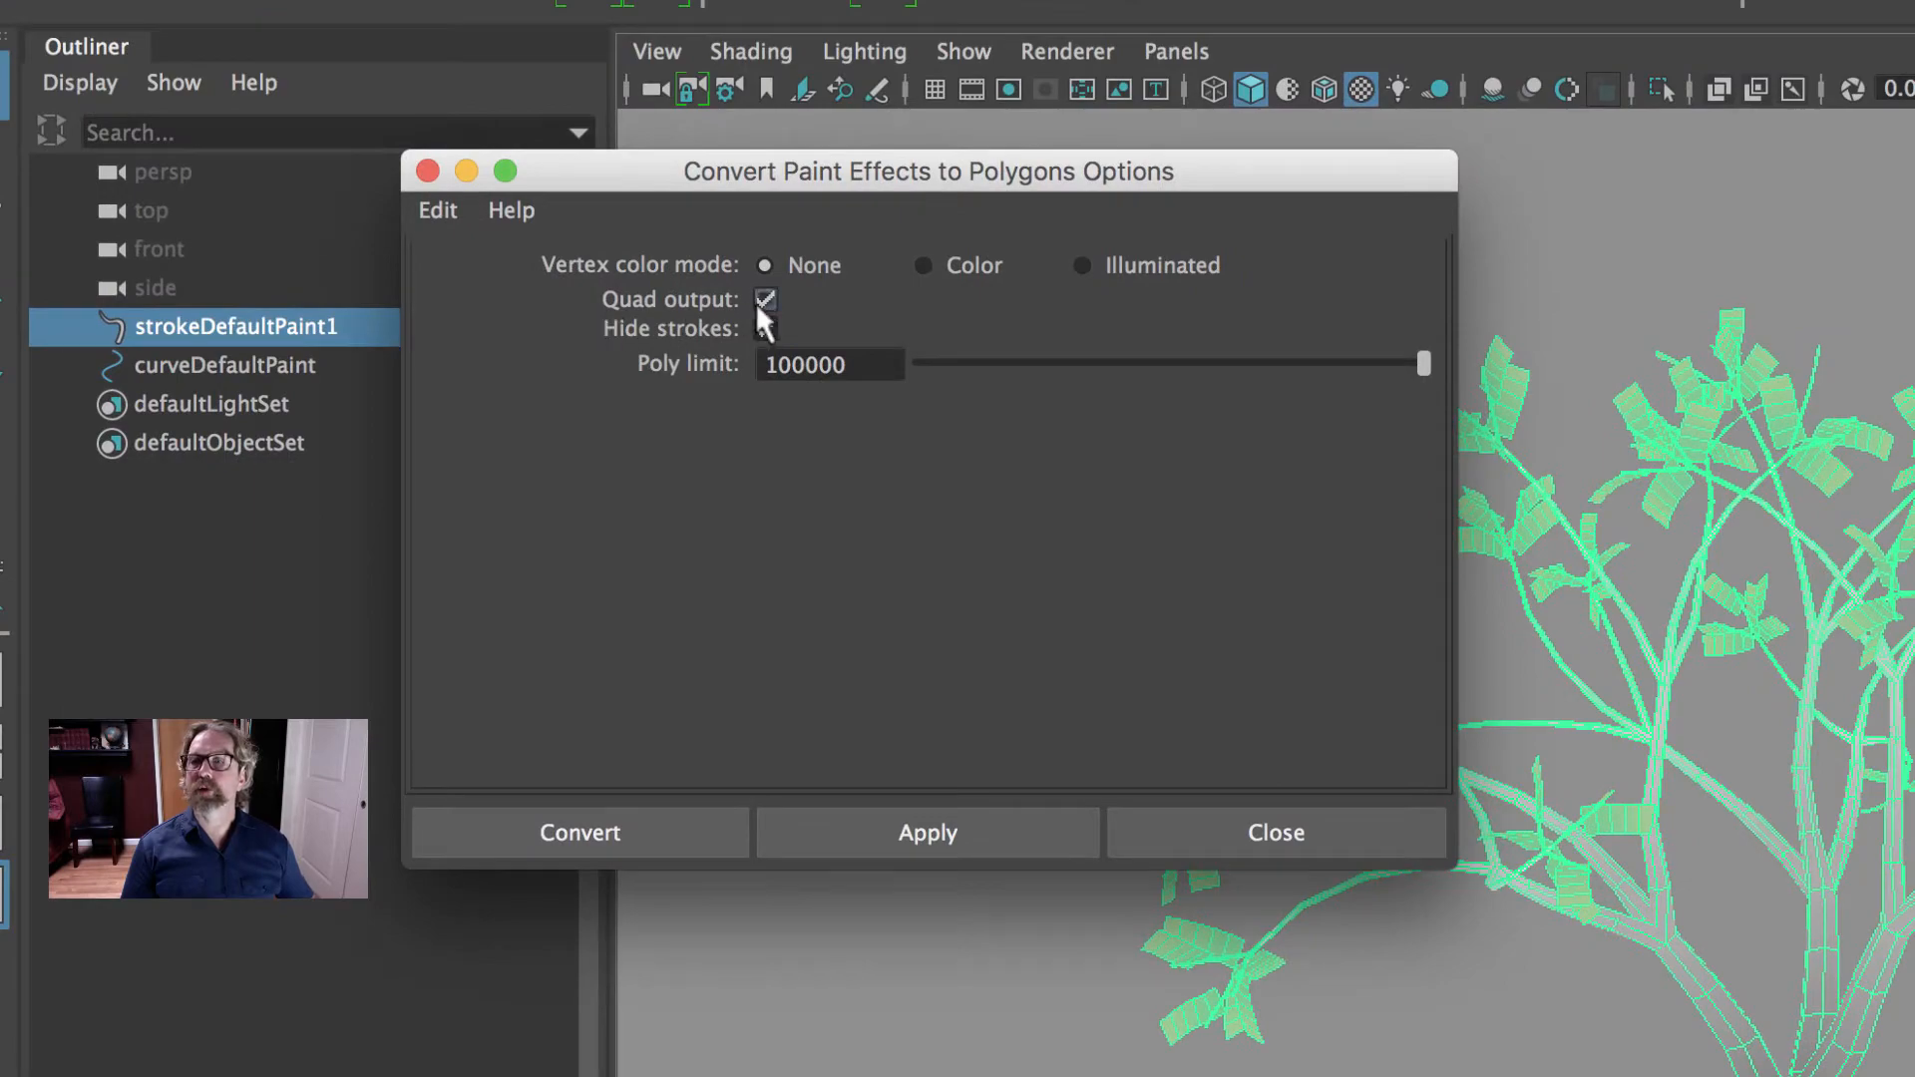
left_click(611, 841)
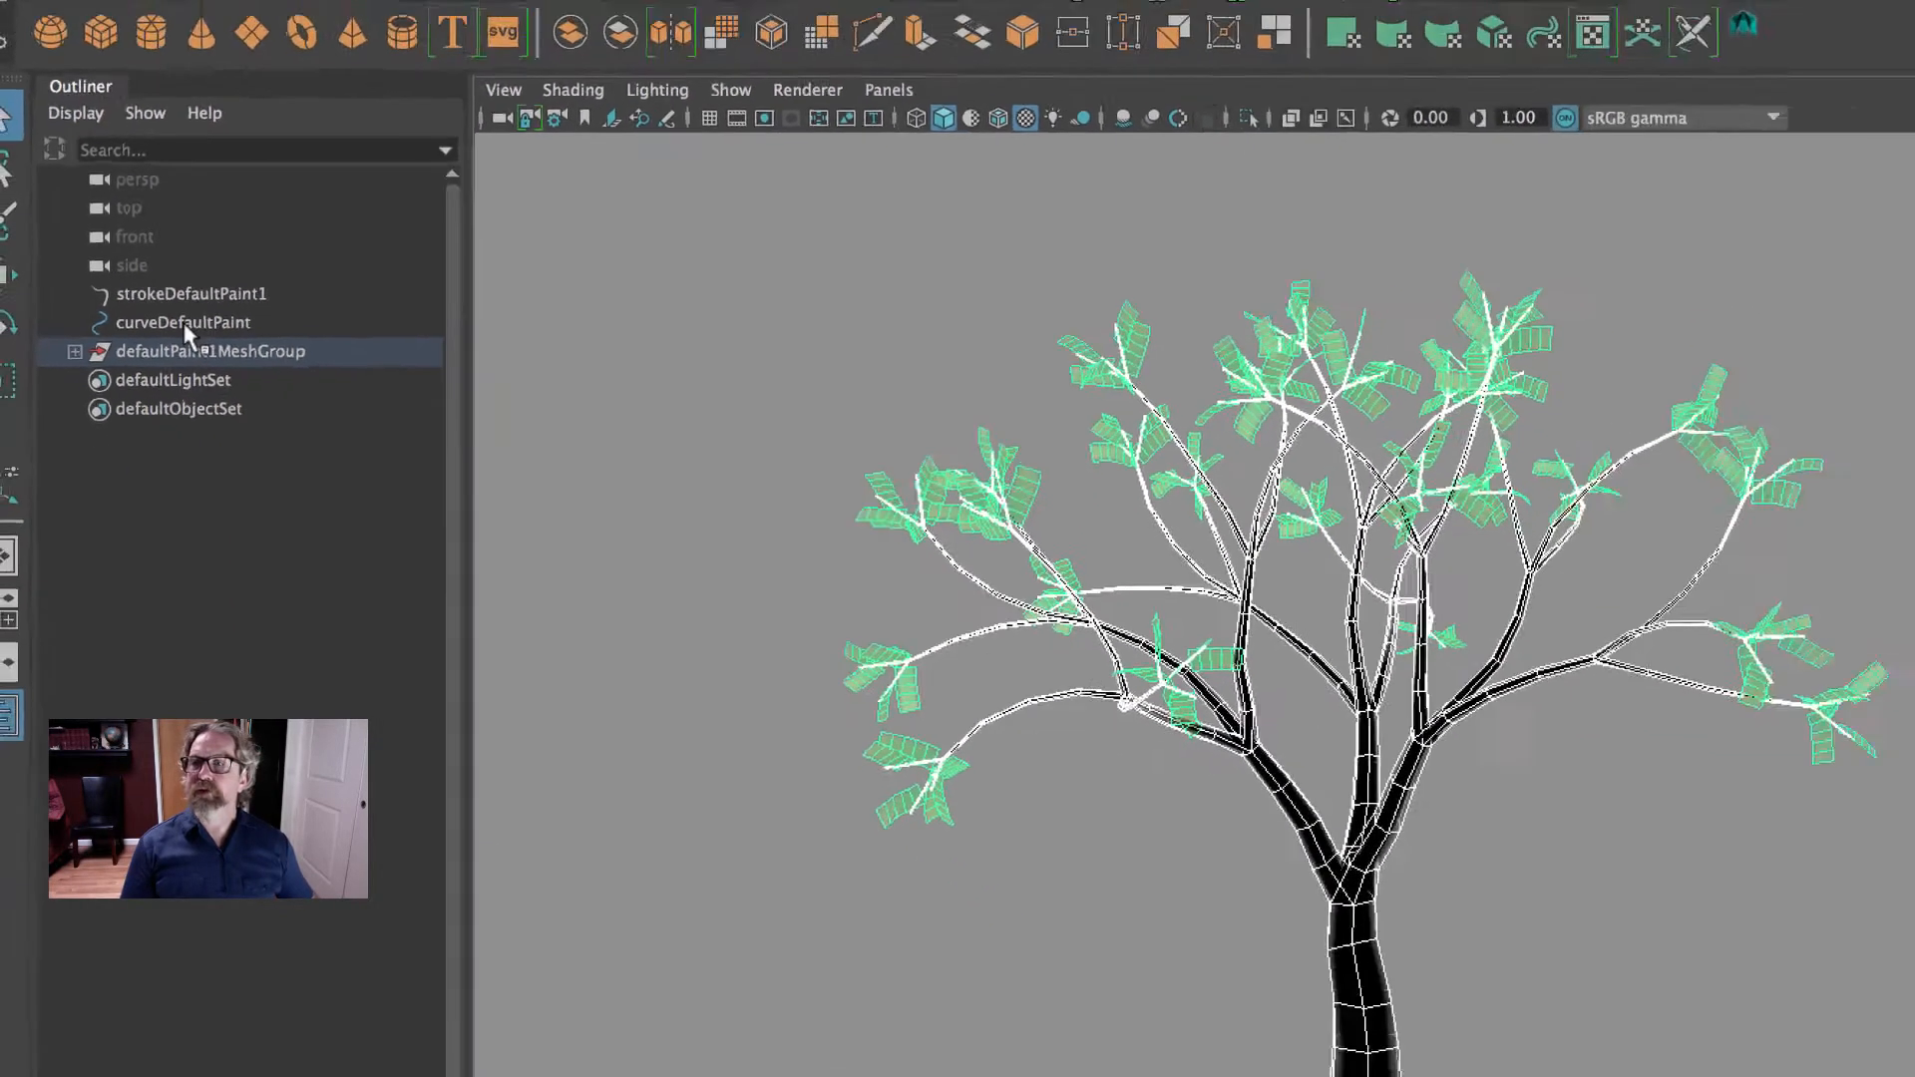
- Put strokeDefaultPaint1 and curveDefaultPaint into a new display layer
left_click_drag(239, 328, 225, 362)
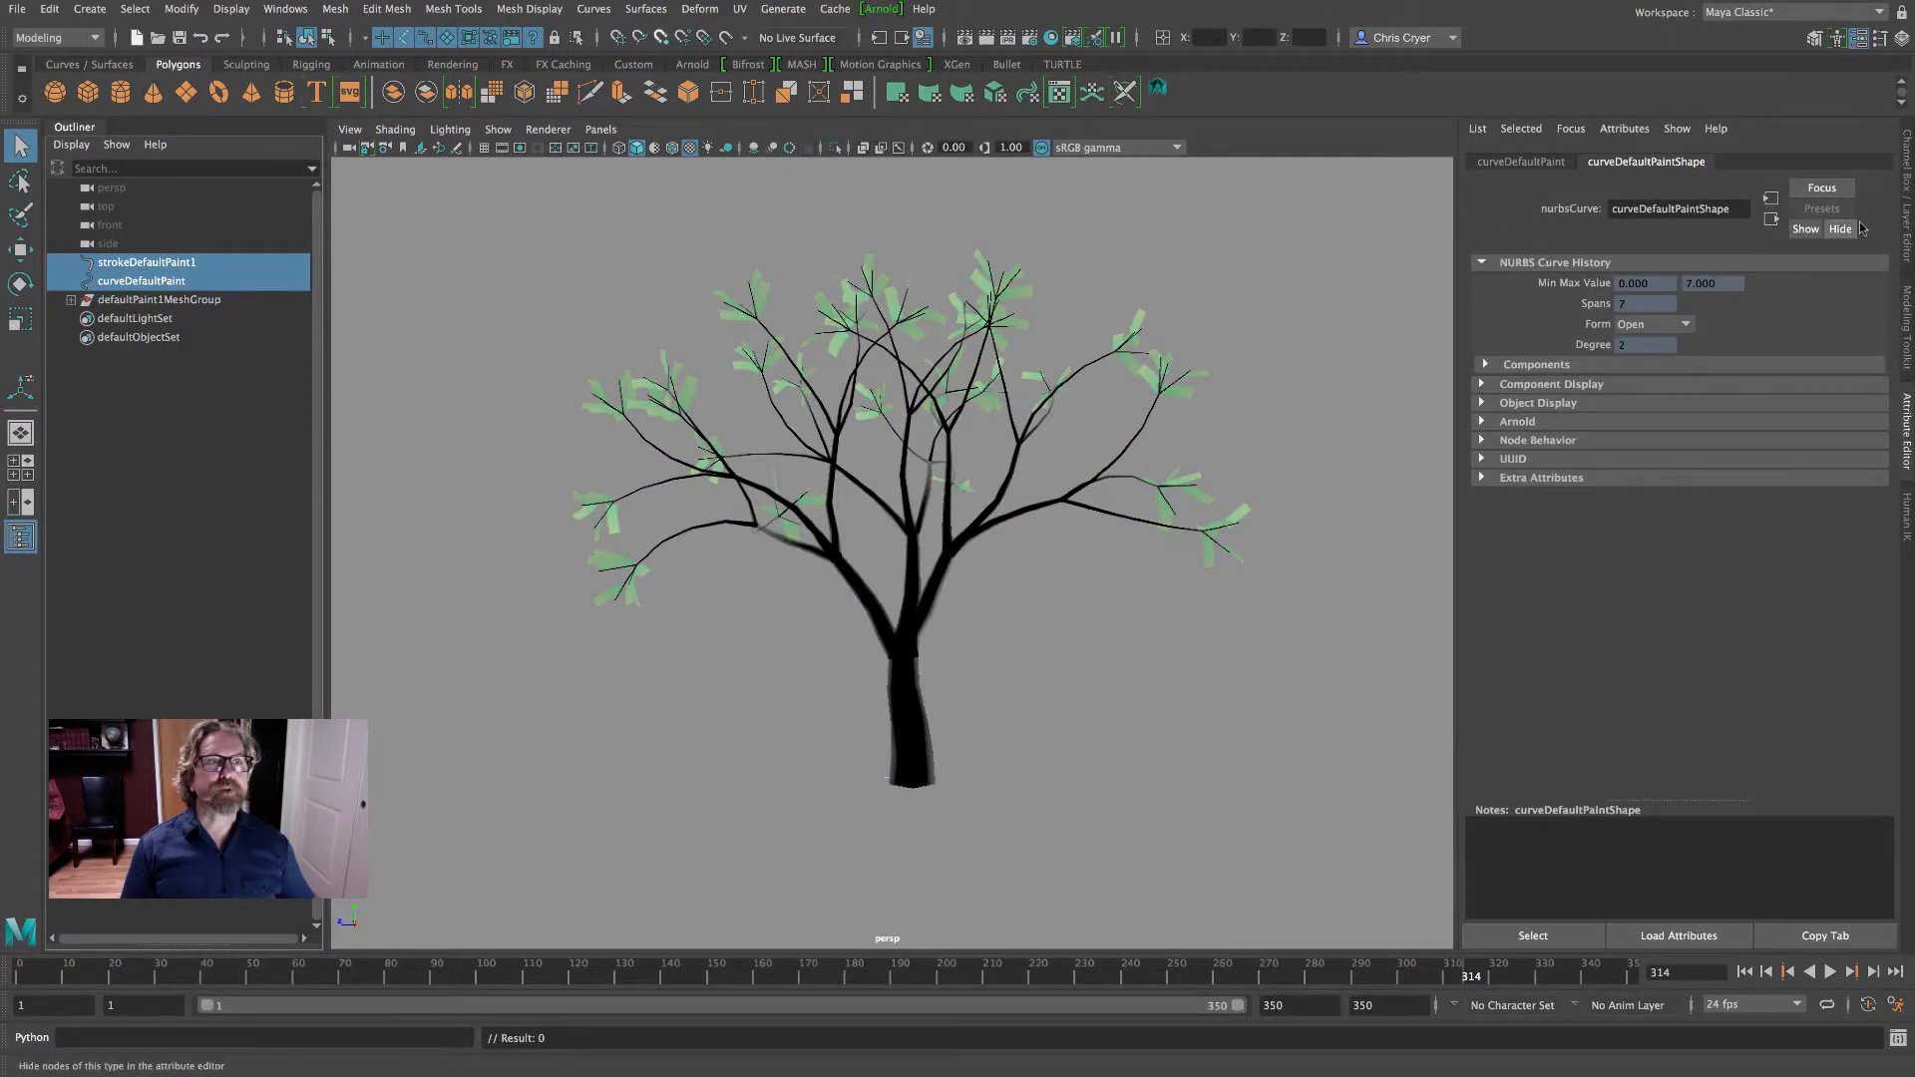
left_click(1905, 219)
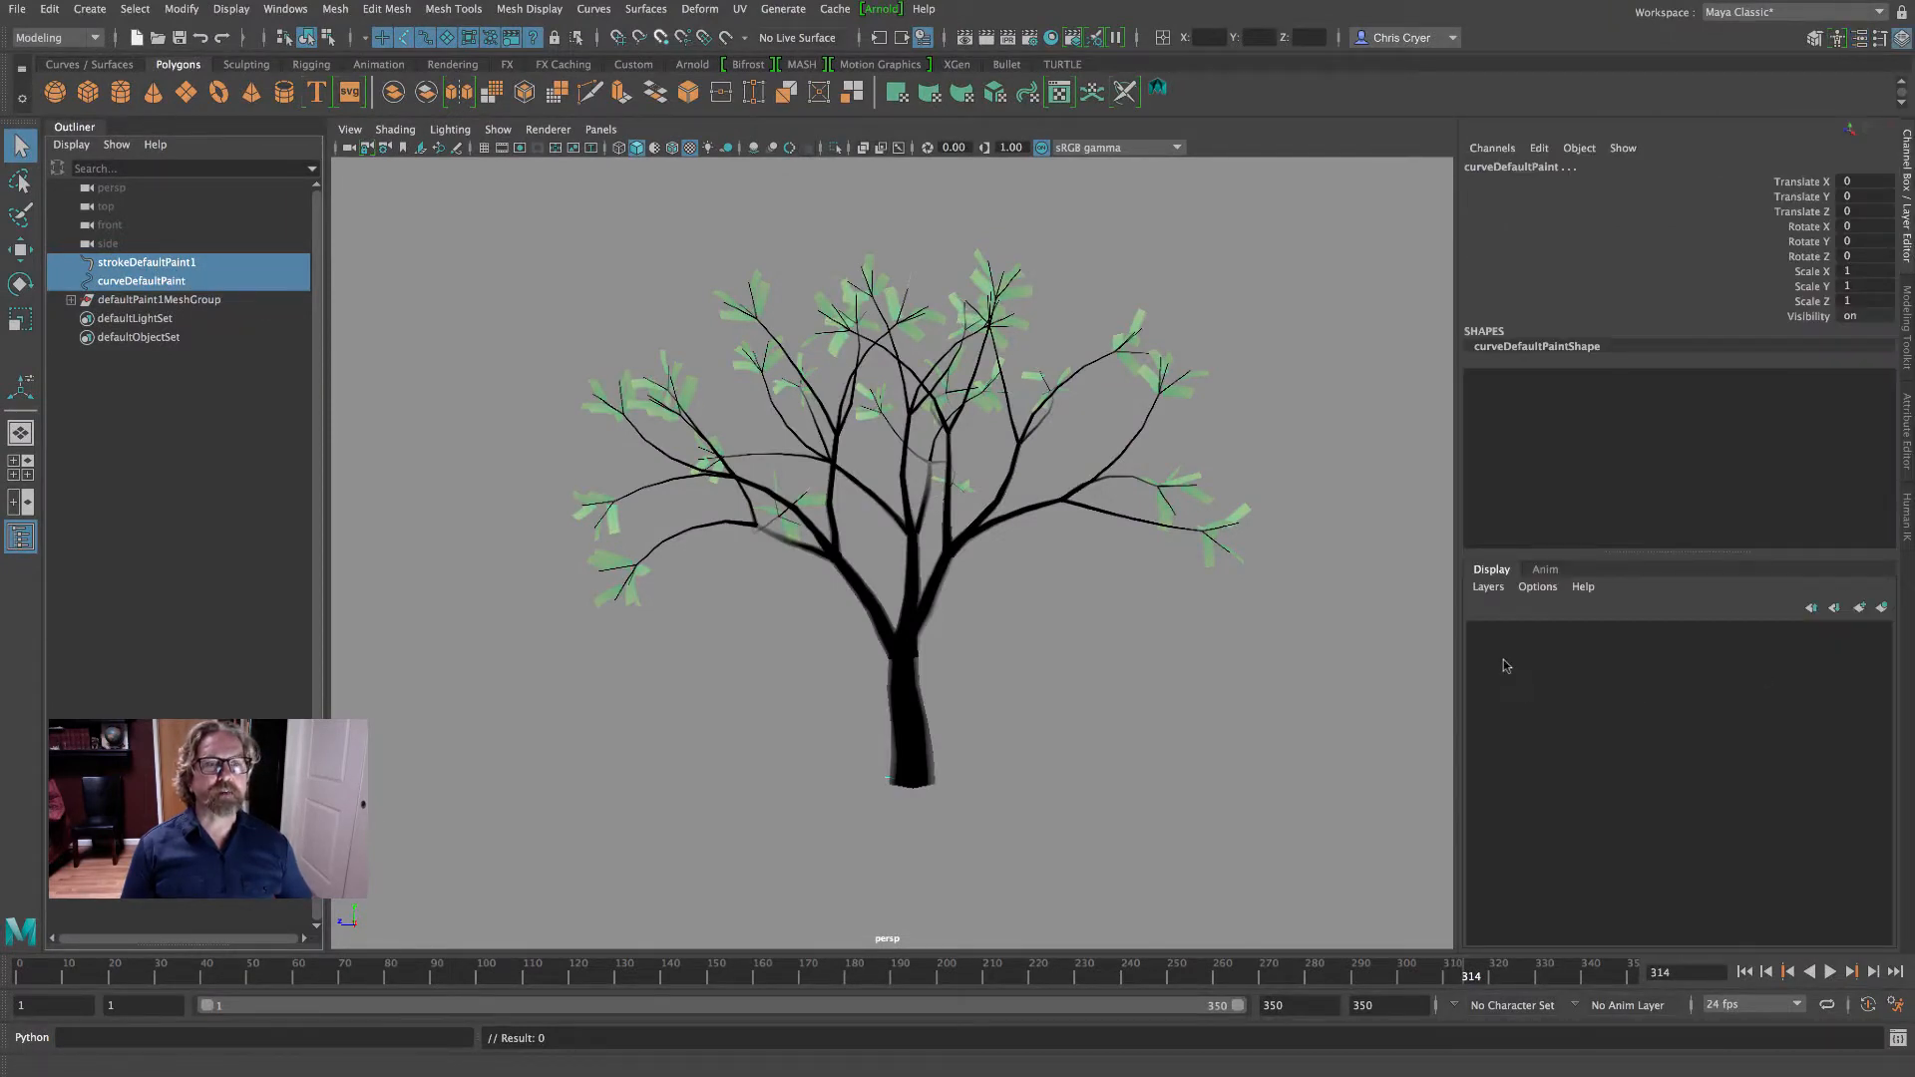
left_click(1882, 607)
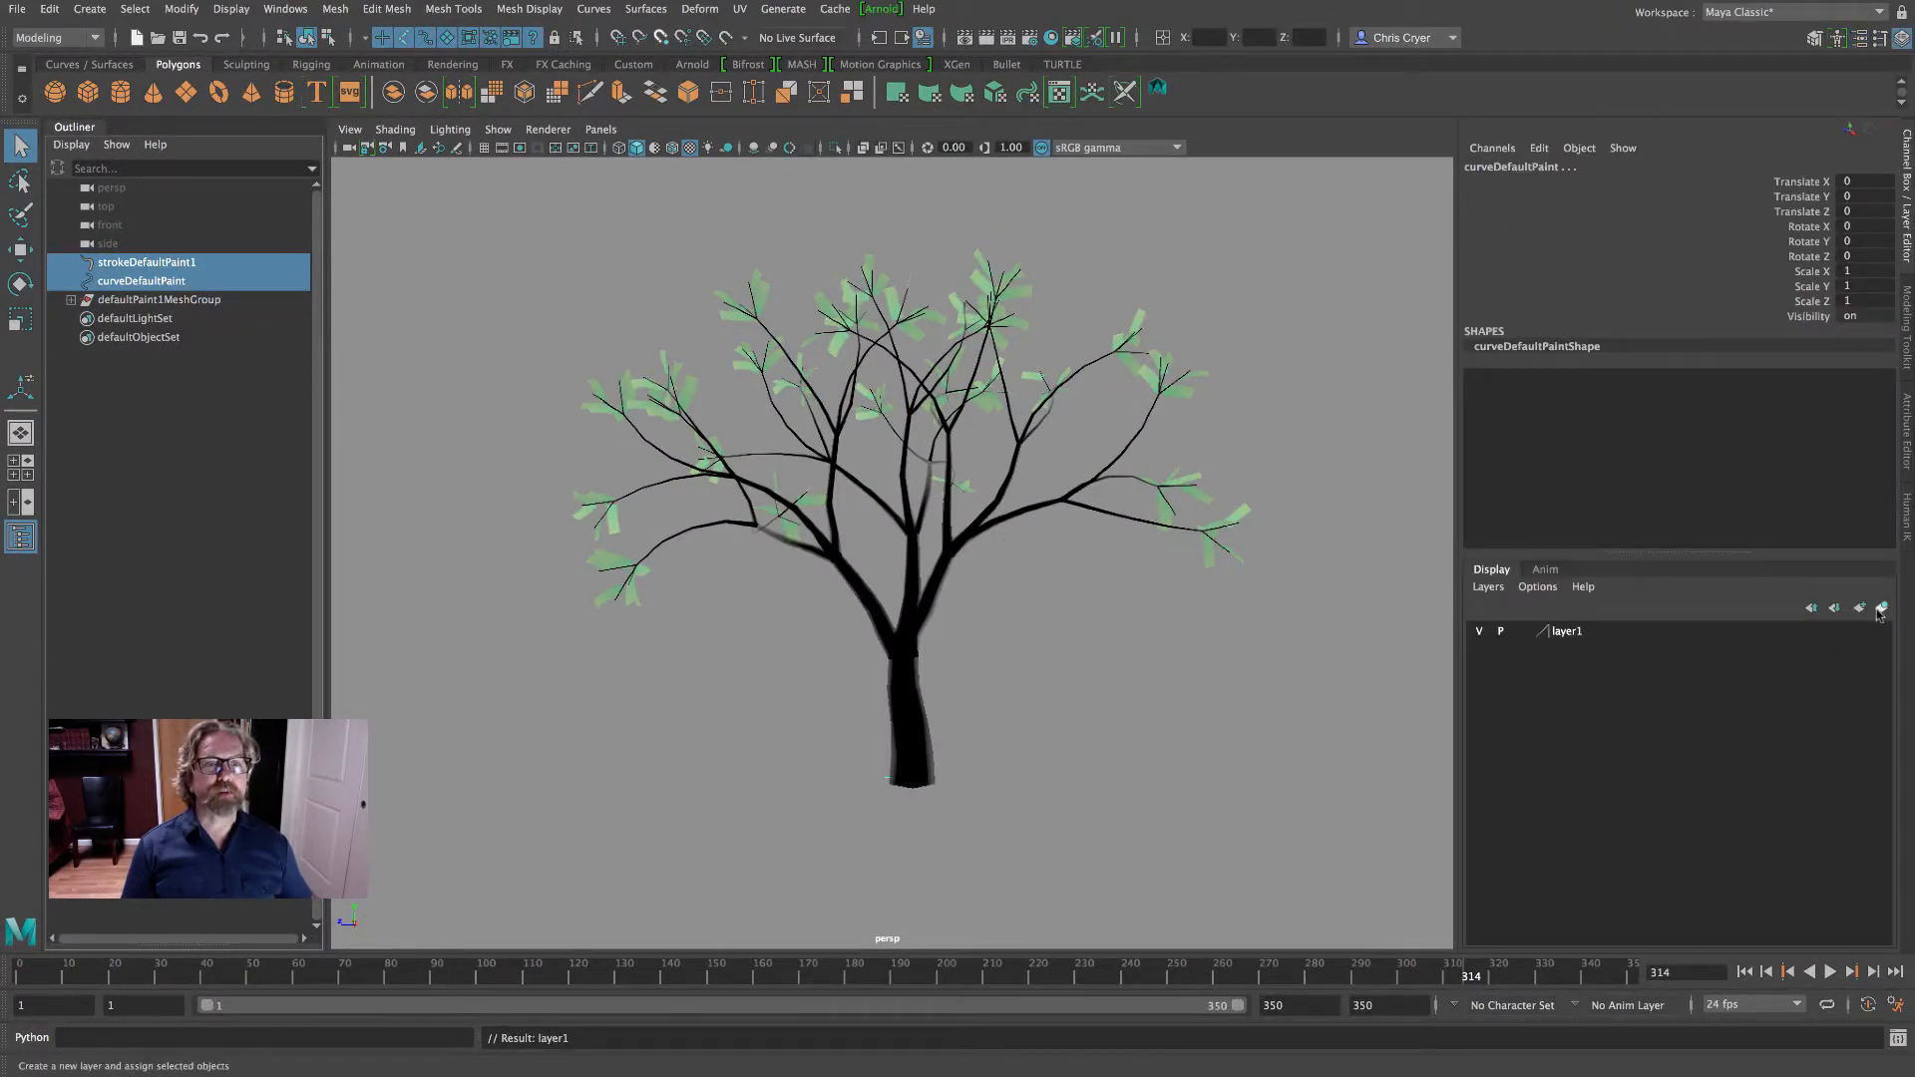
- Turn the new layer's visibility off and on, and unhide the selected stroke and curve
left_click(1480, 632)
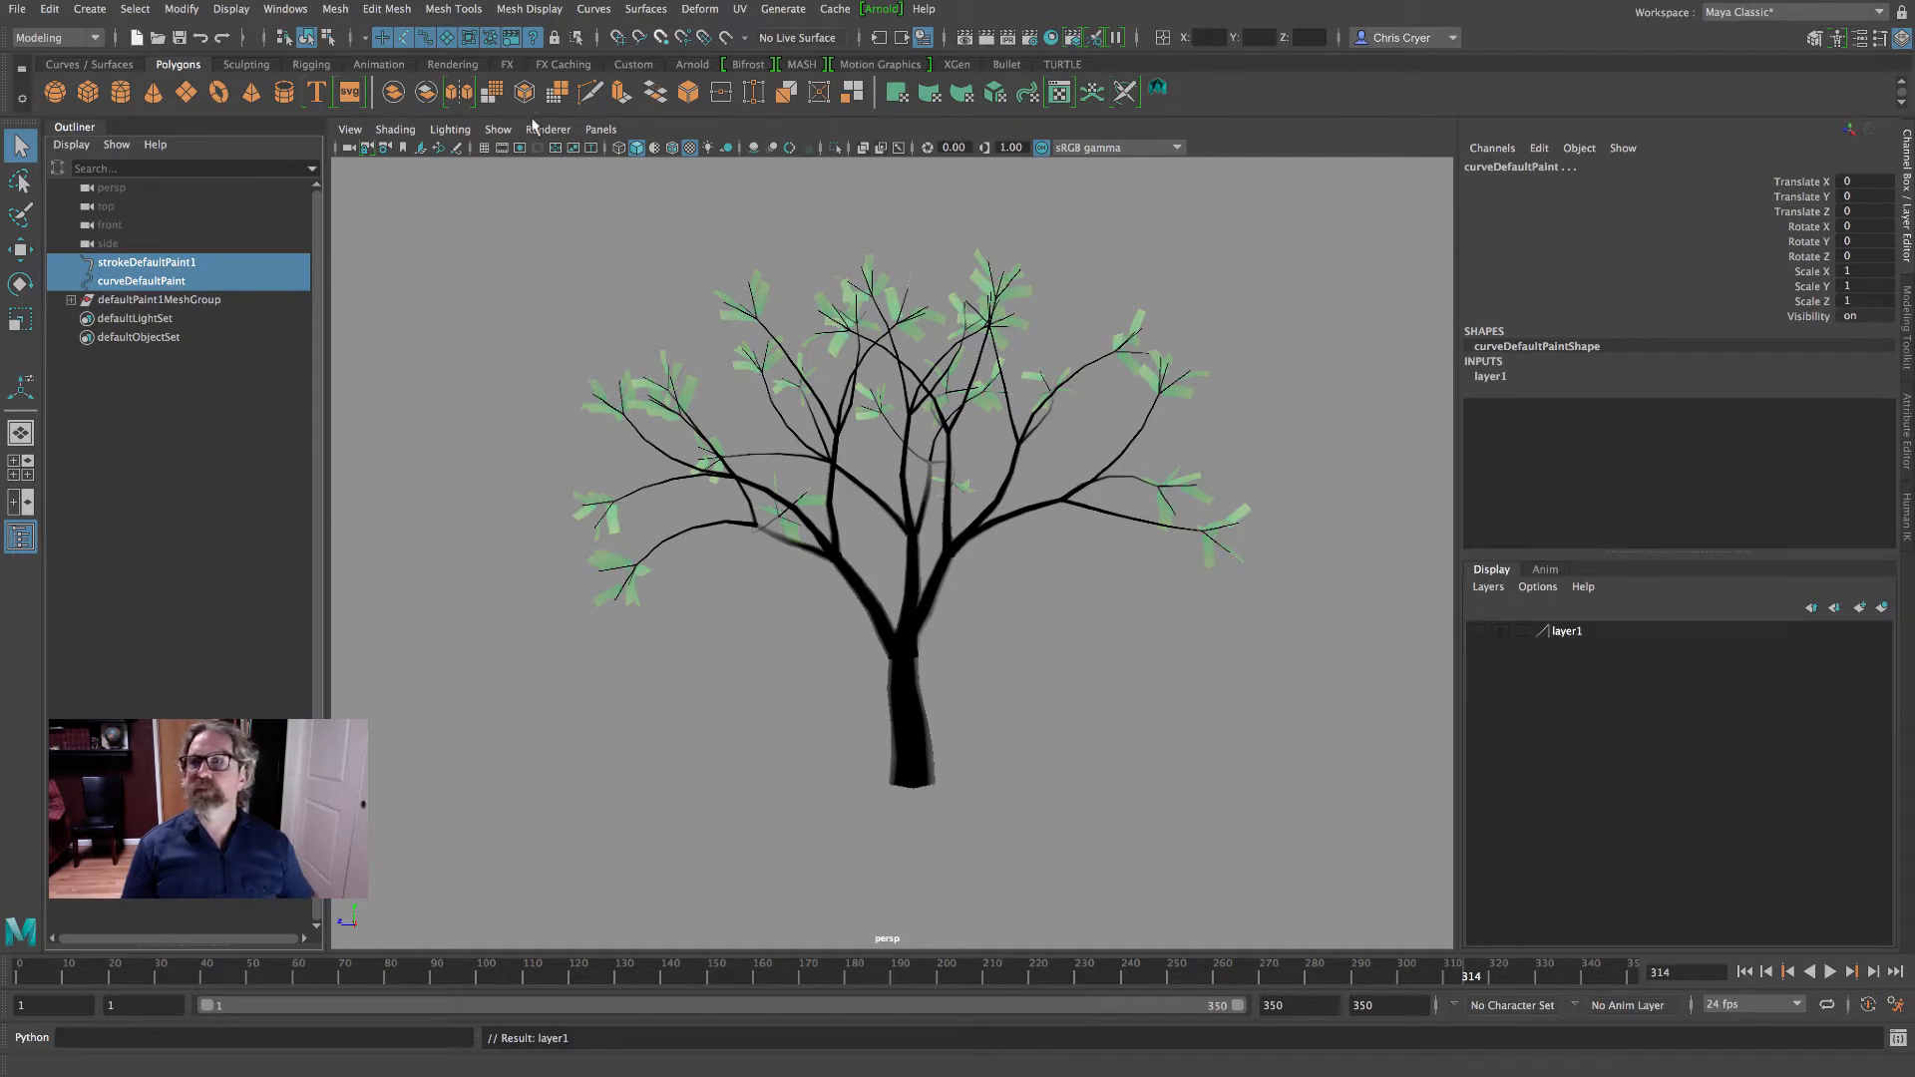
left_click(1479, 631)
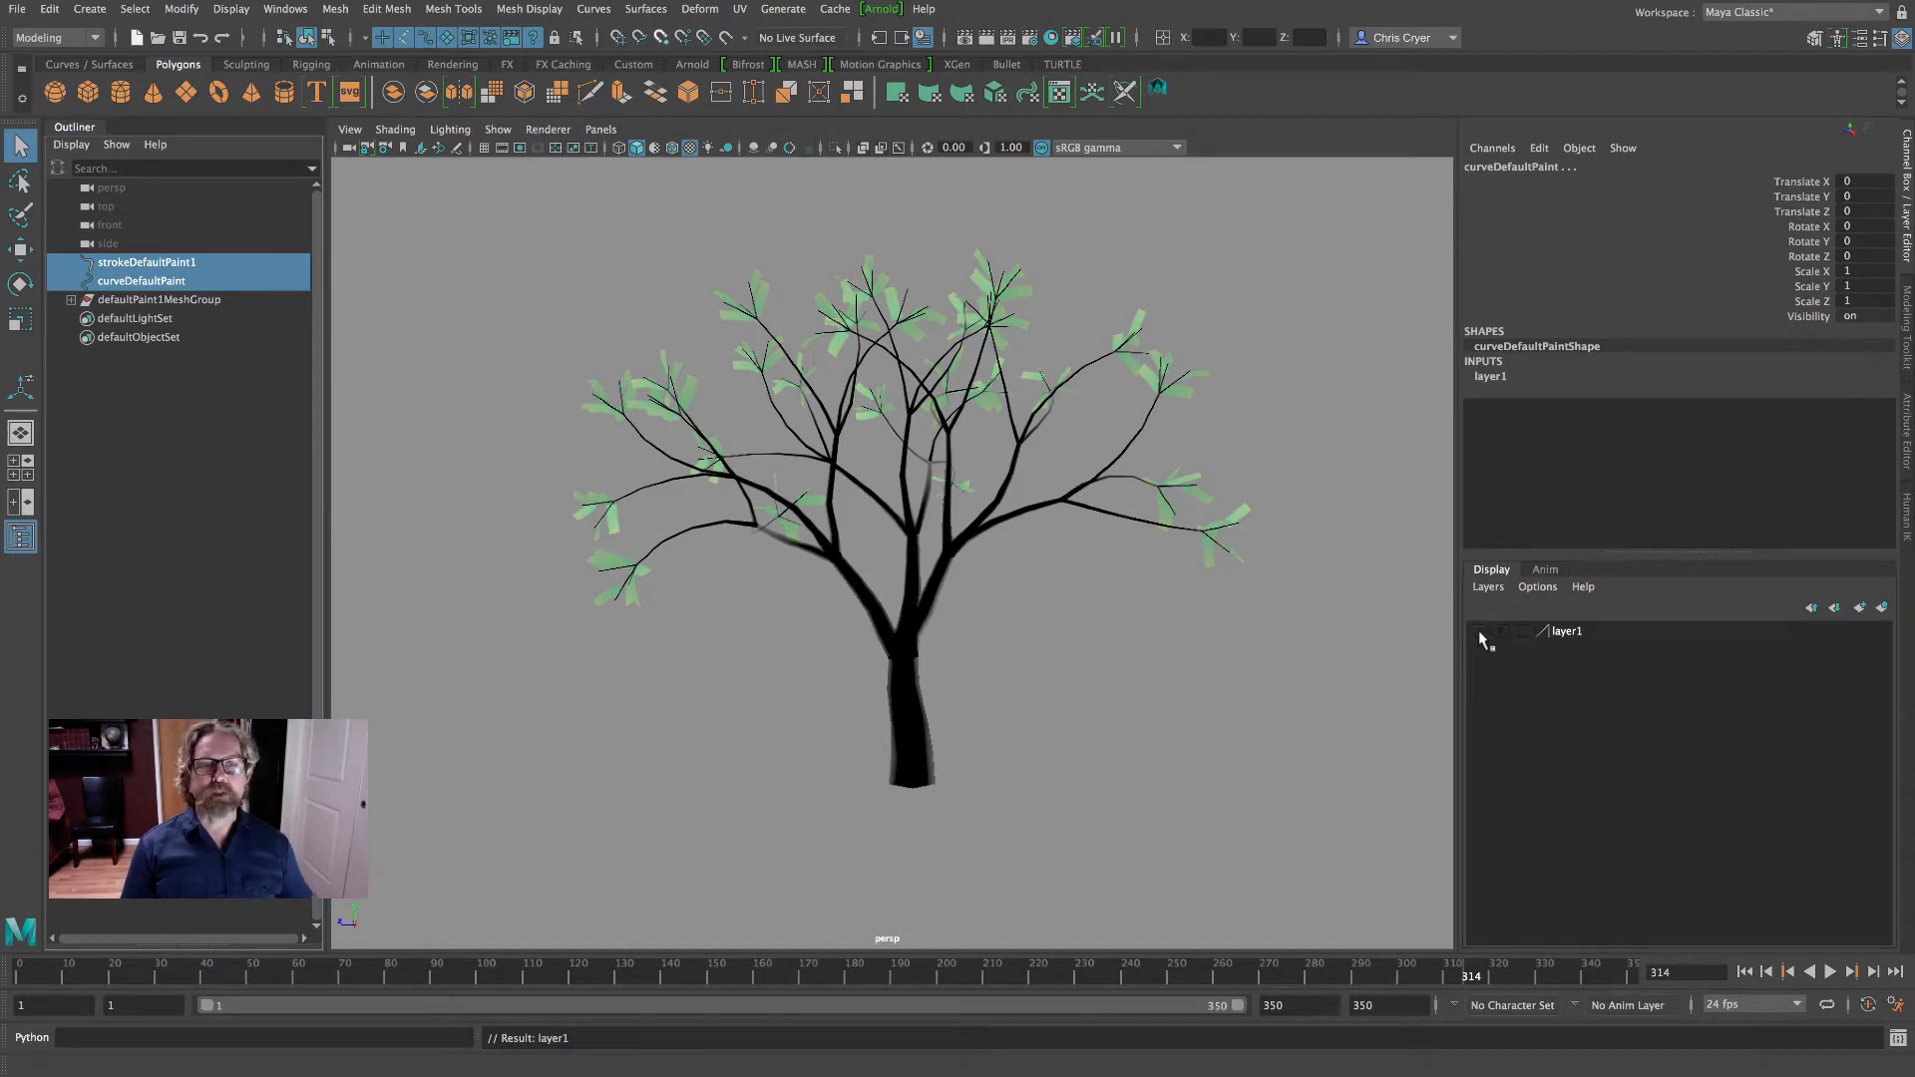
left_click(240, 13)
mouse_move(479, 126)
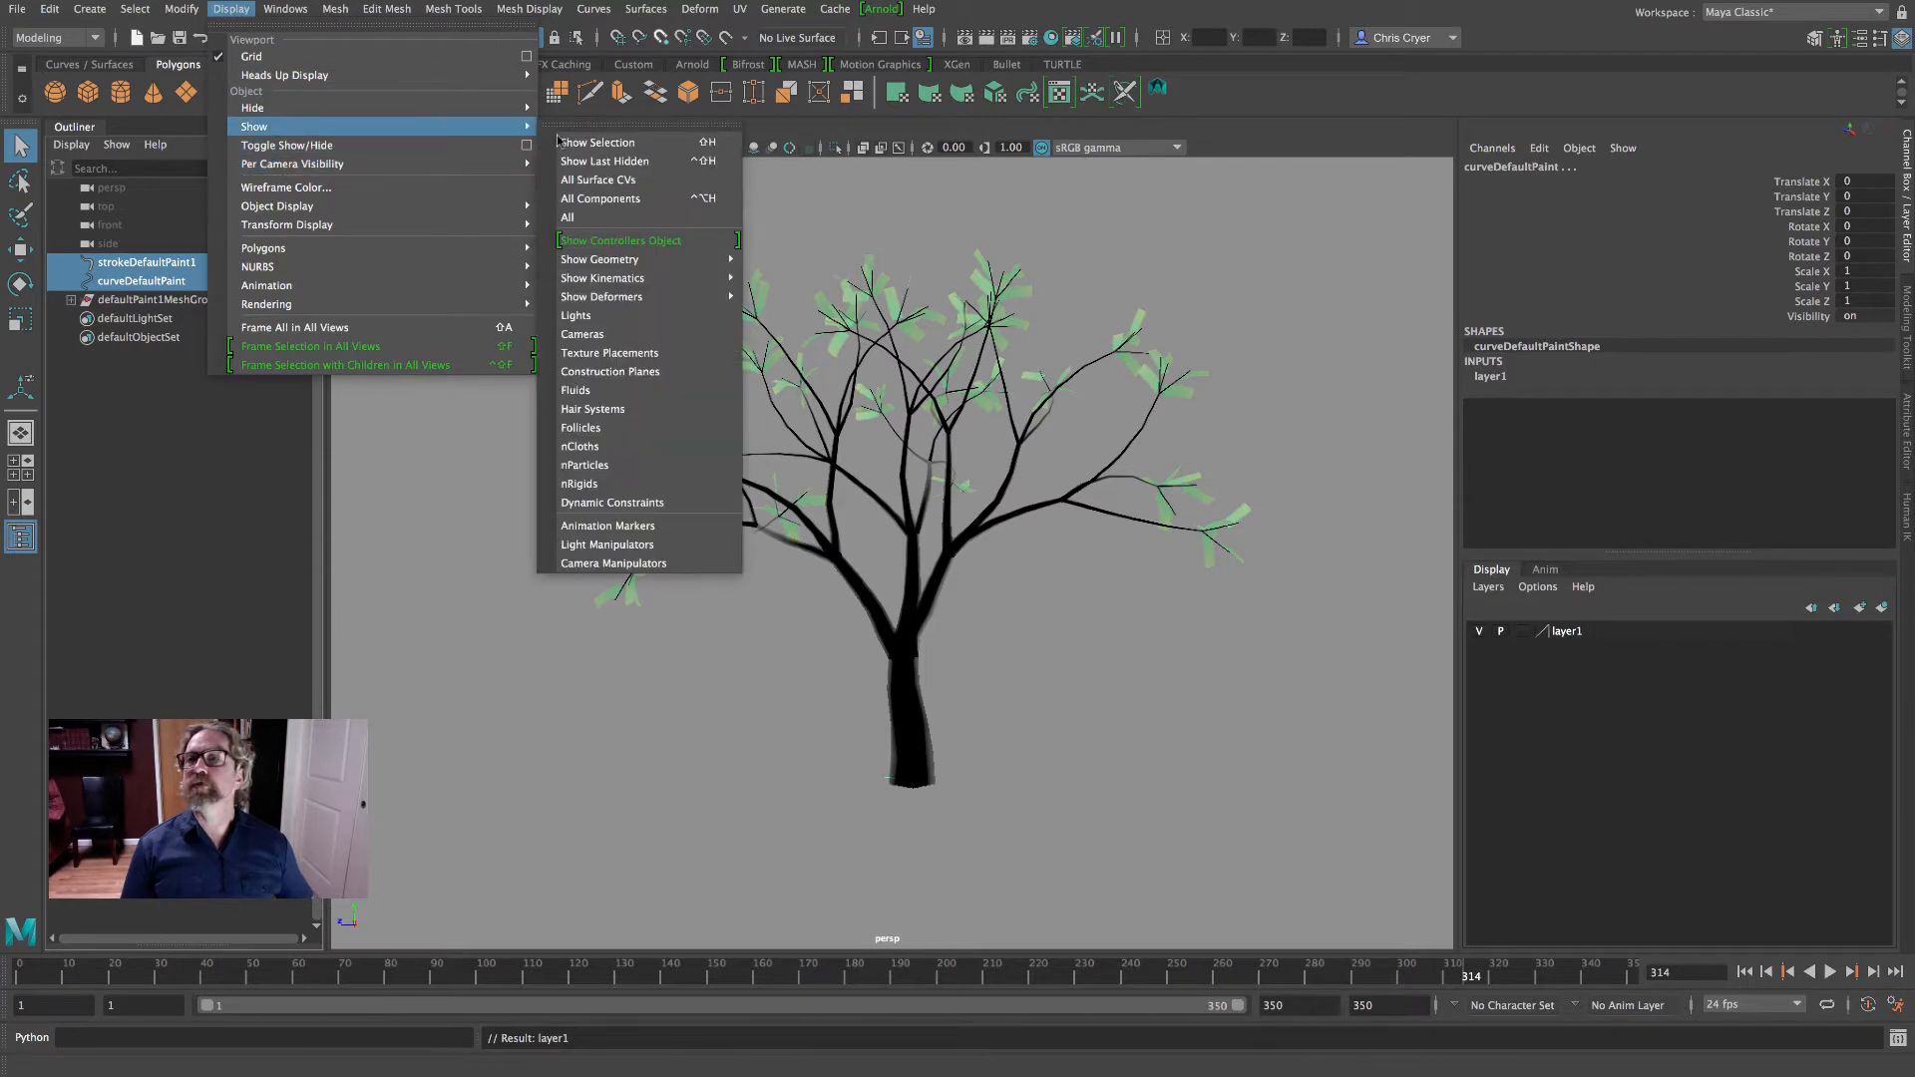
left_click(598, 142)
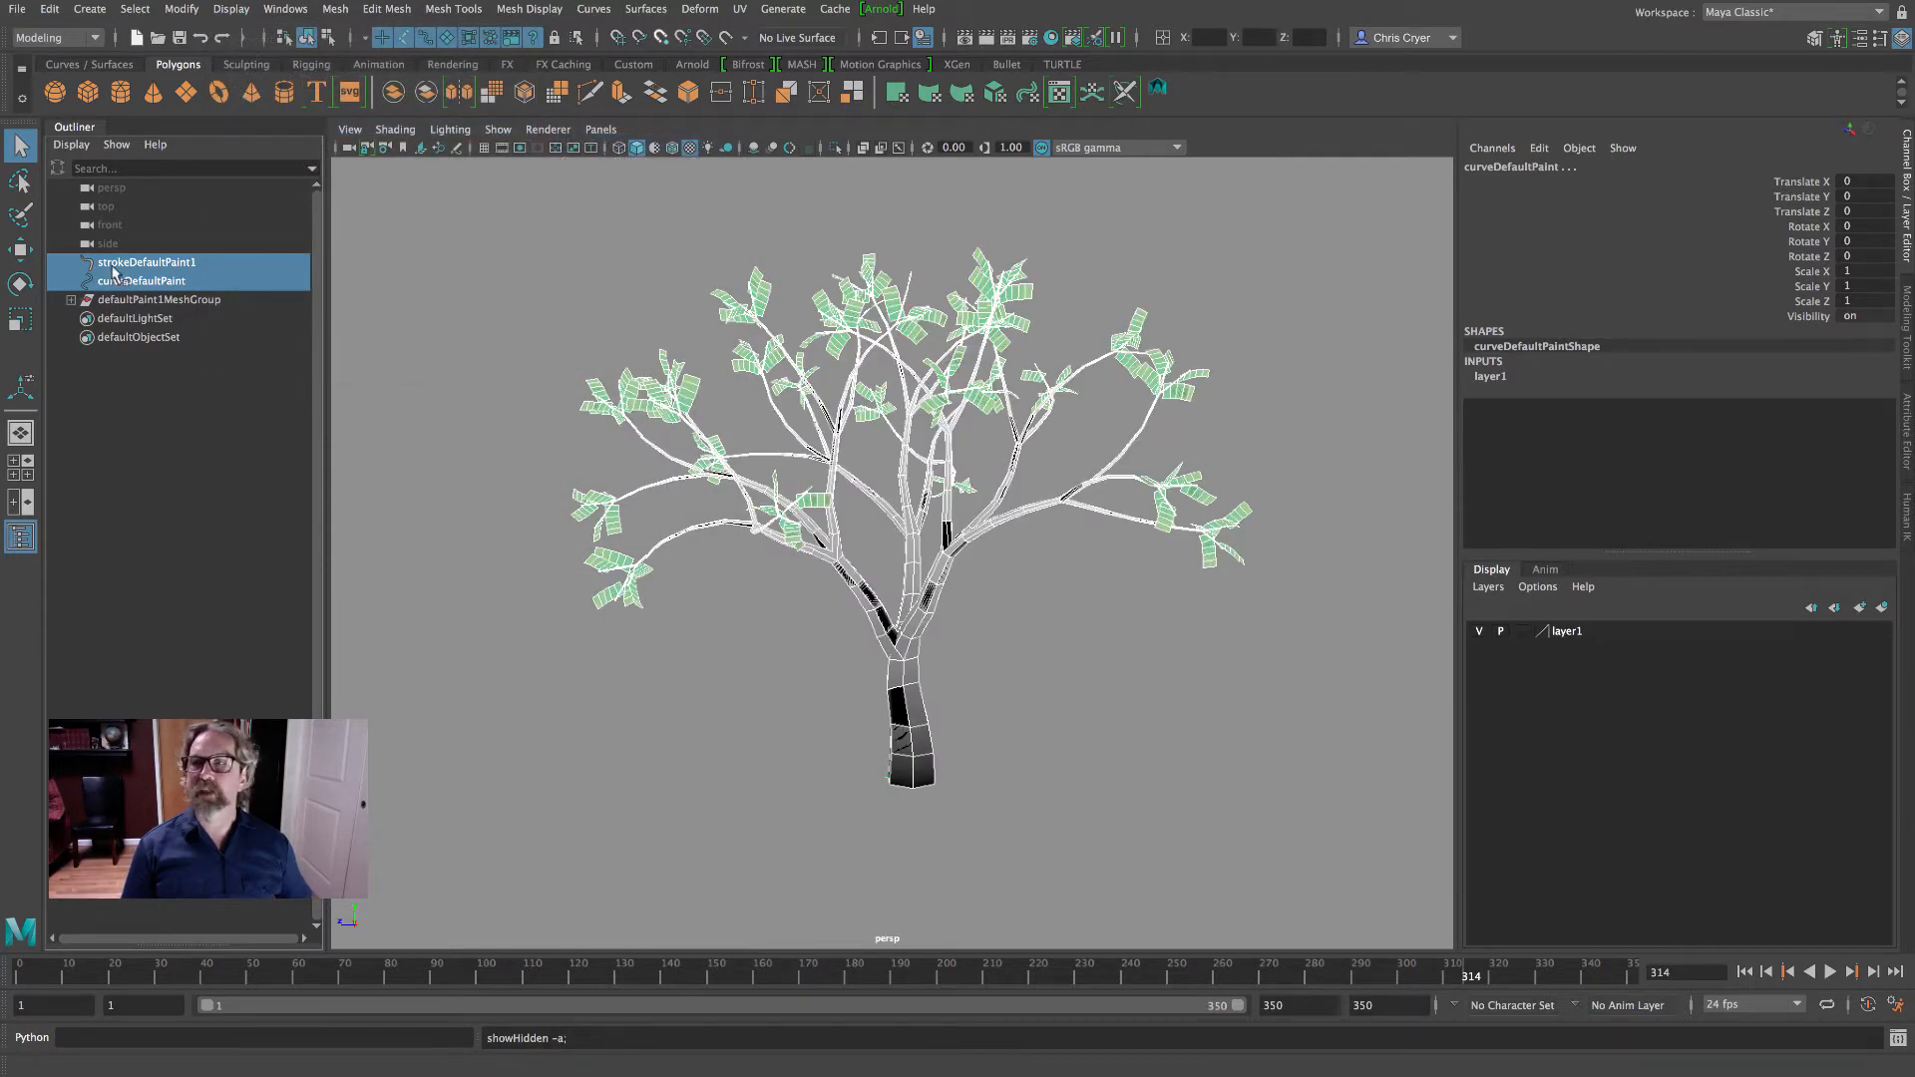
- Test the visibility toggle of layer1 and leave the layer hidden
left_click(1479, 631)
left_click(1479, 631)
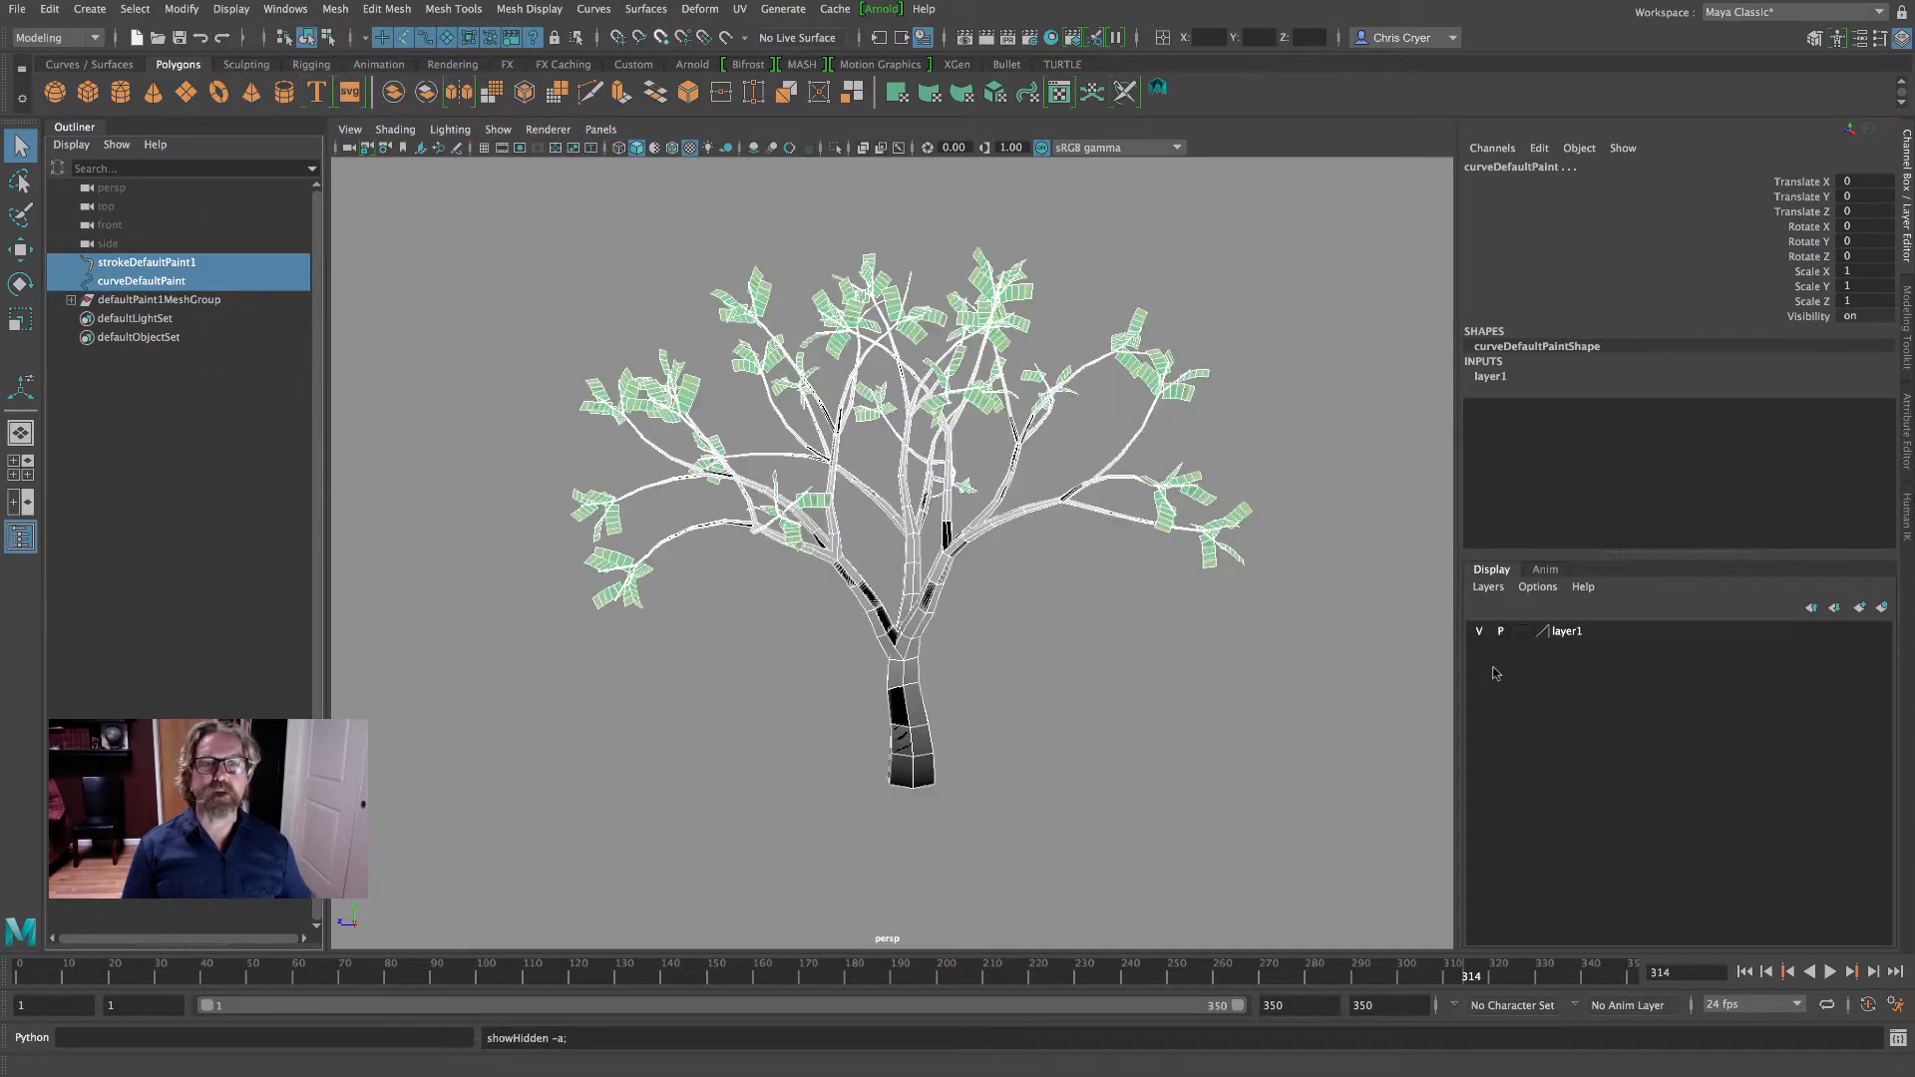
left_click(1479, 632)
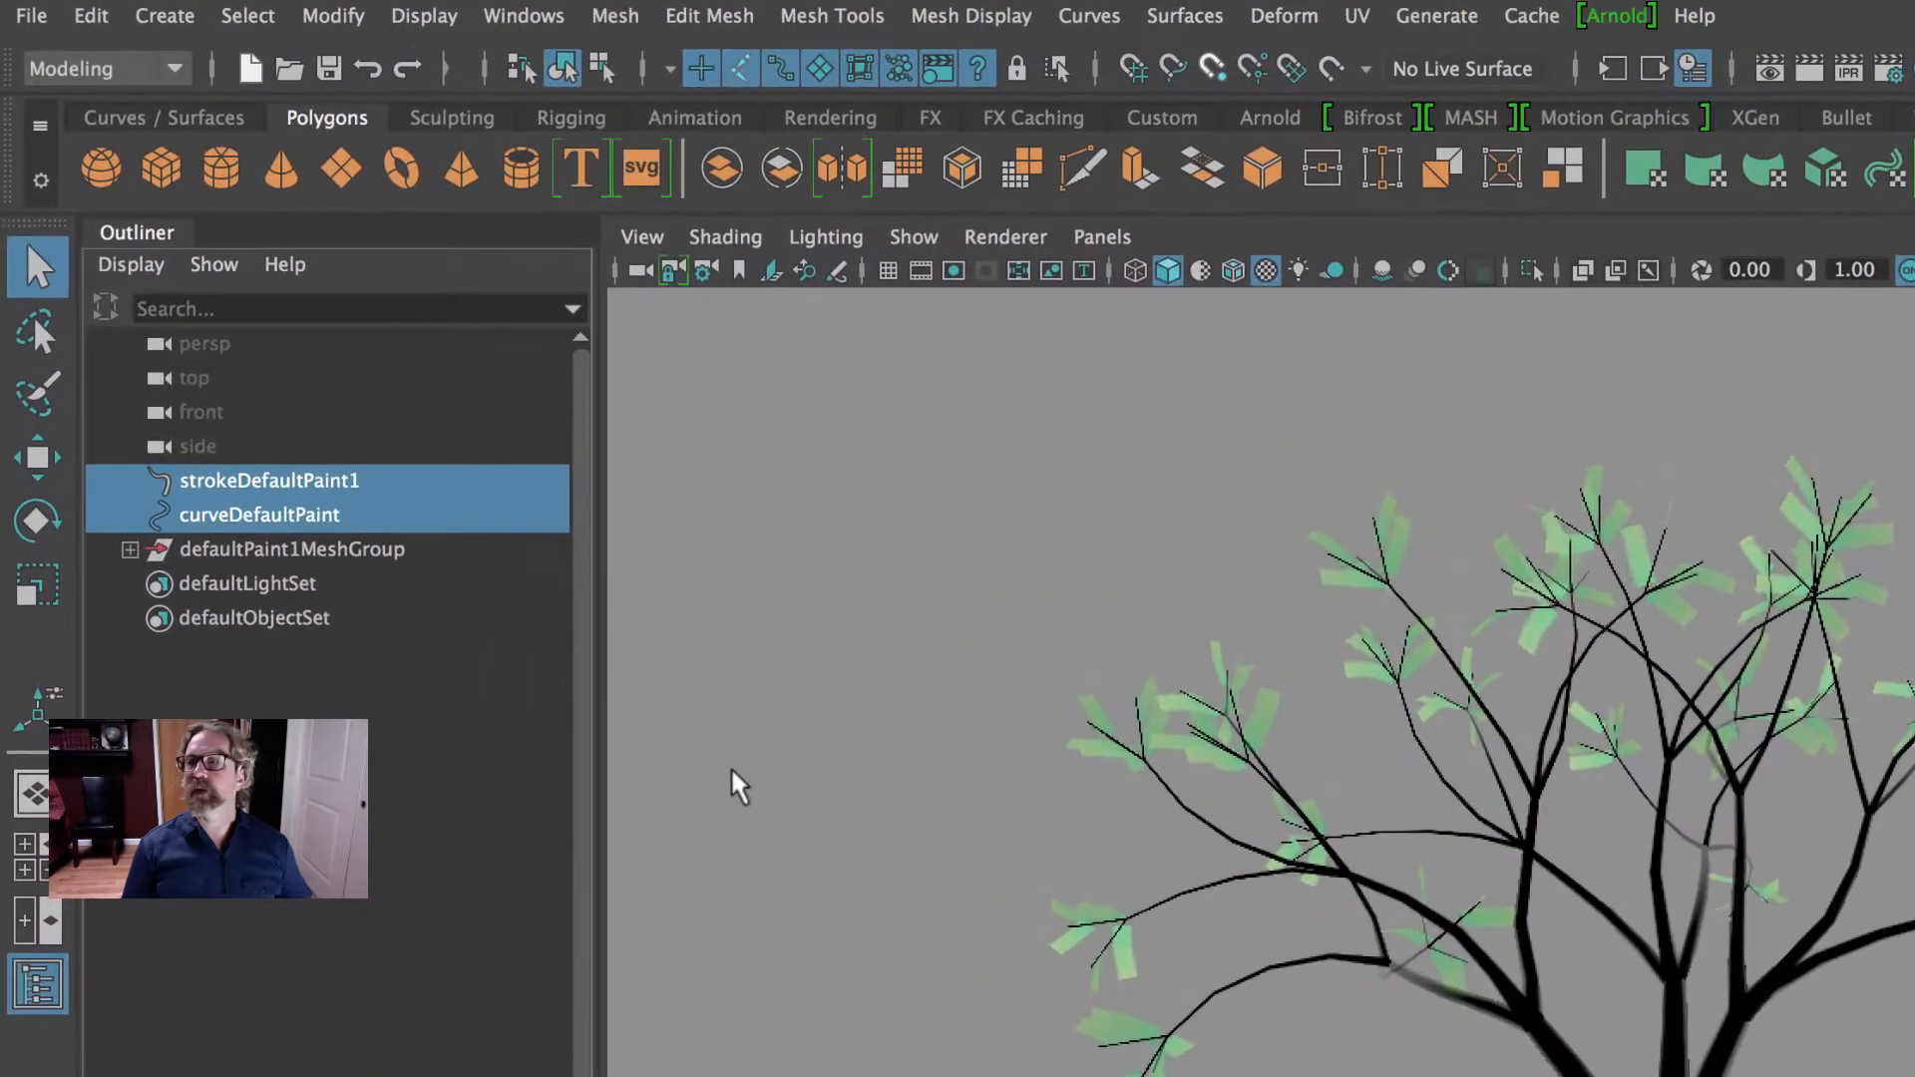
- Expand defaultPaint1MeshGroup and select its main and leaf meshes in turn to identify each part of the tree
left_click(130, 549)
left_click(250, 586)
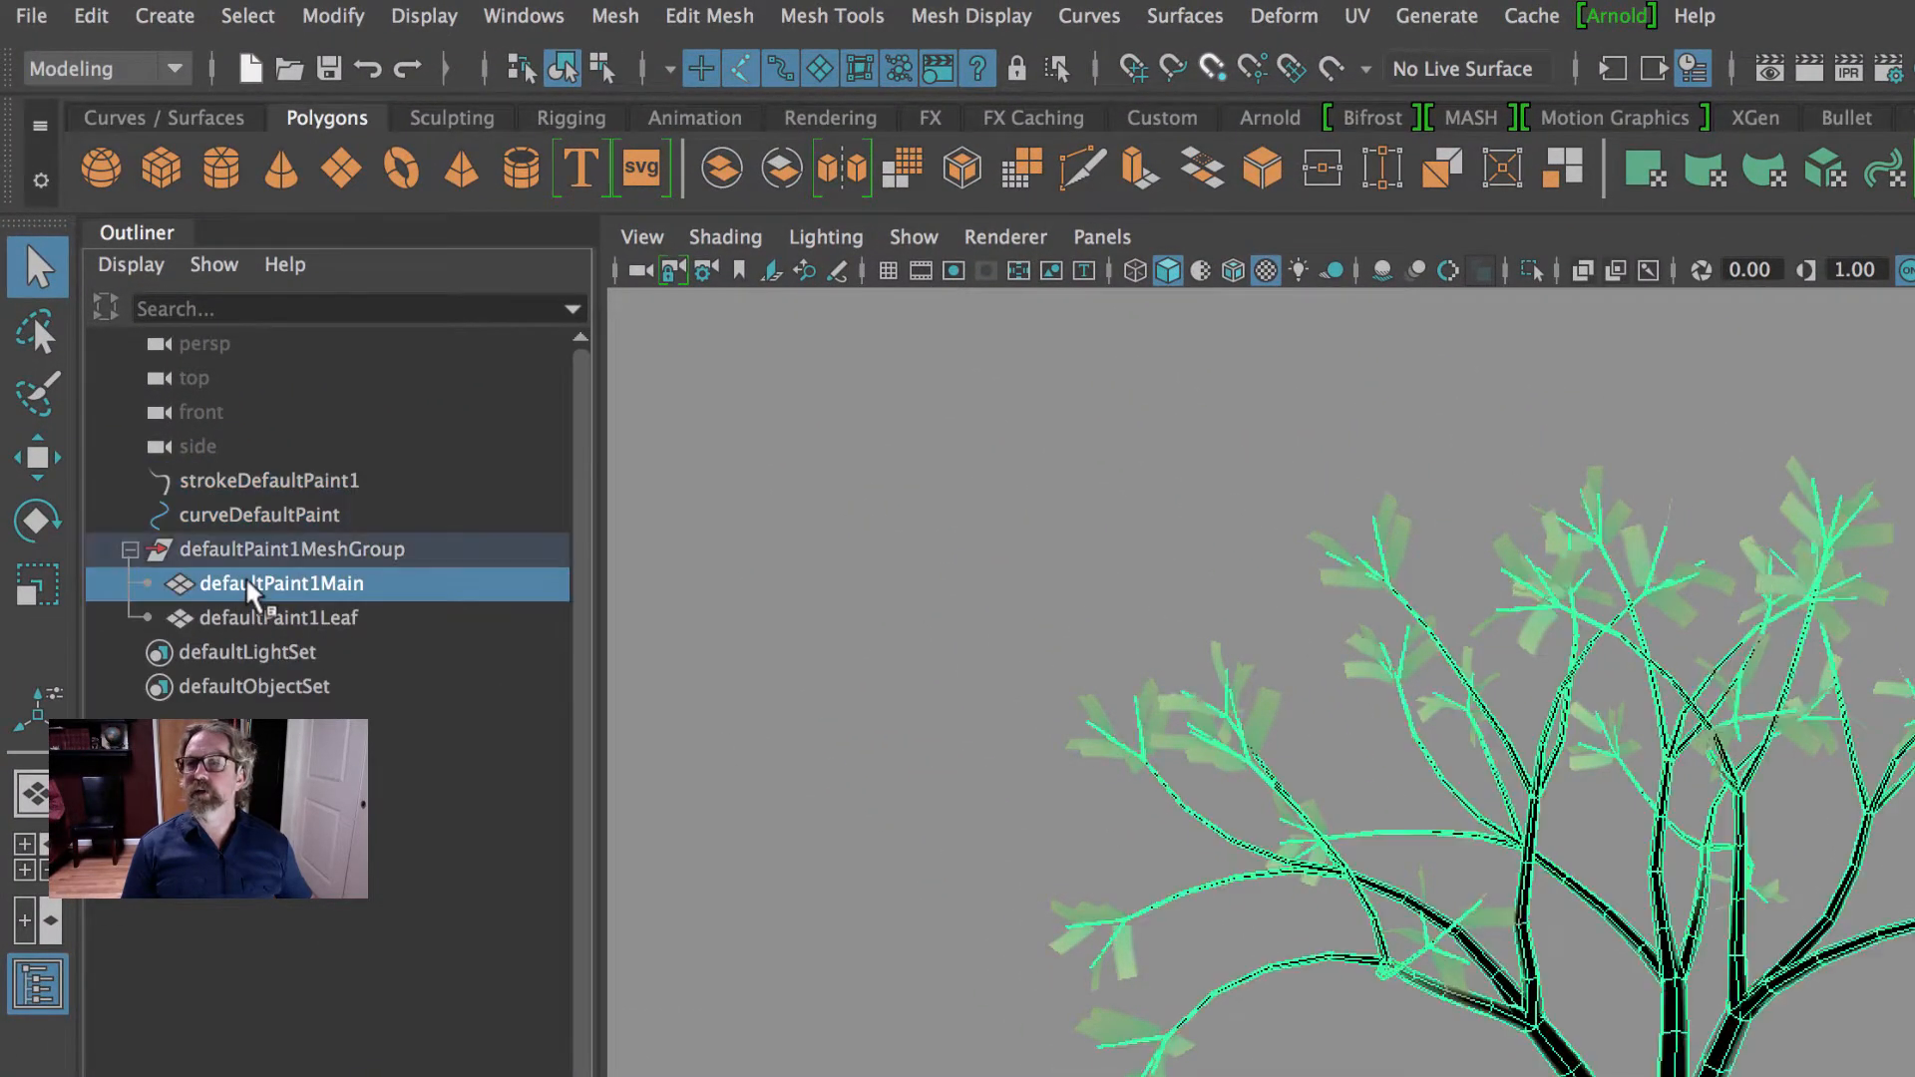
left_click(273, 616)
left_click(269, 587)
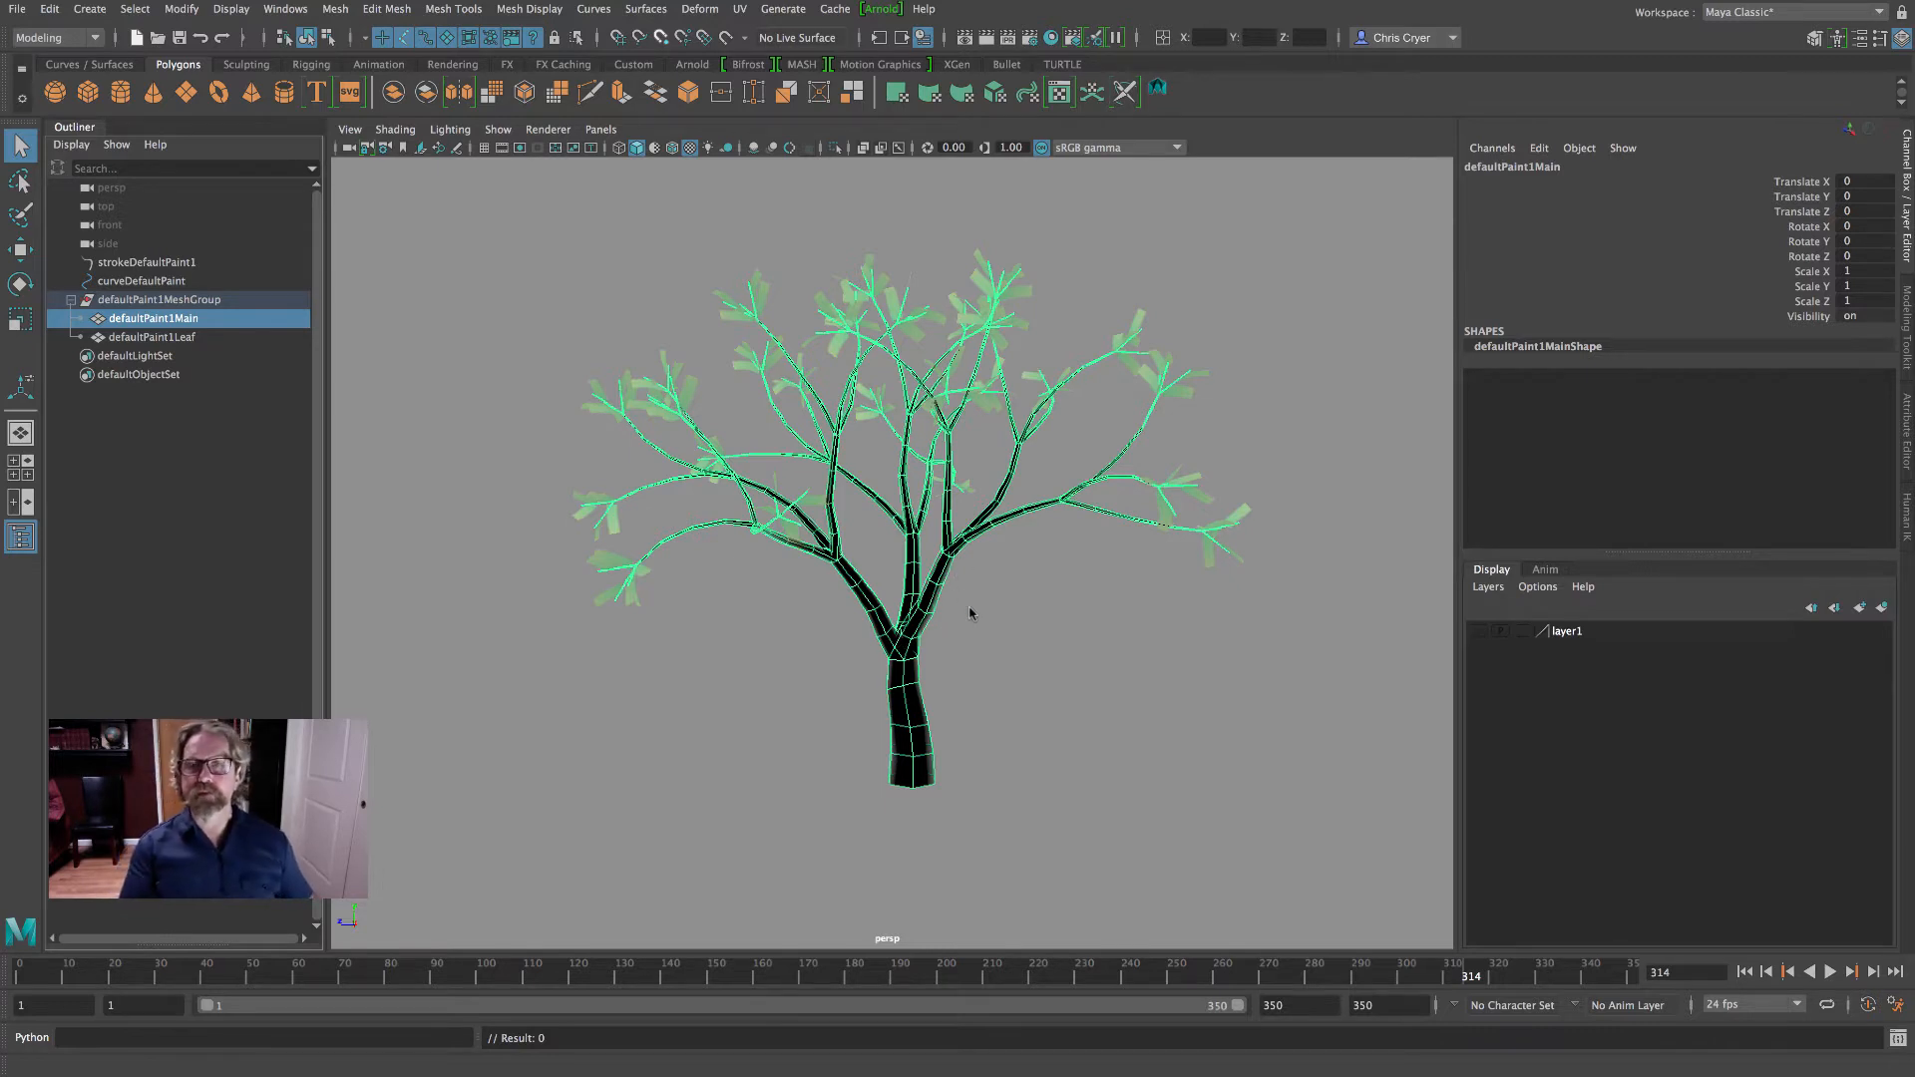
left_click(165, 337)
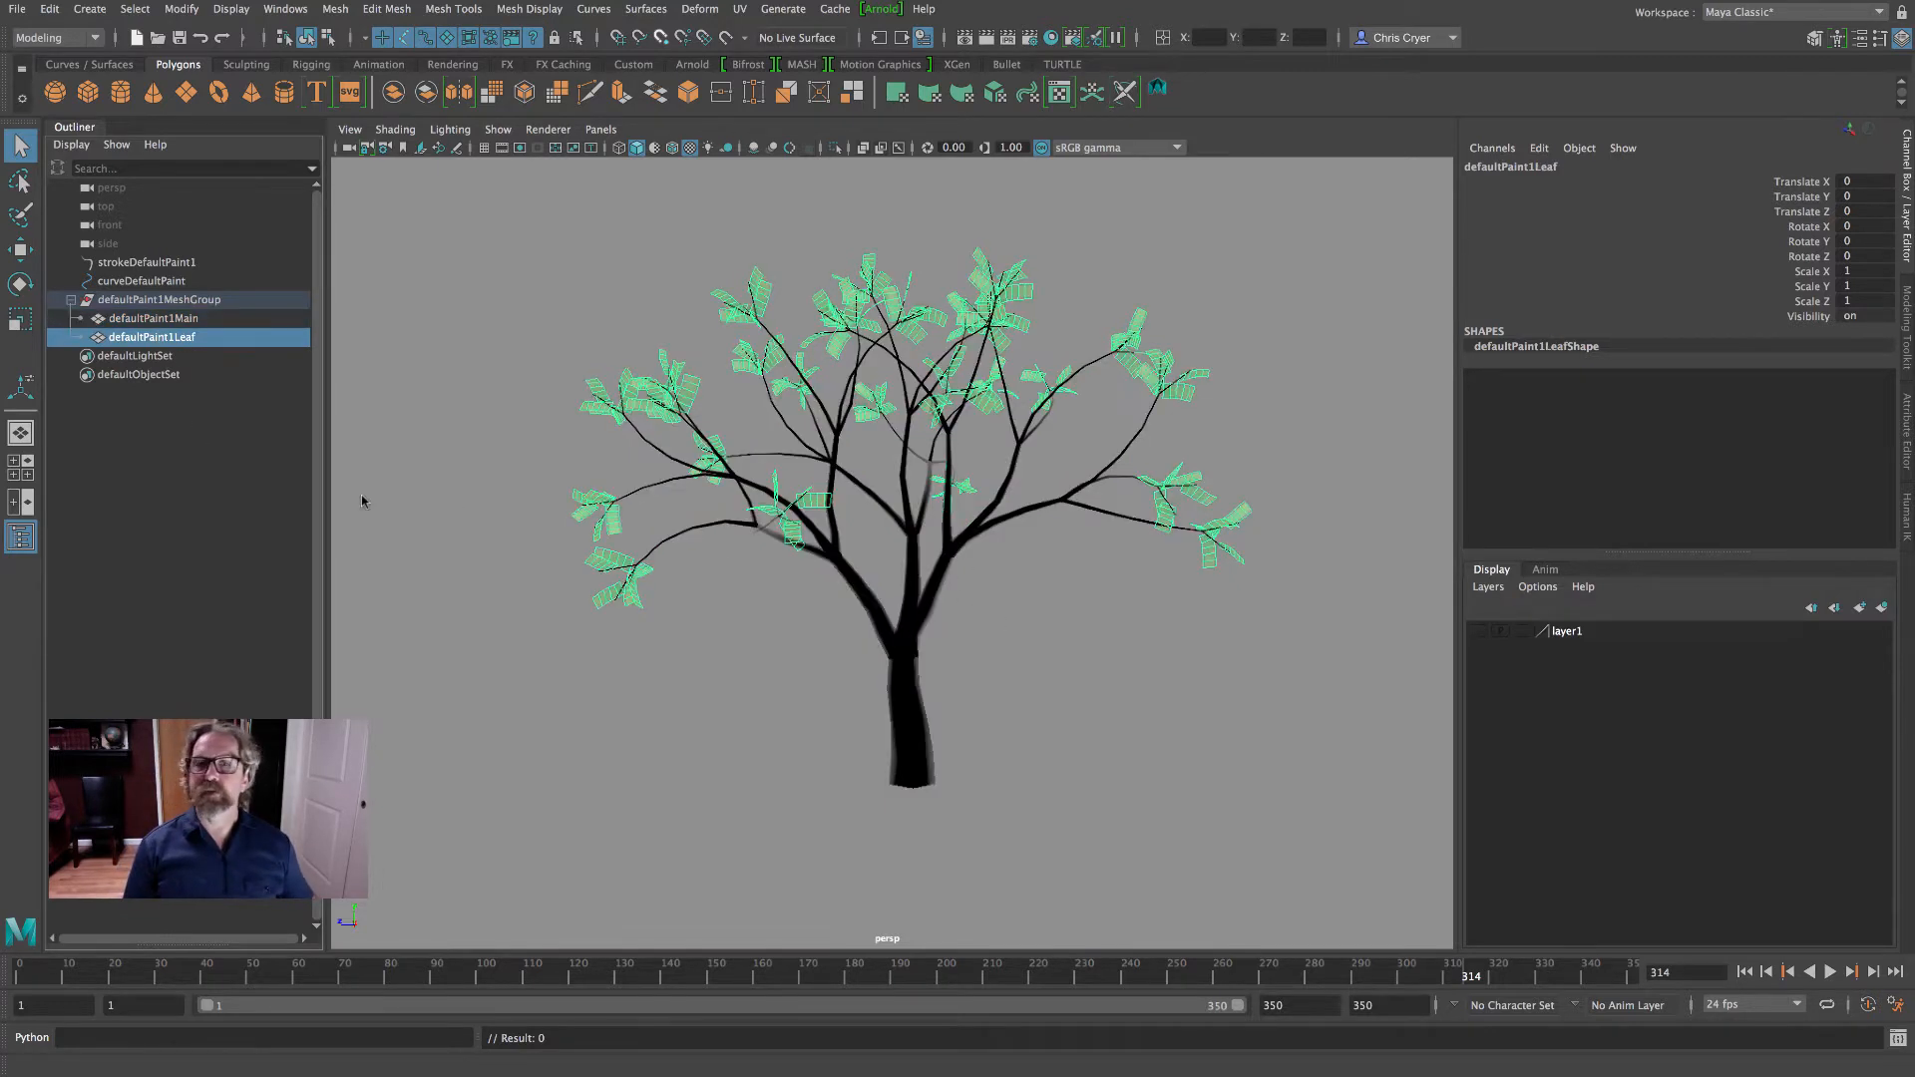
- Assign a new Lambert material to the defaultPaint1Main trunk mesh, show its material attributes, and deselect the mesh
left_click(164, 318)
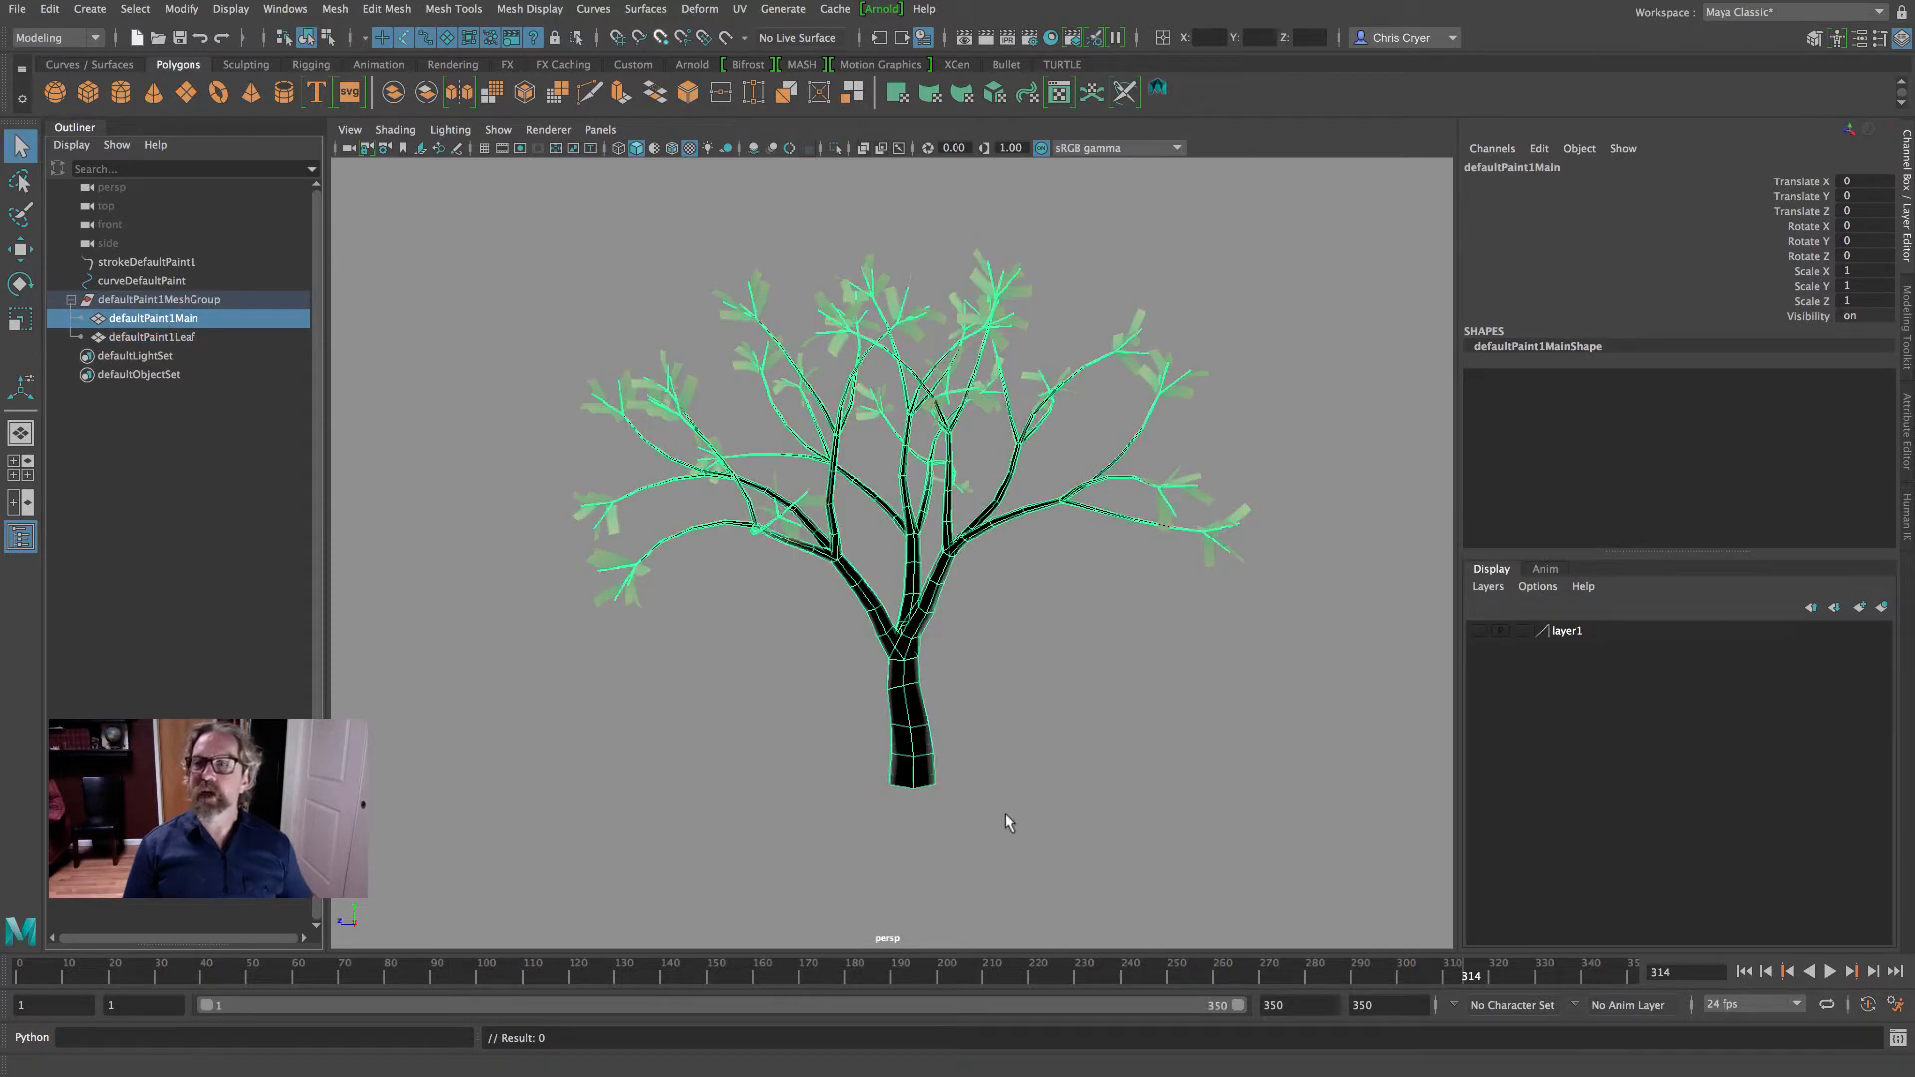
left_click(908, 504)
right_click_drag(908, 505, 995, 475)
right_click(901, 489)
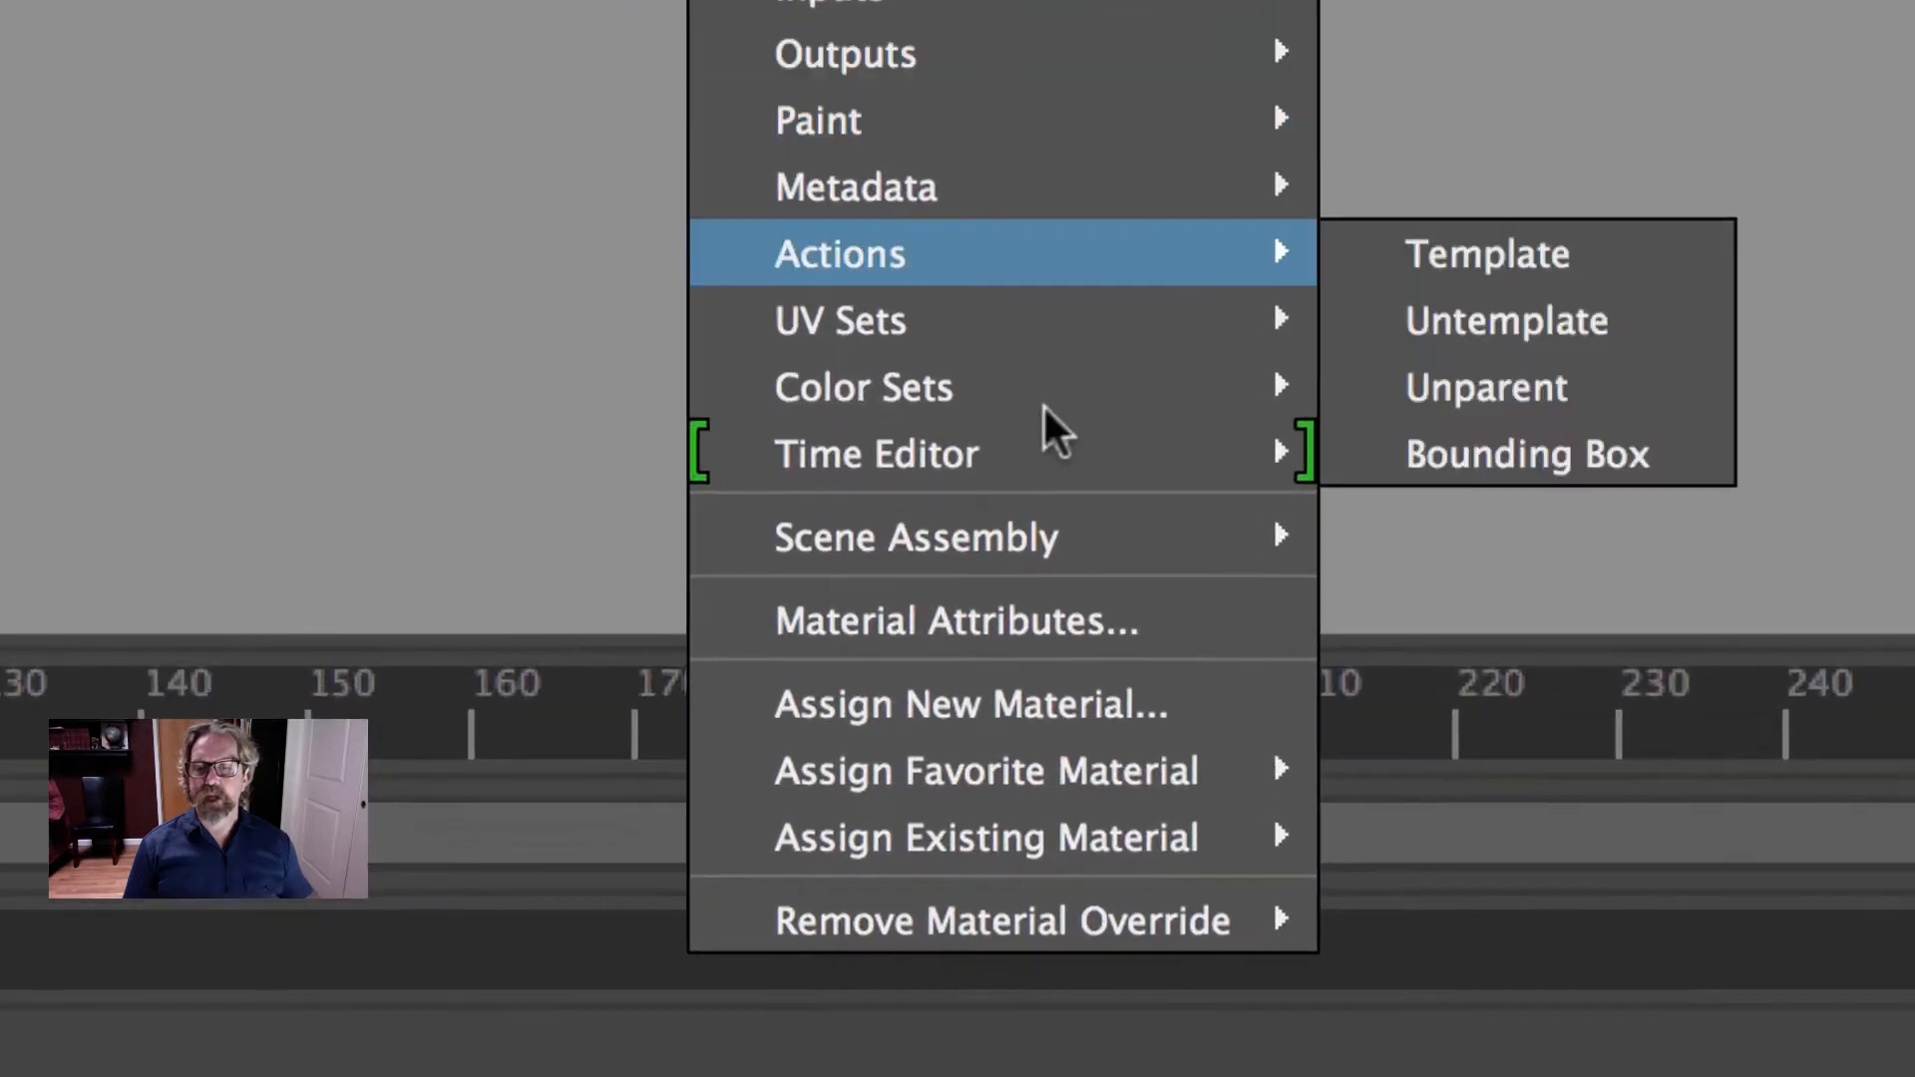
left_click(1047, 678)
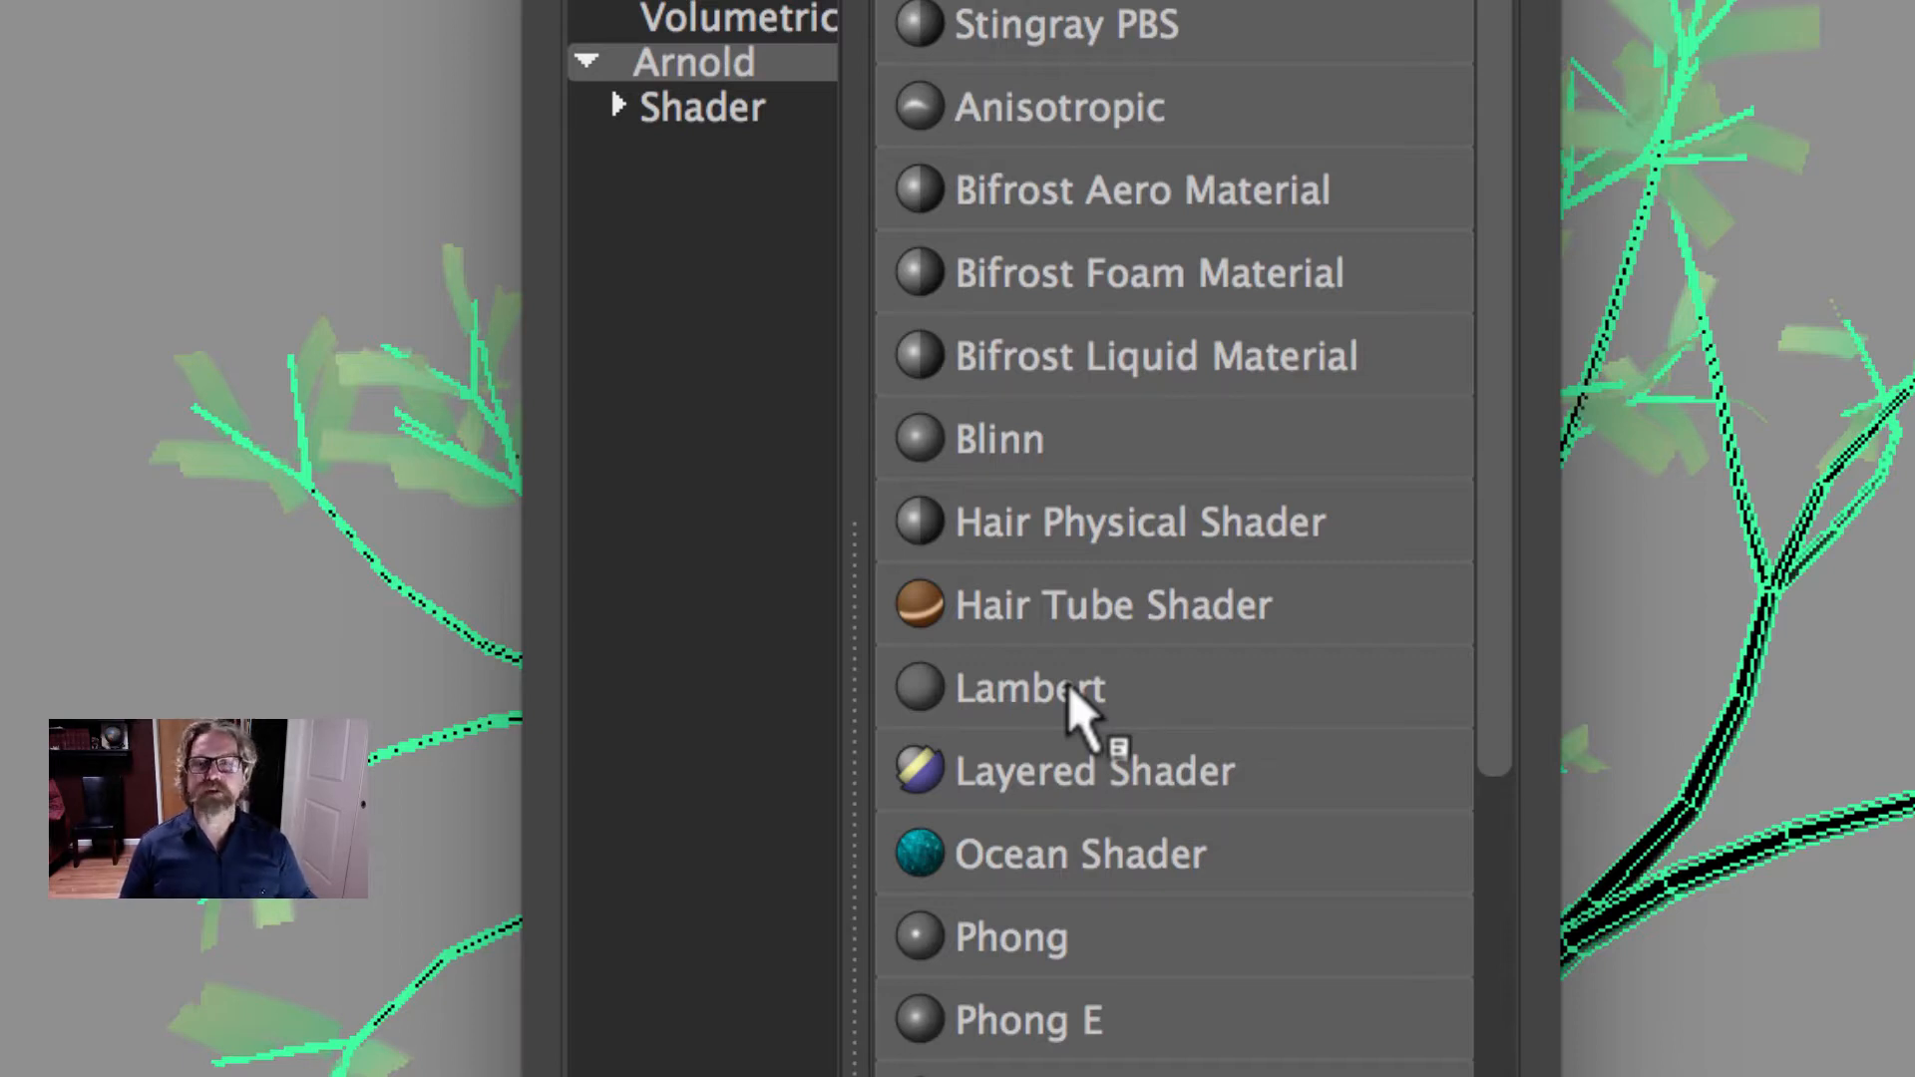
left_click(1069, 688)
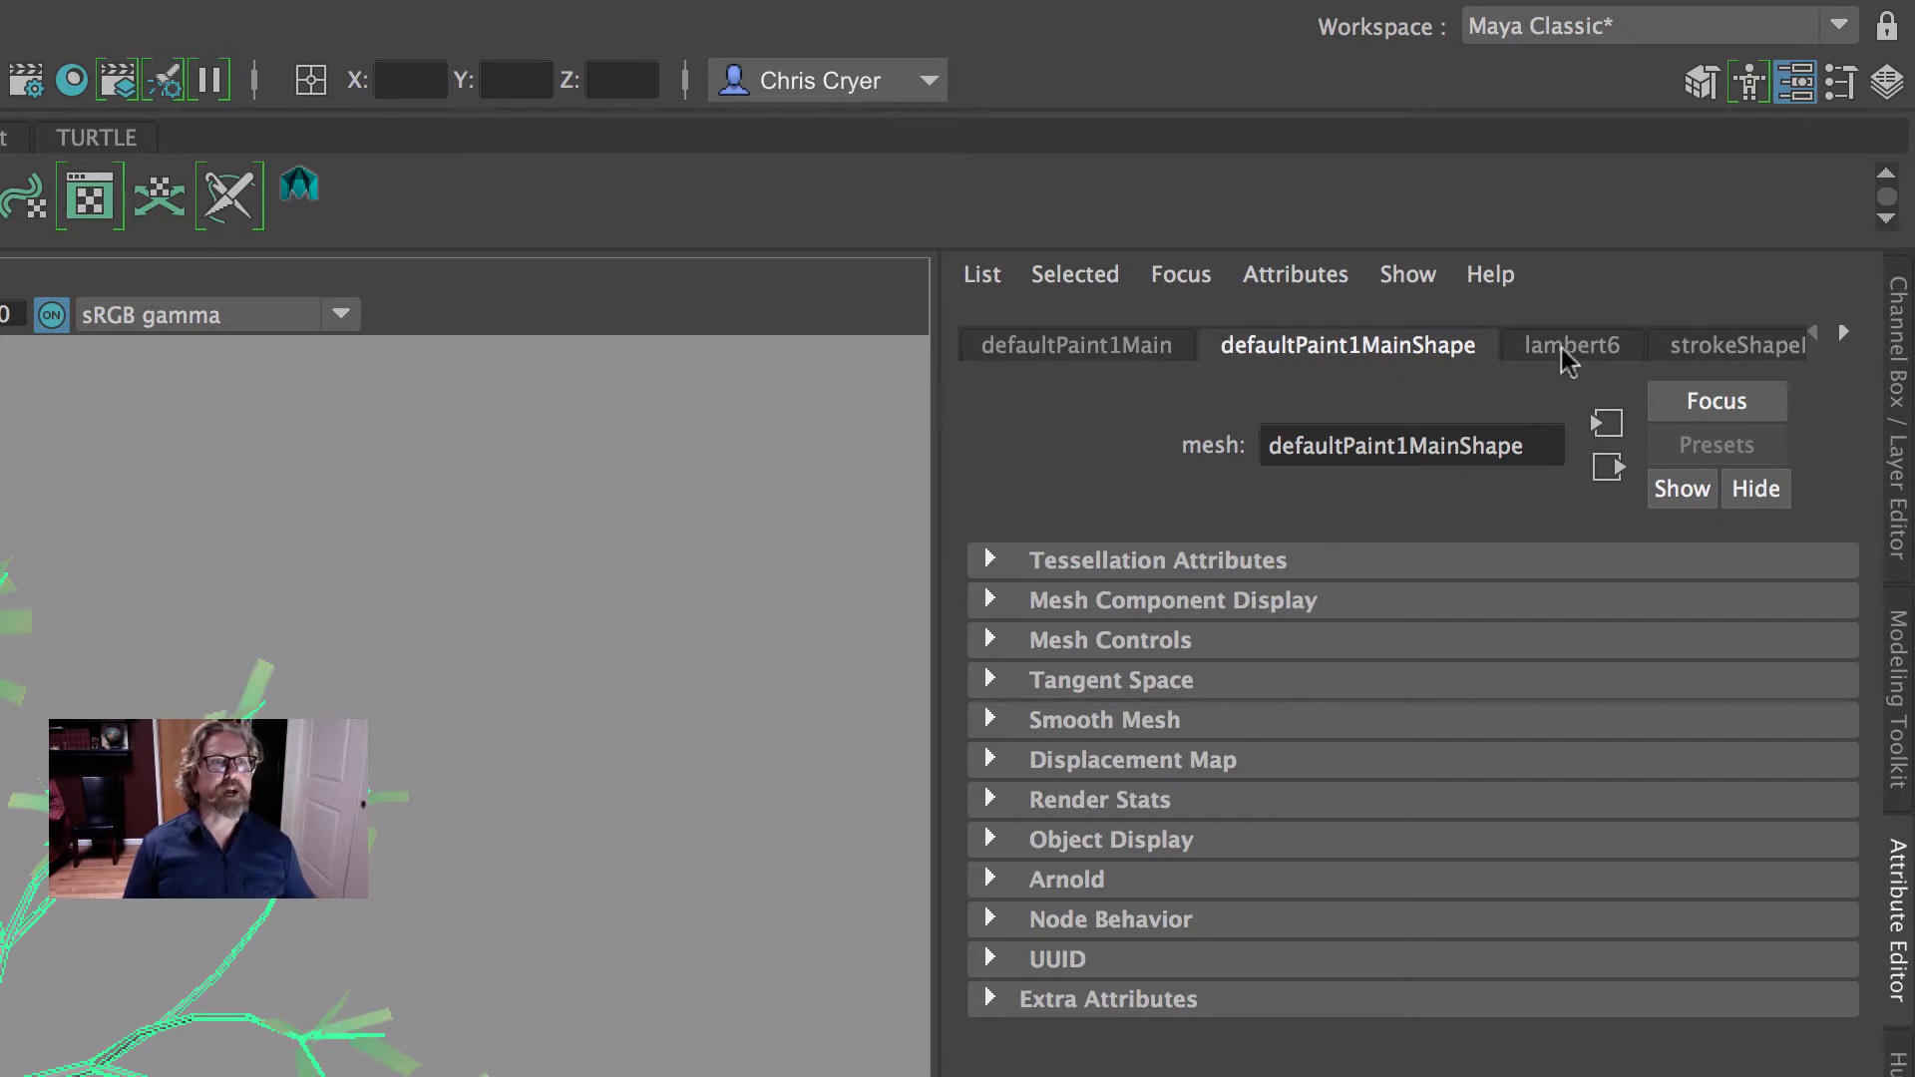
left_click(1562, 347)
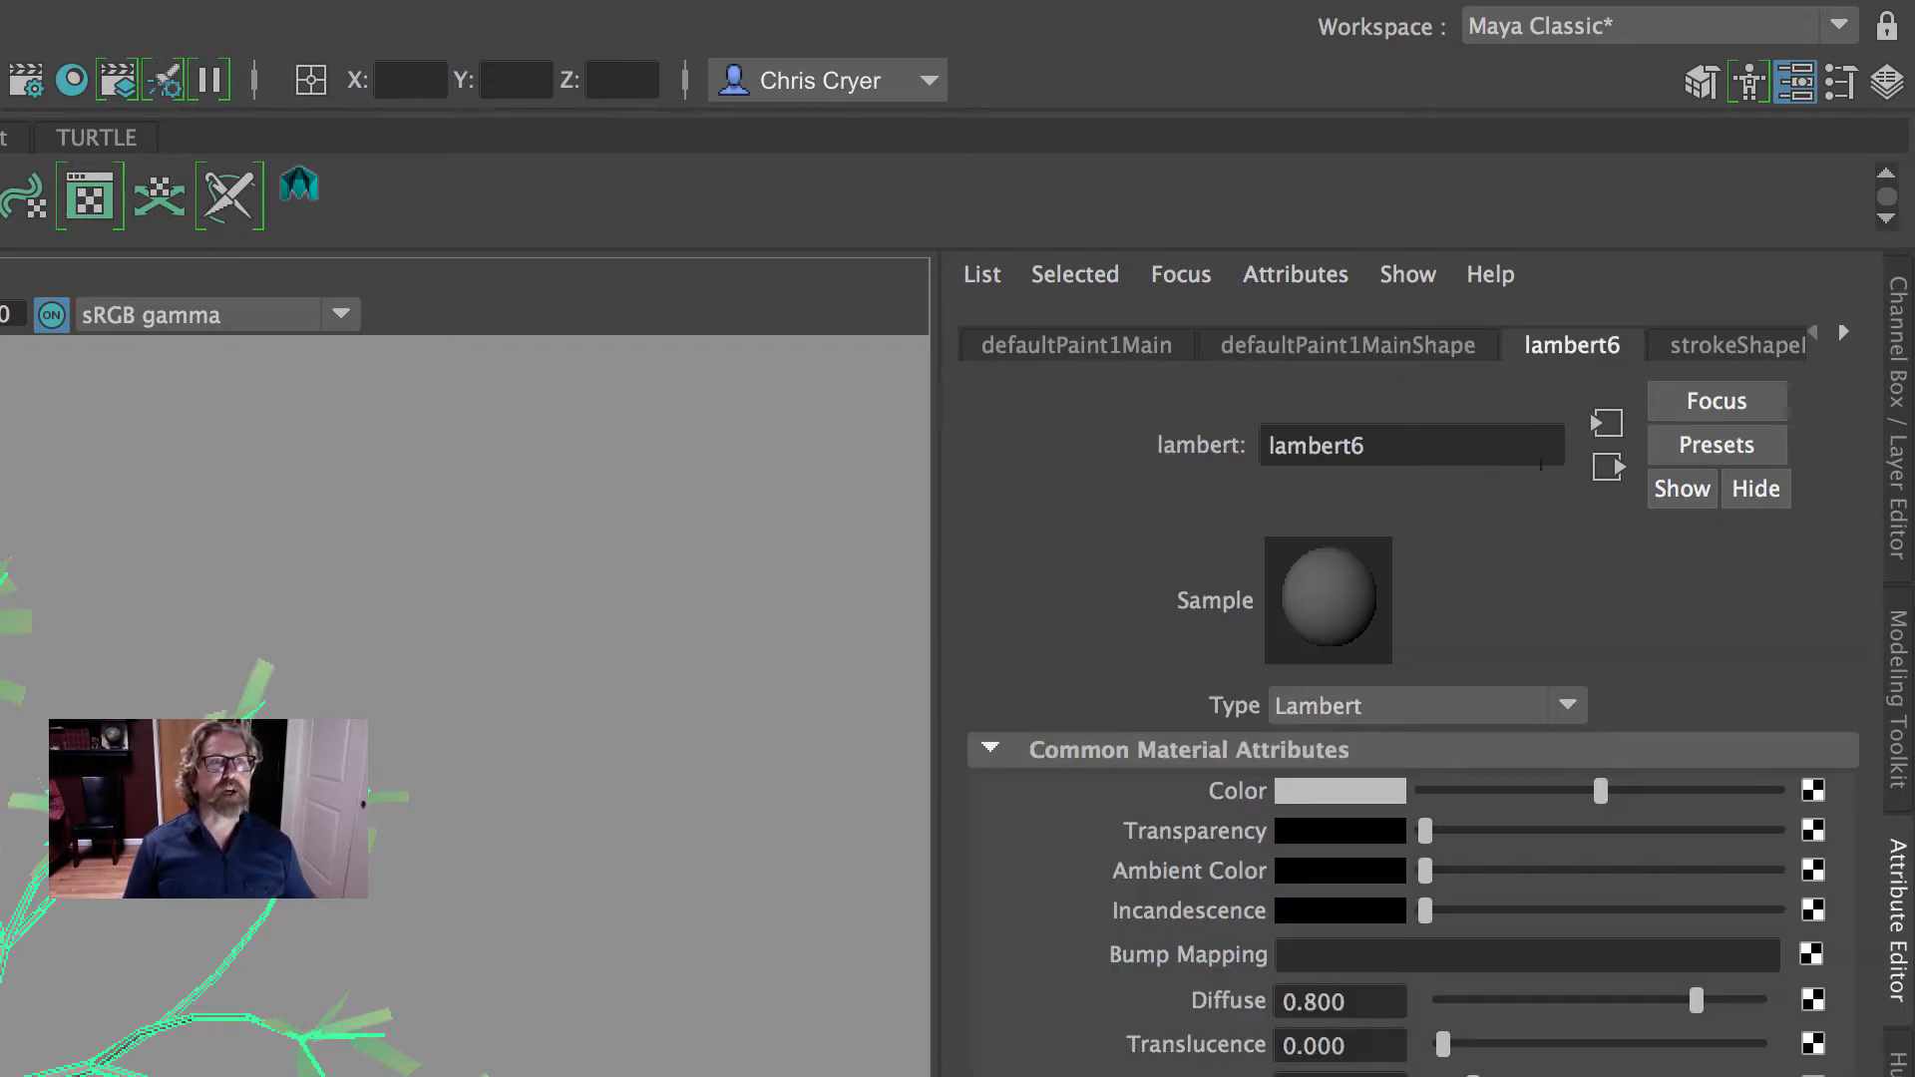
left_click(565, 616)
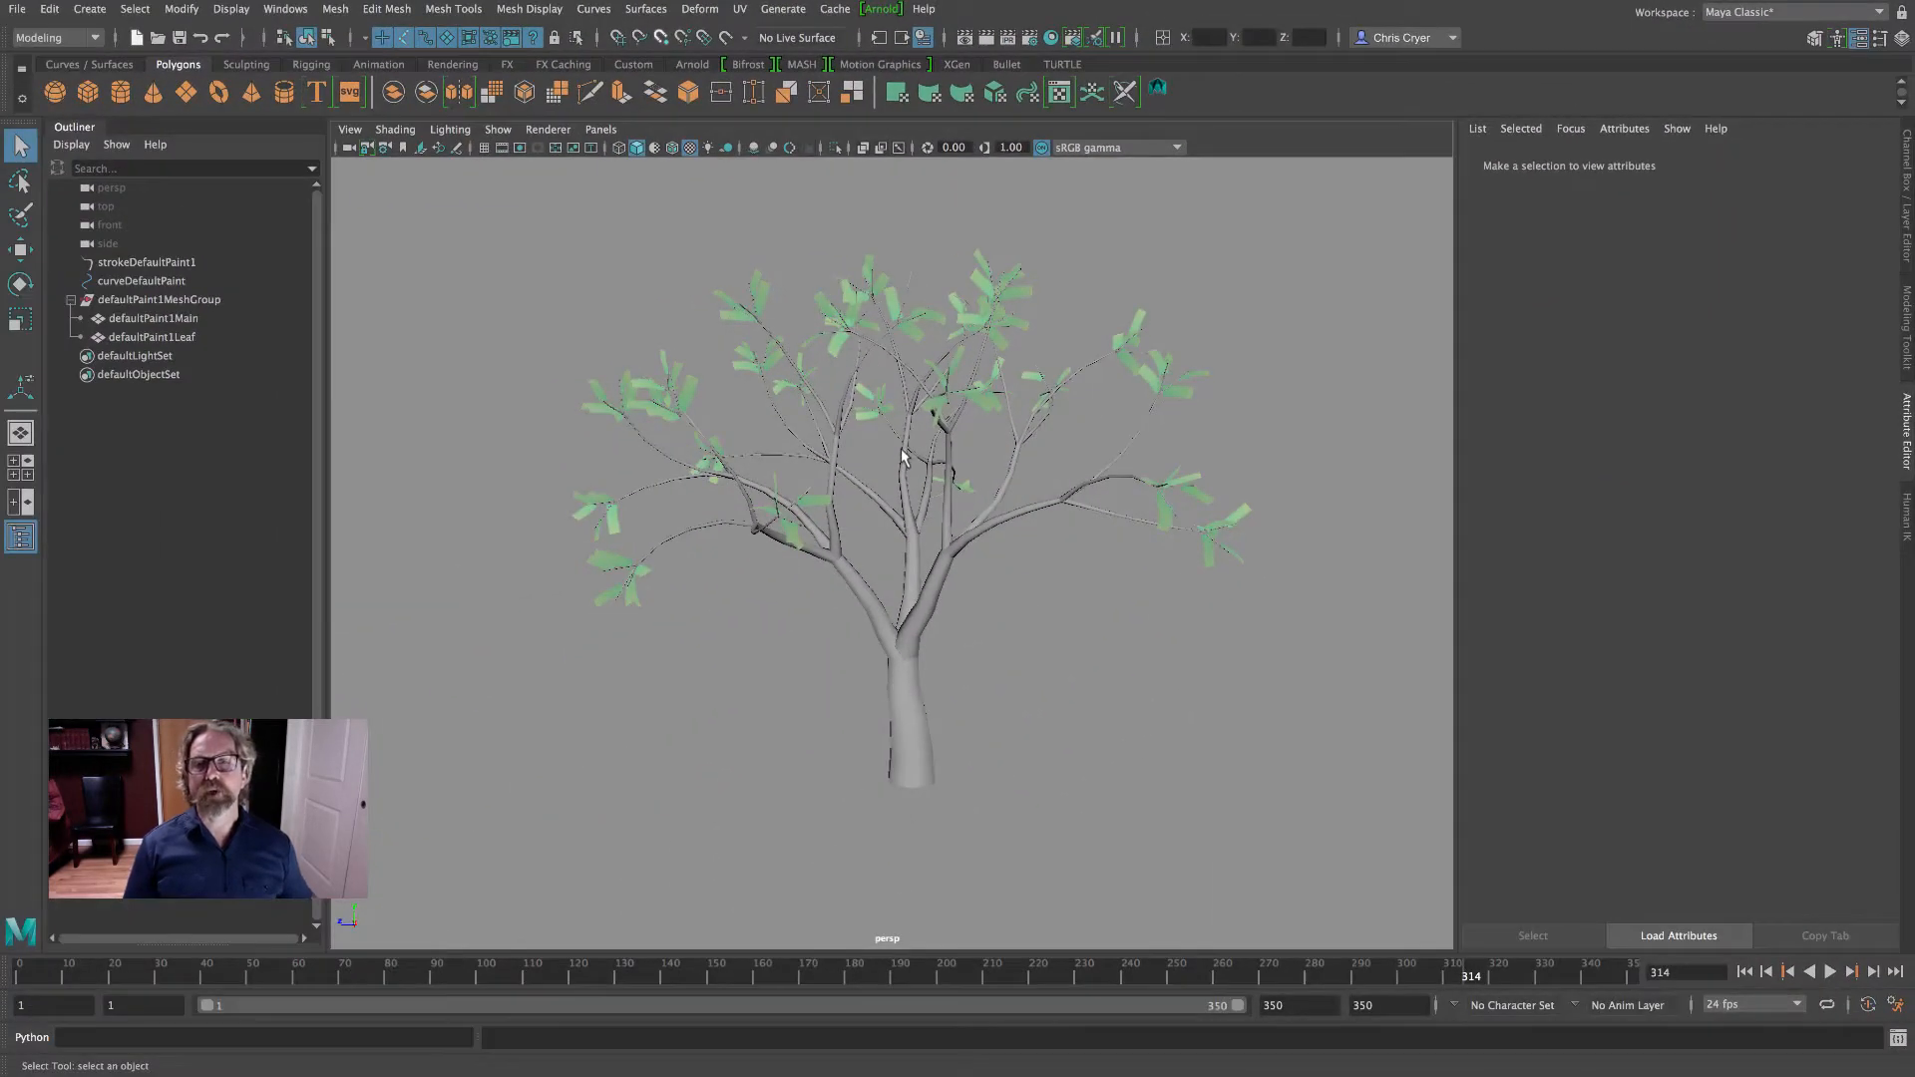
- Connect a File texture to the Color attribute of the trunk's Lambert material and check its 2D placement settings
right_click(901, 452)
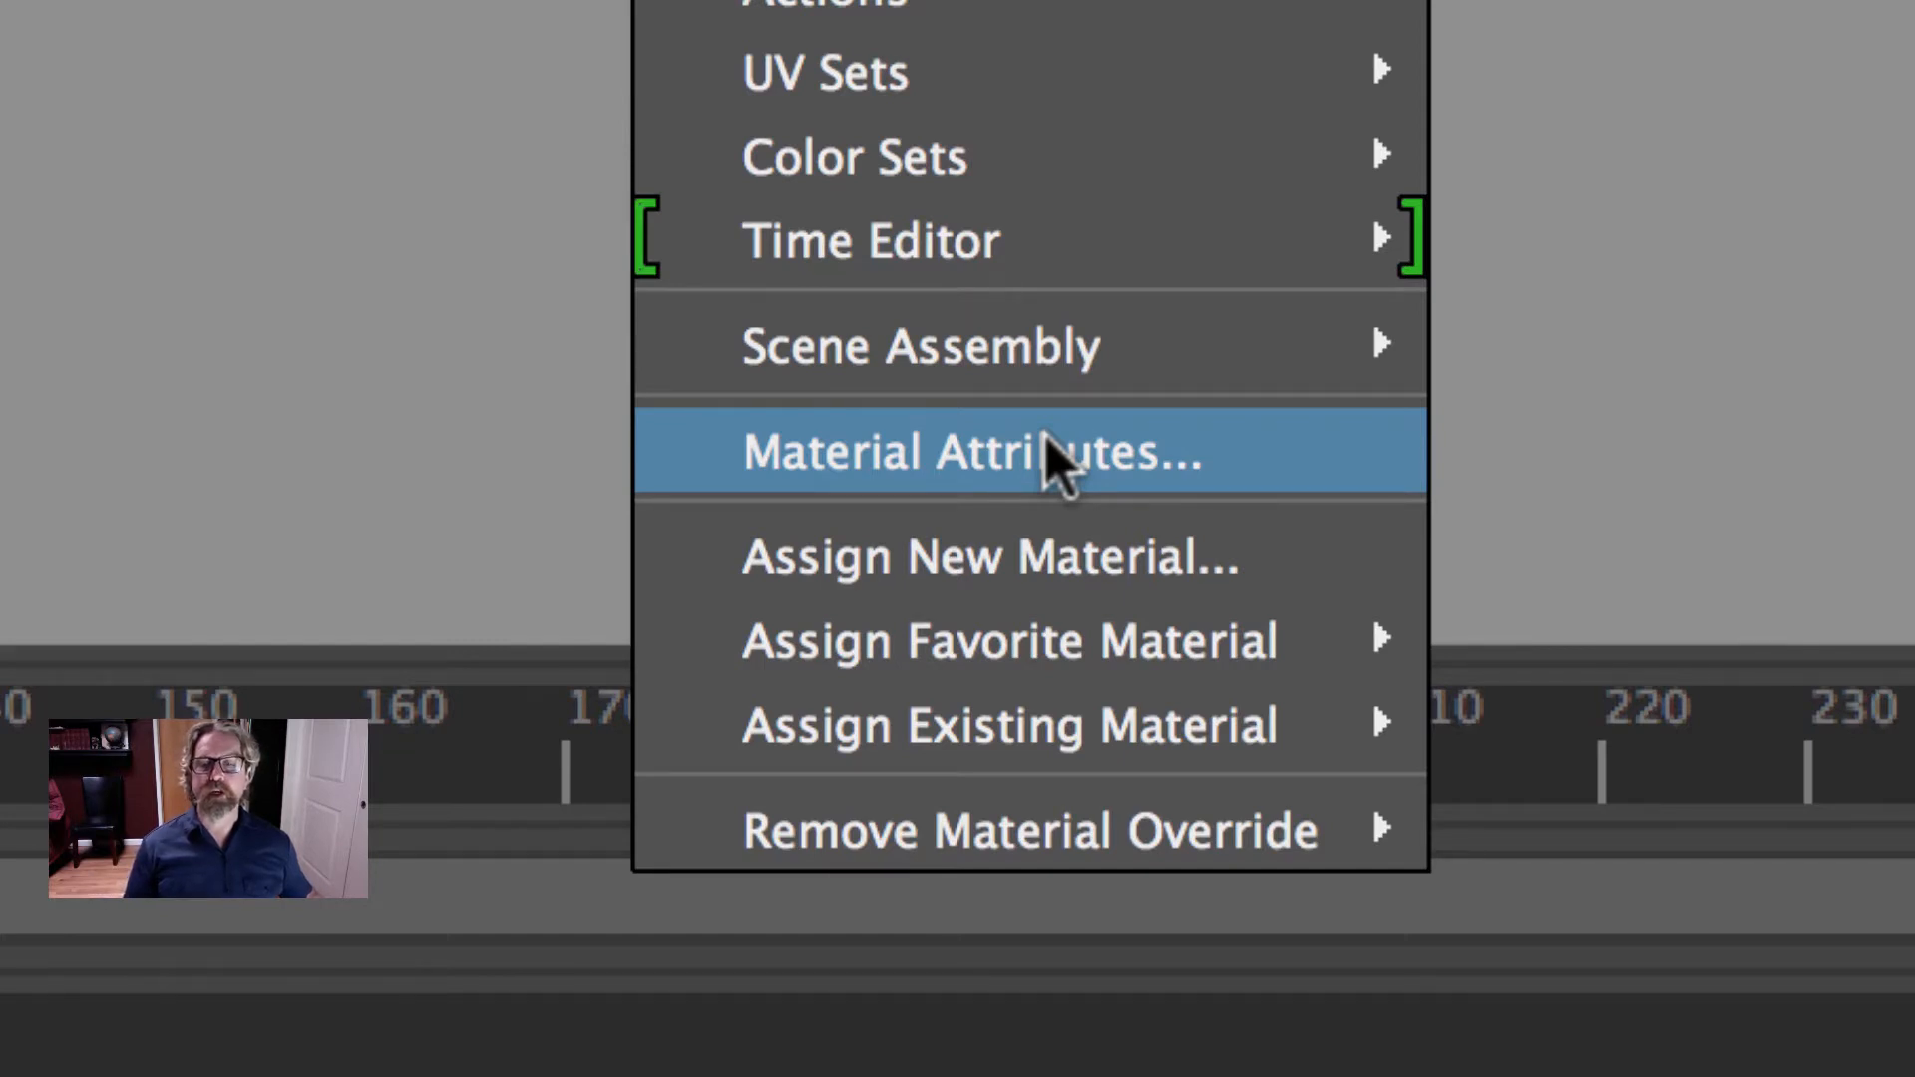
left_click(1049, 454)
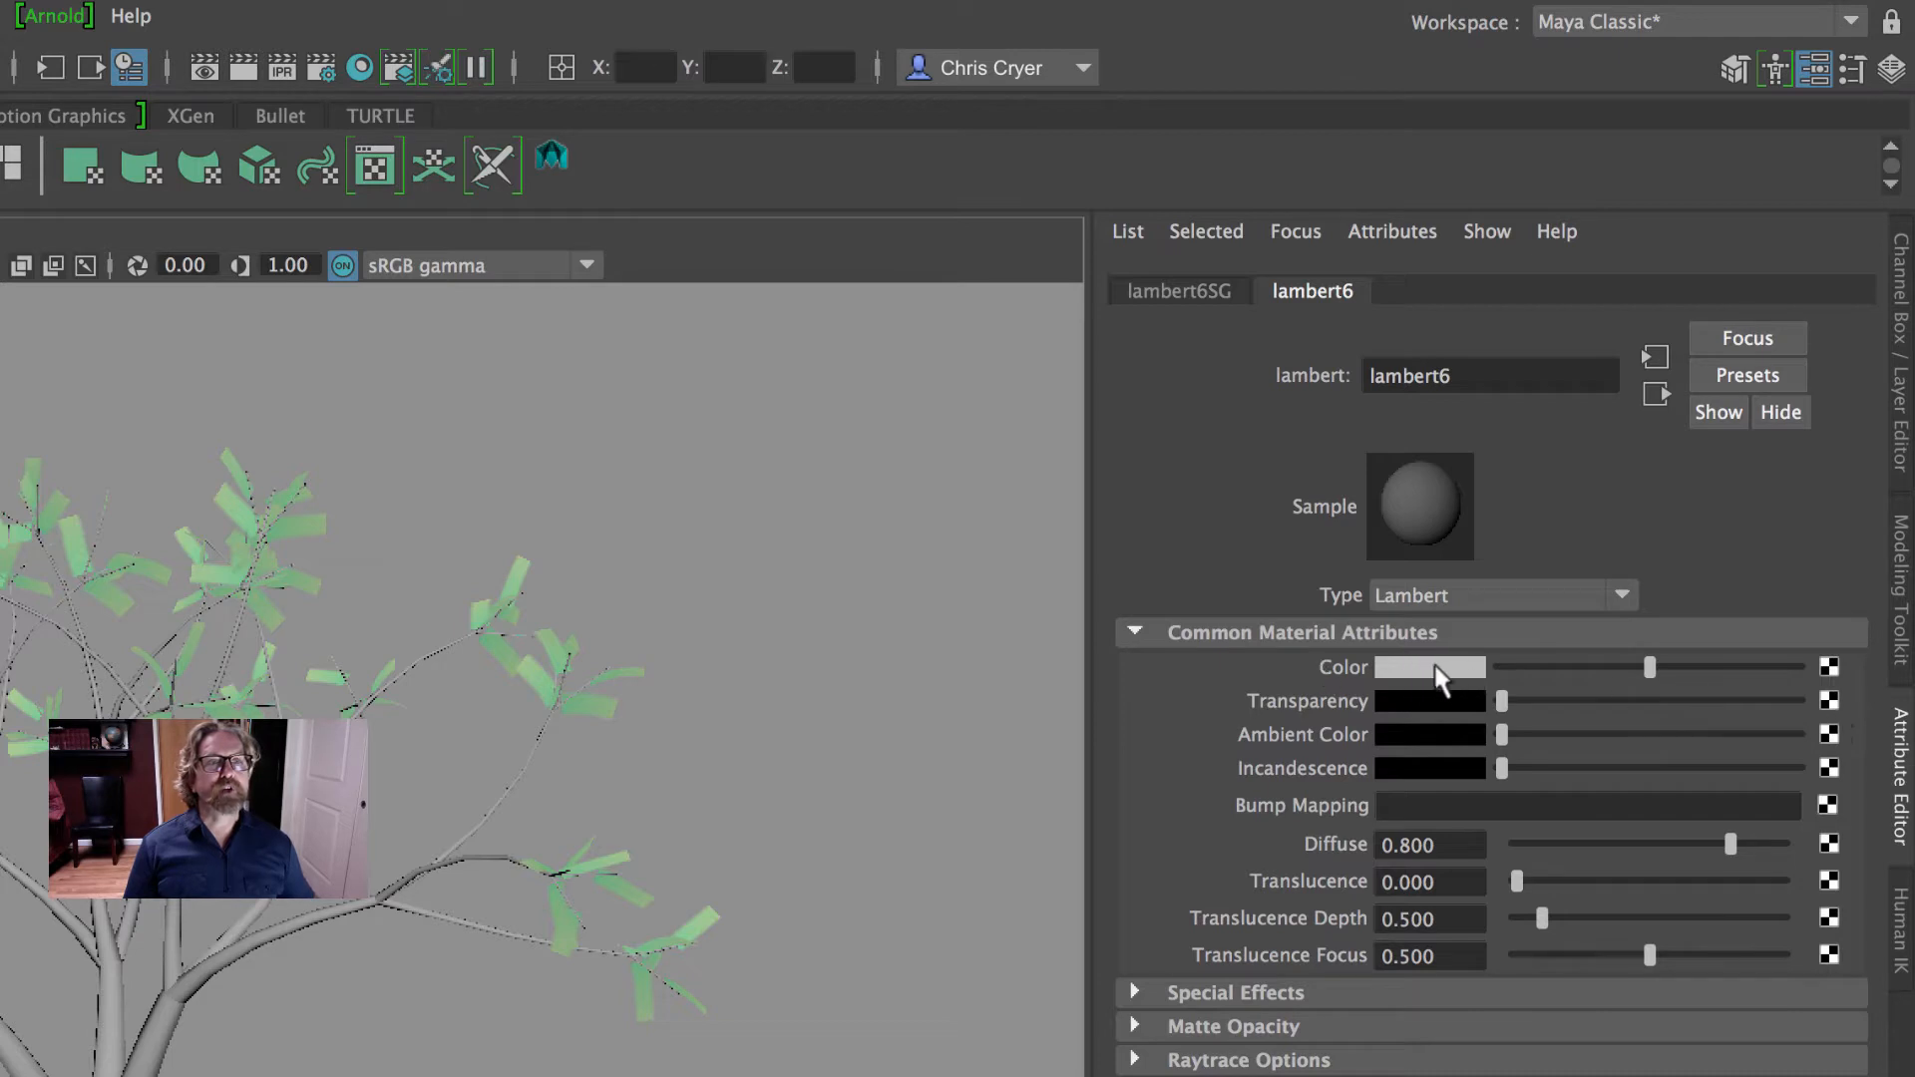
left_click(1830, 668)
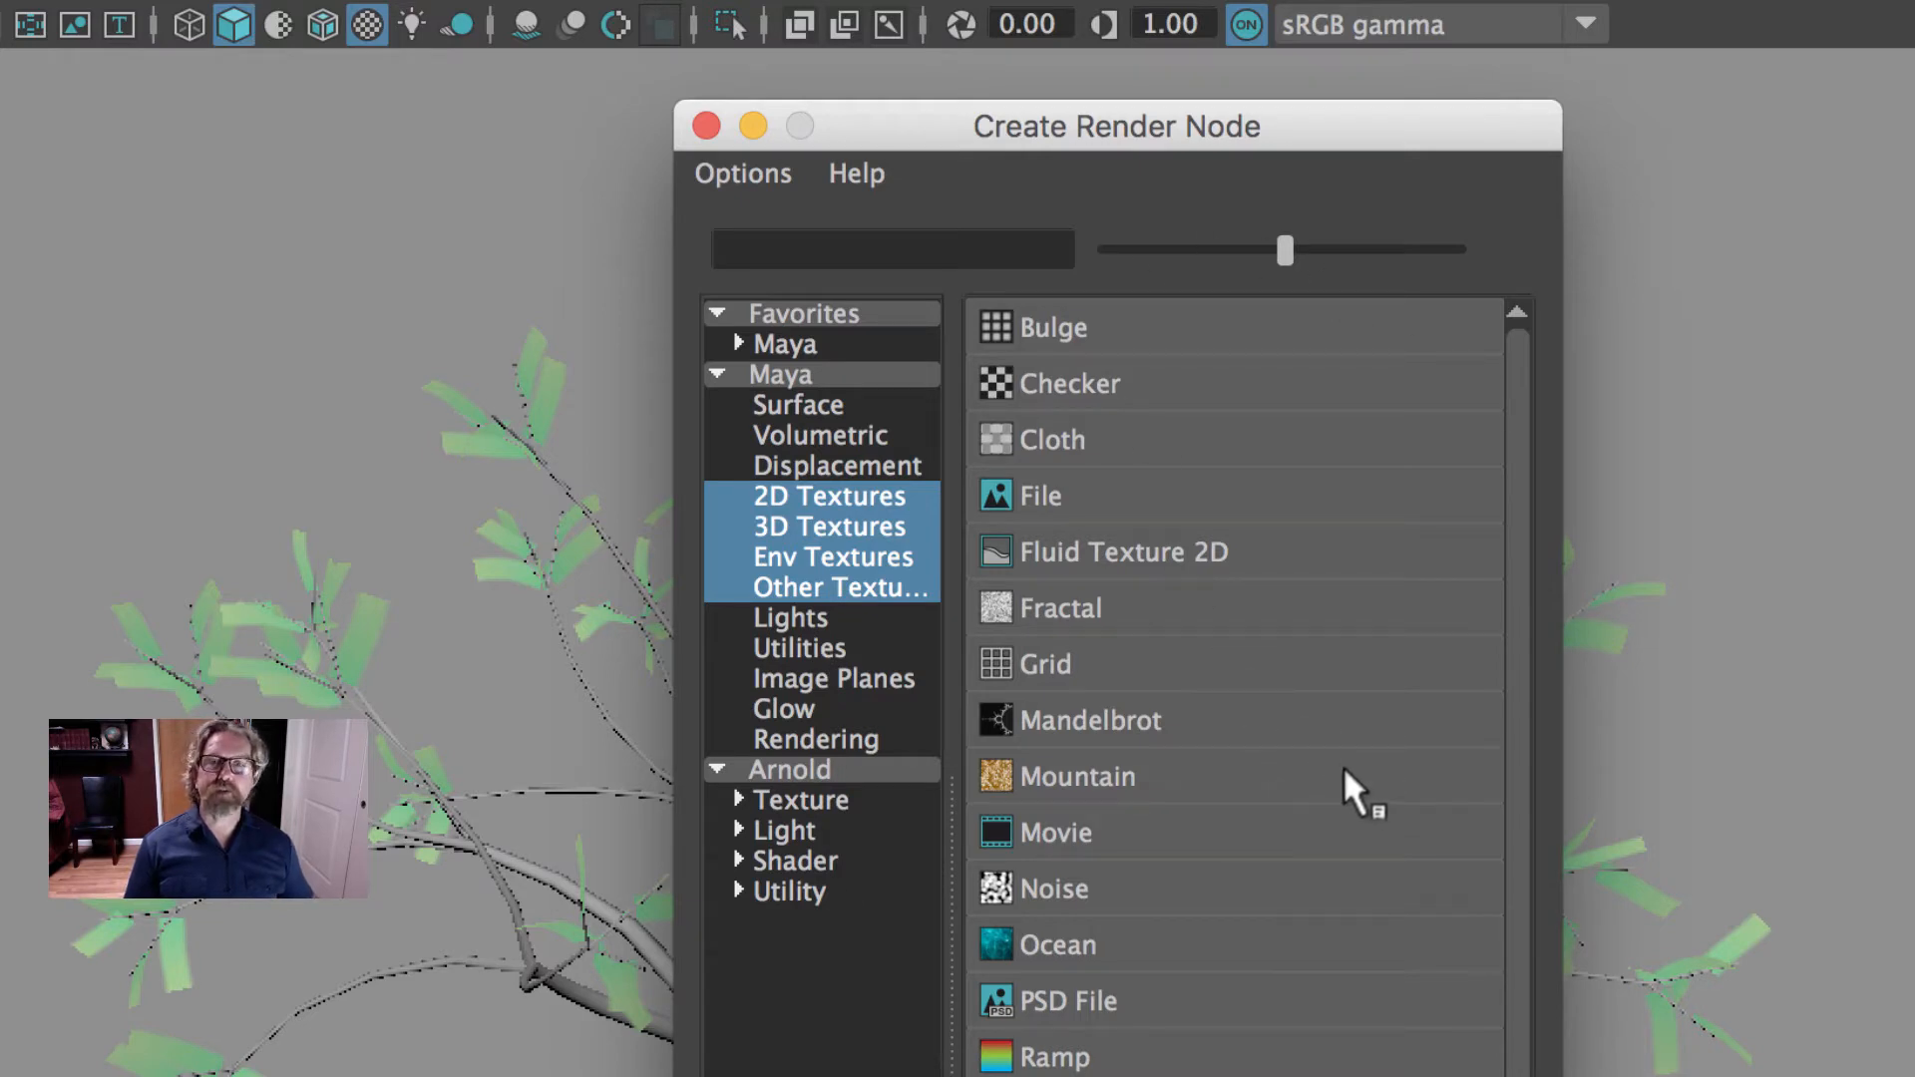
left_click(1099, 490)
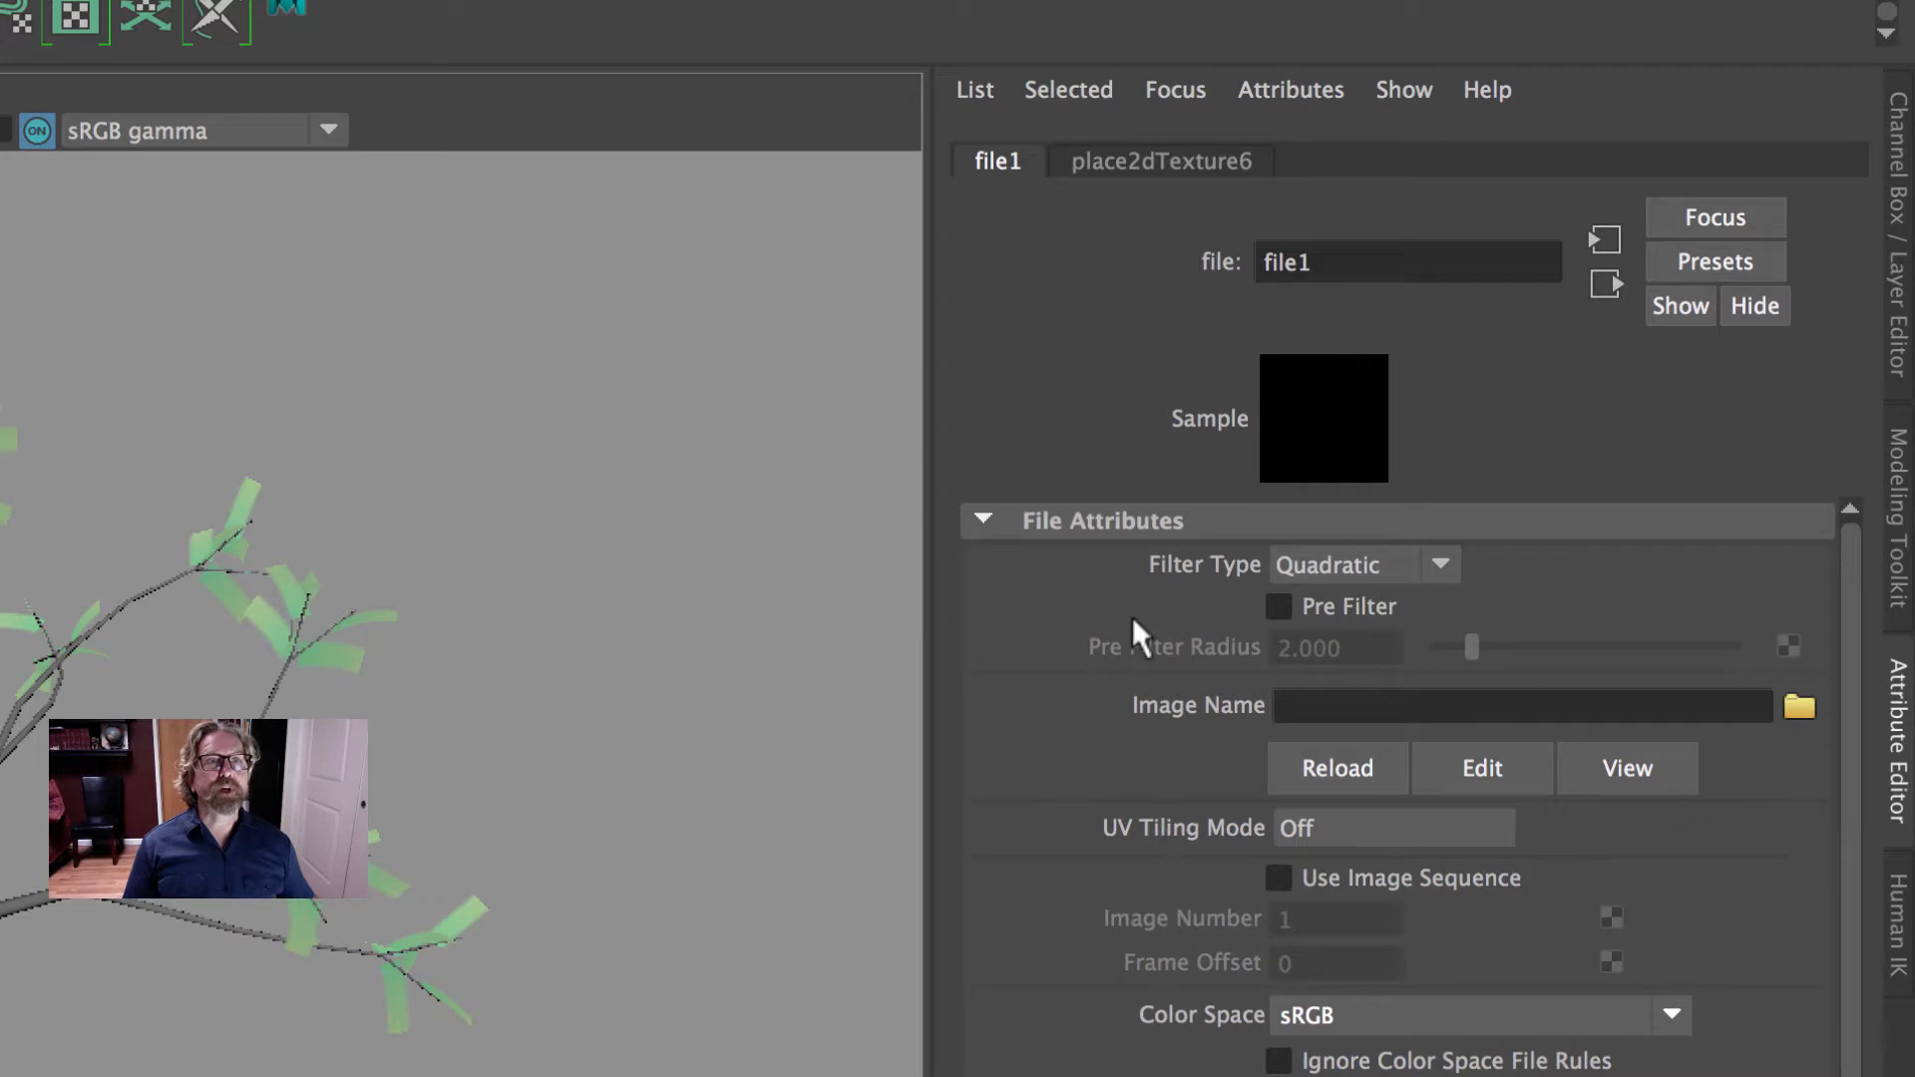
left_click(1148, 165)
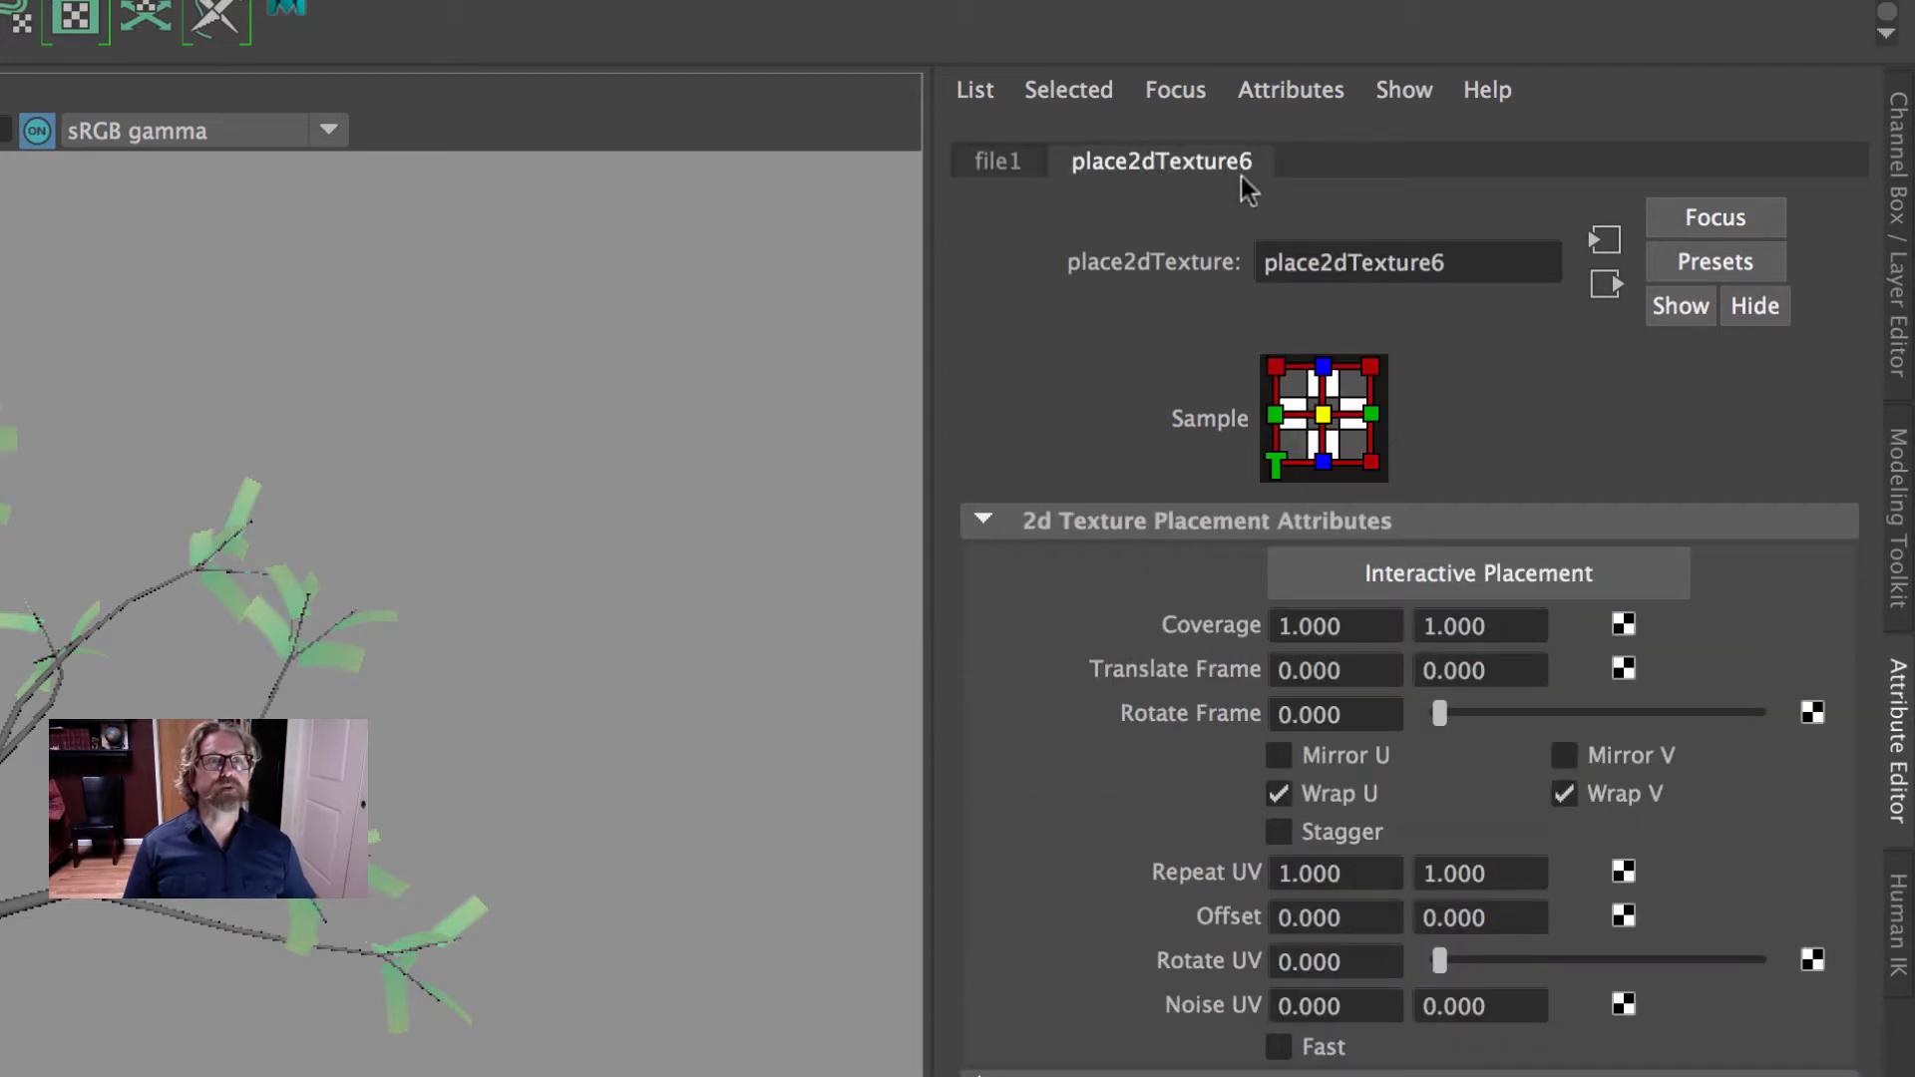
left_click(1002, 169)
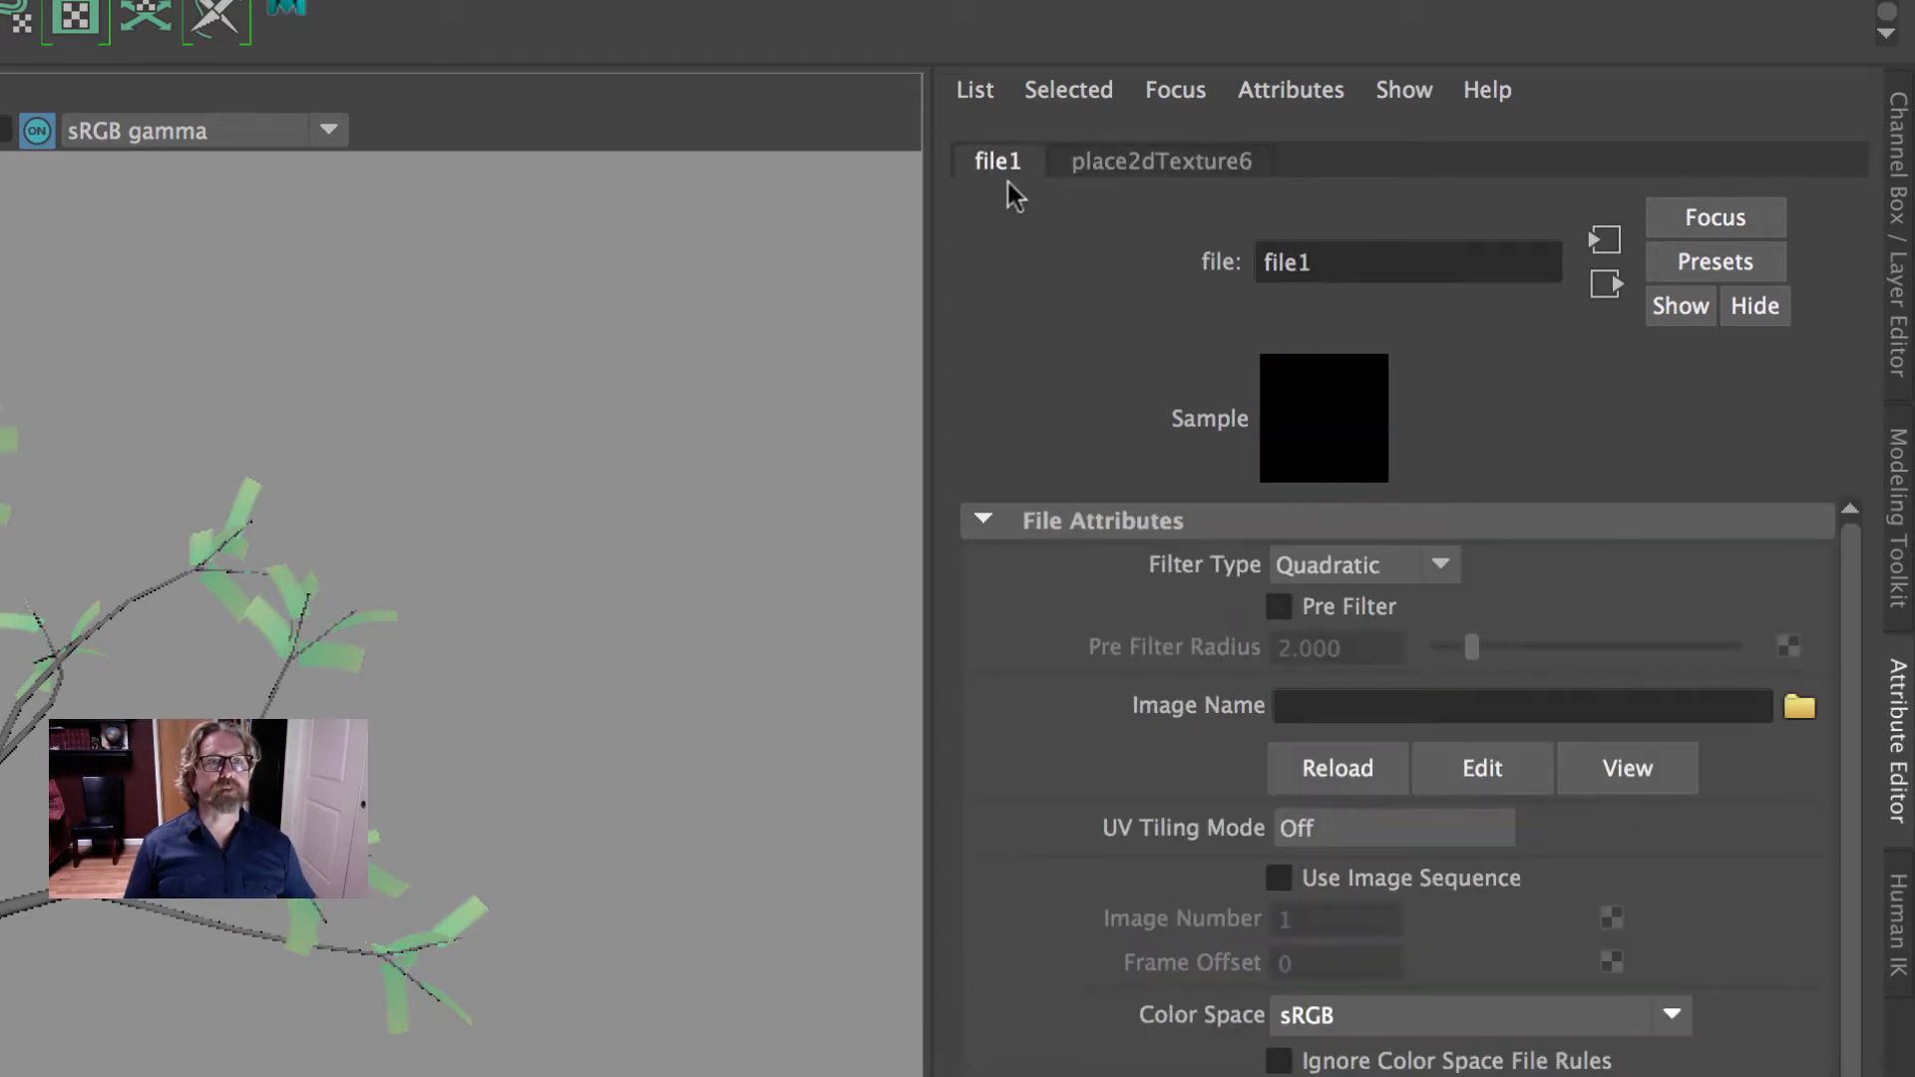
left_click(604, 422)
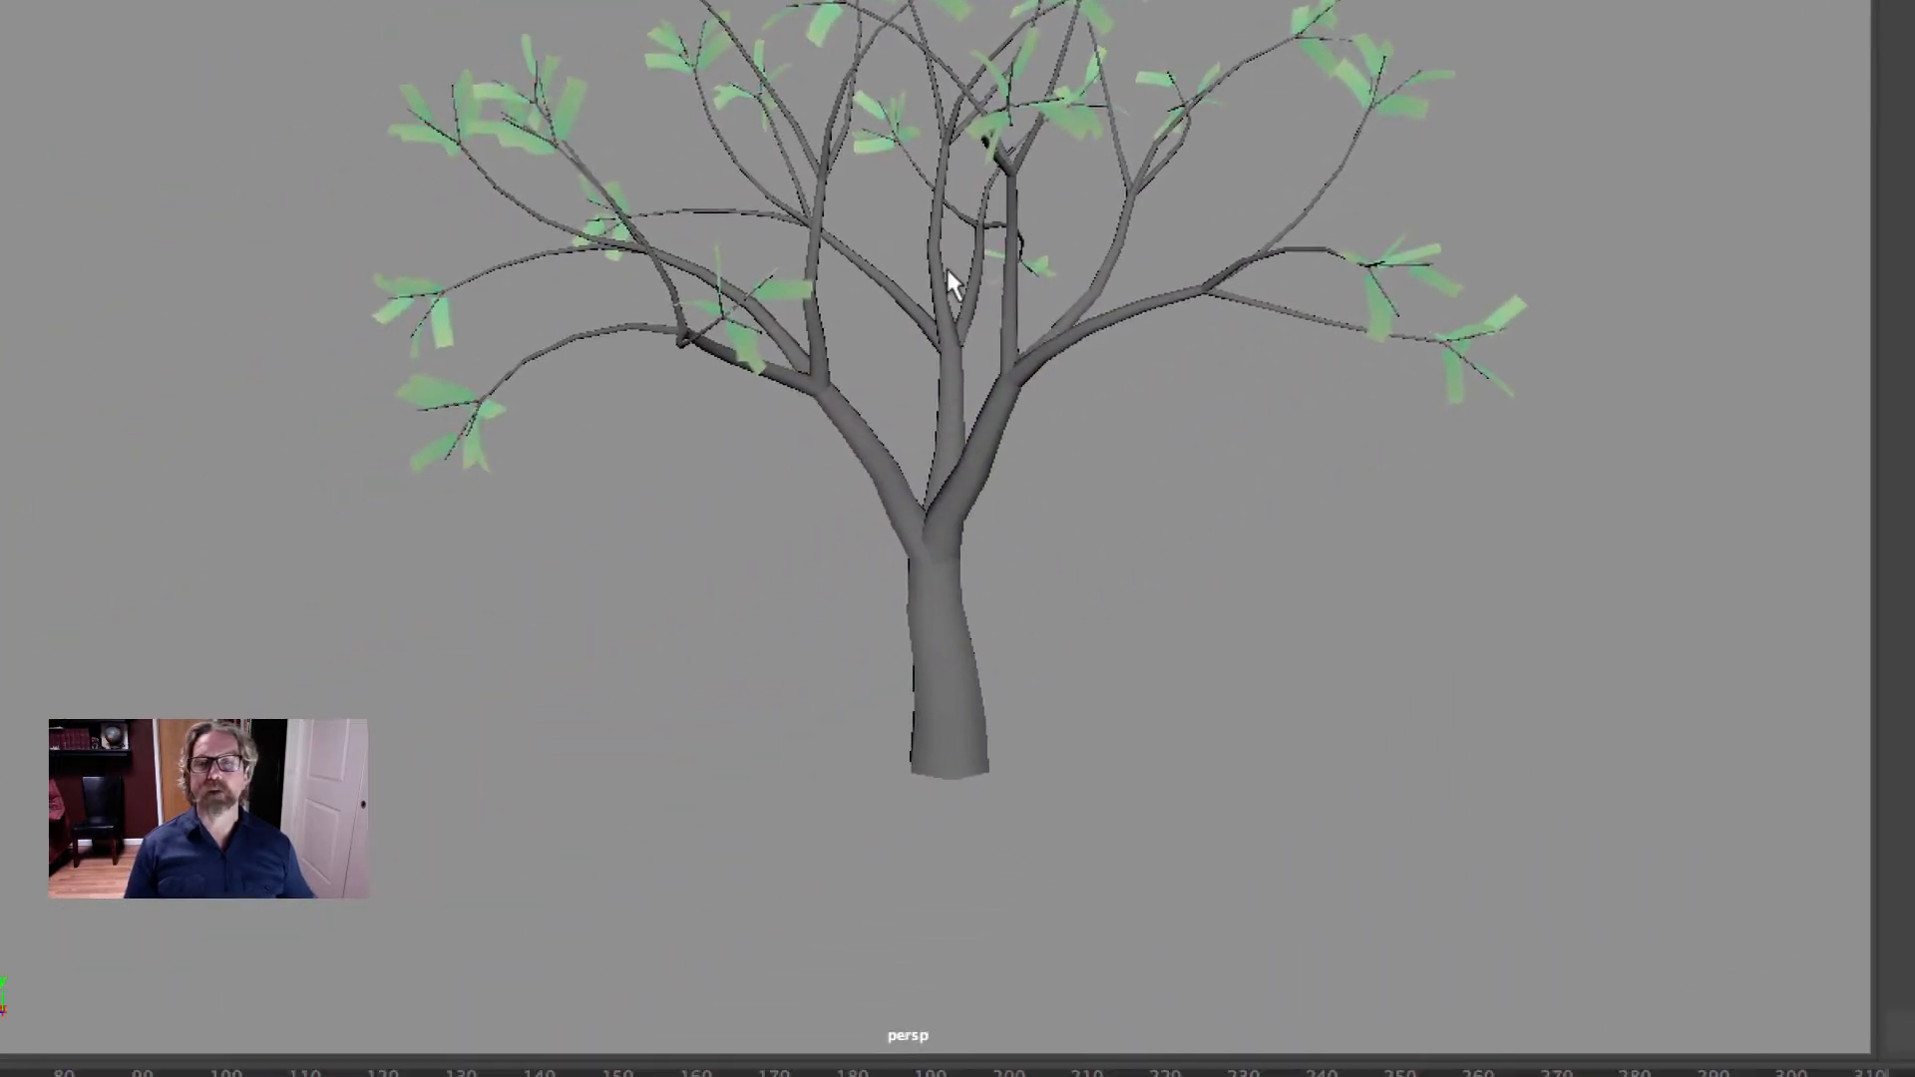
- Reopen the file texture node connected to the trunk material's Color, reviewing its placement node along the way
left_click(950, 285)
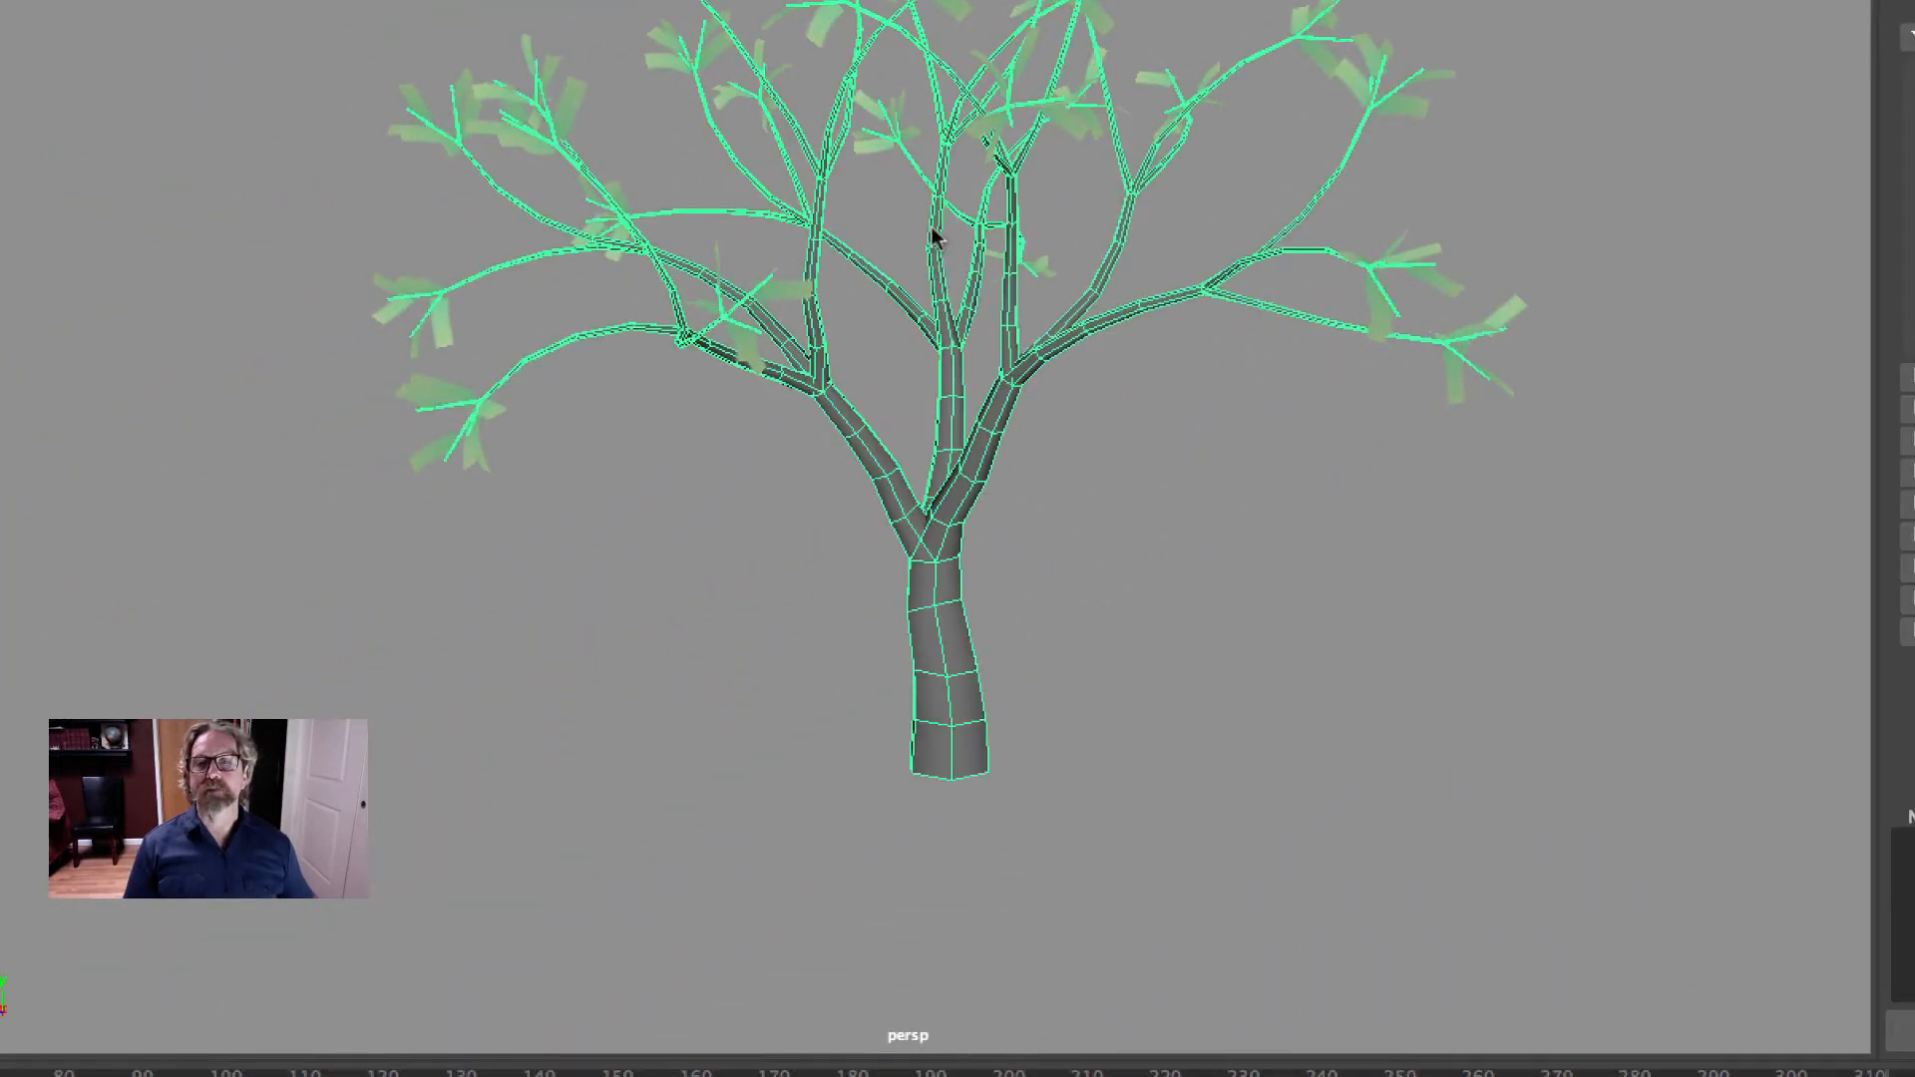
right_click(932, 233)
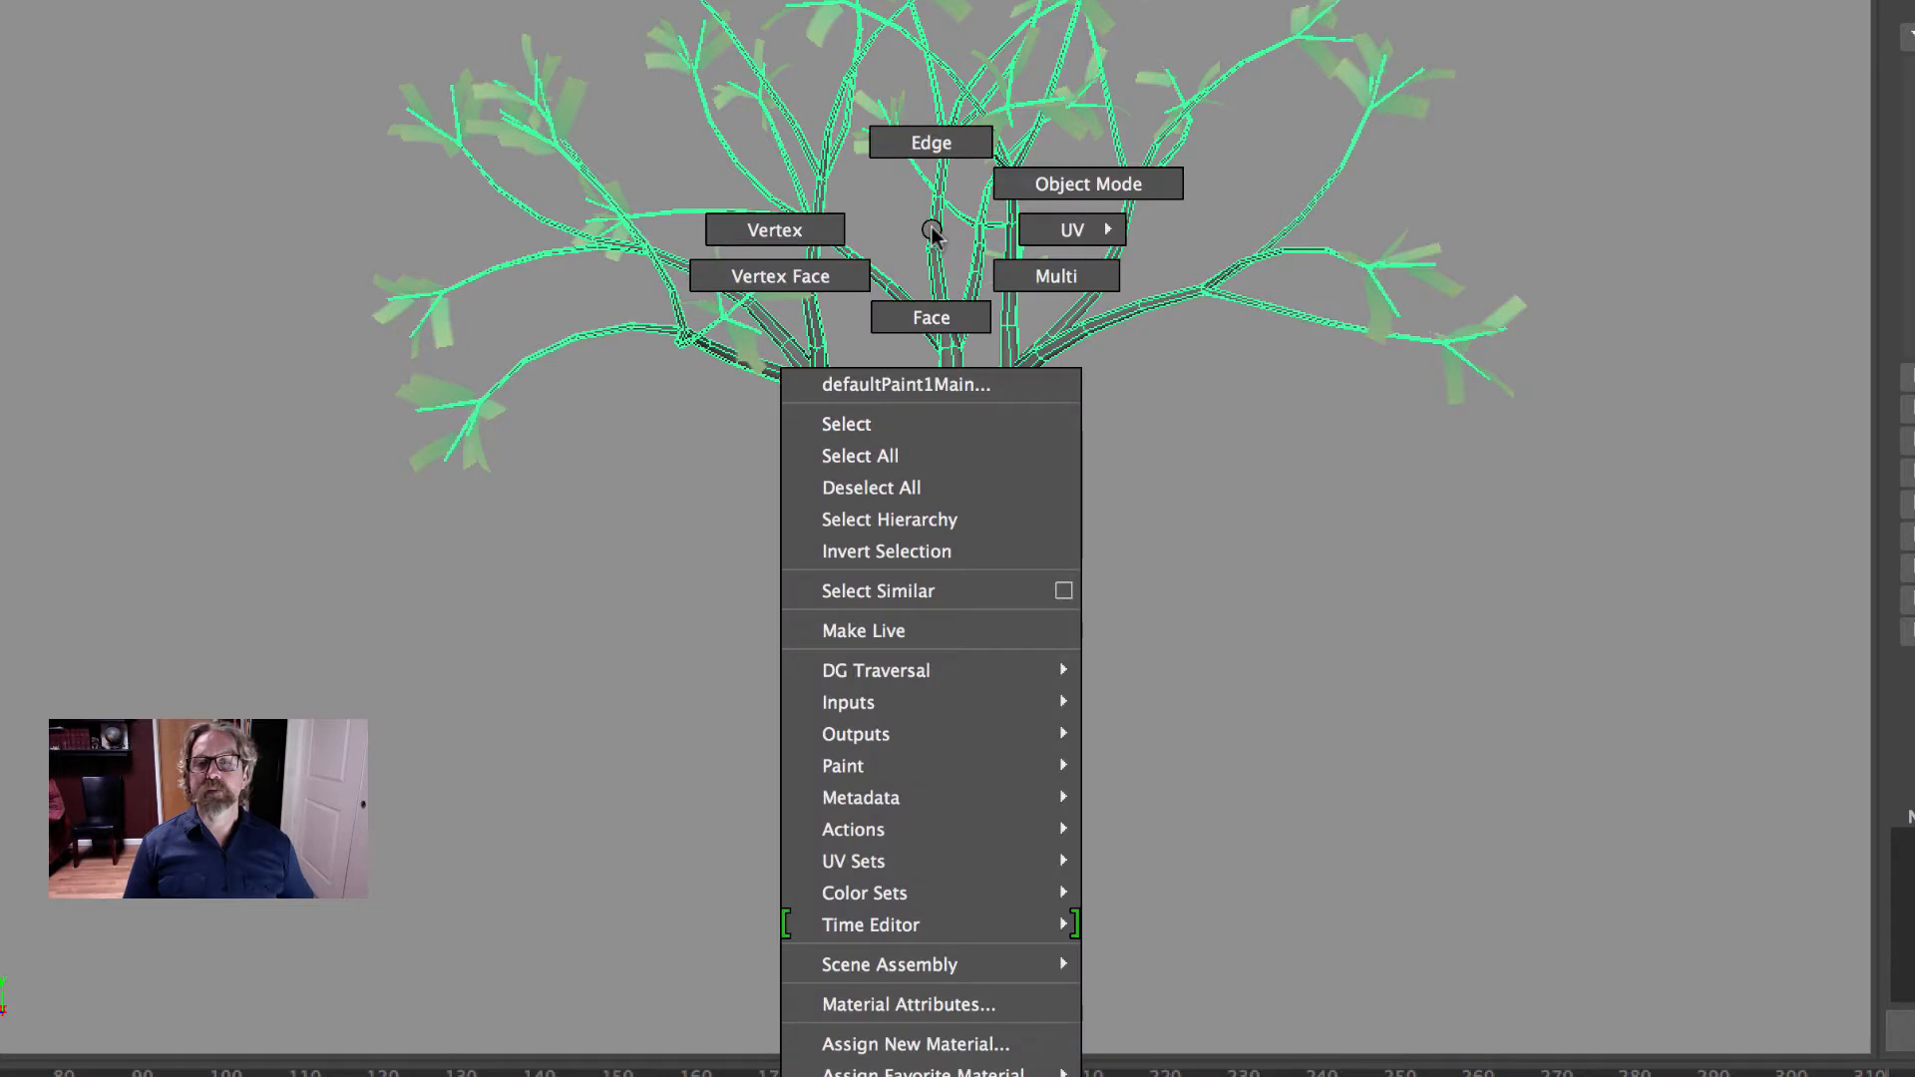
left_click(977, 1004)
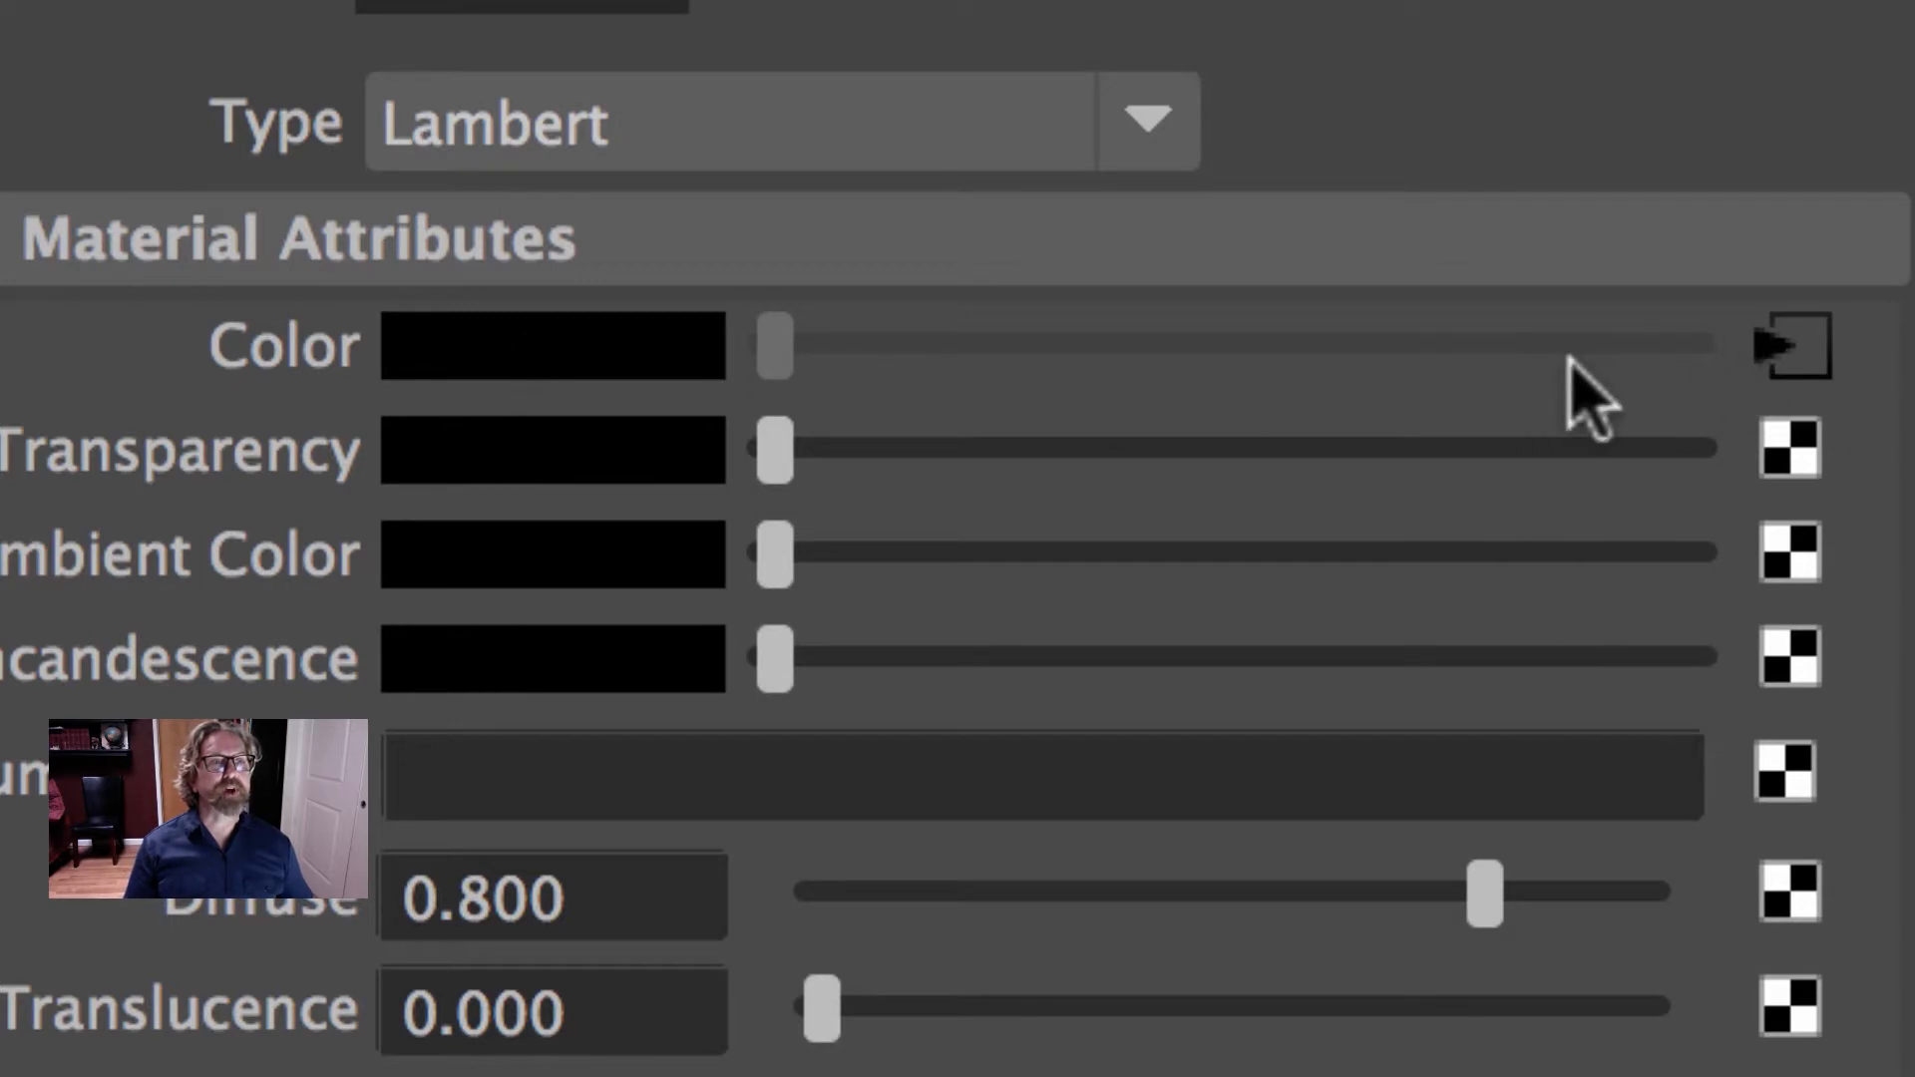
left_click(1795, 349)
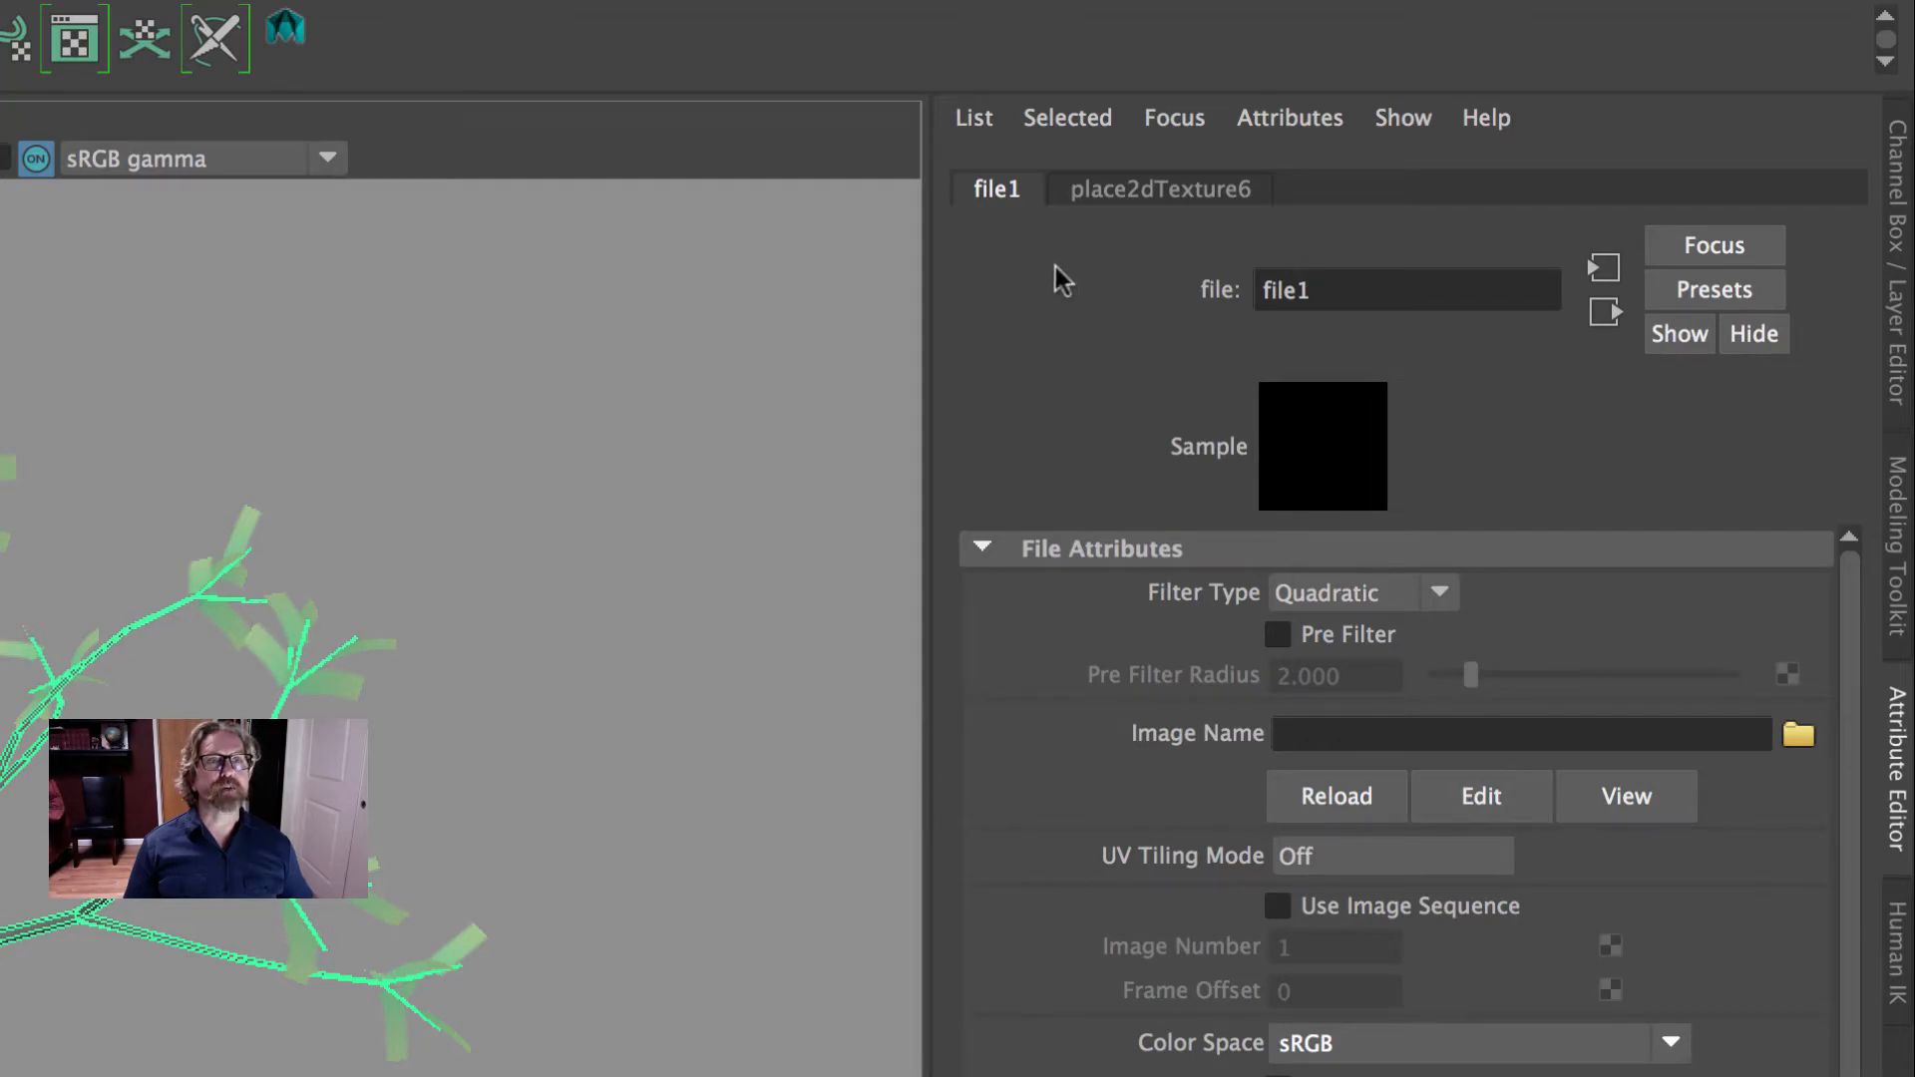
left_click(1147, 192)
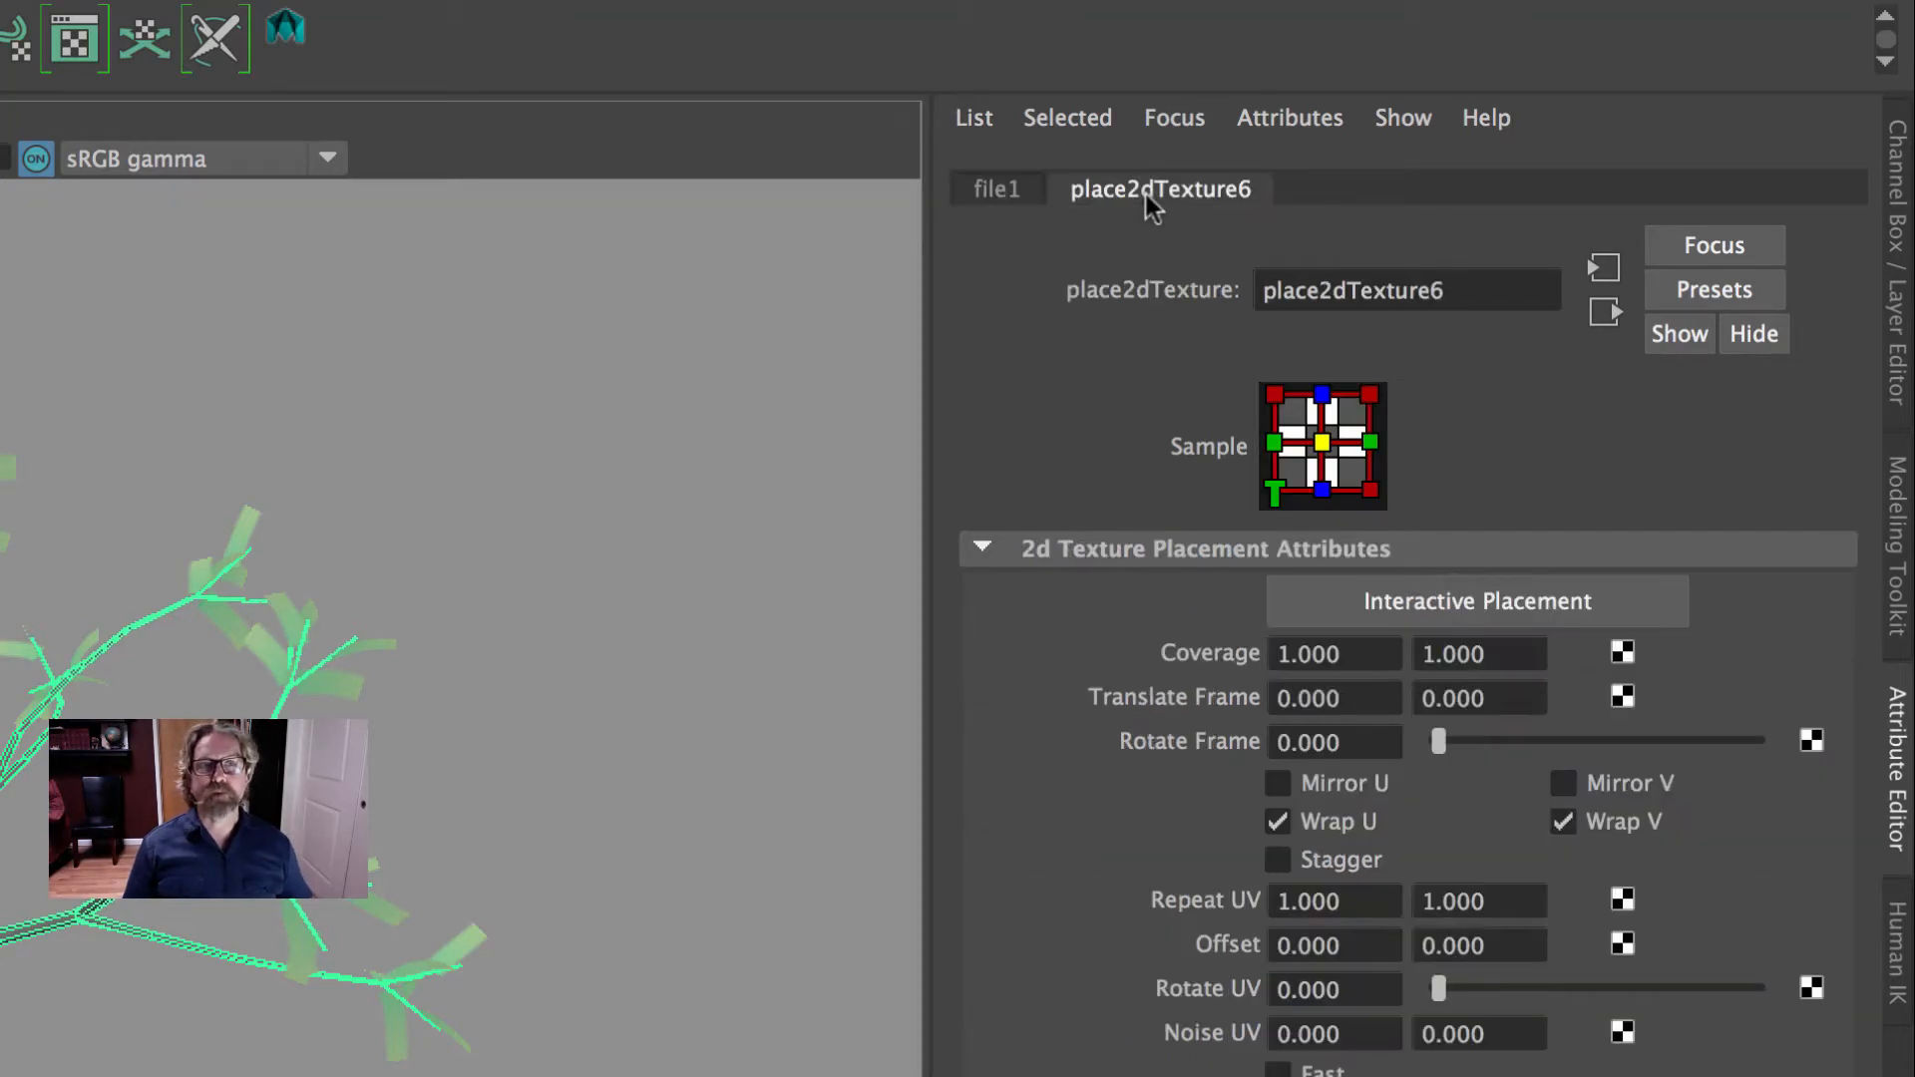
left_click(997, 189)
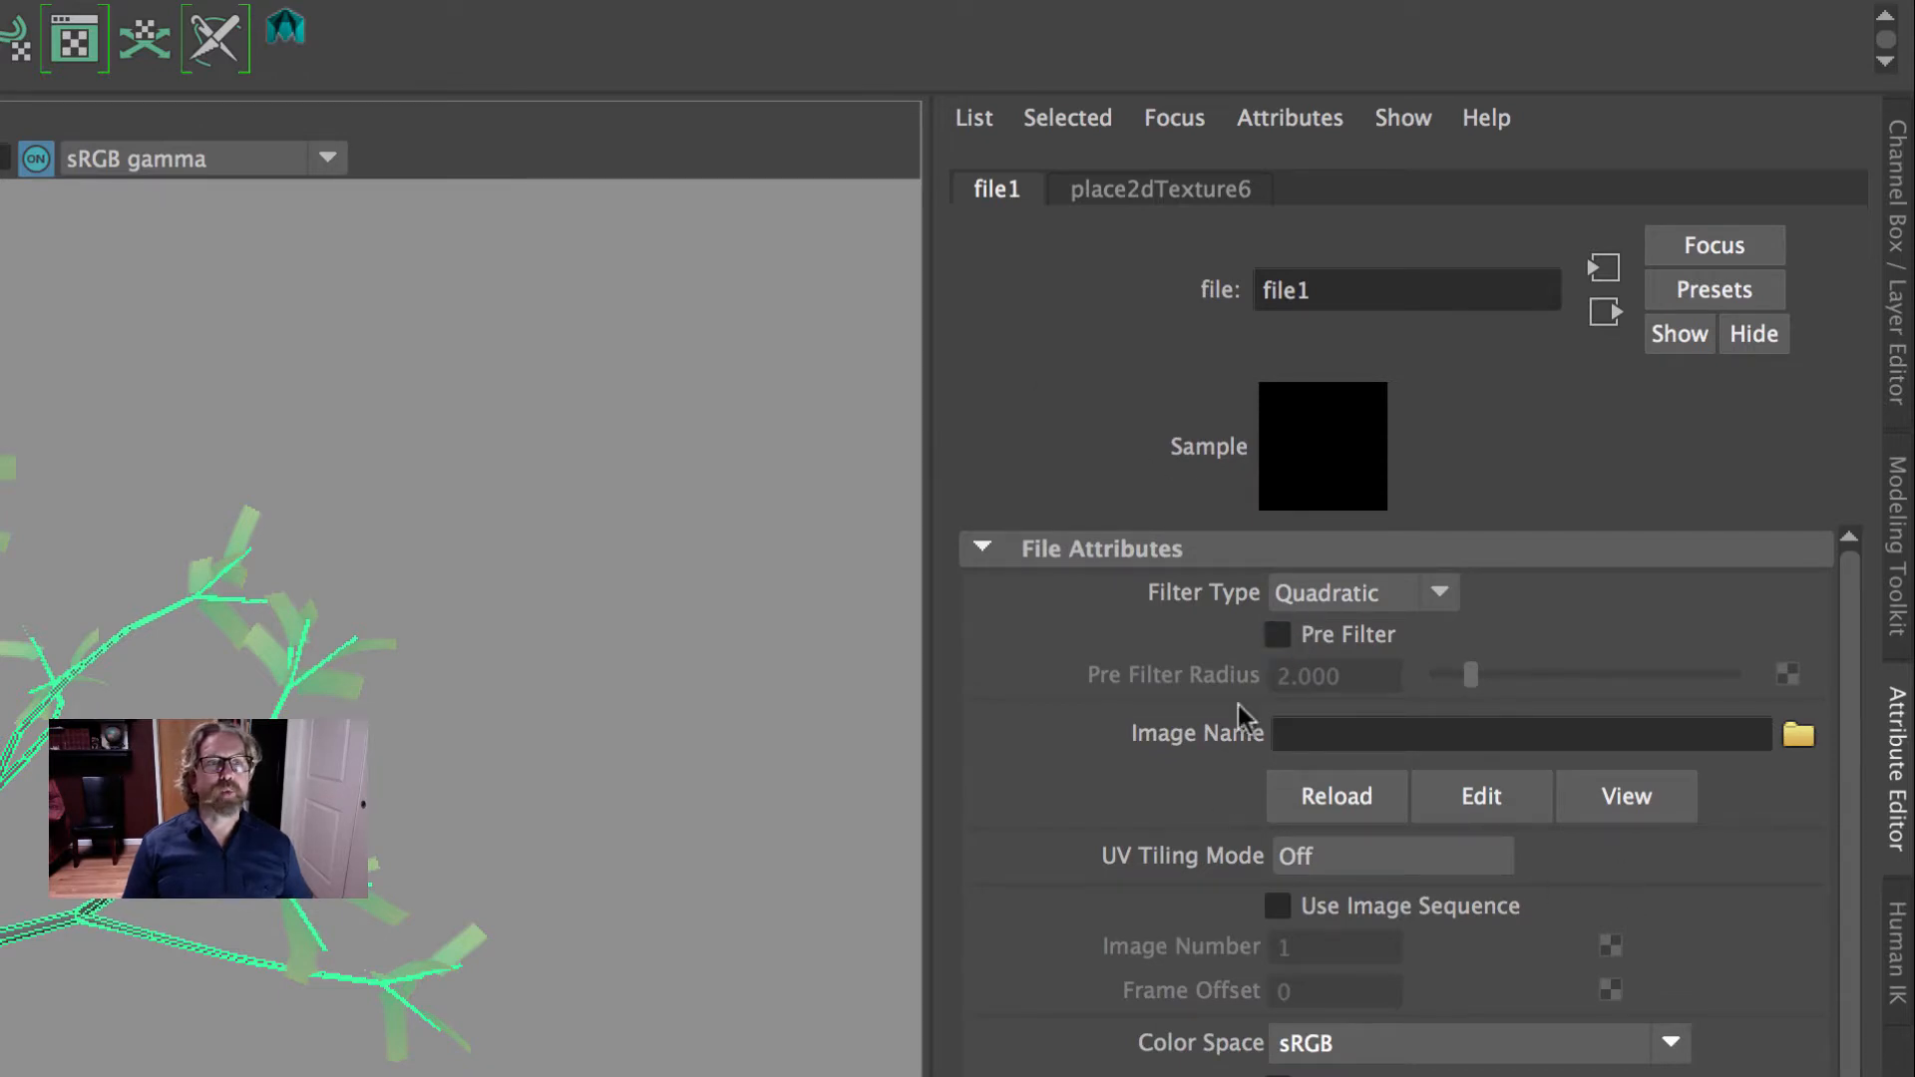
- Load tree_bark_tile.jpg from the Desktop as the file texture's image and check the bark on the deselected tree
left_click(1798, 737)
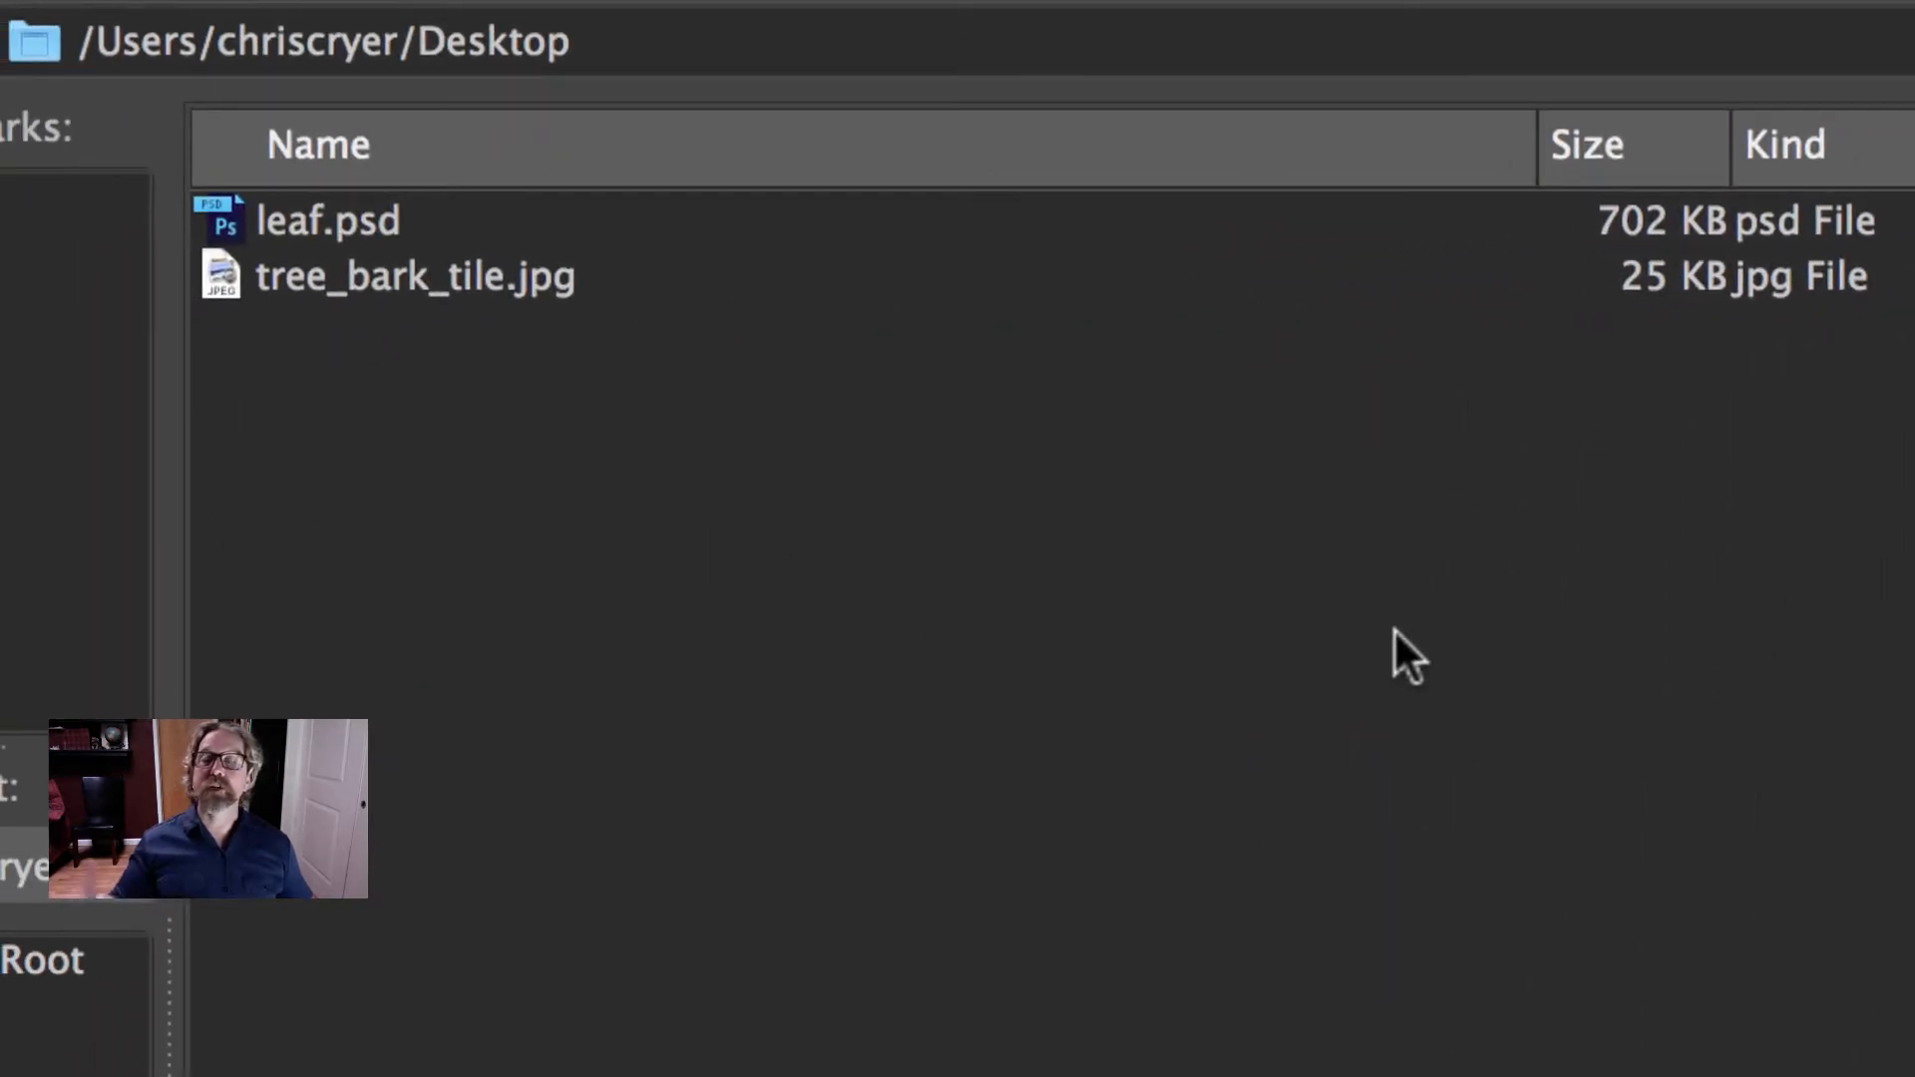
left_click(309, 275)
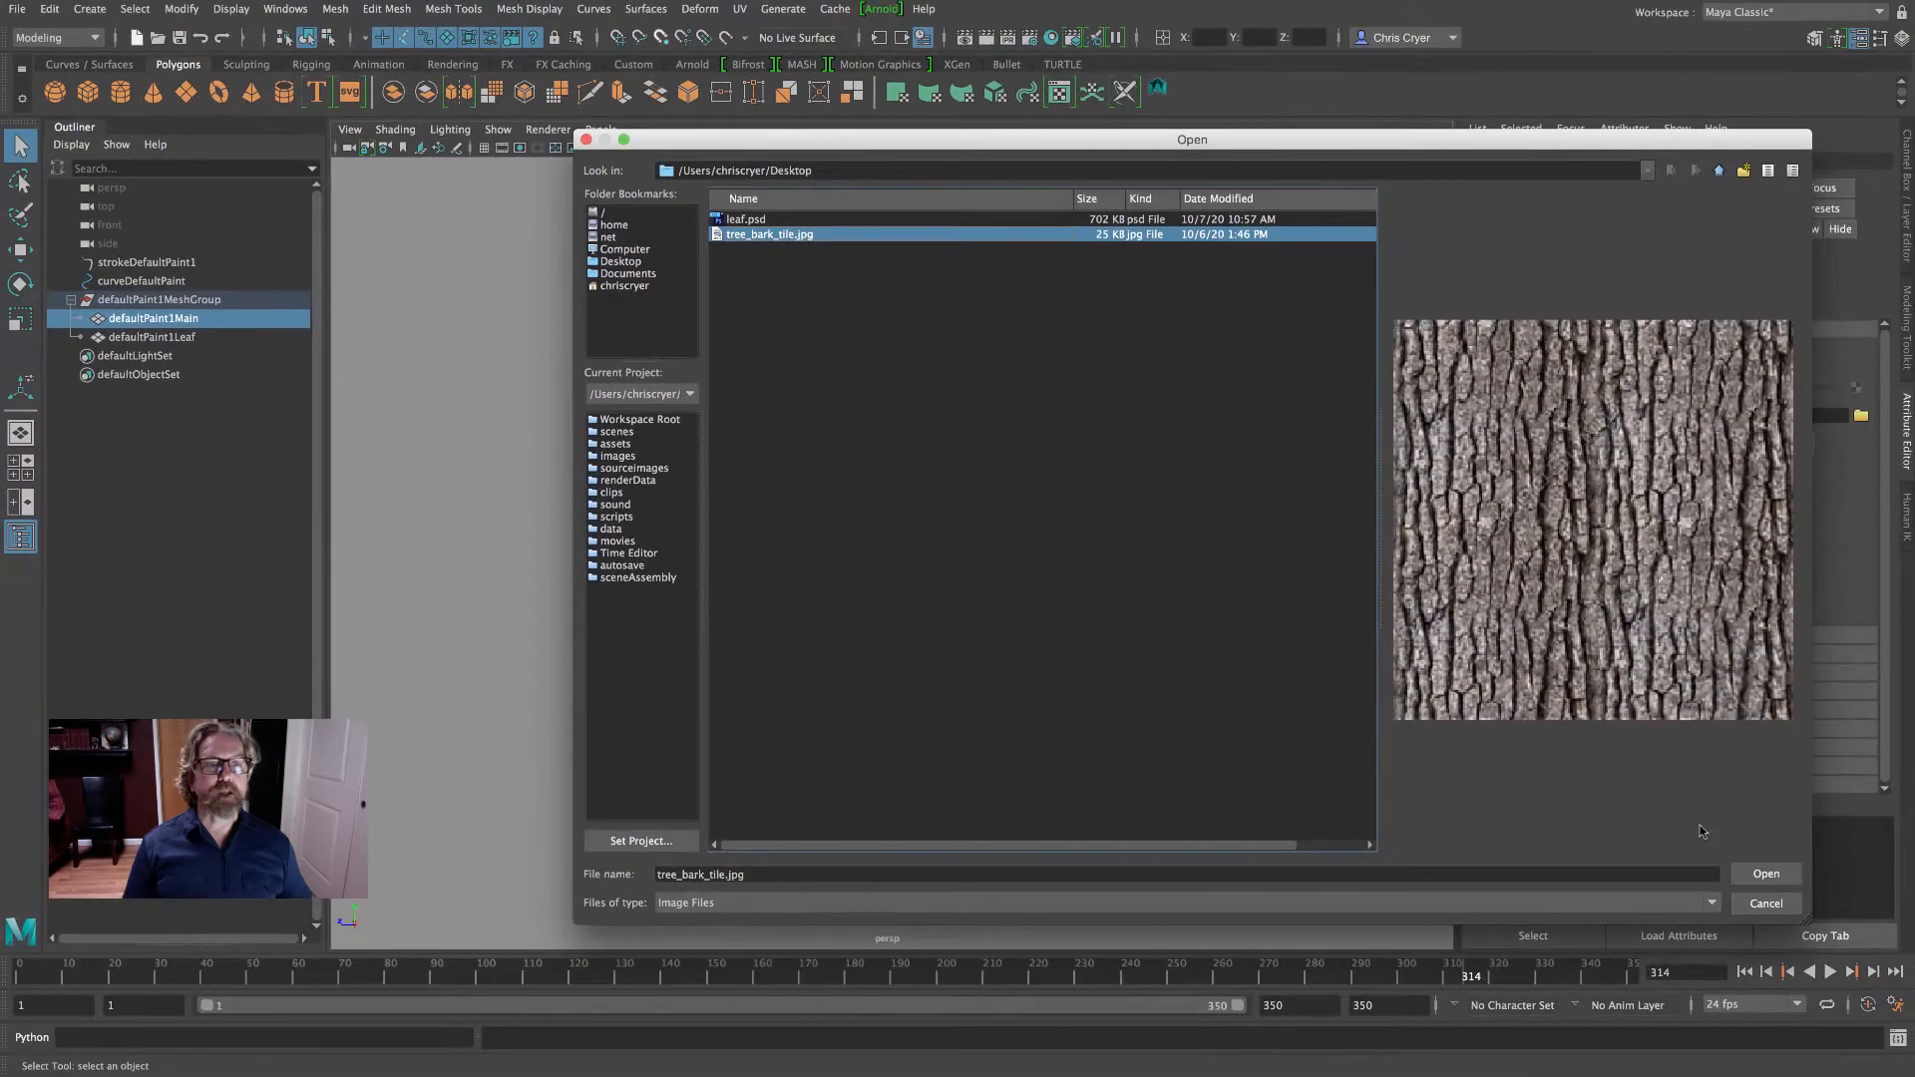
left_click(1766, 874)
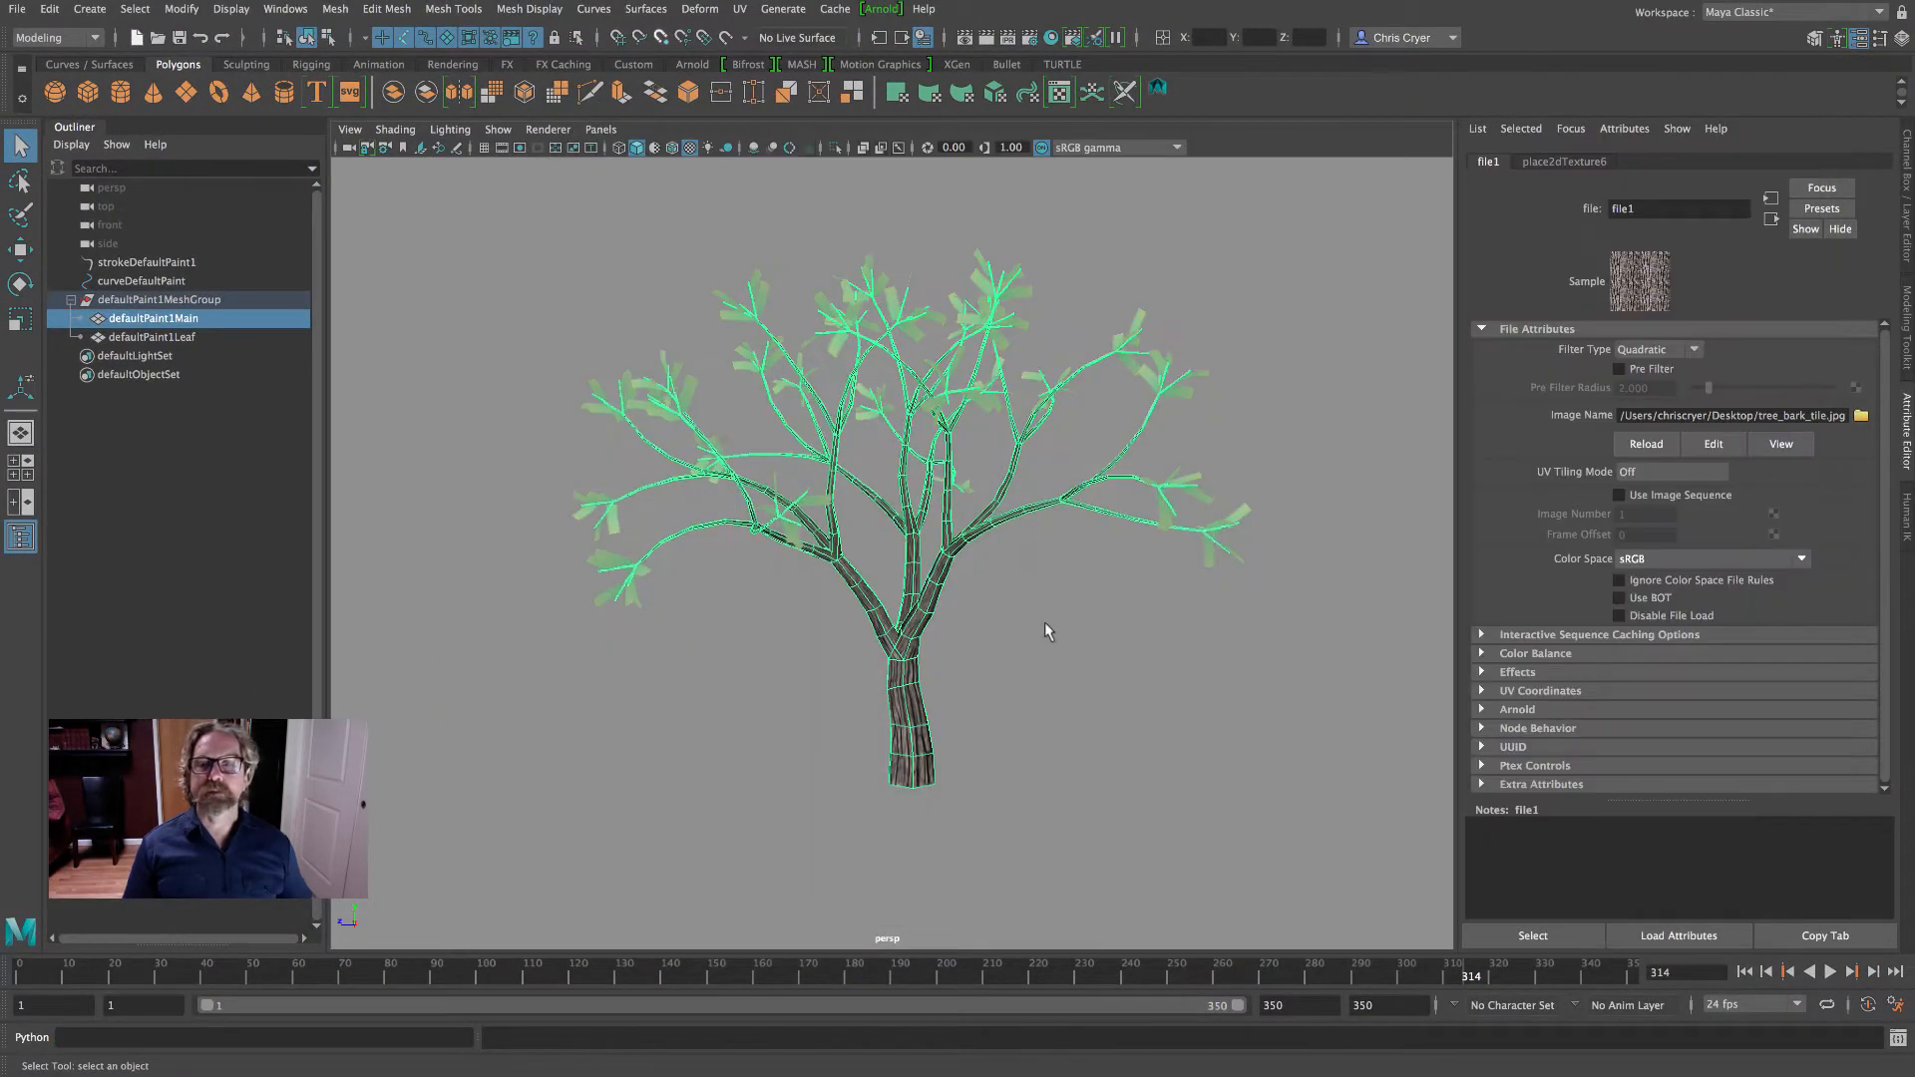
left_click(1019, 630)
left_click_drag(1025, 636, 1084, 635, "alt")
middle_click_drag(1084, 634, 1134, 611, "alt")
left_click(951, 600)
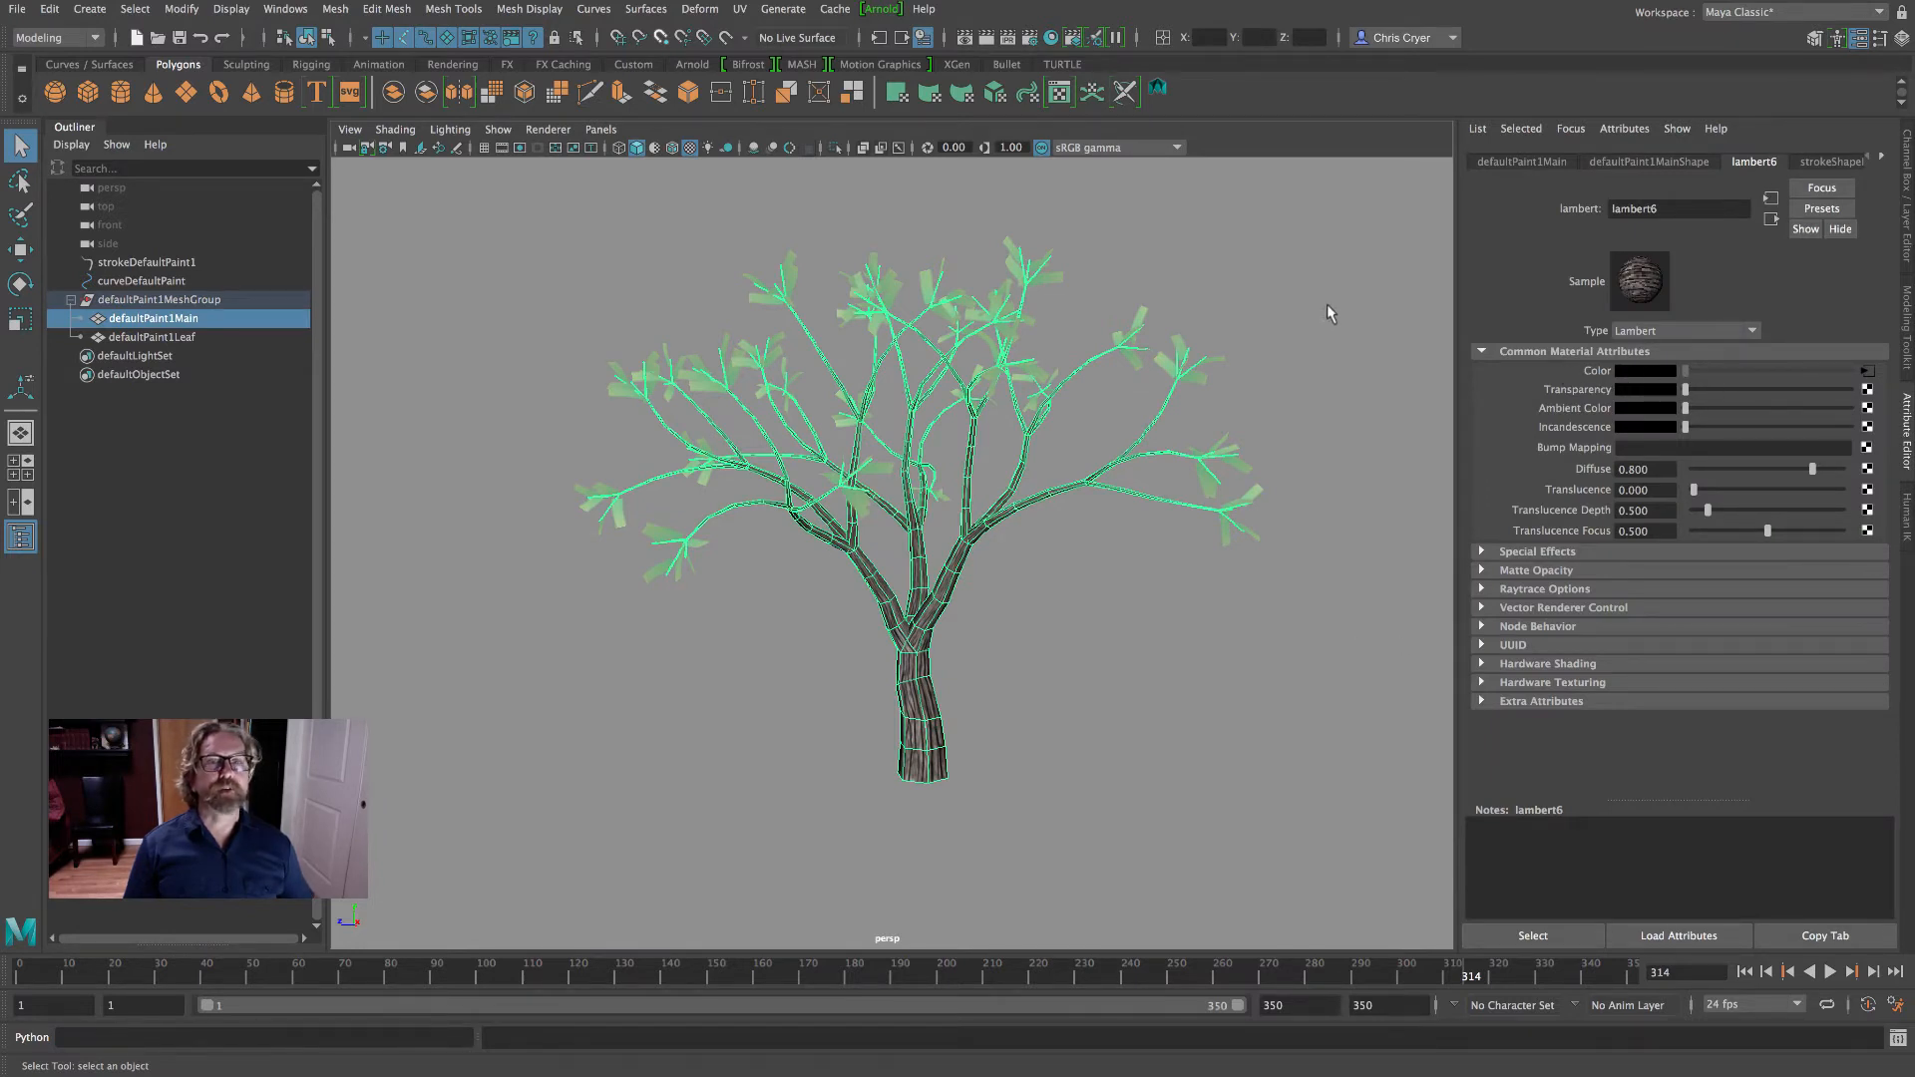
left_click(1051, 675)
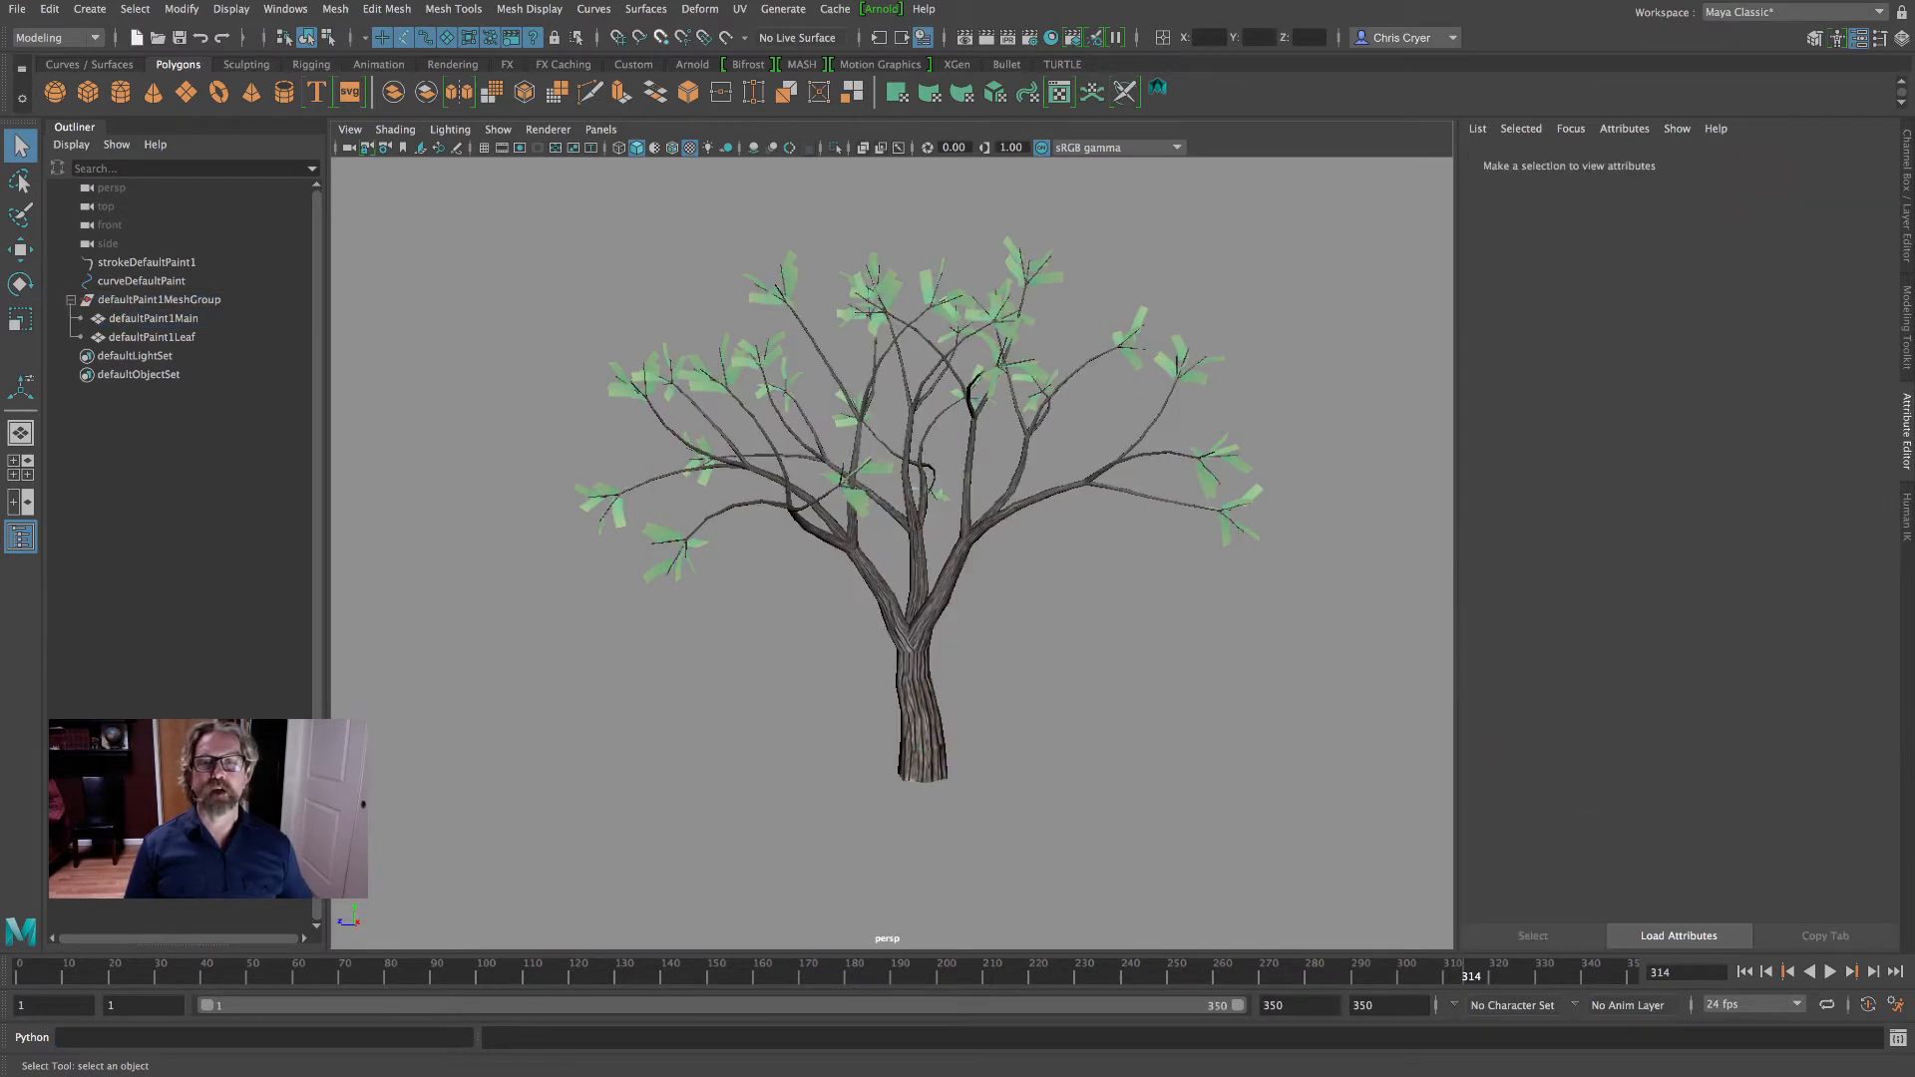
- Set the second Repeat UV value of the trunk's bark texture placement to 4 and check the tiling on the deselected tree
left_click(915, 536)
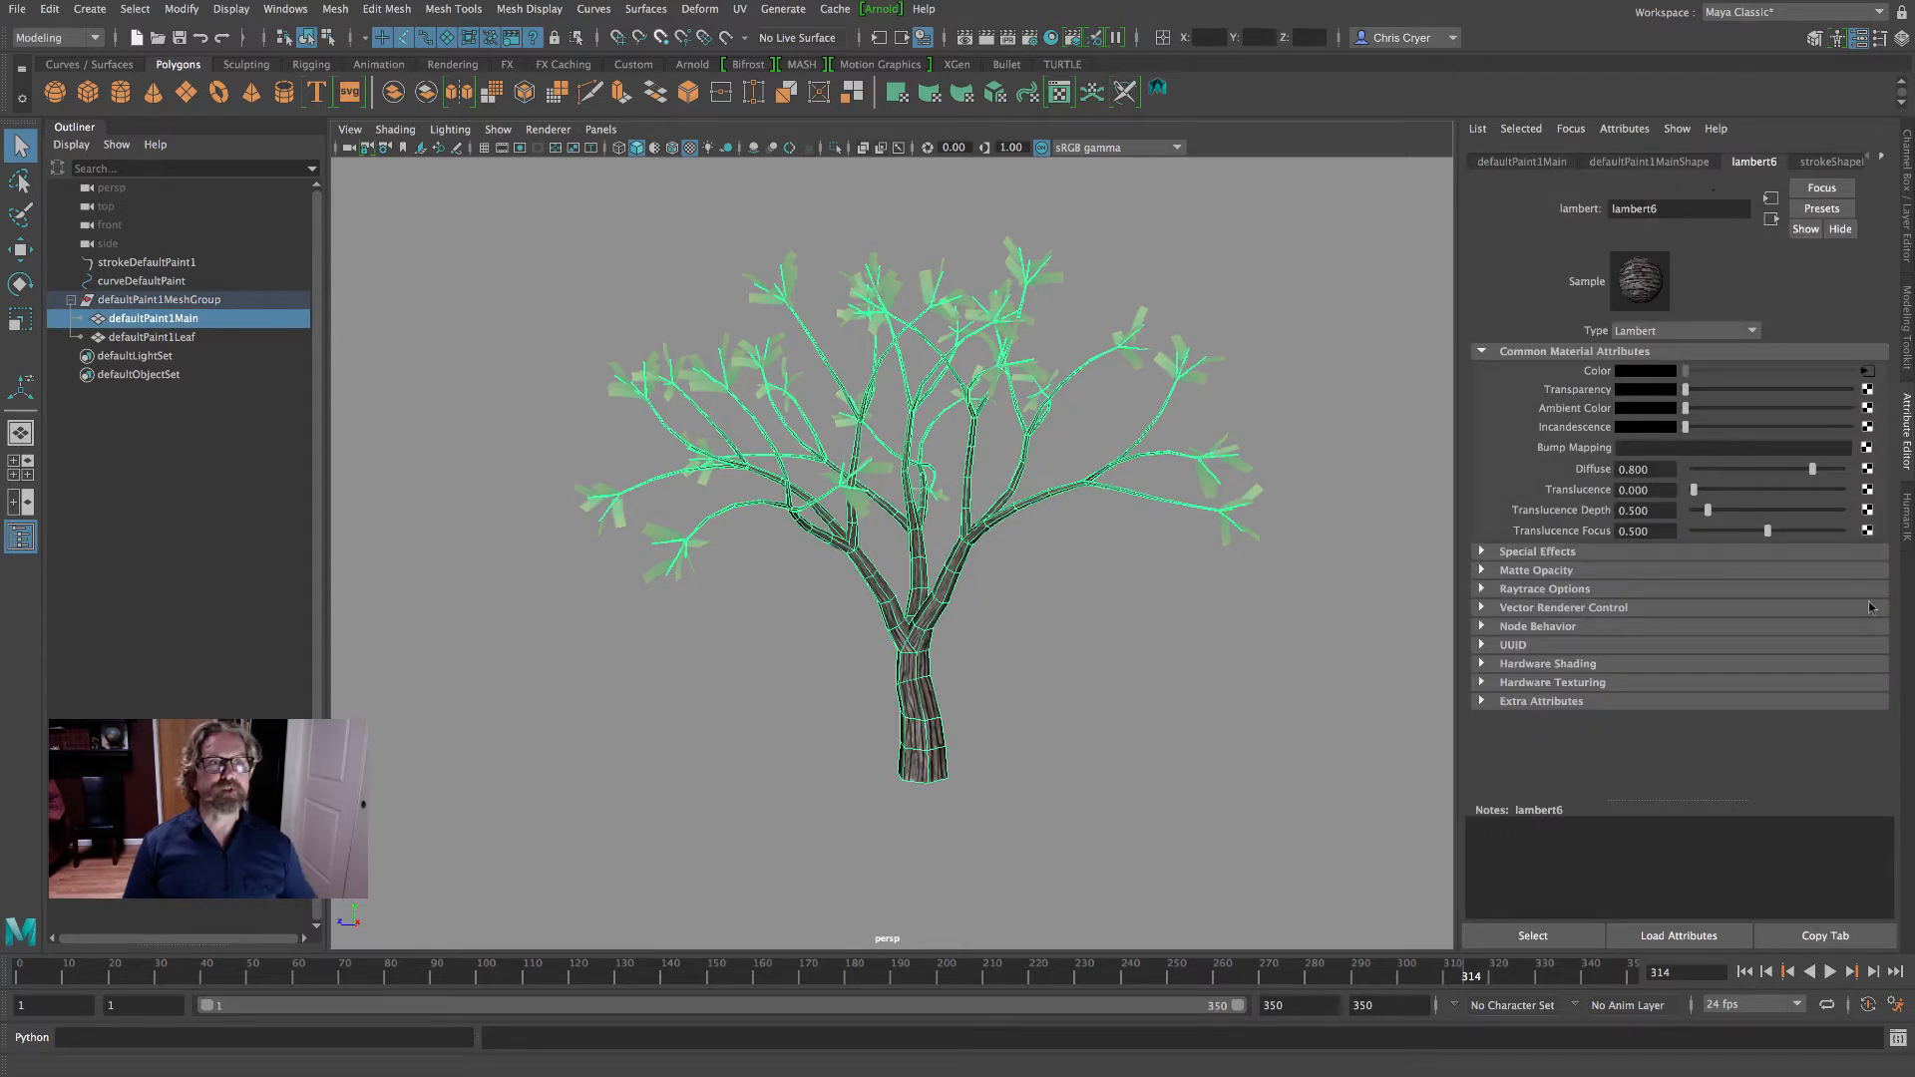
right_click(915, 520)
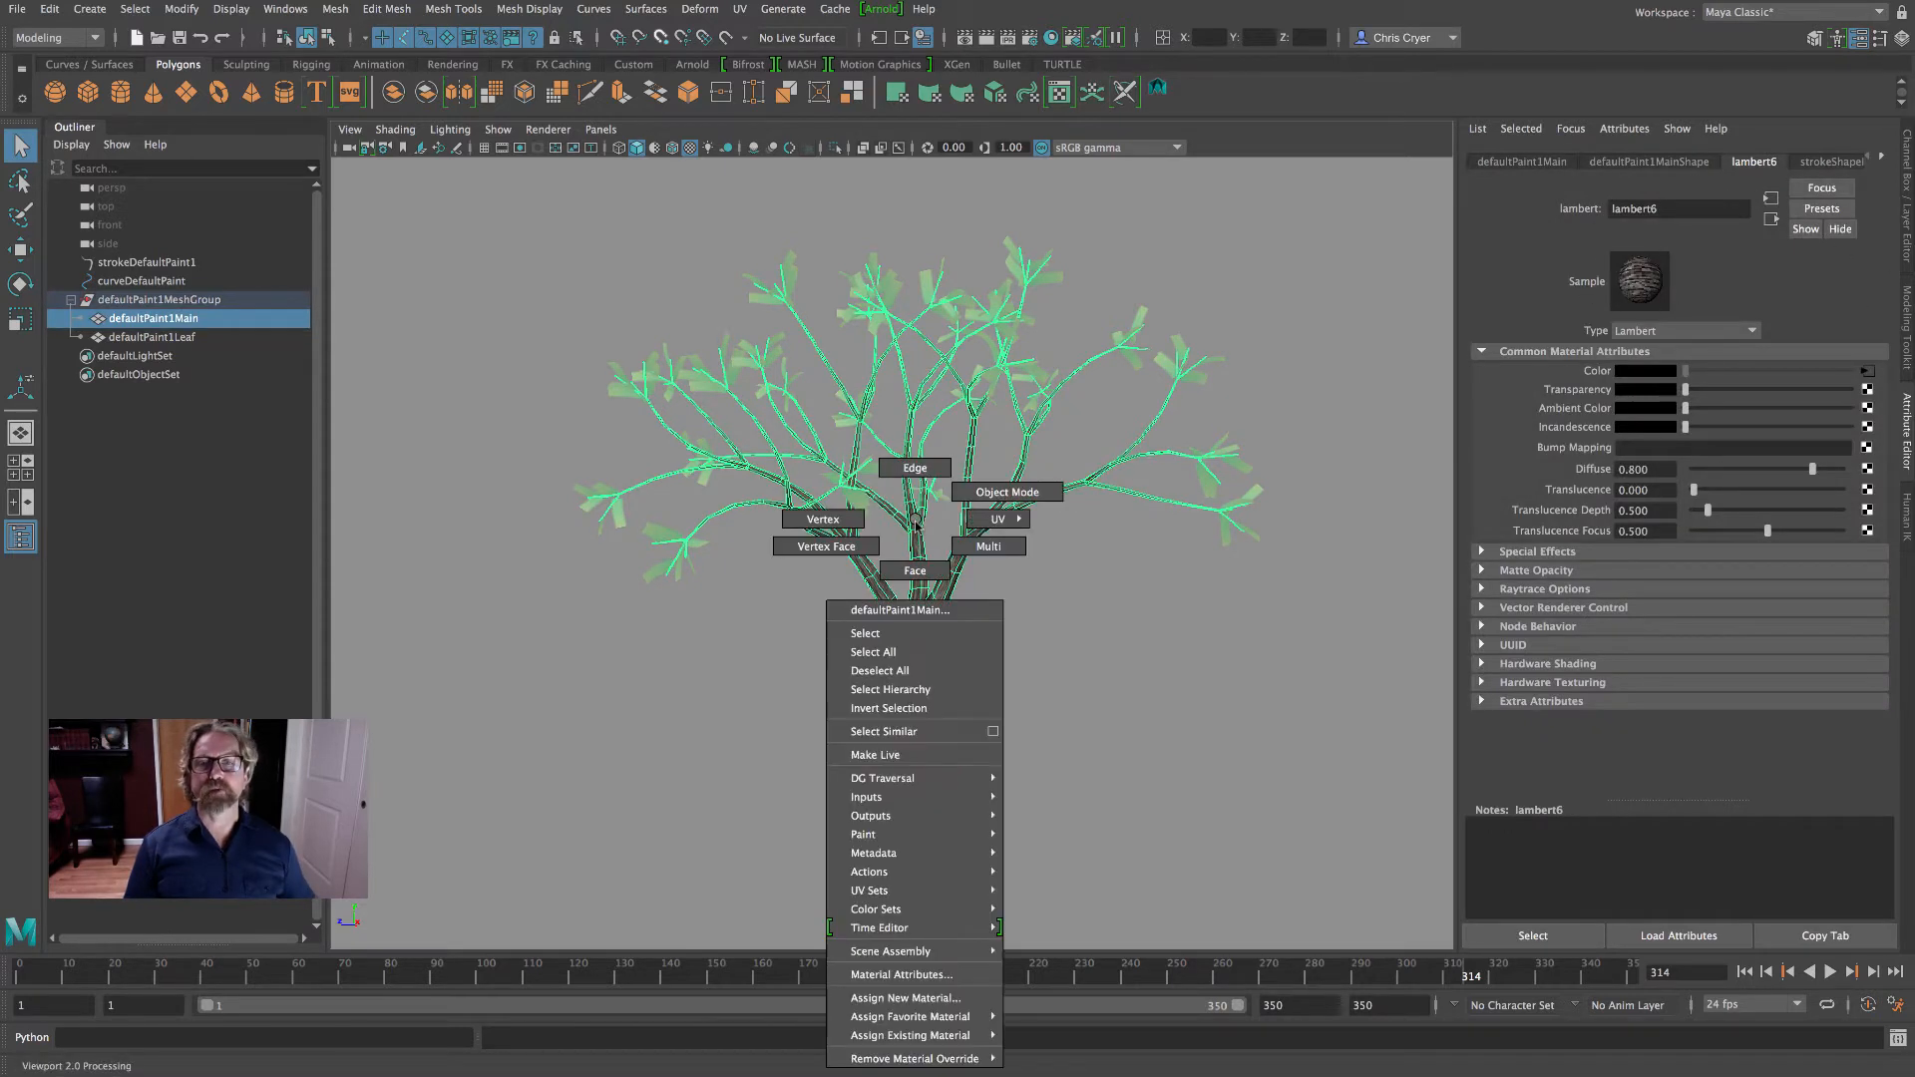
left_click(949, 978)
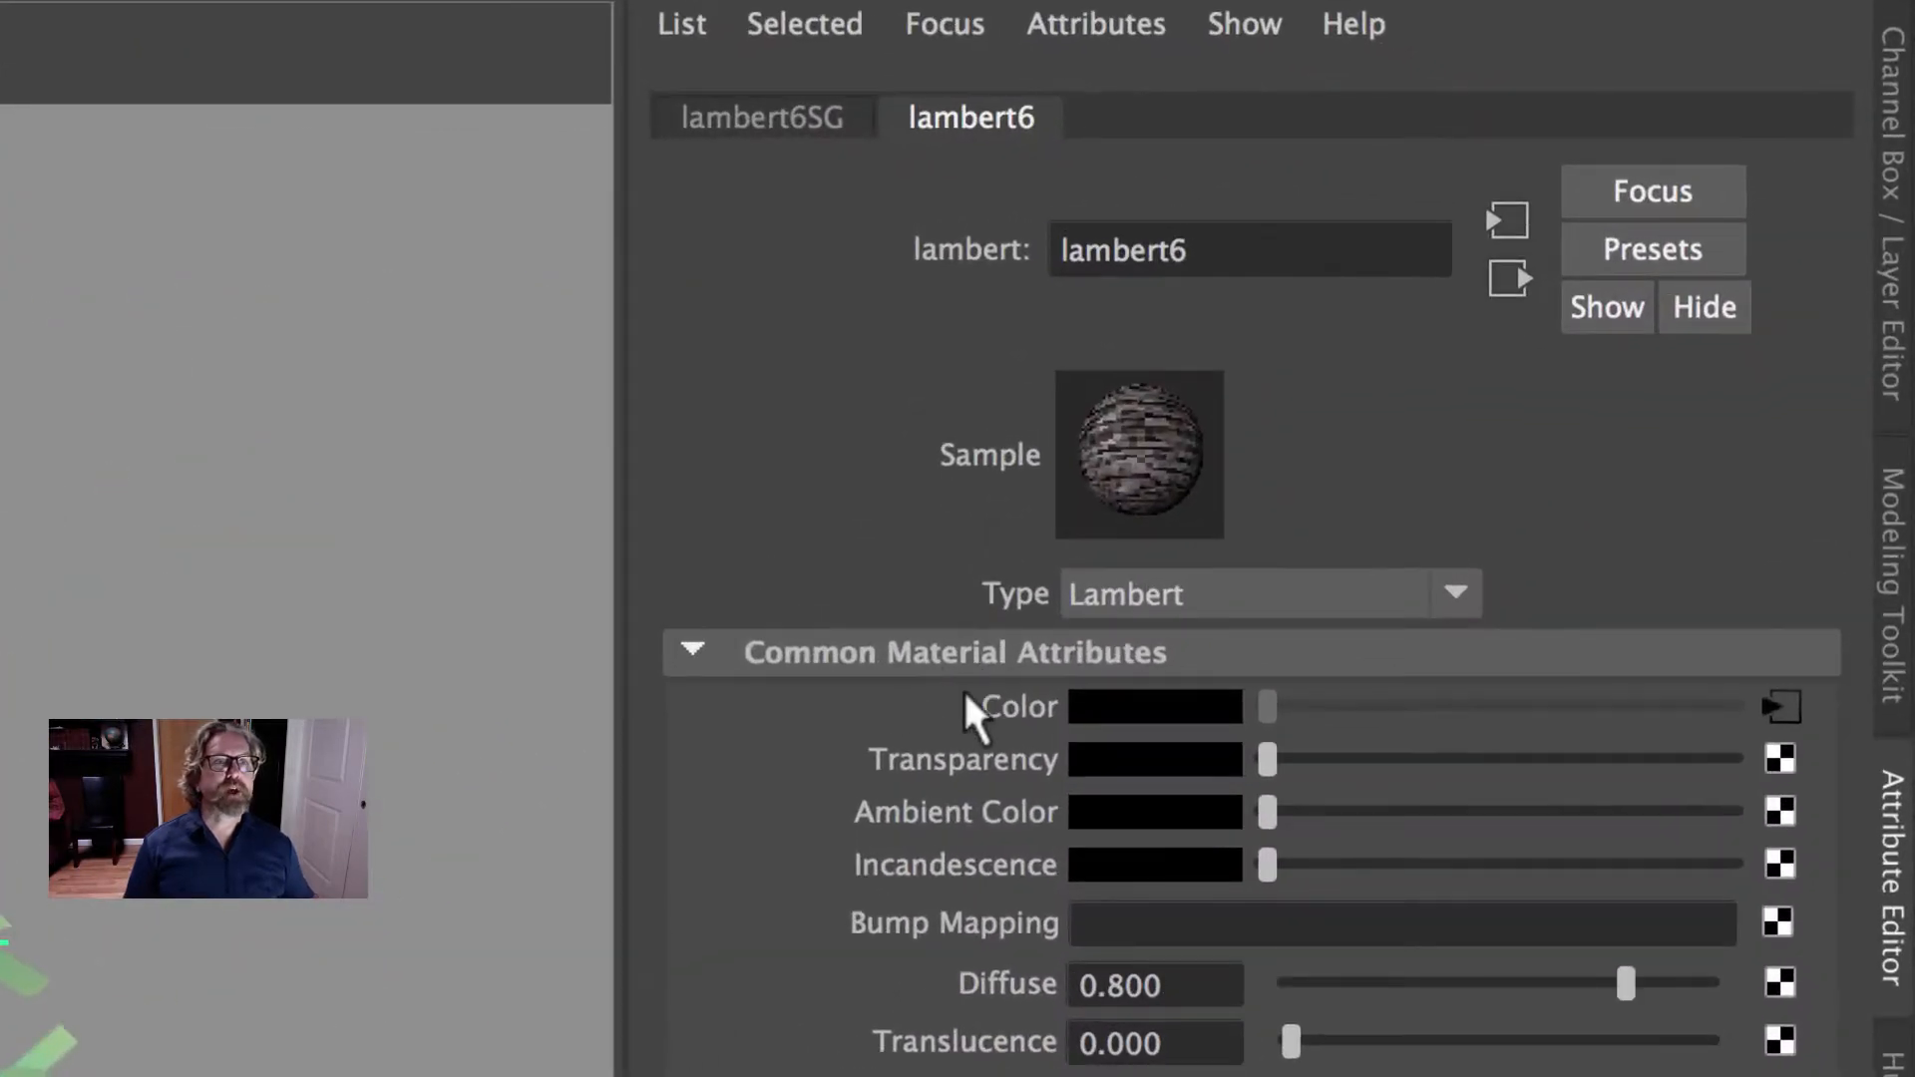
left_click(1781, 706)
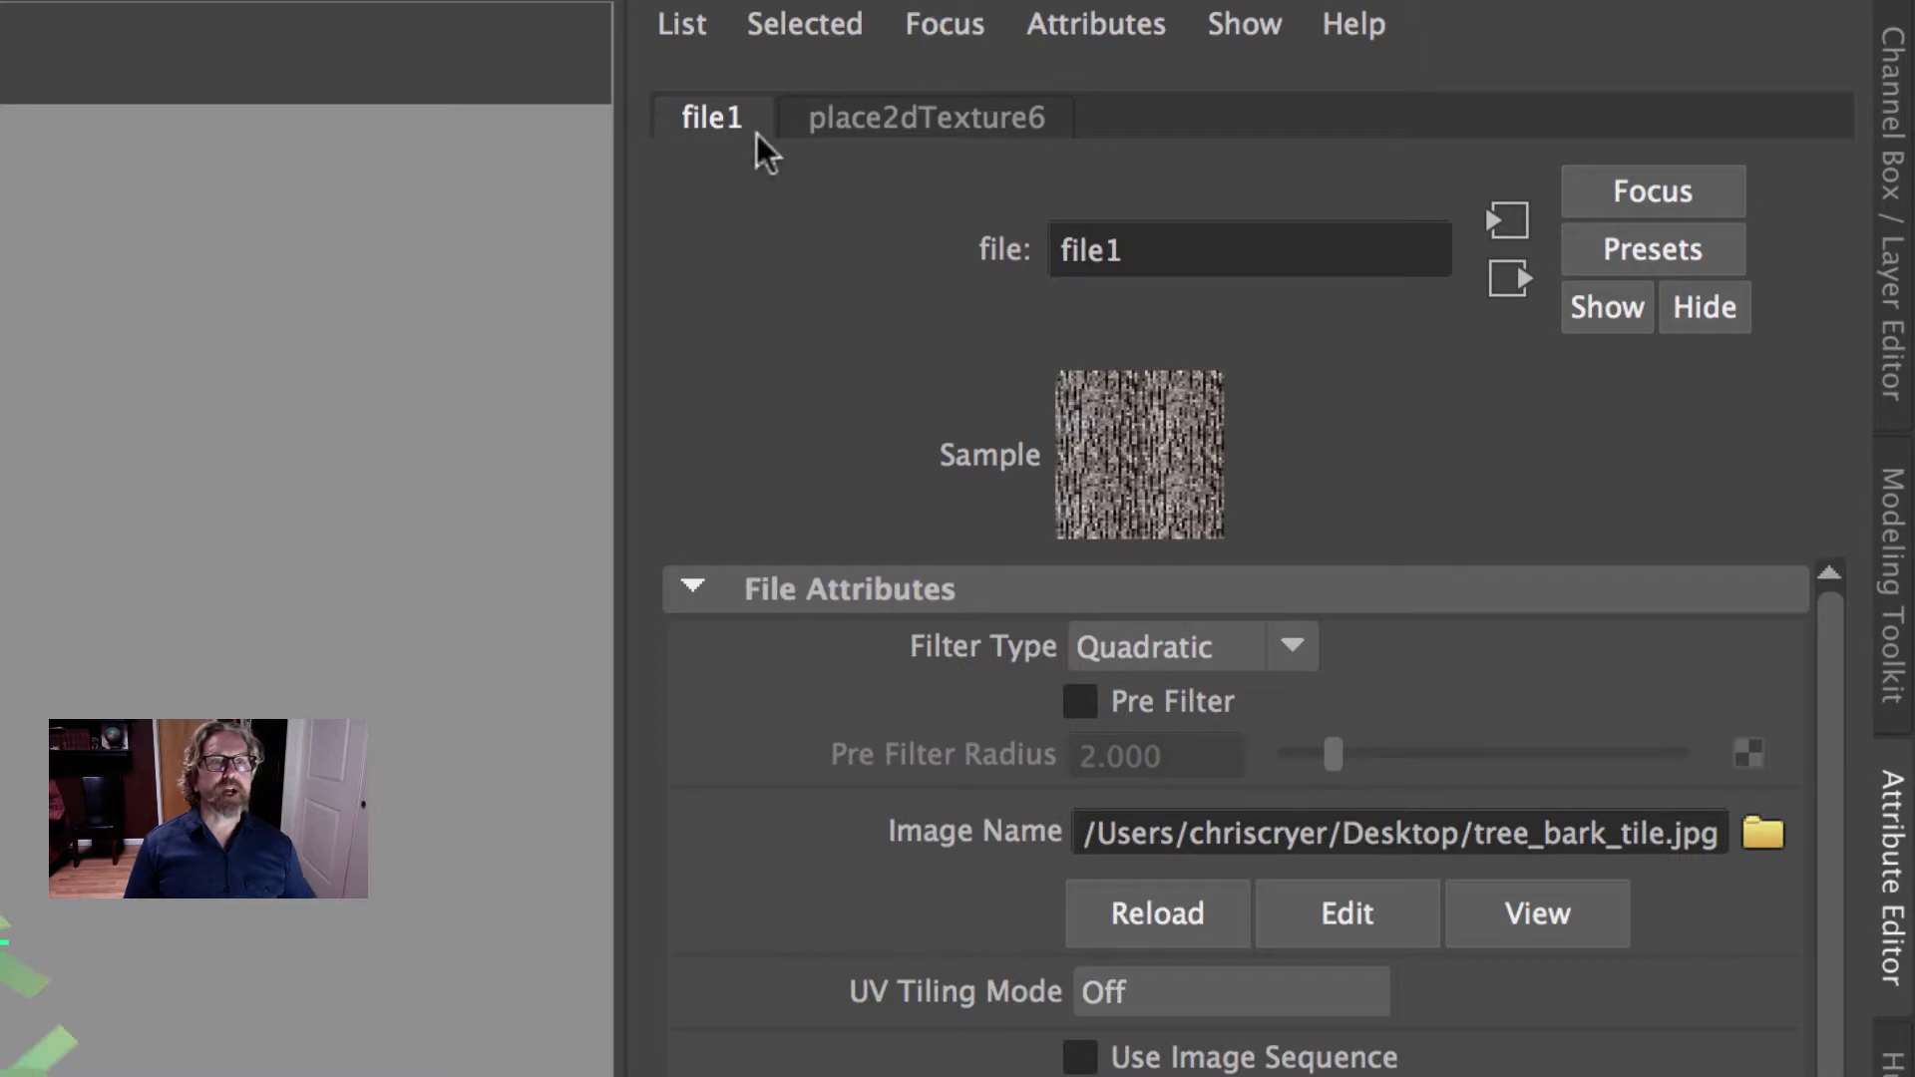
left_click(933, 117)
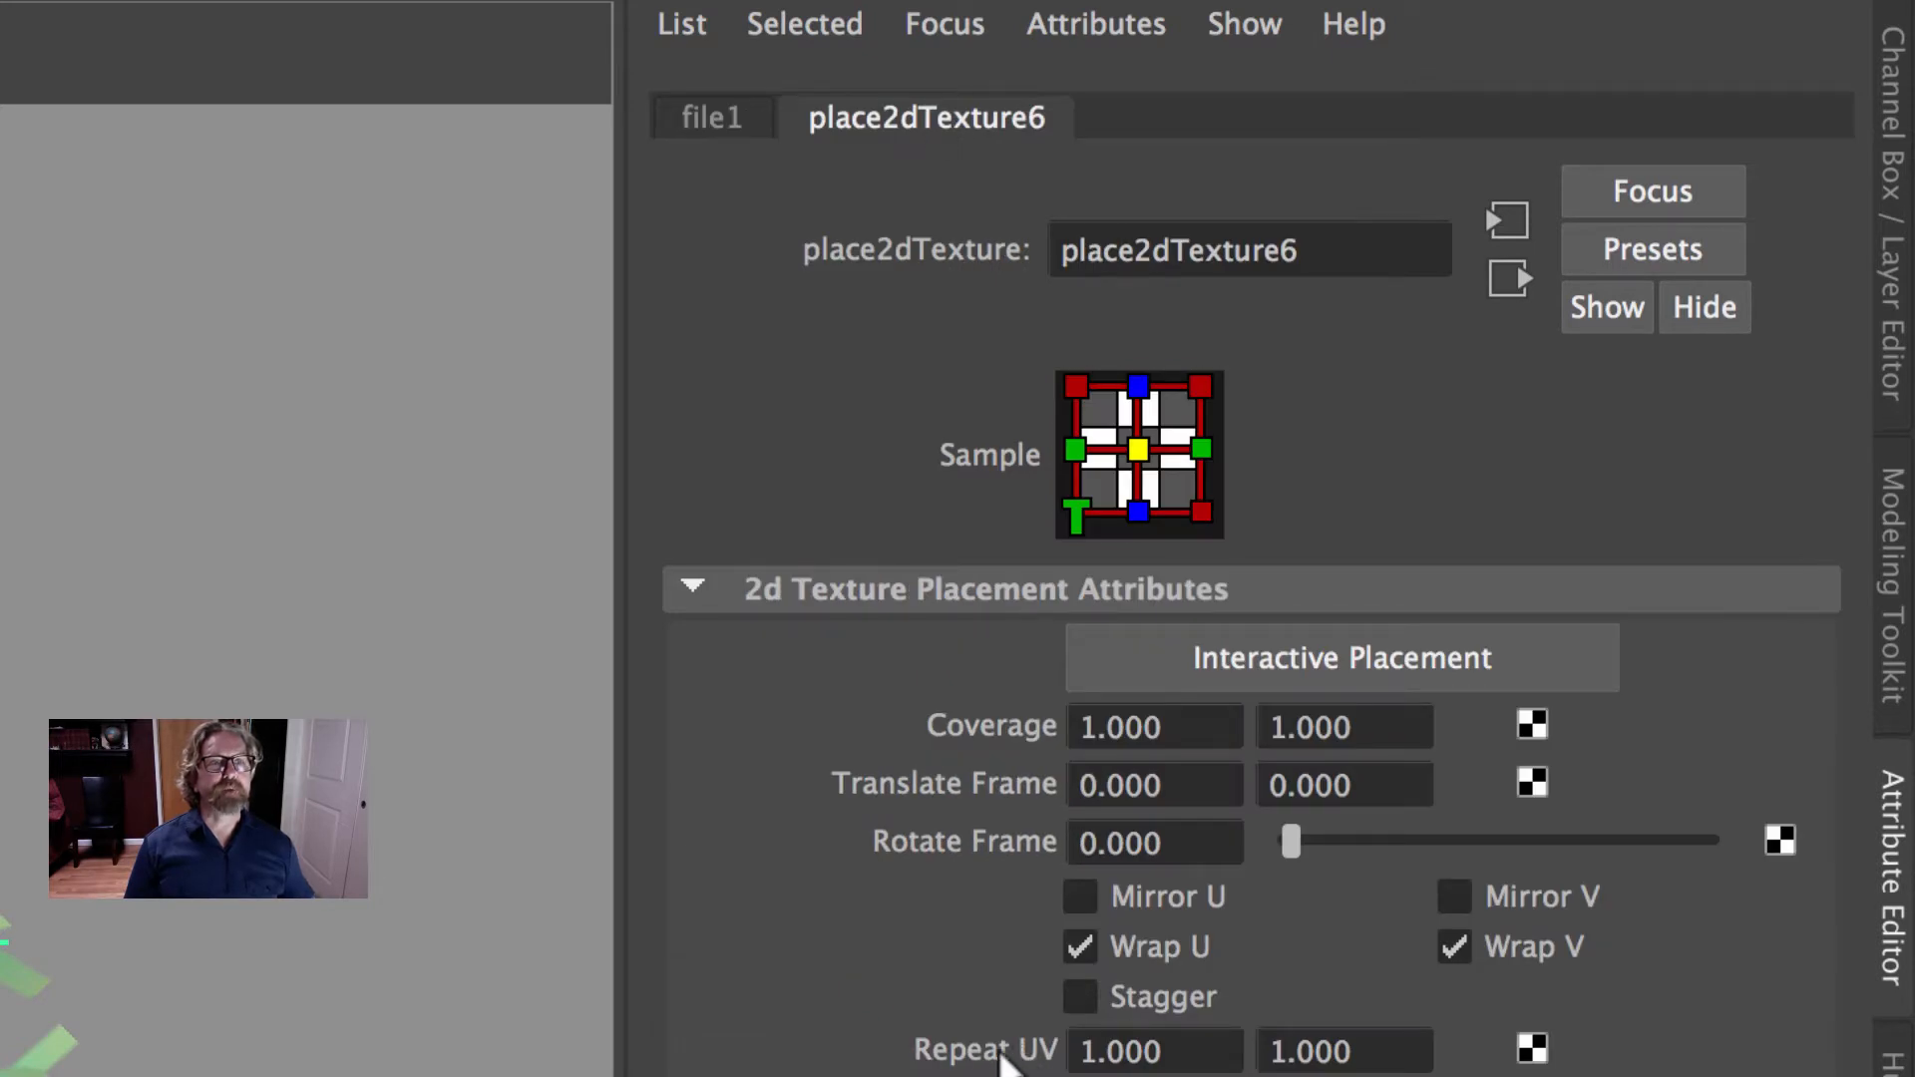
left_click_drag(1372, 1051, 1140, 1028)
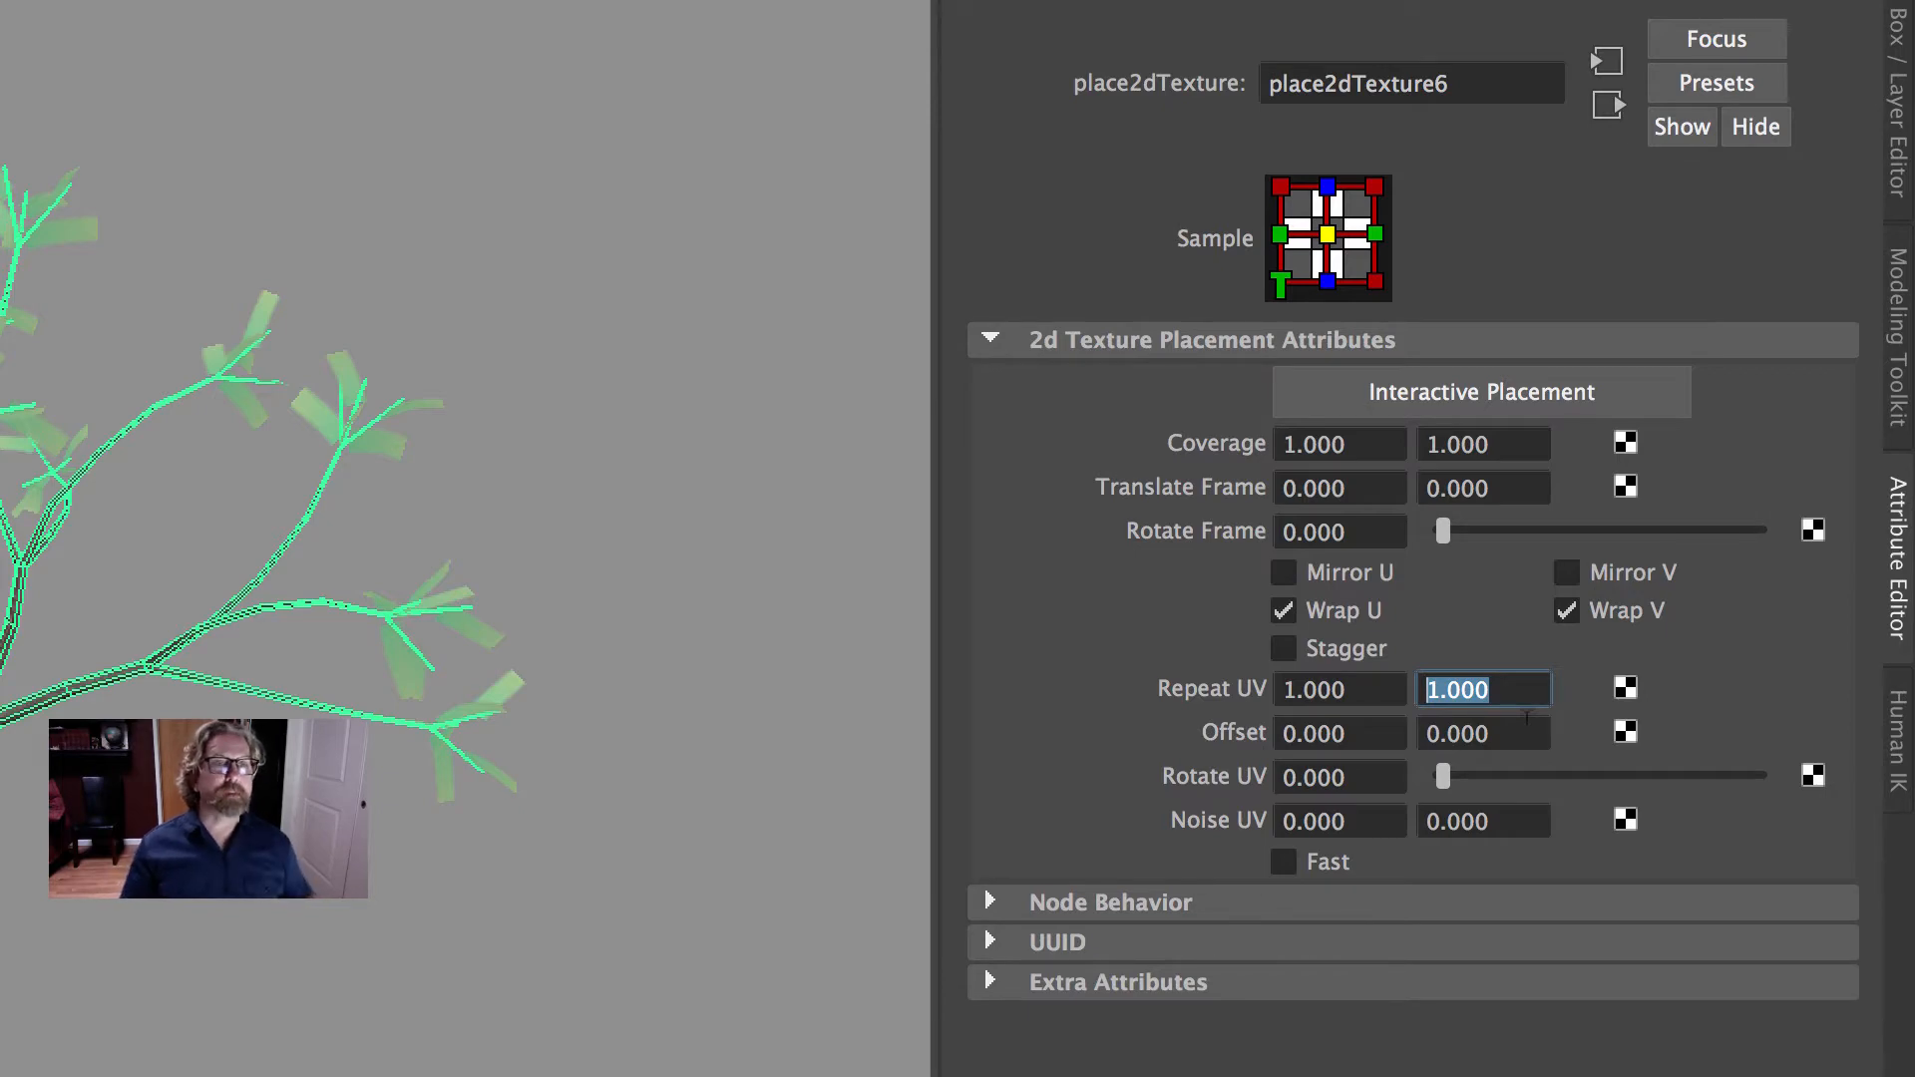
type("4")
key("Return")
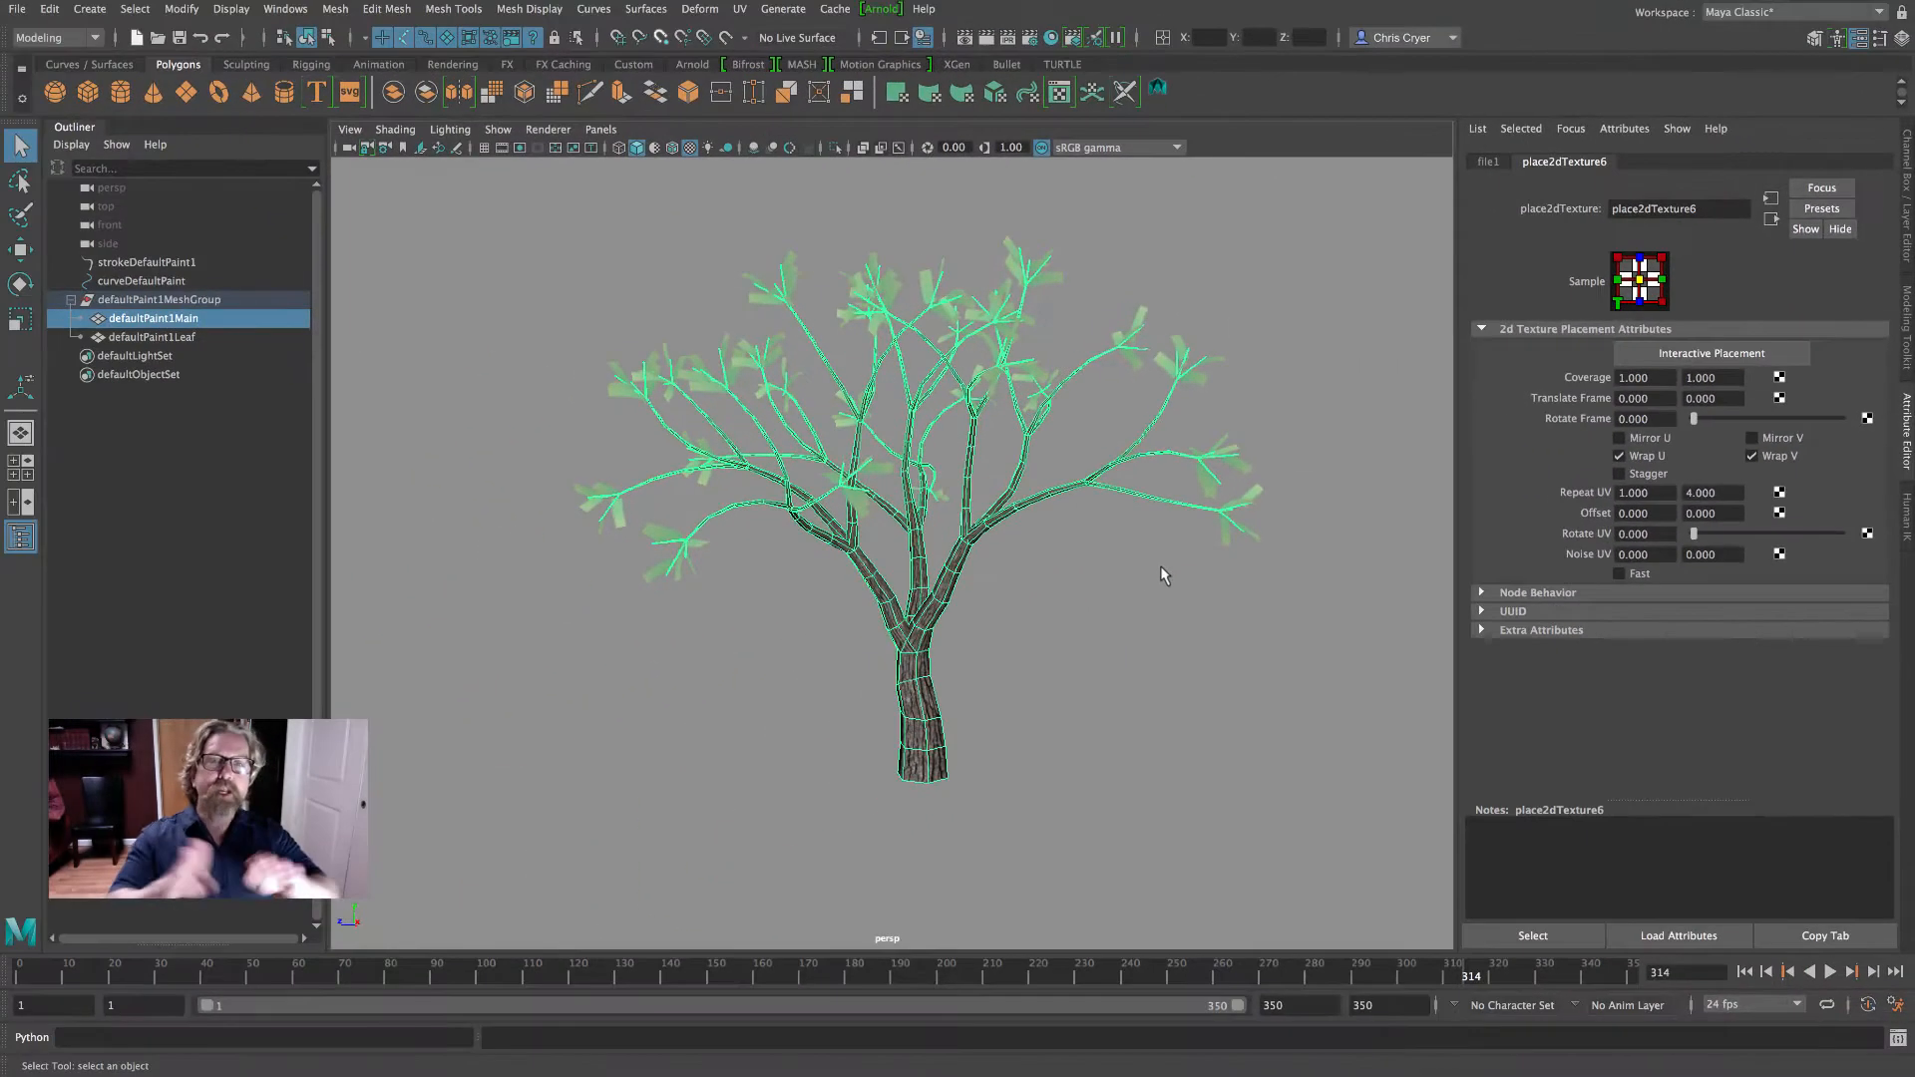
left_click(1146, 578)
mouse_move(1146, 578)
left_mouse_down("alt")
mouse_move(1094, 581)
mouse_move(1184, 555)
mouse_move(1141, 574)
mouse_move(1157, 596)
left_mouse_up("alt")
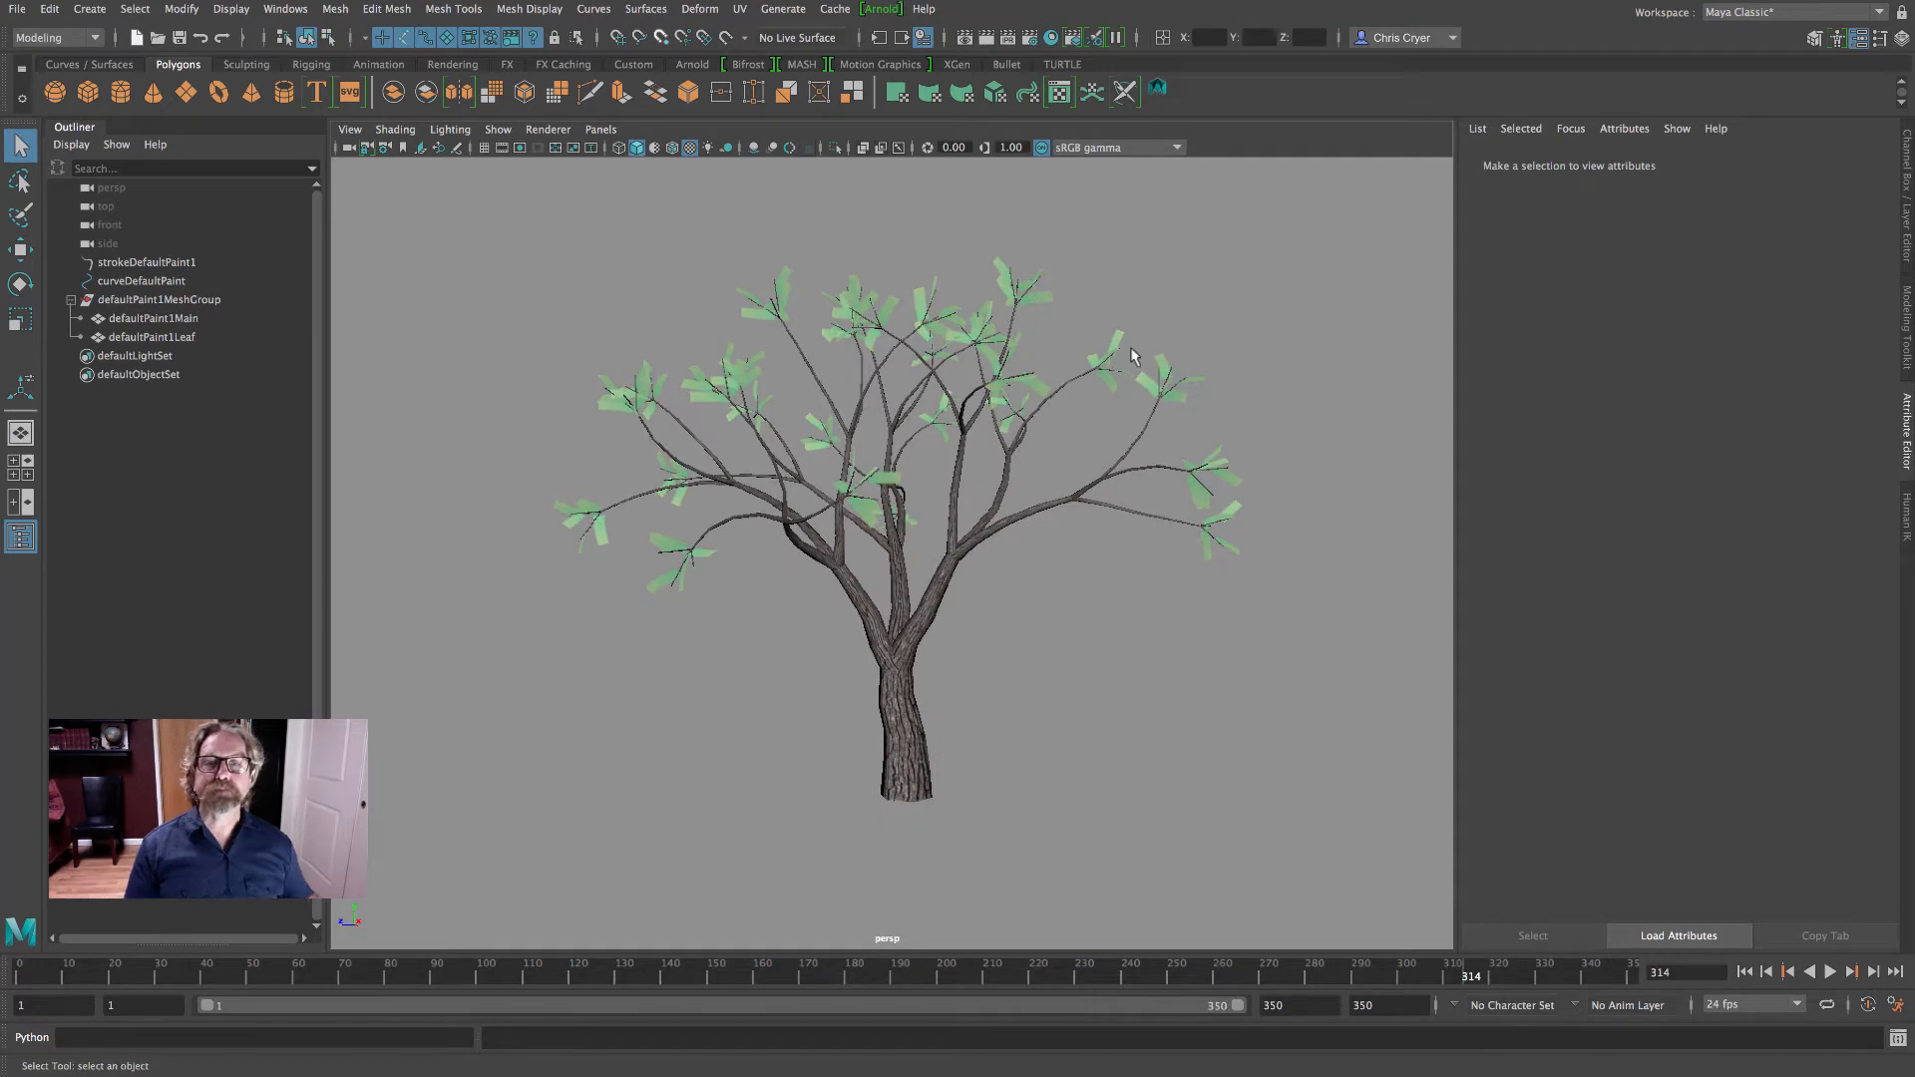
- Assign a new Lambert material to the tree's leaf mesh and check the deselected leaves
left_click(1236, 399)
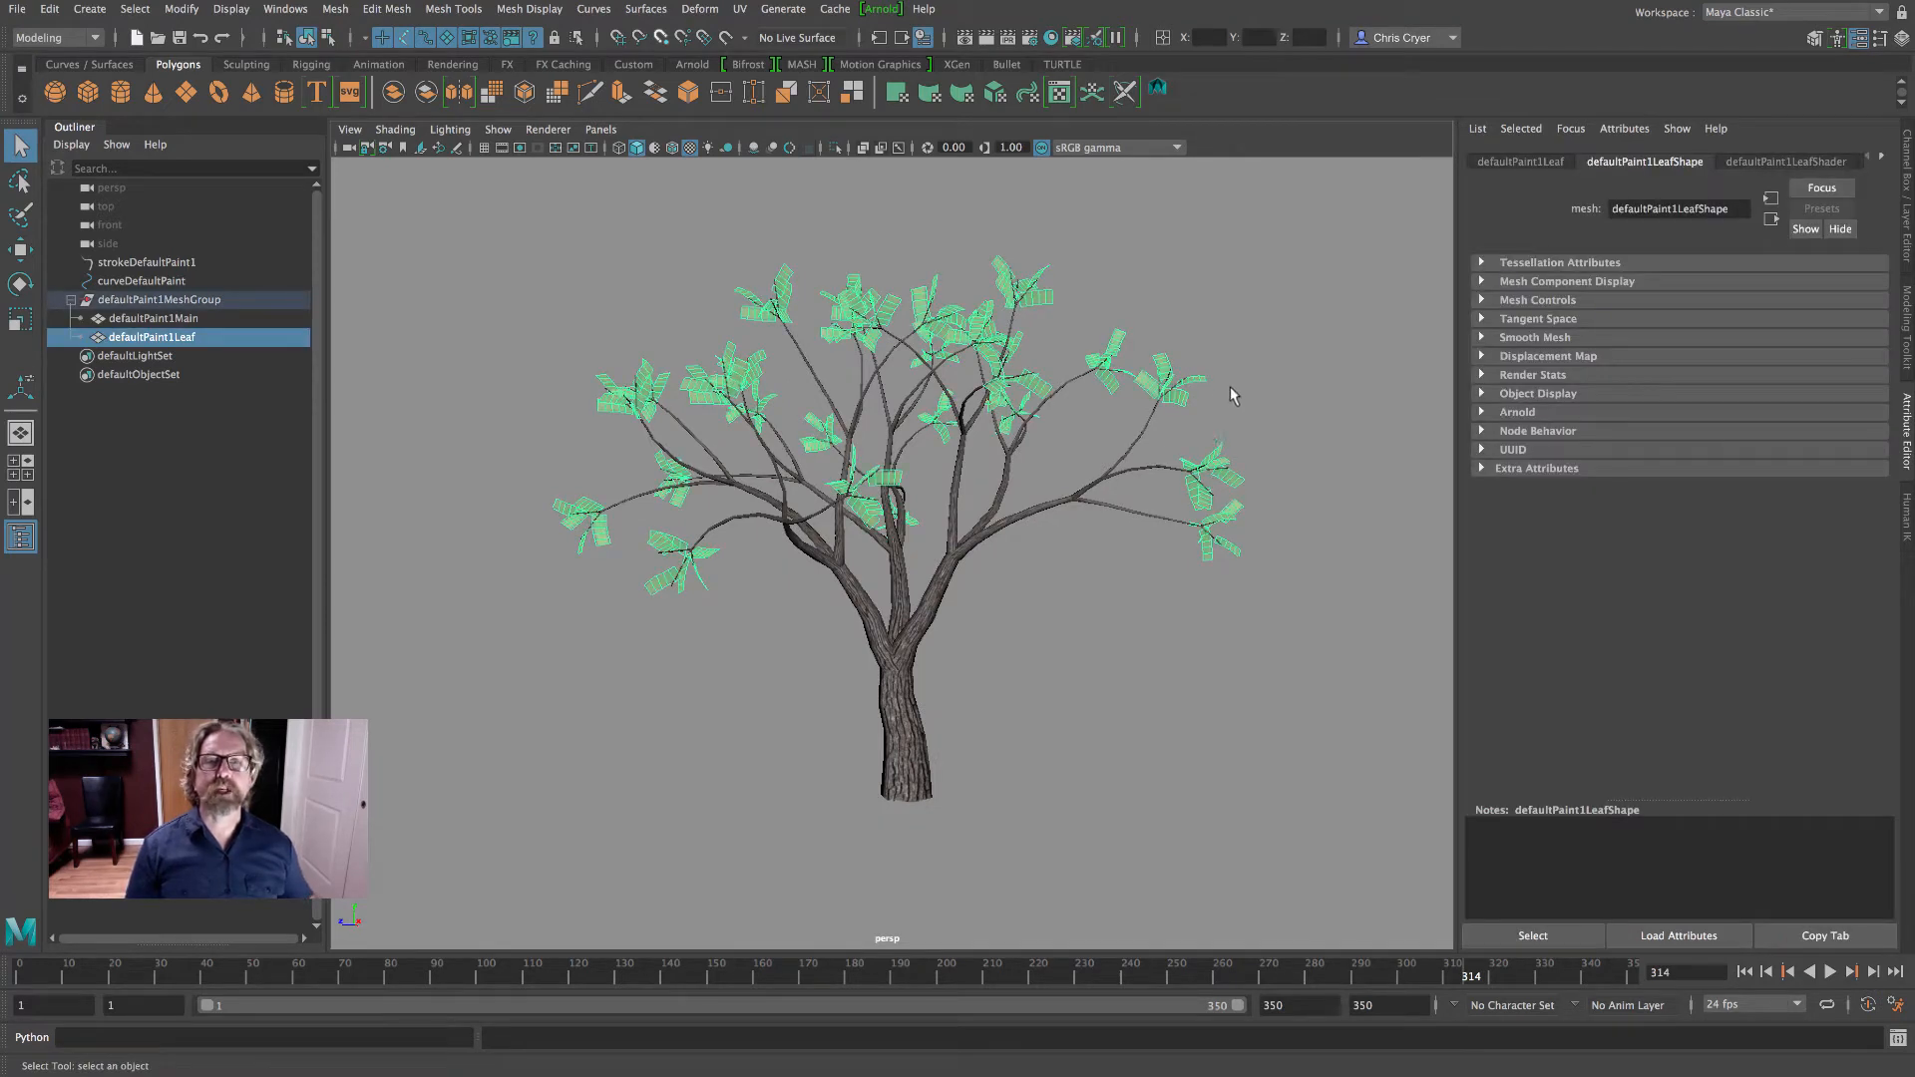
right_click(1043, 303)
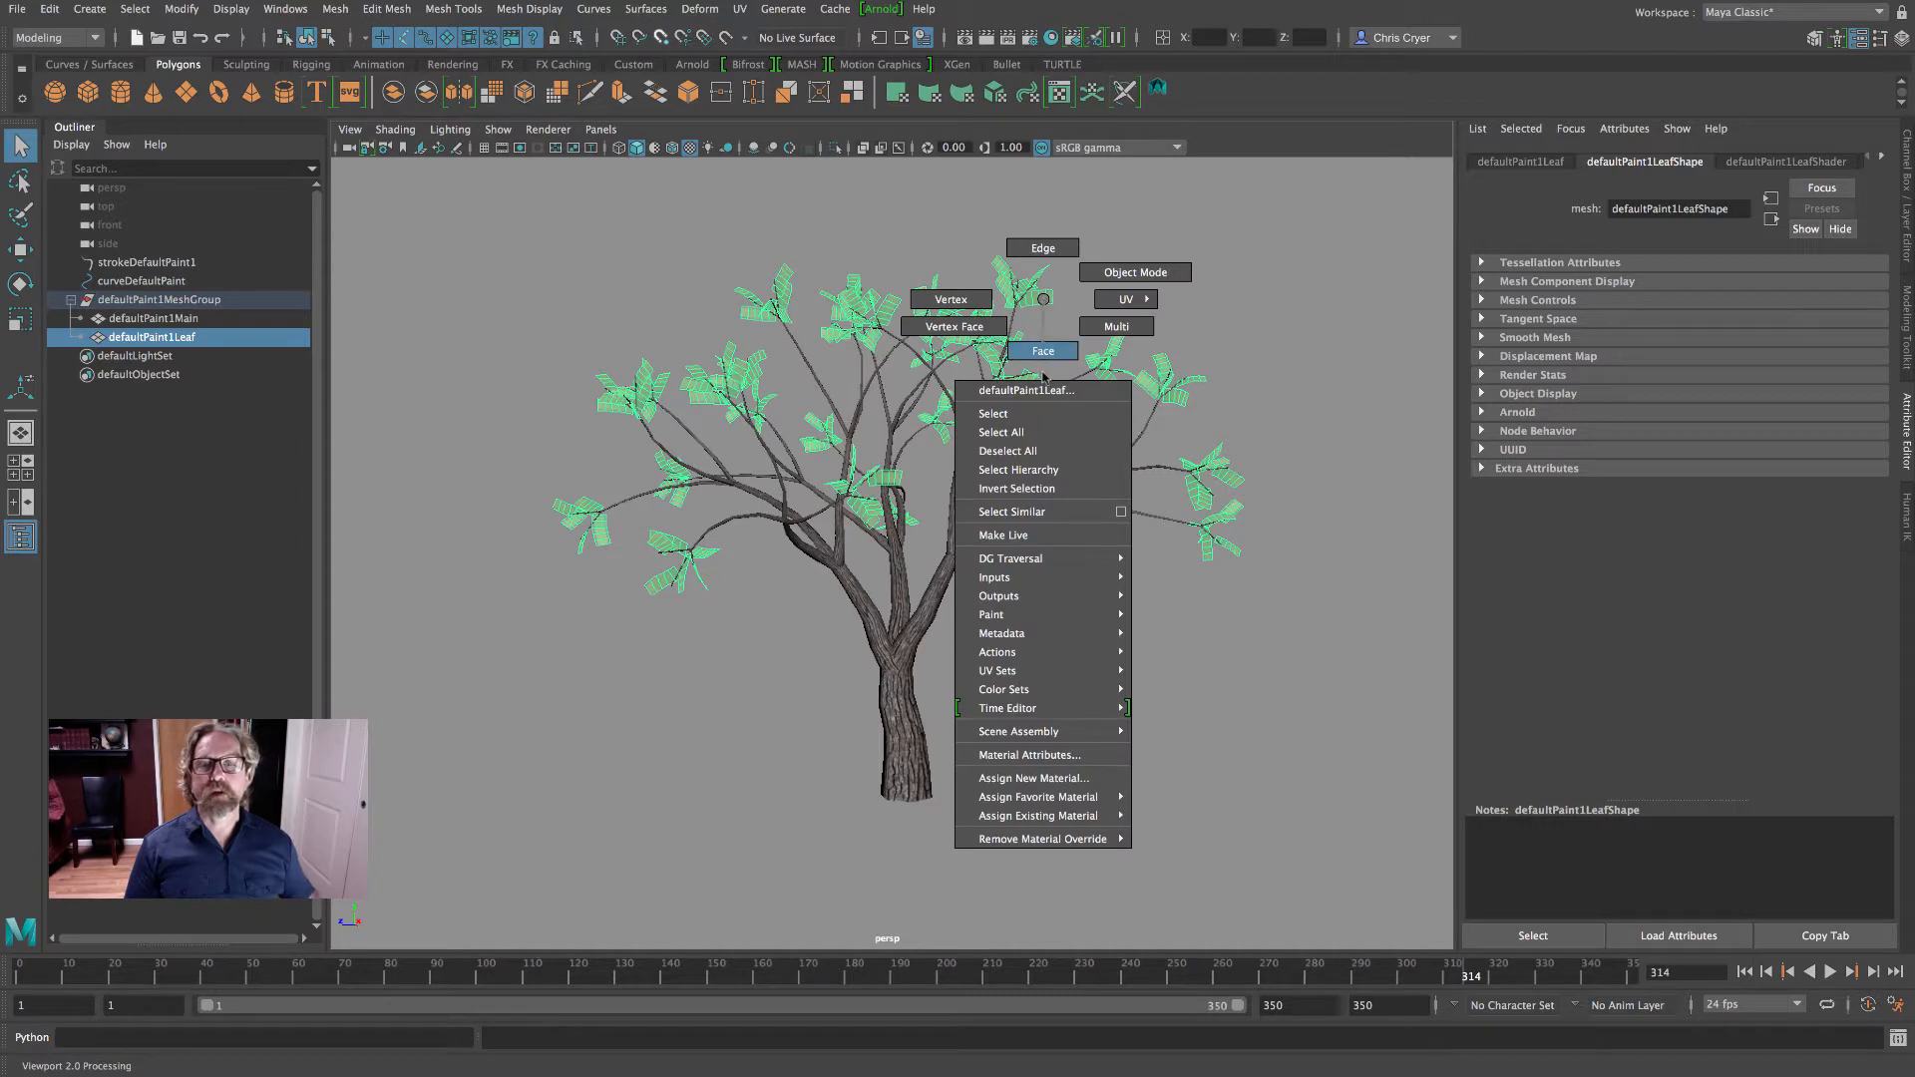
left_click(1054, 779)
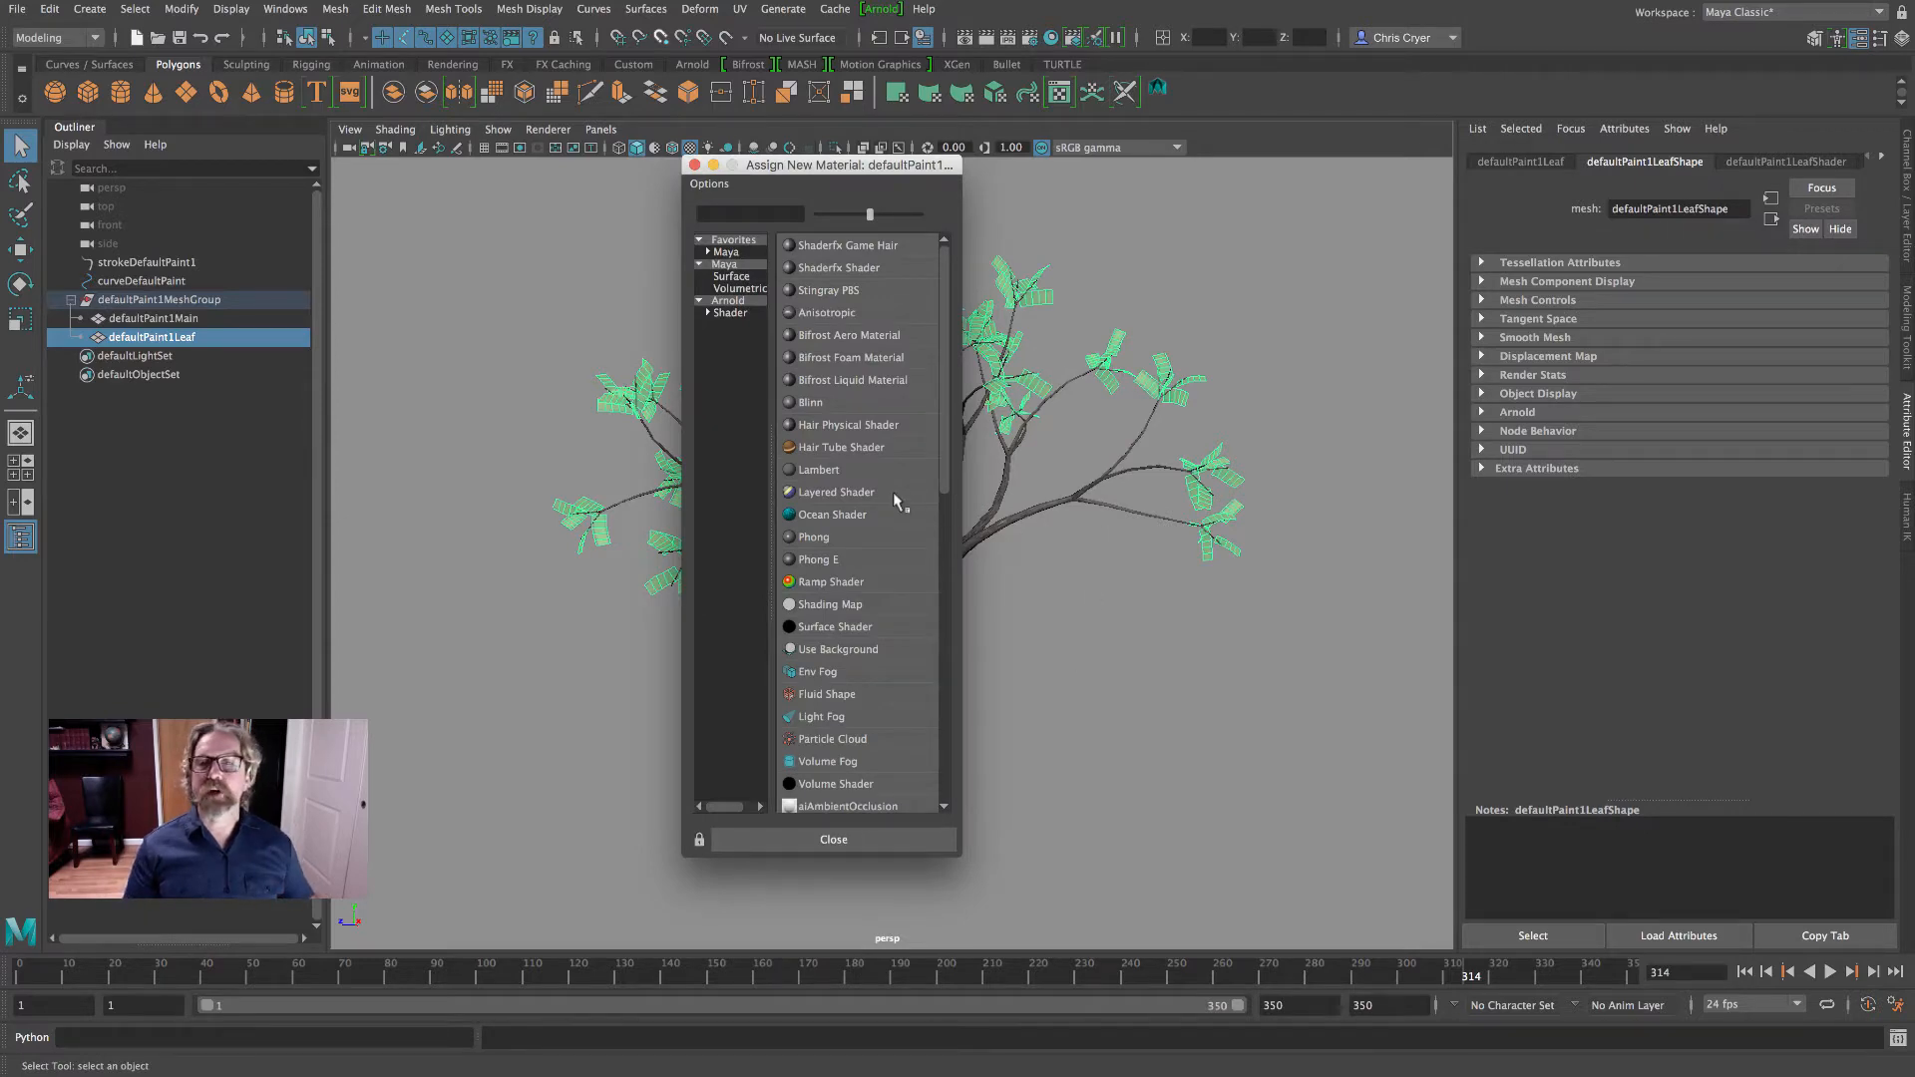
left_click(820, 470)
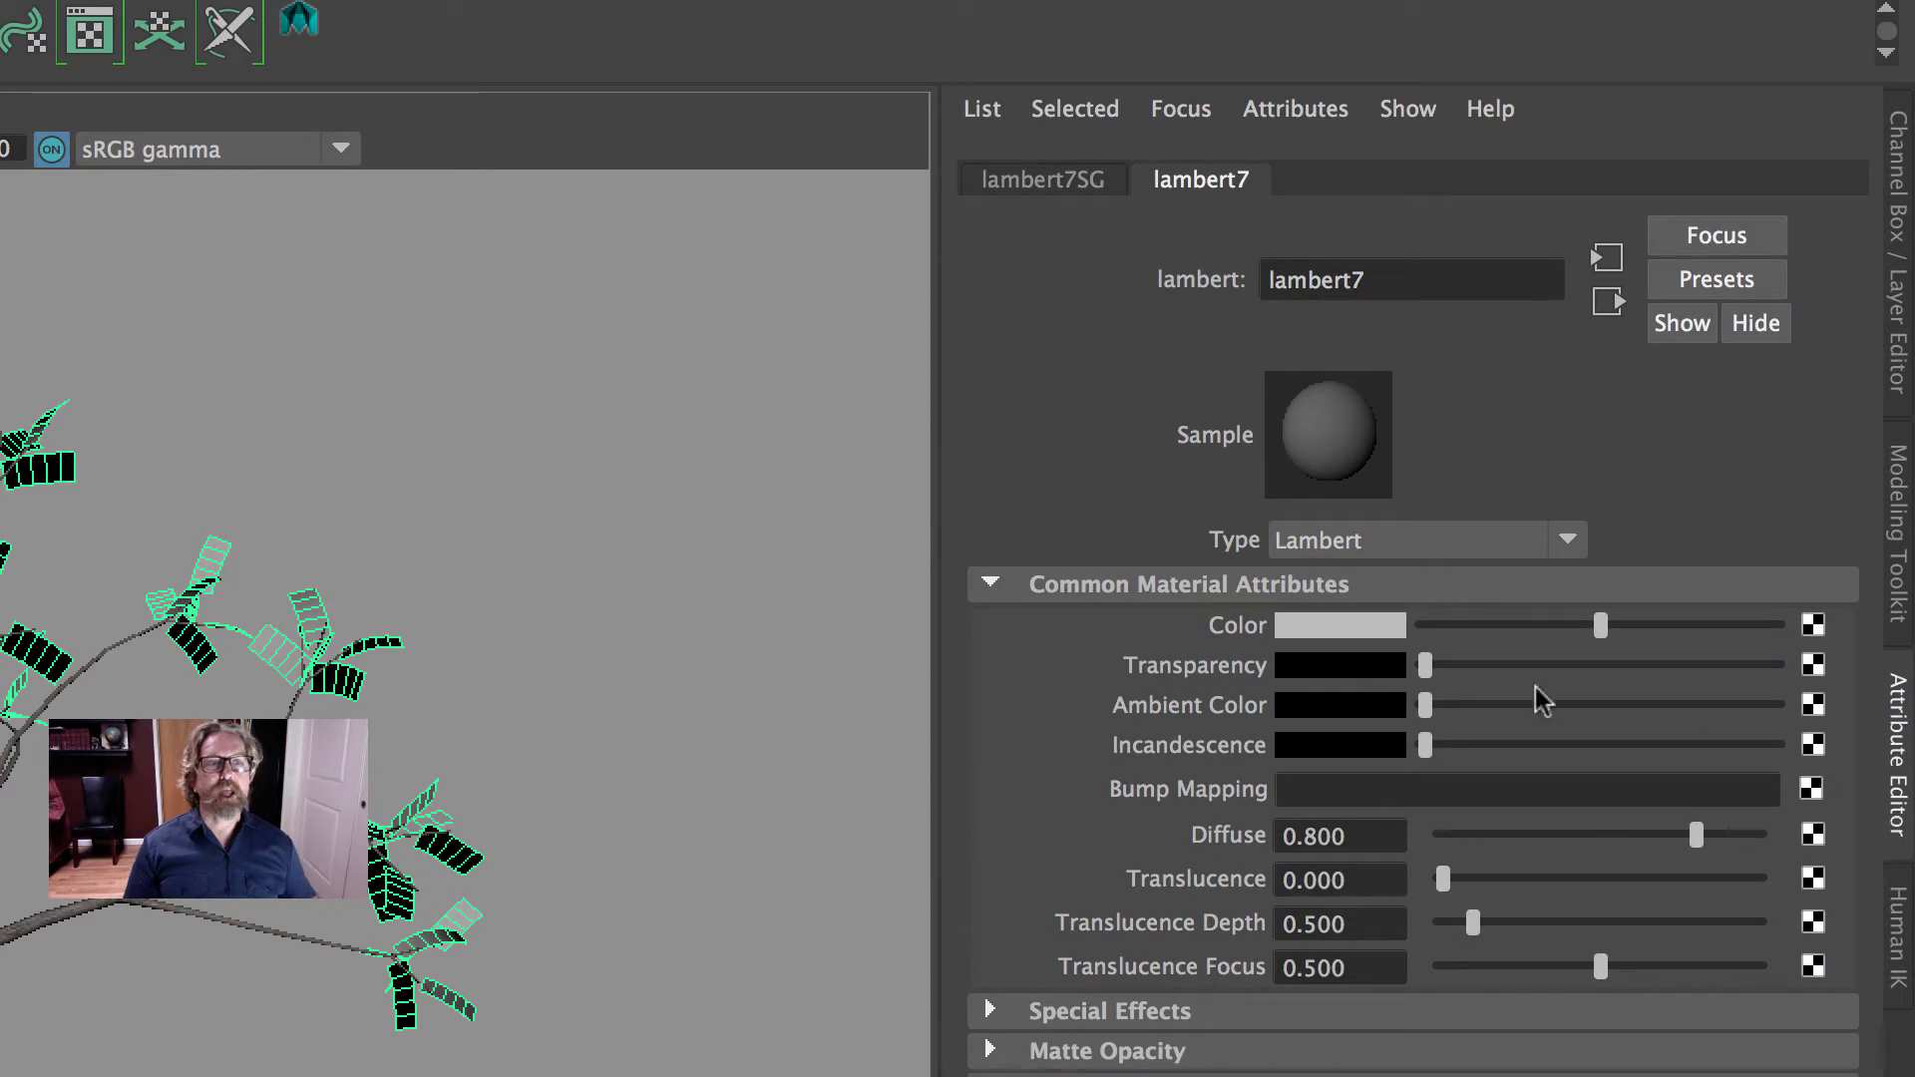
left_click(696, 508)
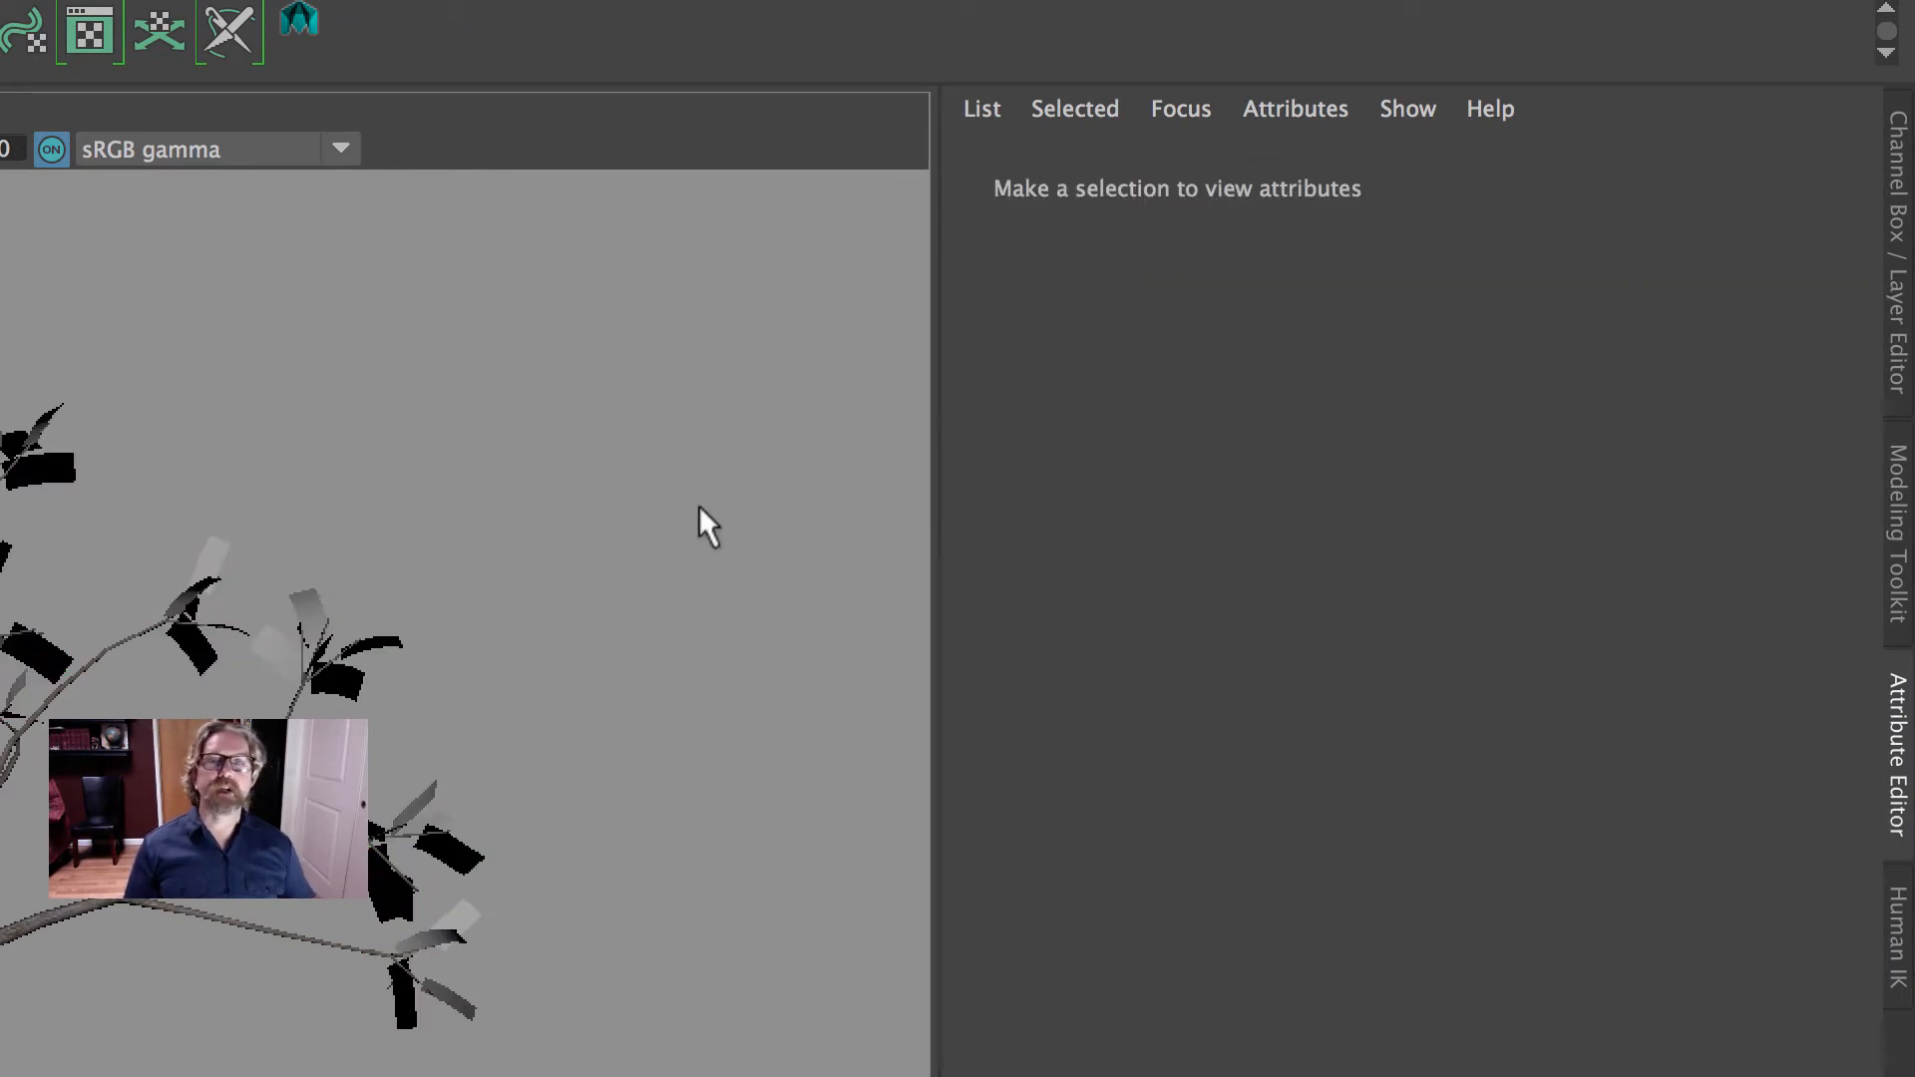
- Reopen the leaf mesh's Lambert material attributes and connect a File texture to its Color
left_click(223, 539)
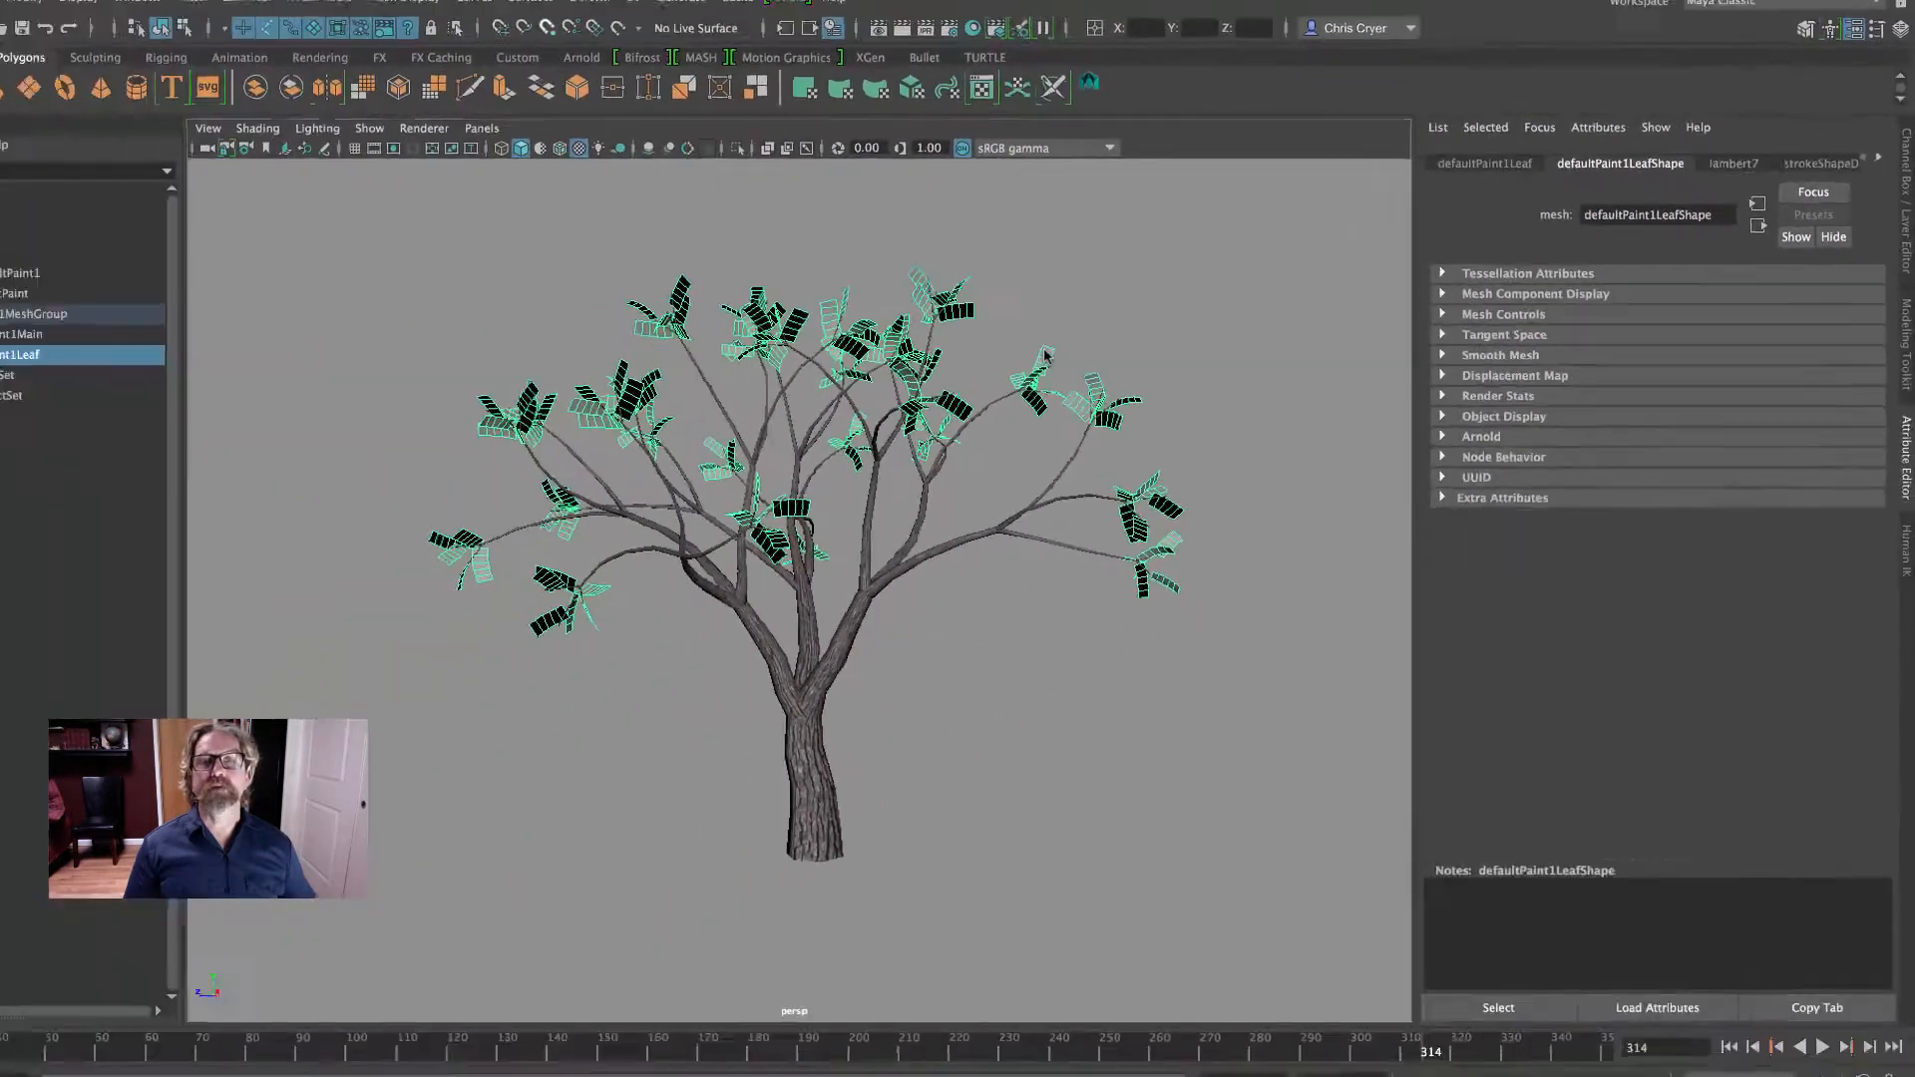
right_click(1044, 354)
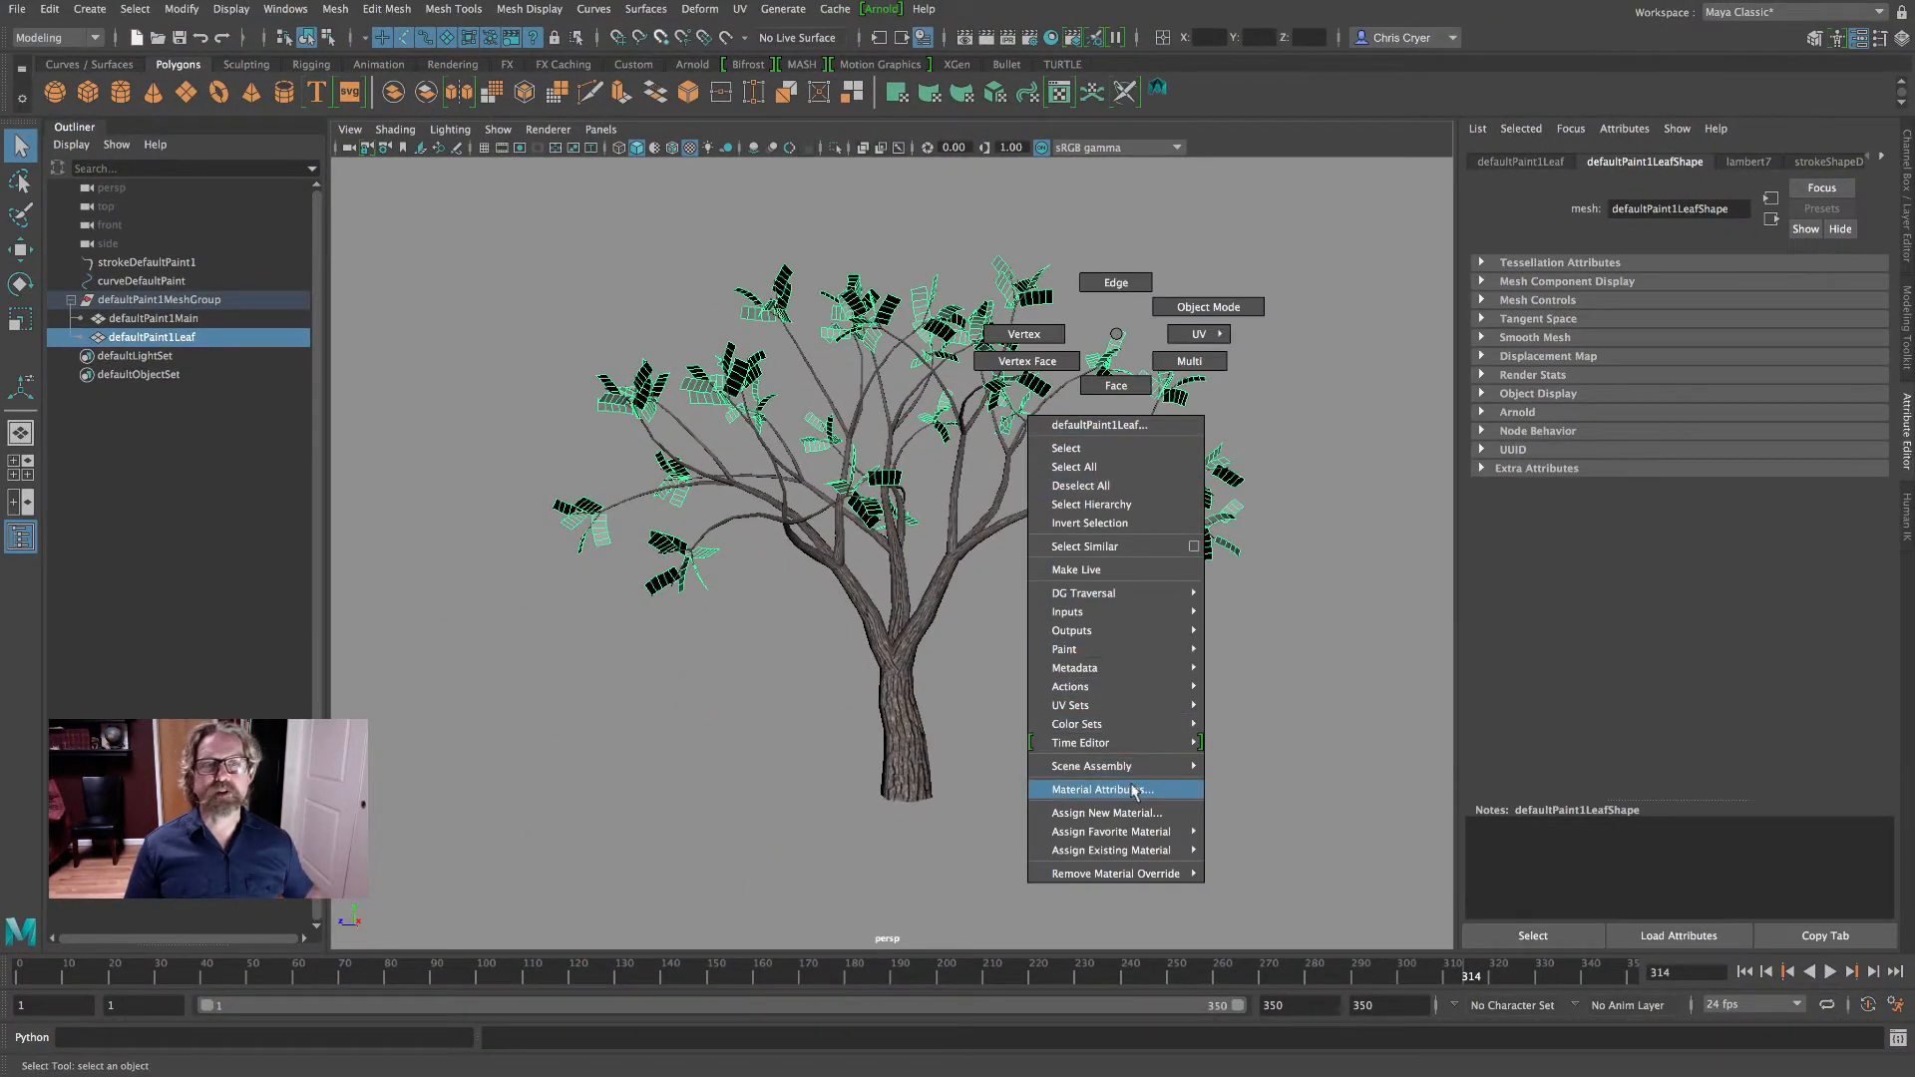
left_click(1133, 789)
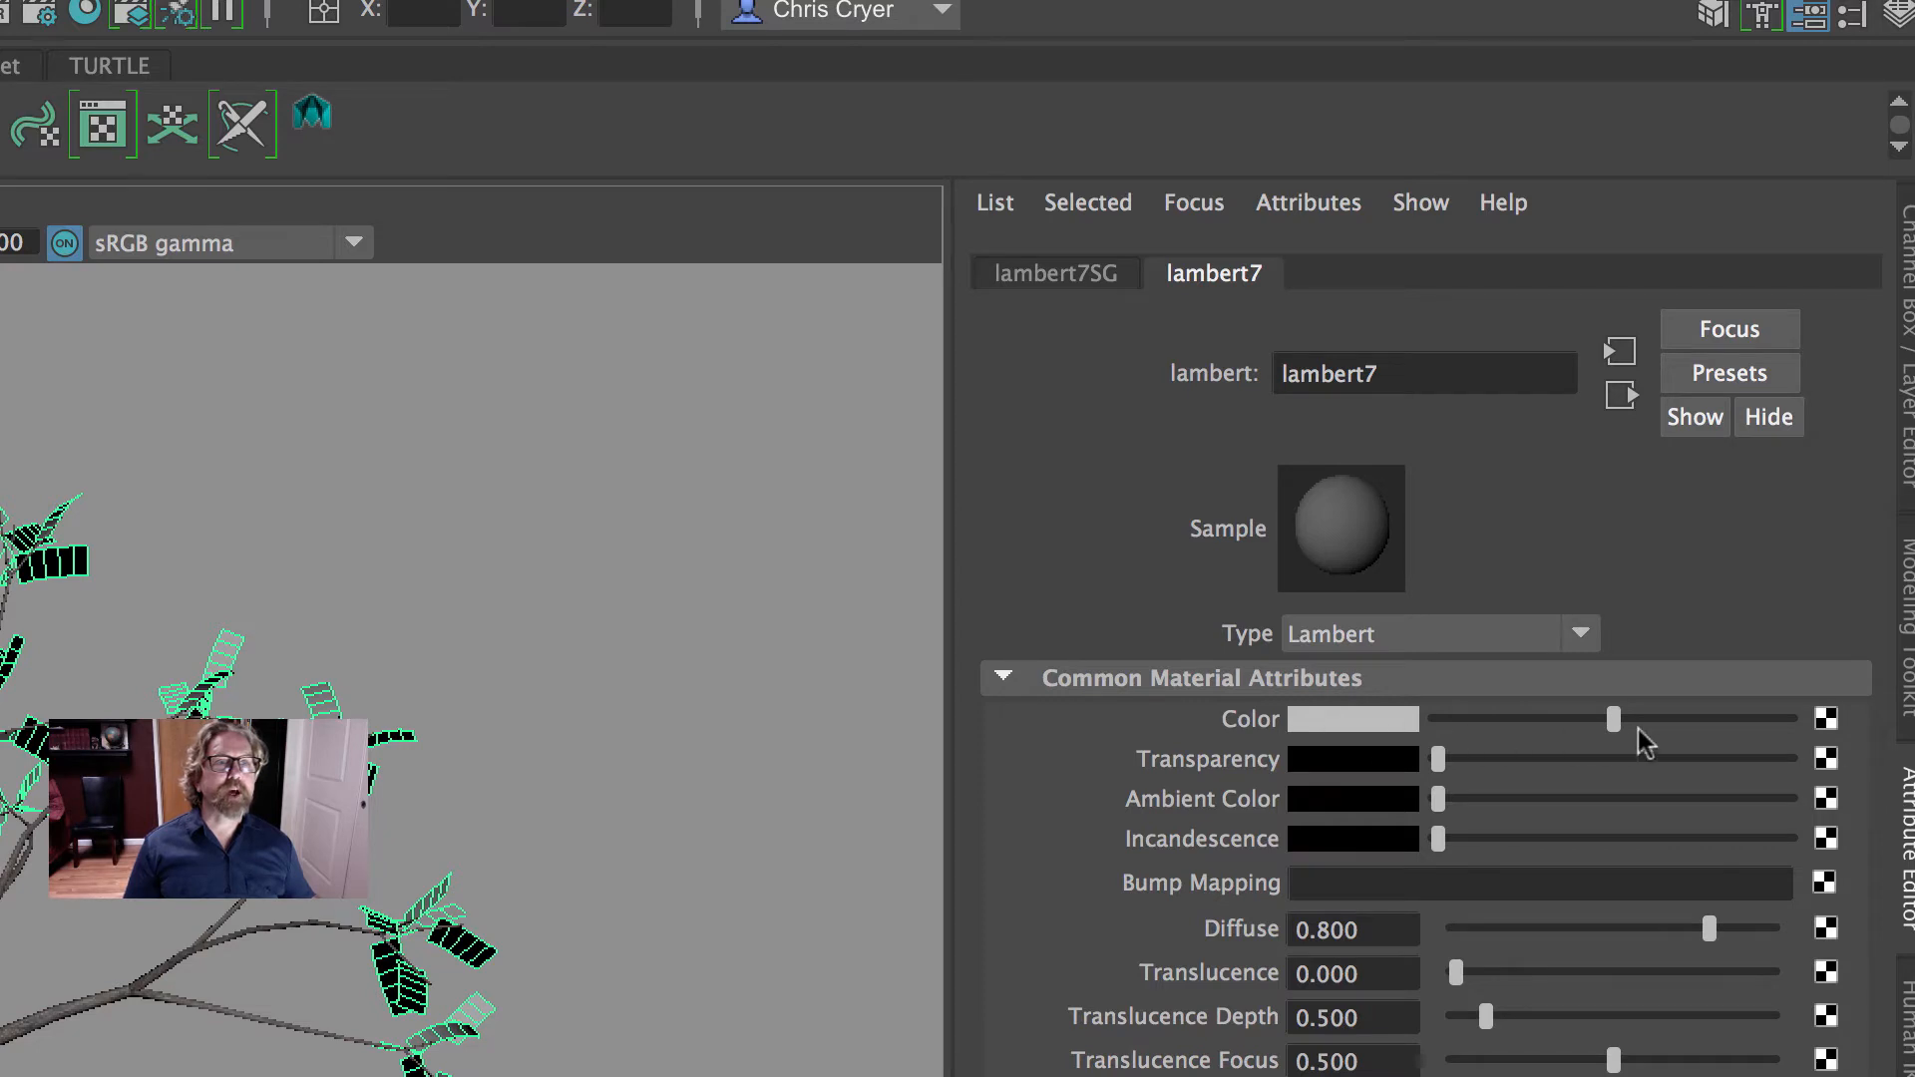
left_click(1826, 720)
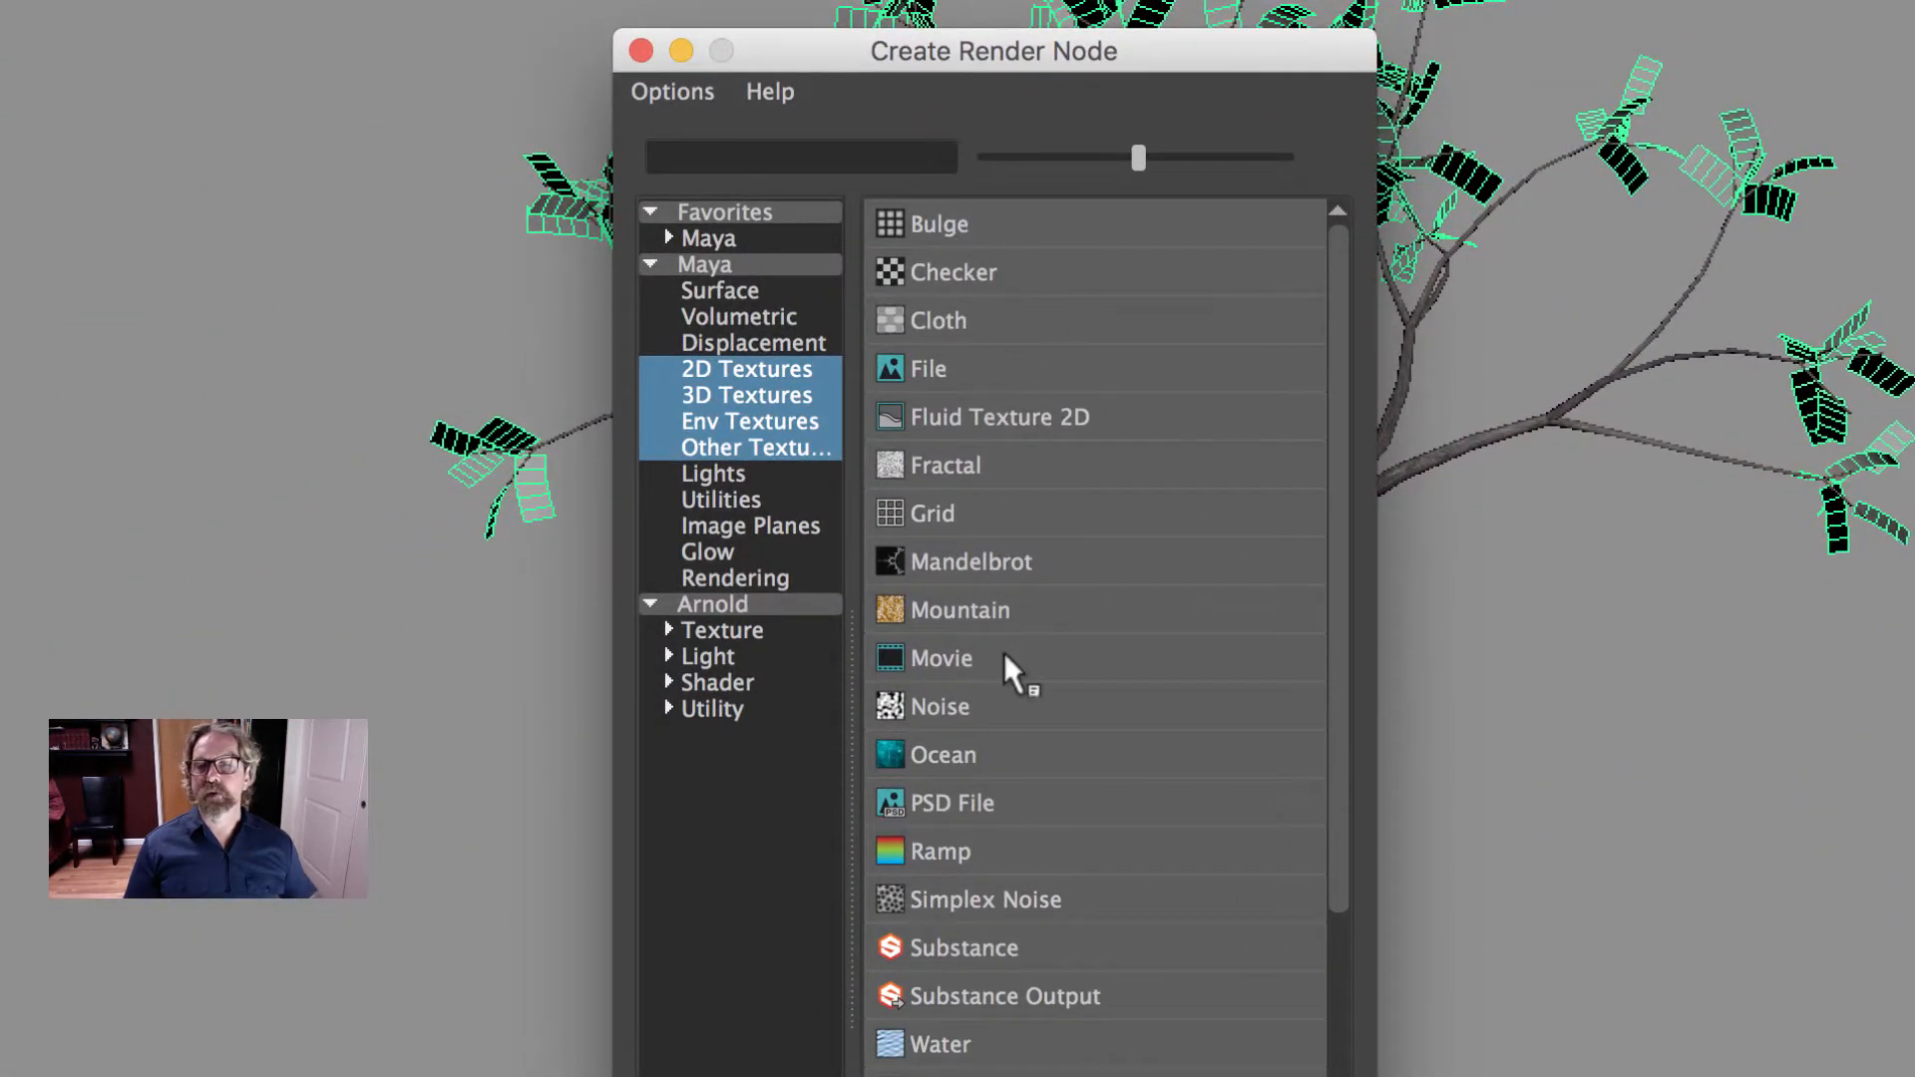
left_click(932, 368)
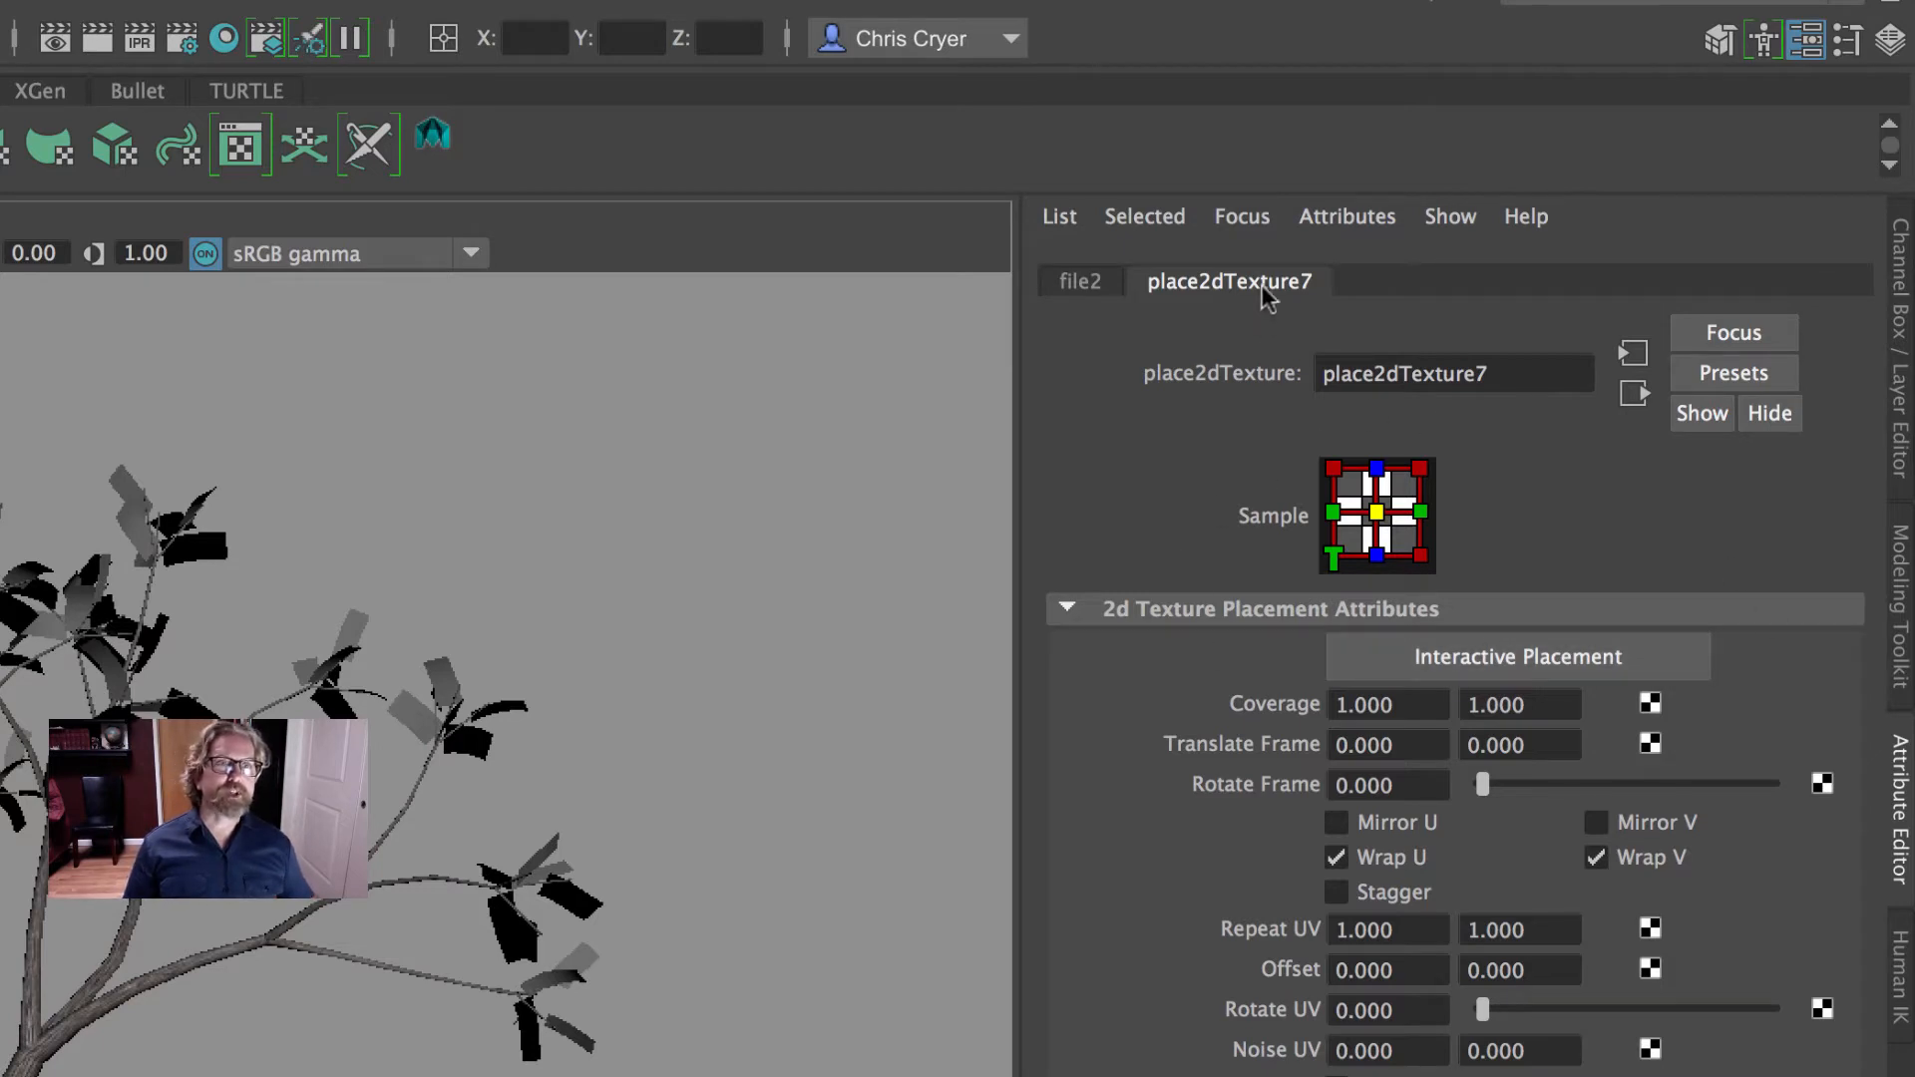
- Load leaf.psd from the Desktop as the image of the leaf material's file texture
left_click(1077, 285)
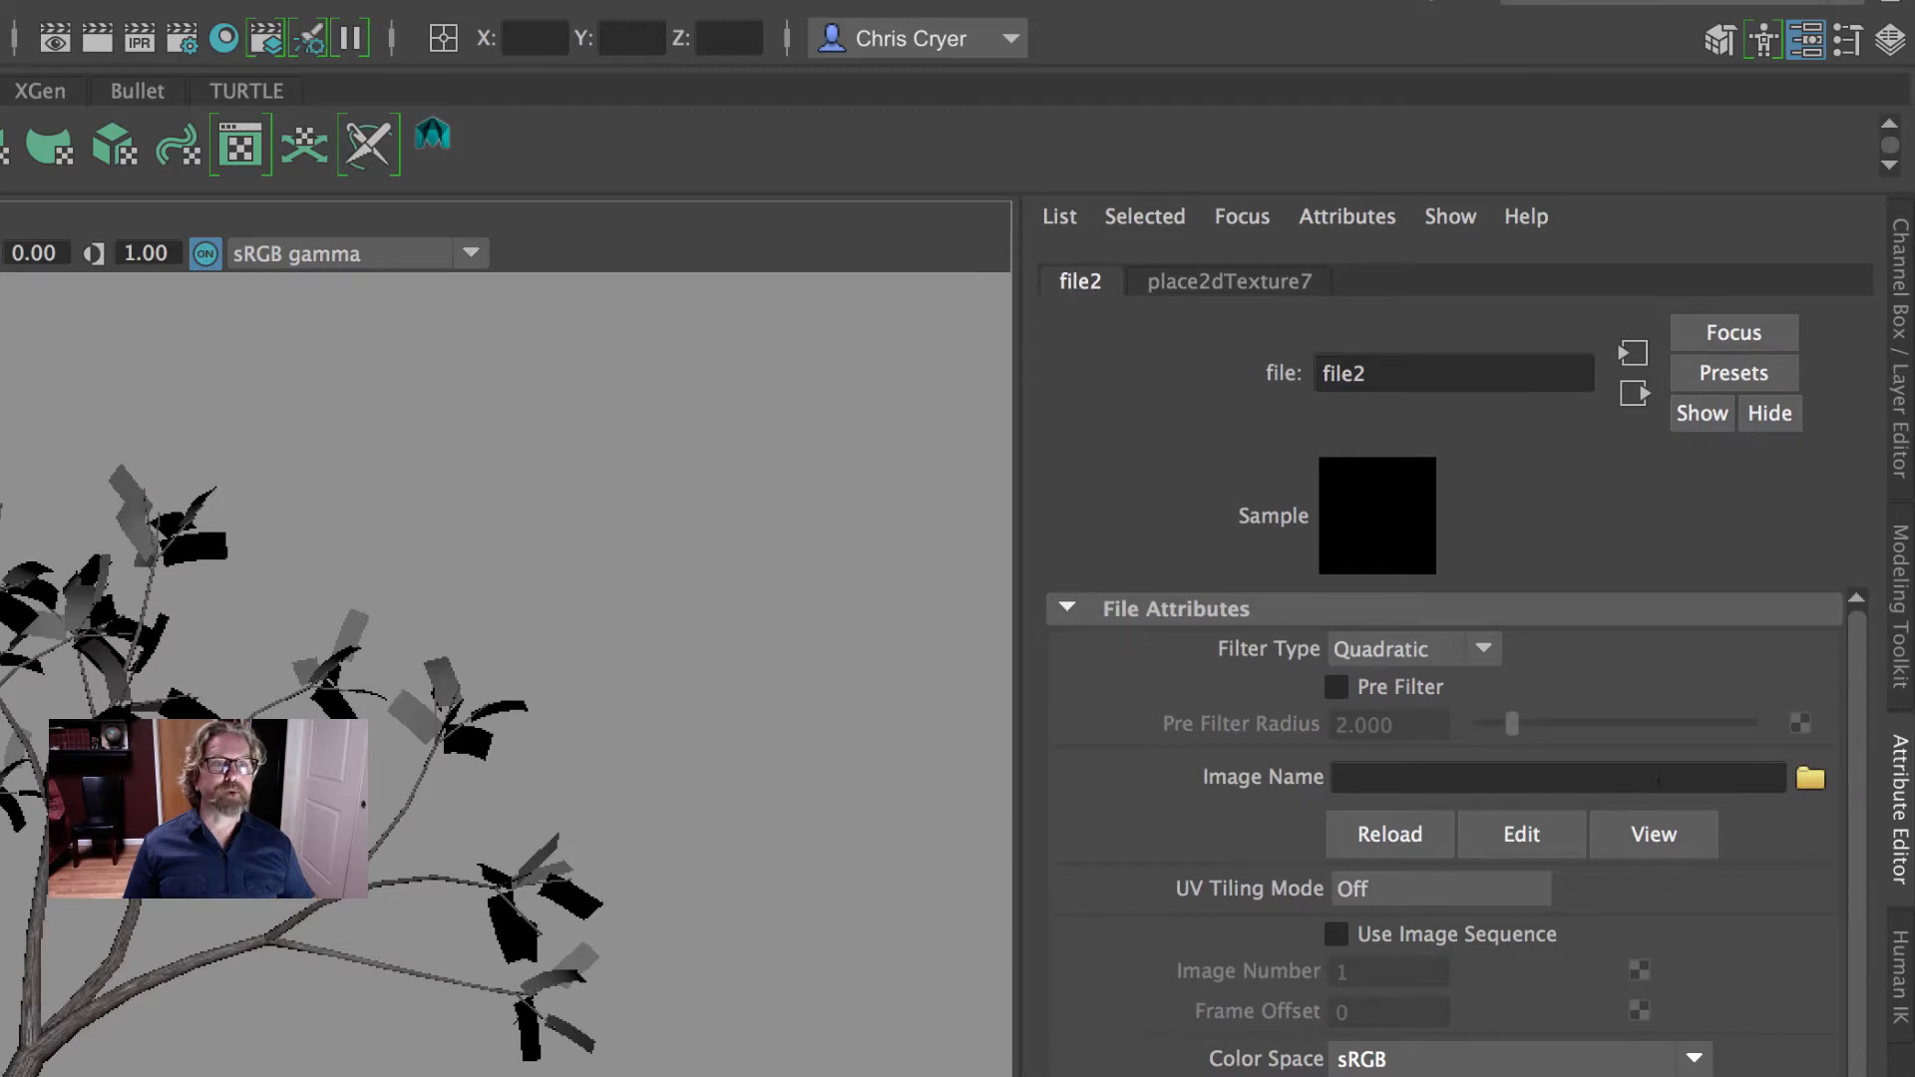
left_click(1810, 778)
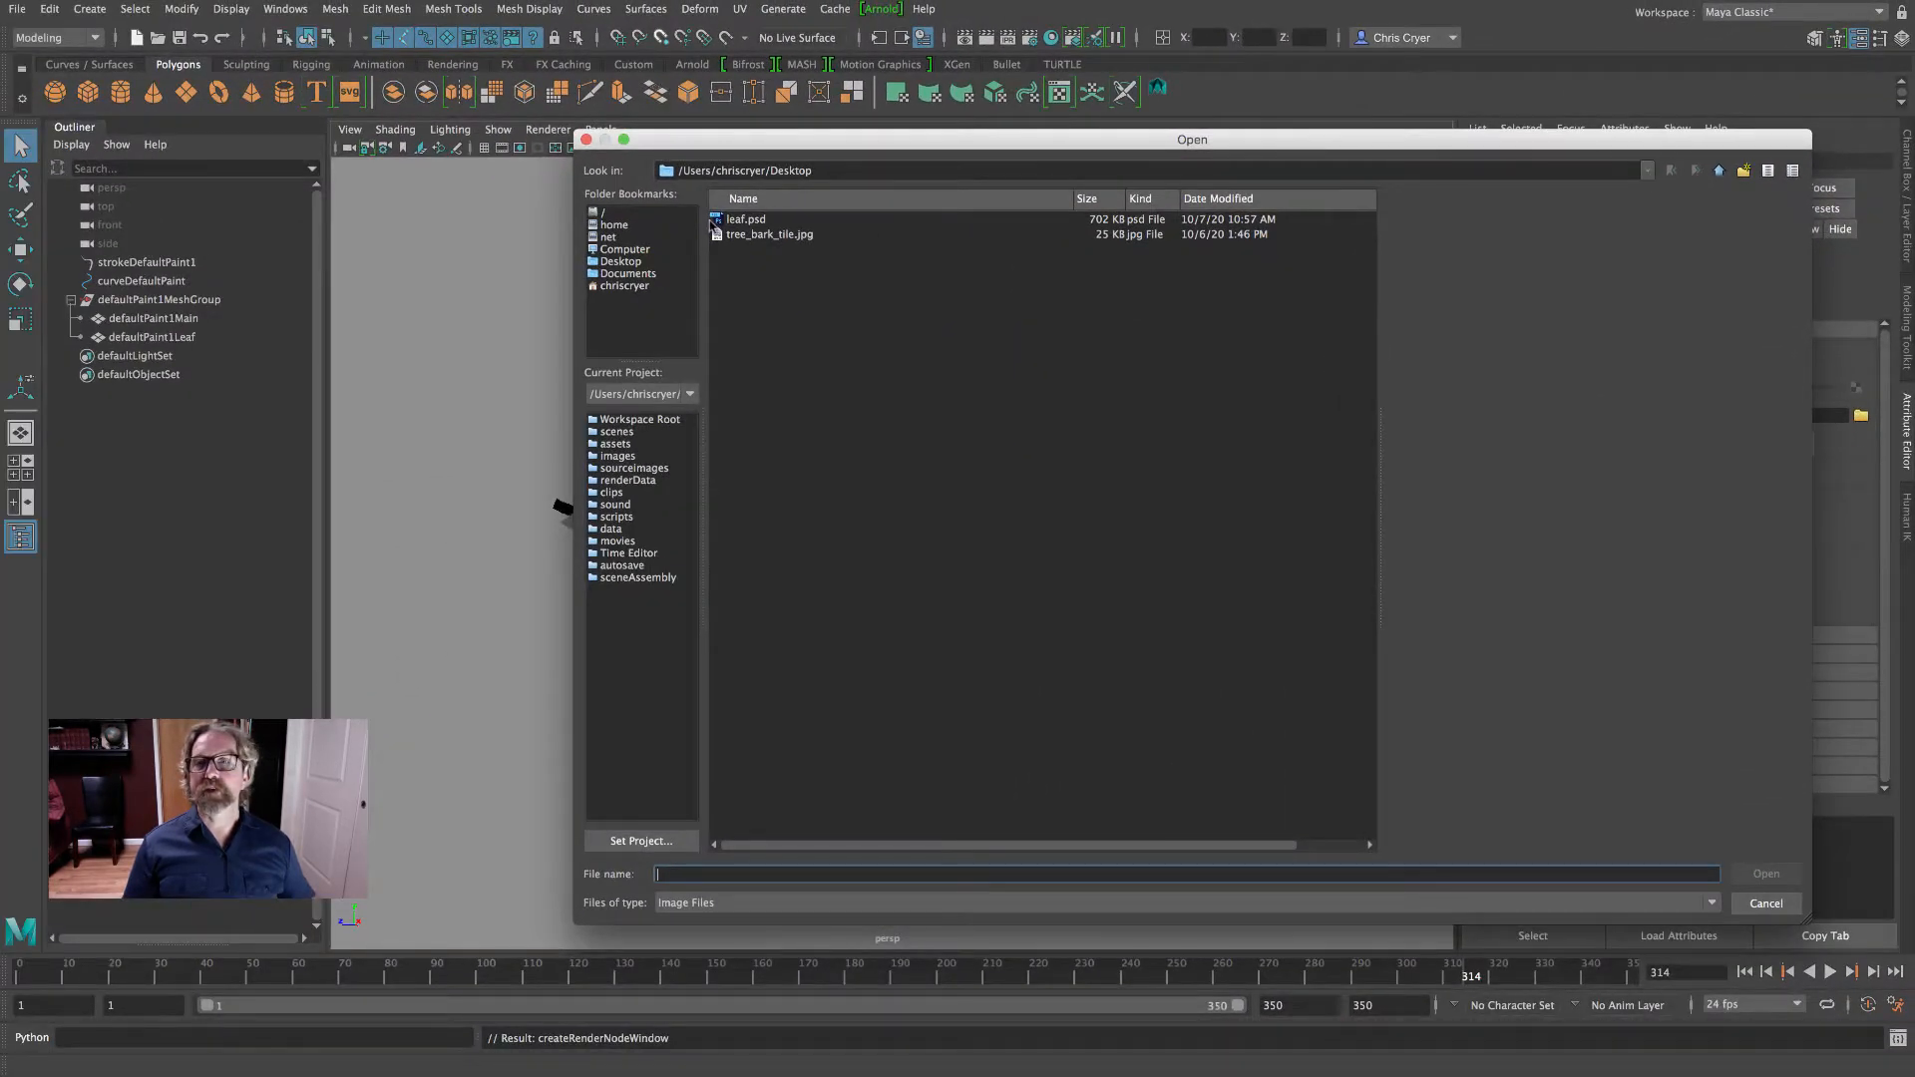
left_click(743, 220)
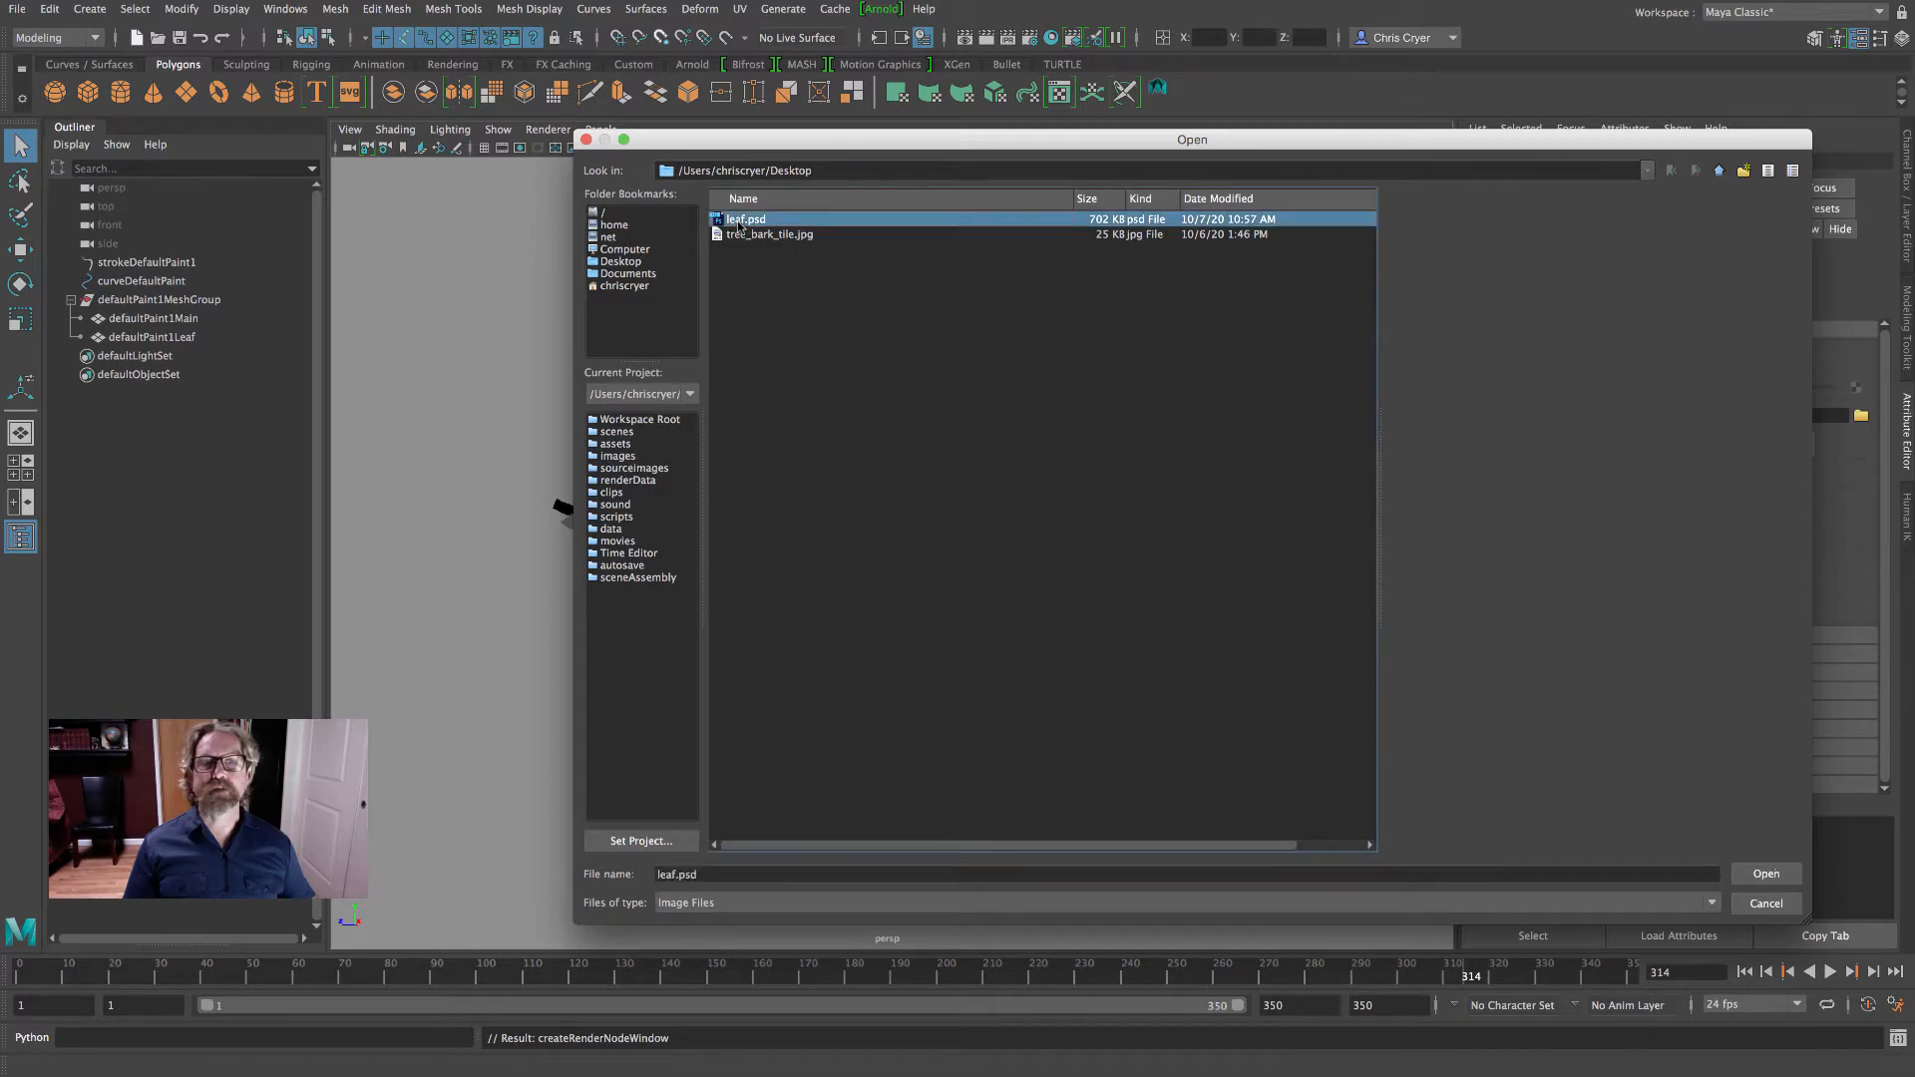
left_click(1766, 873)
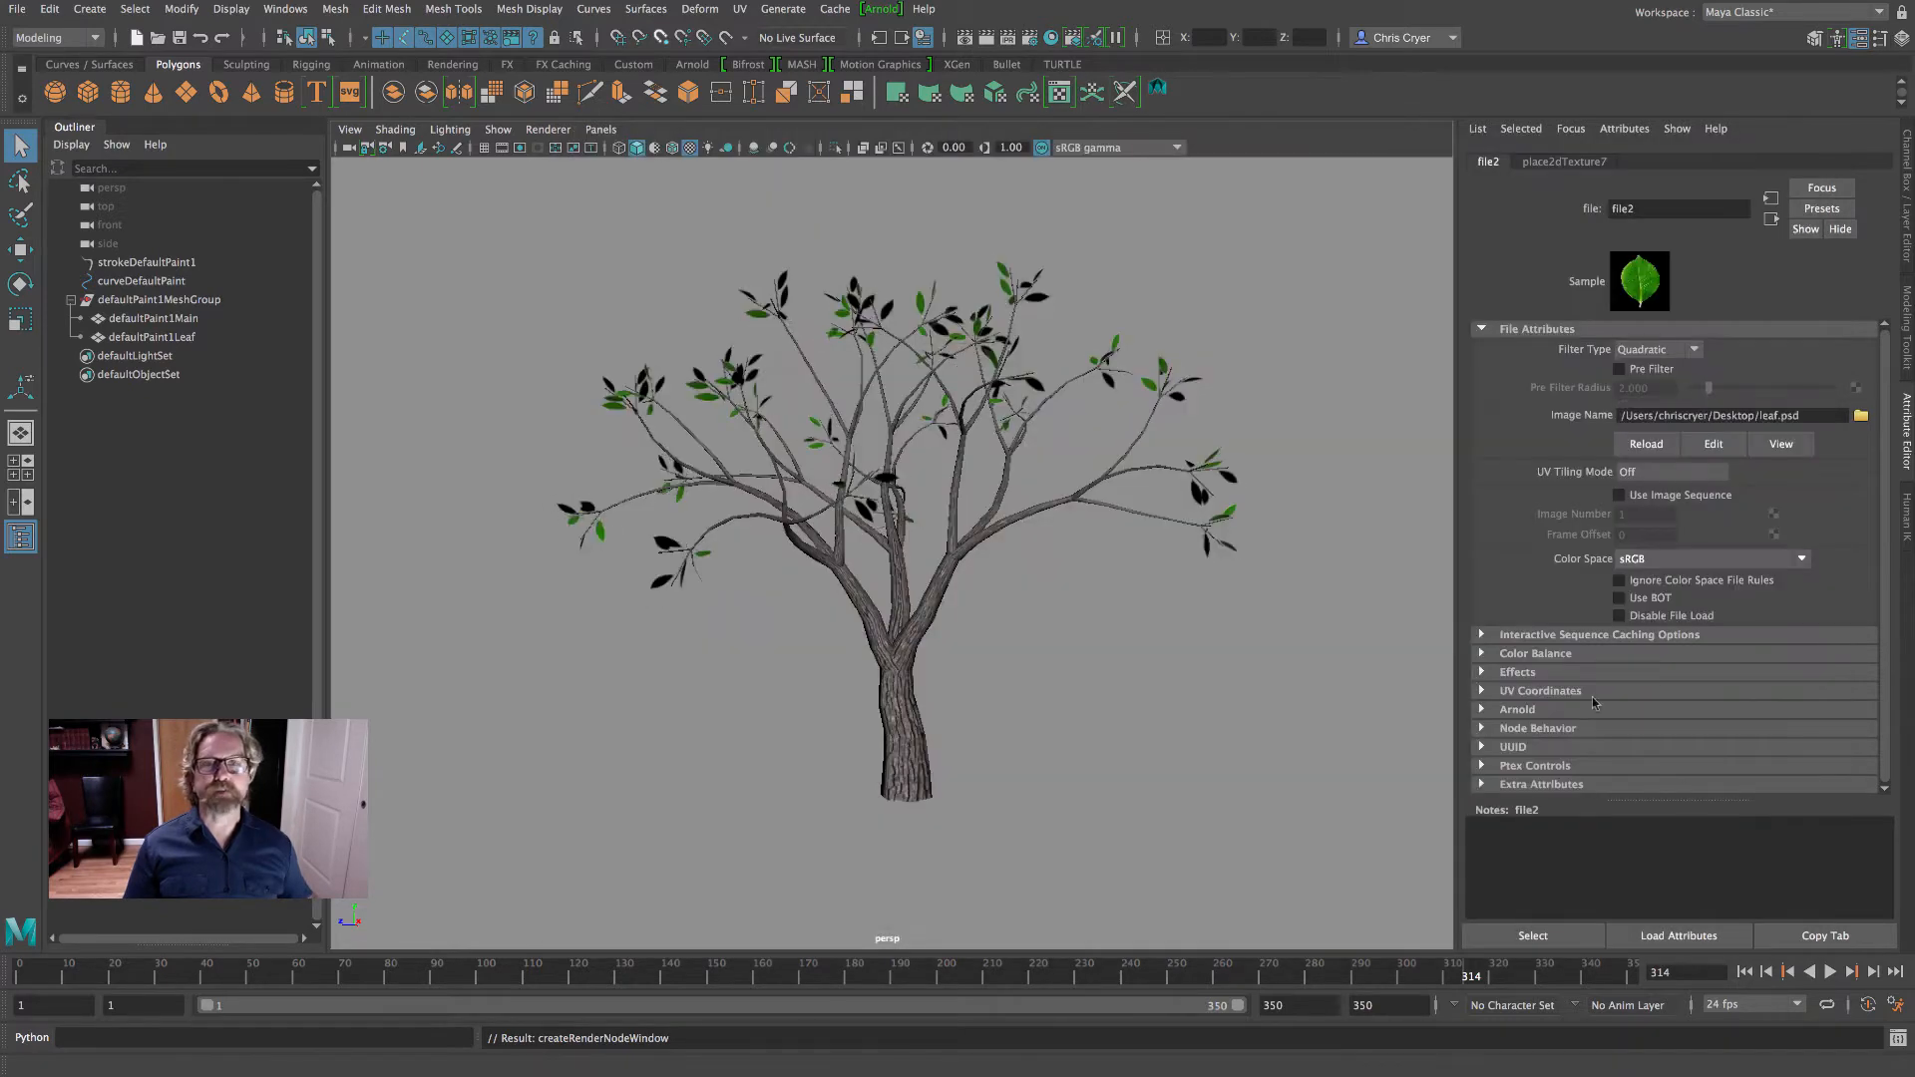
- Render a close view of the leafy branches with Maya Software, examine the leaf texture, and close the render
scroll(1351, 374, "up", 5)
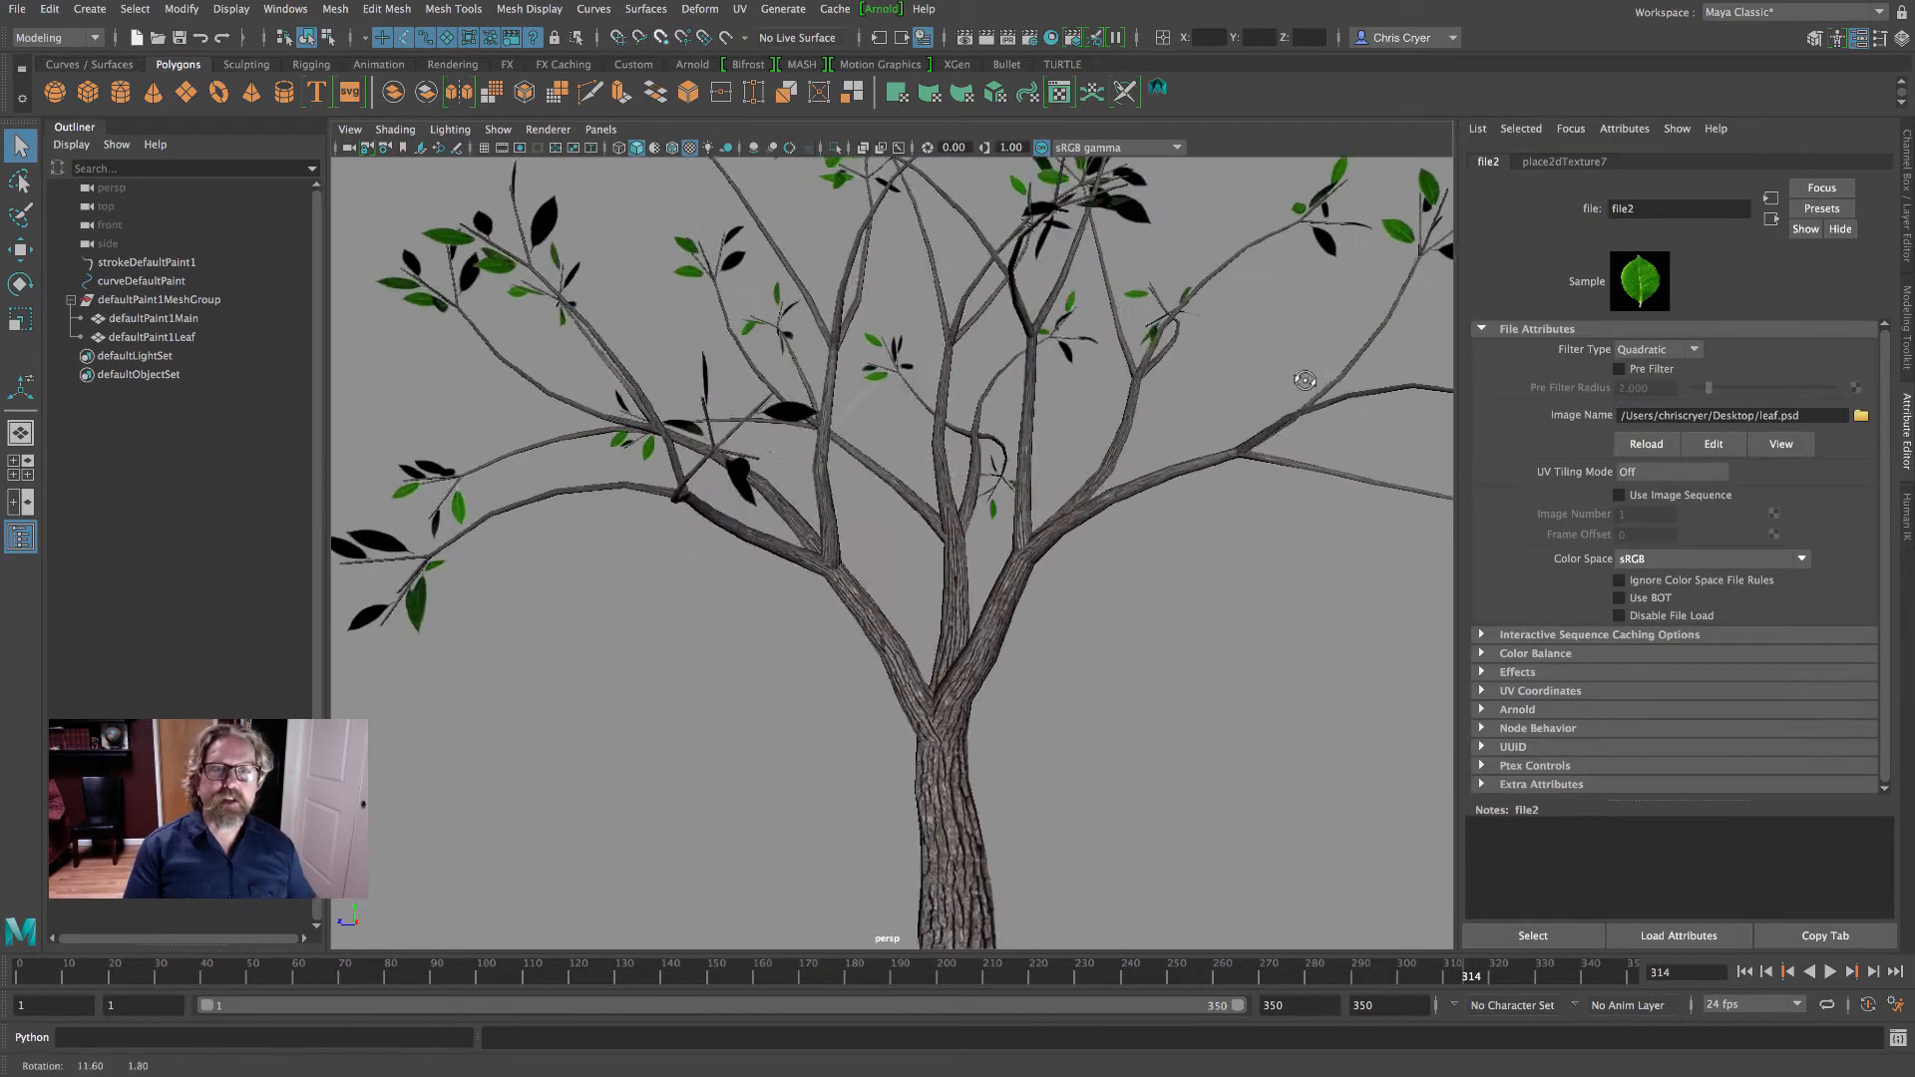
left_click_drag(1336, 373, 1331, 454, "alt")
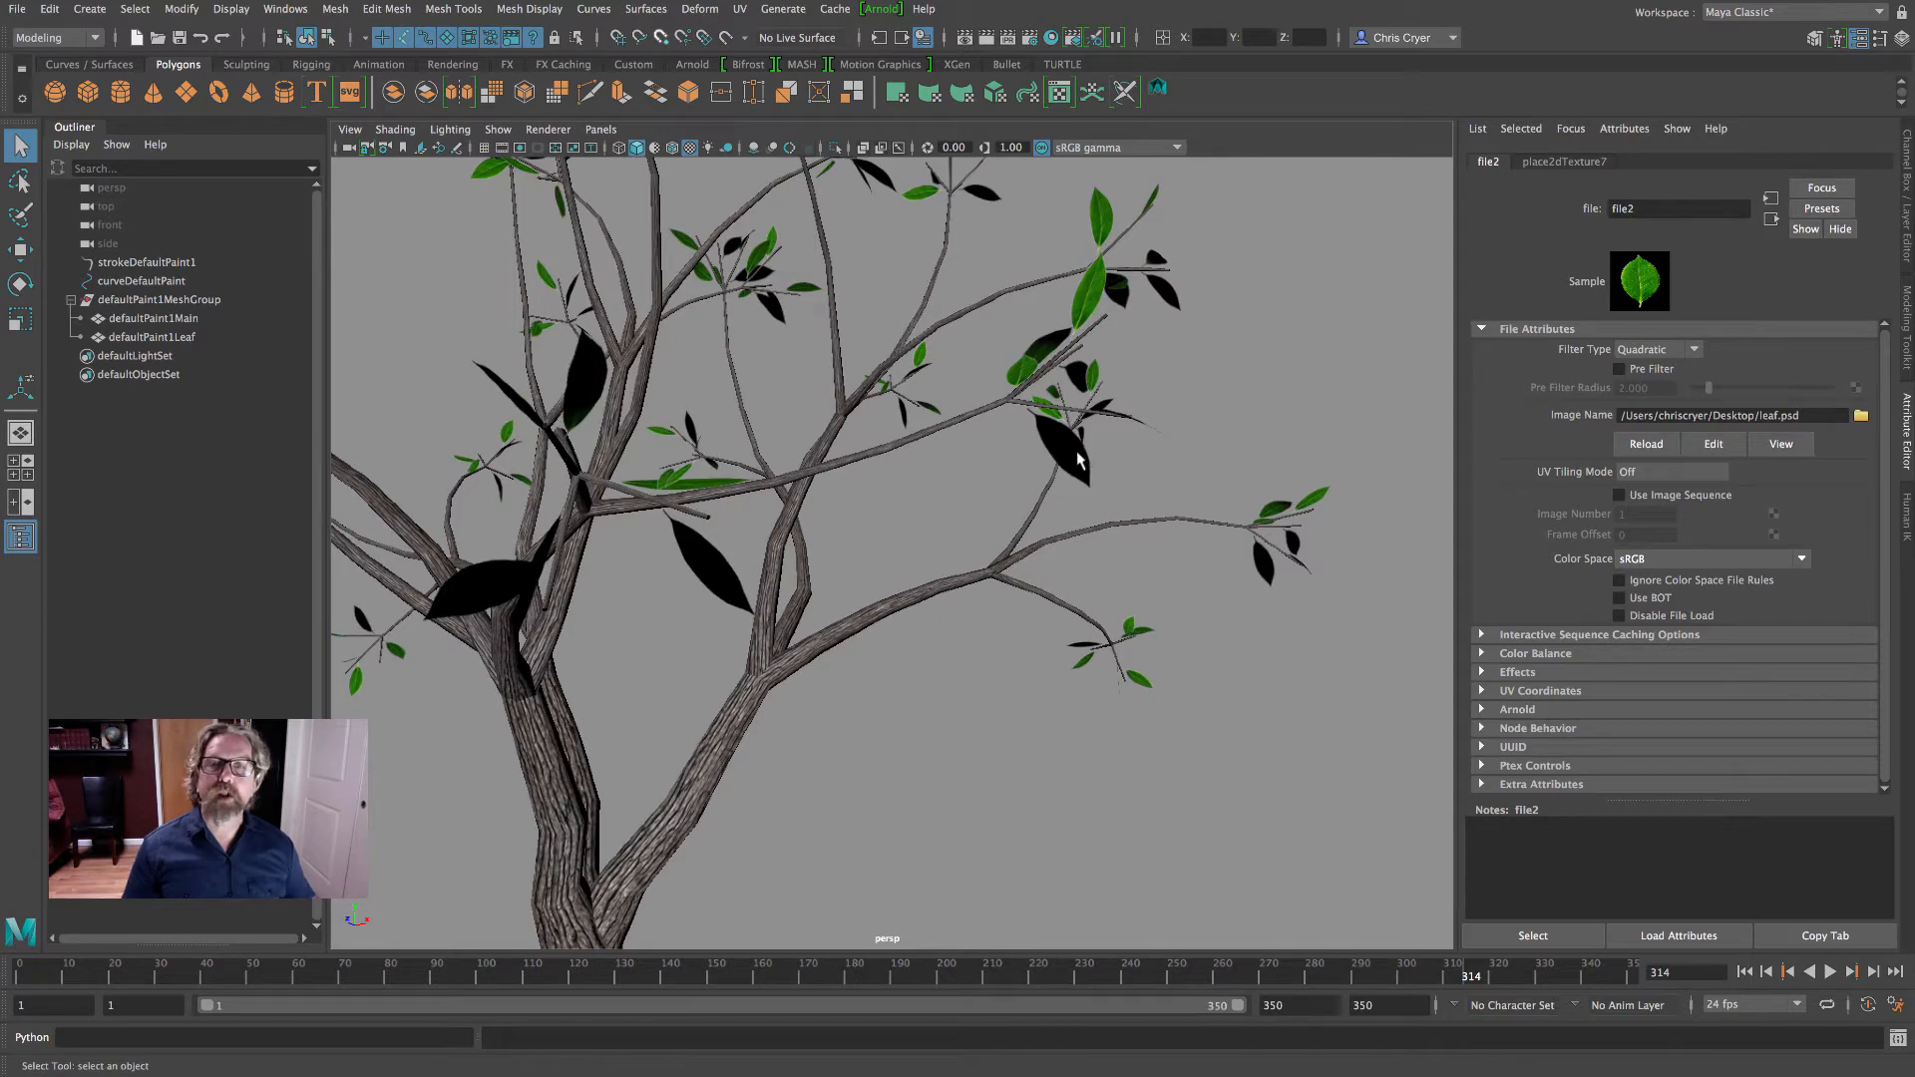
left_click(987, 37)
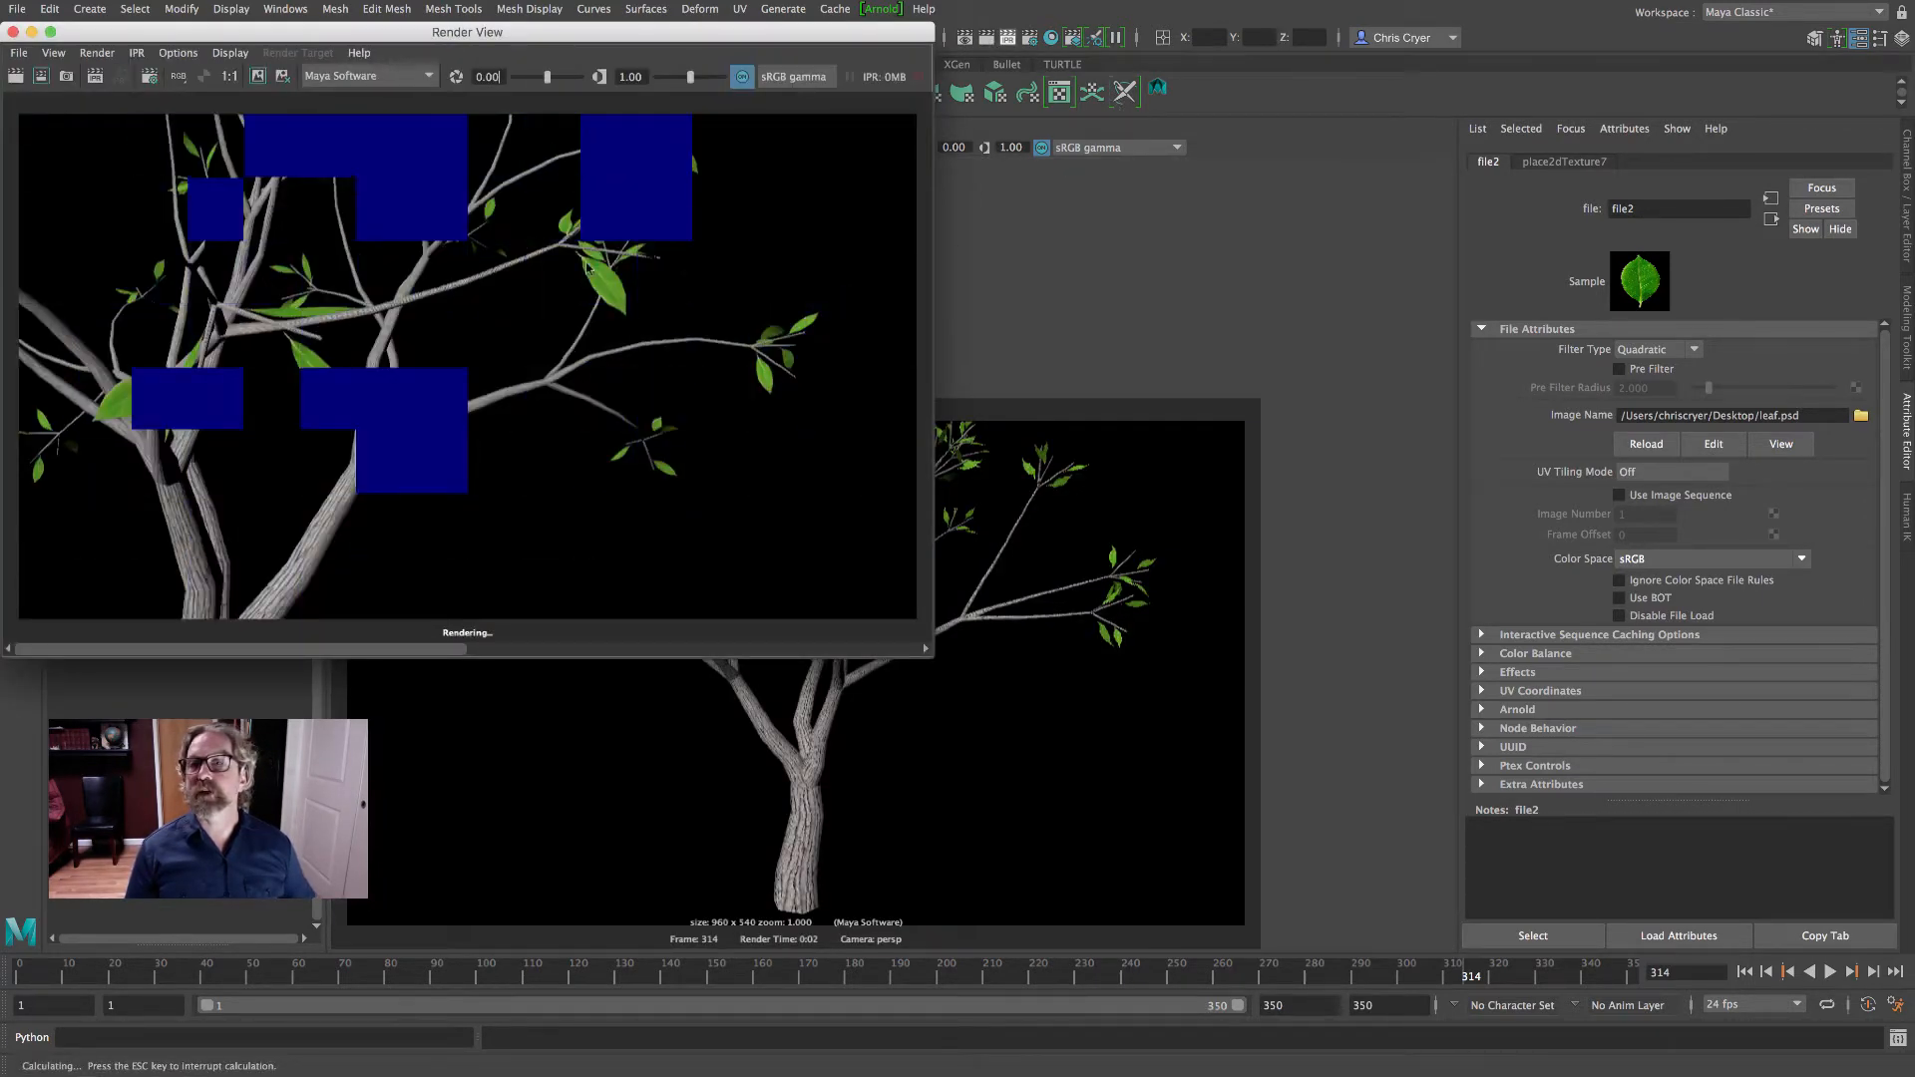
left_click_drag(777, 33, 666, 192)
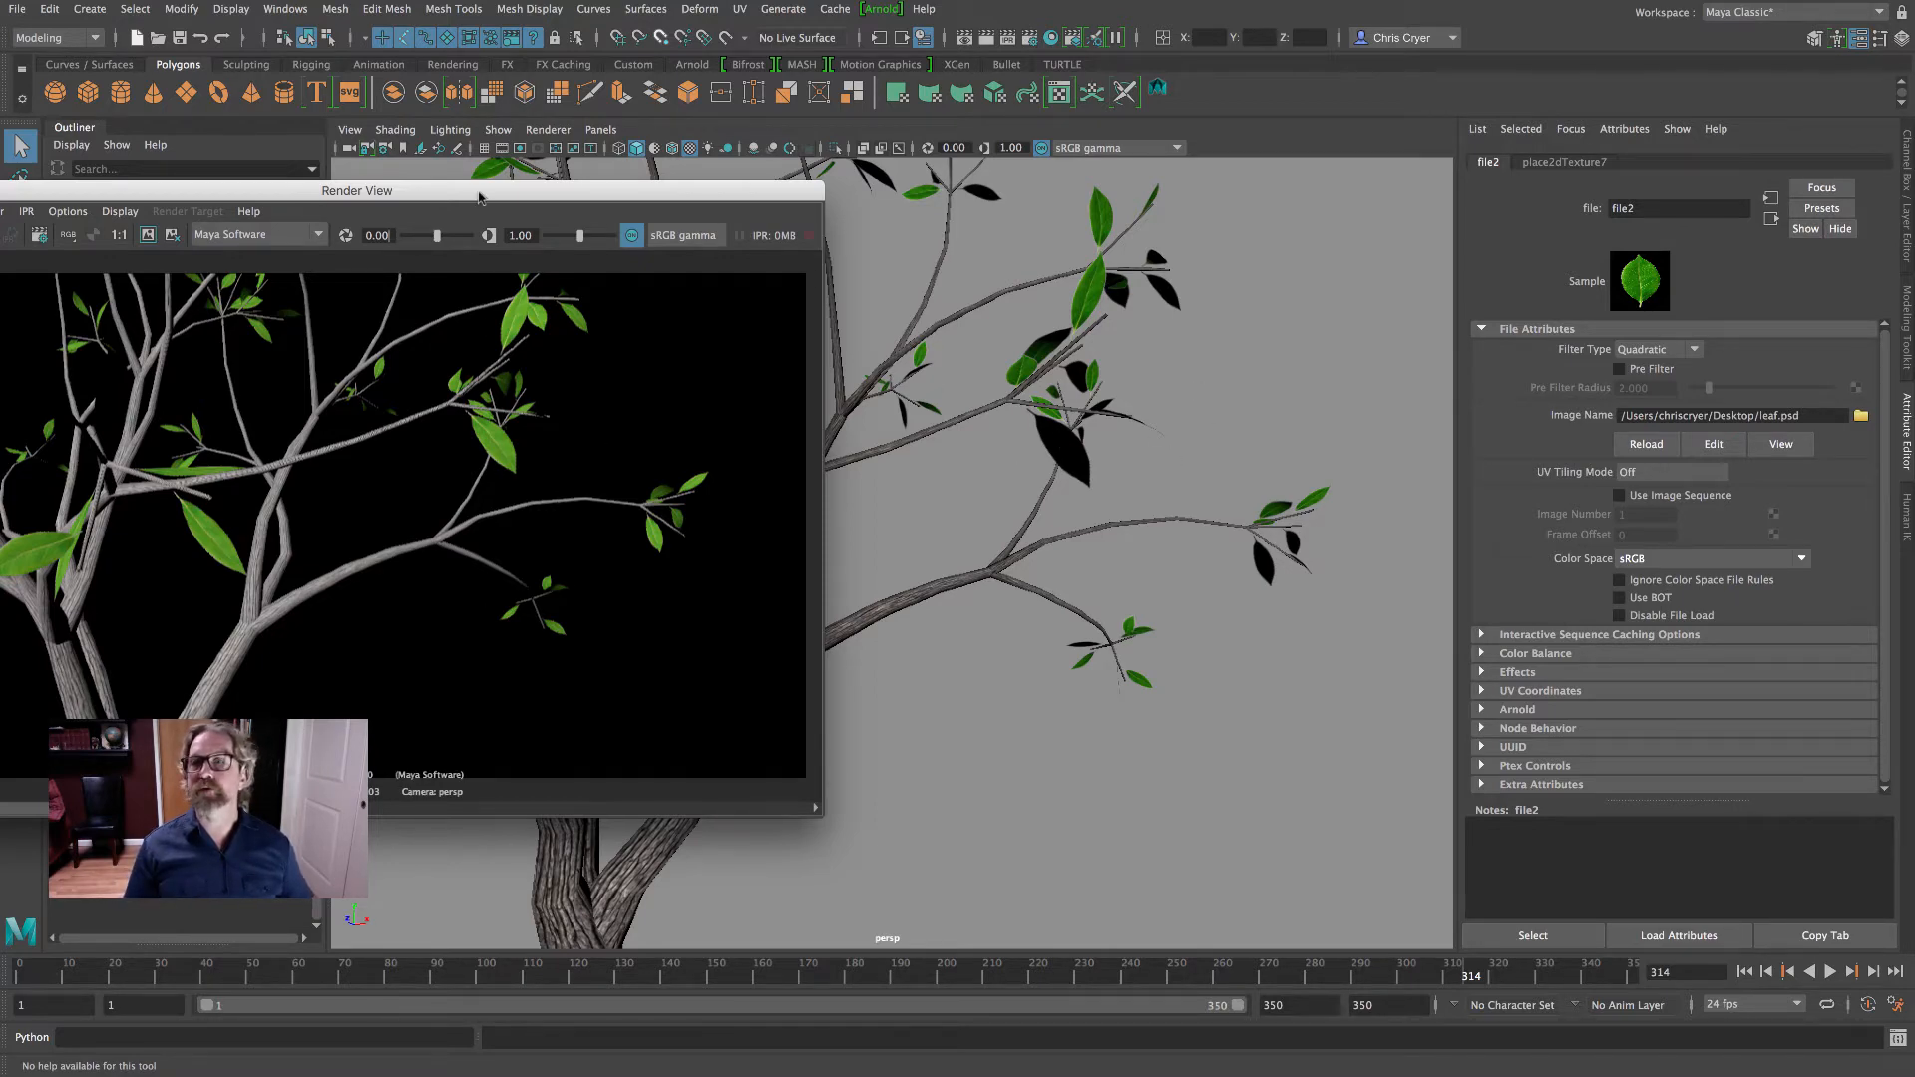
left_click_drag(478, 198, 1196, 161)
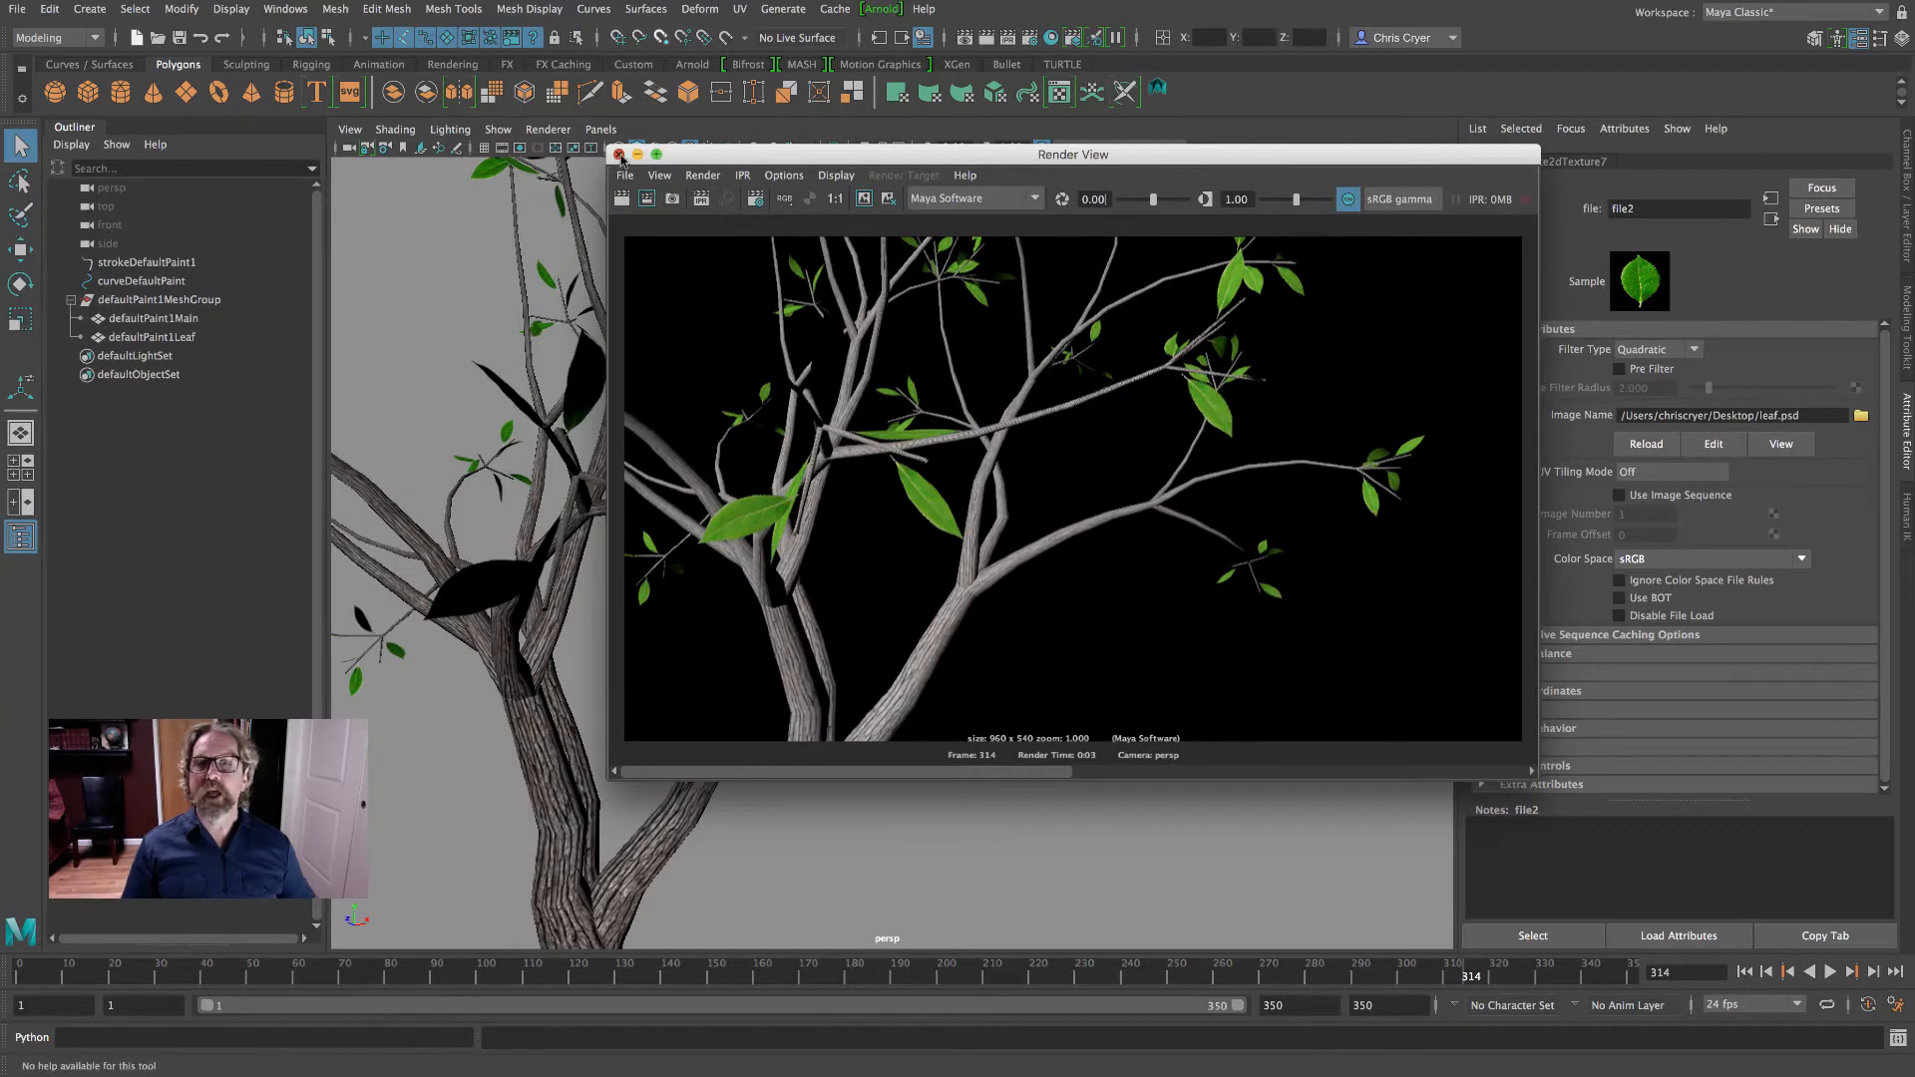
left_click(618, 155)
scroll(1074, 468, "down", 10)
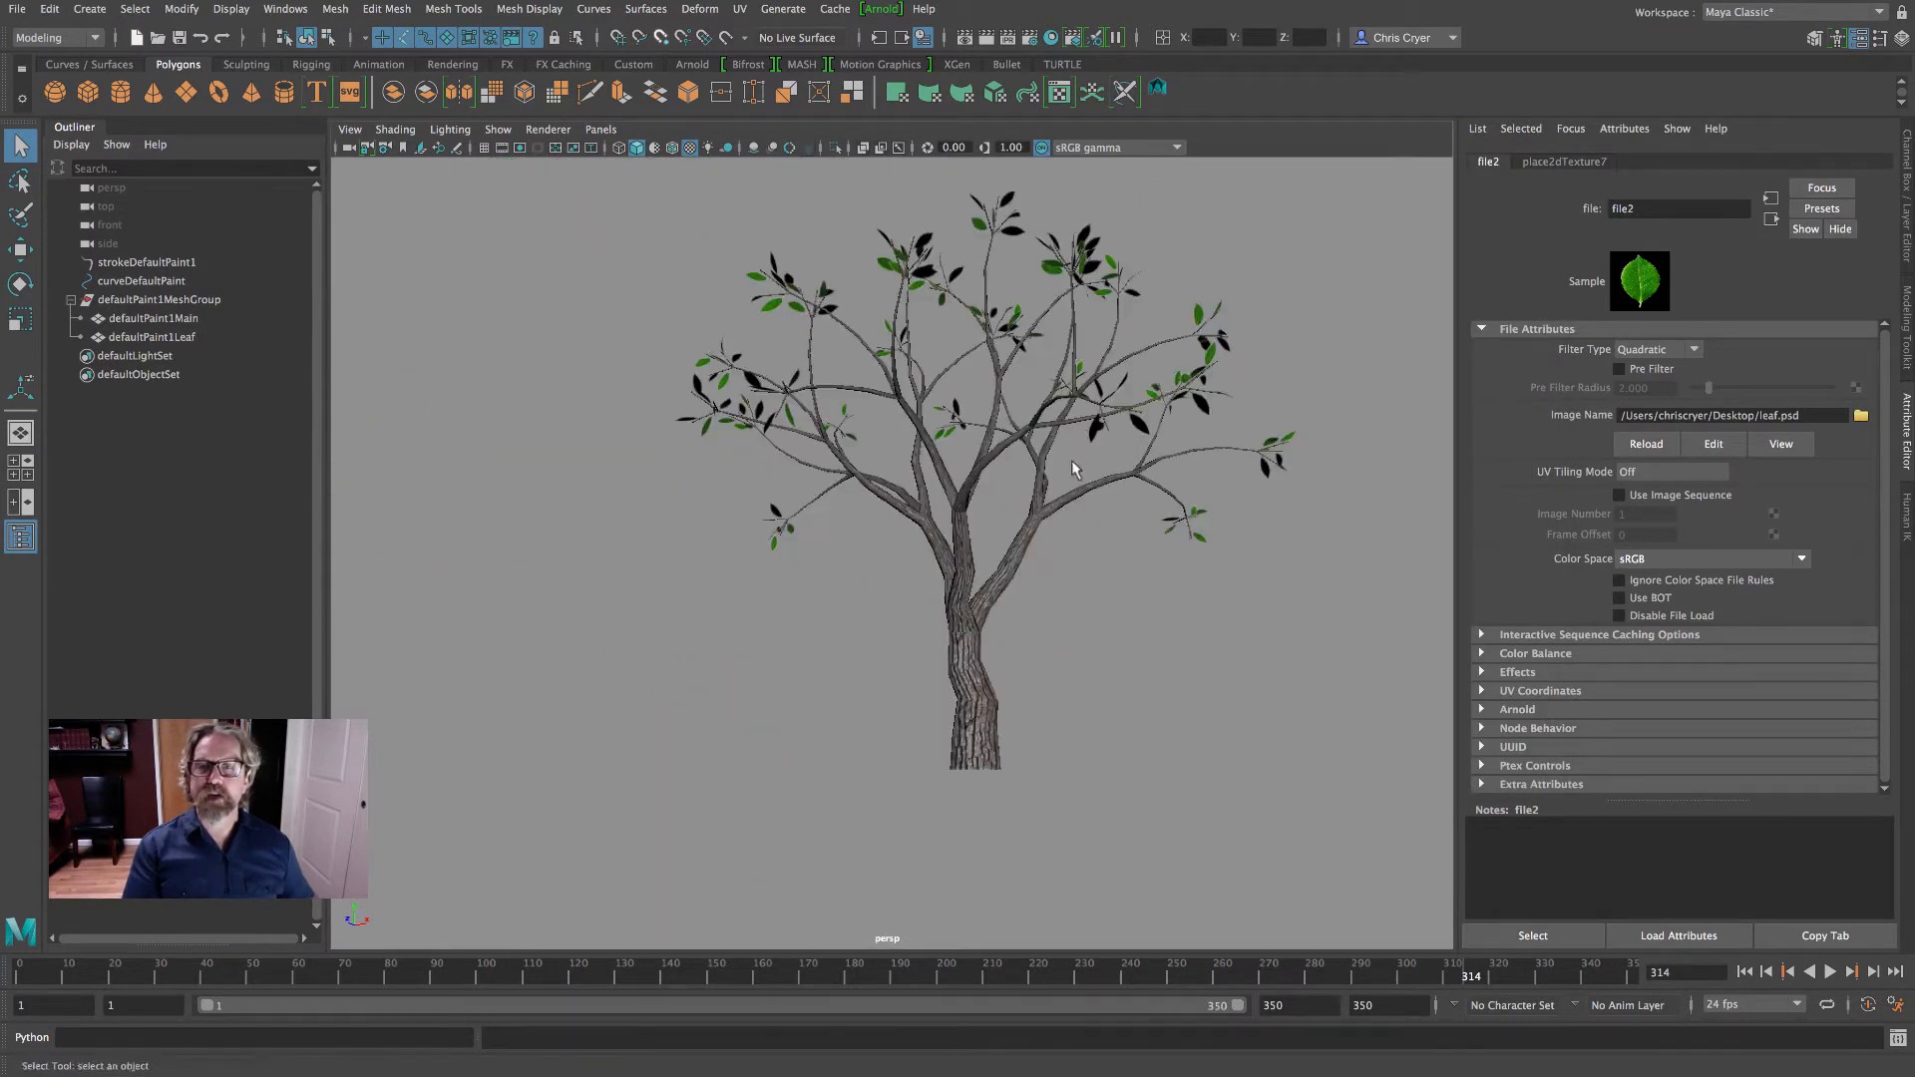
left_click_drag(1074, 469, 1004, 526, "alt")
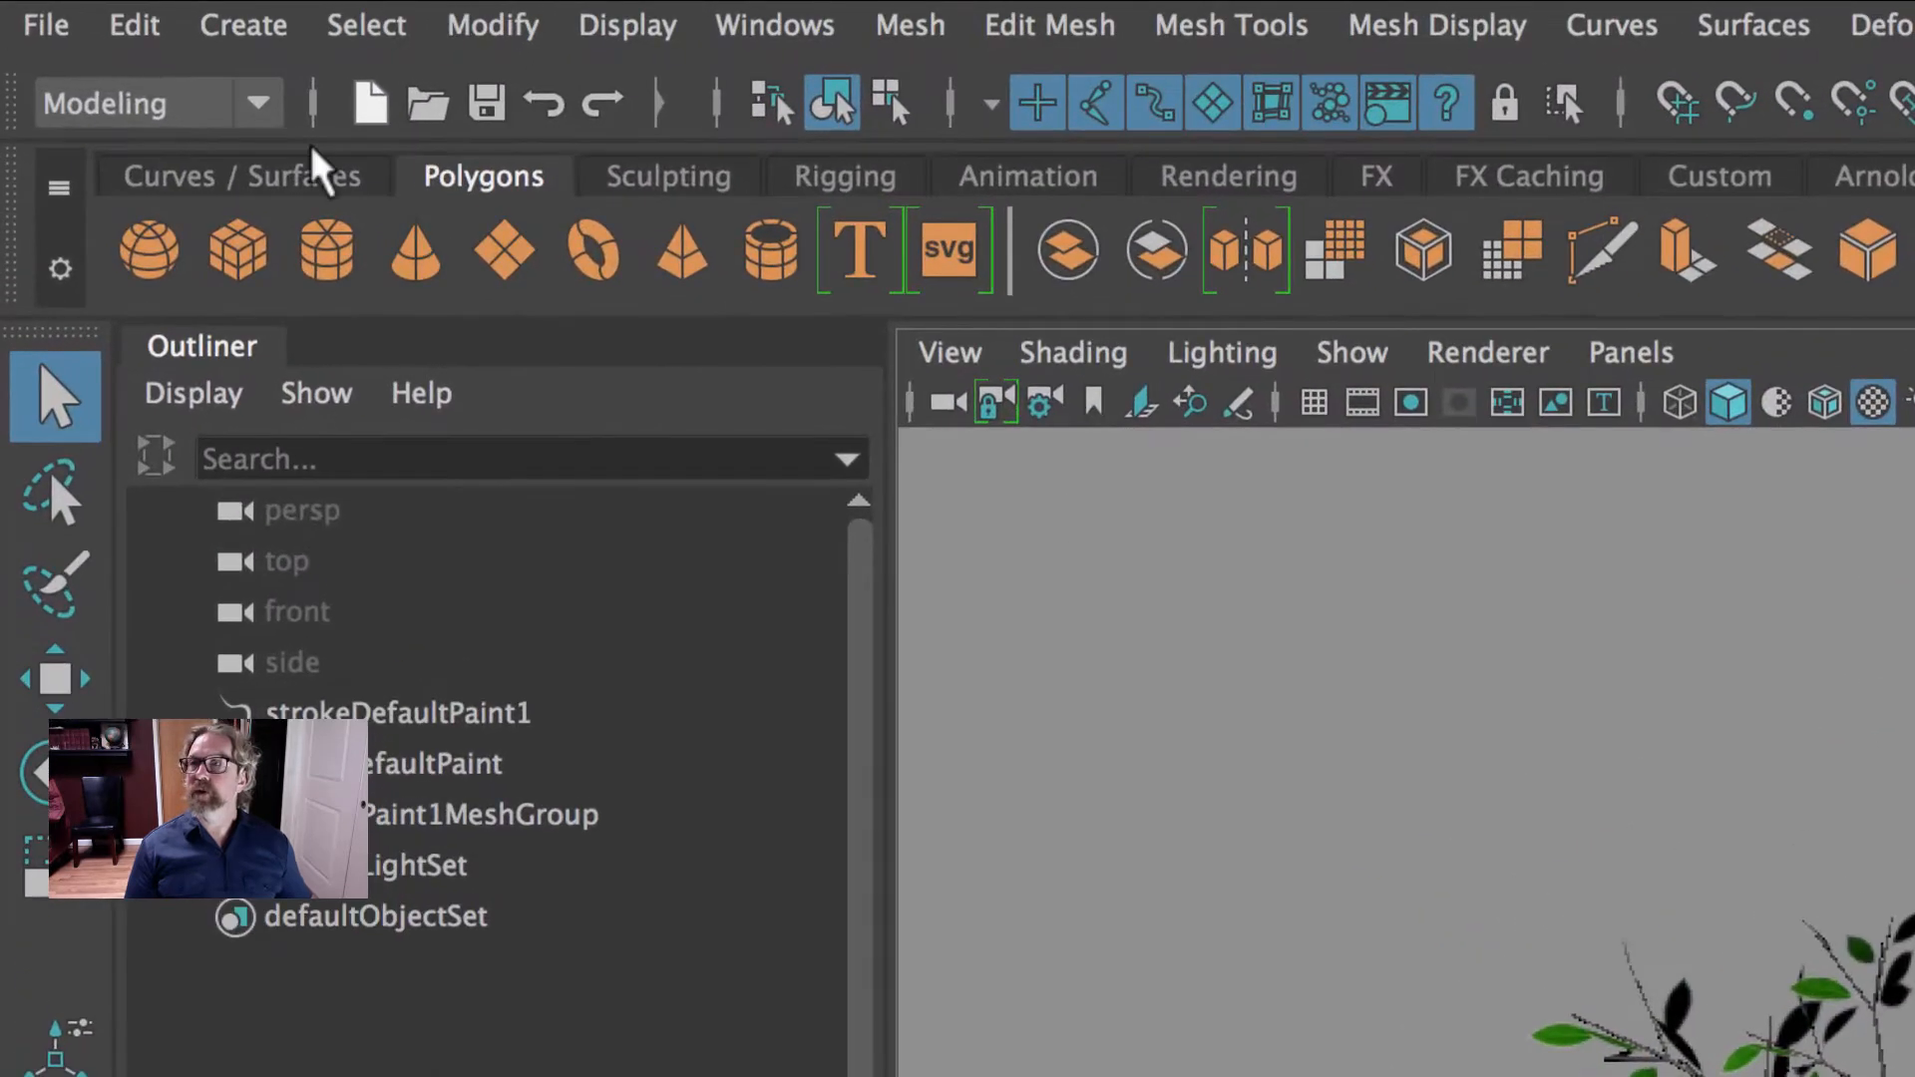
- Switch to the FX menu set and make the defaultPaint1Leaf mesh an nCloth object
left_click(43, 36)
left_click(128, 310)
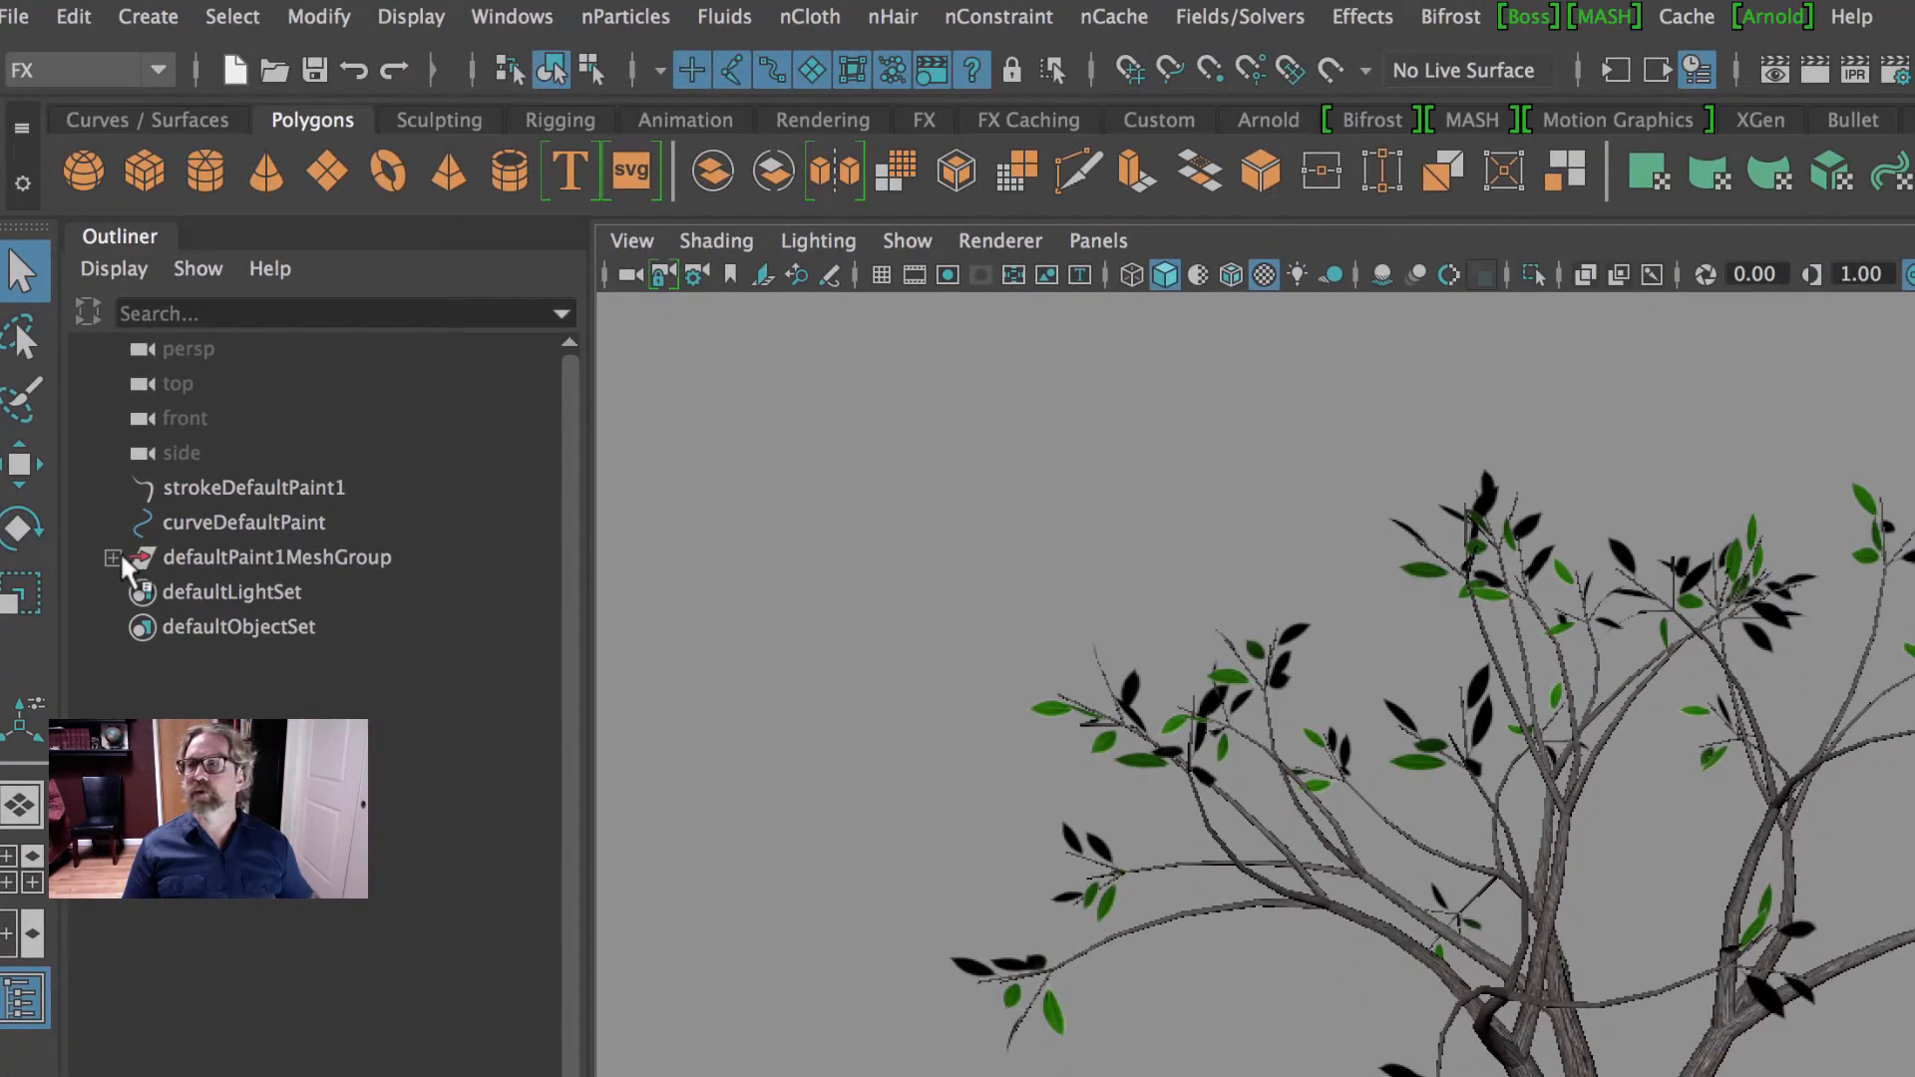
left_click(113, 558)
left_click(271, 626)
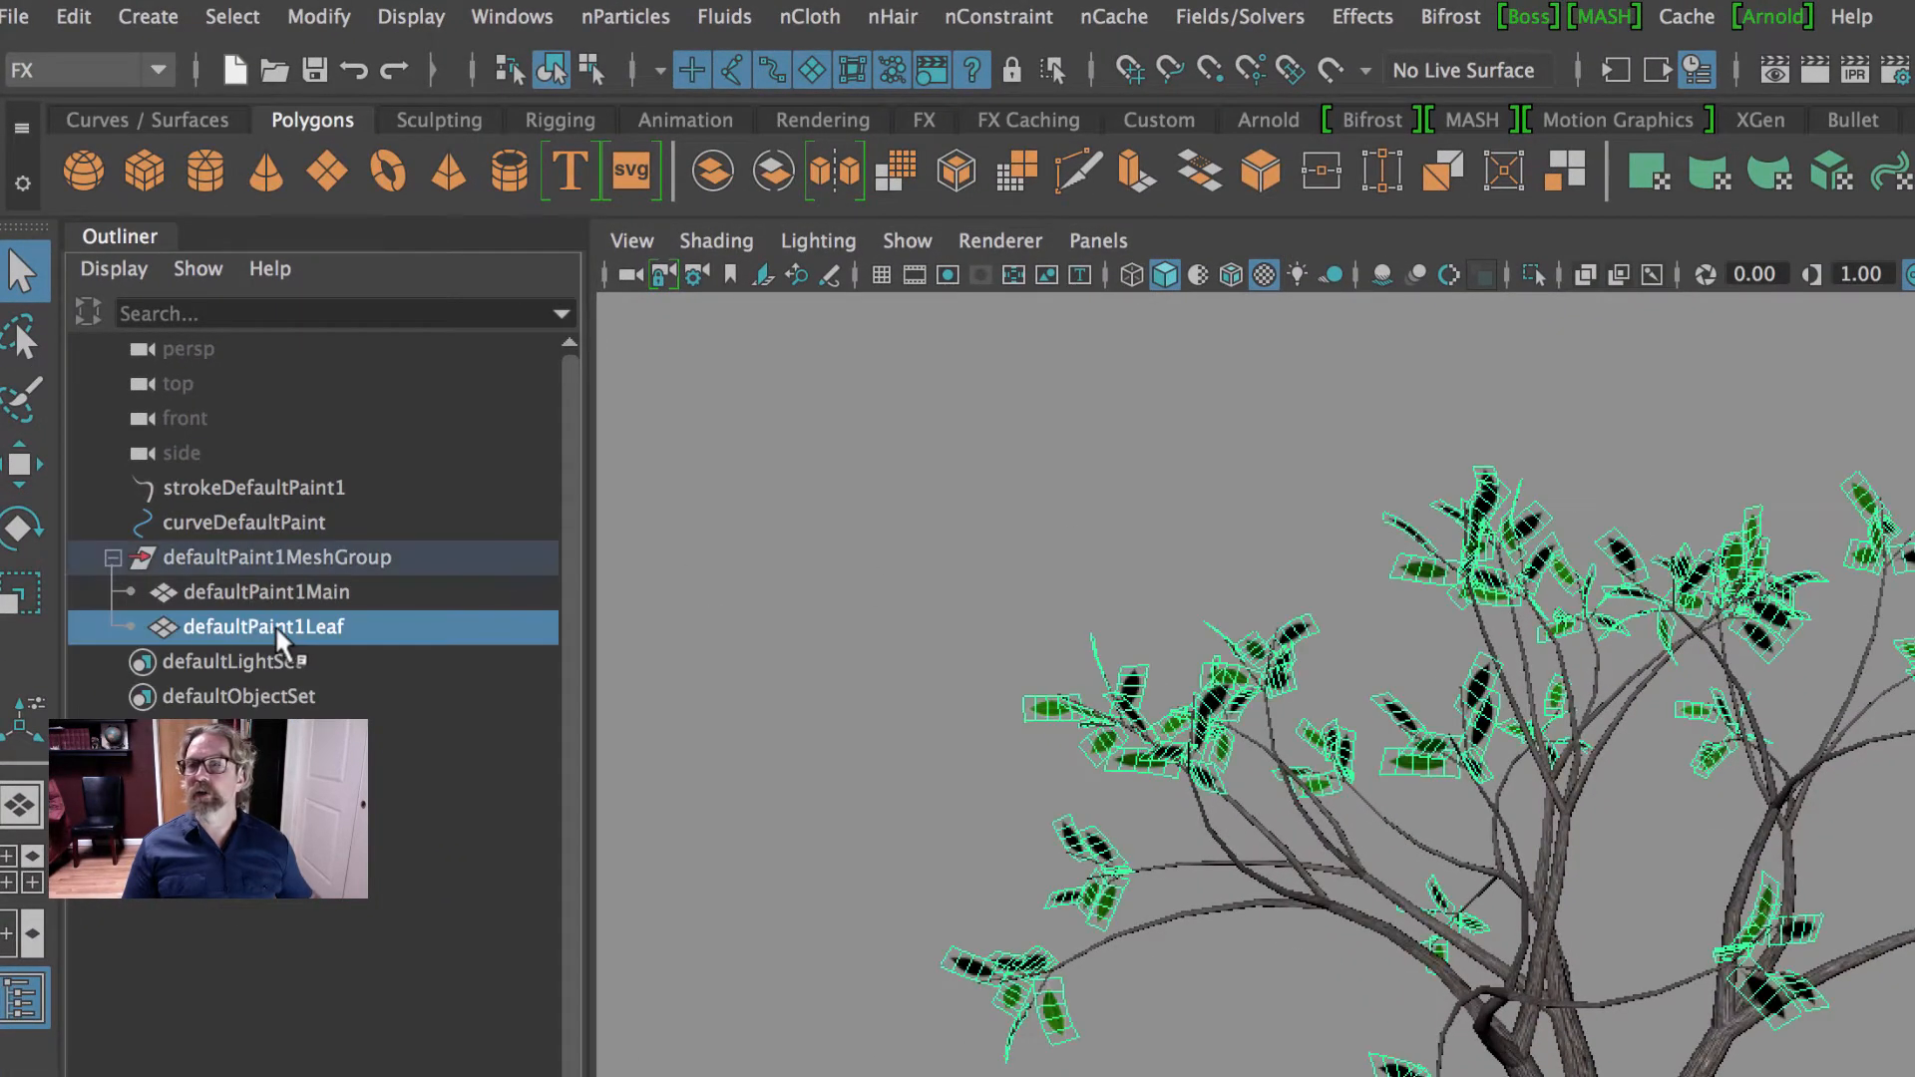
left_click(833, 22)
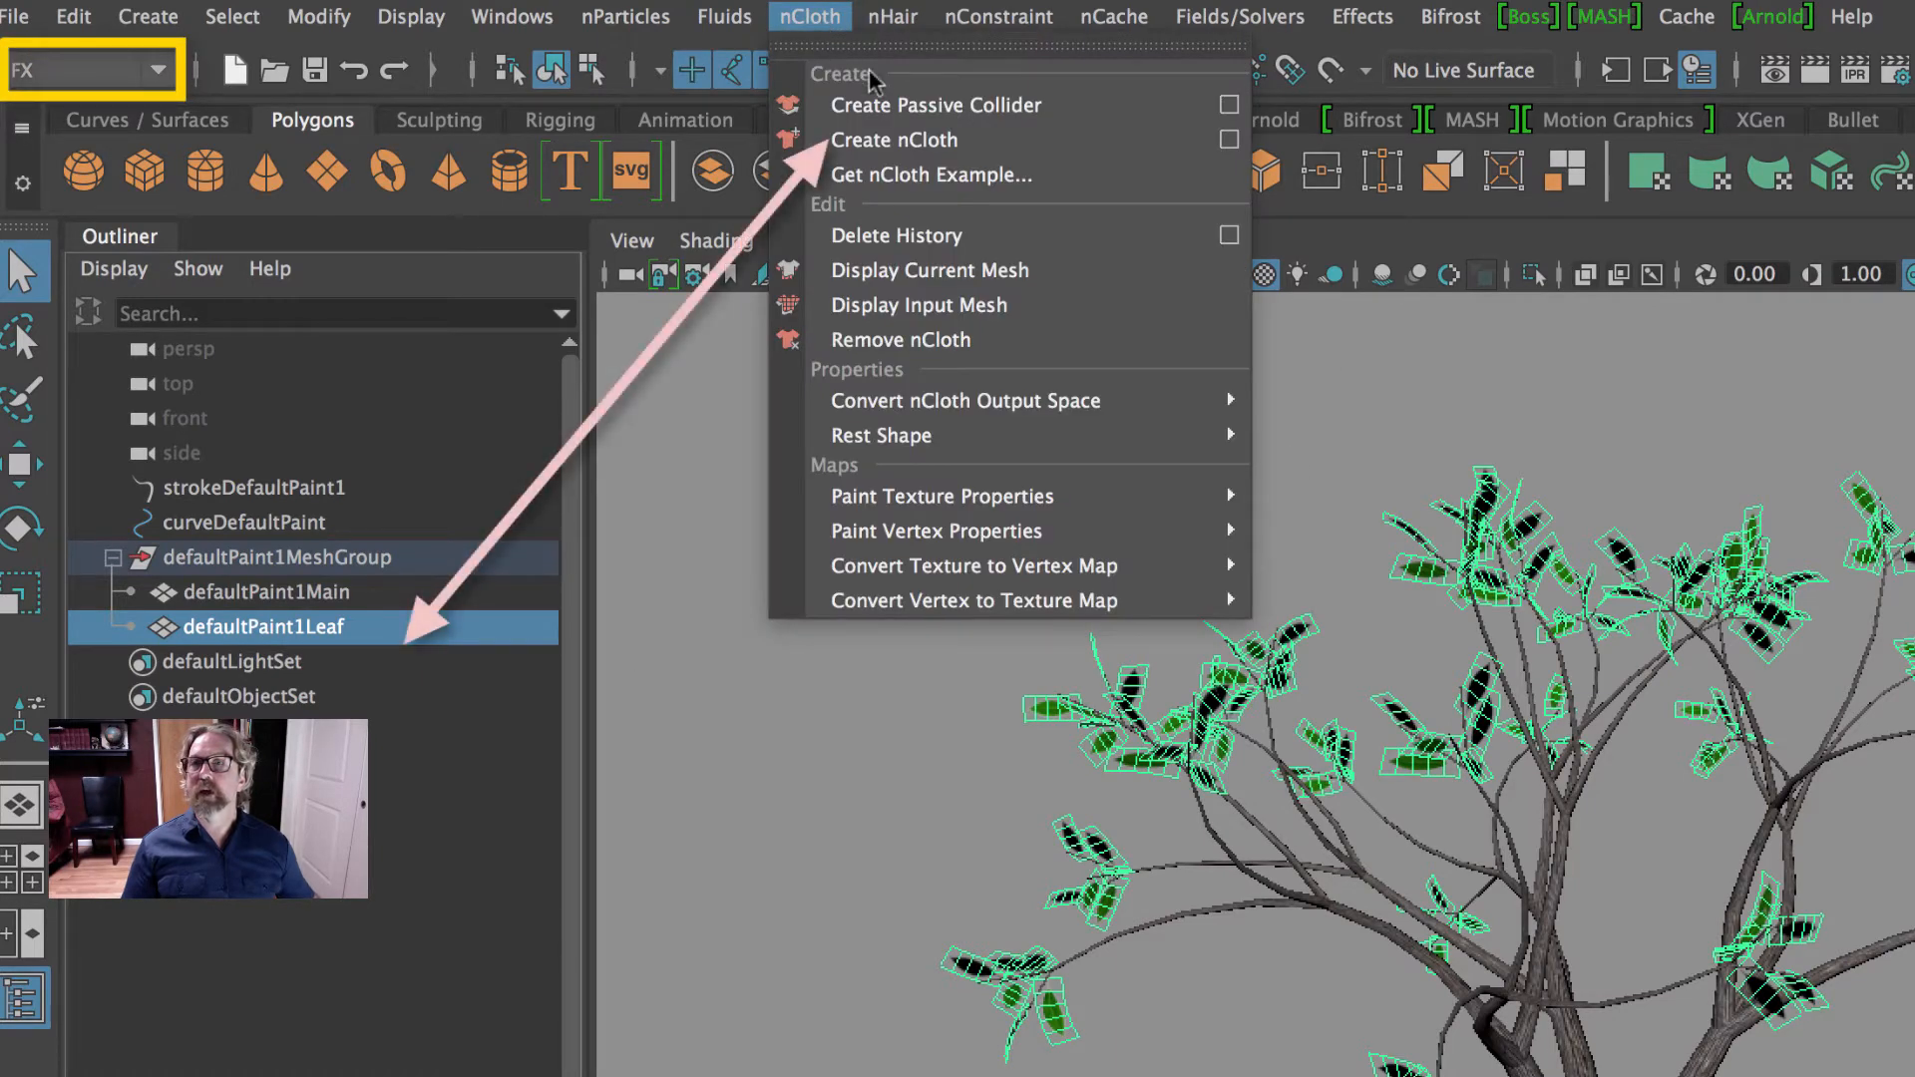
left_click(1074, 140)
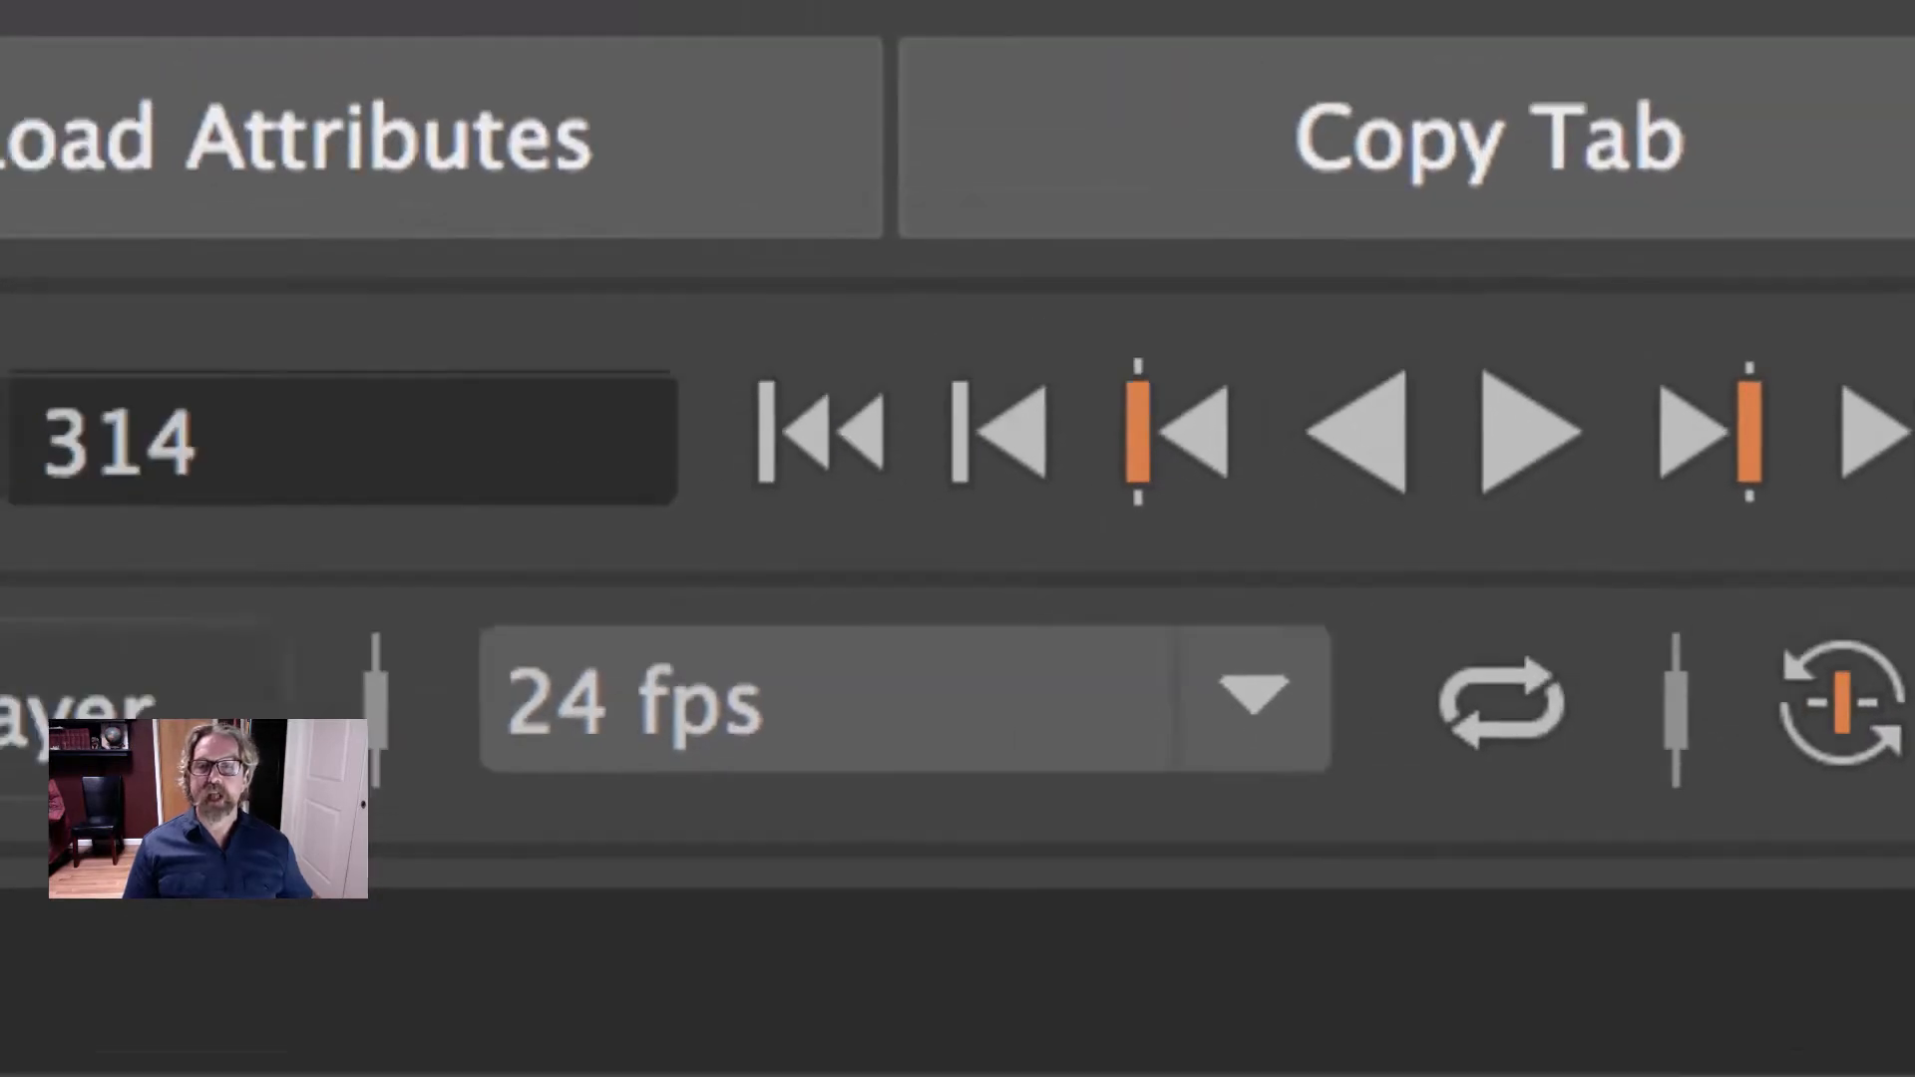
- Set the Time Slider playback speed to Play every frame and save the preferences
left_click(1725, 573)
left_click(1097, 277)
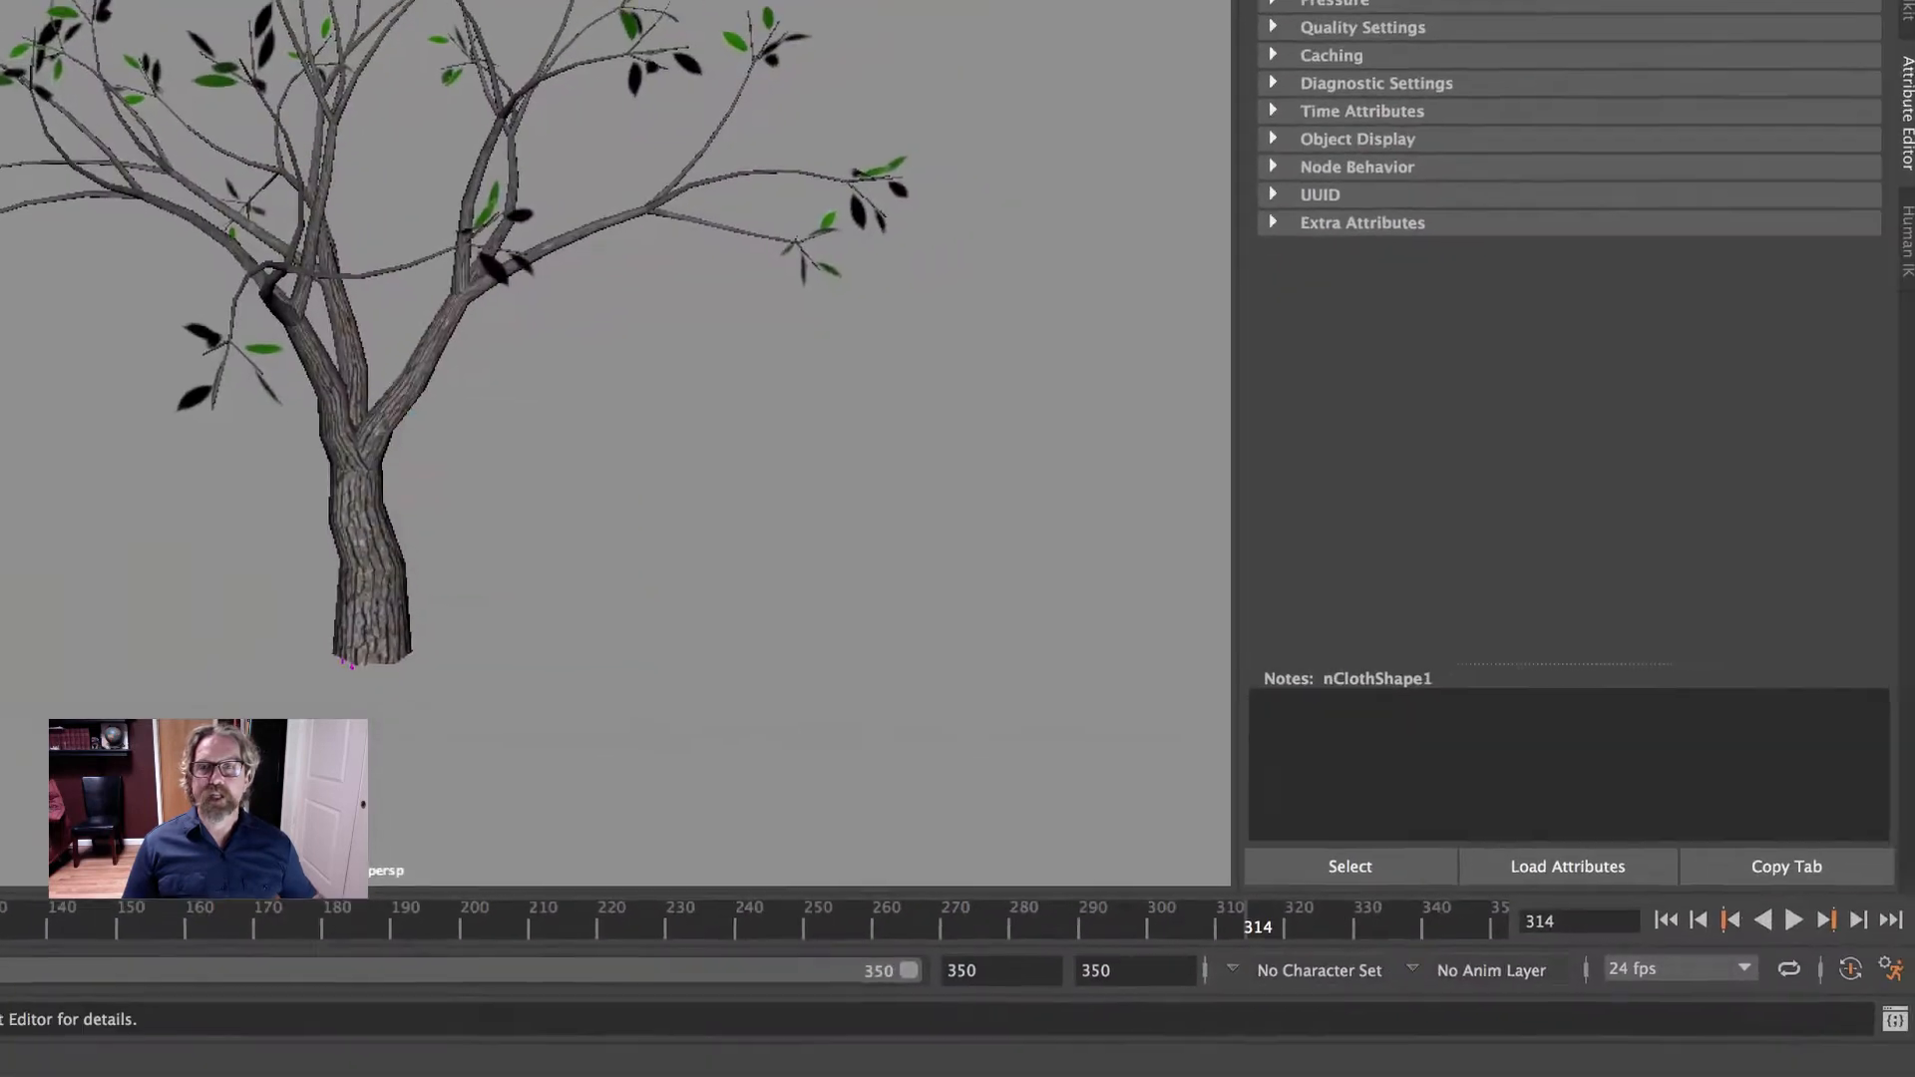
left_click(1886, 969)
left_click(453, 399)
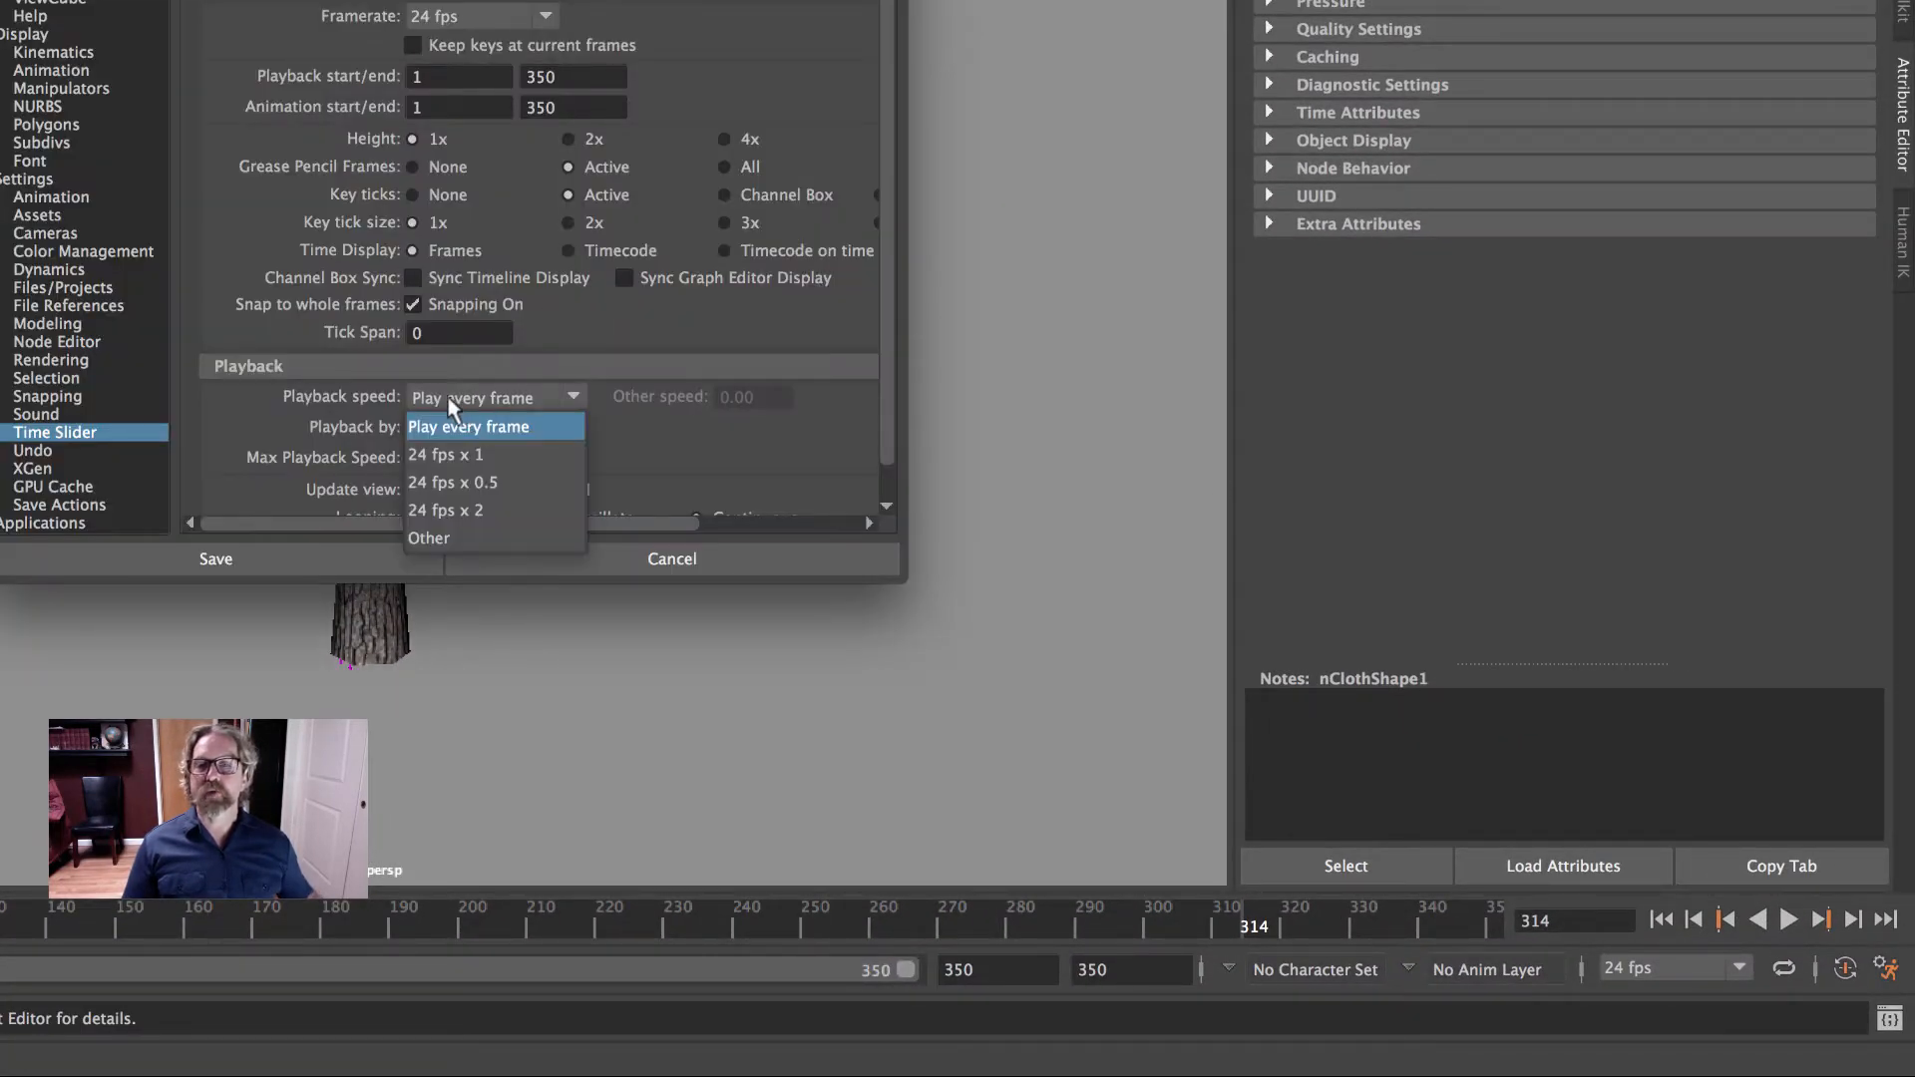
left_click(469, 426)
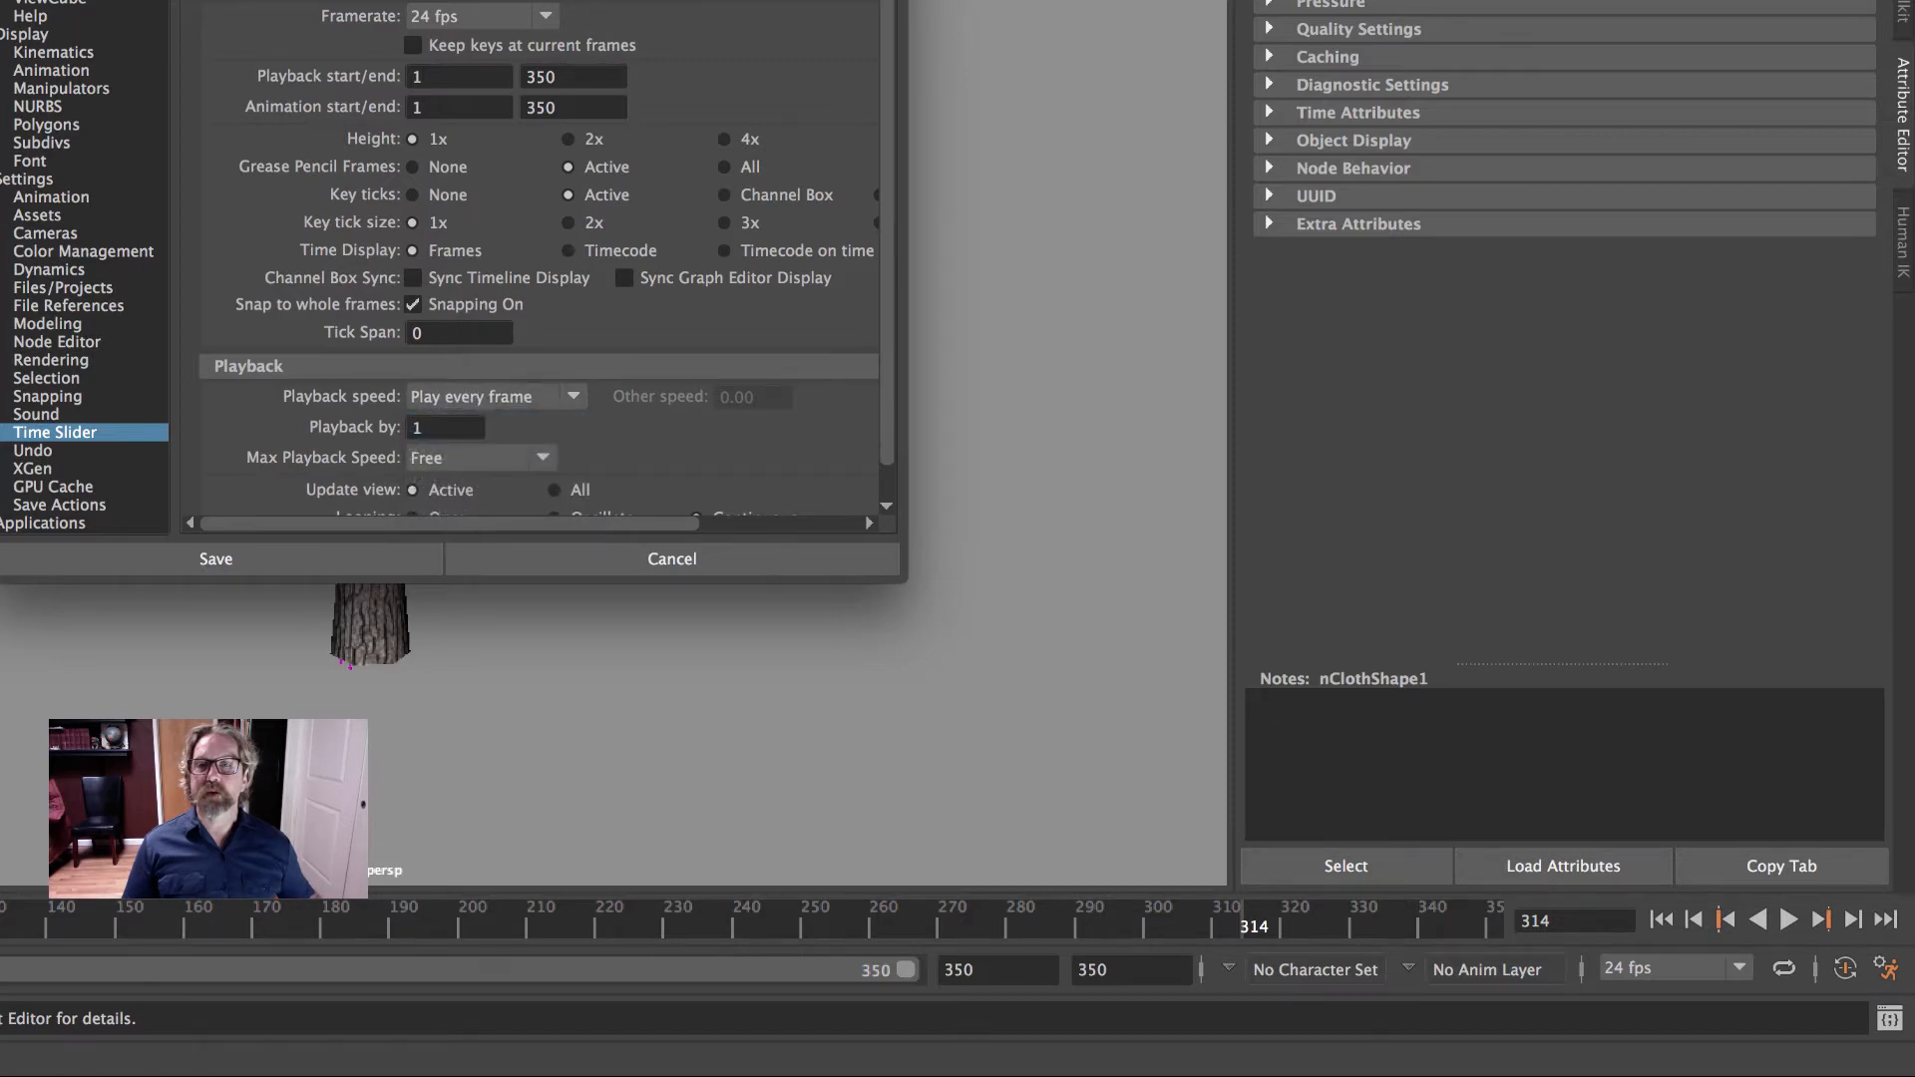
left_click(216, 560)
- Recheck the playback speed option in the Time Slider preferences and close them
left_click(1885, 969)
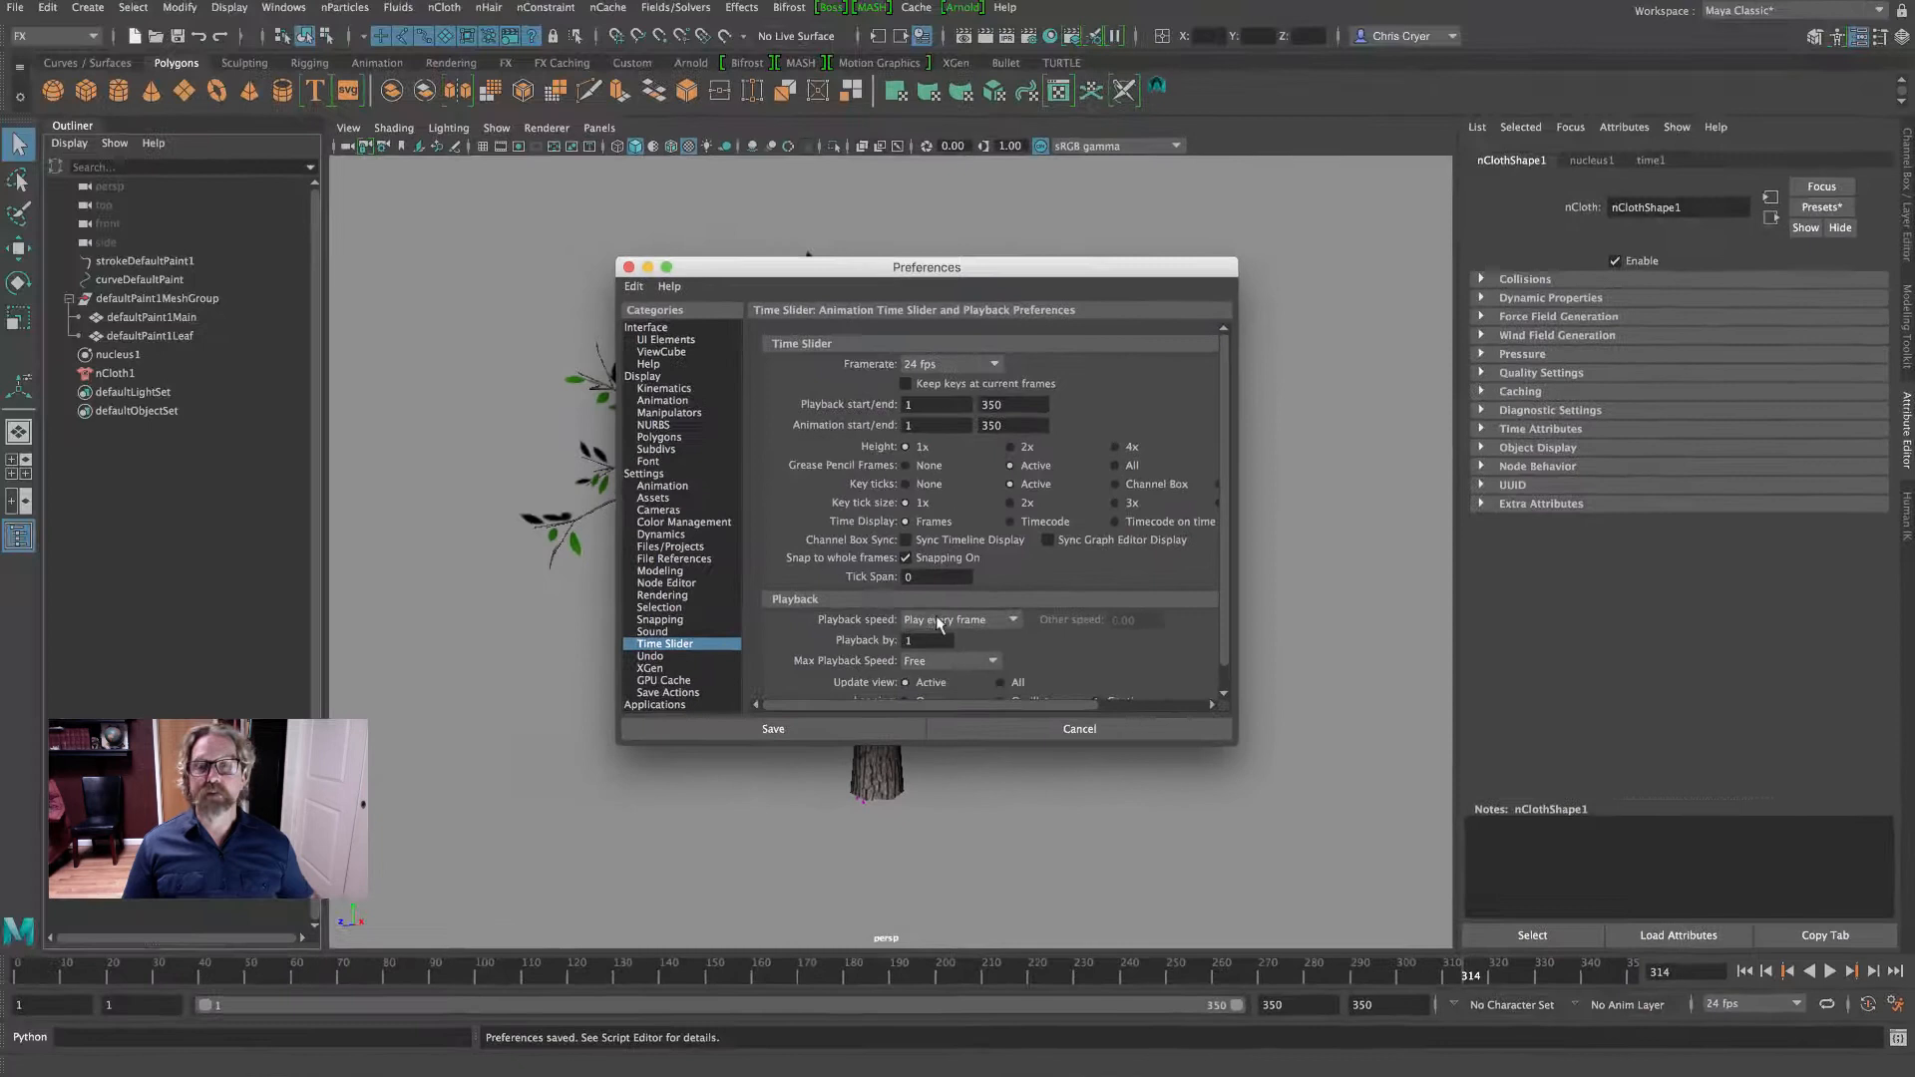
left_click(451, 396)
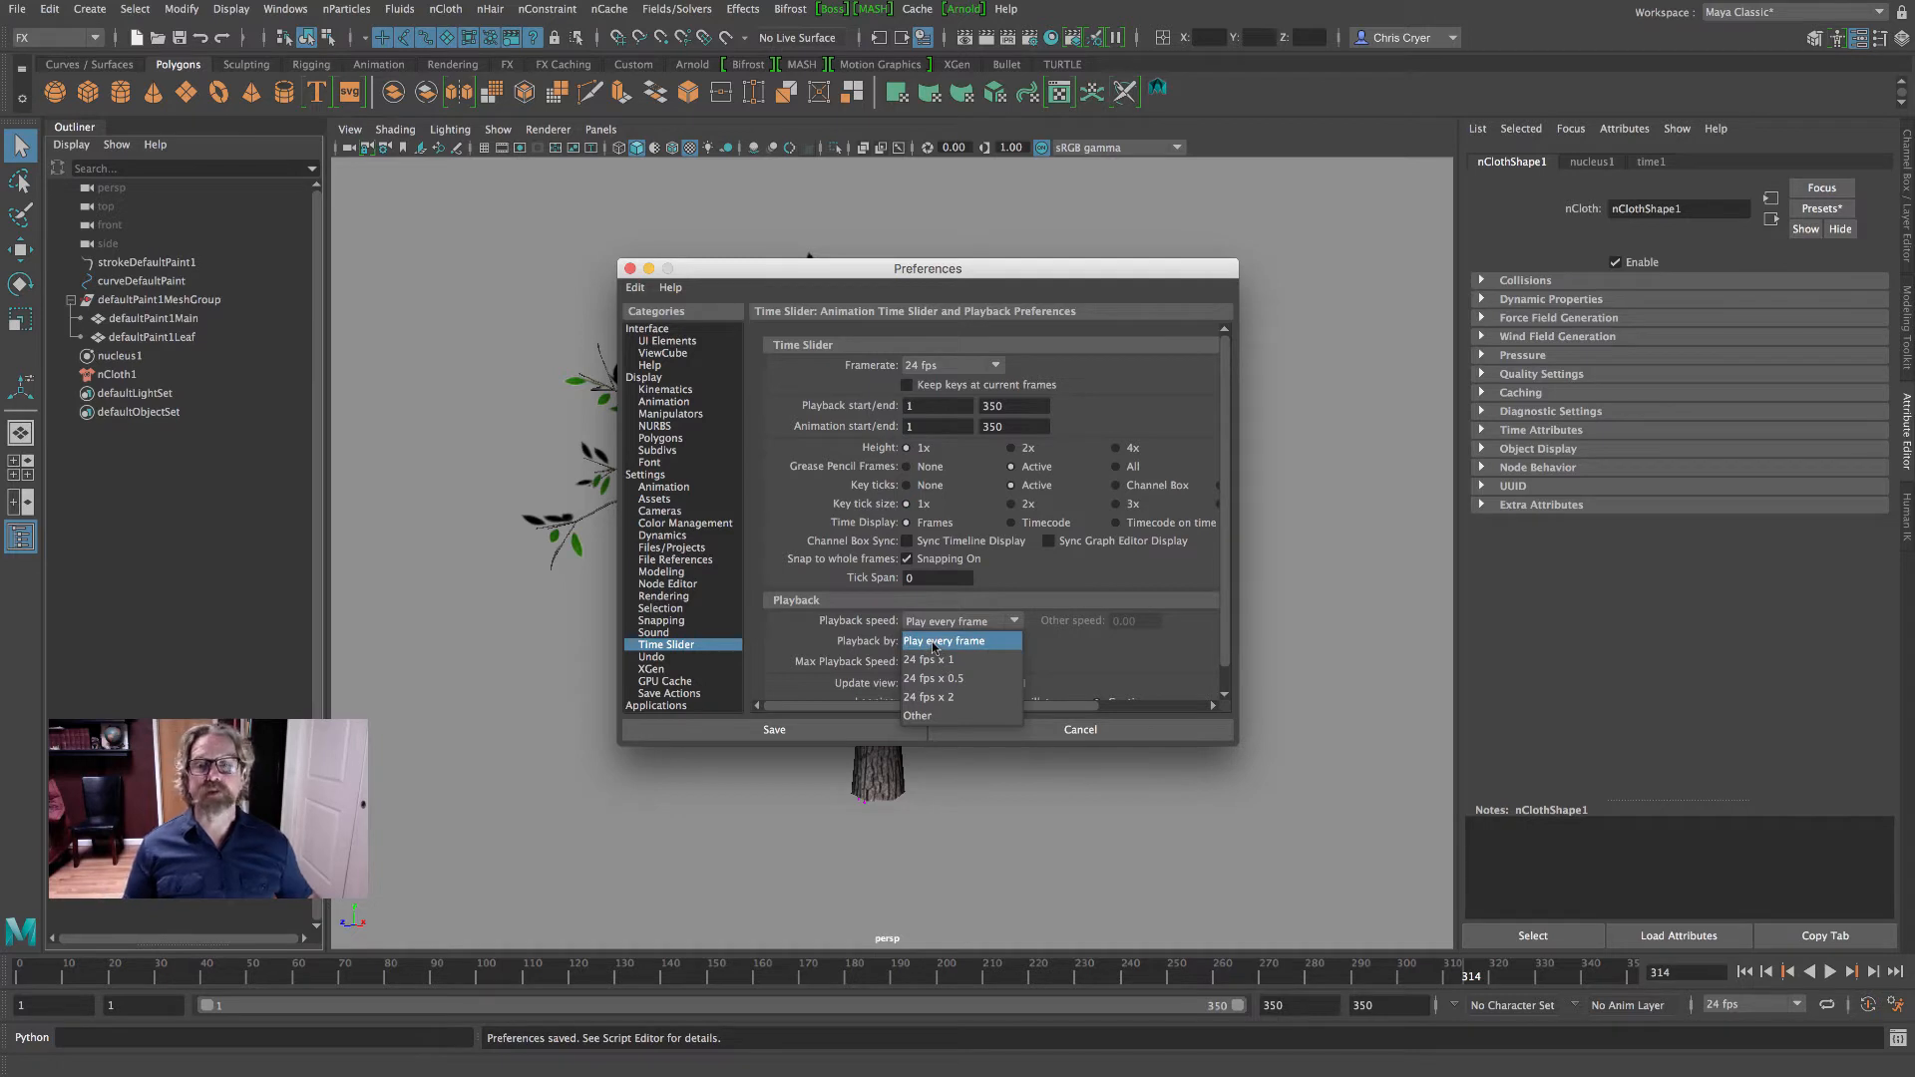
left_click(932, 642)
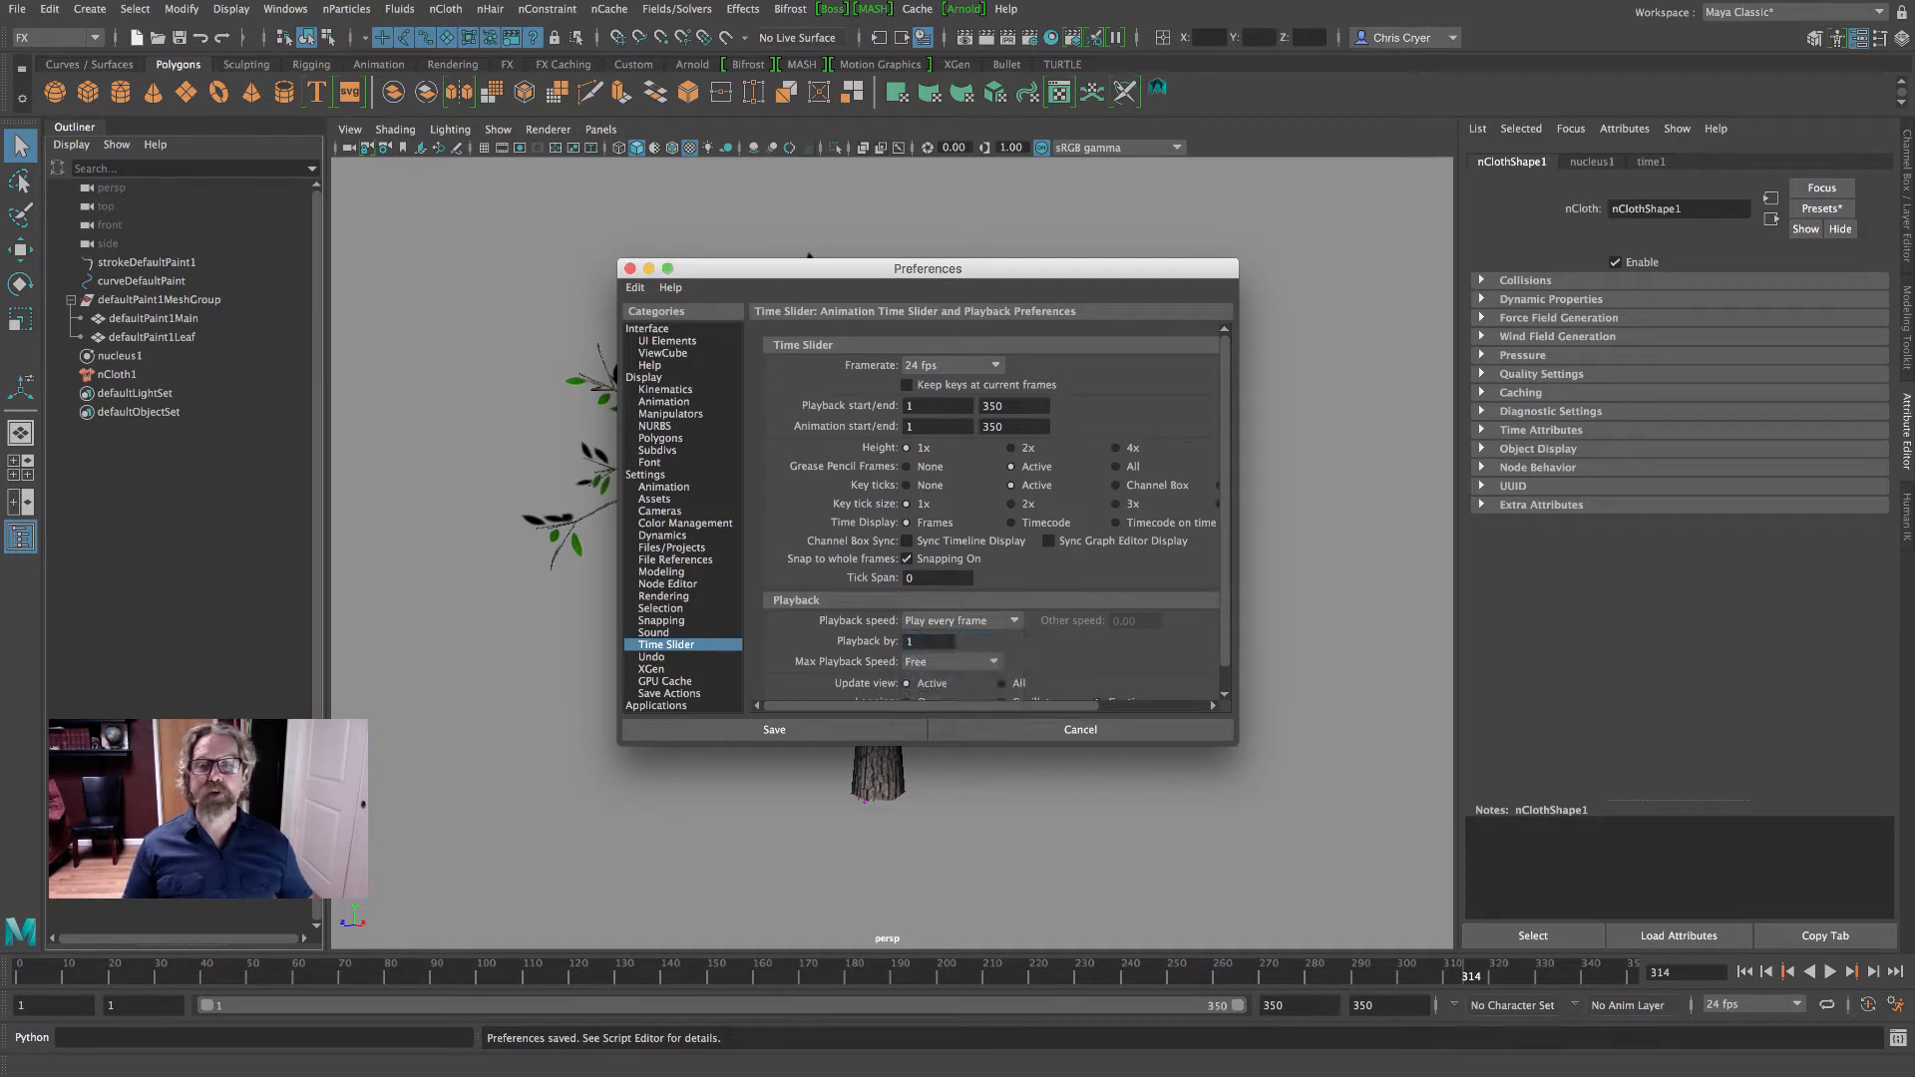
left_click(629, 268)
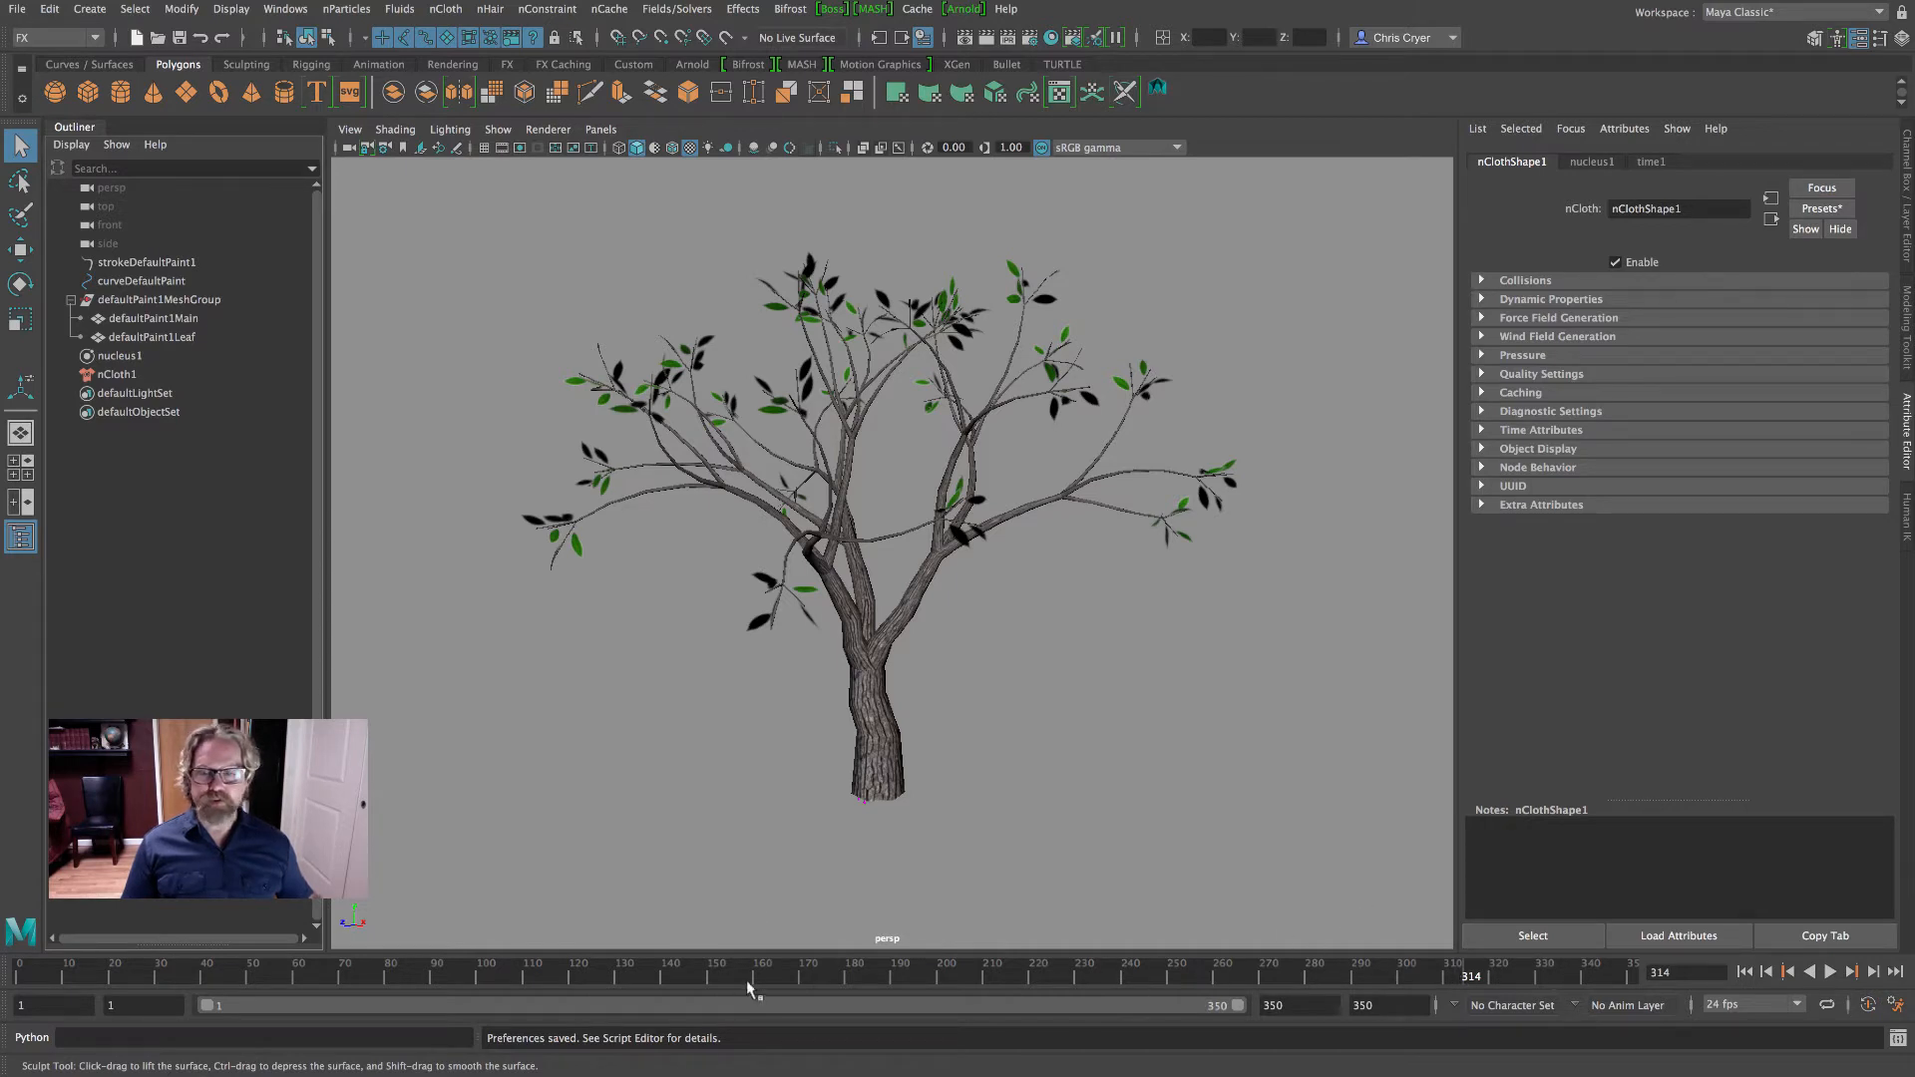
- Extend the end of the playback range to frame 500 and move the current time to frame 1
left_click_drag(1294, 1006, 1217, 1002)
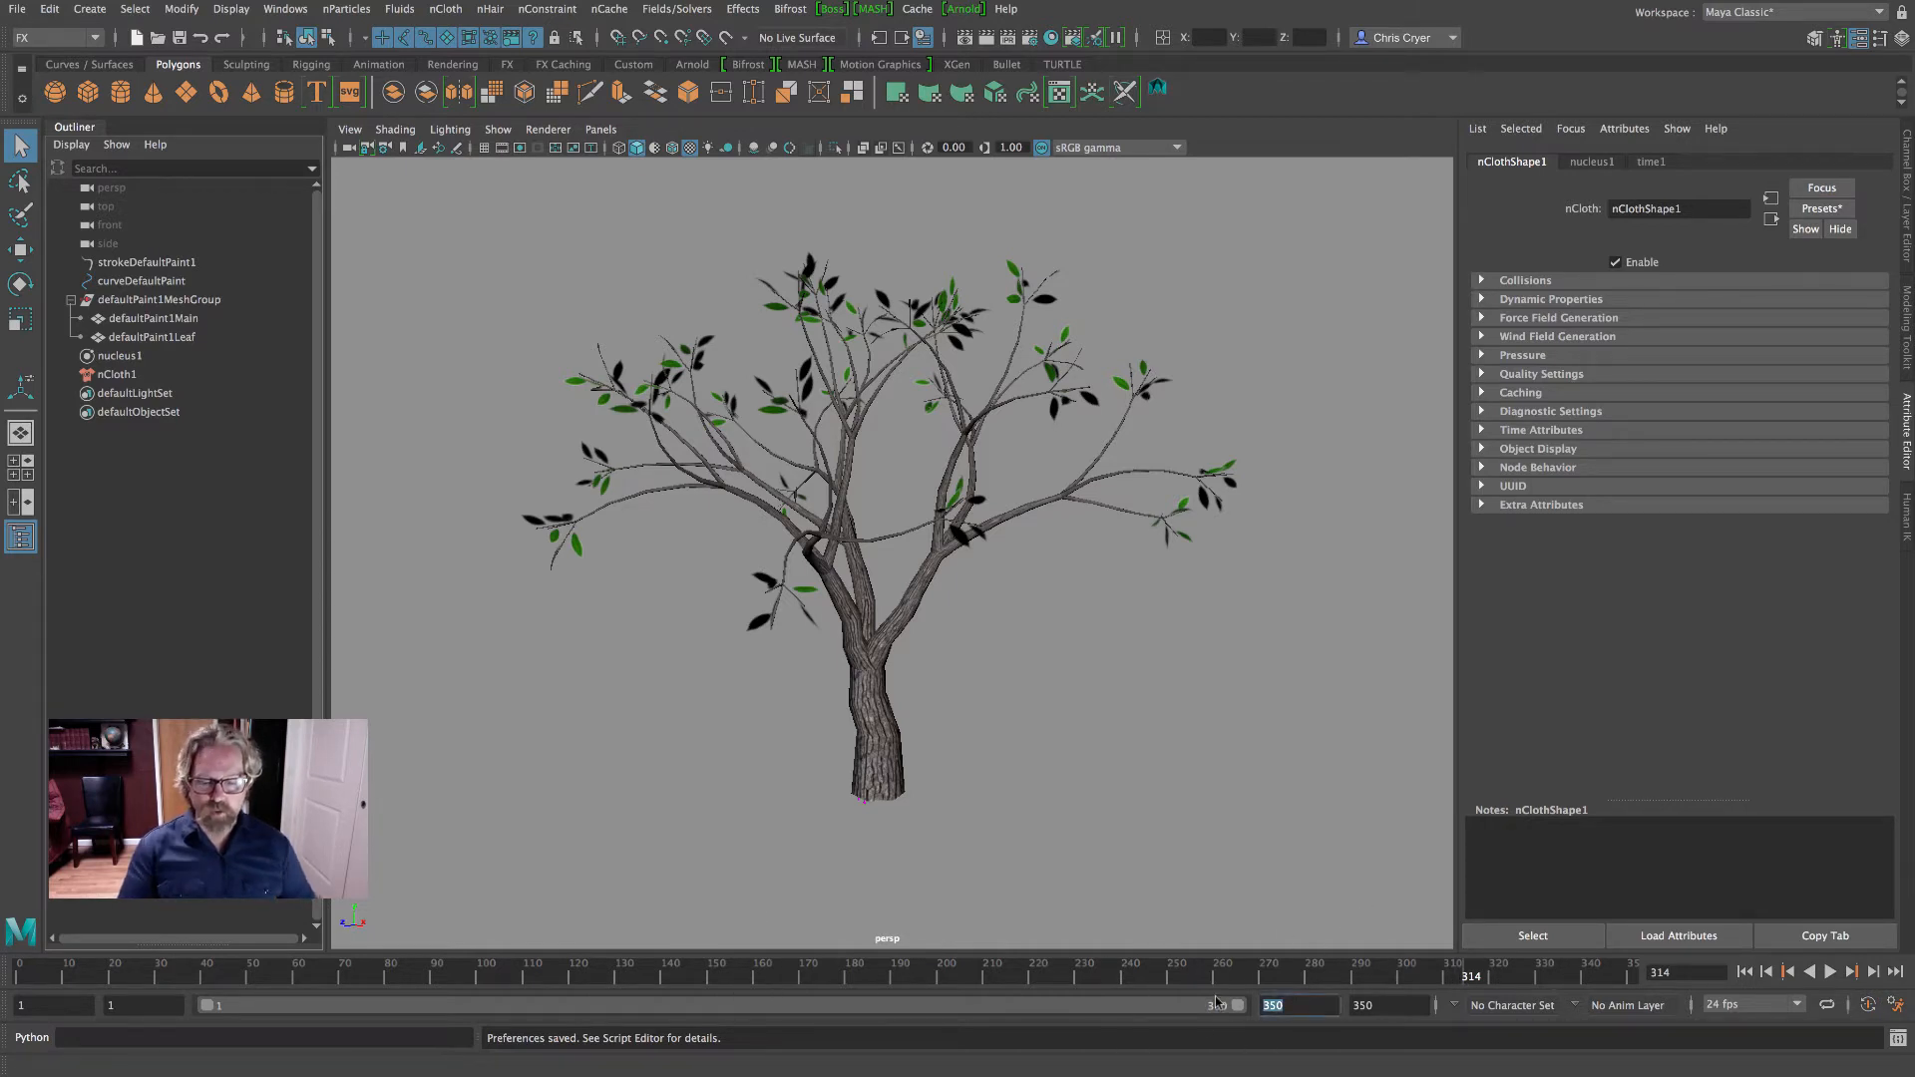
type("500")
key("Return")
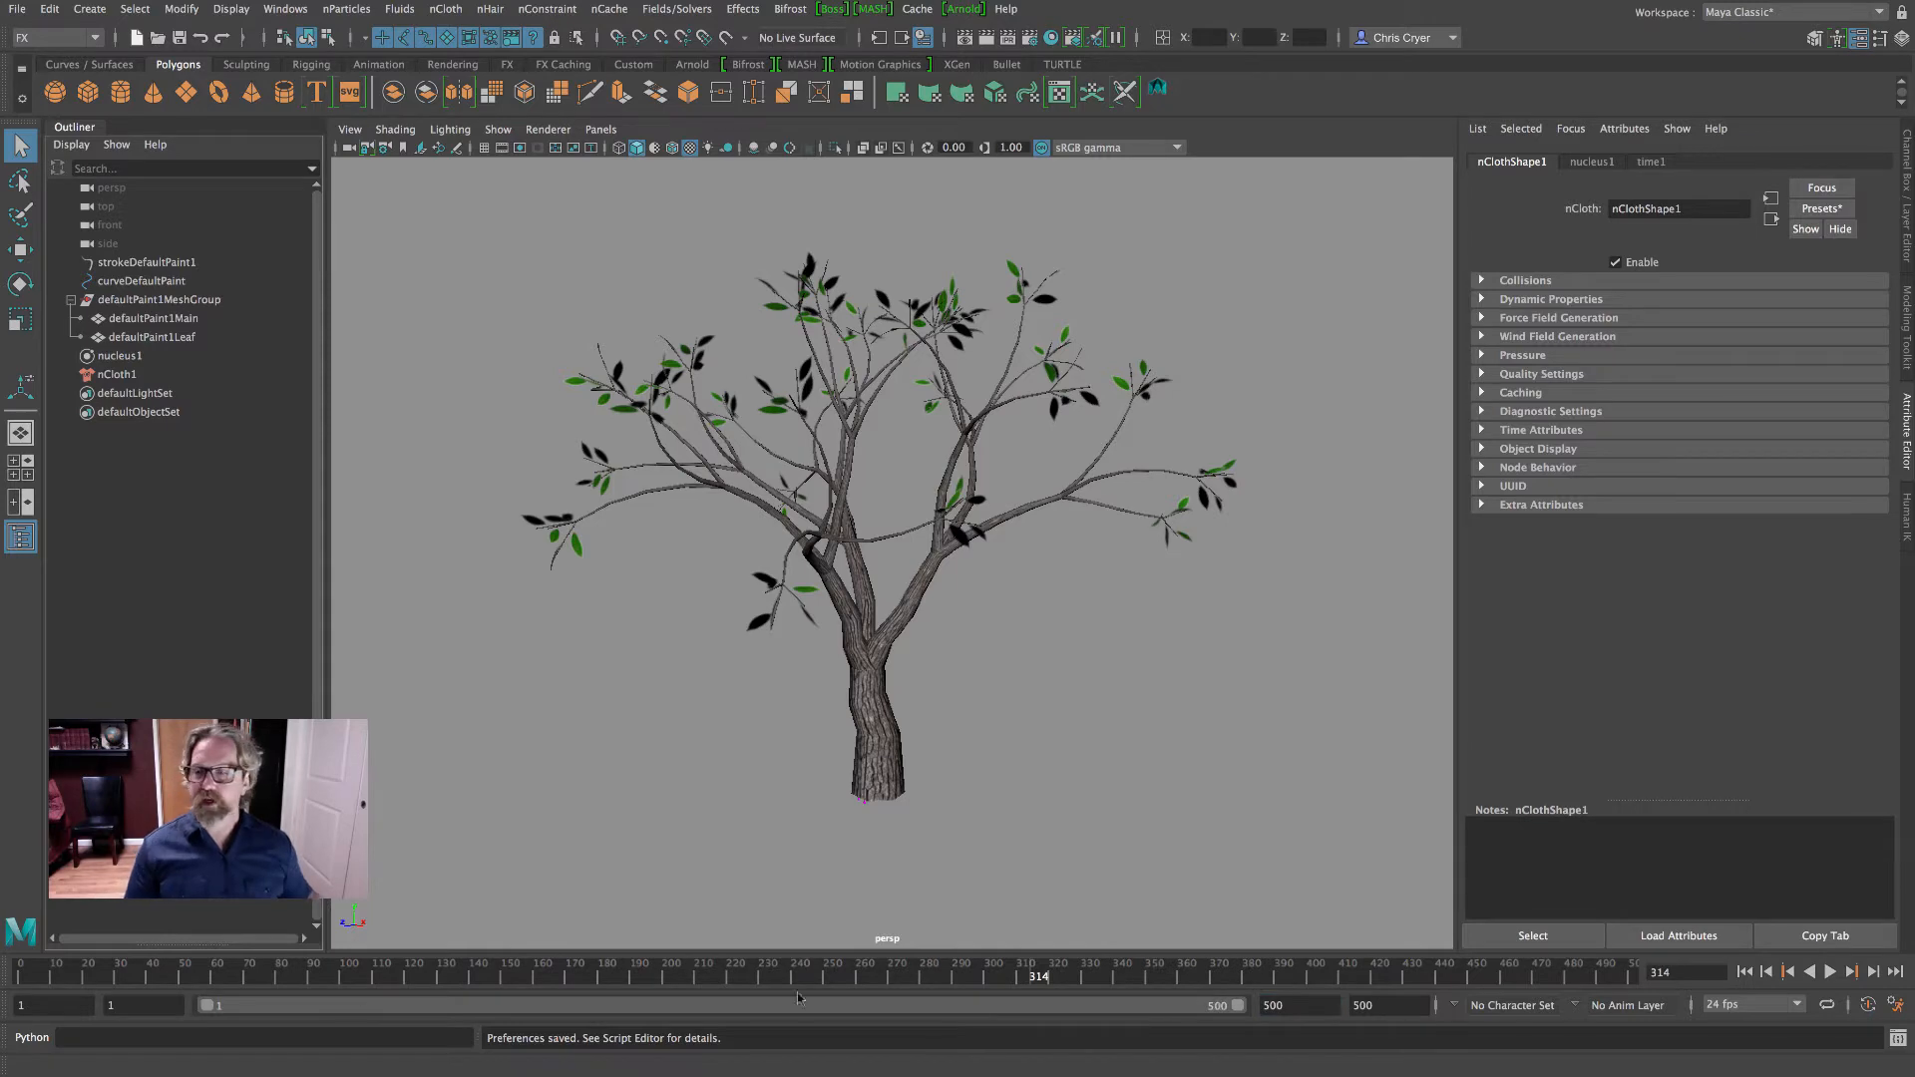
left_click_drag(72, 977, 1, 966)
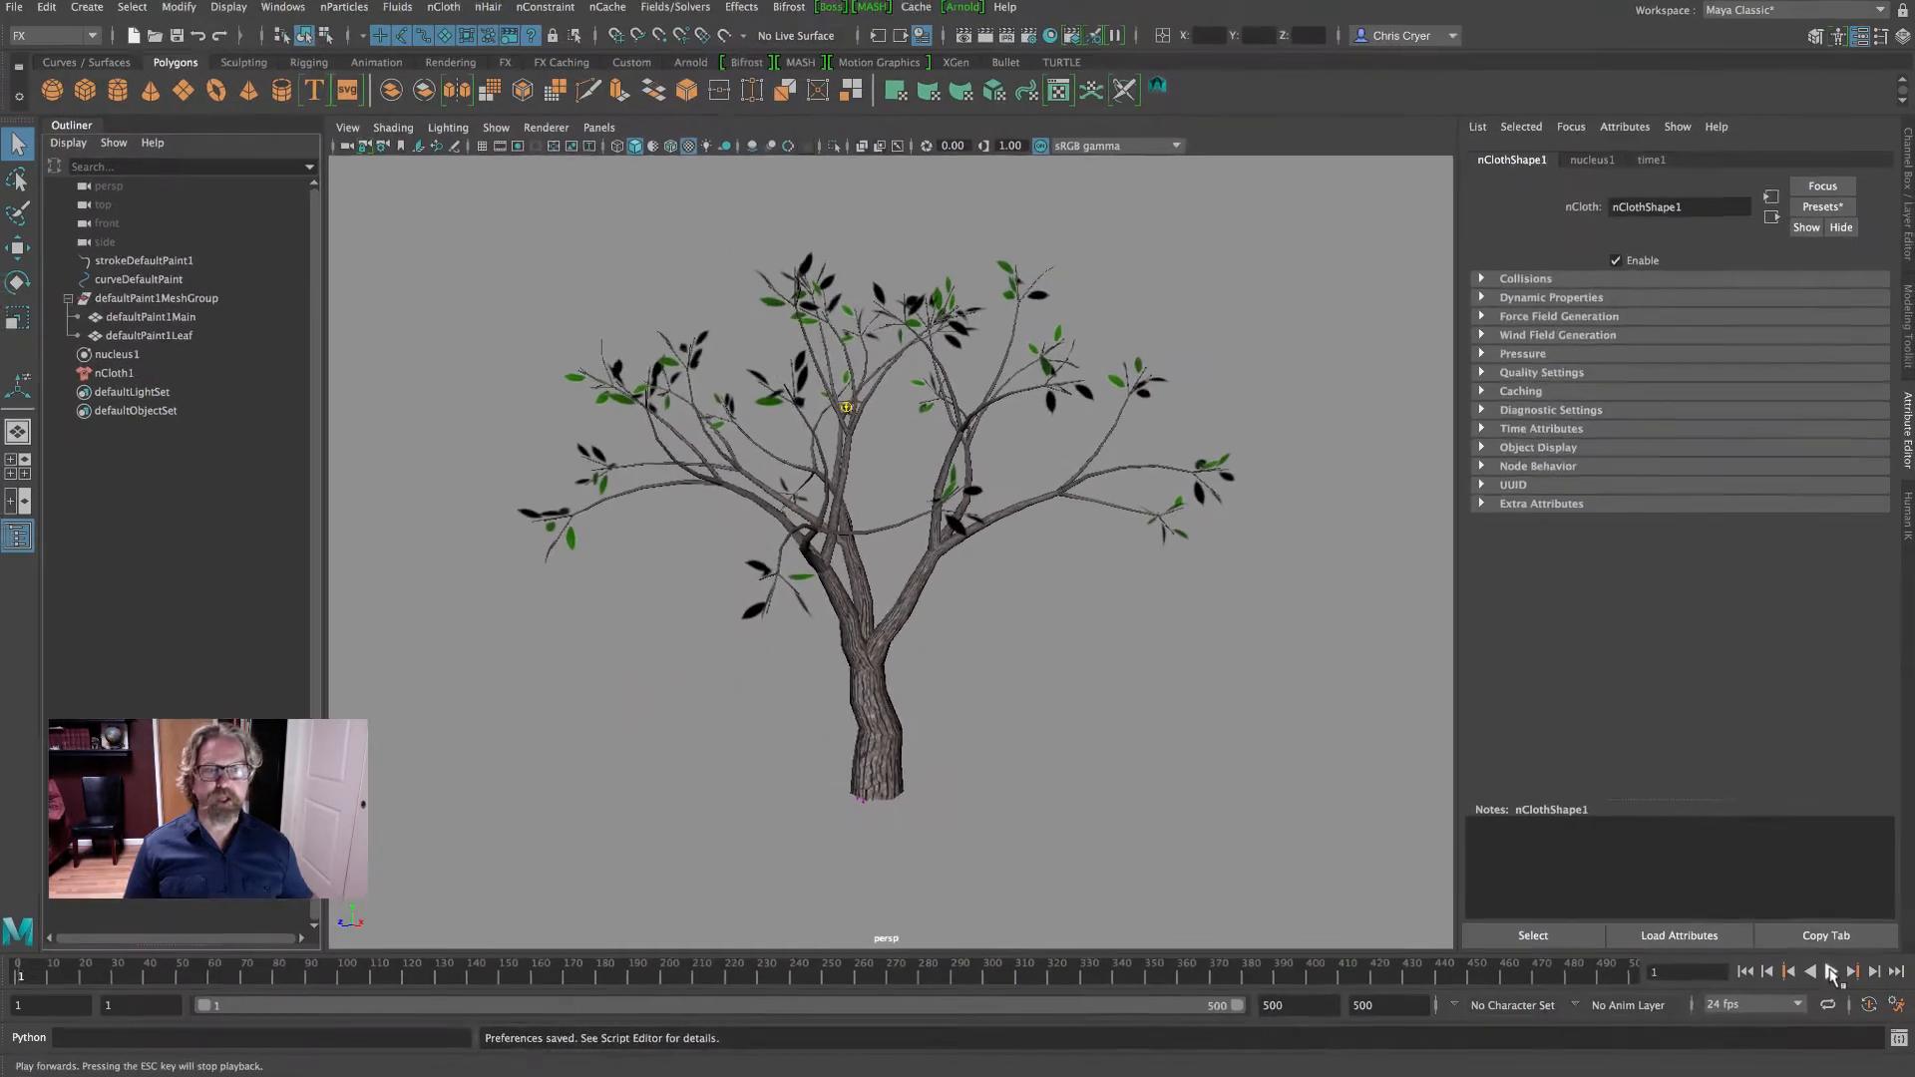
- Play the leaf nCloth simulation, return to frame 1 and replay it to check how the leaves fall
left_click(1830, 971)
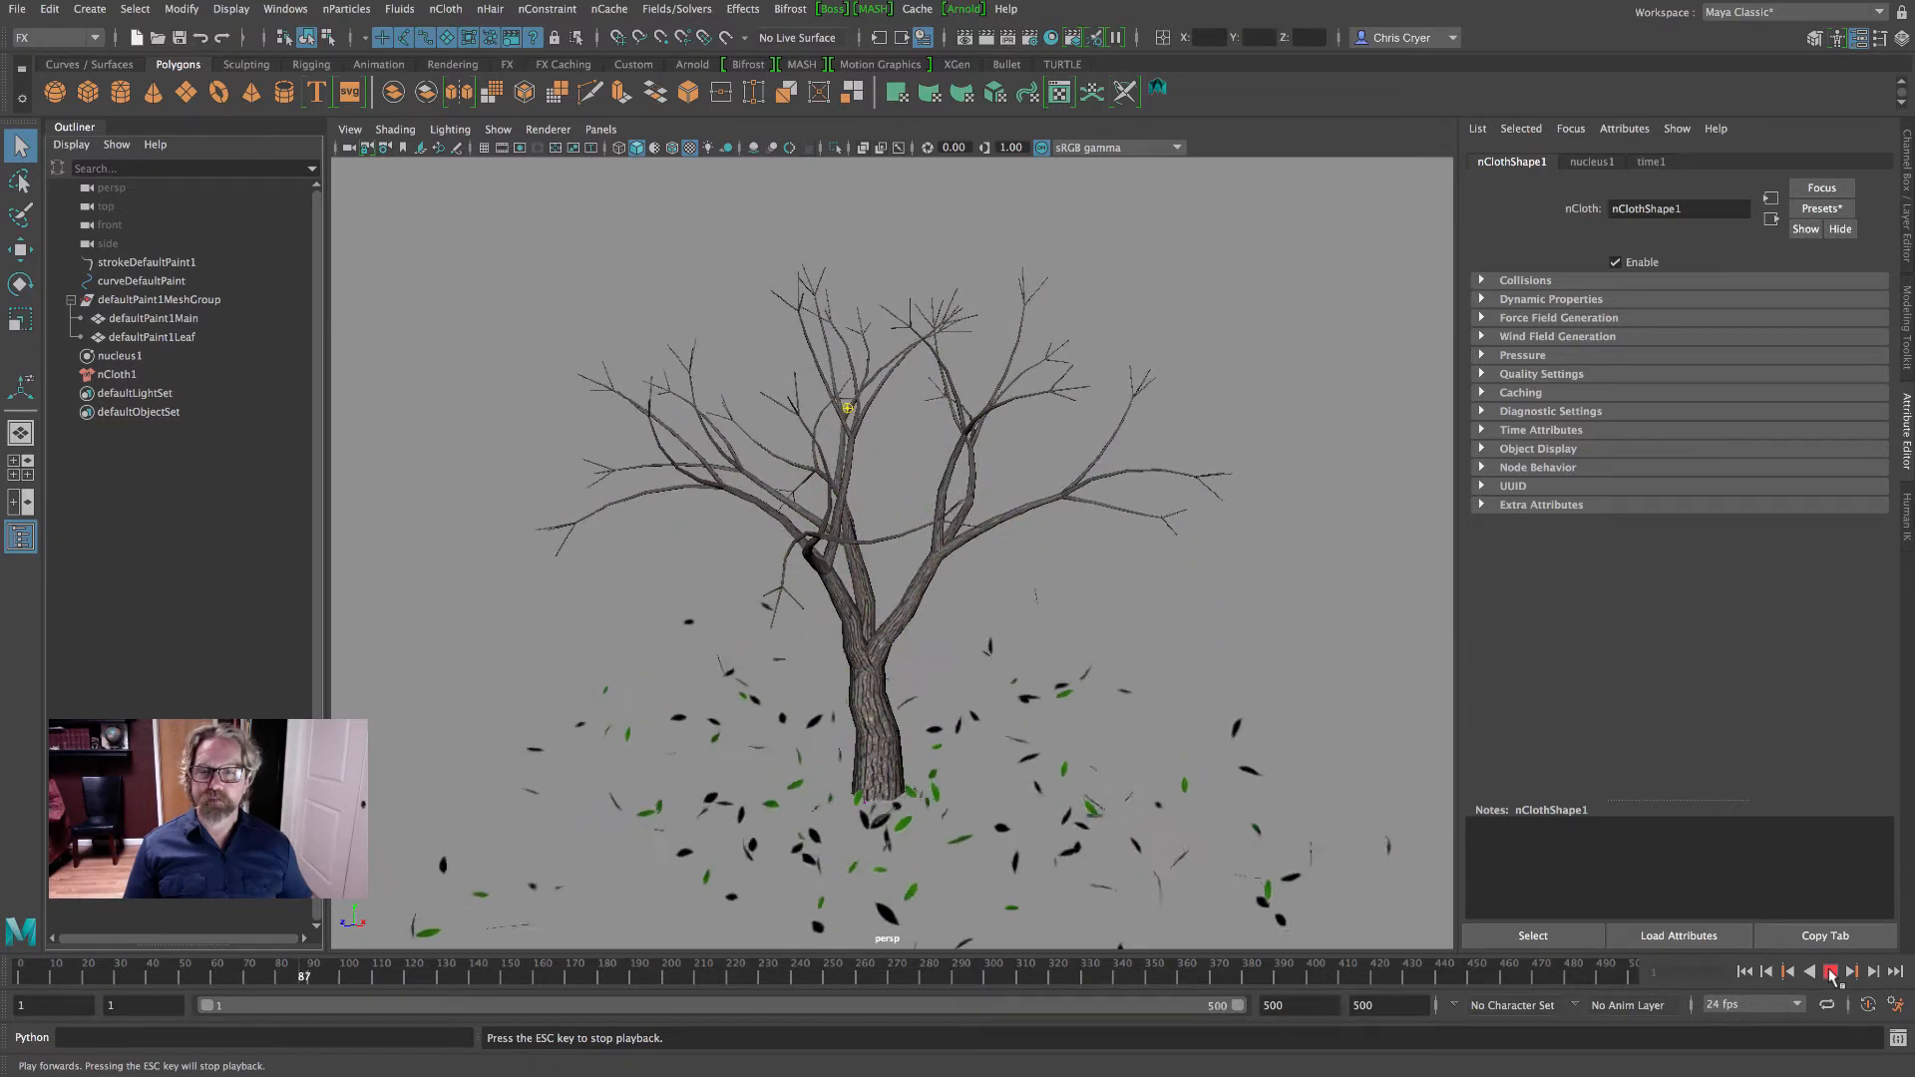
left_click(1830, 972)
scroll(978, 693, "down", 5)
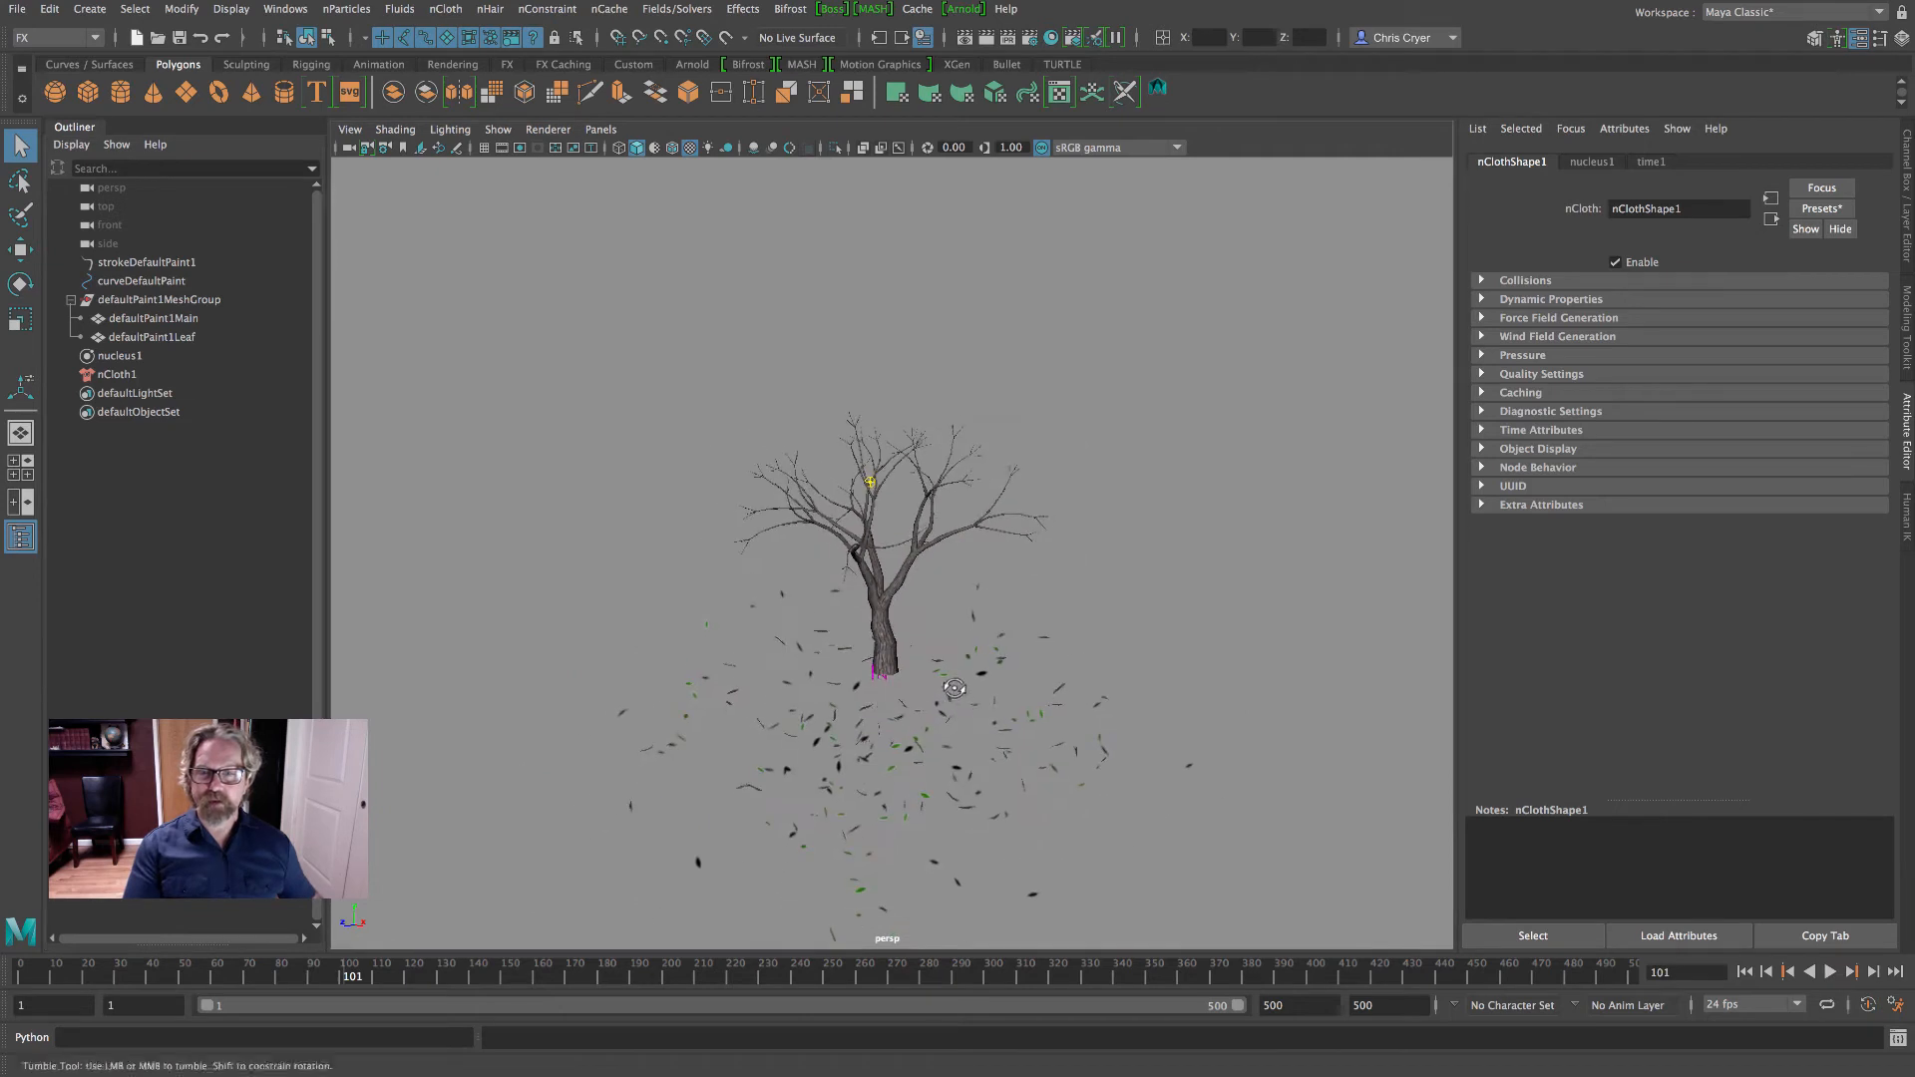
middle_click_drag(978, 694, 1008, 566, "alt")
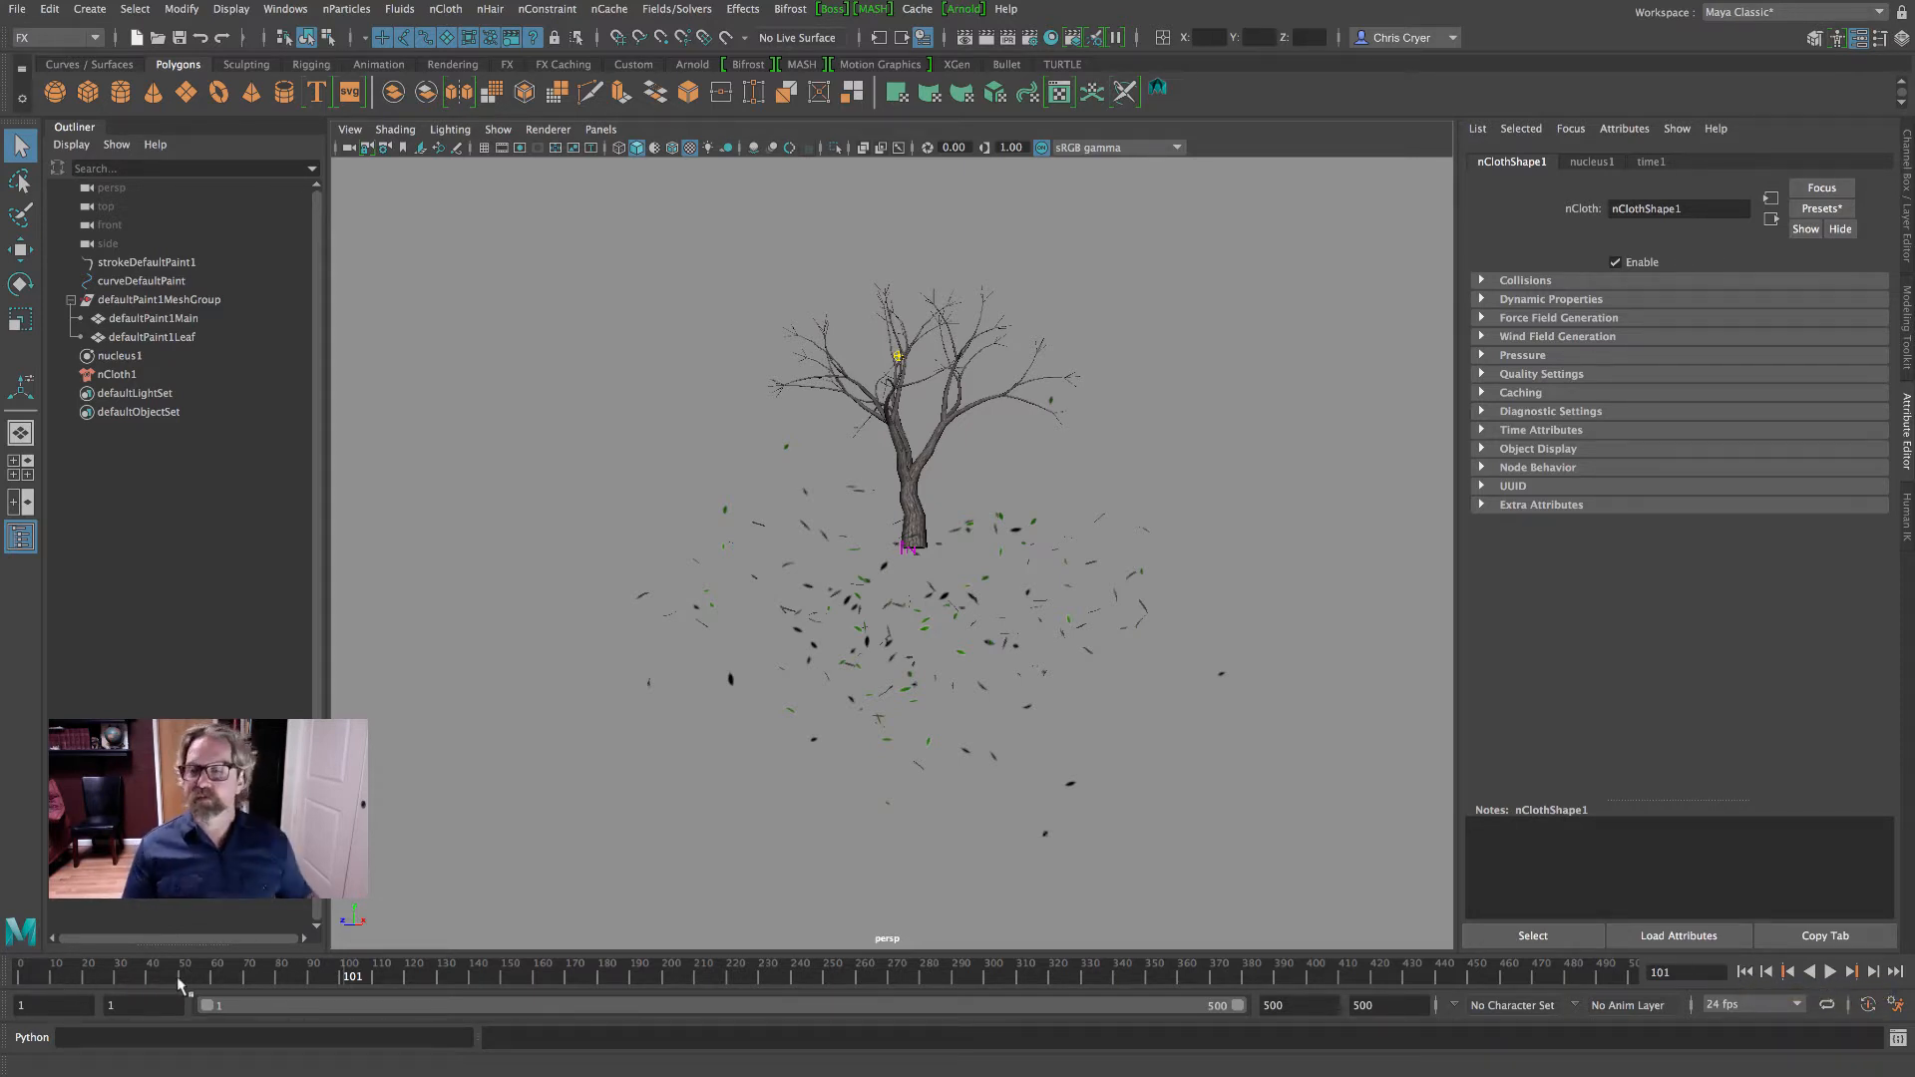
left_click_drag(248, 977, 4, 982)
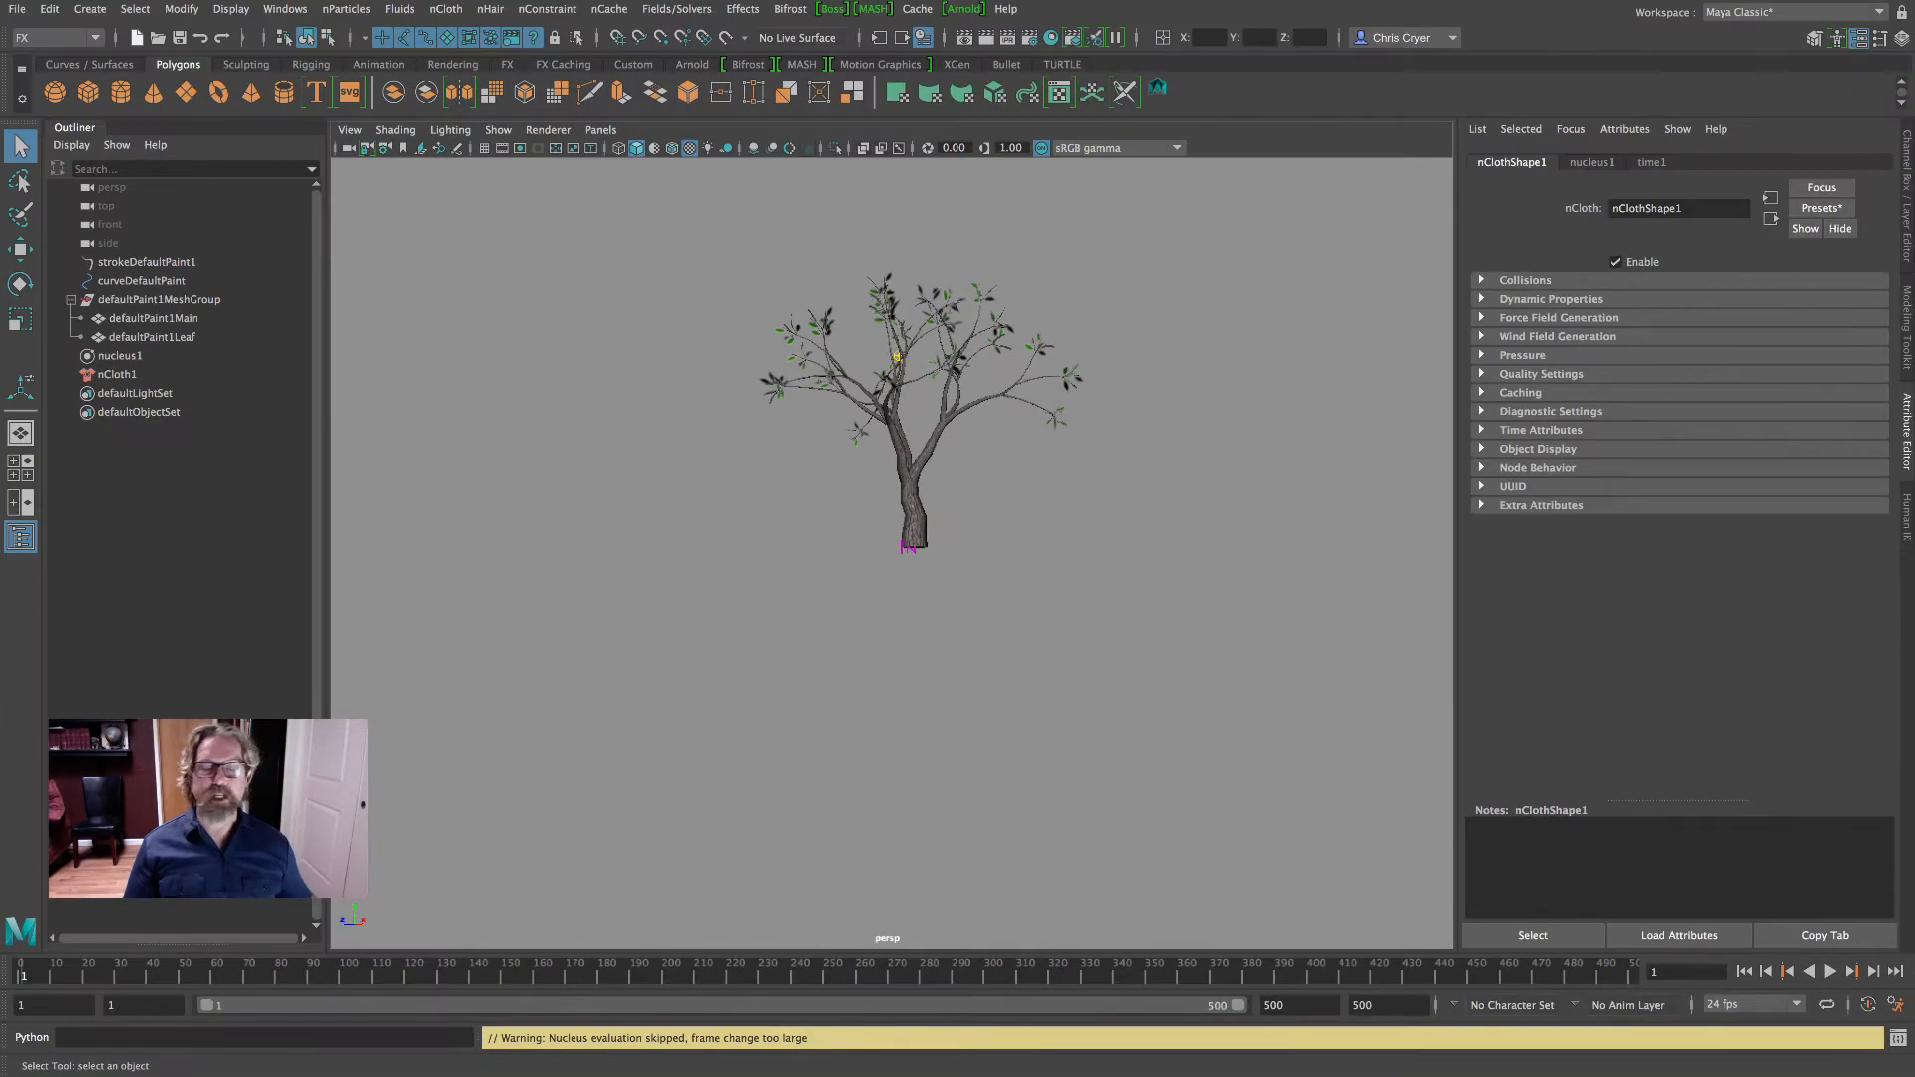
left_click(1829, 972)
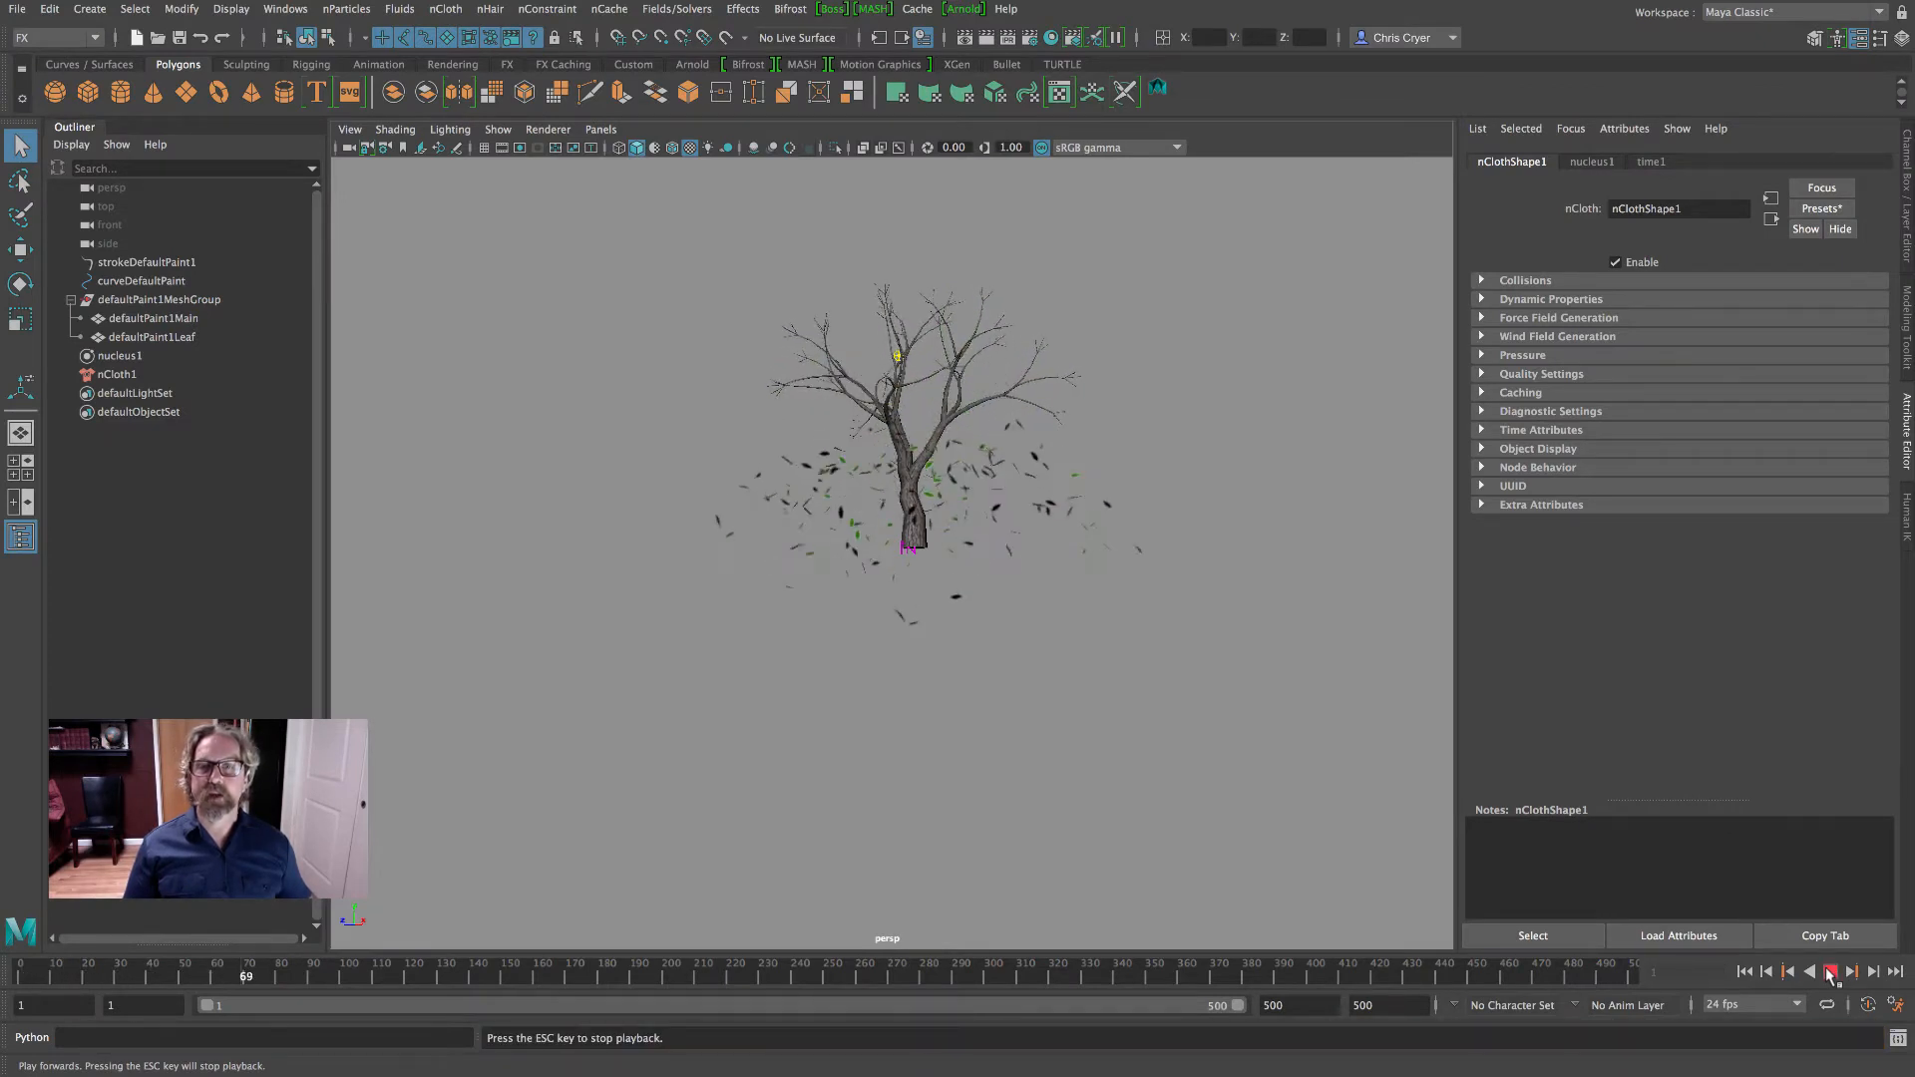
left_click(1829, 971)
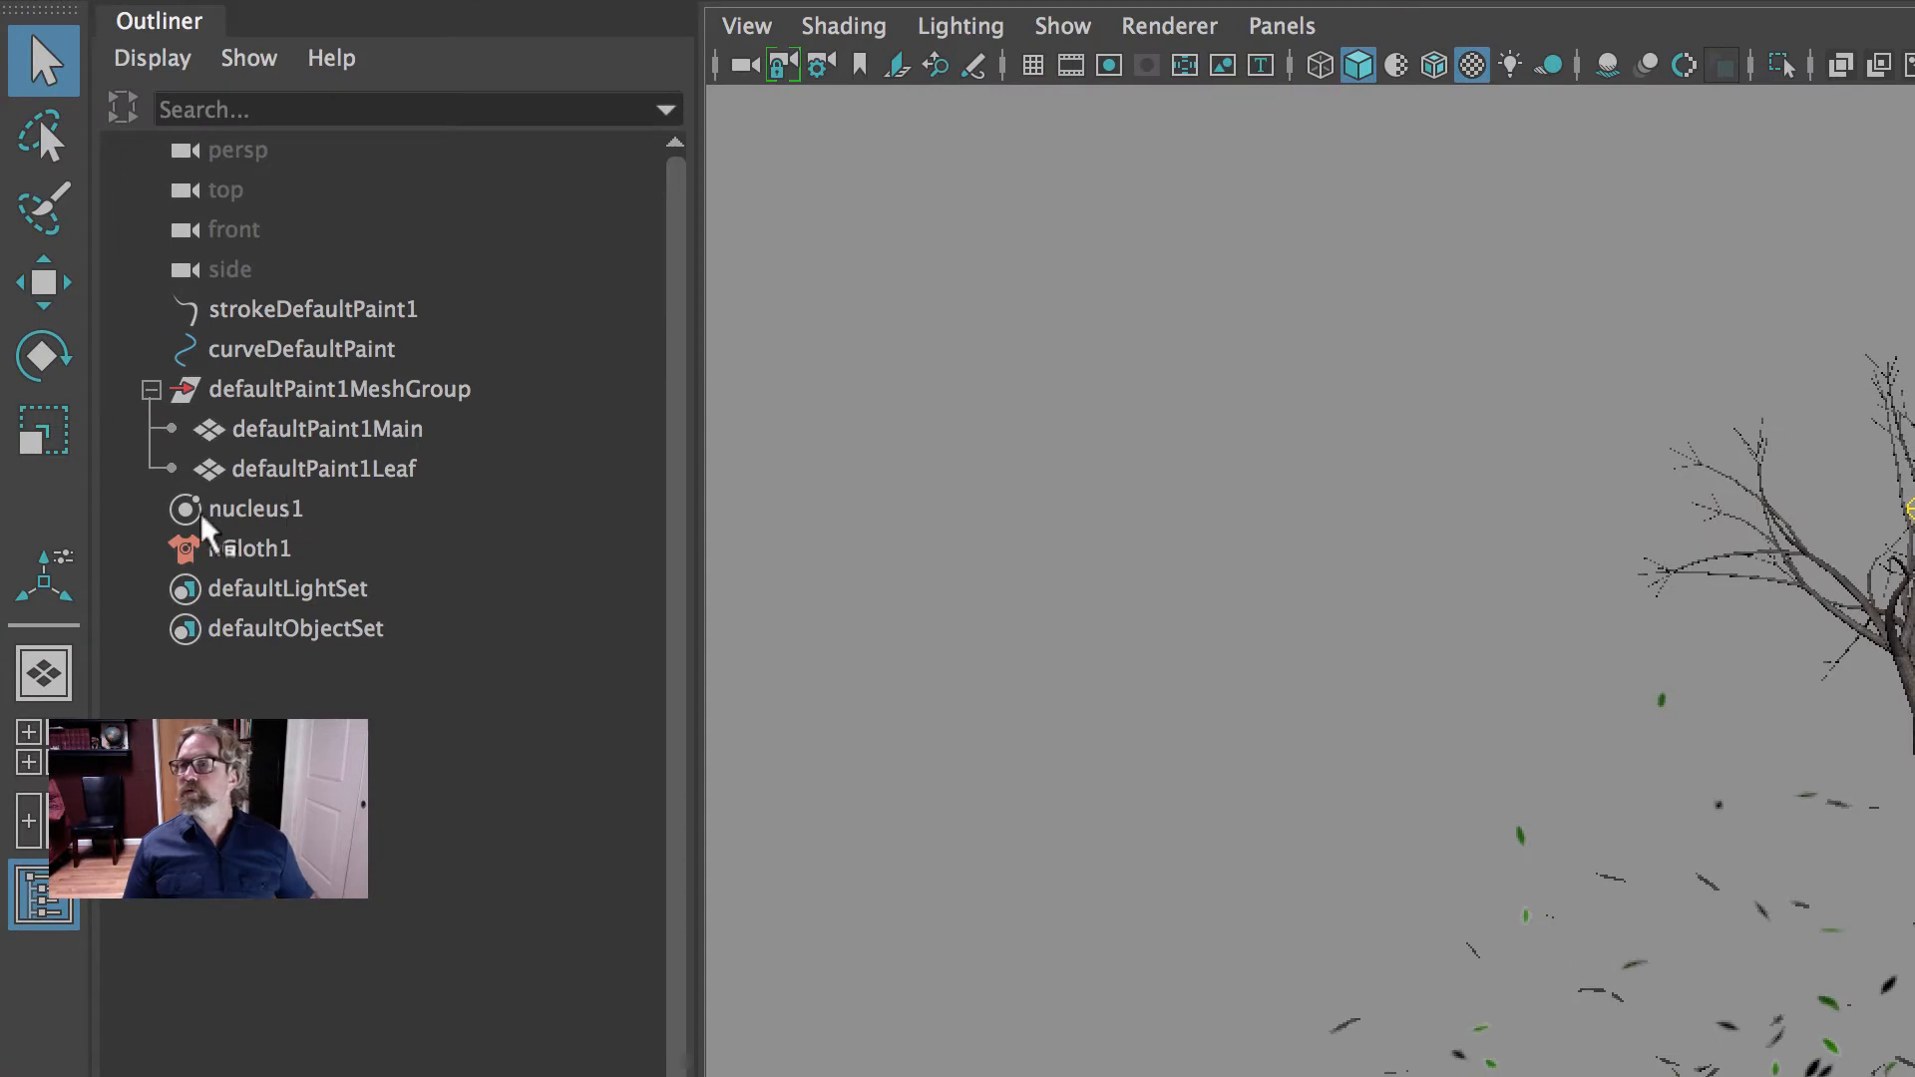
- Try the Use Plane ground plane on the nucleus1 solver with the falling leaves, and turn it off again
left_click(247, 521)
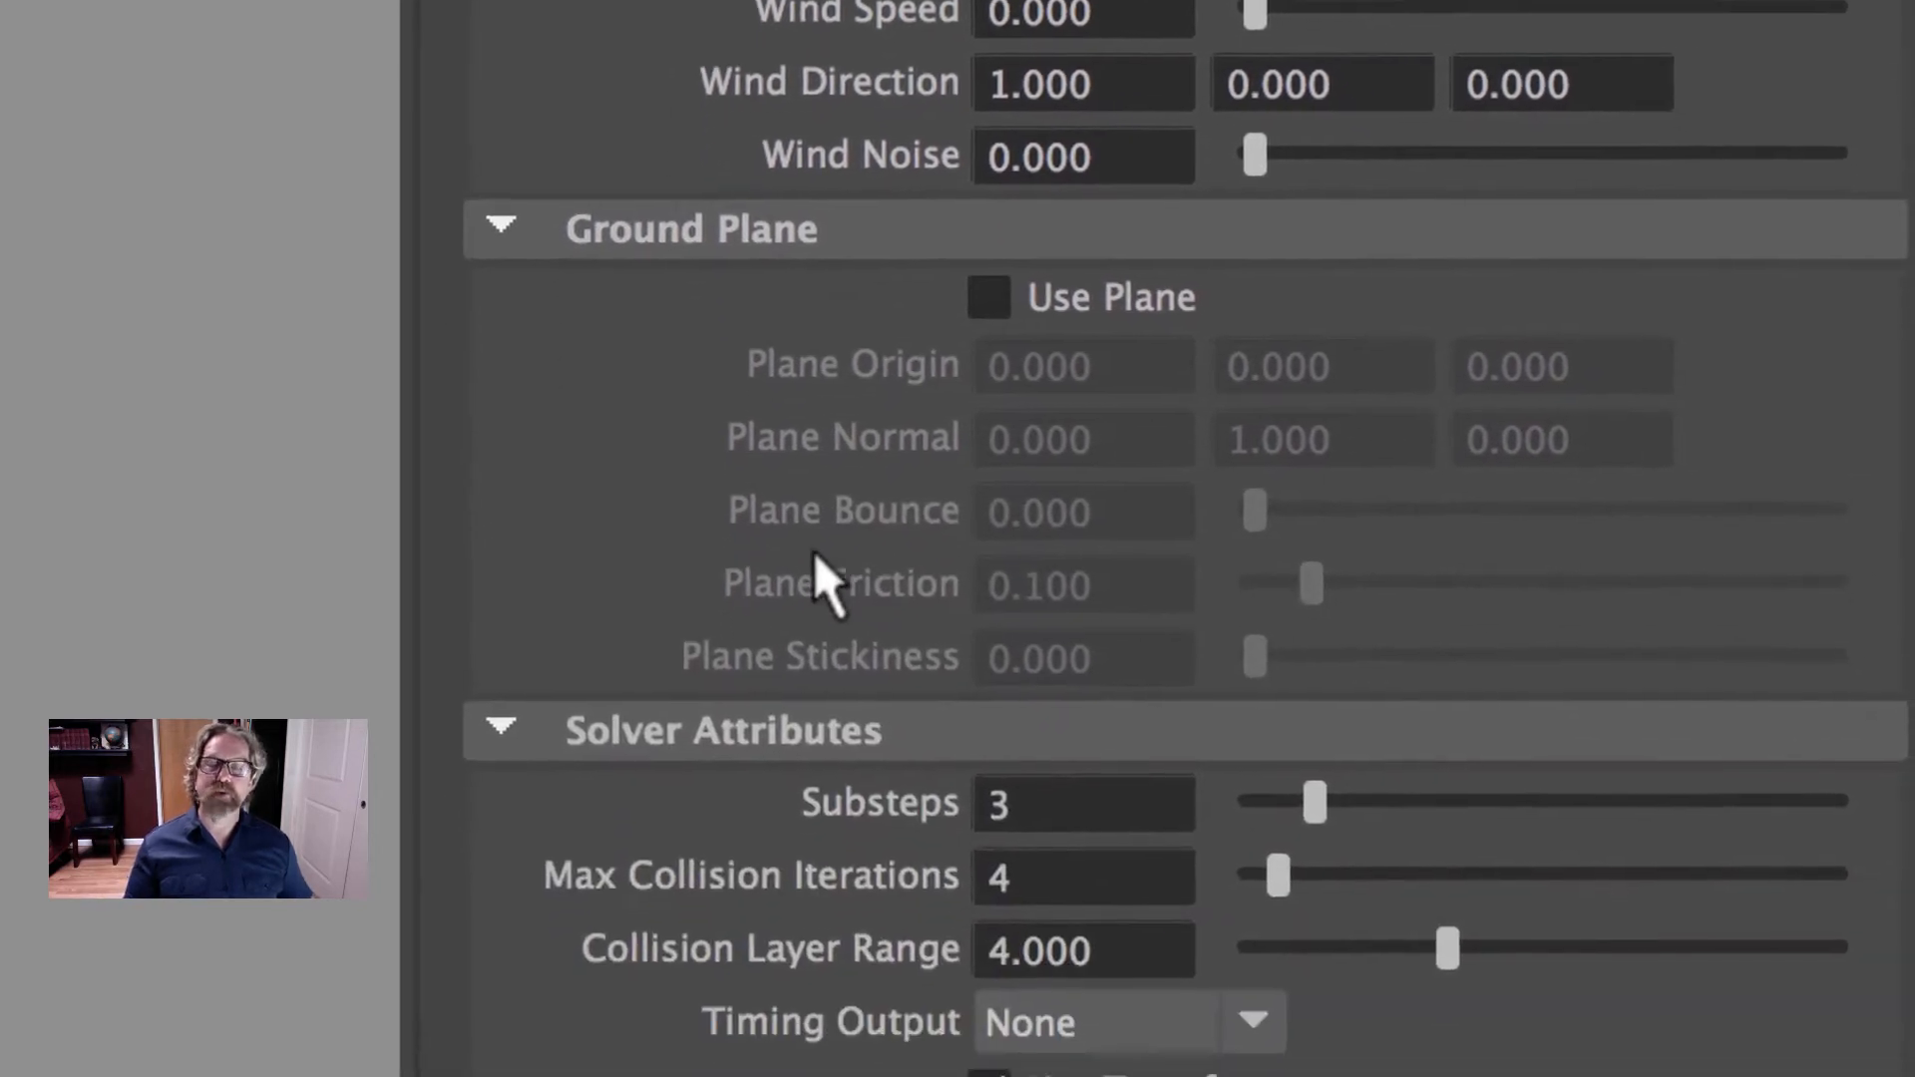
left_click(988, 279)
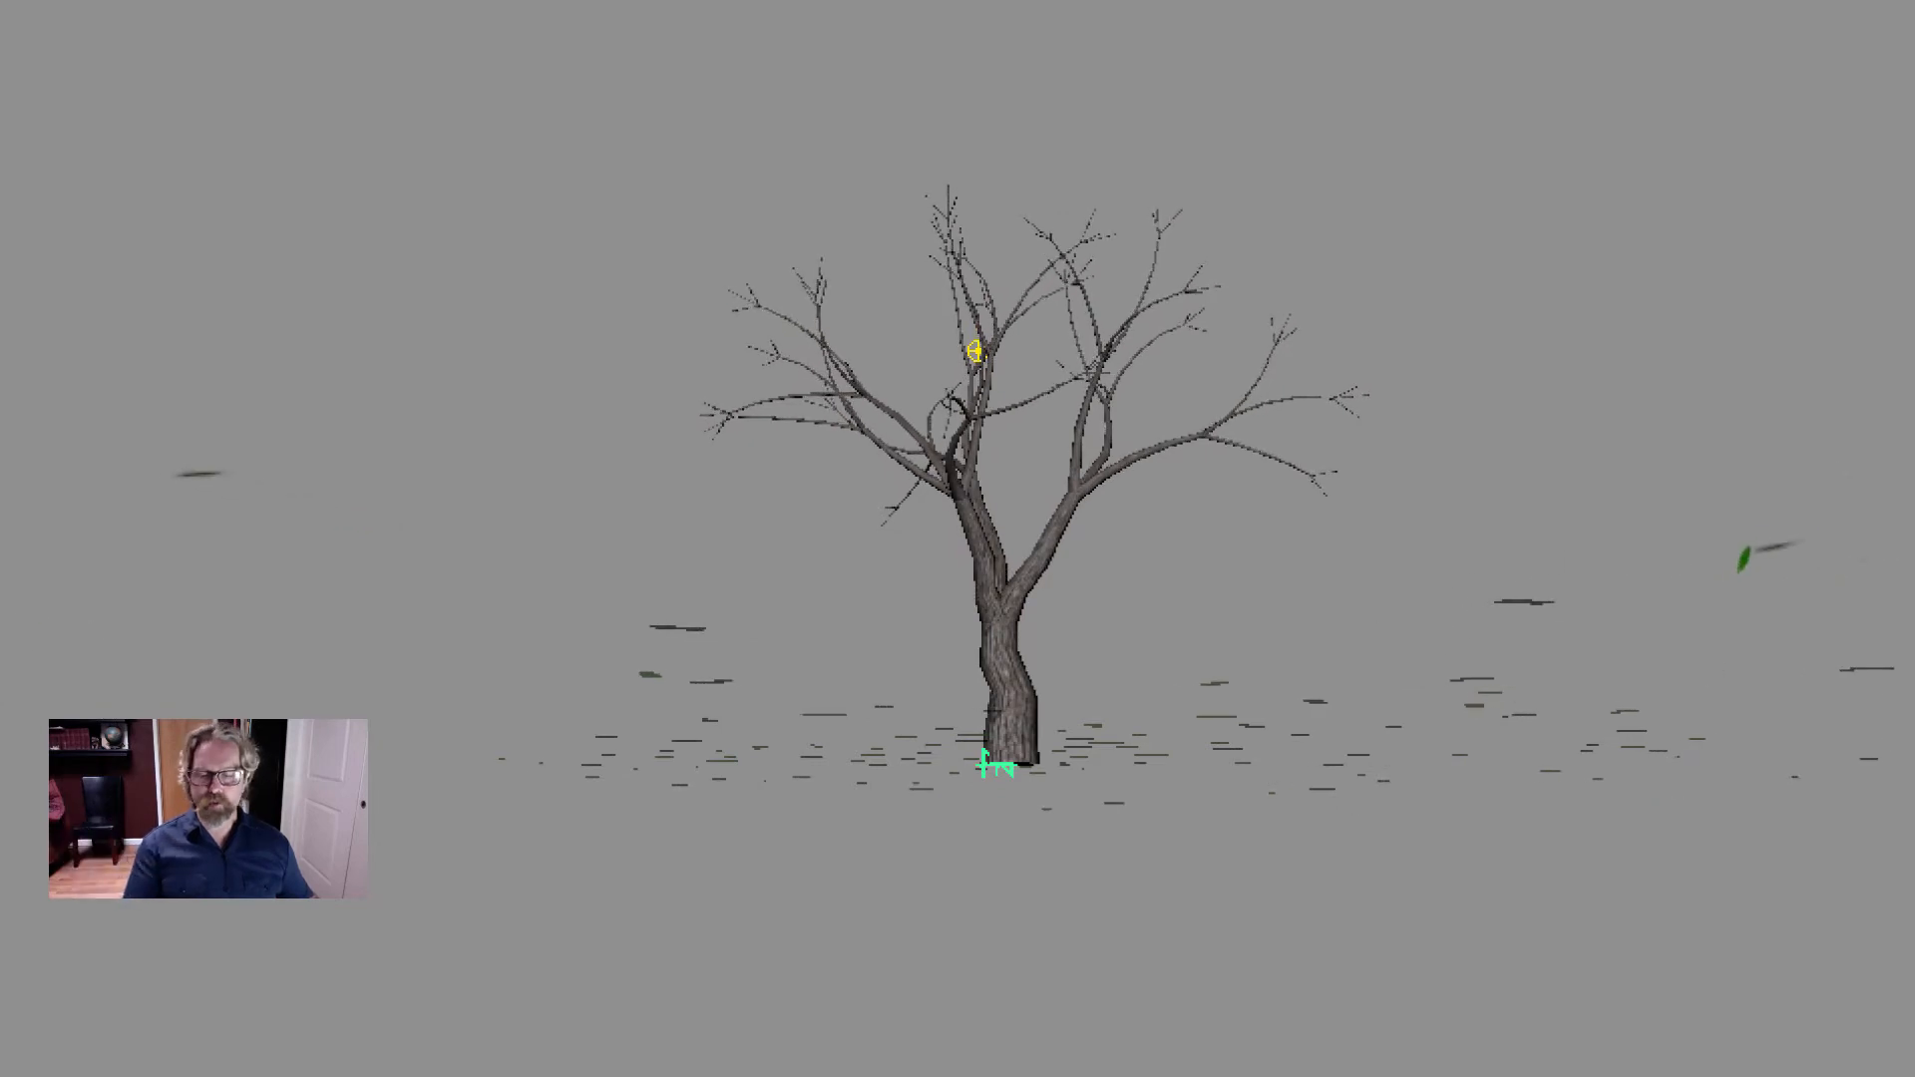
left_click_drag(1526, 261, 1487, 339, "alt")
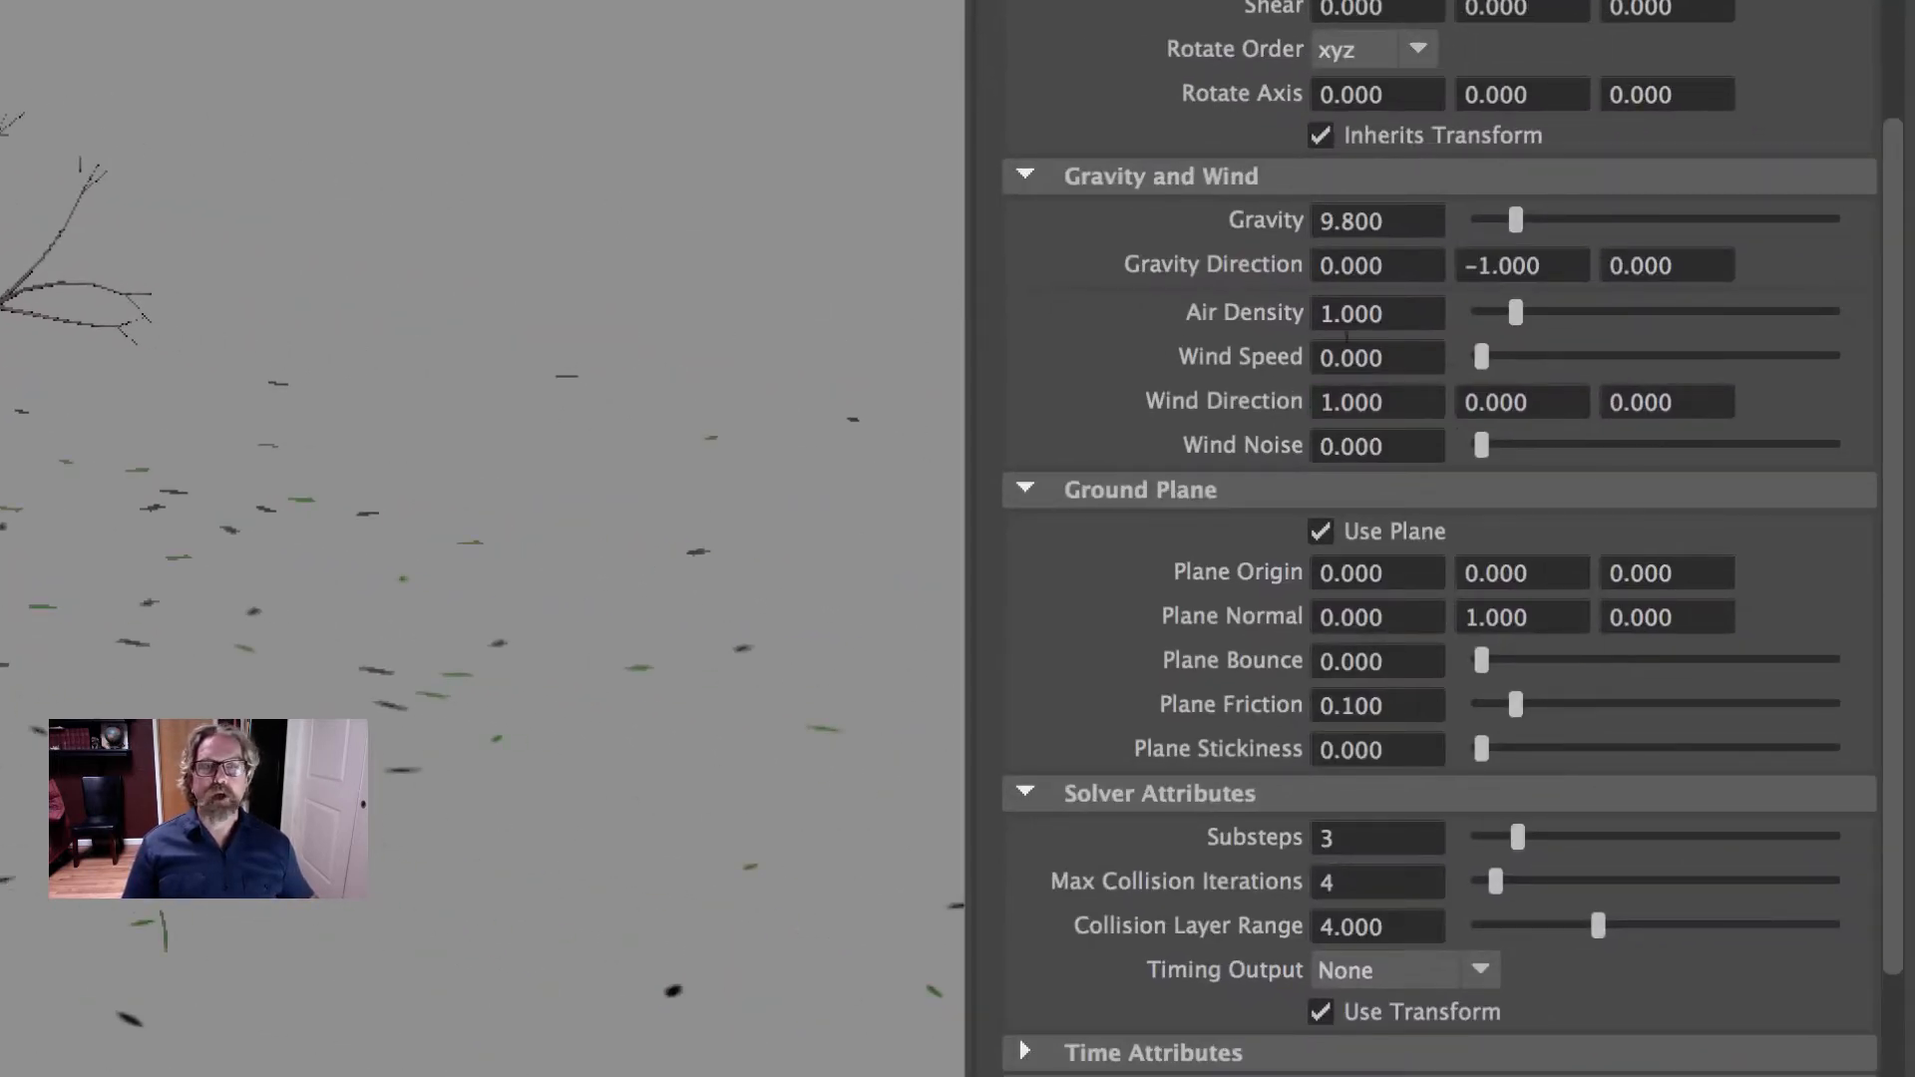
left_click(1322, 536)
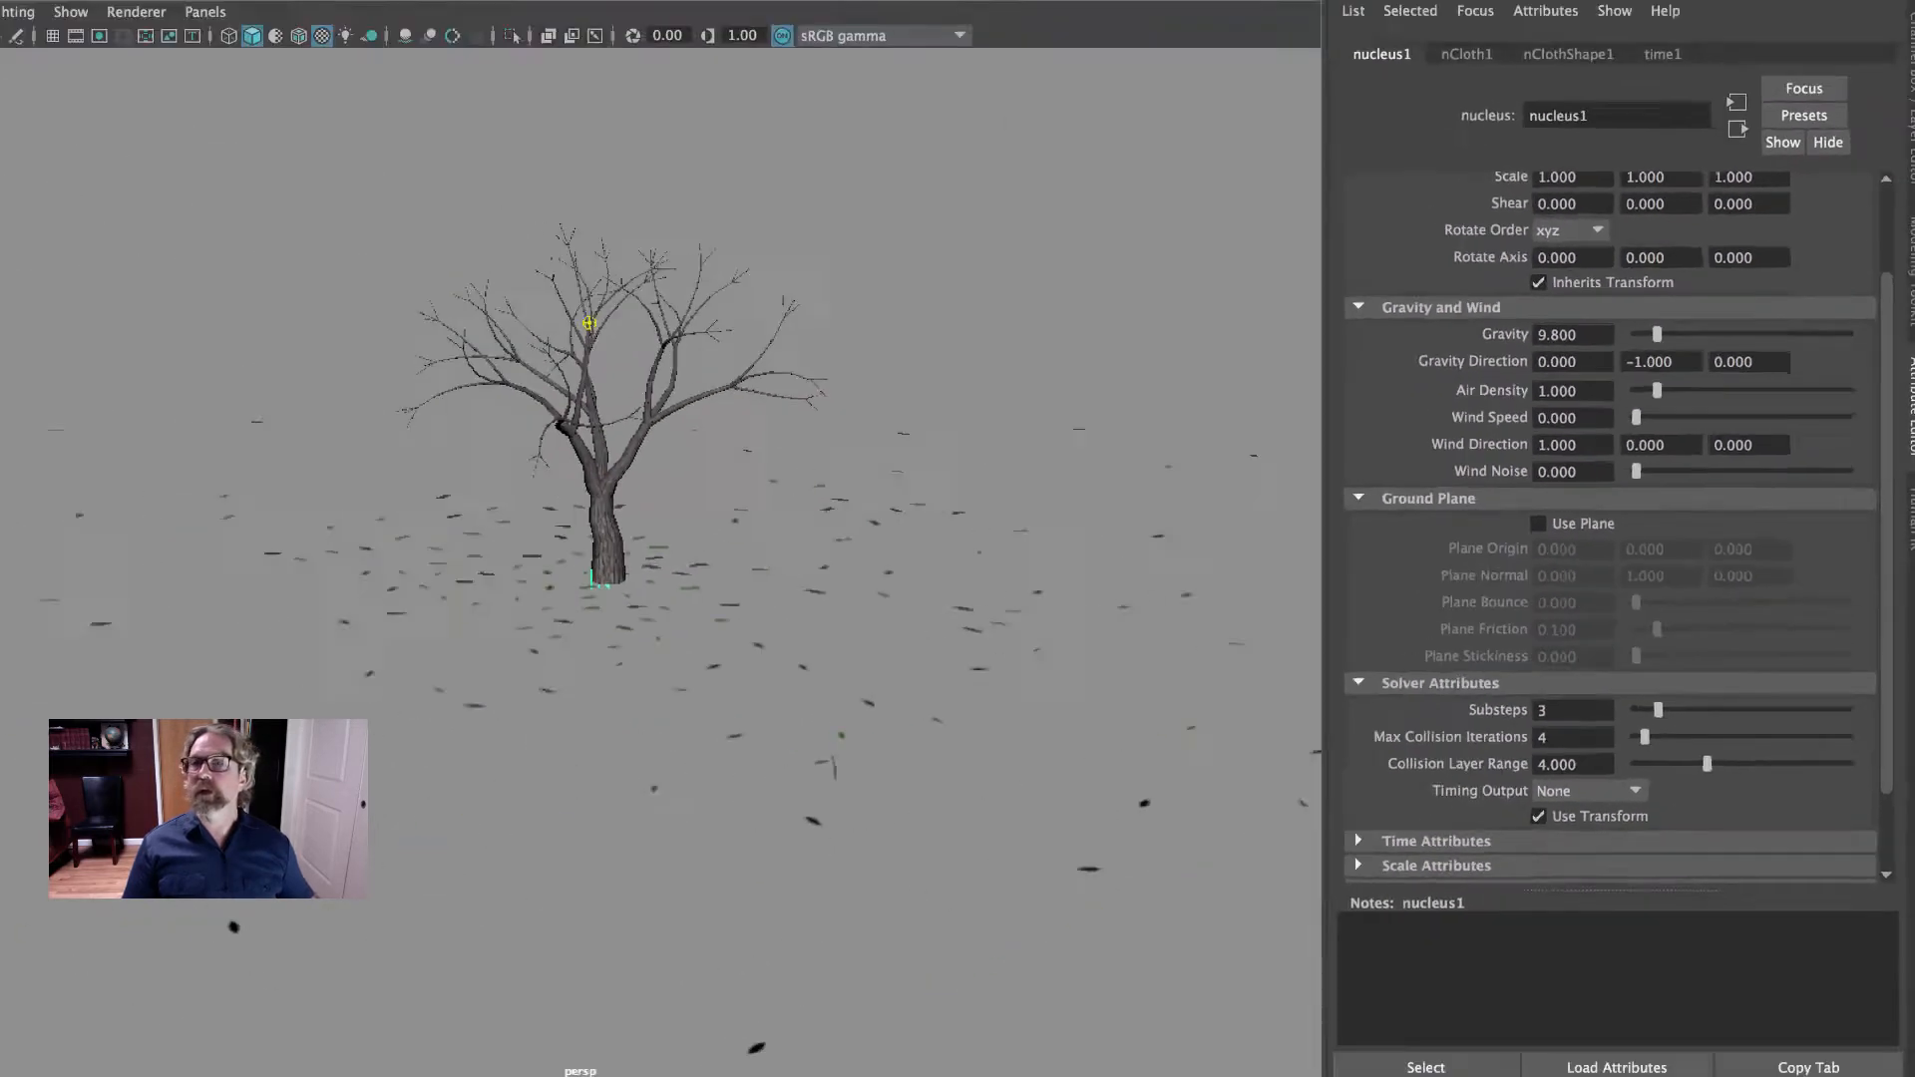
- Create a polygon plane at the base of the tree and scale it uniformly into a large ground surface
left_click(187, 92)
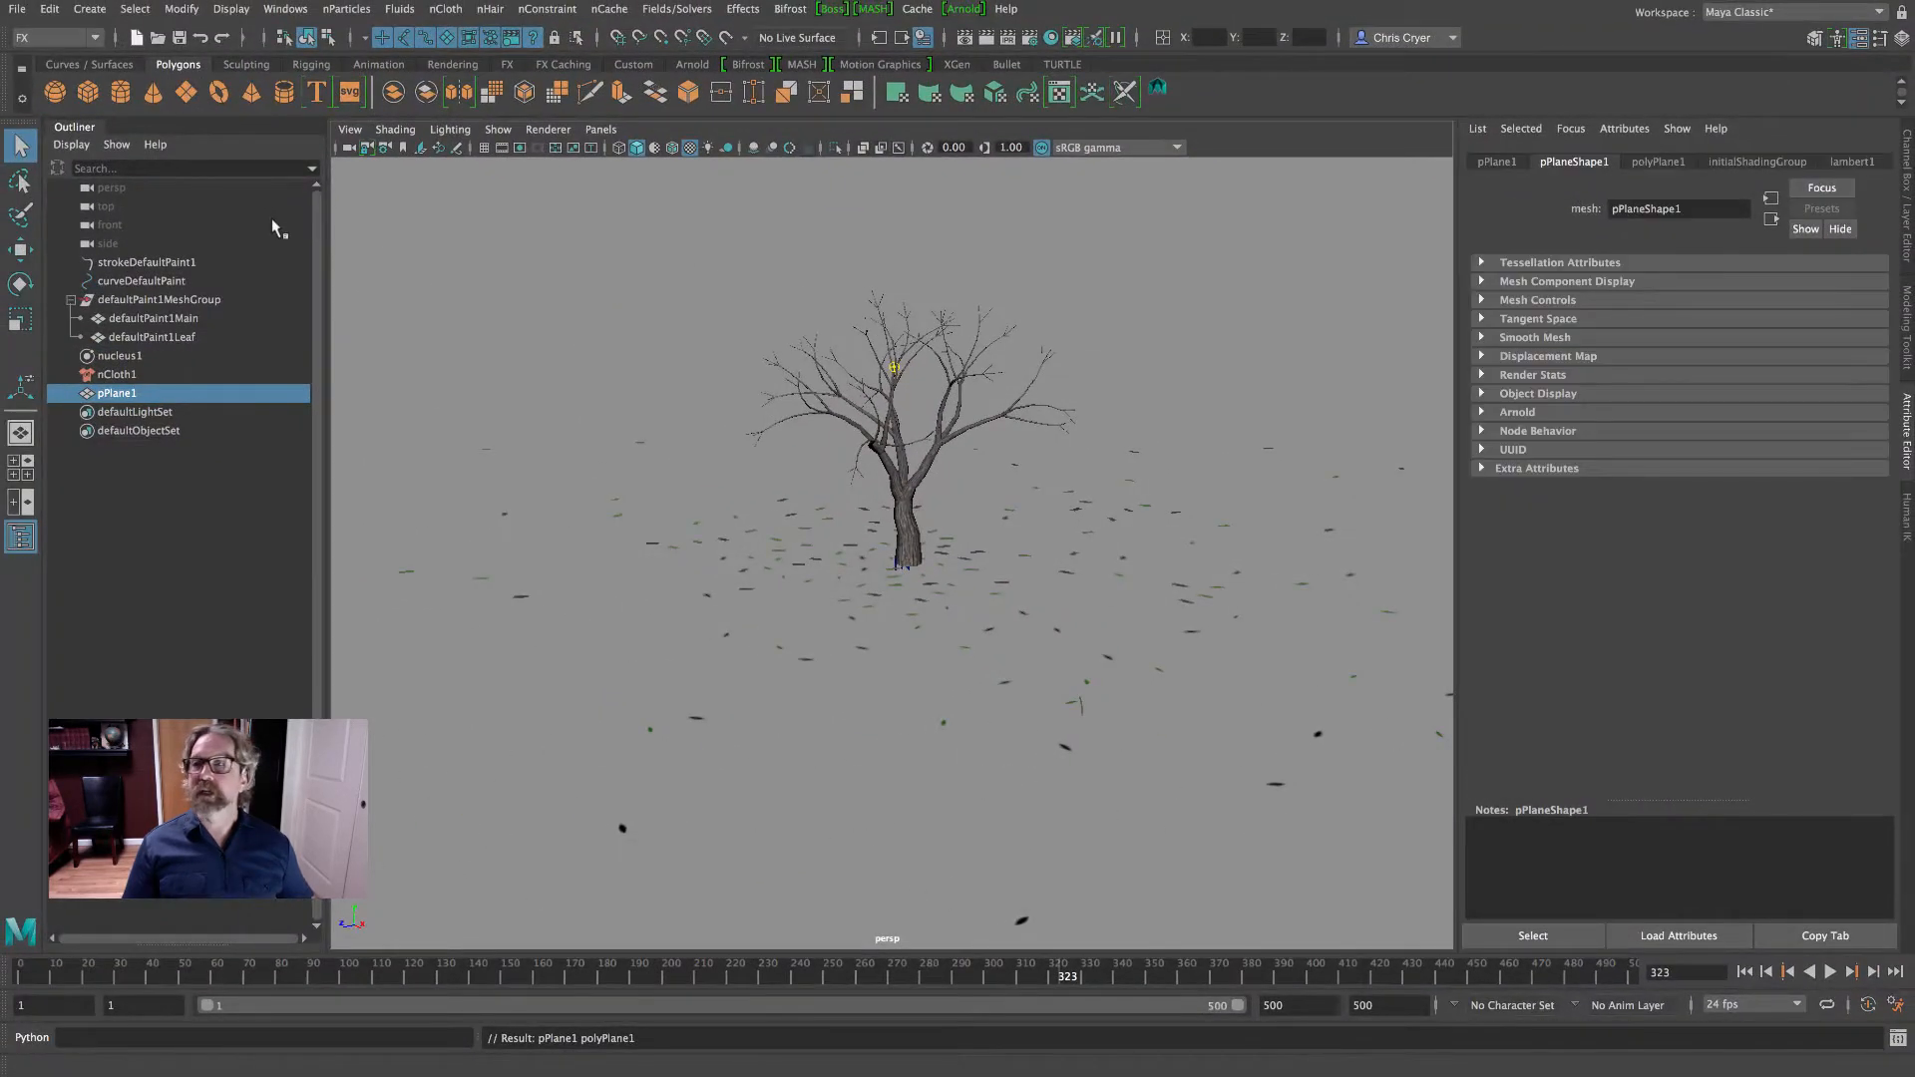
left_click(20, 319)
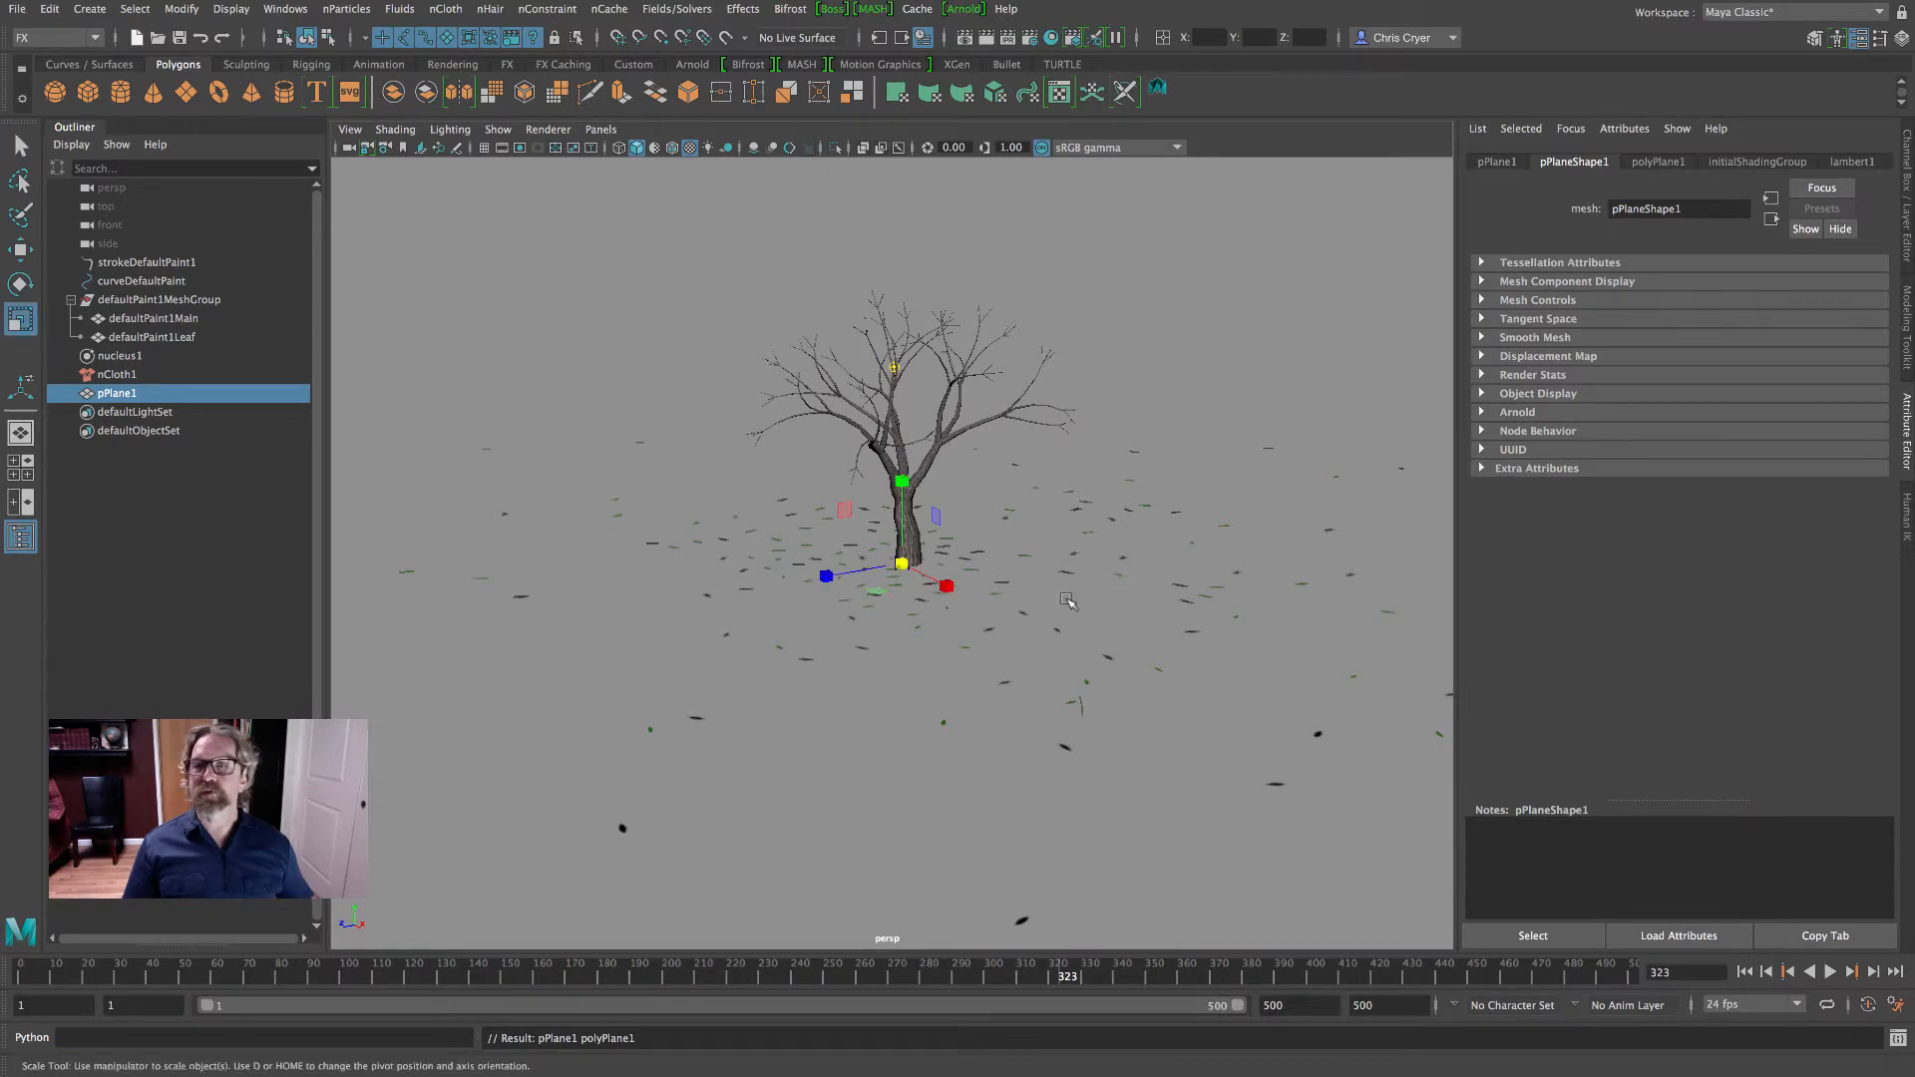
left_click_drag(902, 563, 1336, 624)
- Assign a new Lambert material to the ground plane
right_click_drag(891, 747, 885, 745)
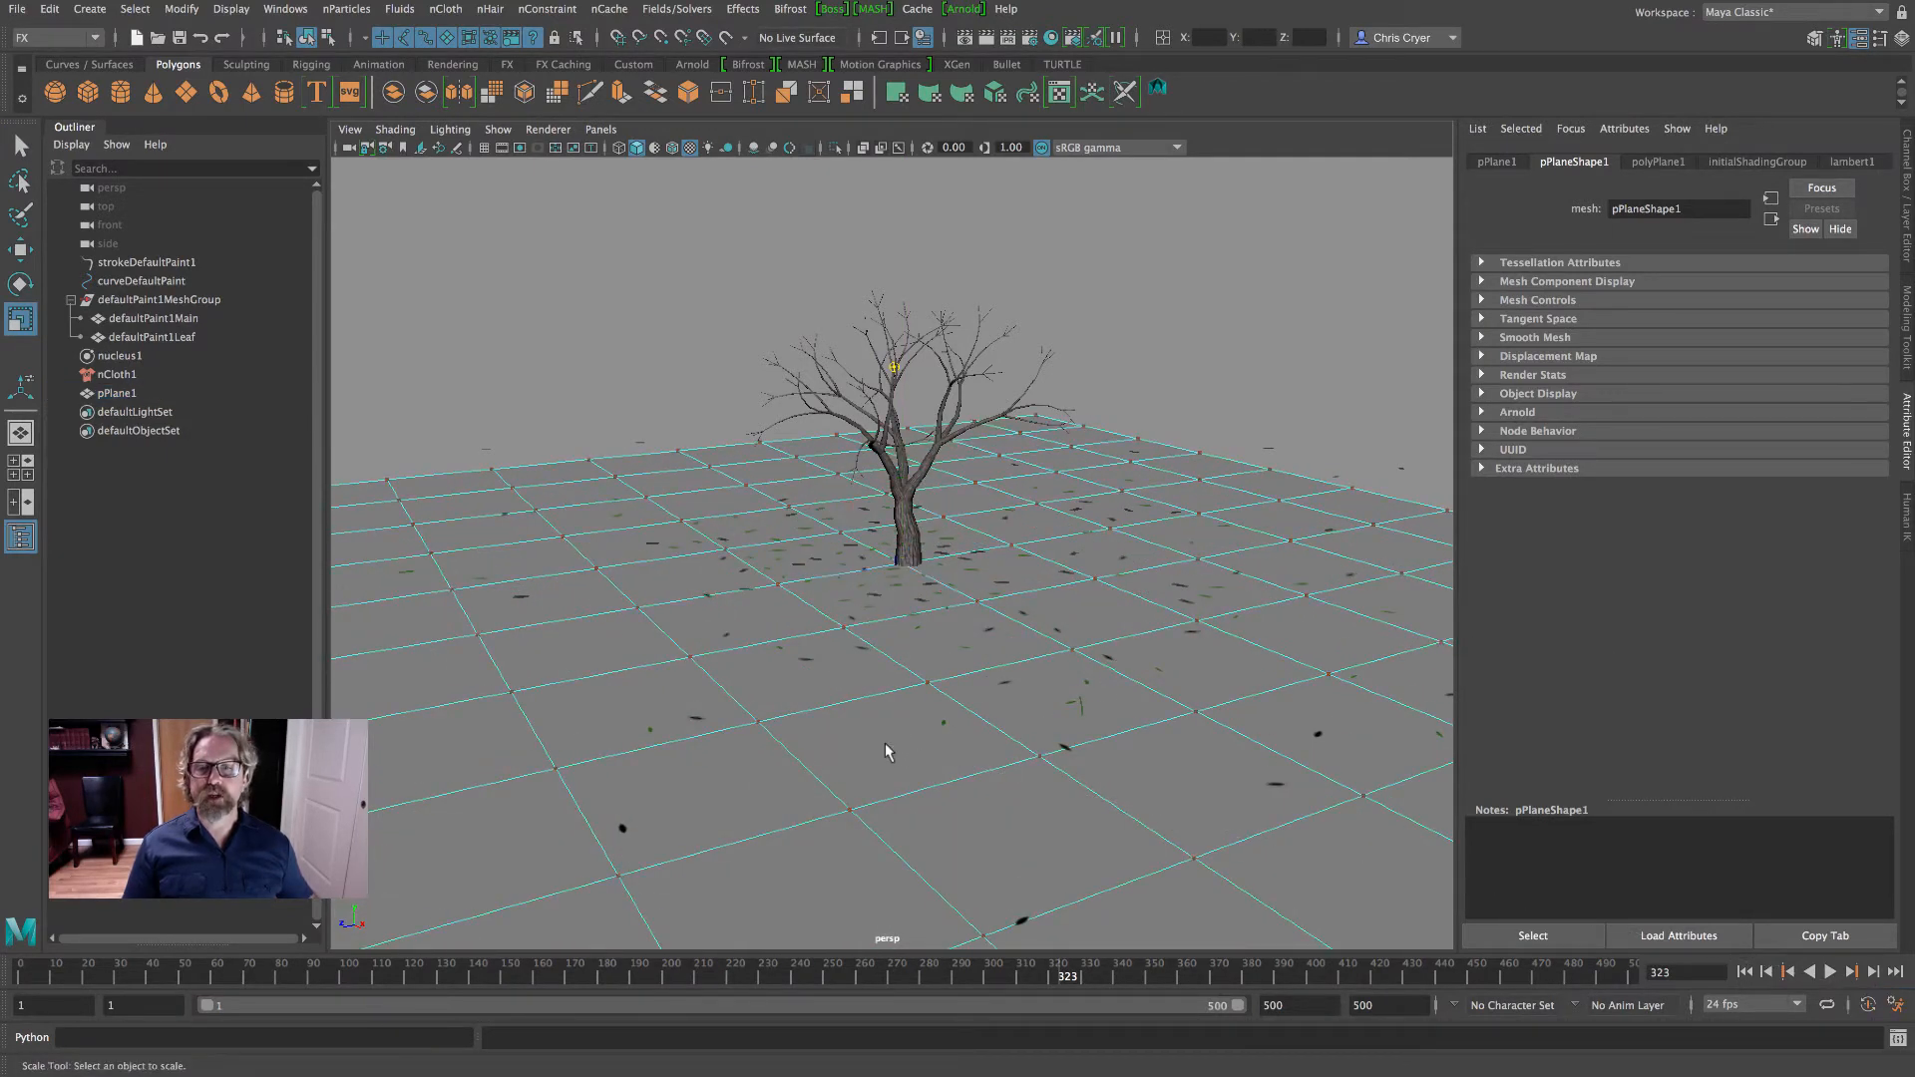
right_click(886, 742)
left_click(991, 583)
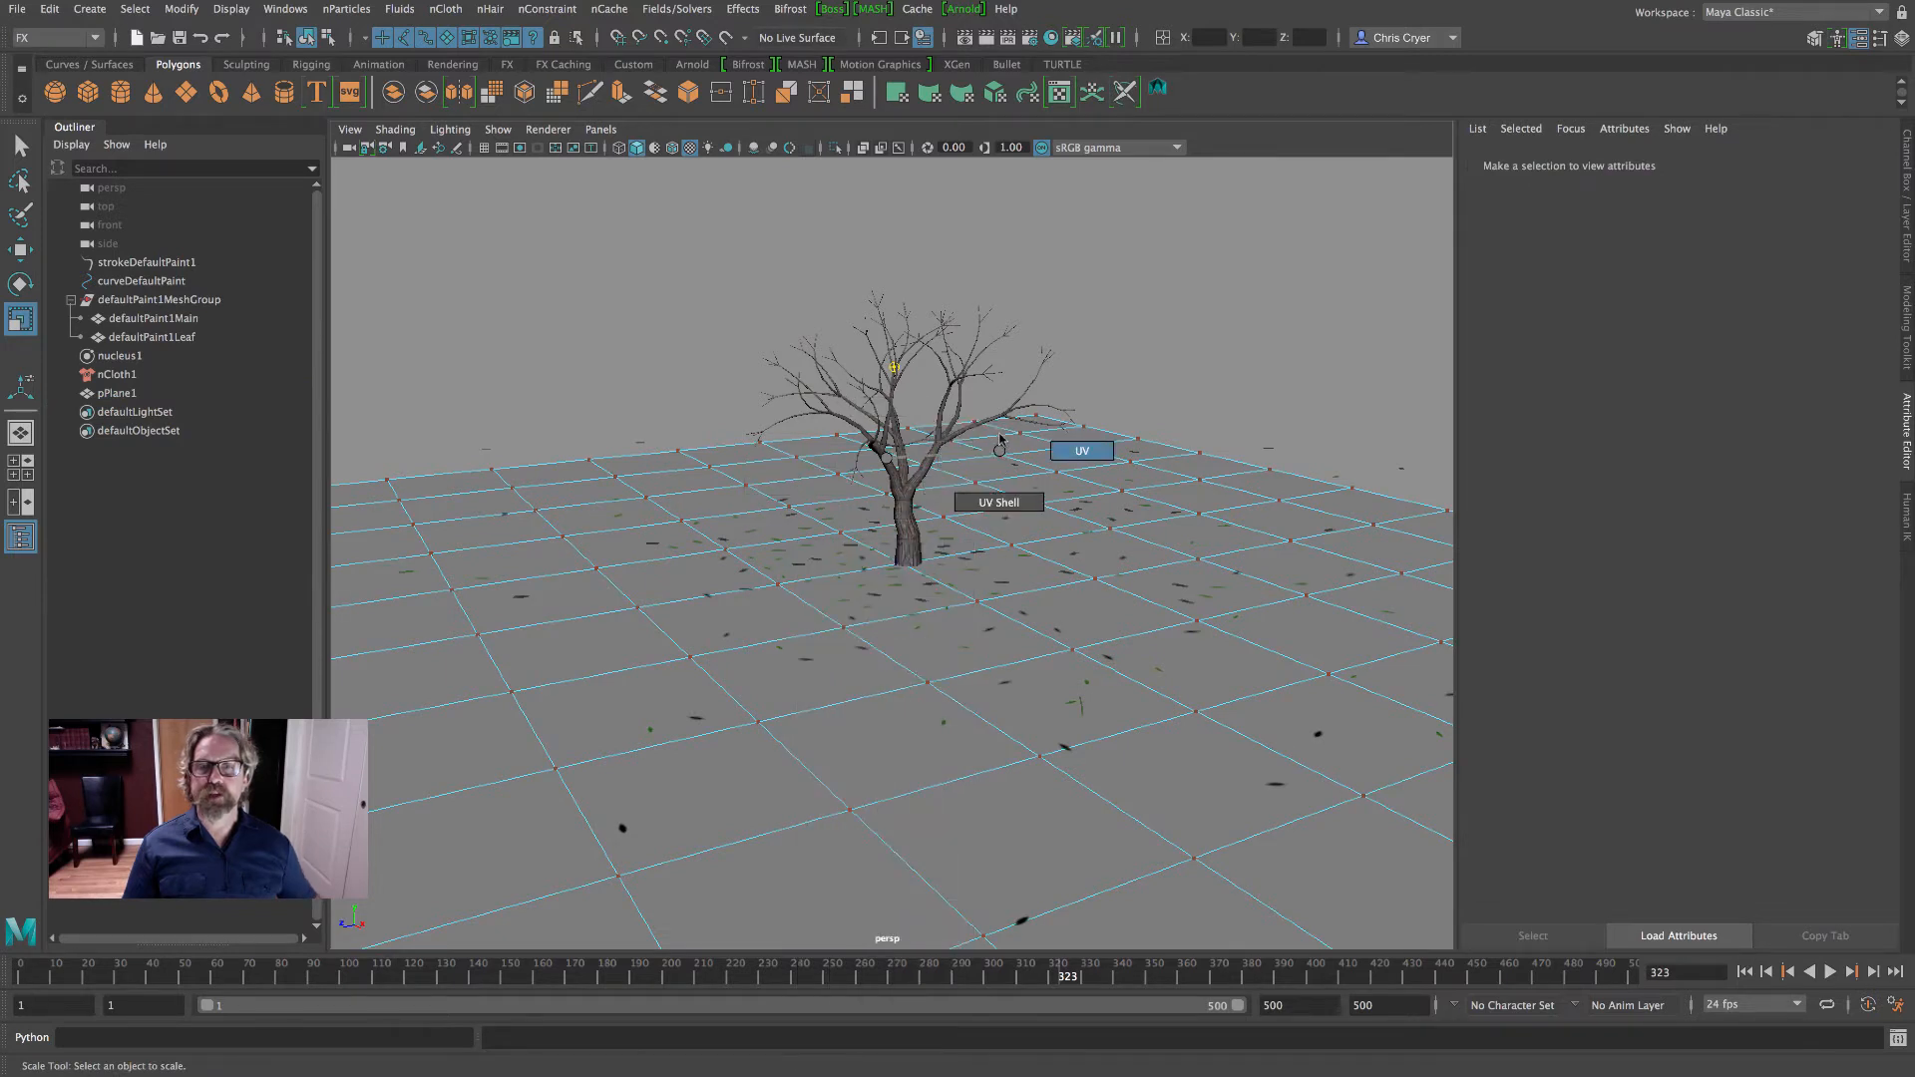
left_click(1001, 457)
right_click_drag(1008, 463, 1072, 414)
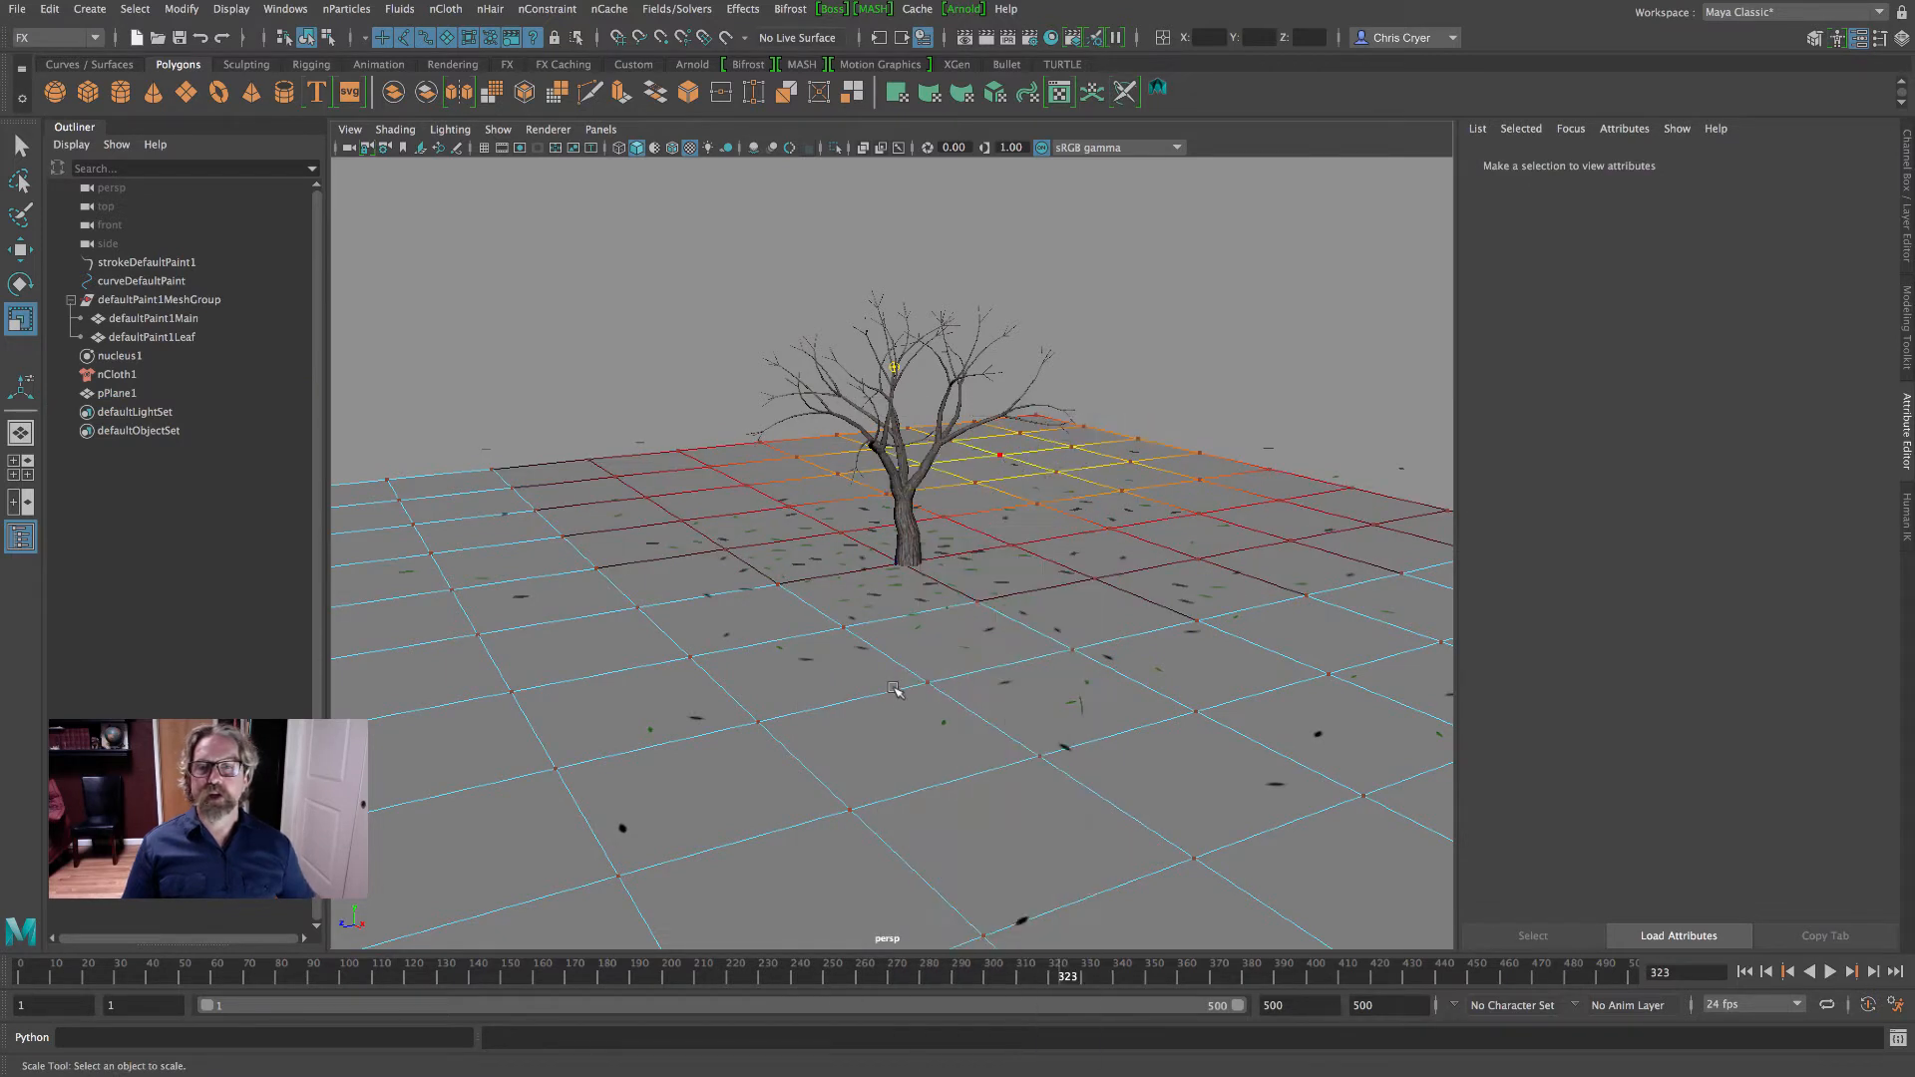
right_click_drag(872, 464, 861, 903)
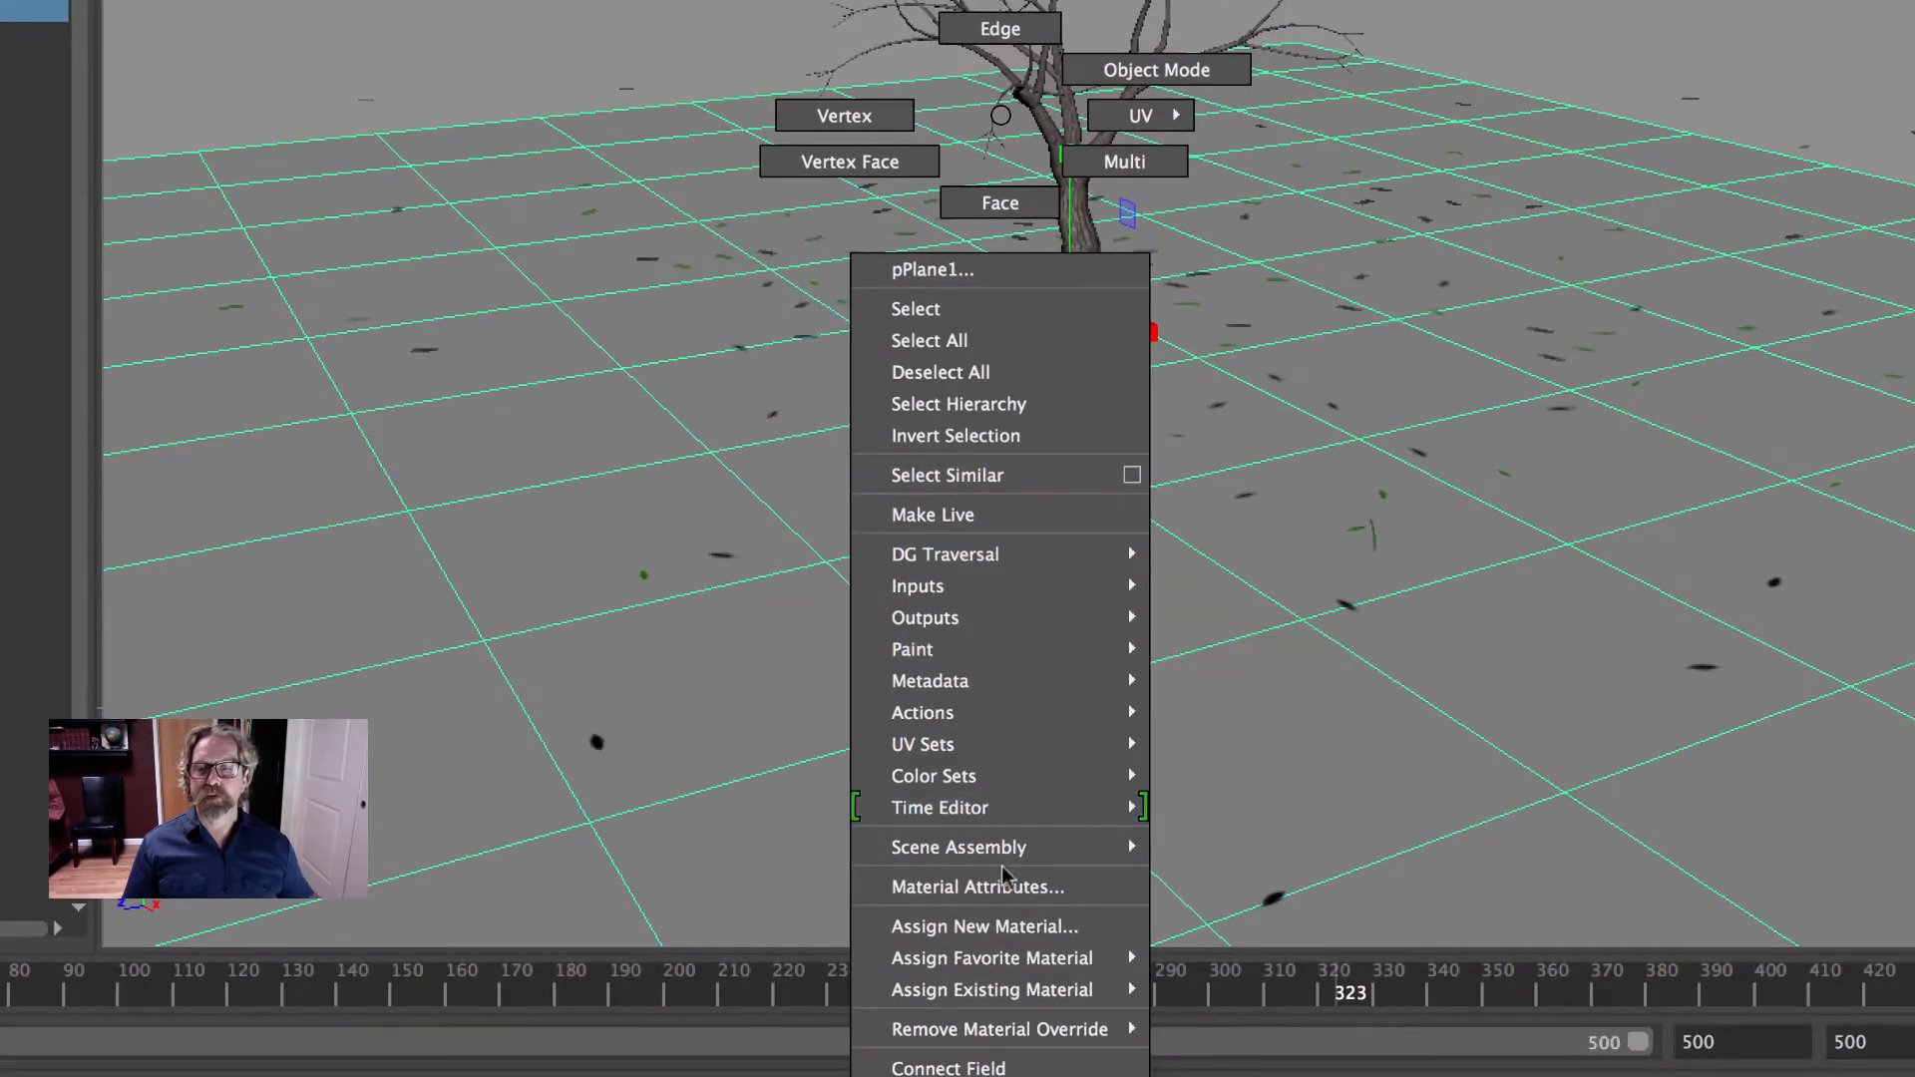
right_click_drag(1002, 865, 1003, 930)
left_click(933, 137)
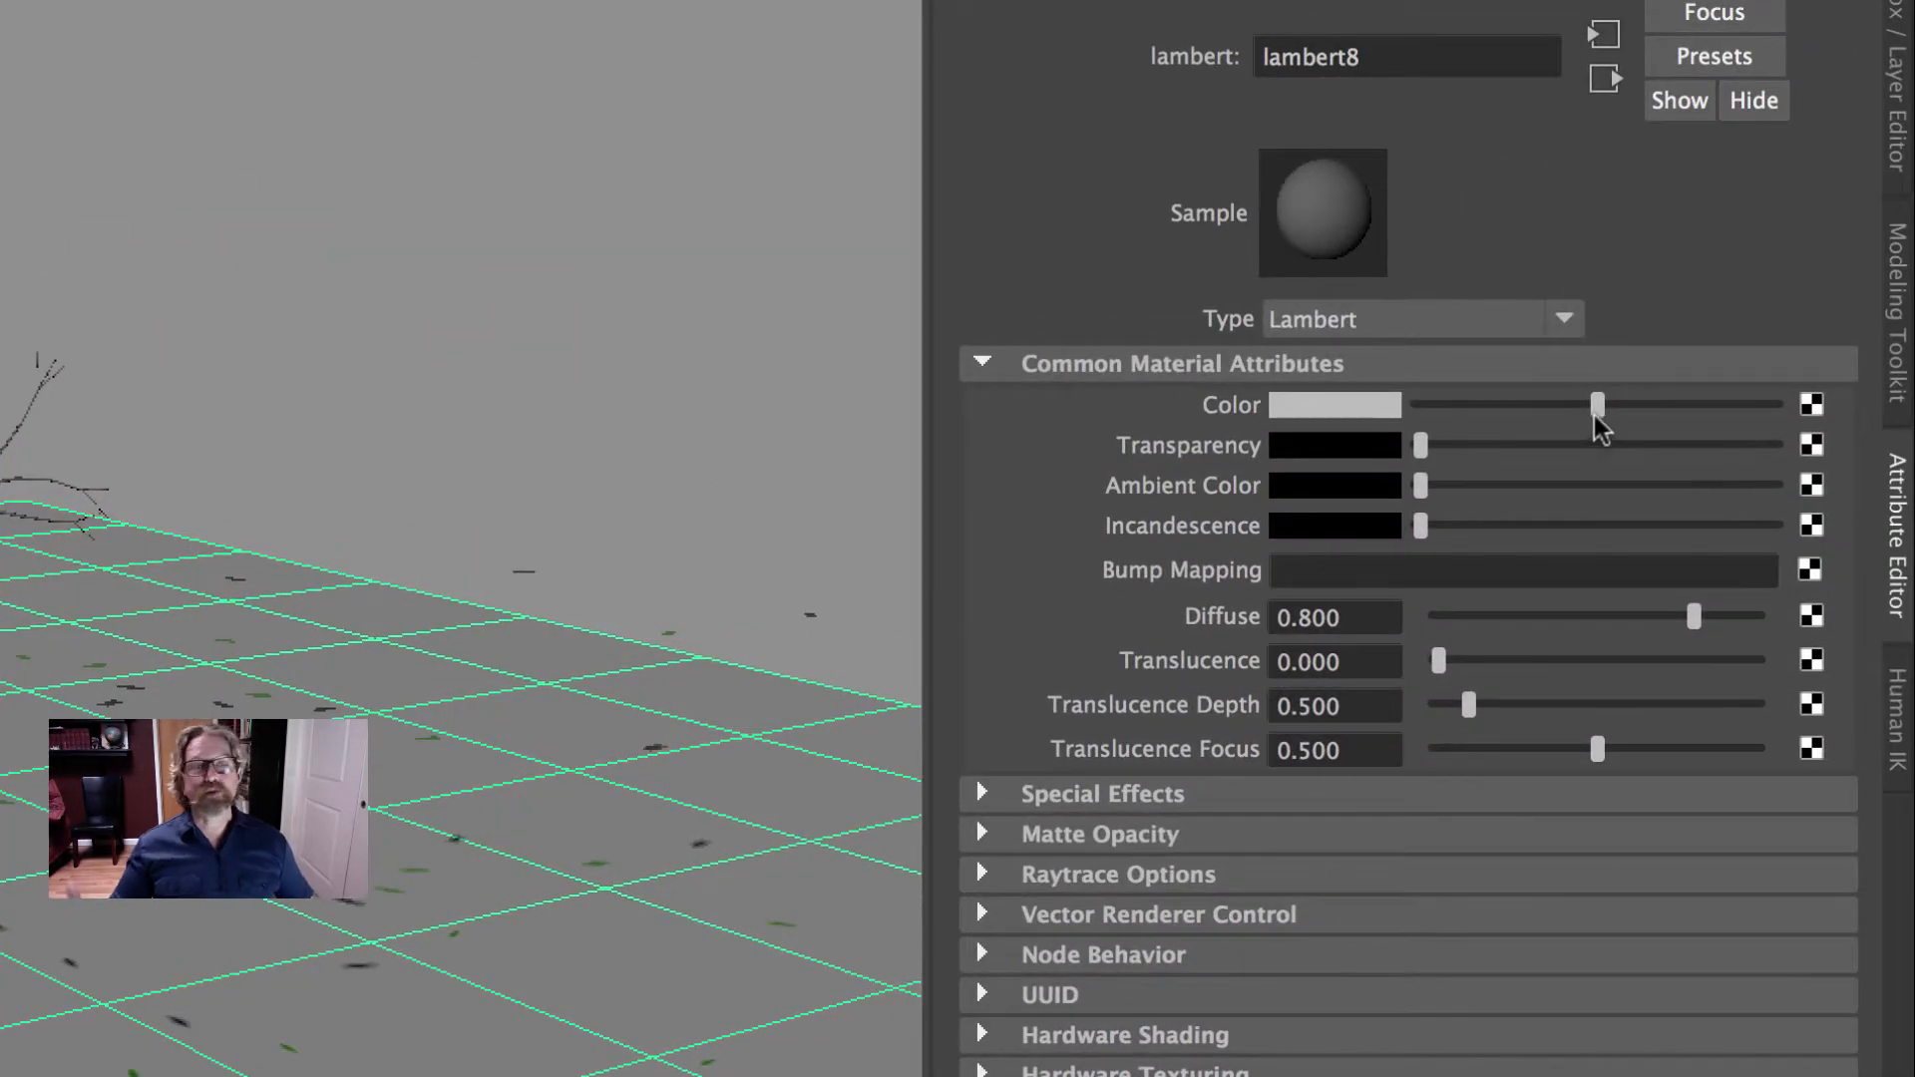
- Set the ground plane material's color to white, diffuse to 1.000 and incandescence to light gray, and deselect the plane
left_click_drag(1597, 405, 1817, 411)
left_click_drag(1693, 618, 1816, 628)
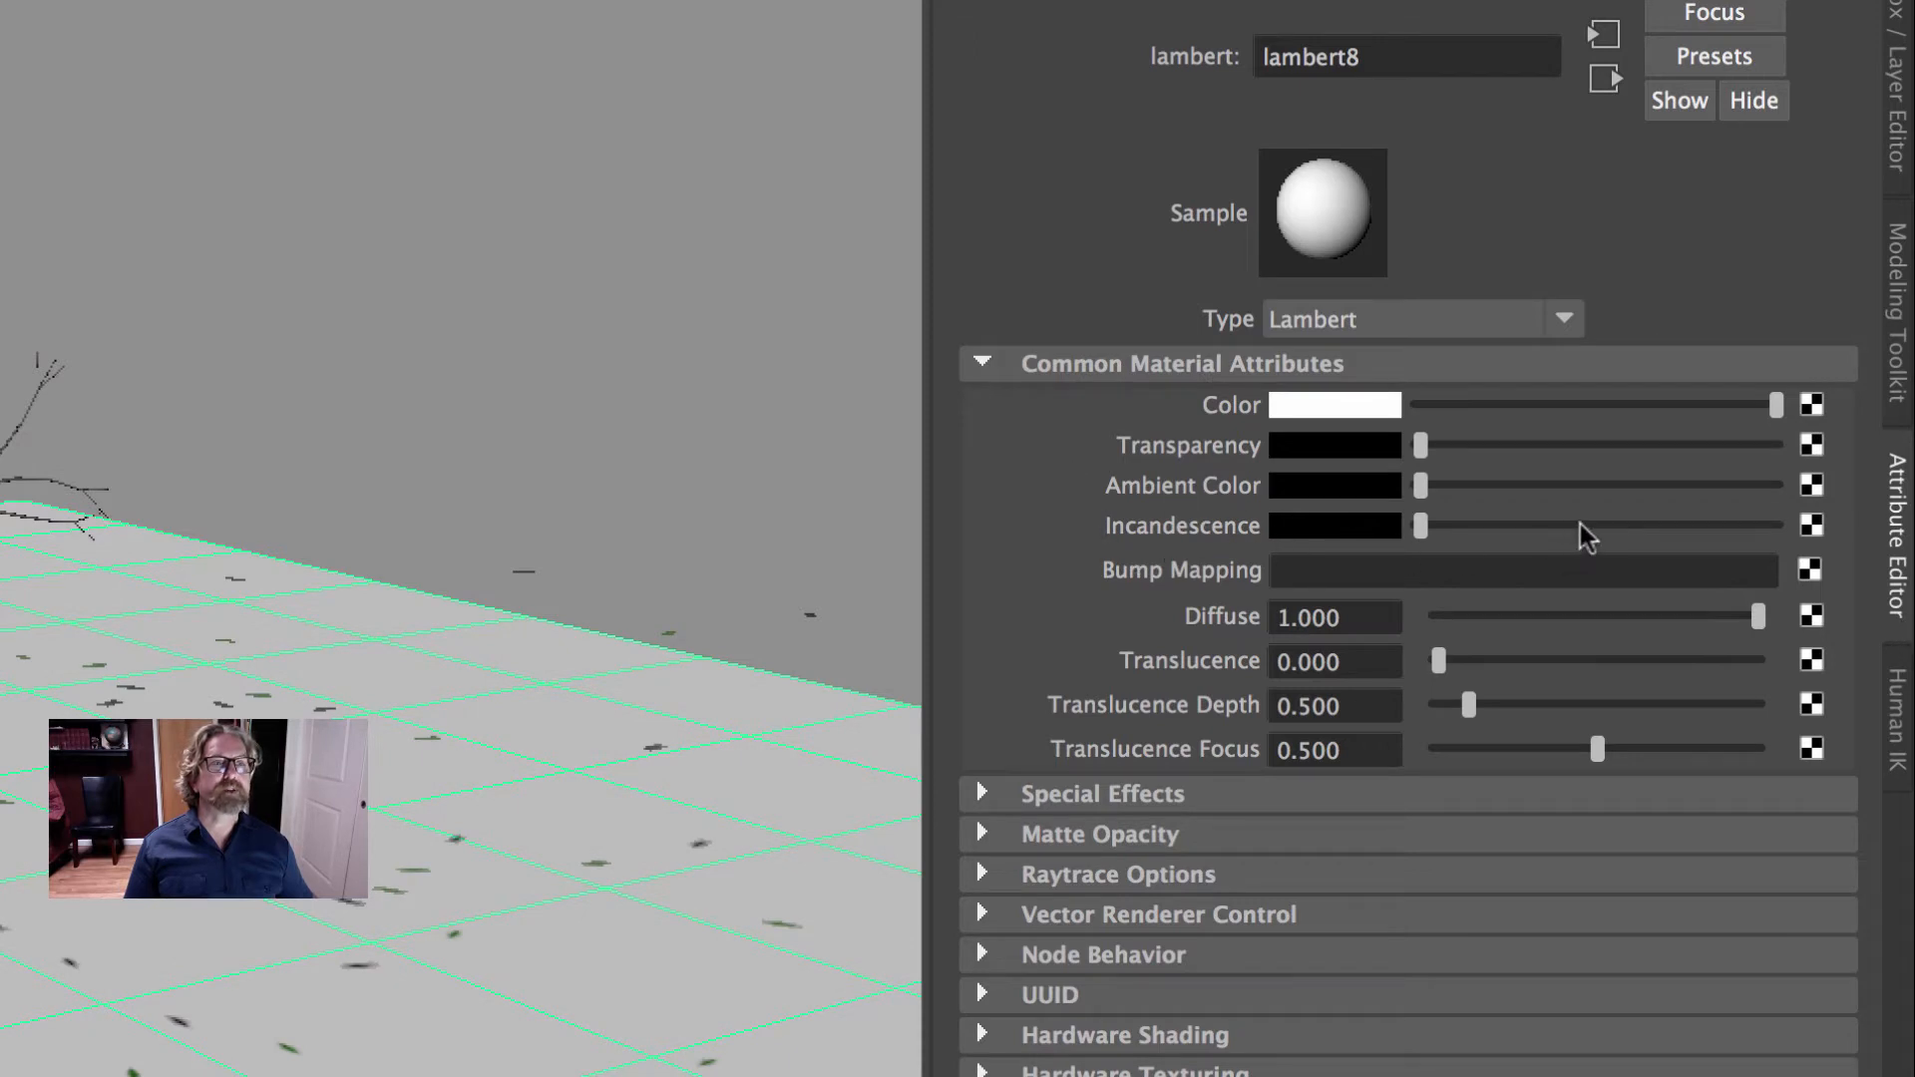
left_click_drag(1581, 525, 1570, 525)
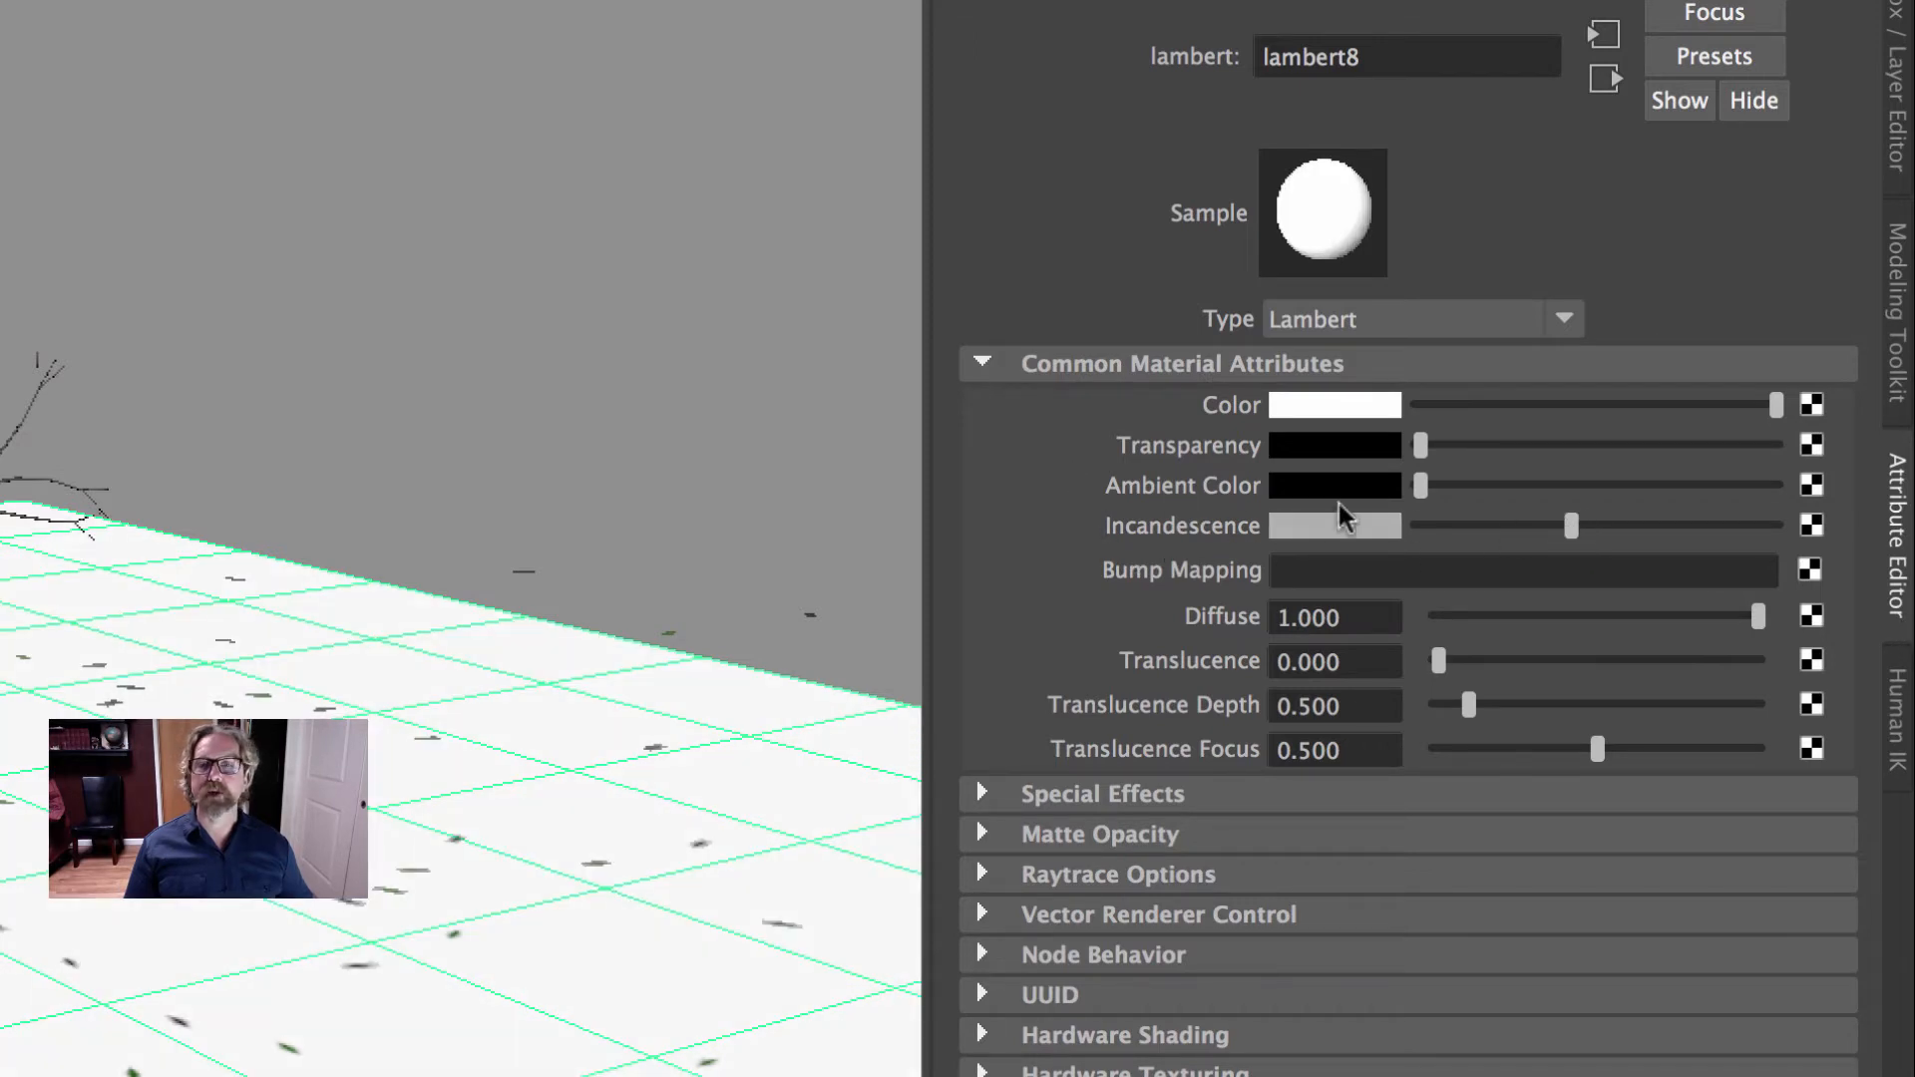
left_click(305, 259)
left_click_drag(120, 618, 171, 611, "alt")
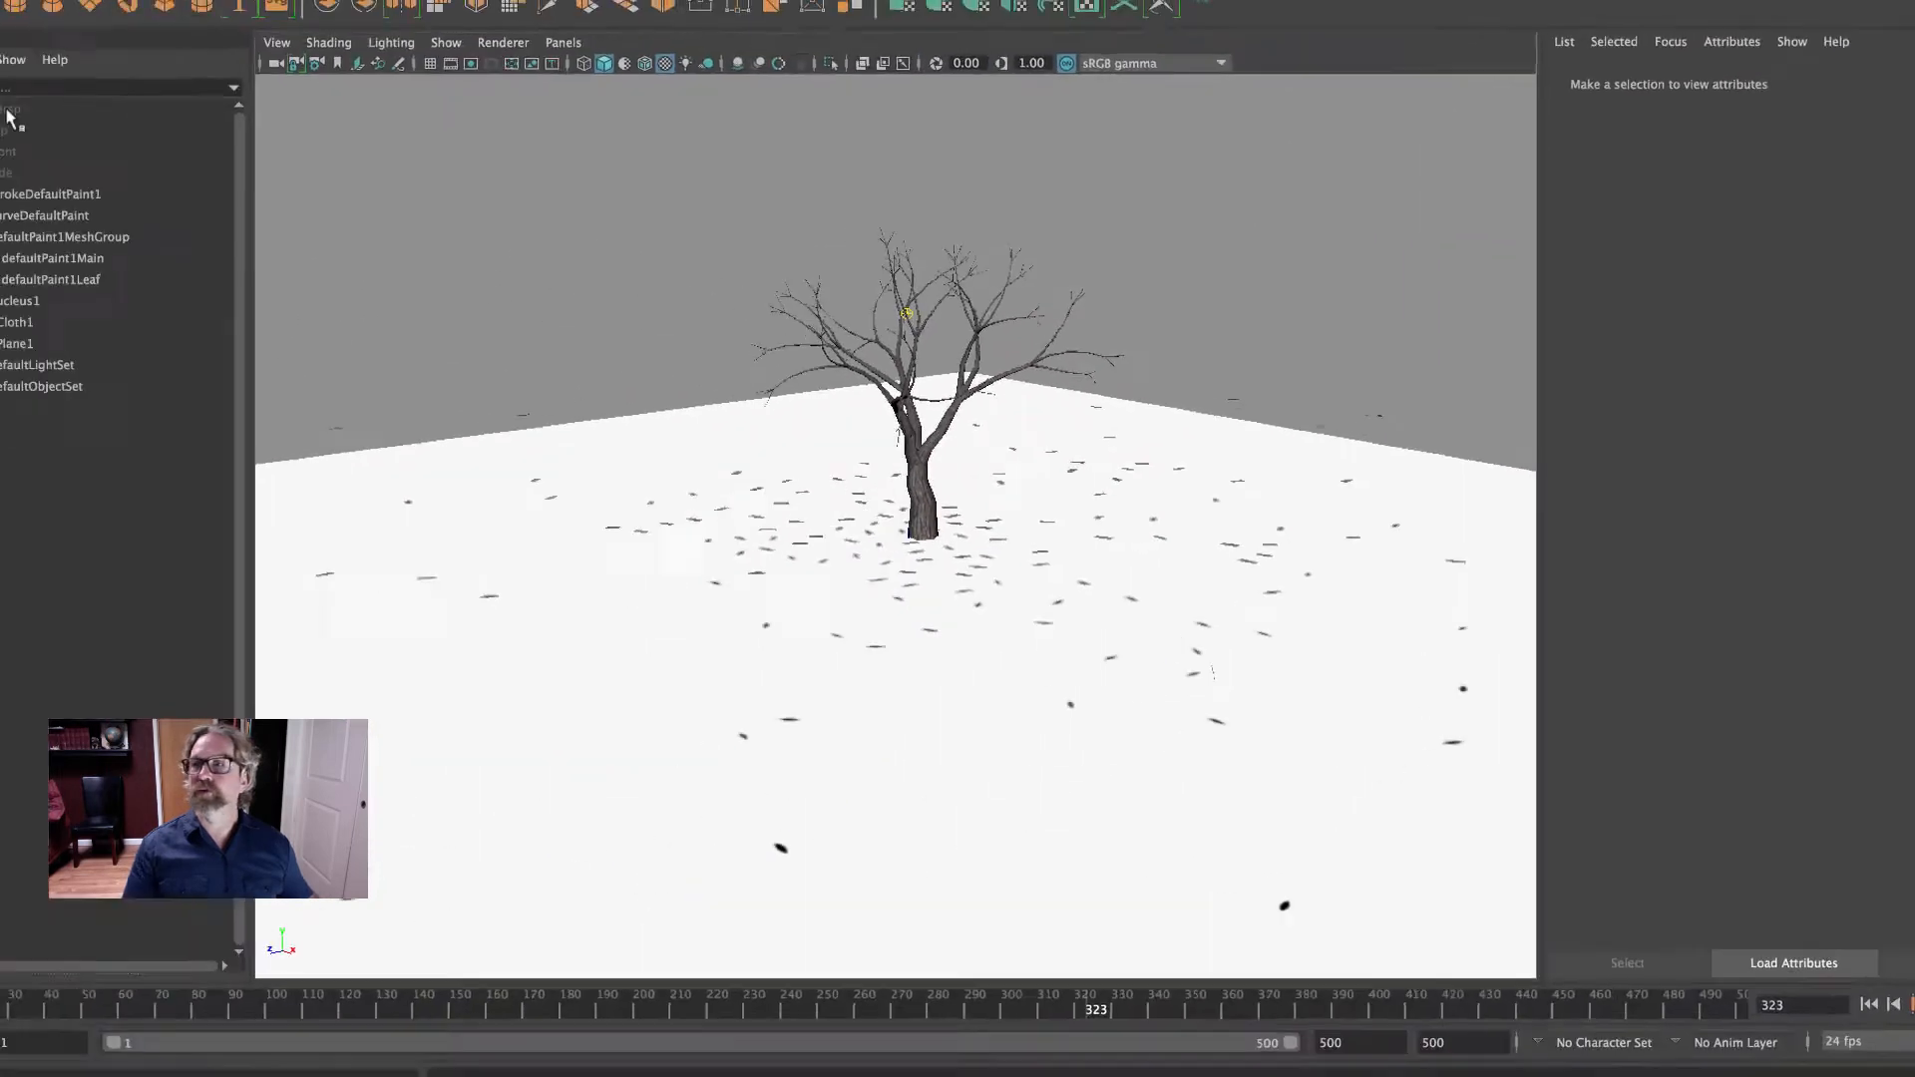
- Set the persp camera's background color to white and test-render frame 1 with Maya Software
left_click(131, 115)
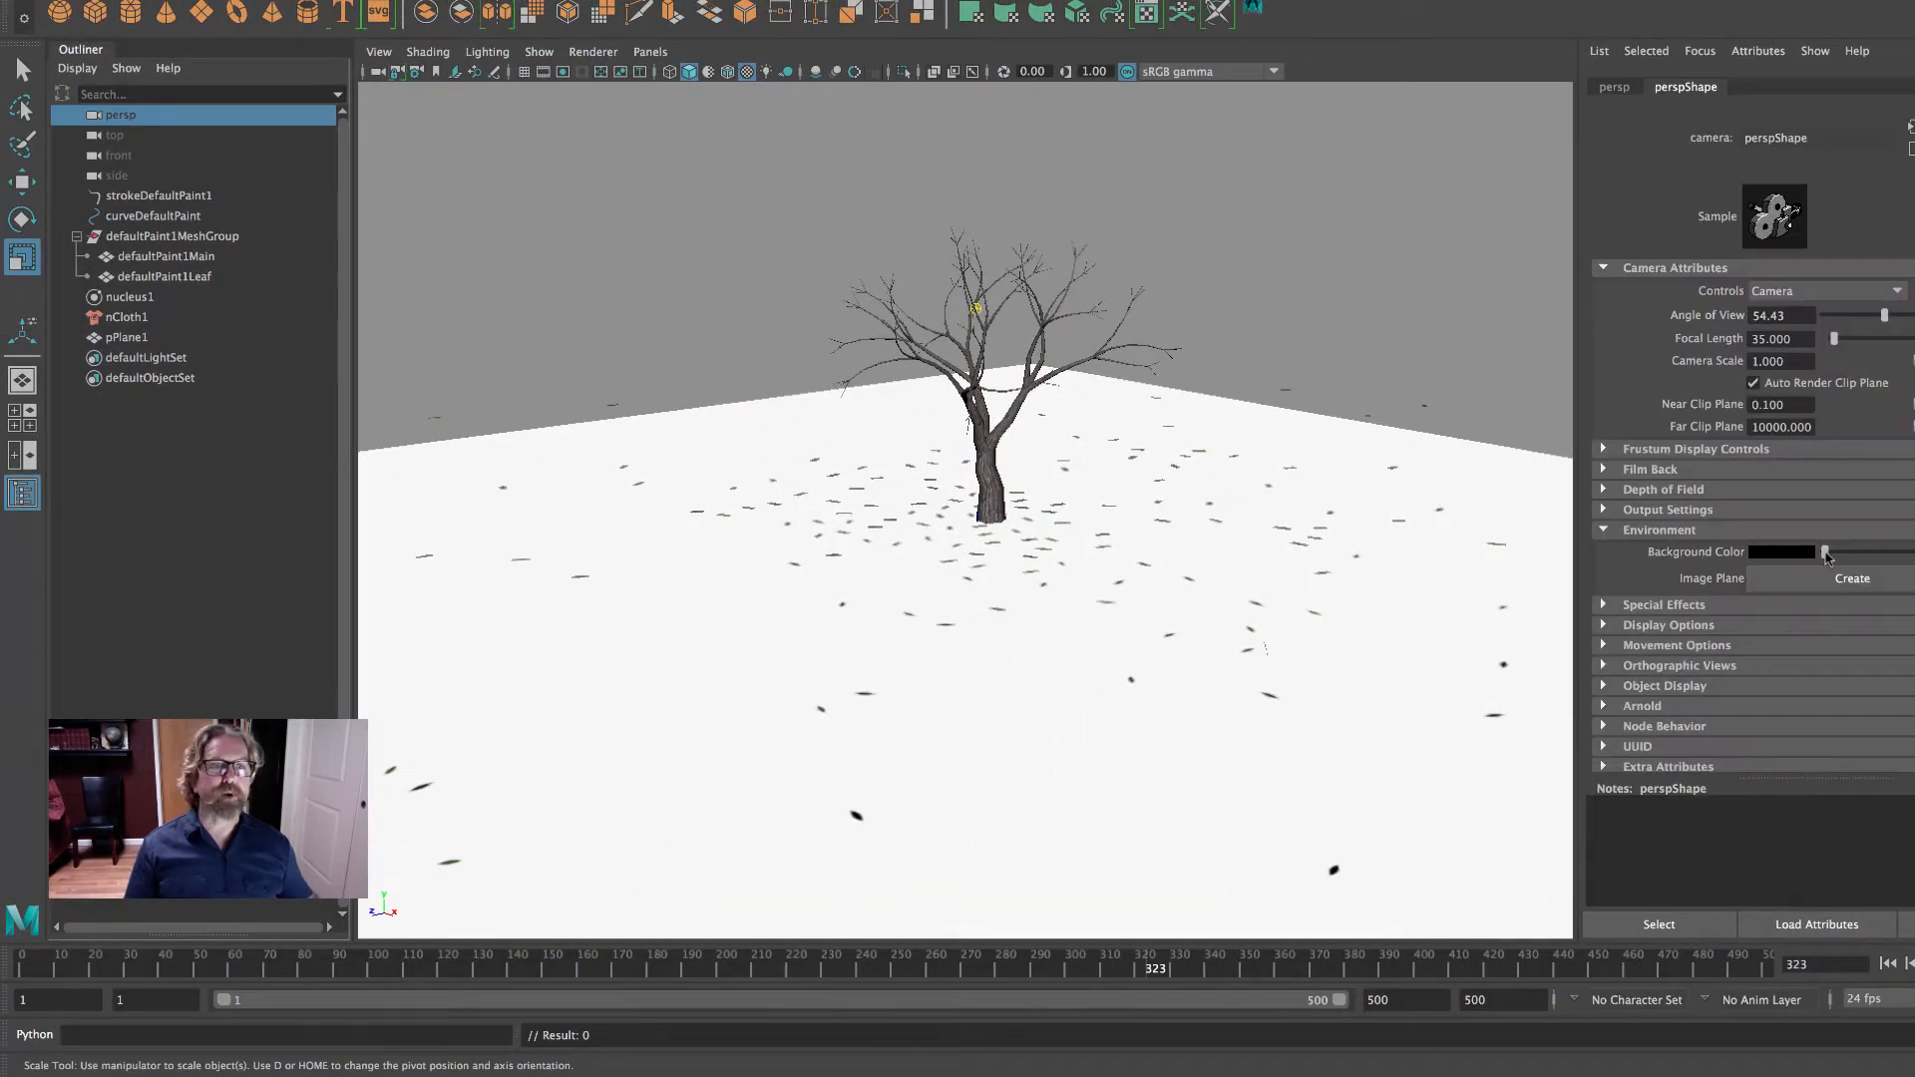
left_click_drag(1827, 556, 1899, 555)
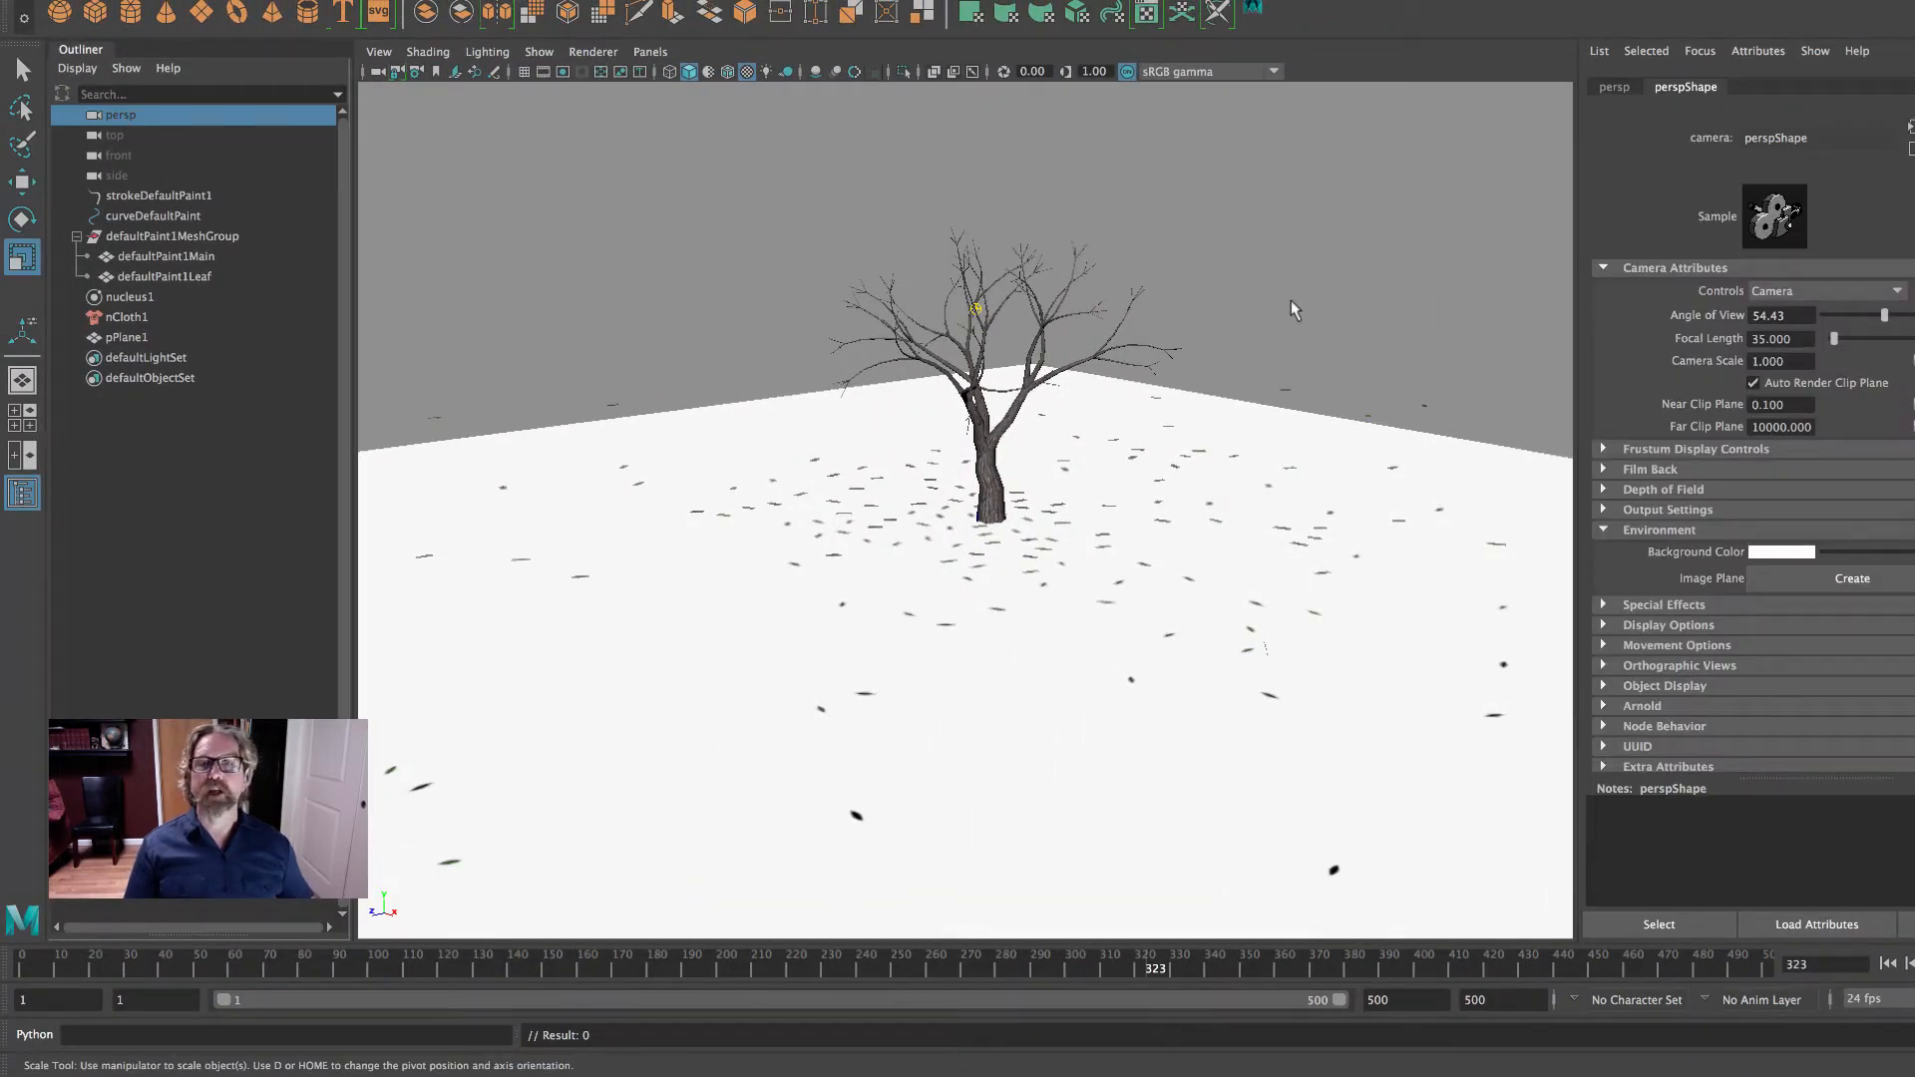
left_click_drag(77, 962, 5, 959)
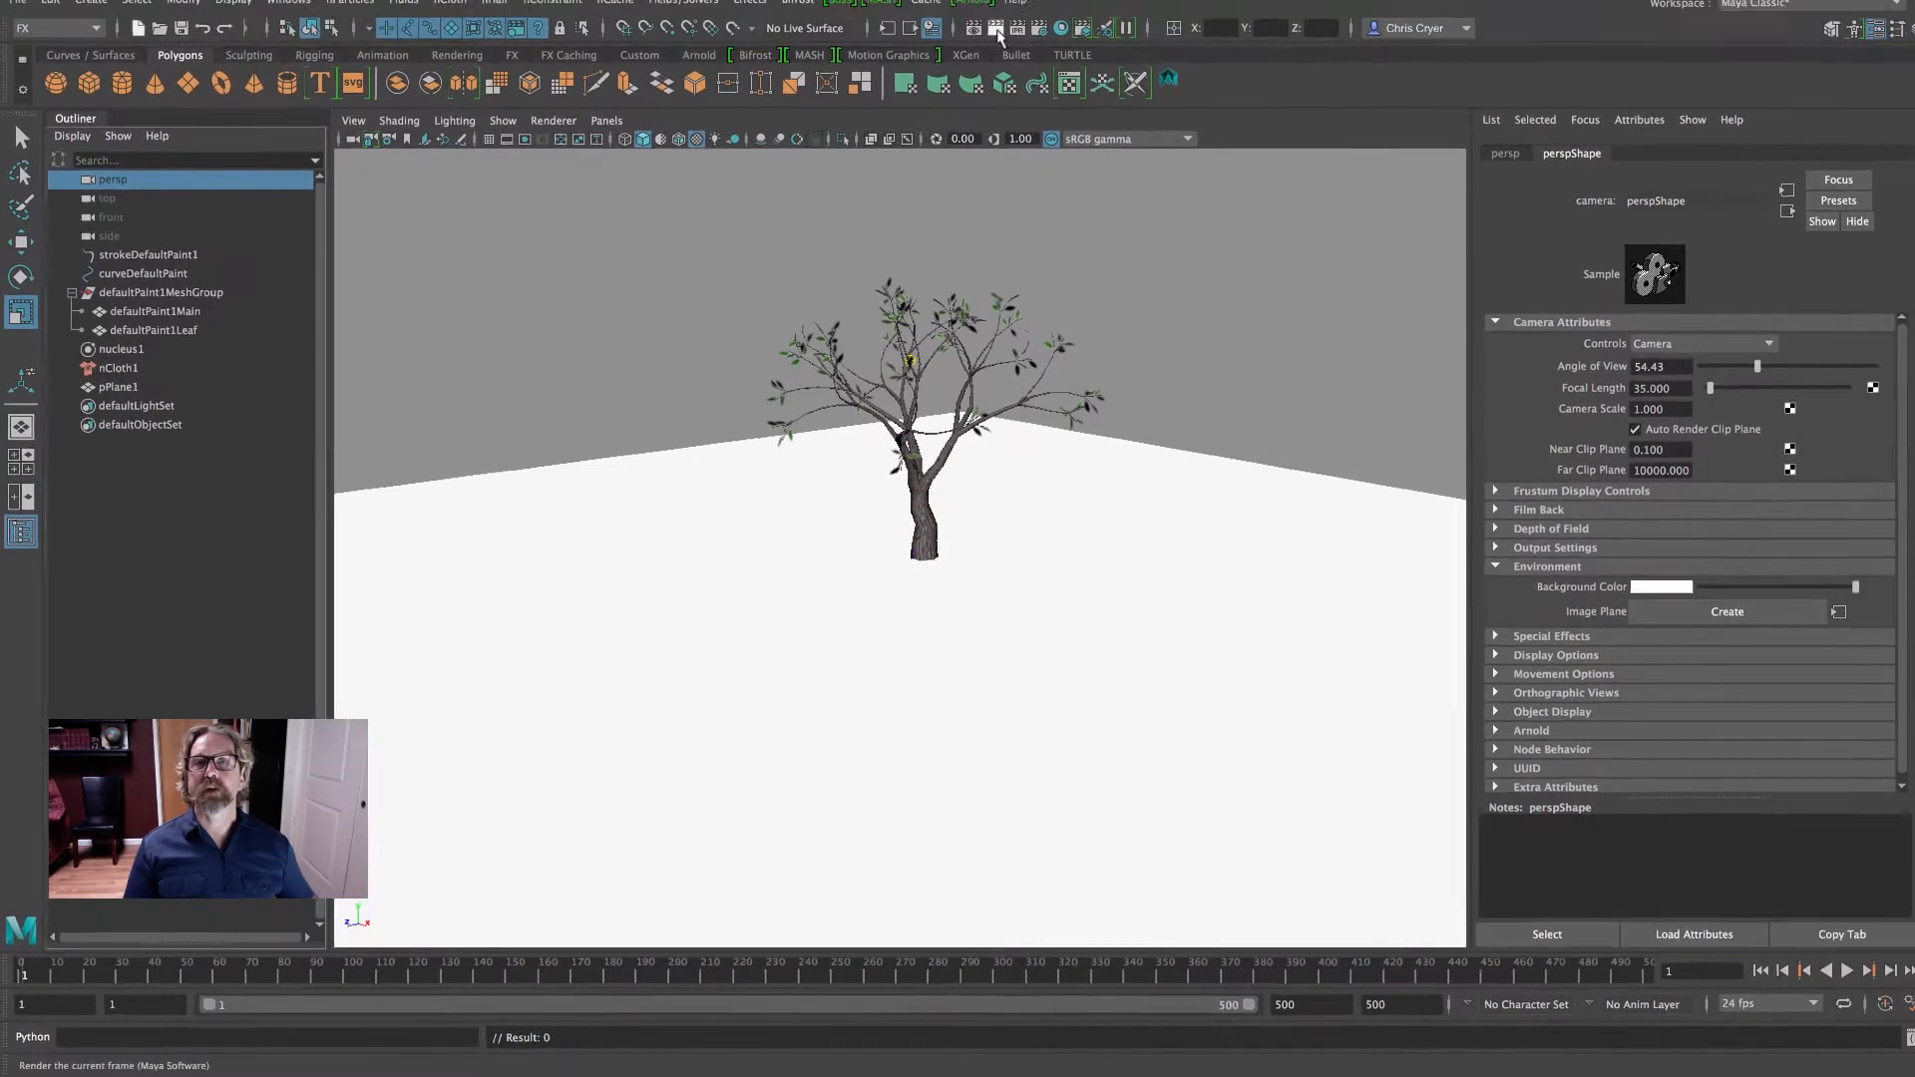
left_click(995, 34)
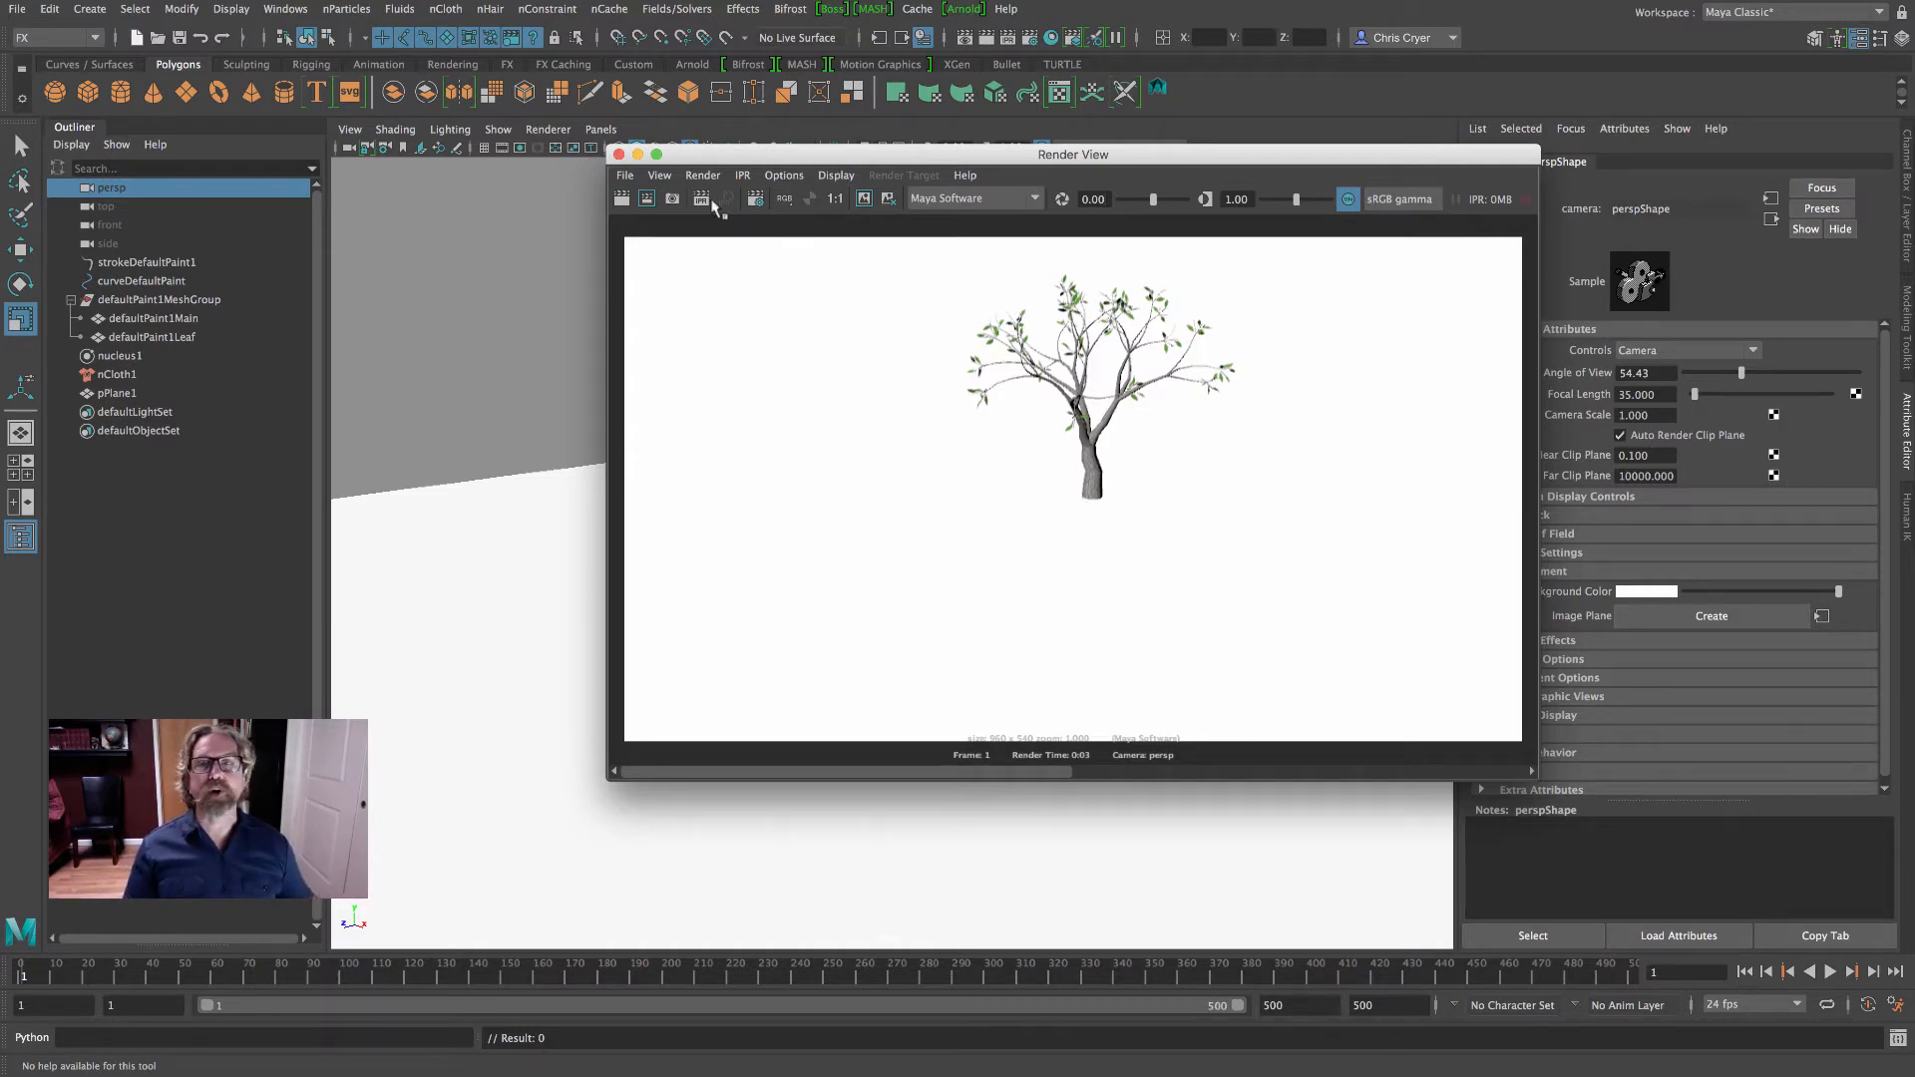
left_click(620, 155)
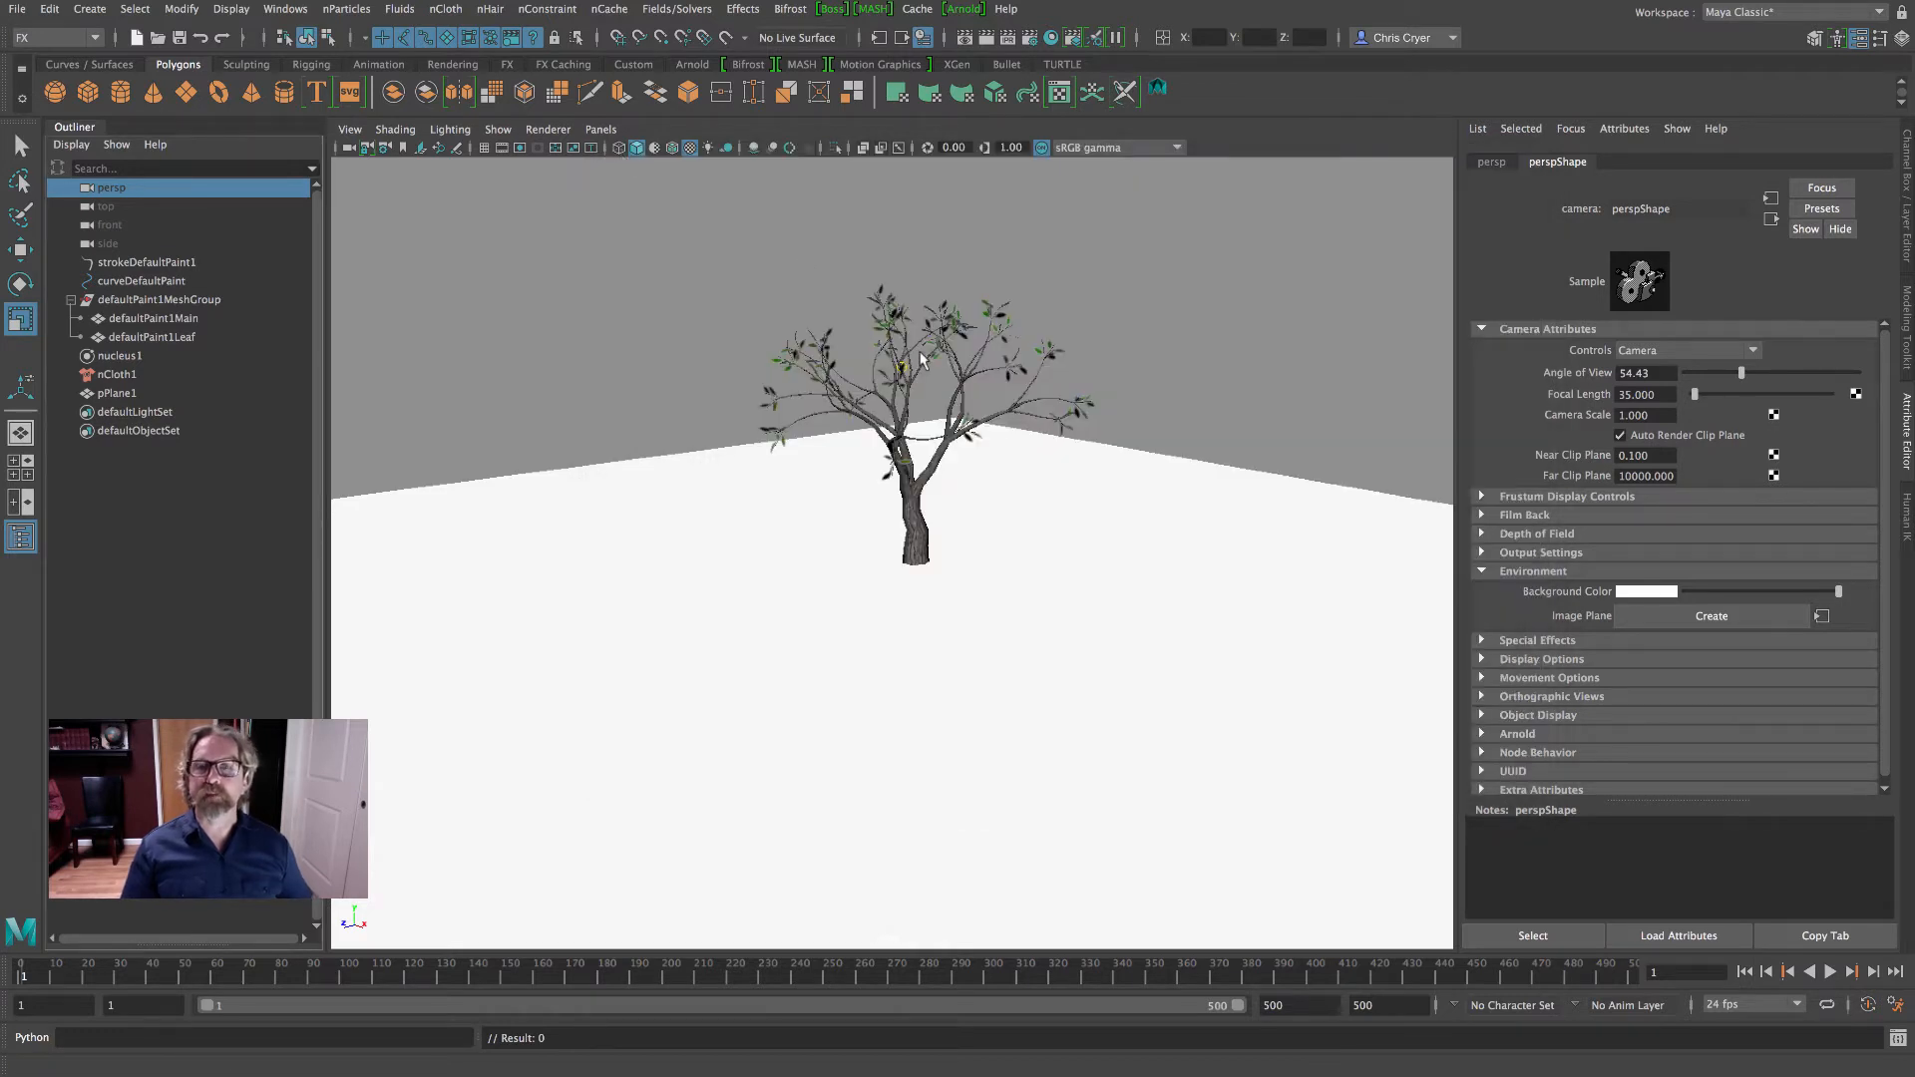
- Play the leaf simulation over the polygon ground plane to about frame 110 and inspect the nucleus1 solver's ground plane settings
middle_click_drag(1087, 421, 1066, 348, "alt")
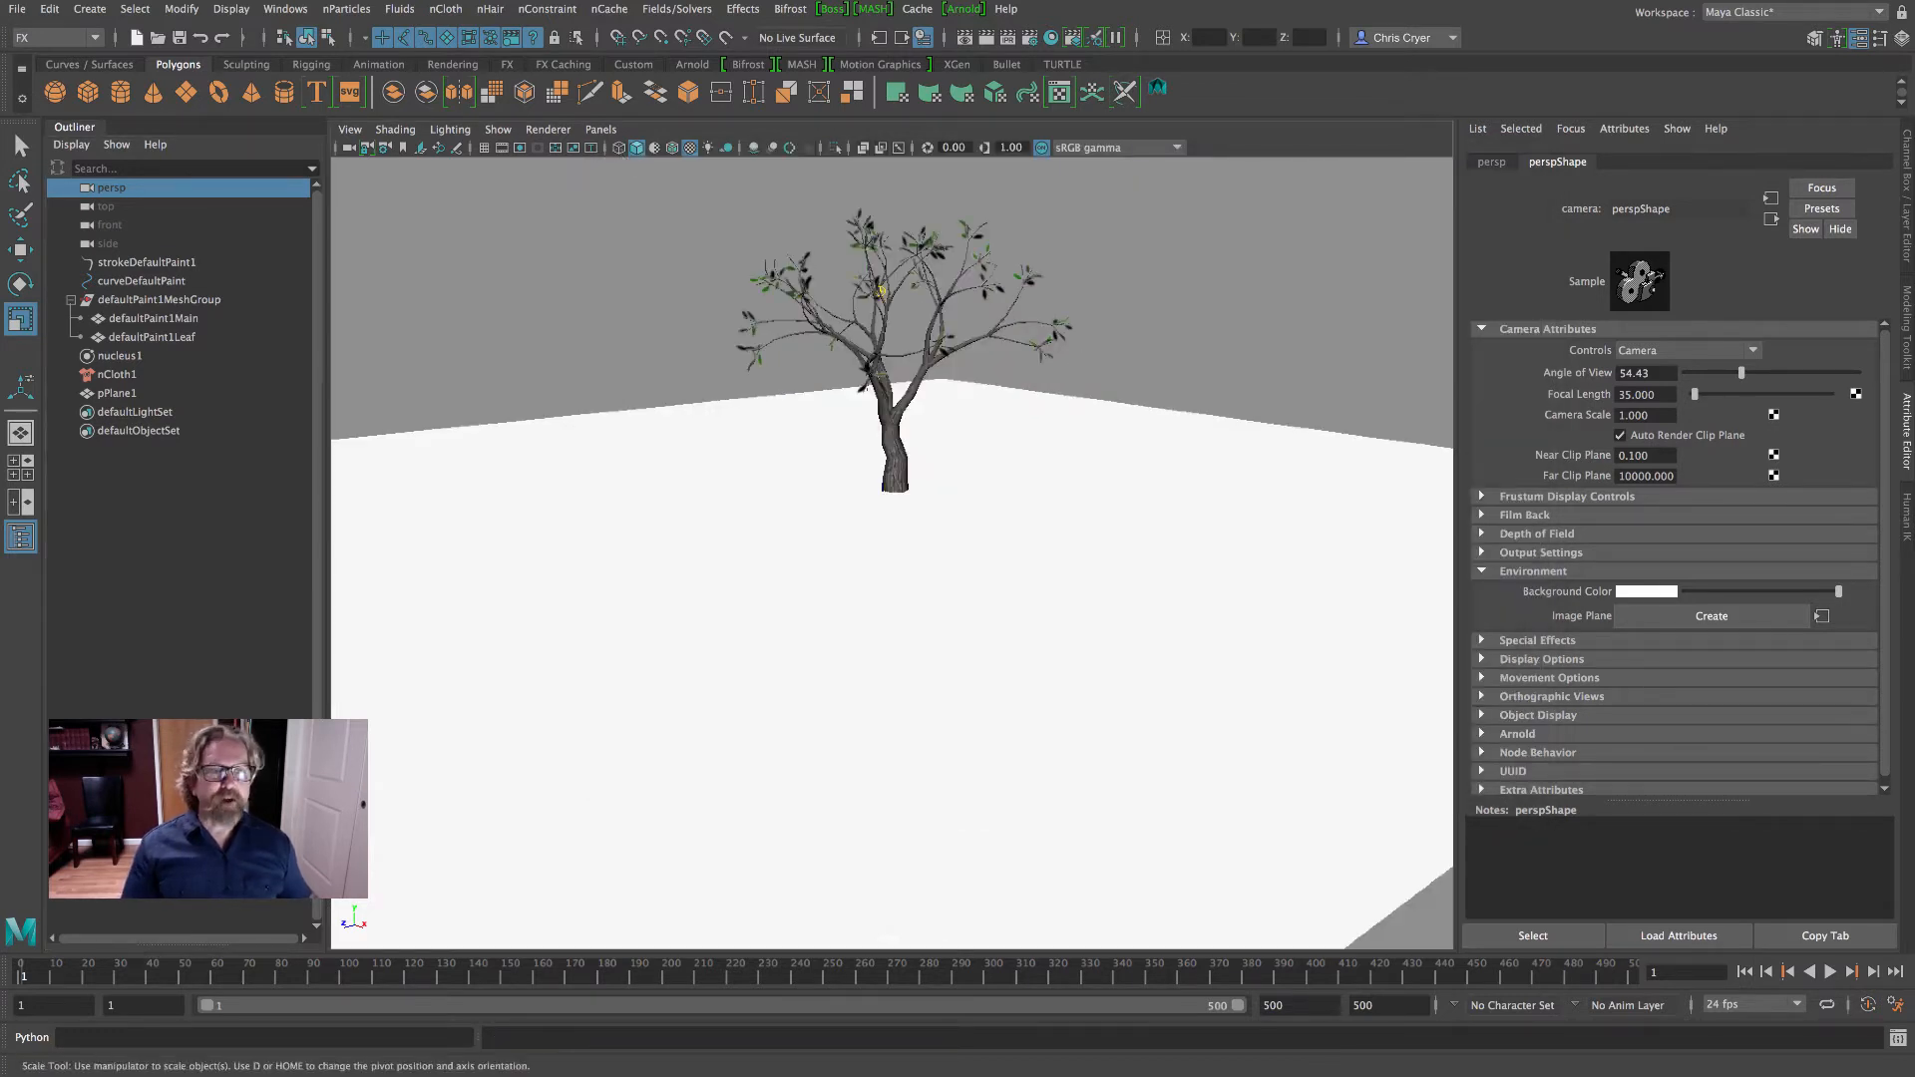
left_click(1830, 972)
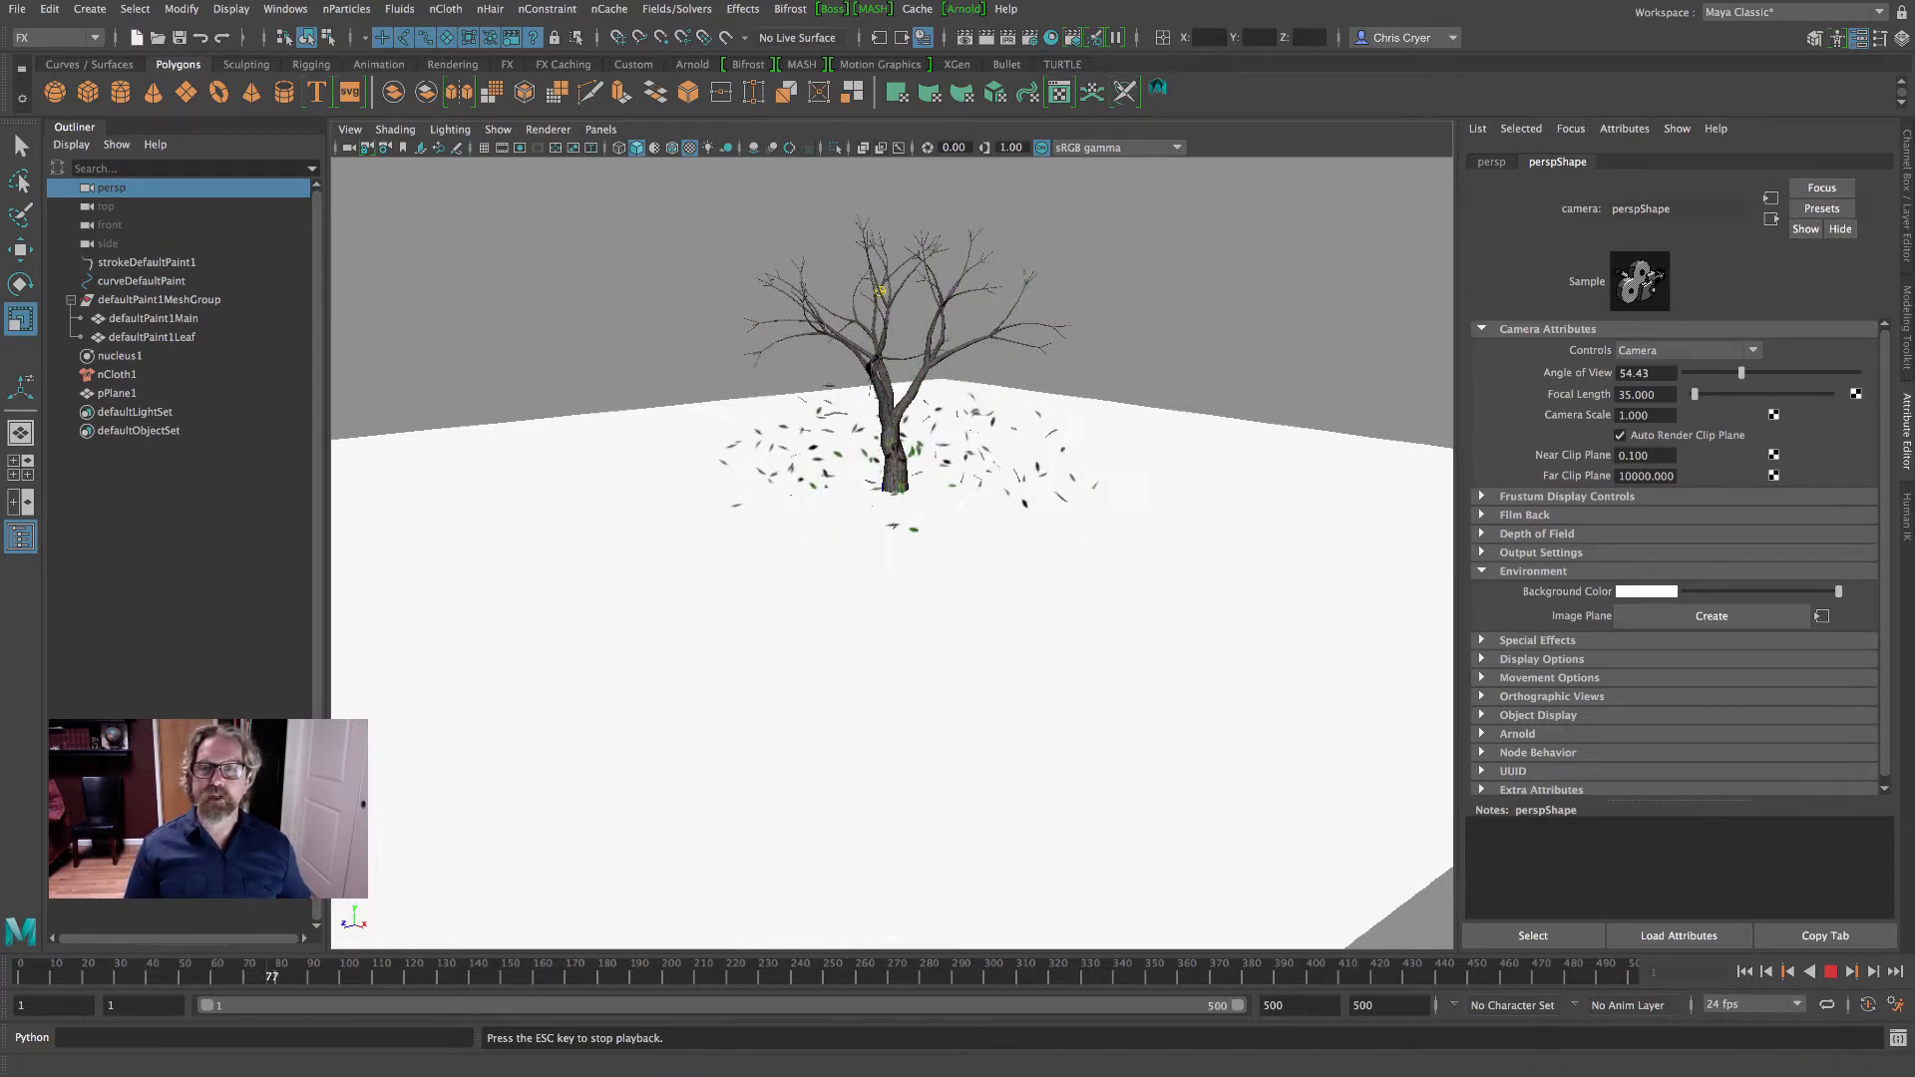
left_click(1830, 973)
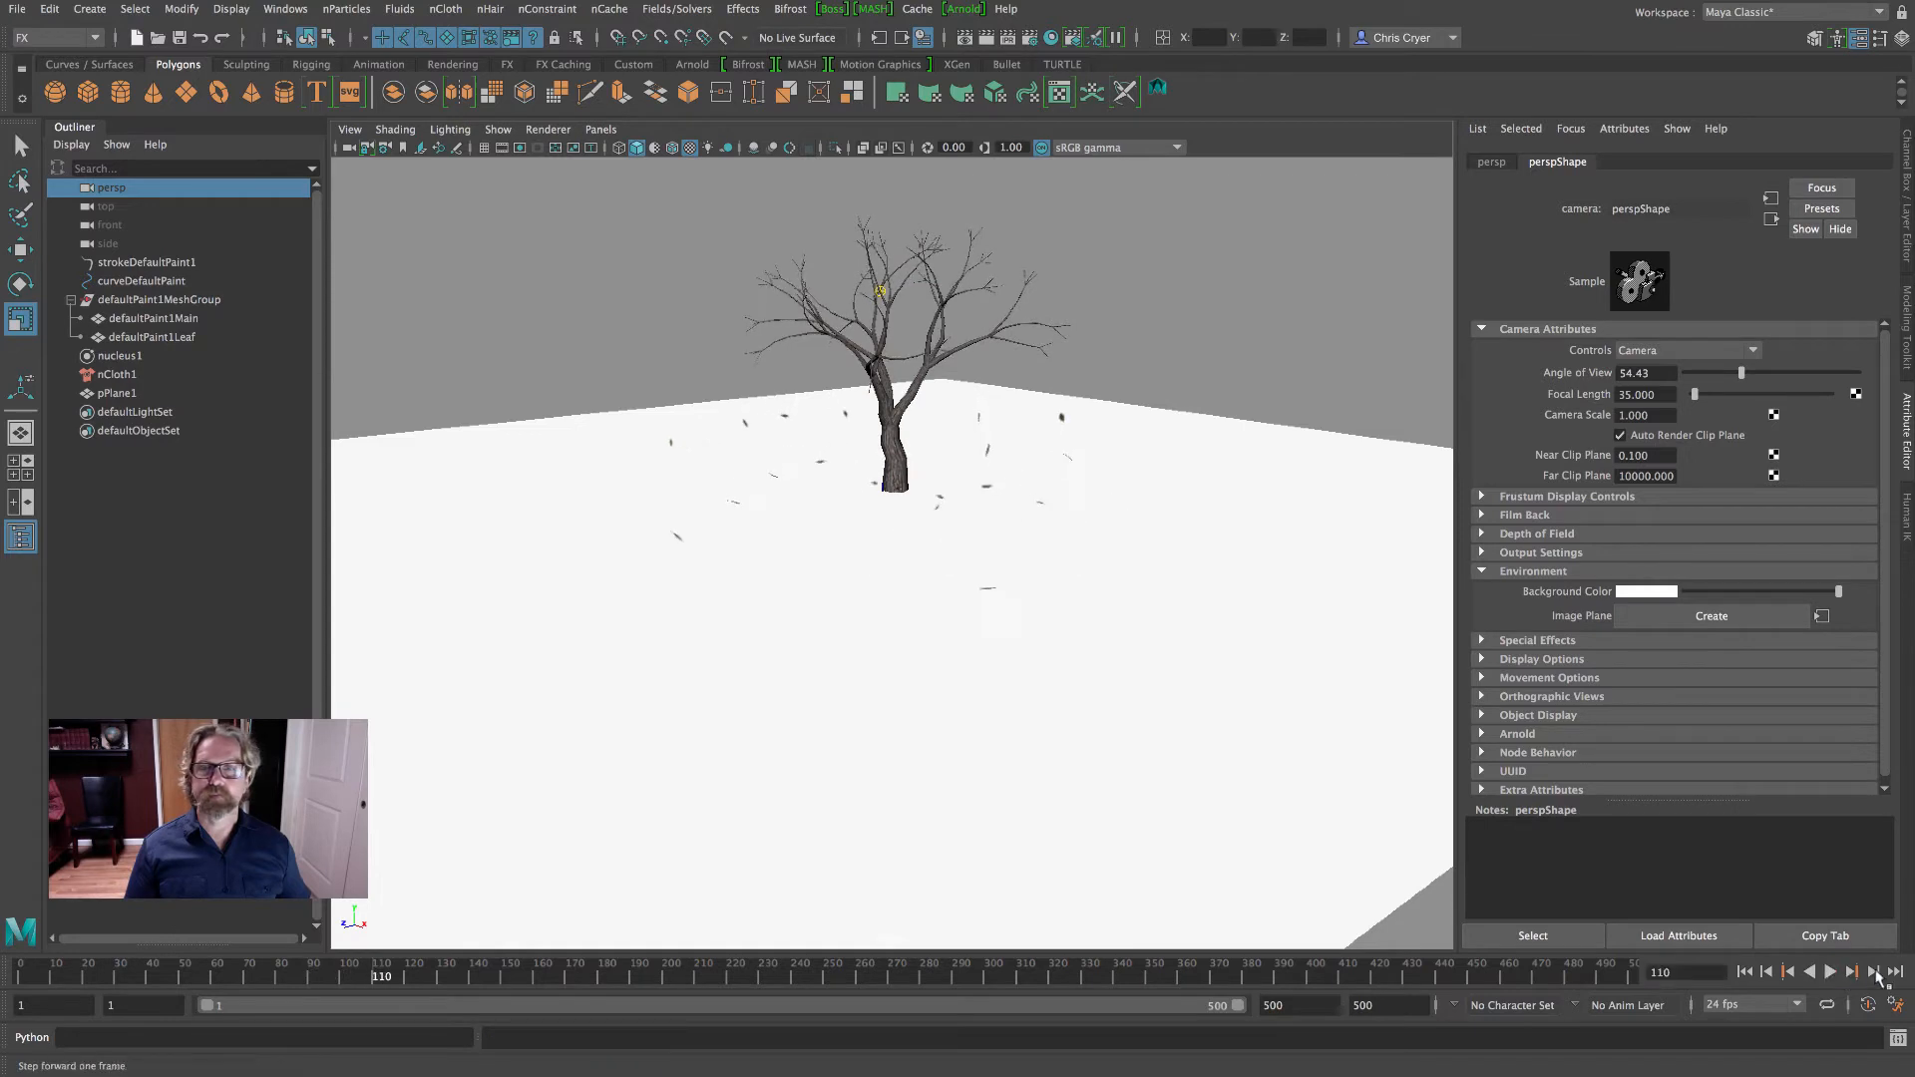
left_click(118, 357)
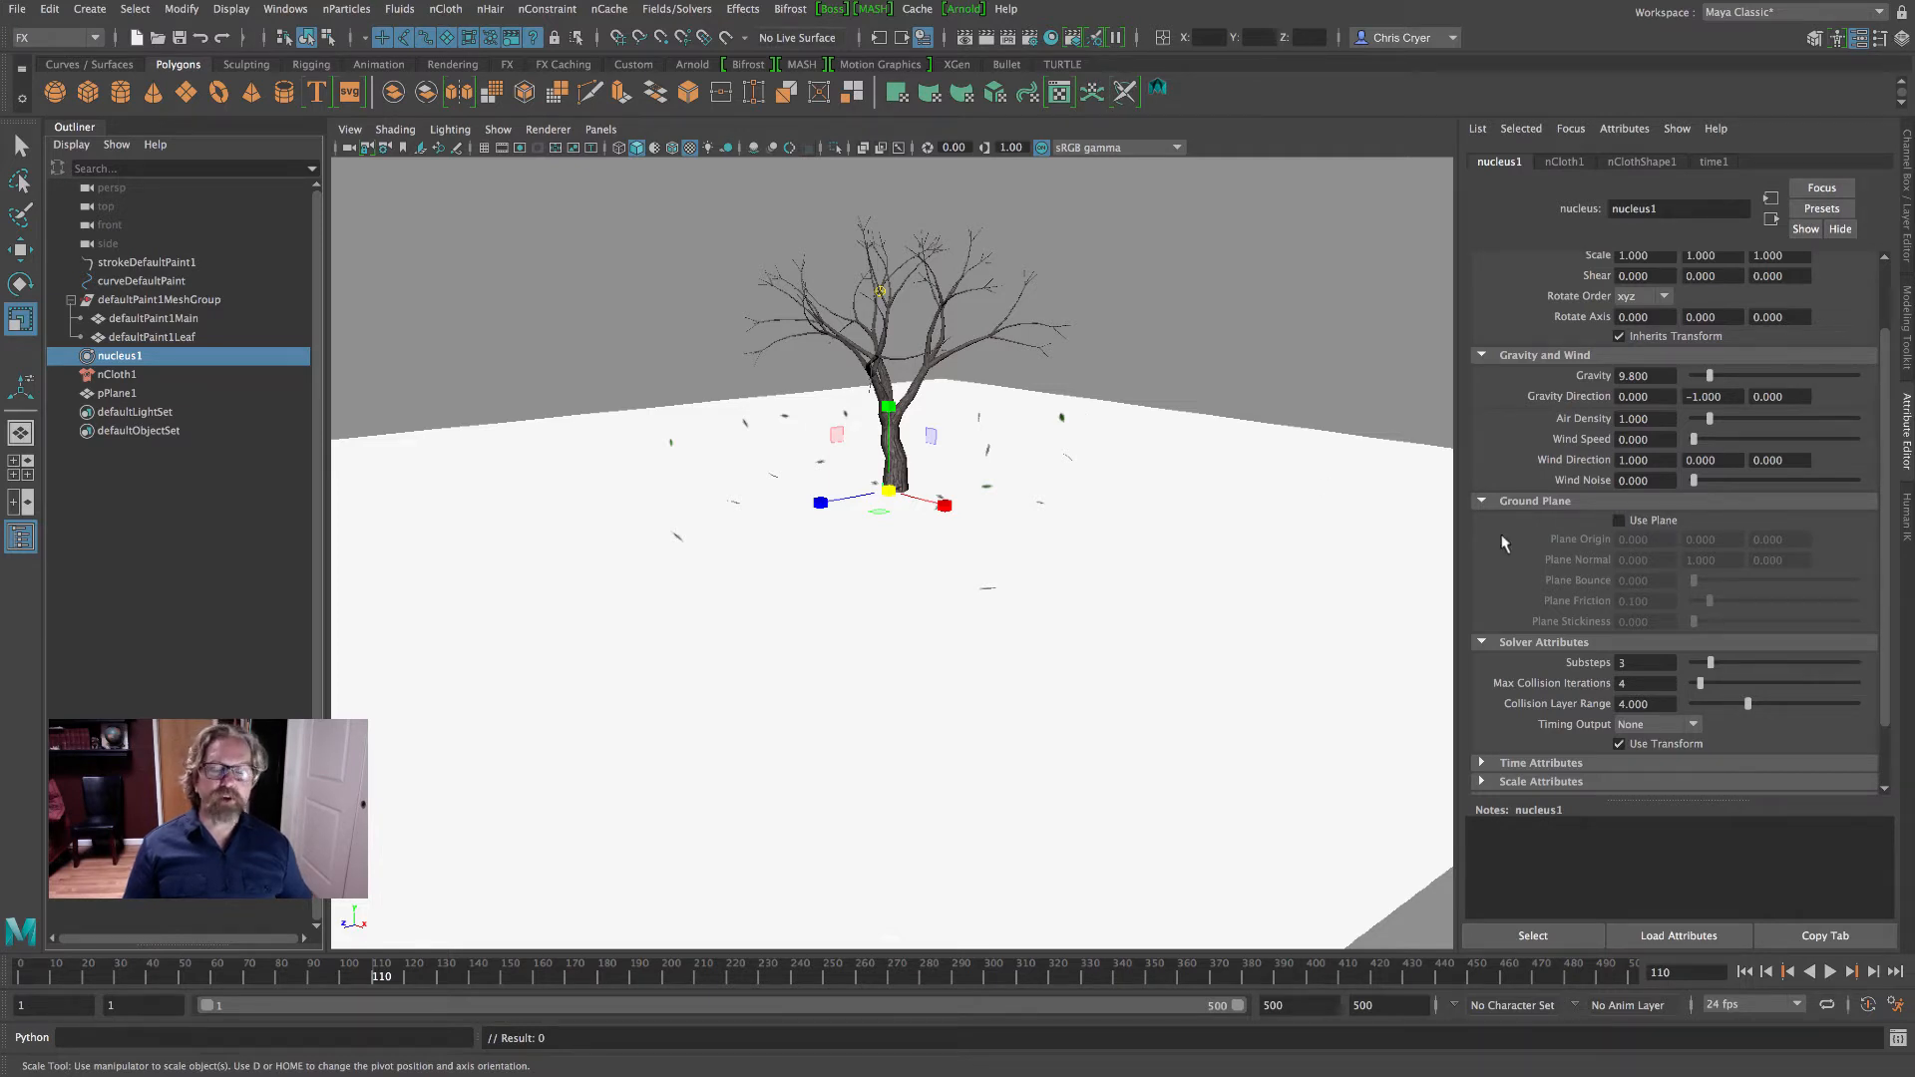
- Make the pPlane1 ground plane an nCloth passive collider
left_click(1178, 460)
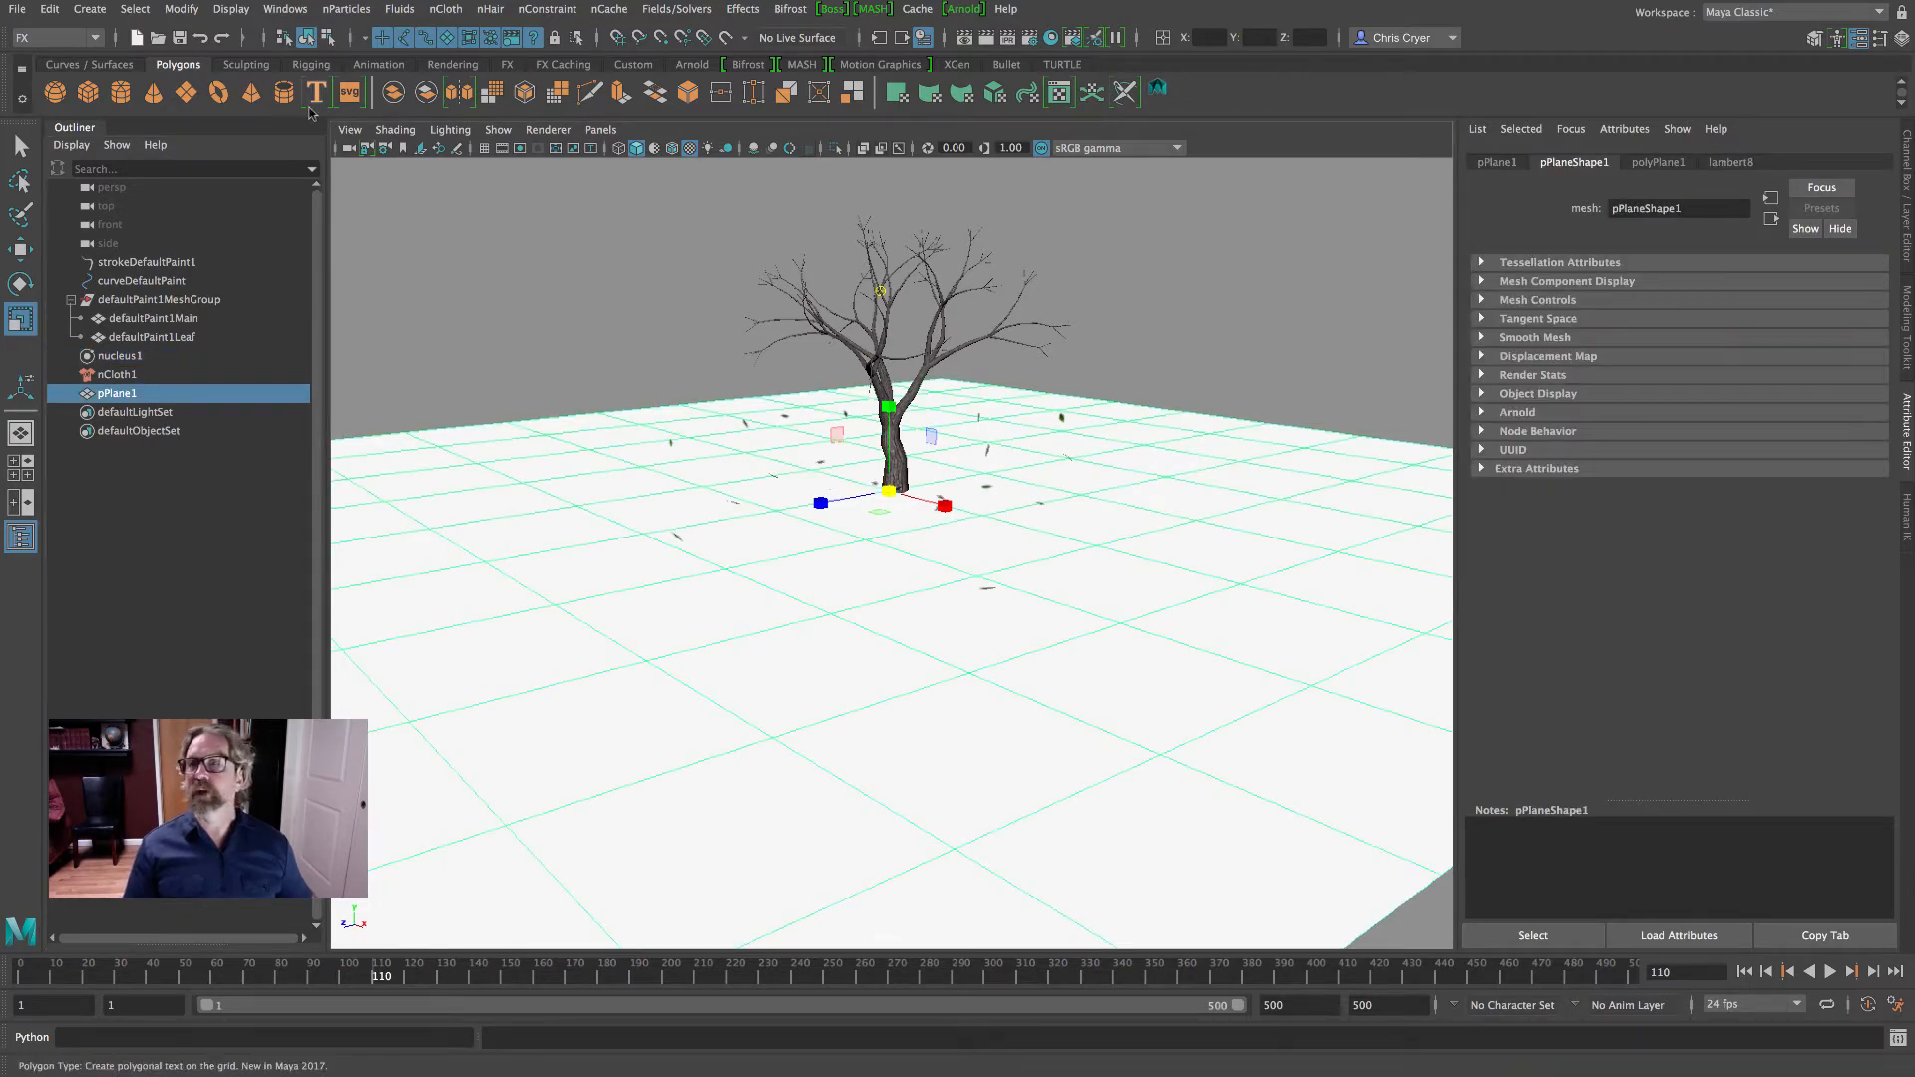
left_click(347, 9)
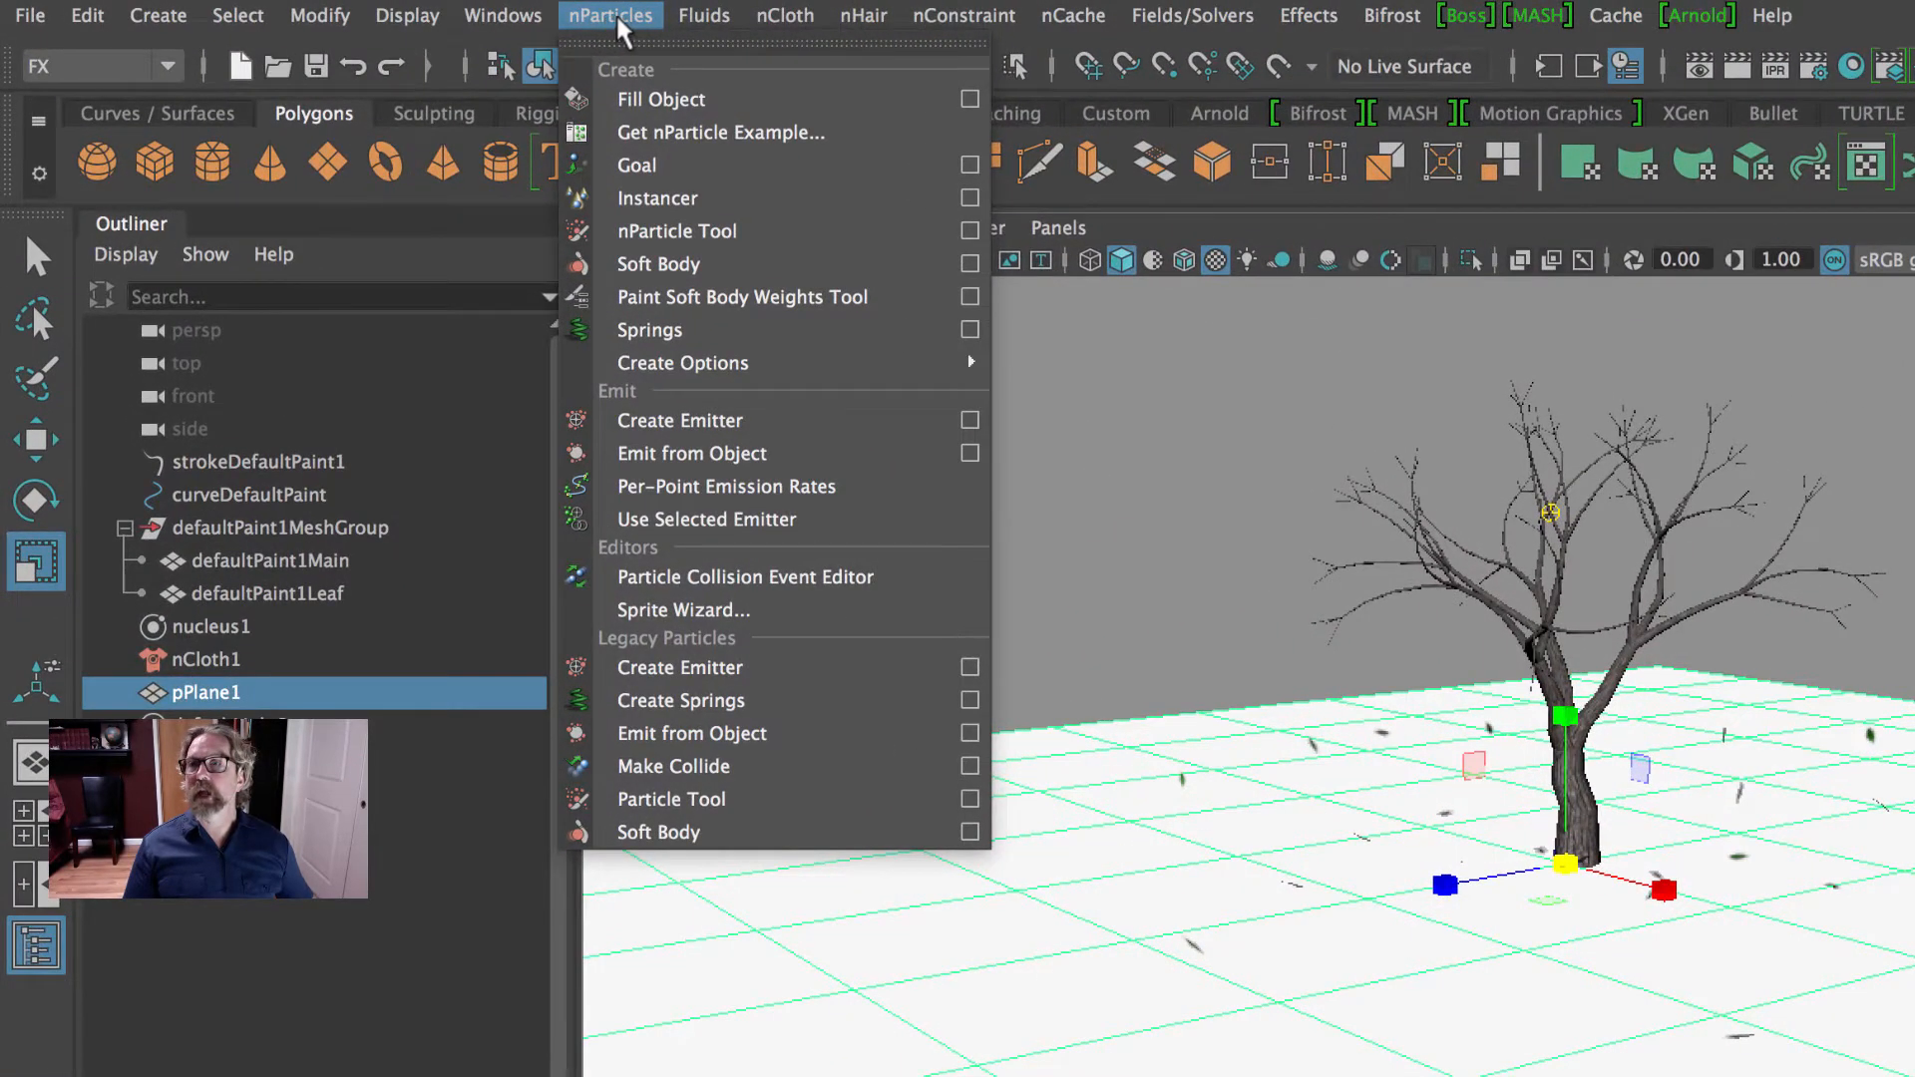
mouse_move(798, 20)
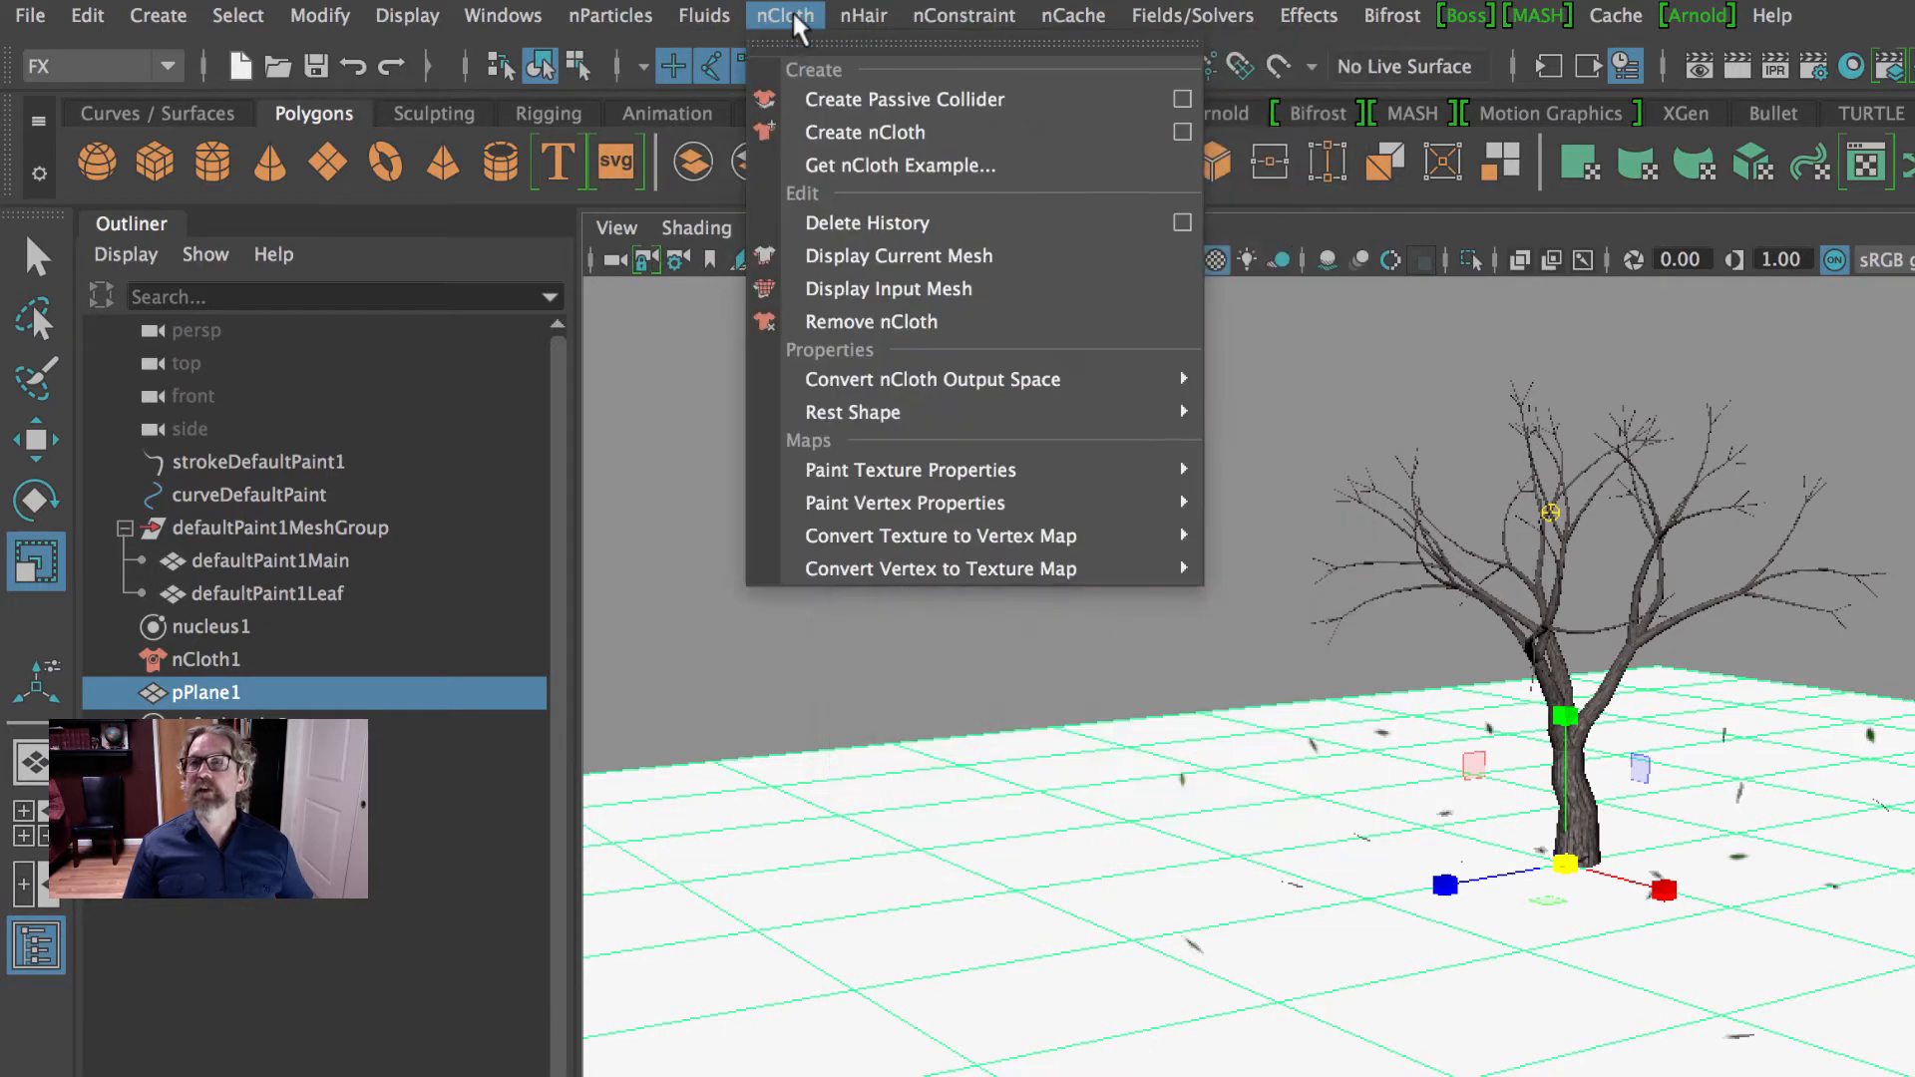
left_click(919, 101)
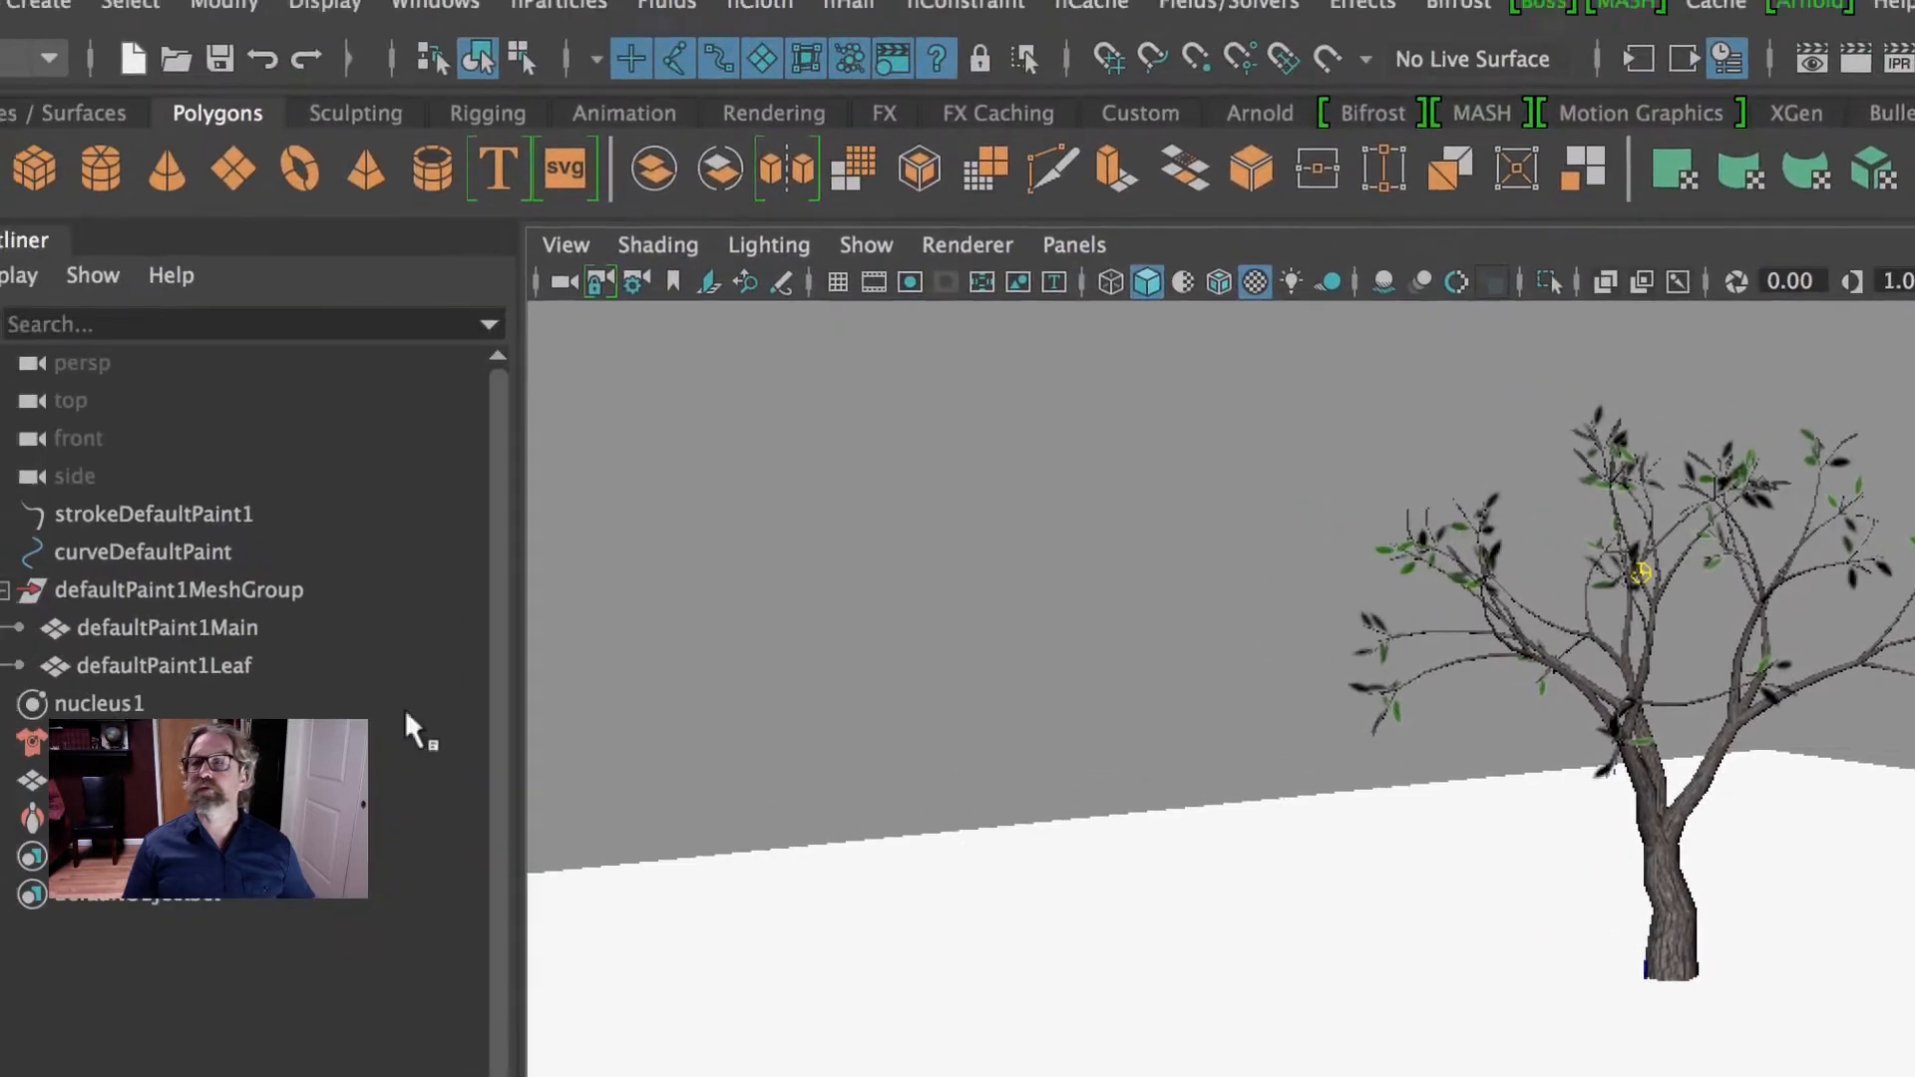
- Constrain the defaultPaint1Leaf mesh to the defaultPaint1Main mesh with a Component to Component nConstraint
left_click(169, 665)
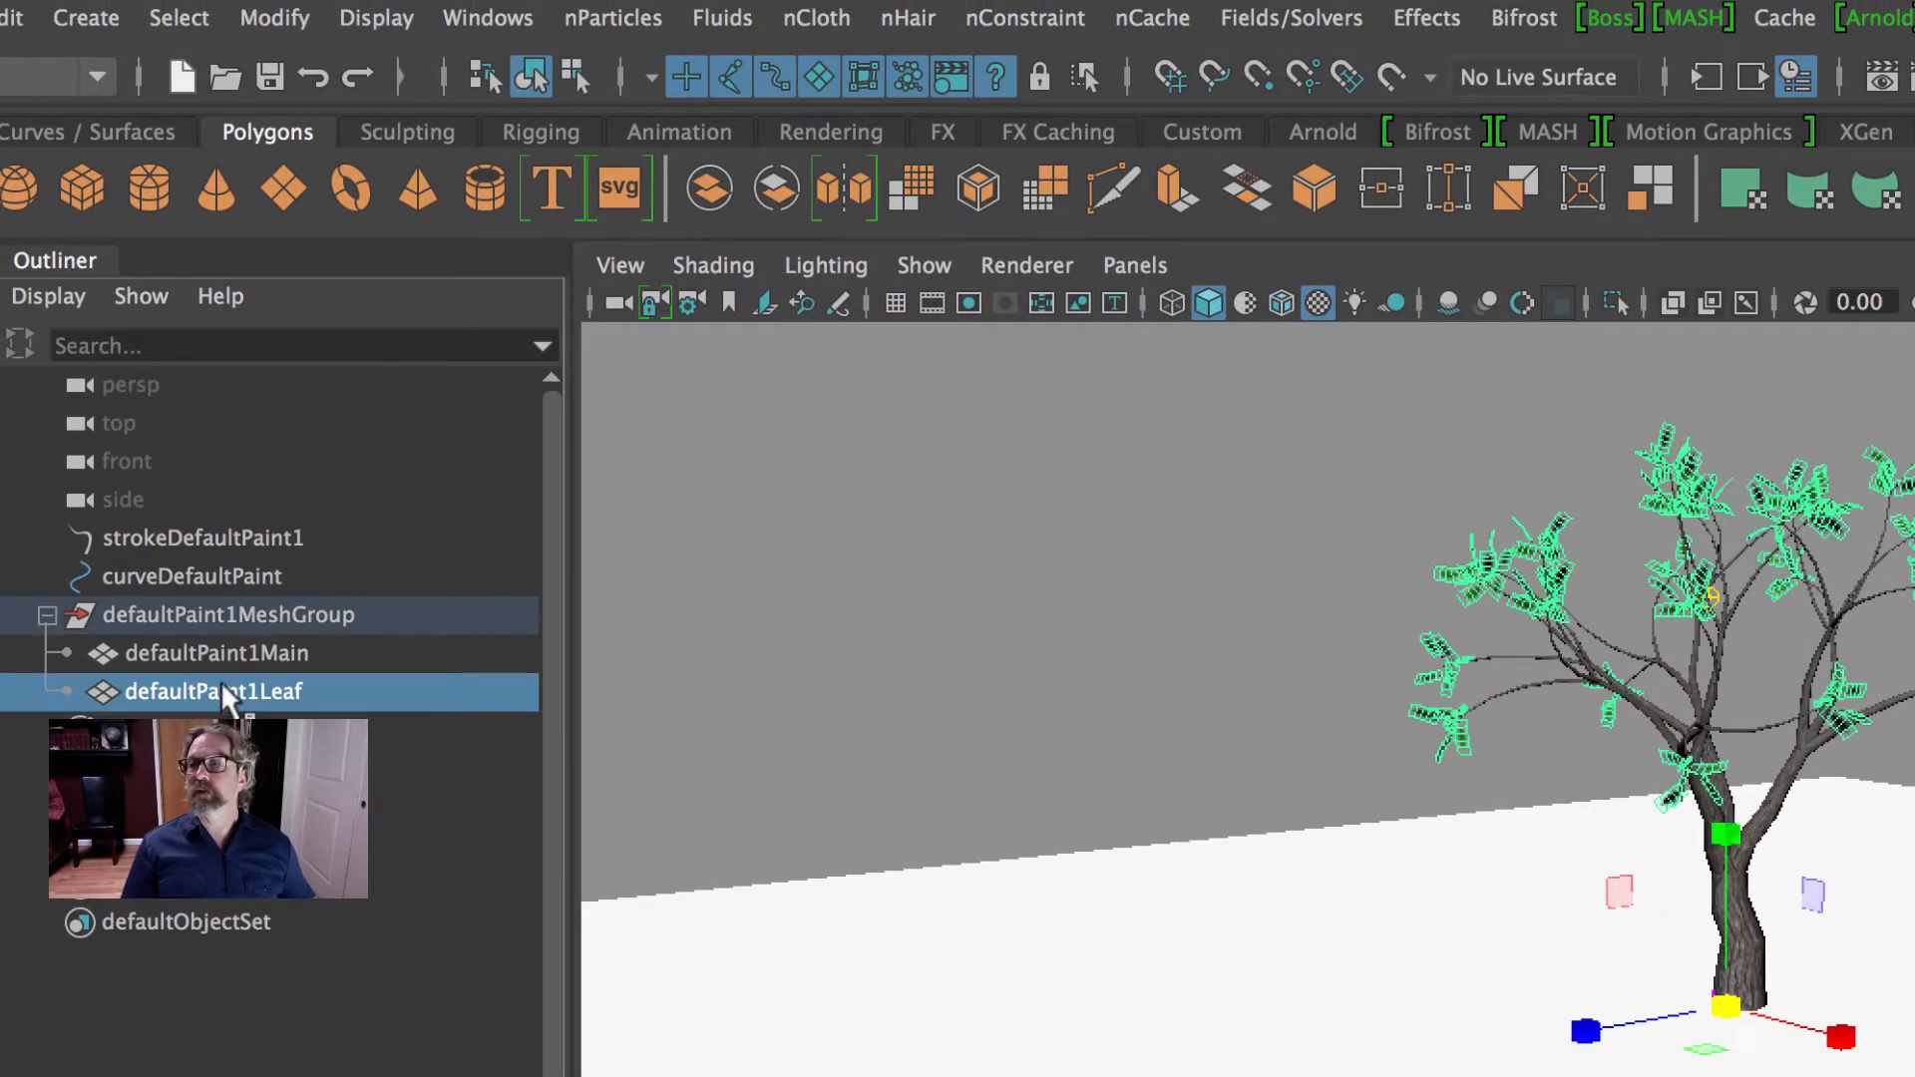
left_click(224, 653, "shift")
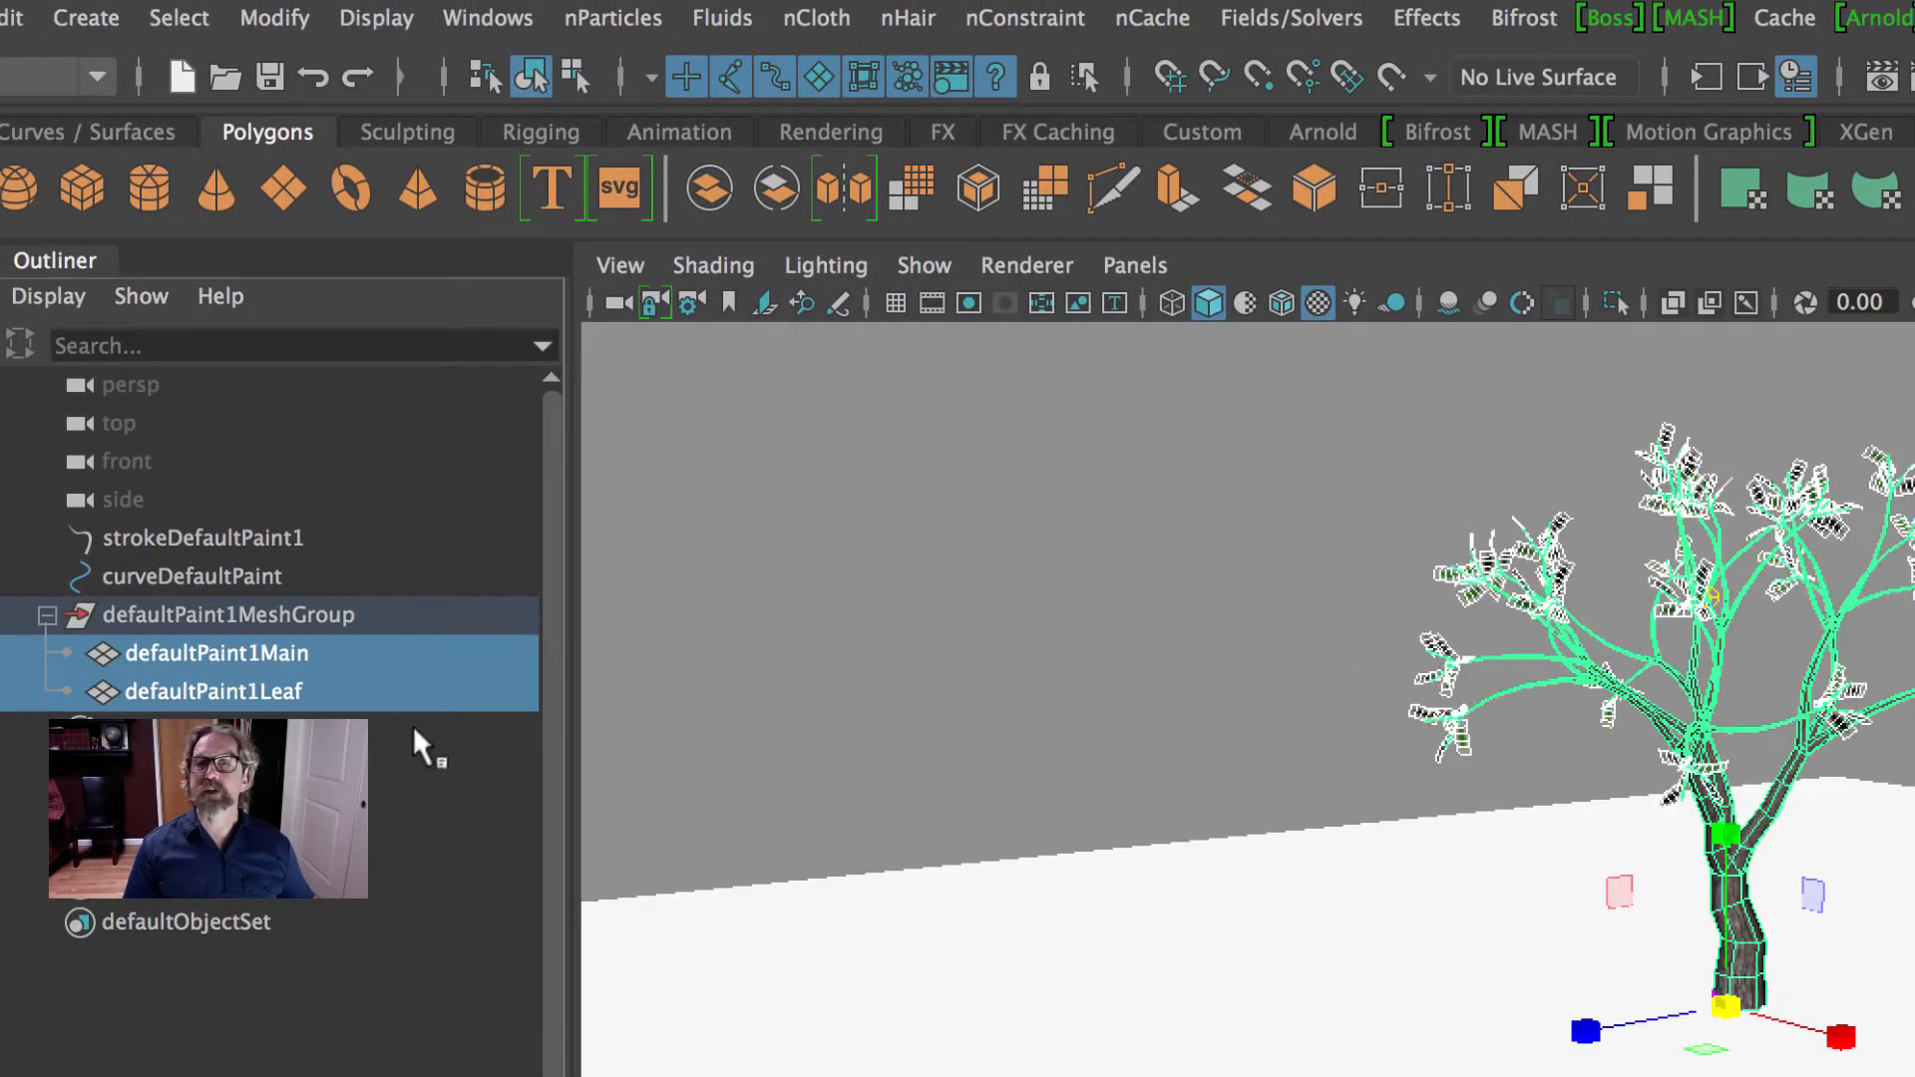
left_click(1018, 21)
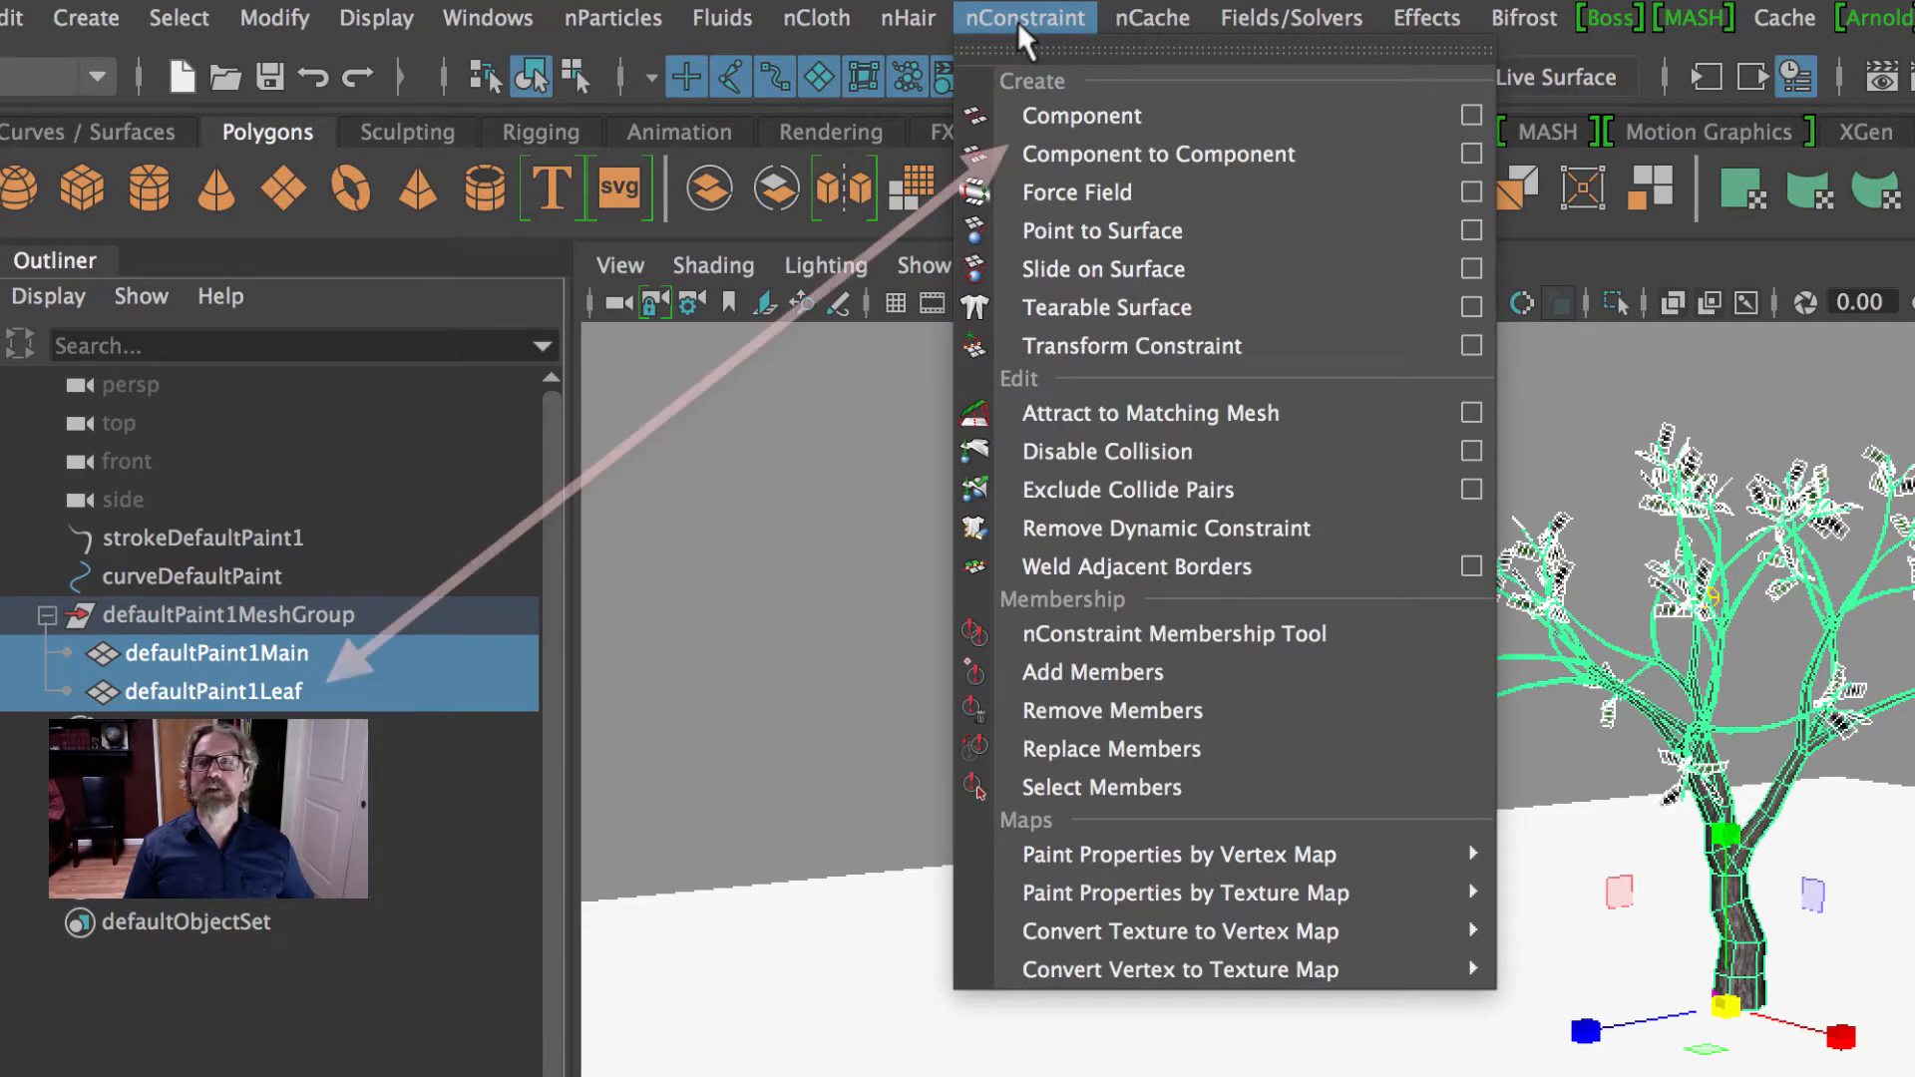
left_click(1087, 156)
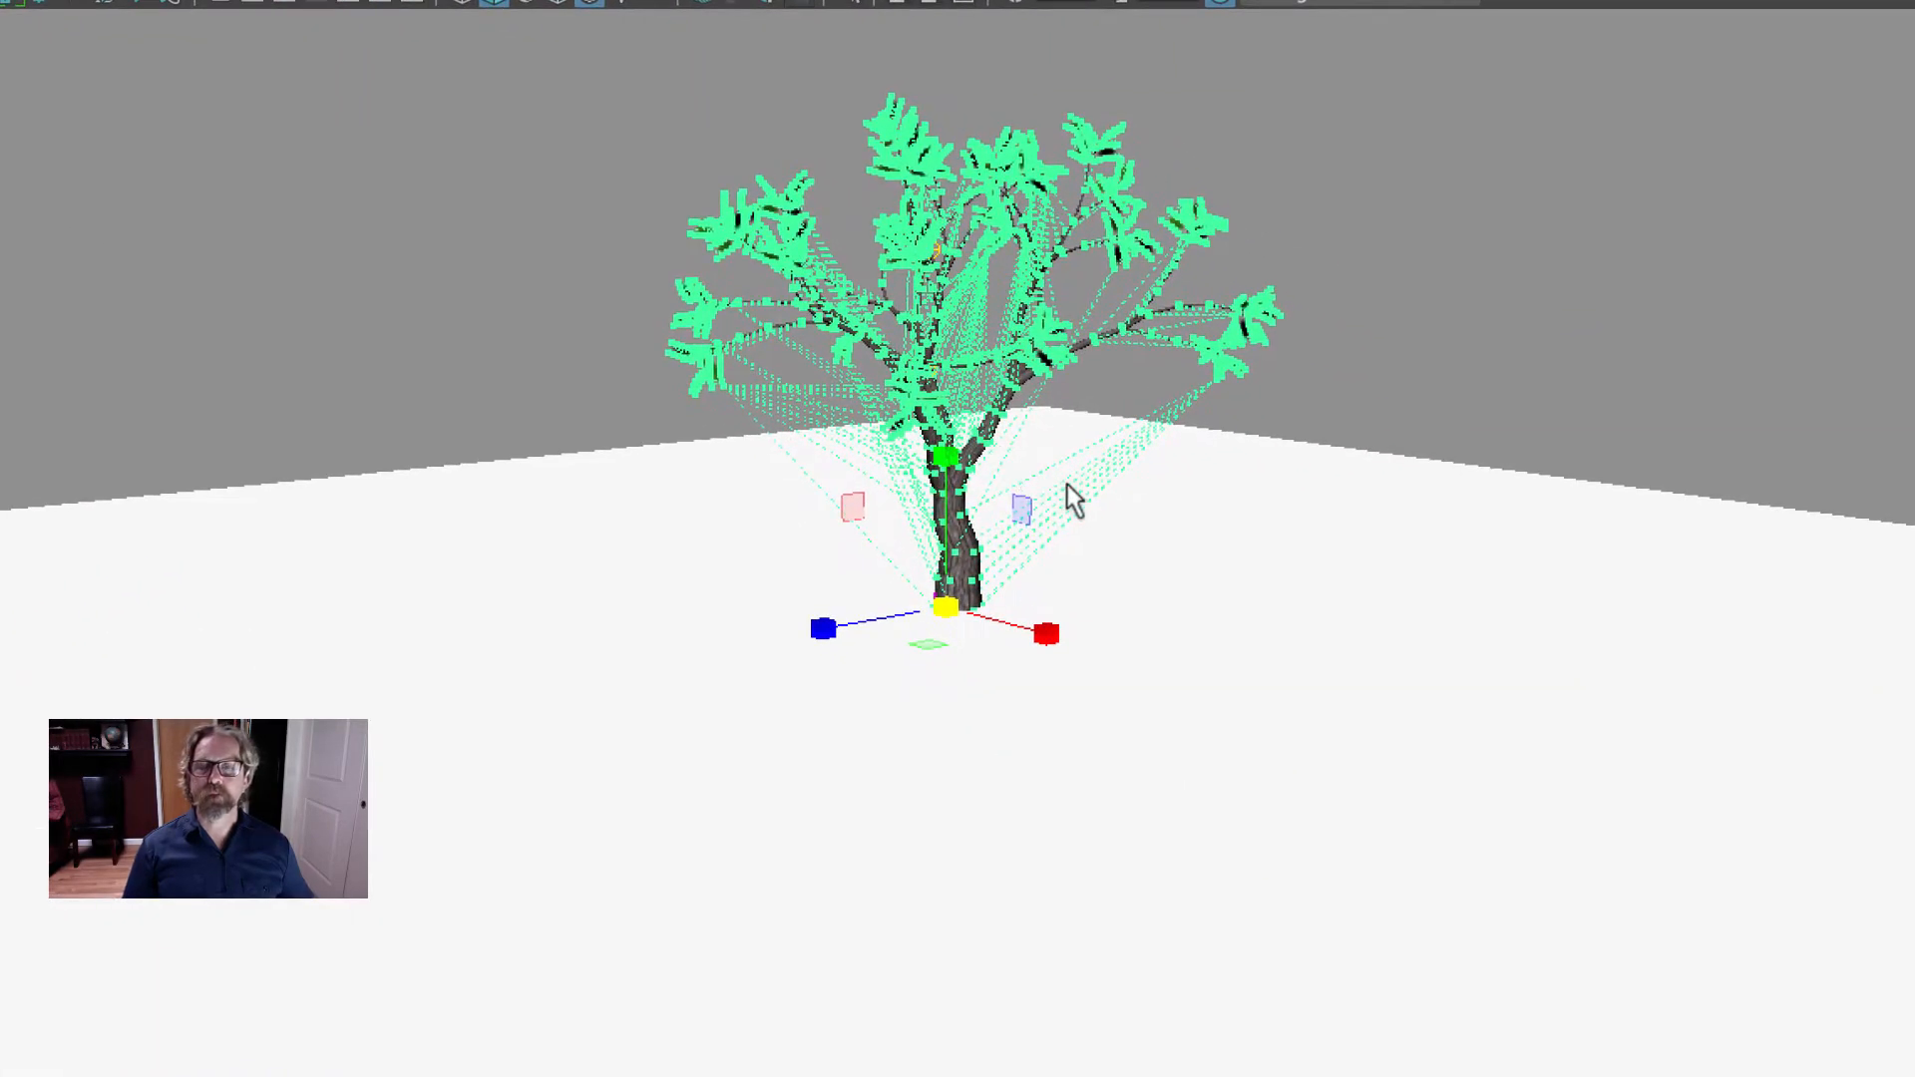
right_click_drag(987, 567, 1255, 519, "alt")
middle_click_drag(1283, 736, 1292, 923, "alt")
left_click_drag(1293, 922, 1300, 913, "alt")
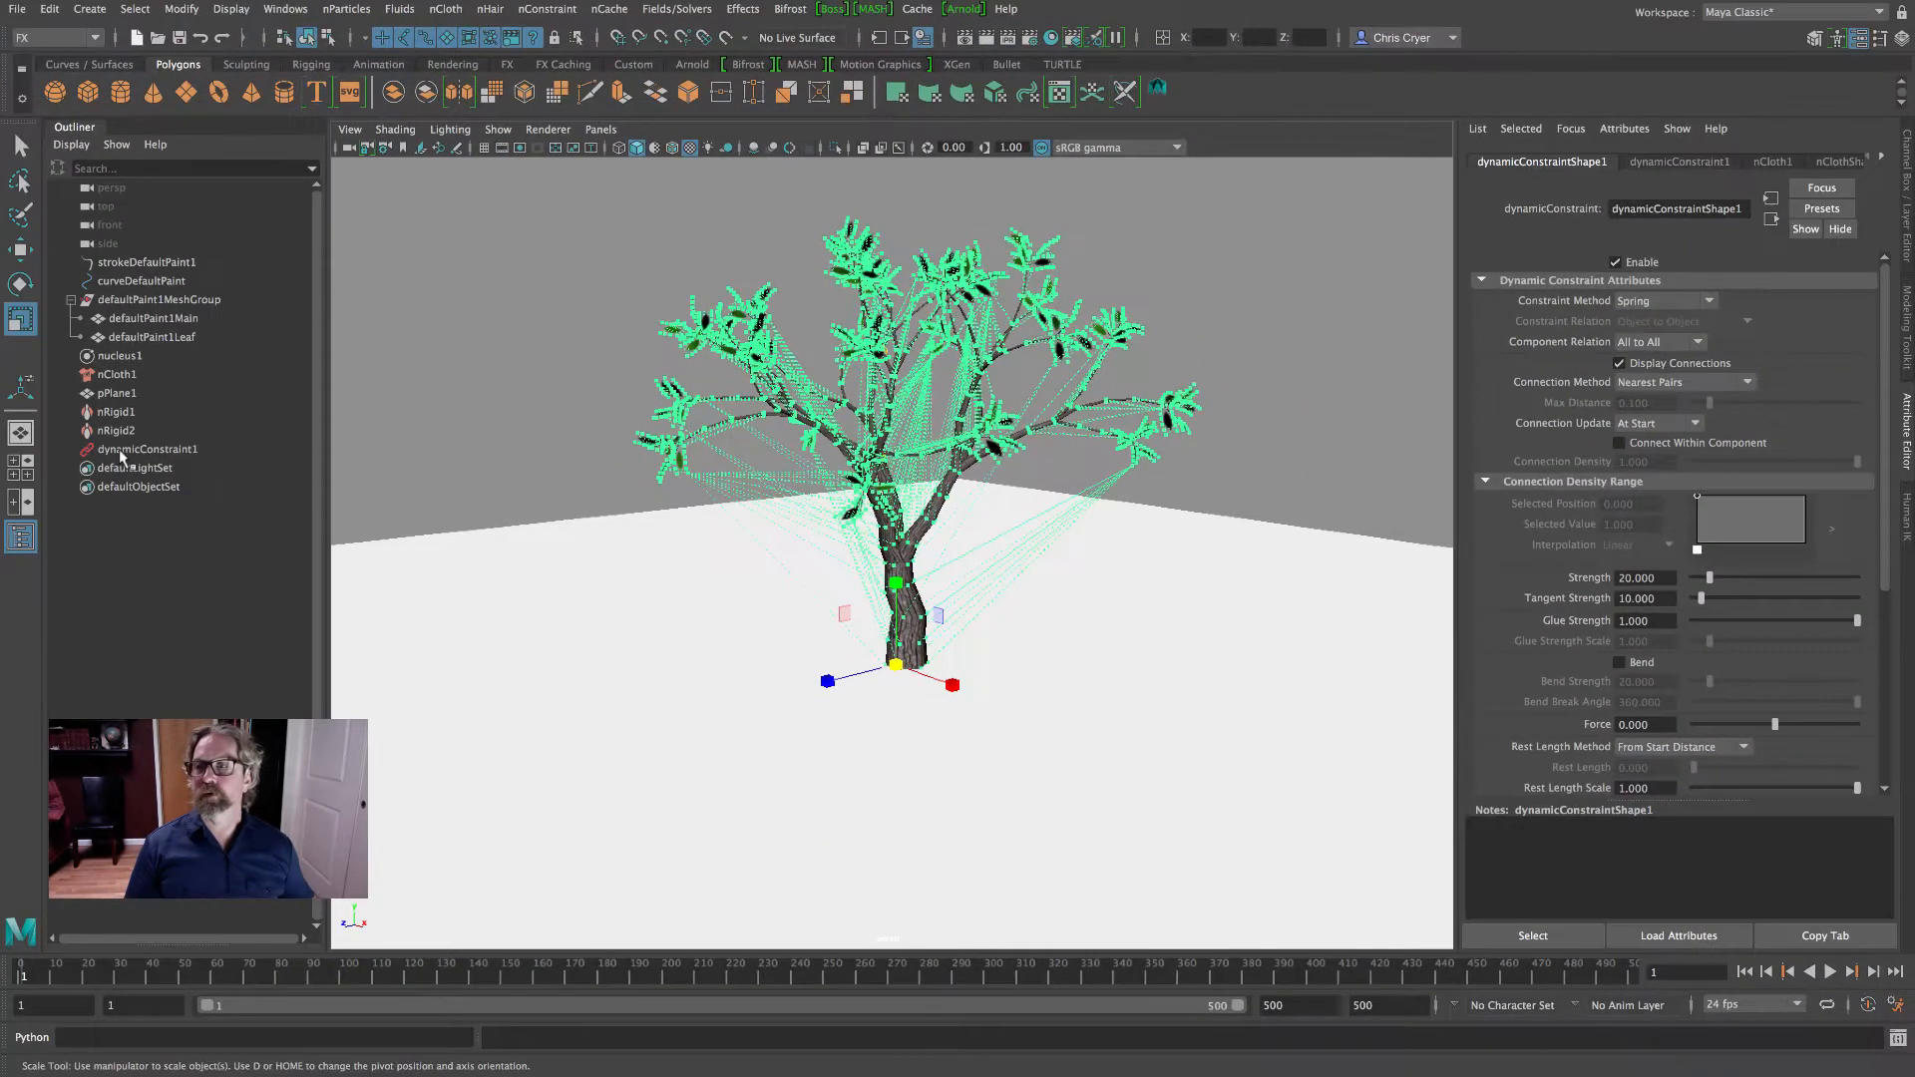
- Select dynamicConstraint1 and turn off its Display Connections option
left_click(120, 451)
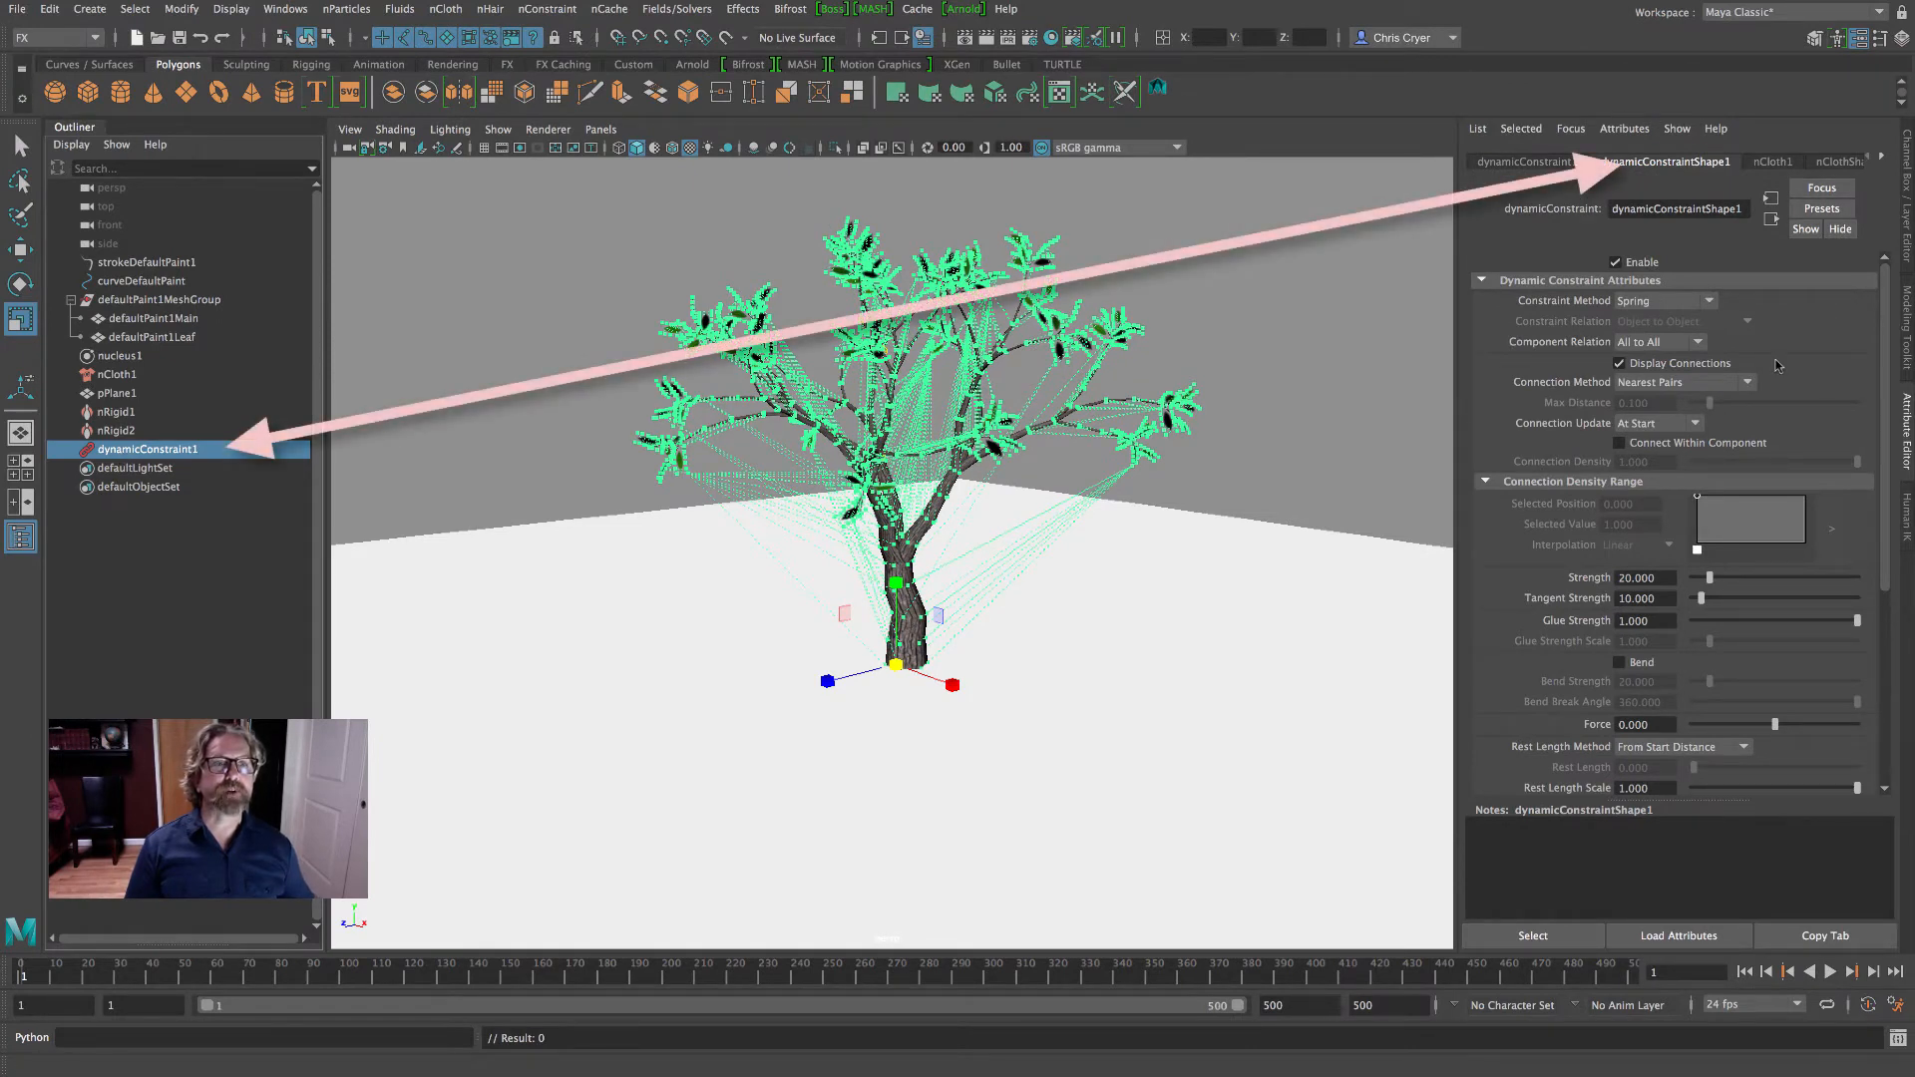
left_click(1620, 364)
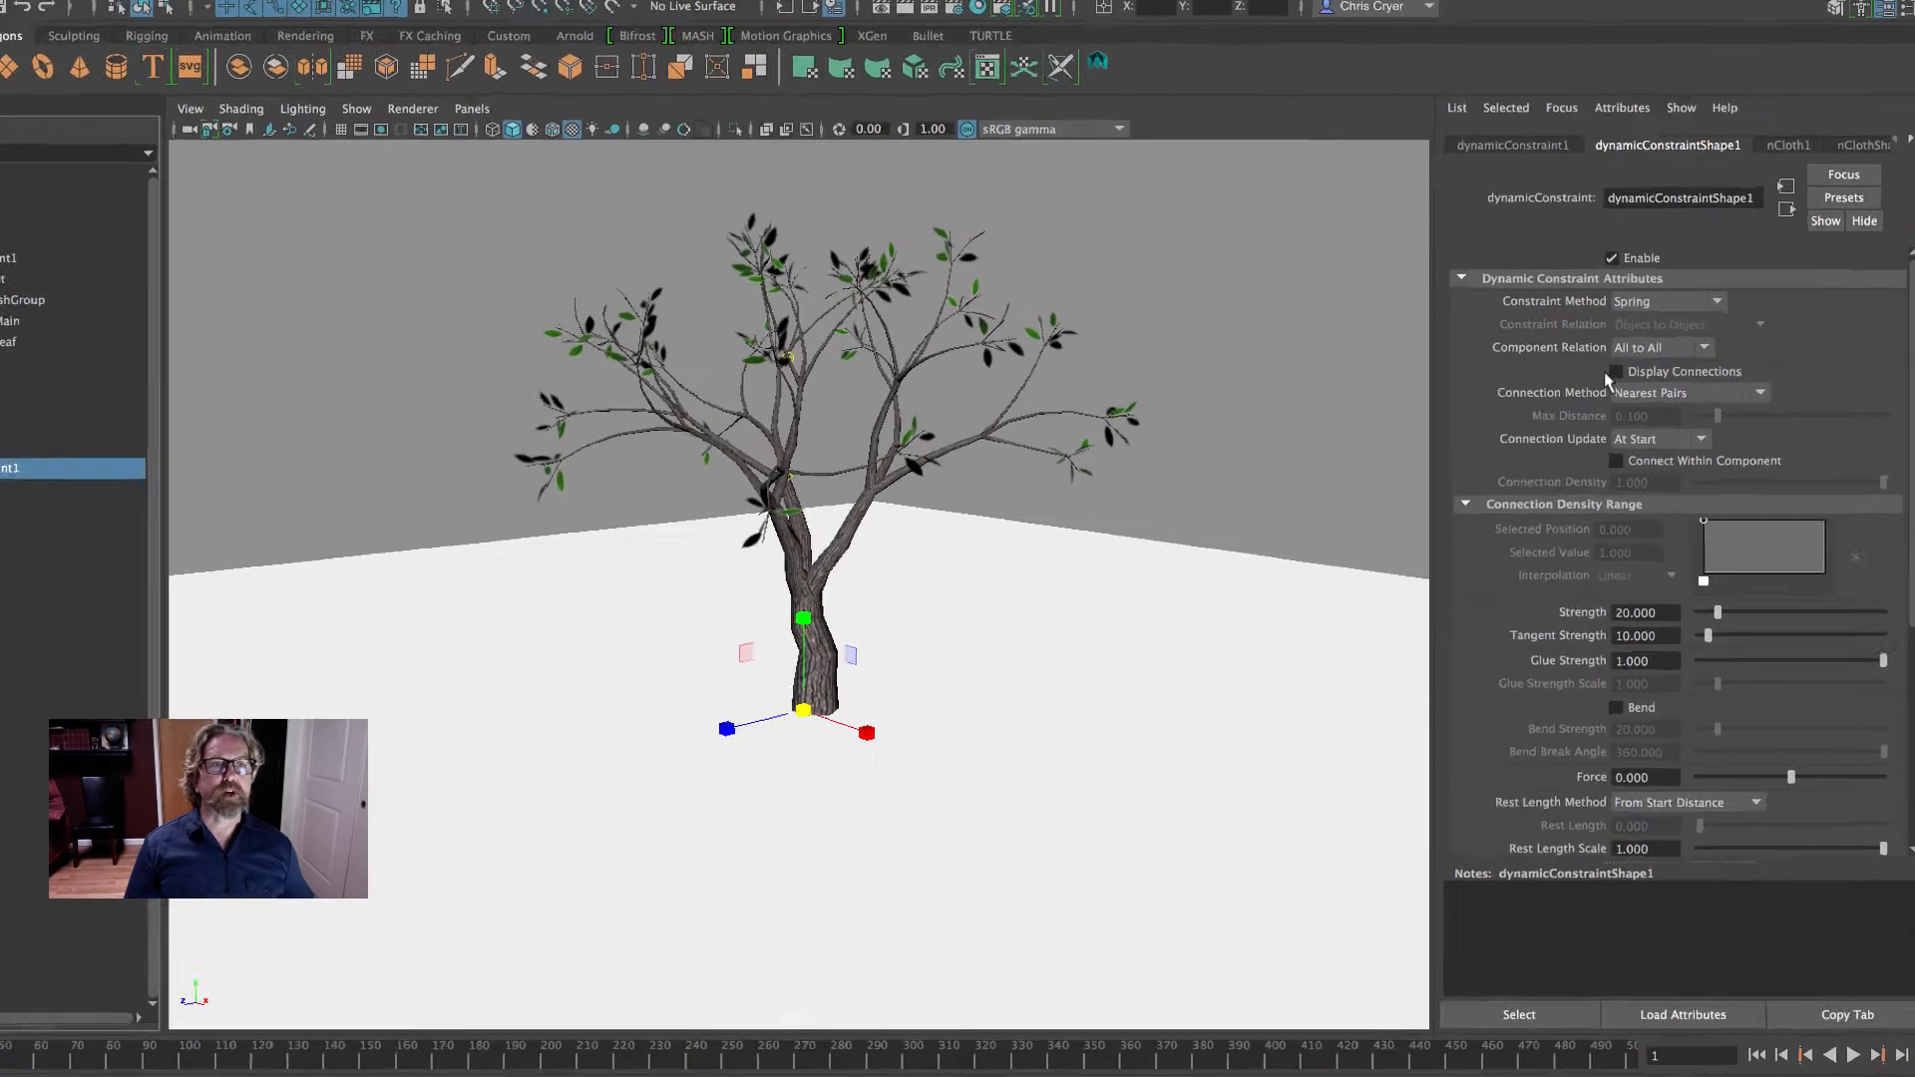
left_click(1619, 363)
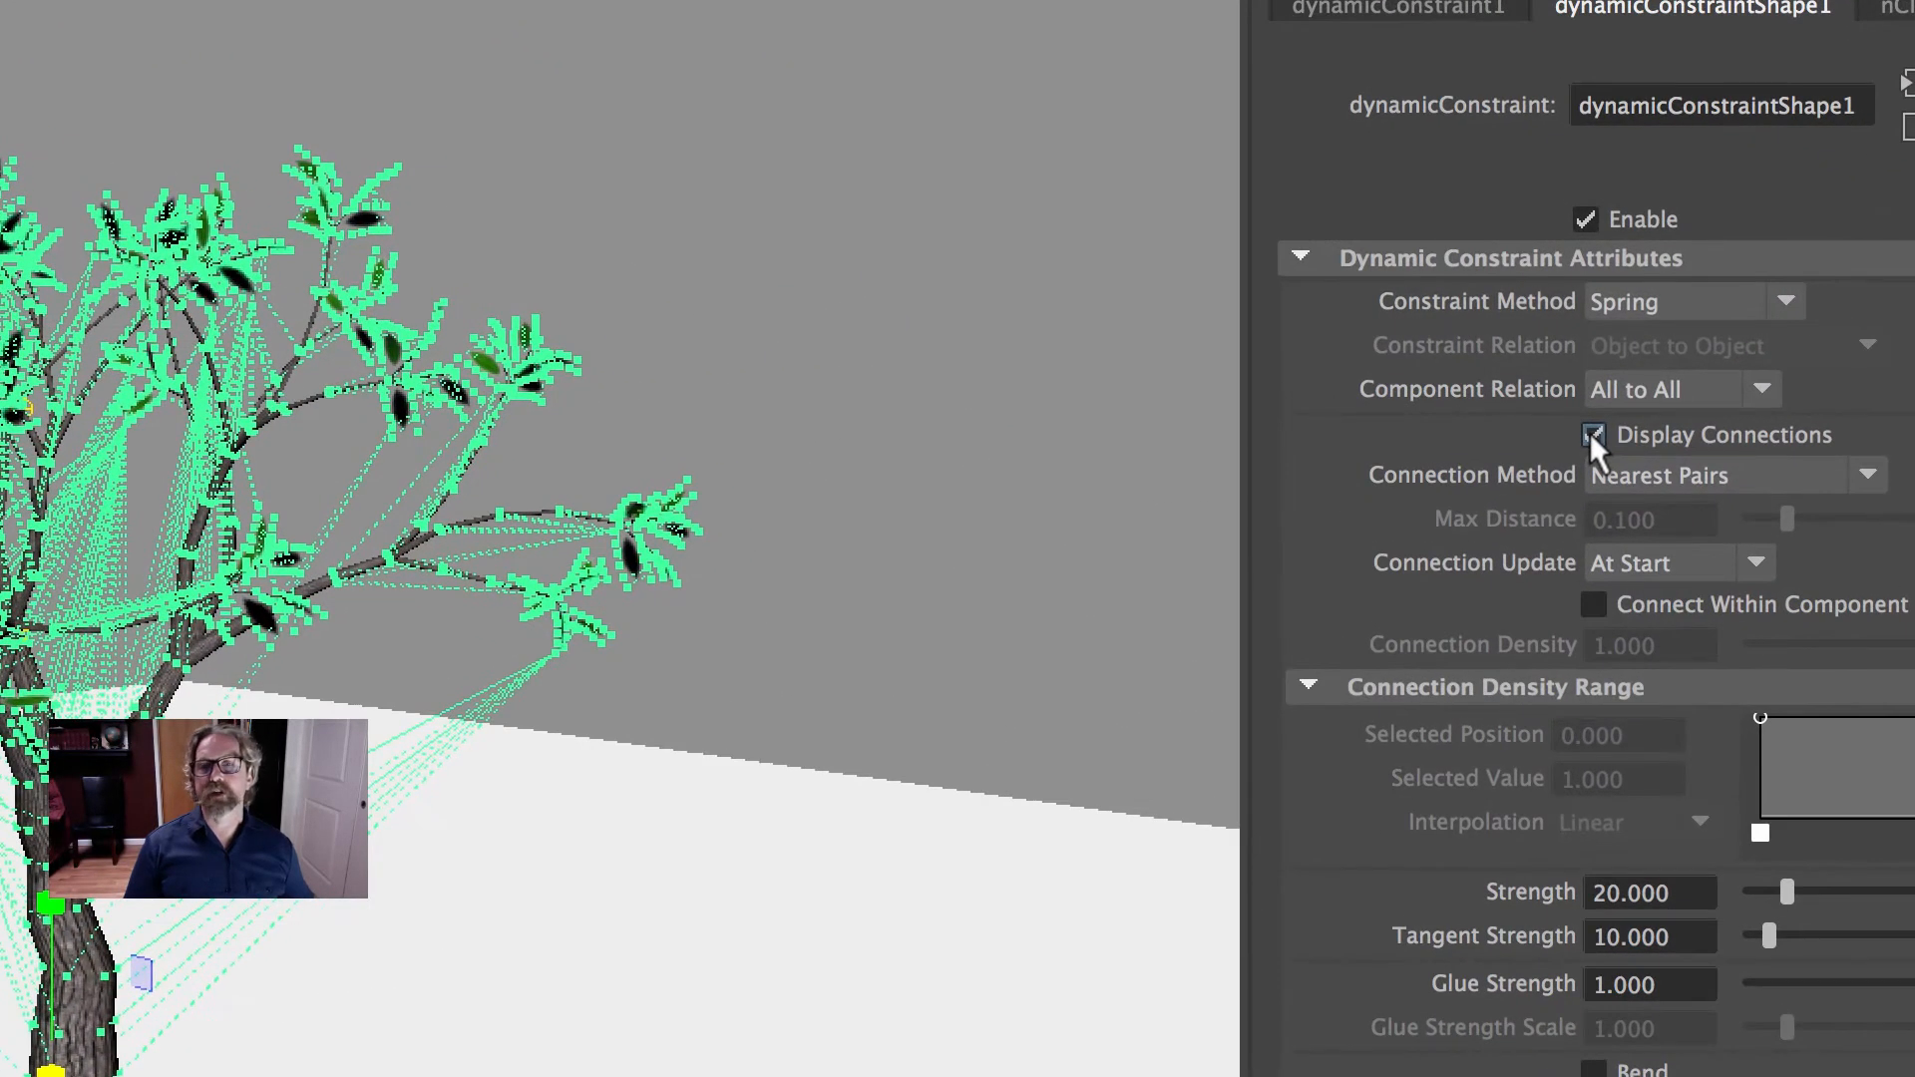
left_click(1590, 434)
left_click(1591, 434)
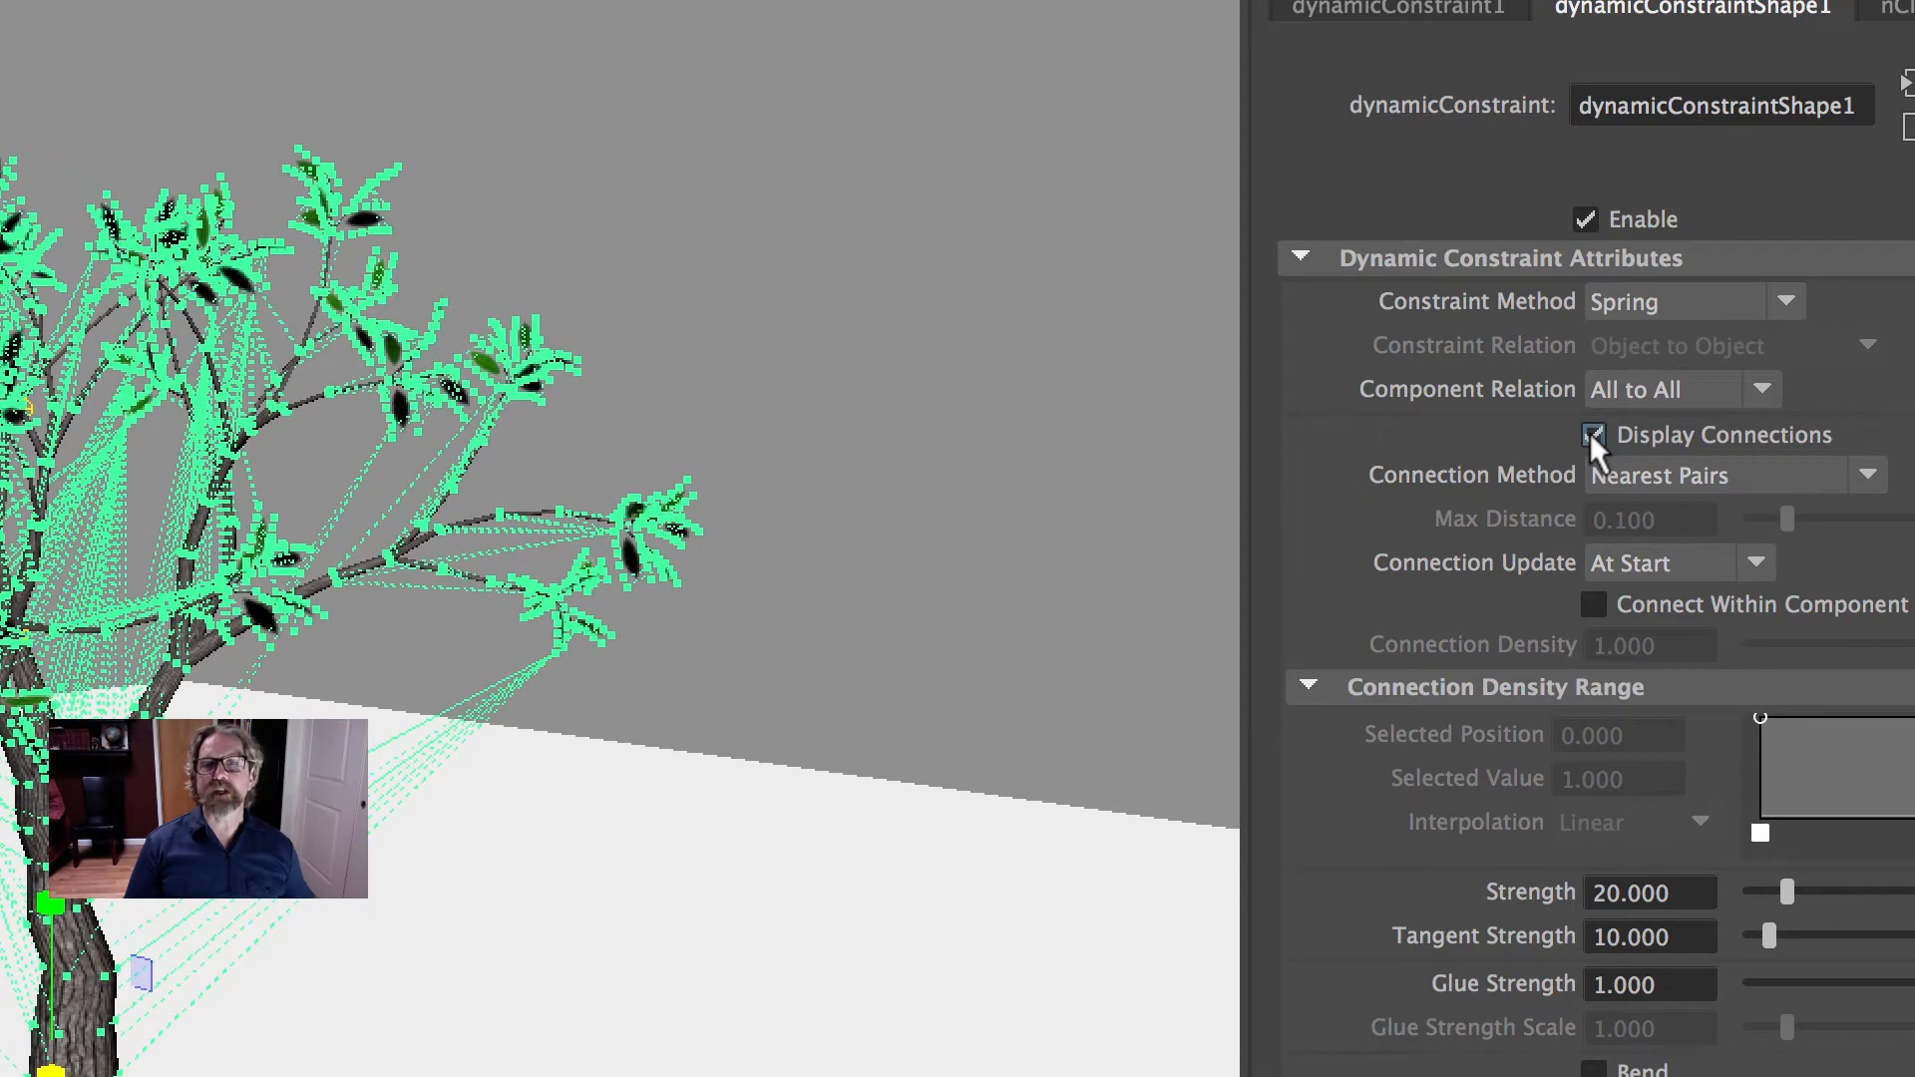
left_click(1593, 436)
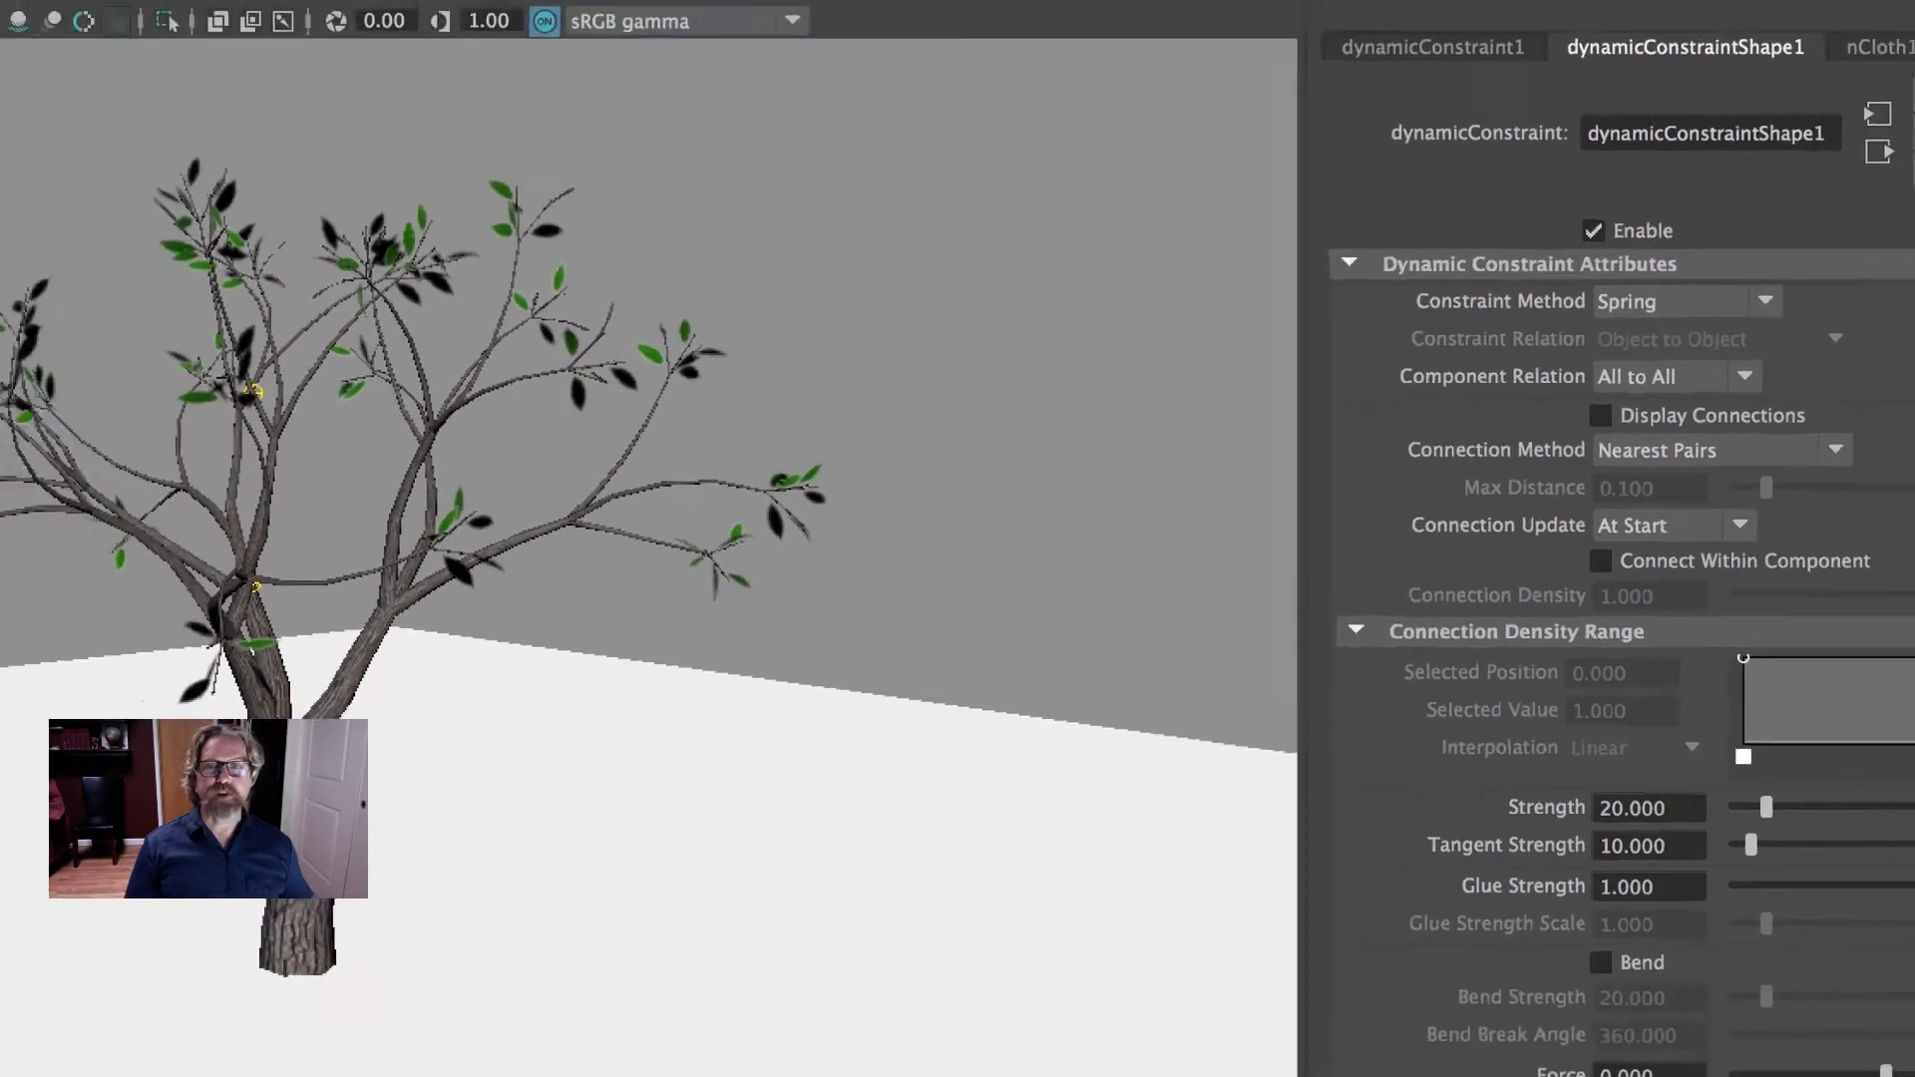
- Play the constrained leaf simulation to about frame 75, replay it briefly from frame 1, and return to the start
left_click(1831, 971)
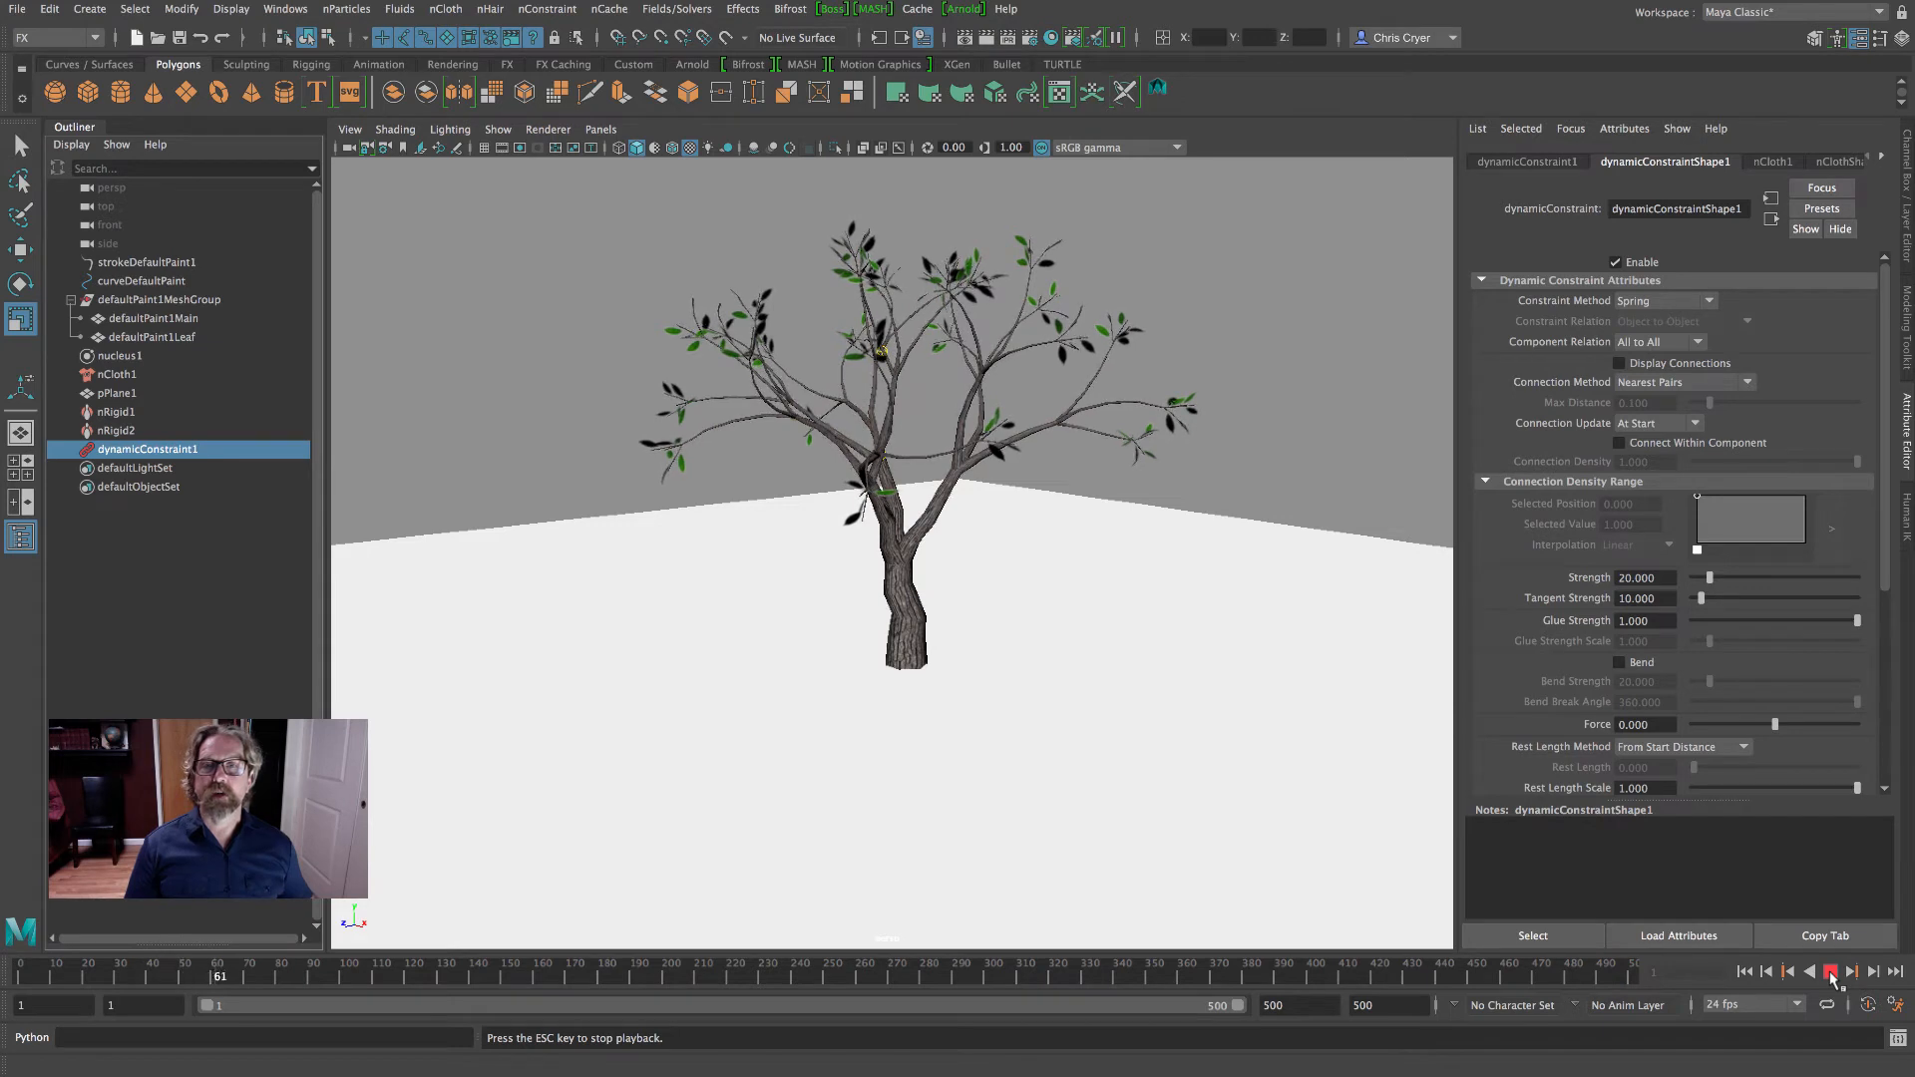
left_click(1830, 973)
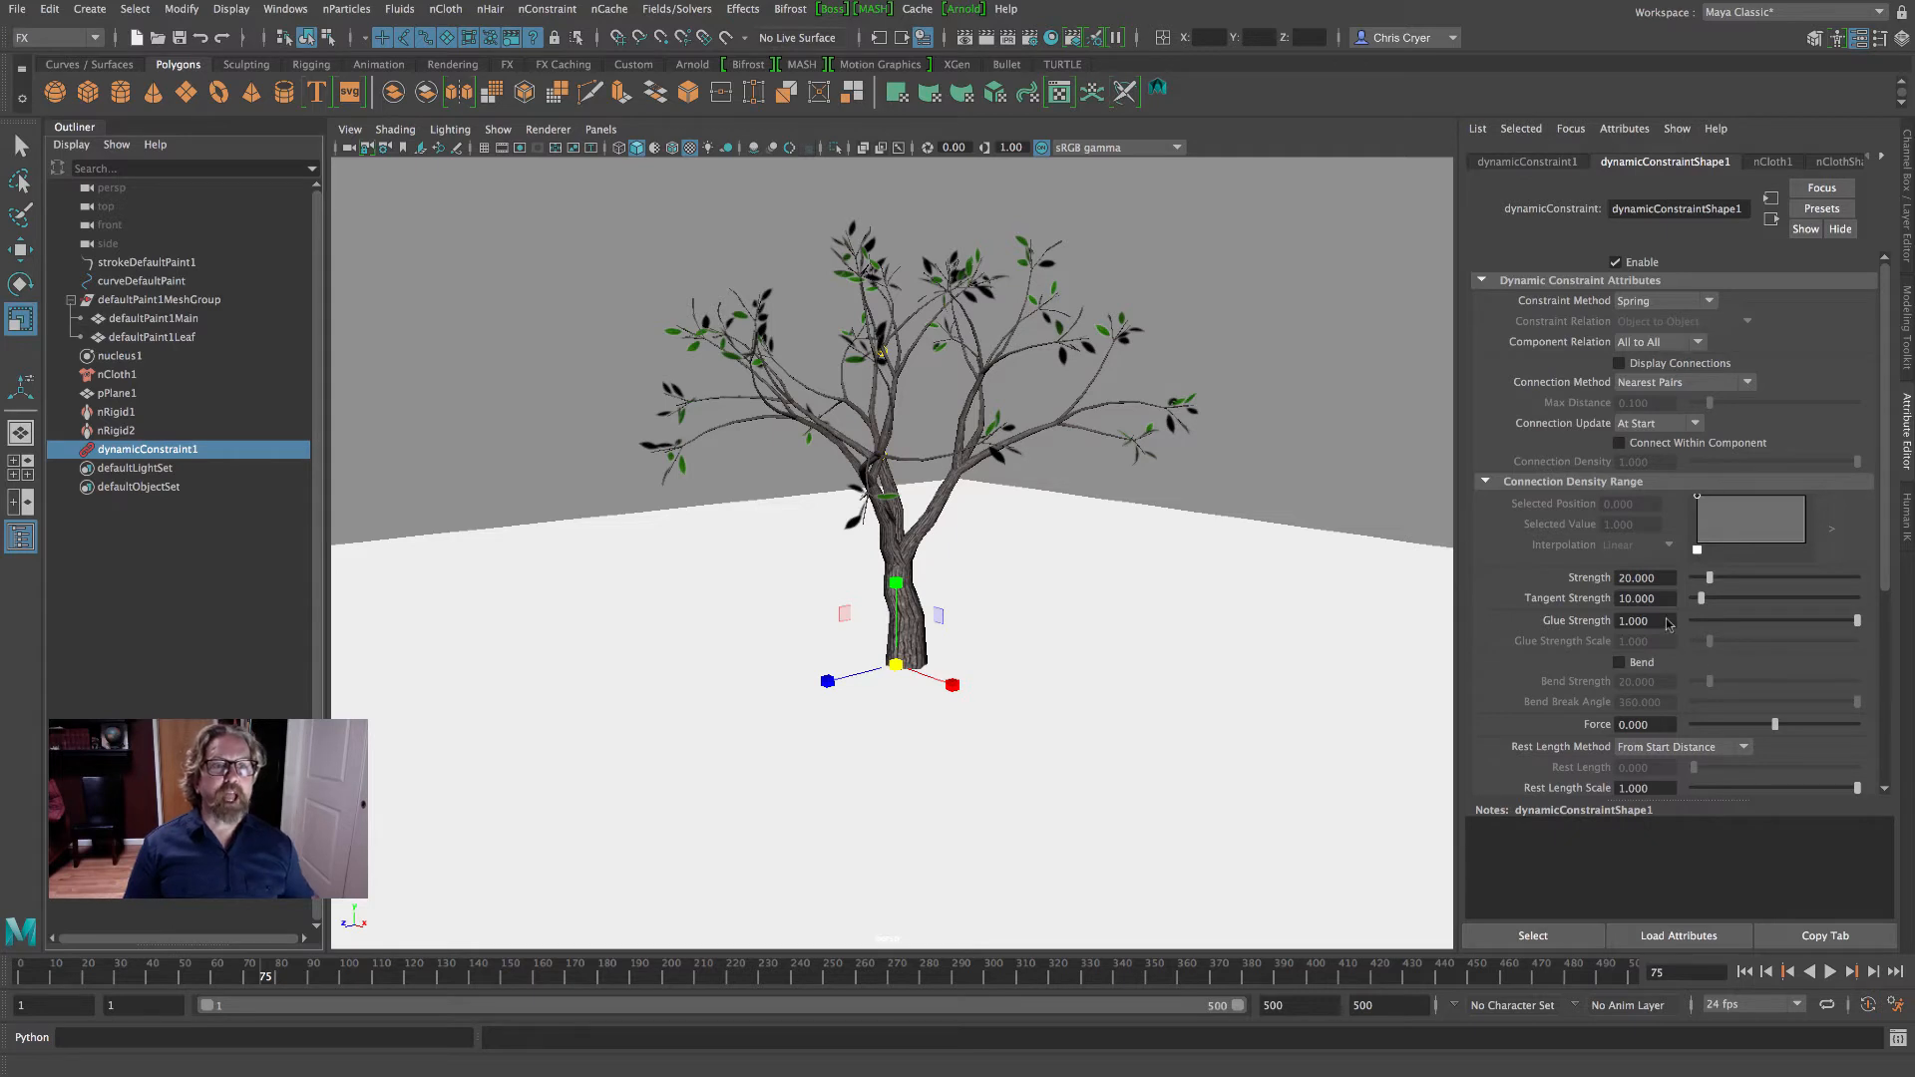
key("alt+shift+v")
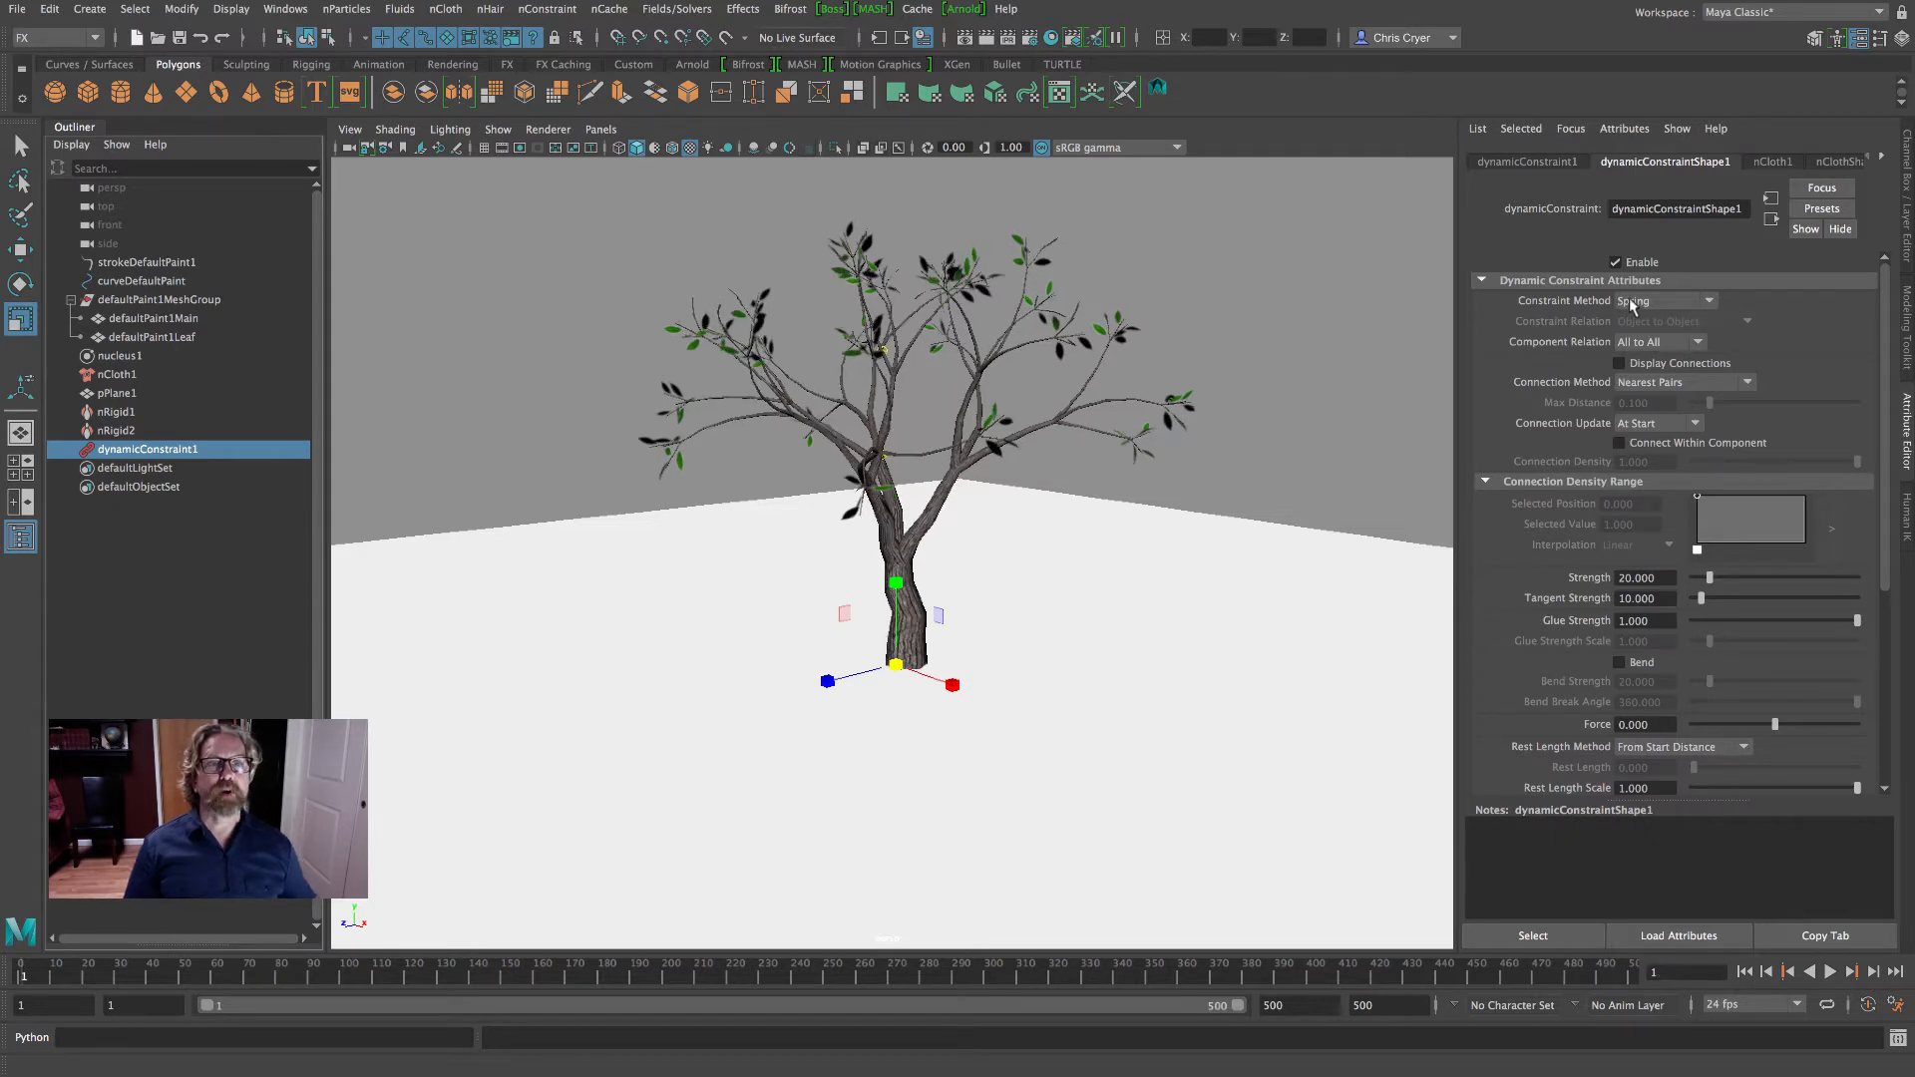
left_click(1634, 303)
left_click(1634, 305)
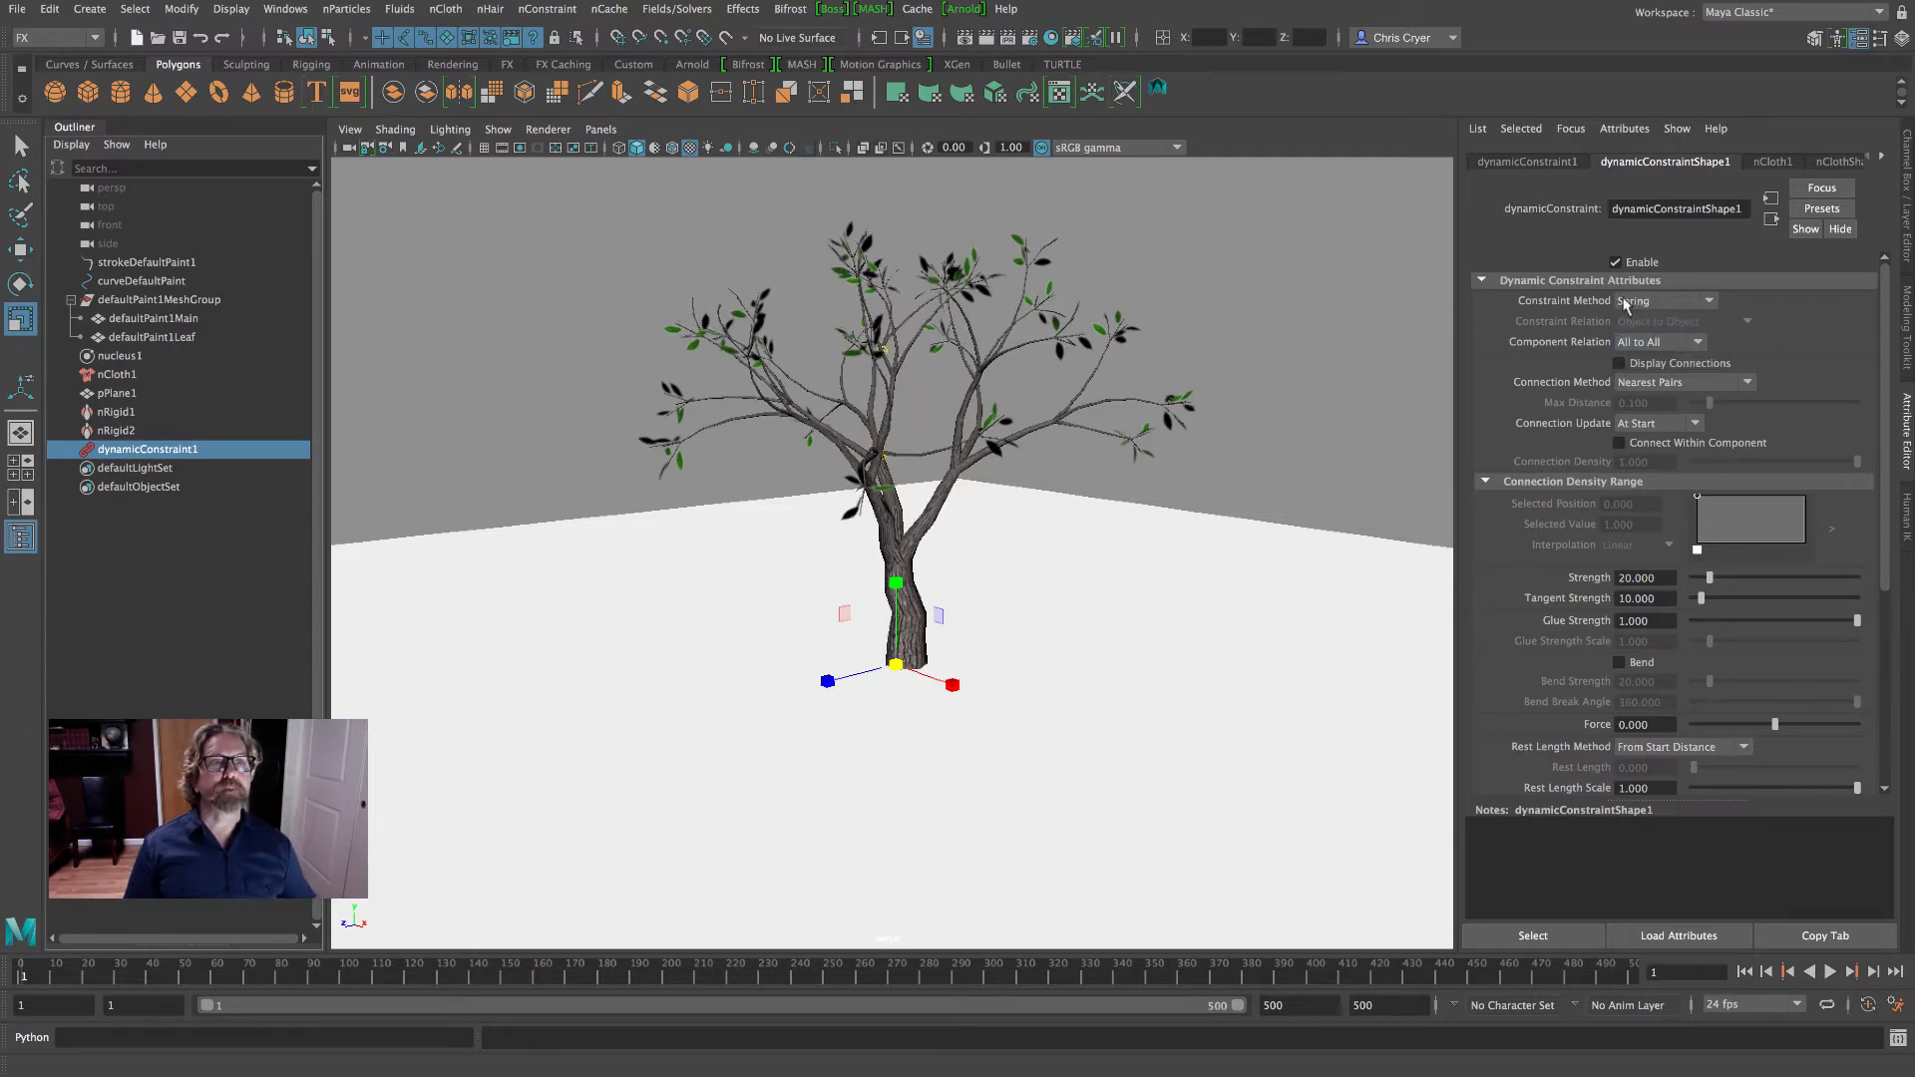
left_click(1831, 973)
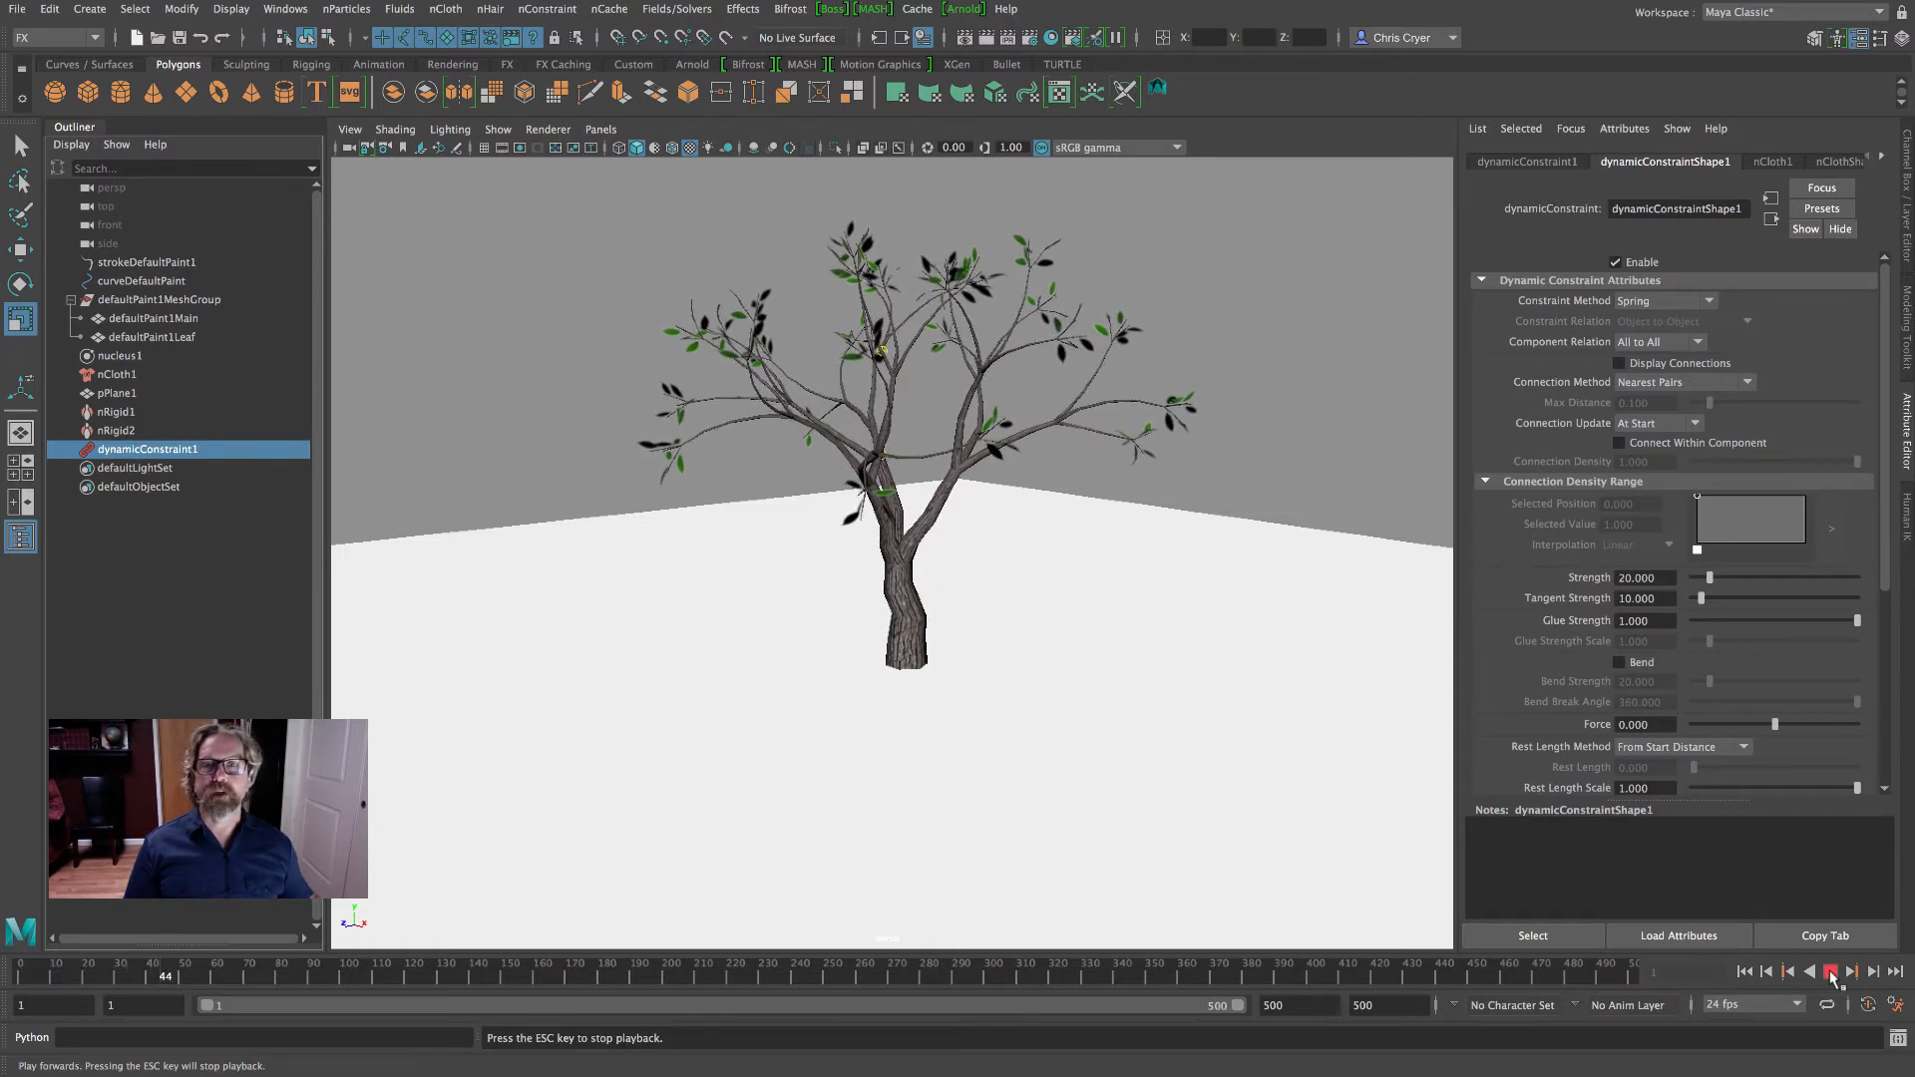
key("Escape")
left_click_drag(169, 967, 22, 967)
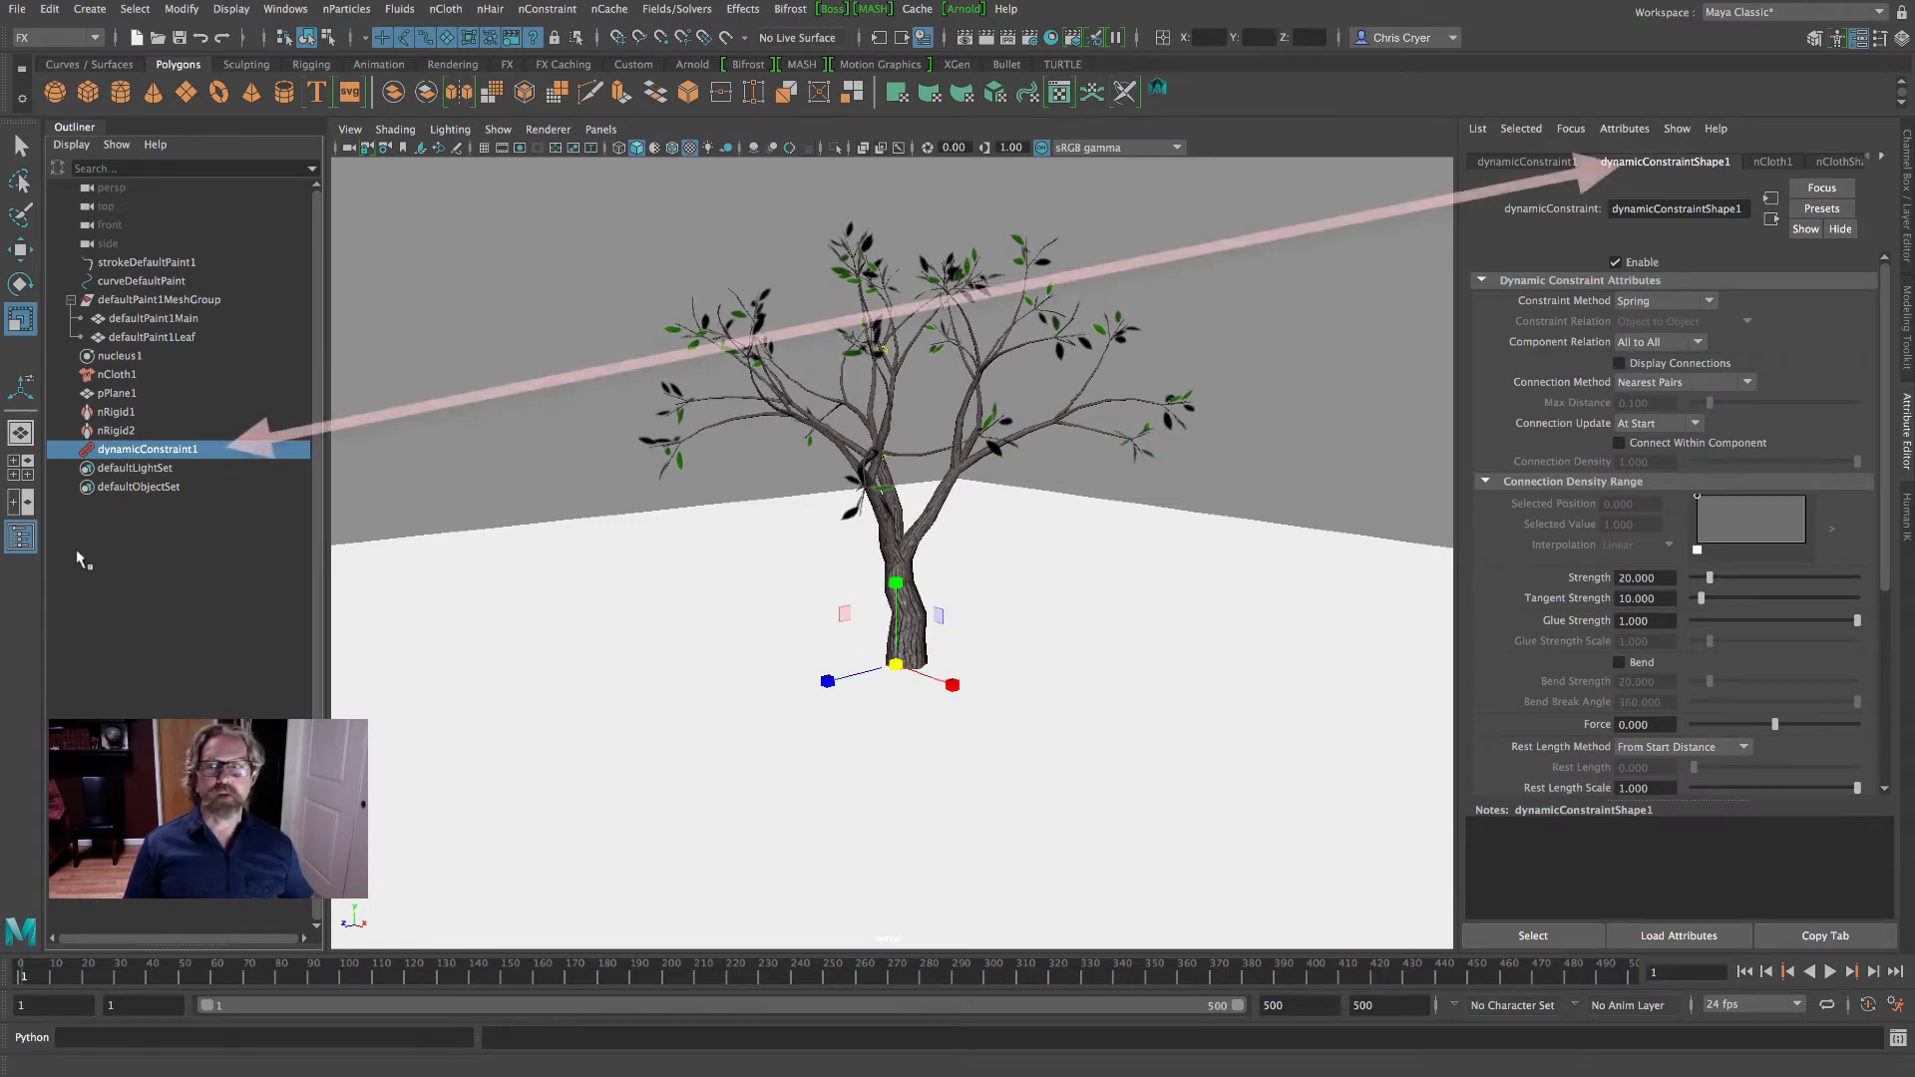
- Reselect dynamicConstraint1 and set its Glue Strength to 0
left_click(251, 598)
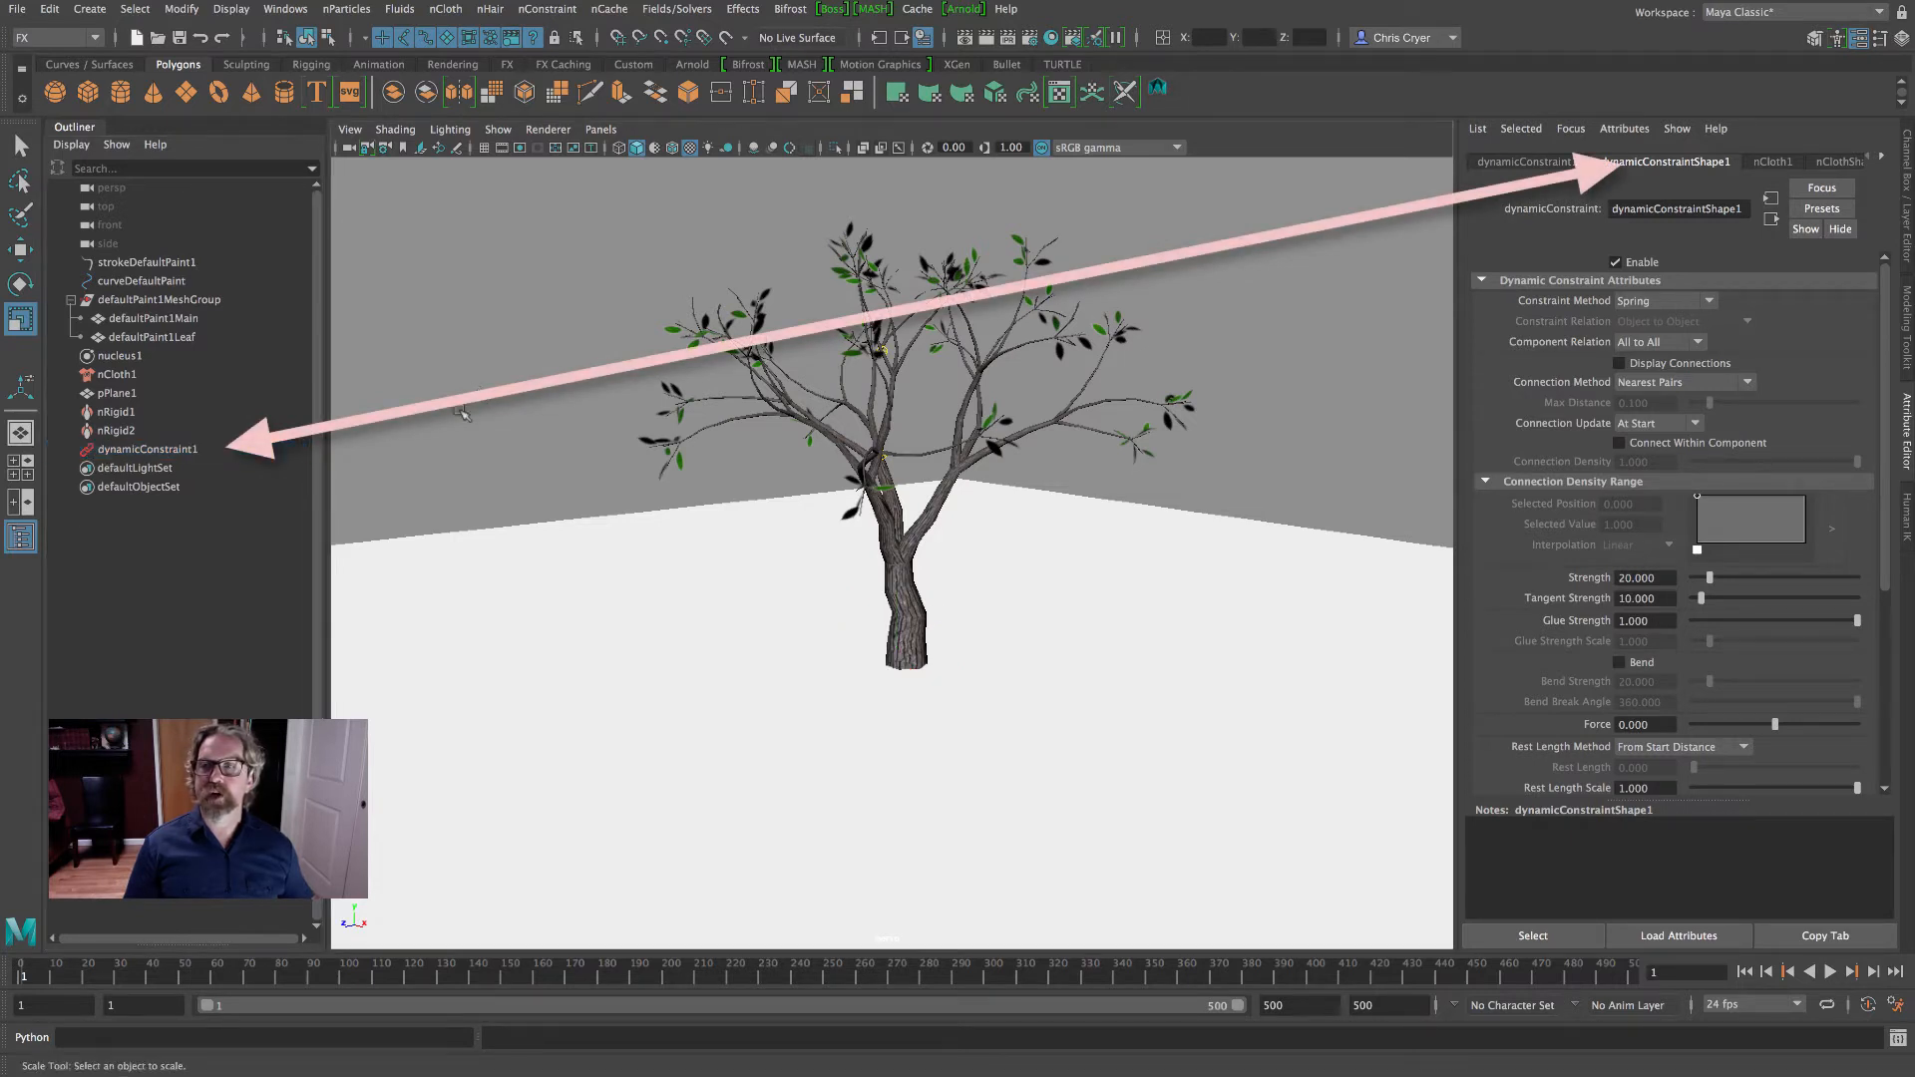
left_click(130, 451)
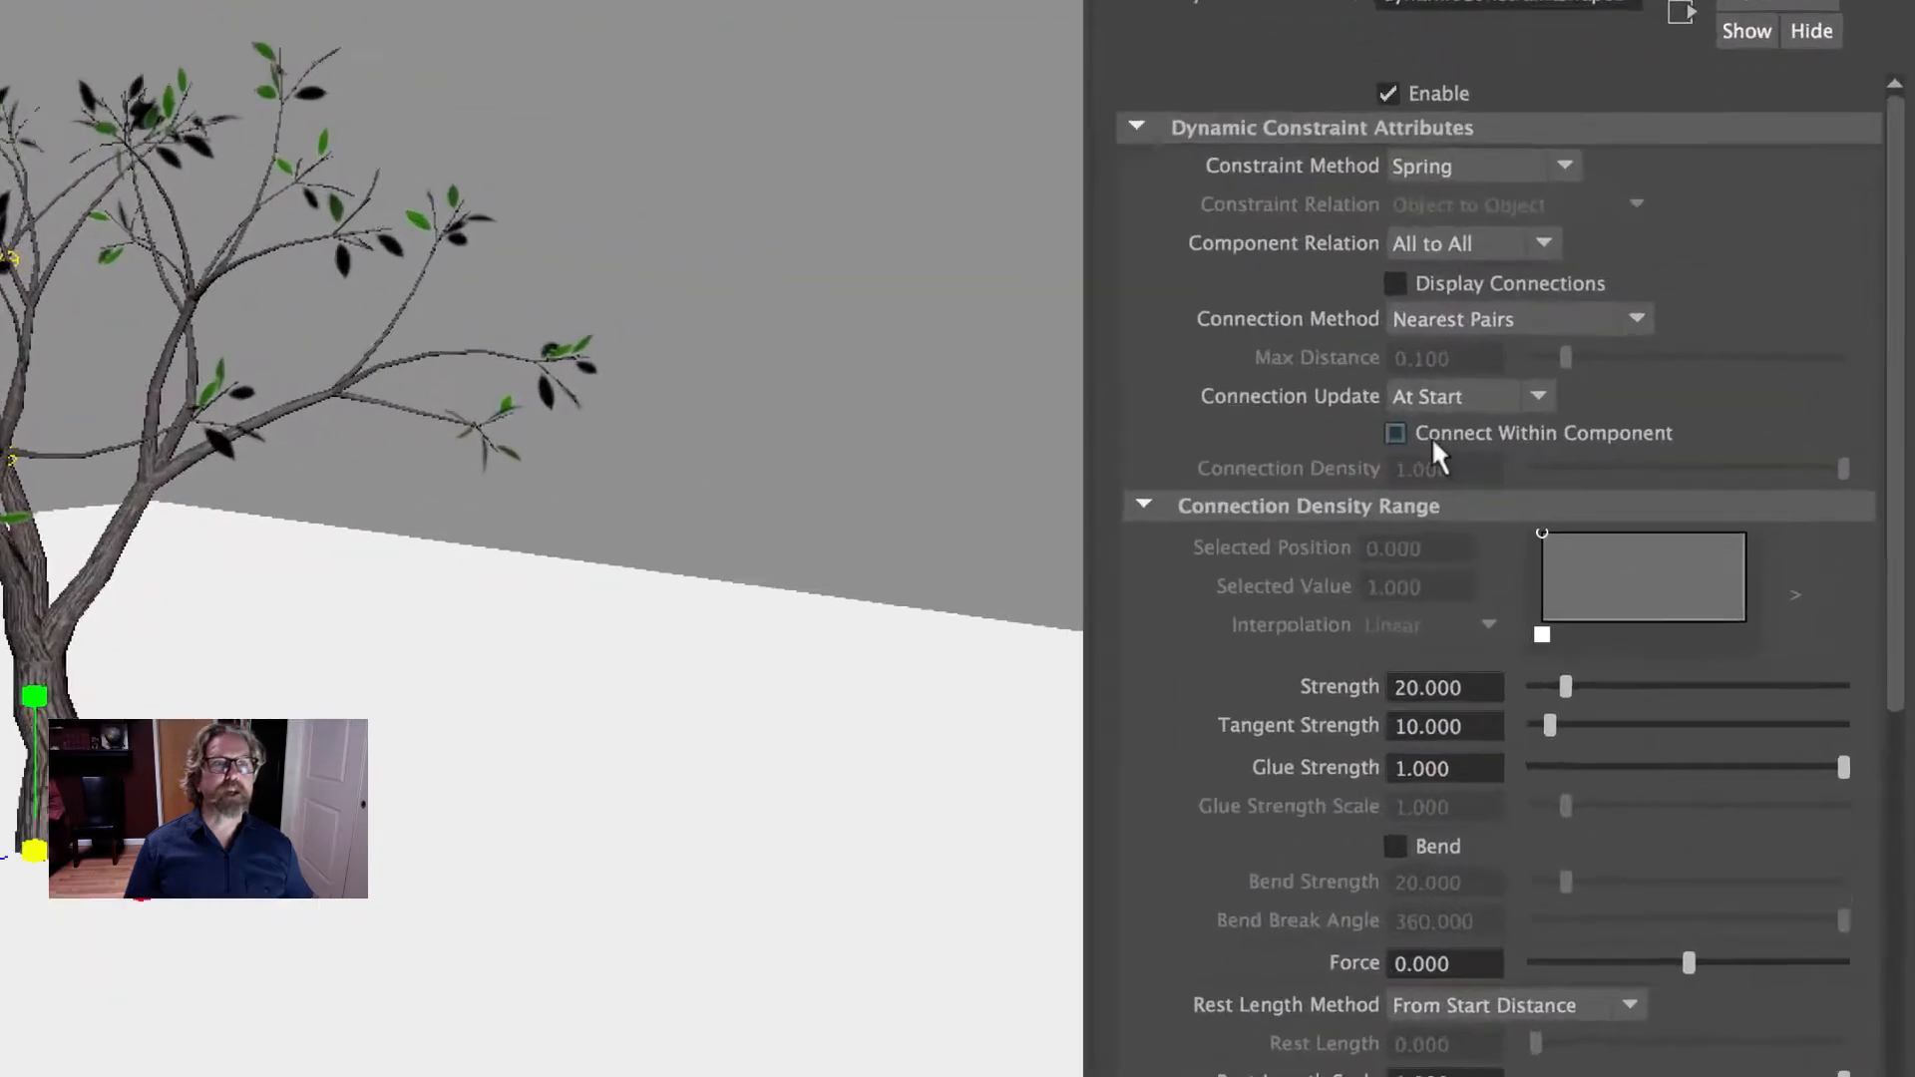
left_click(1336, 259)
left_click(1337, 259)
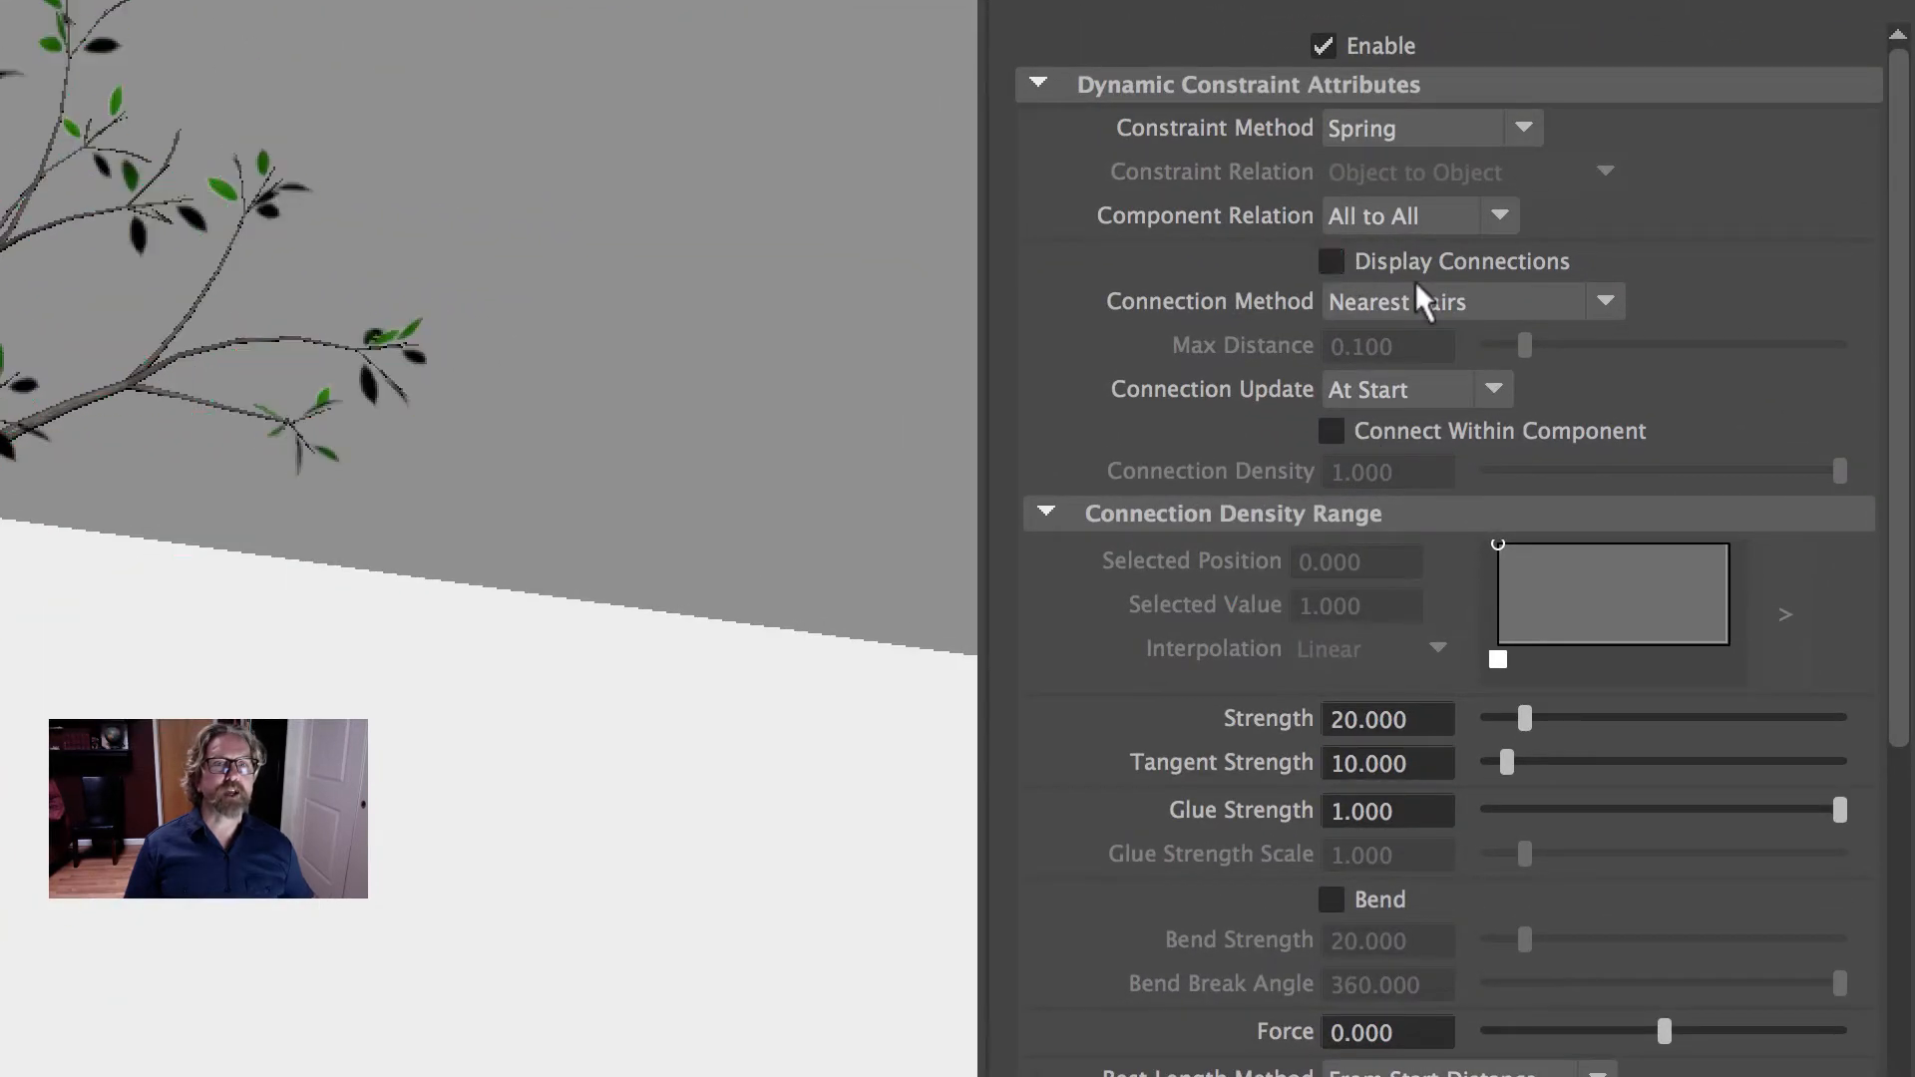
left_click(1334, 259)
left_click(1334, 260)
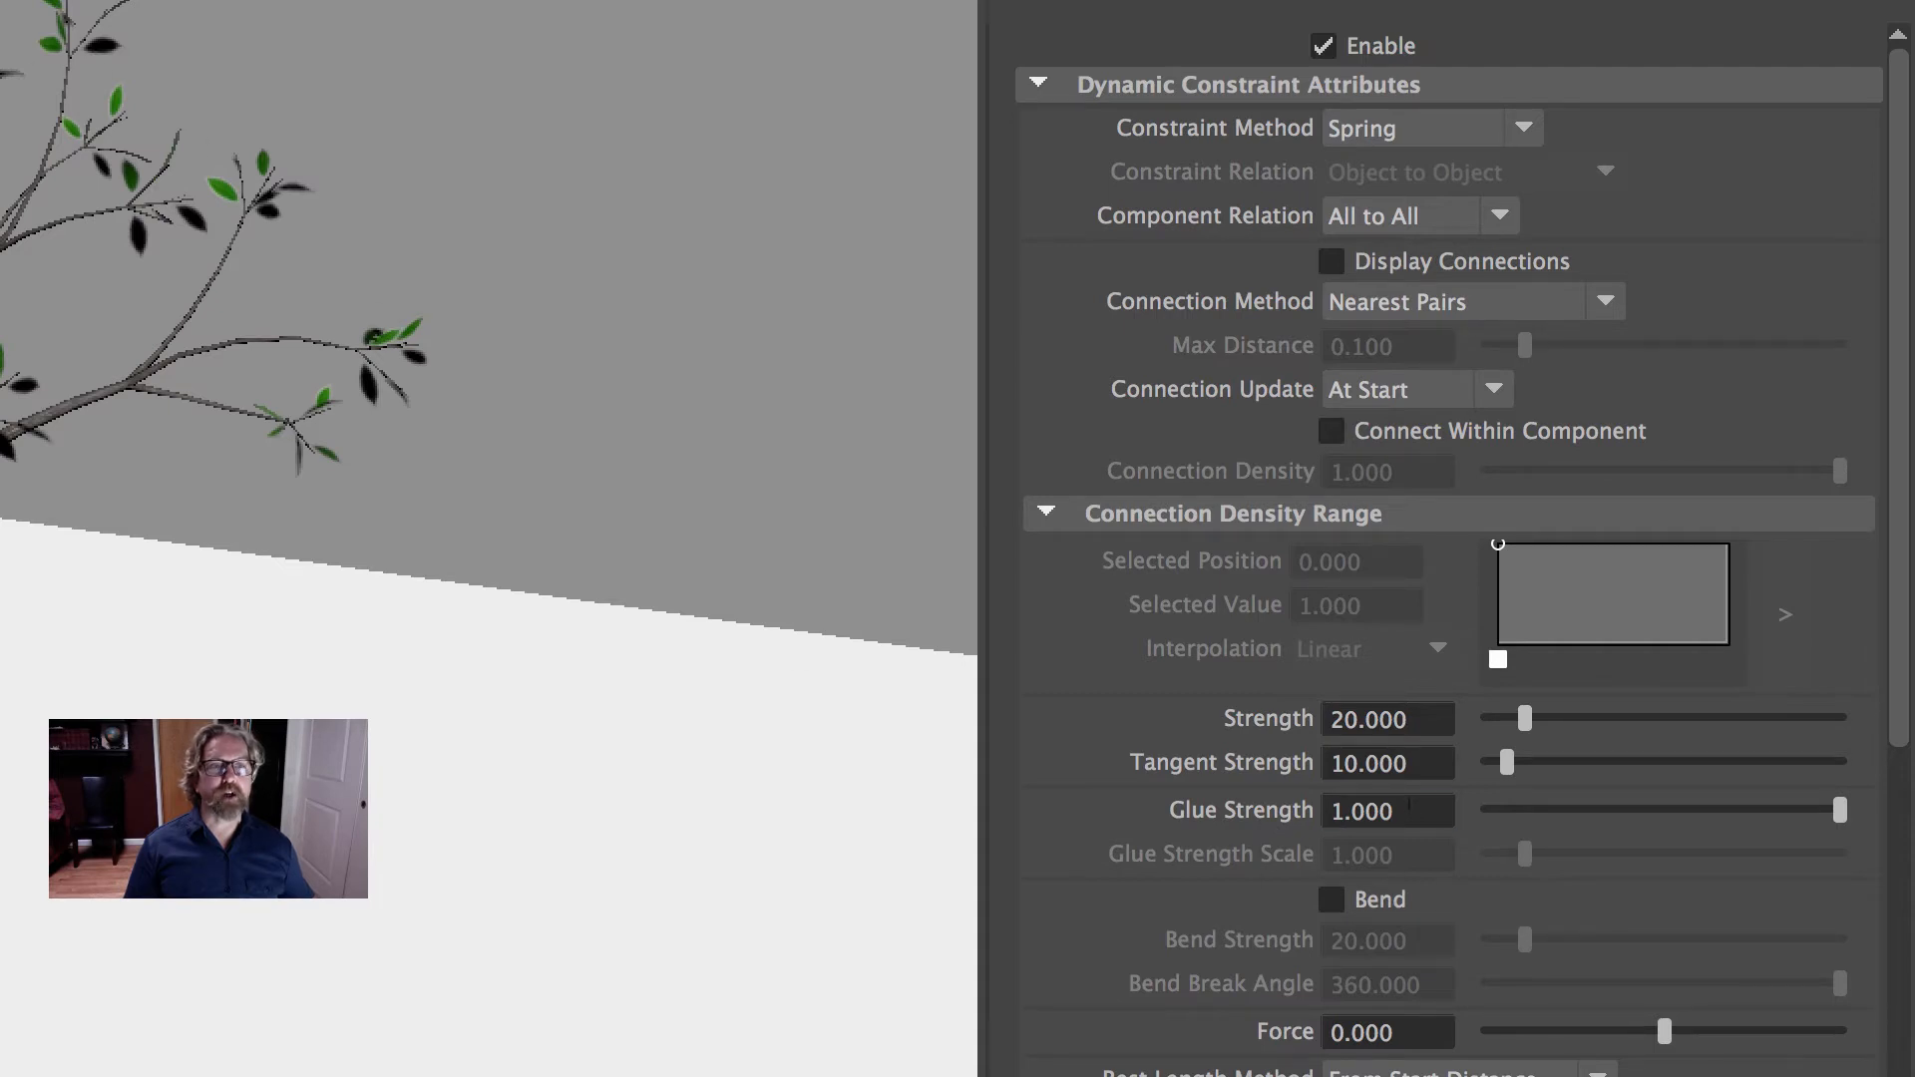
left_click(1386, 811)
type("0")
key("Return")
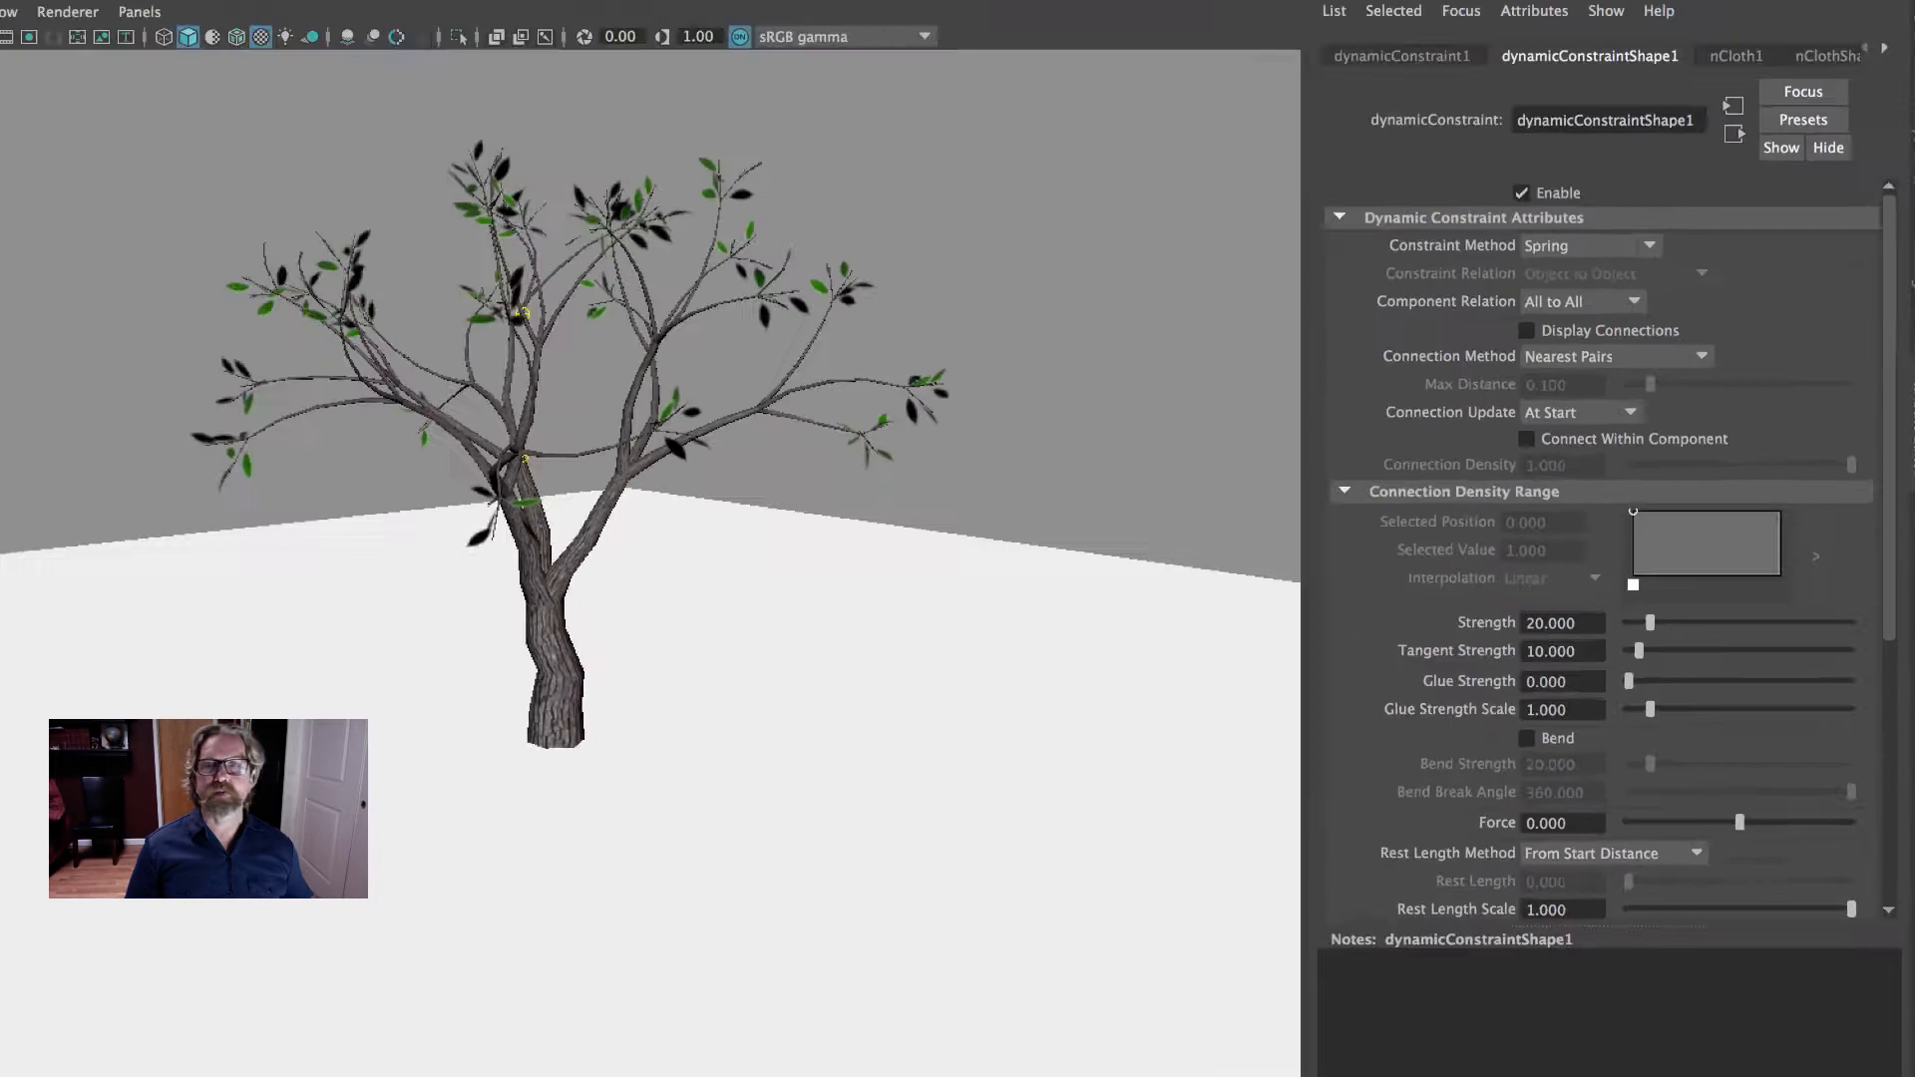
- Play the simulation with the leaves unglued to about frame 45 and return to frame 1
left_click(1829, 973)
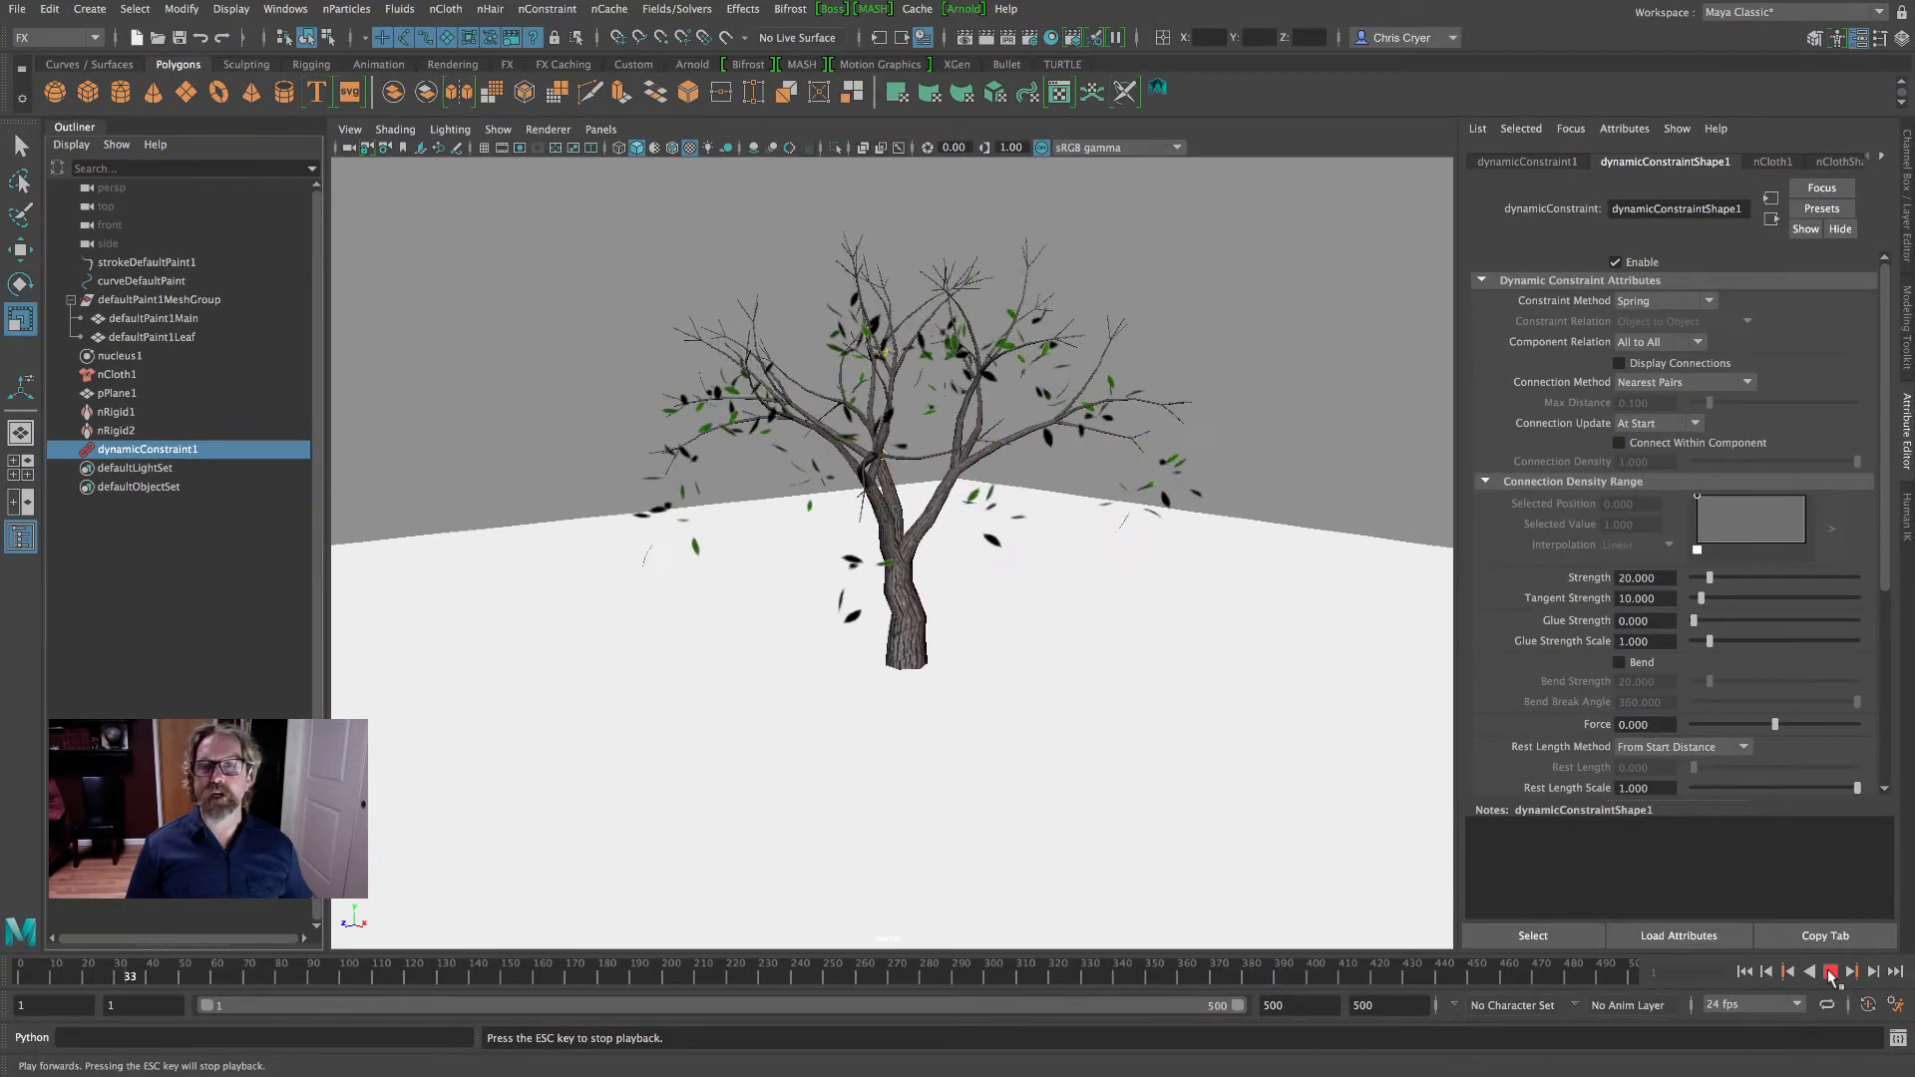
left_click(1830, 975)
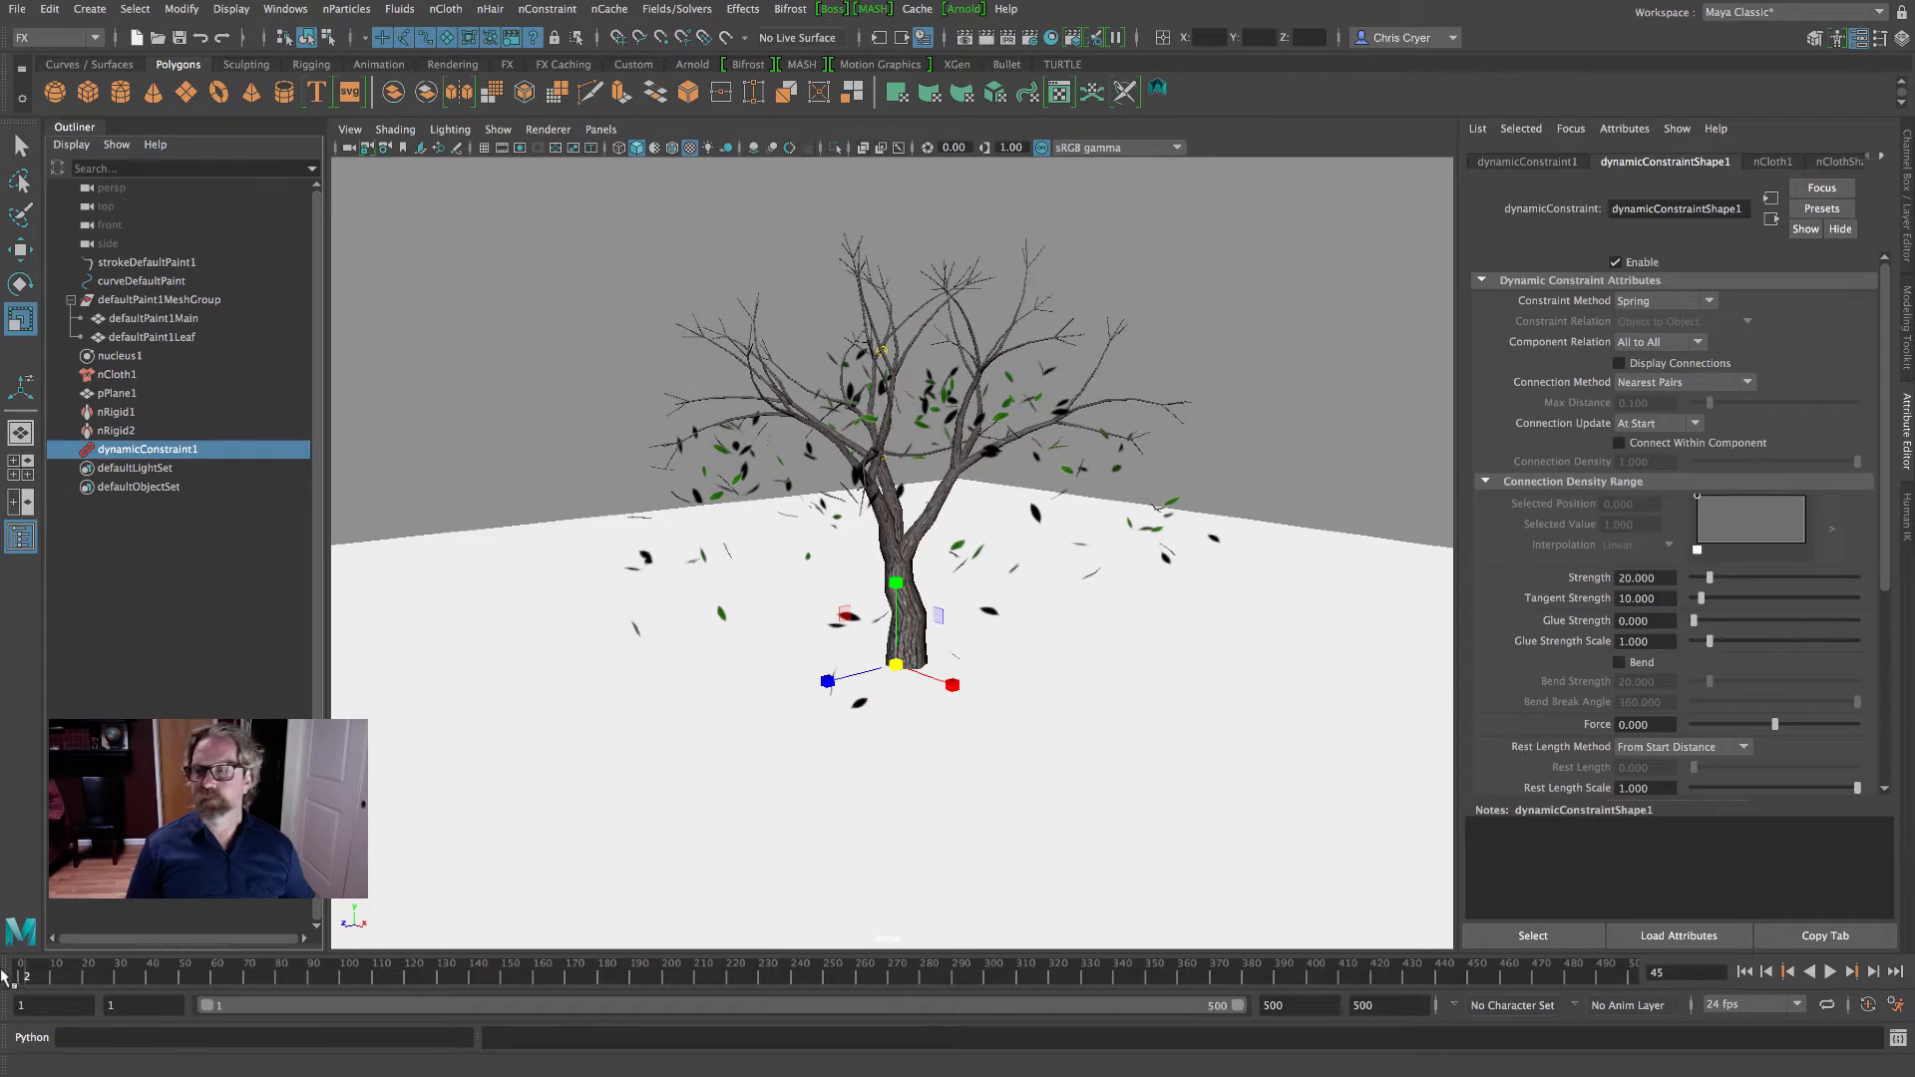
key("alt+shift+v")
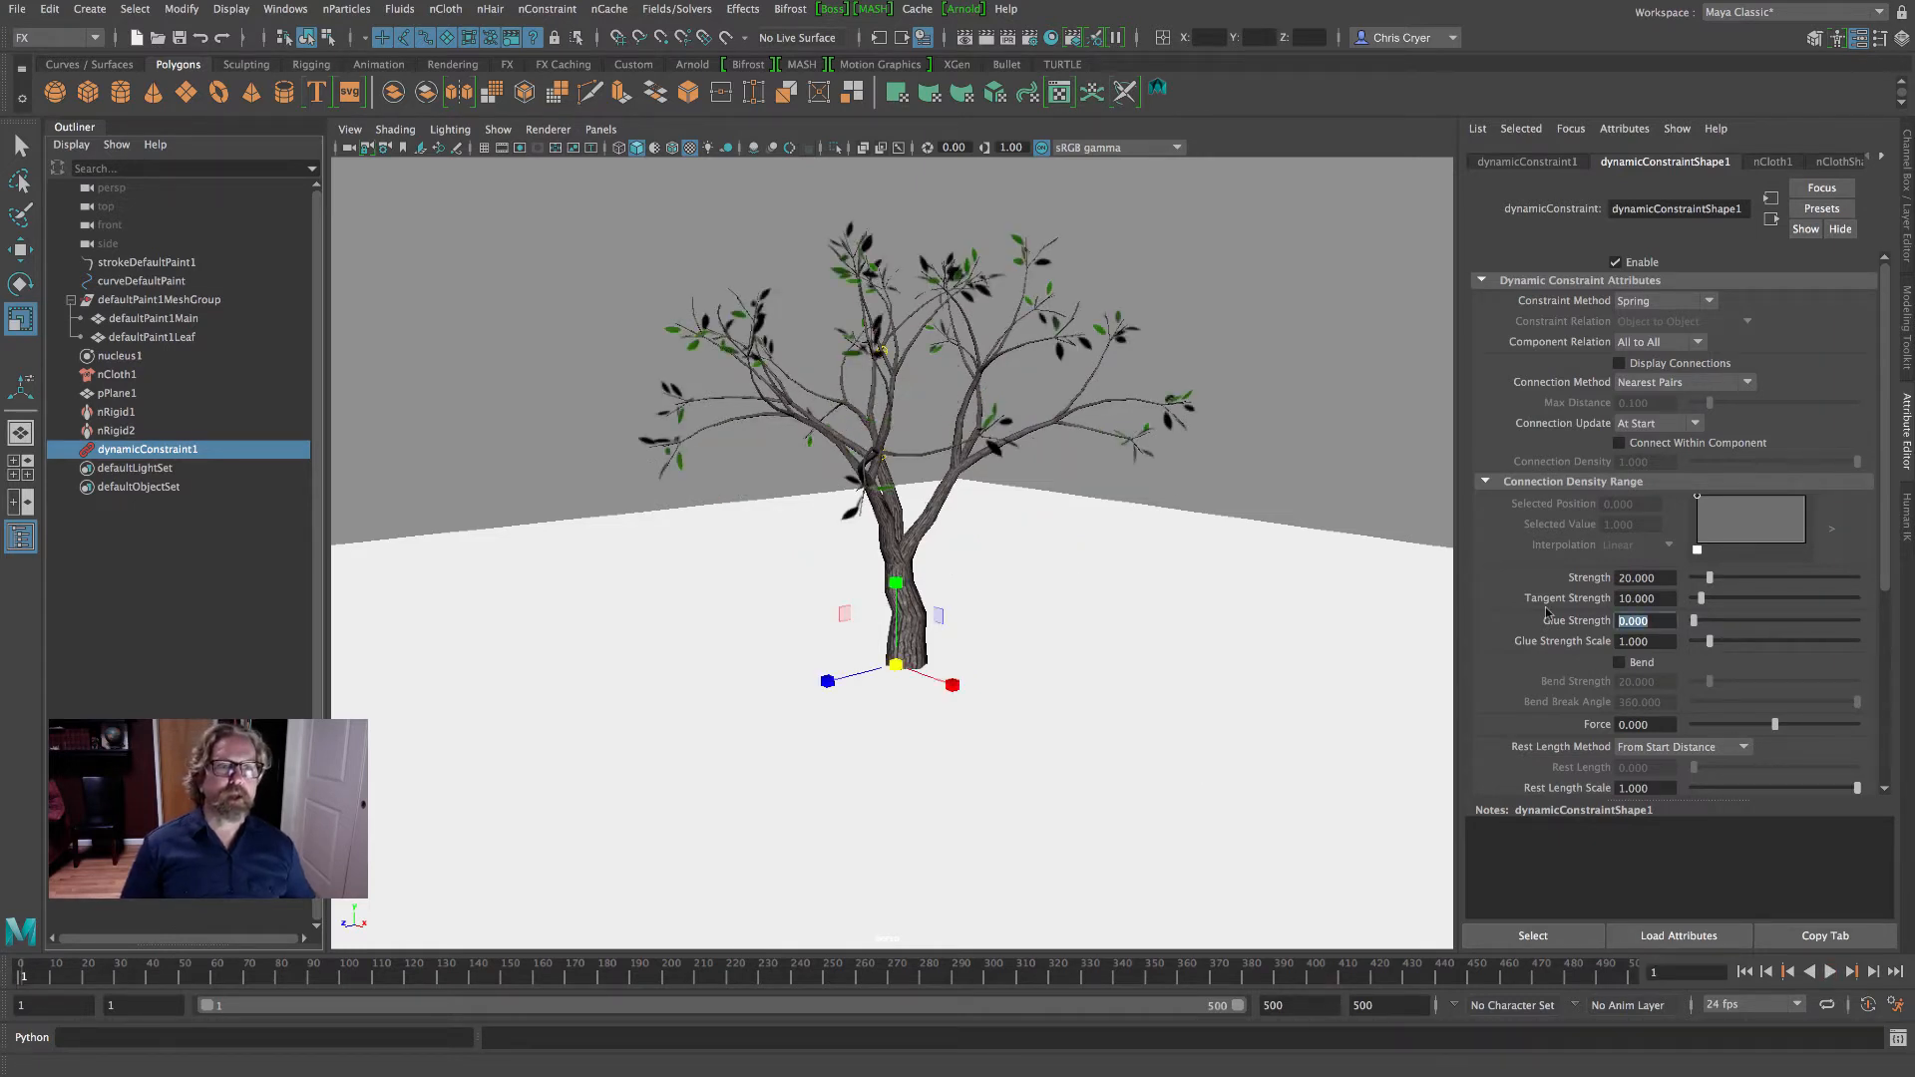
- Set the constraint's Glue Strength to 1 and play the simulation to about frame 22
type("1")
key("Return")
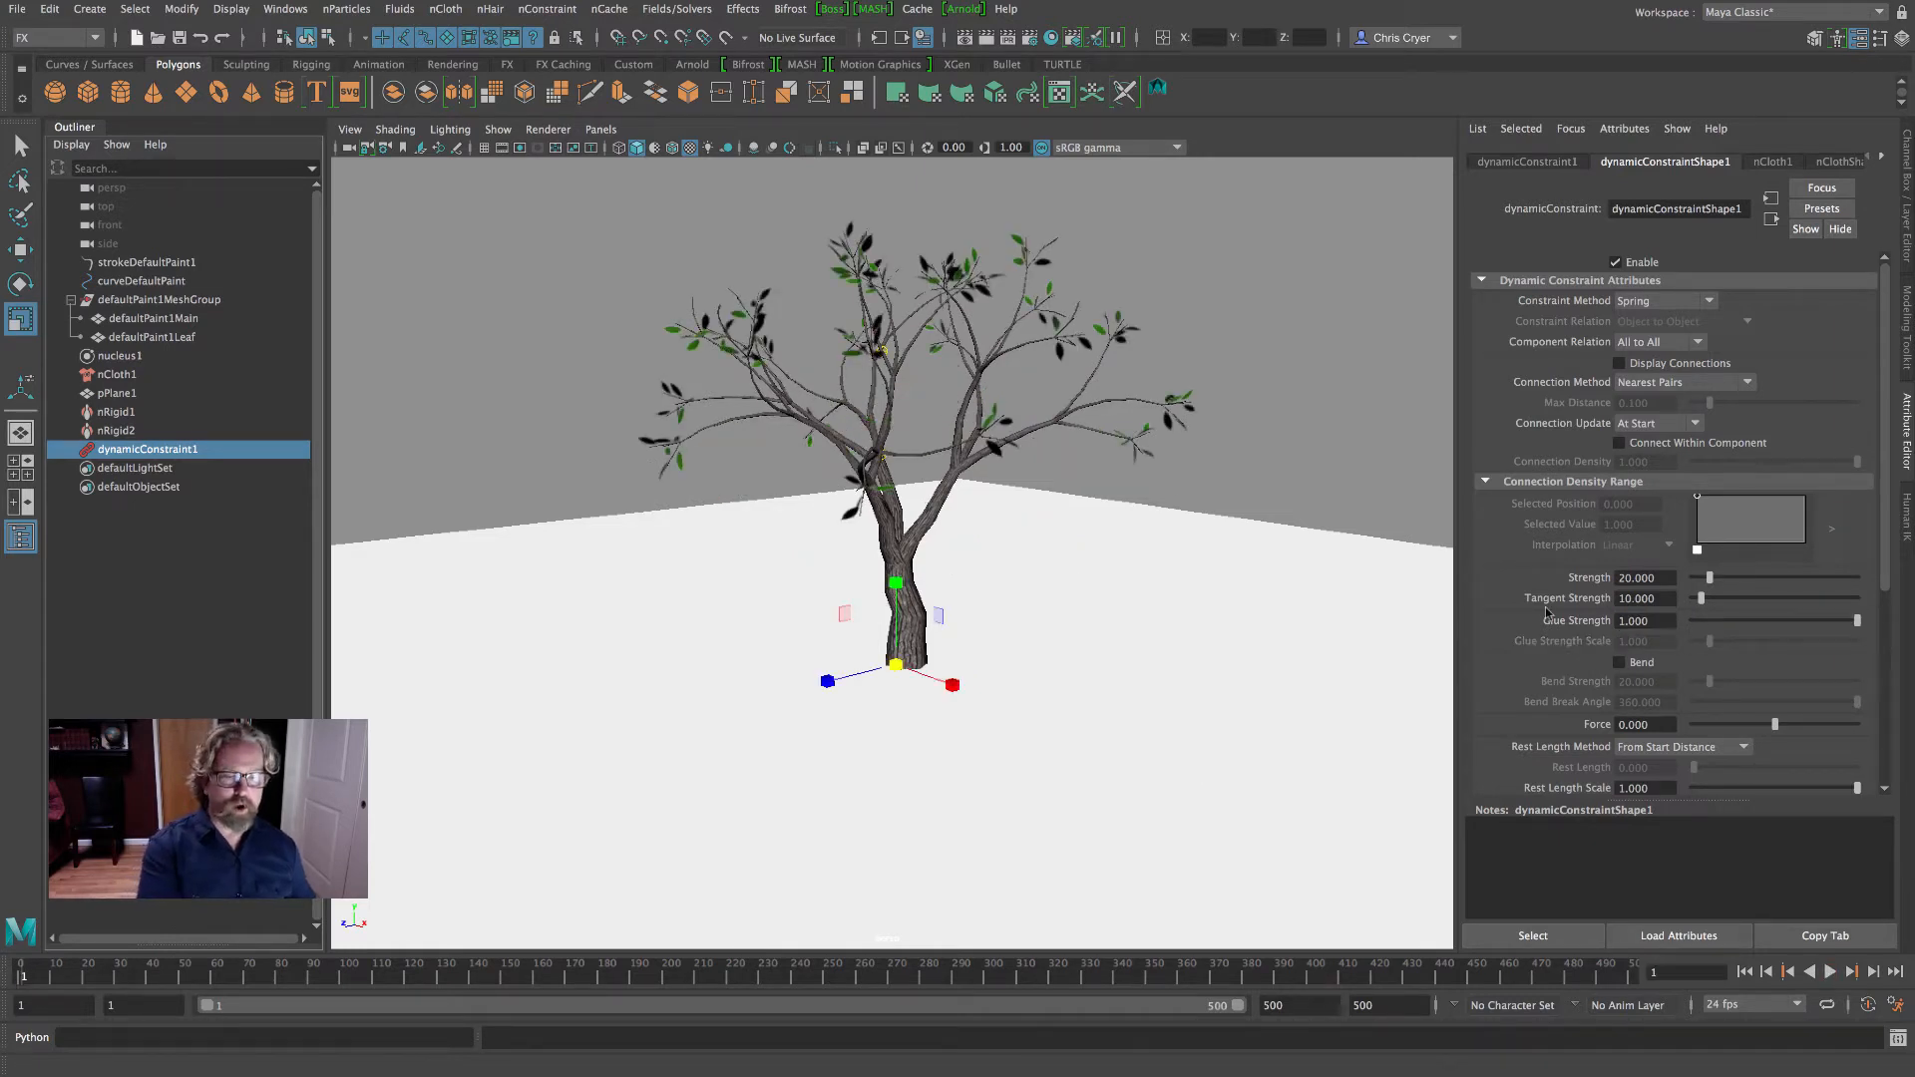
left_click(1829, 972)
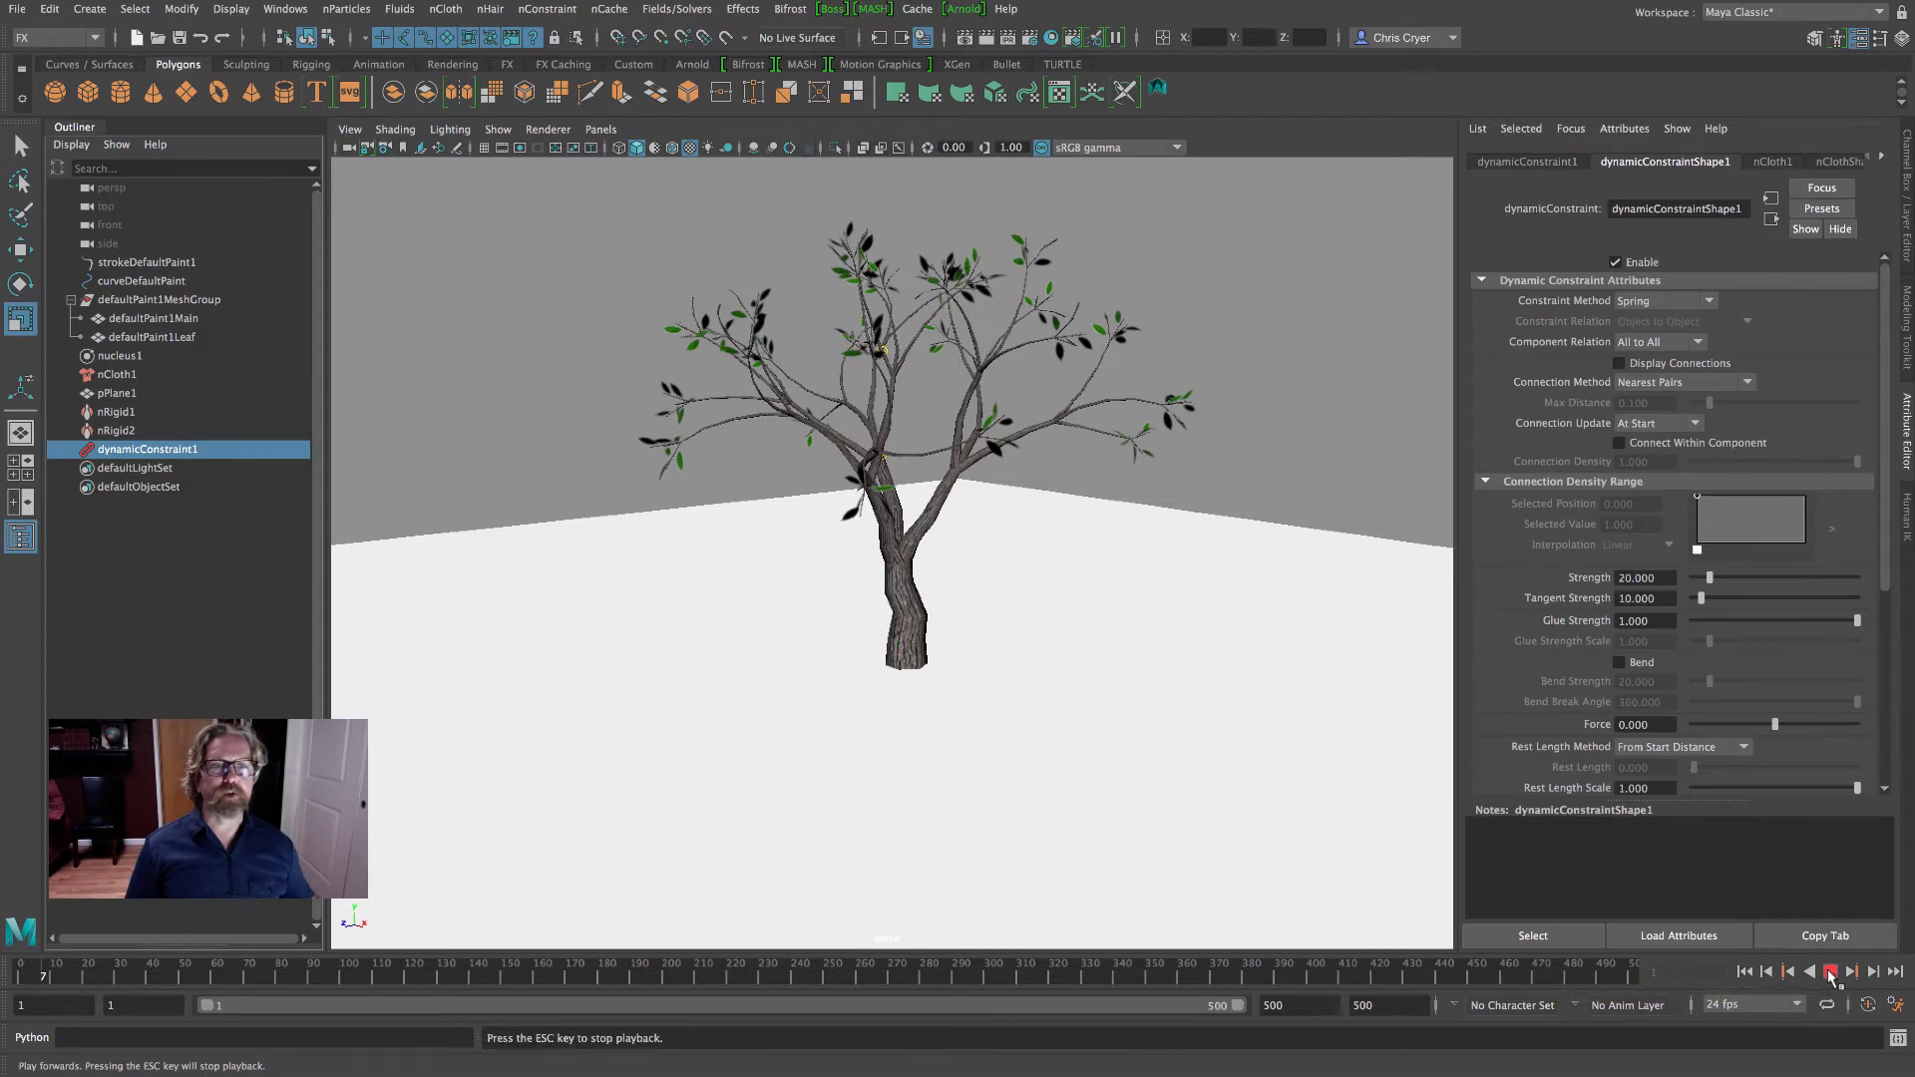
key("Escape")
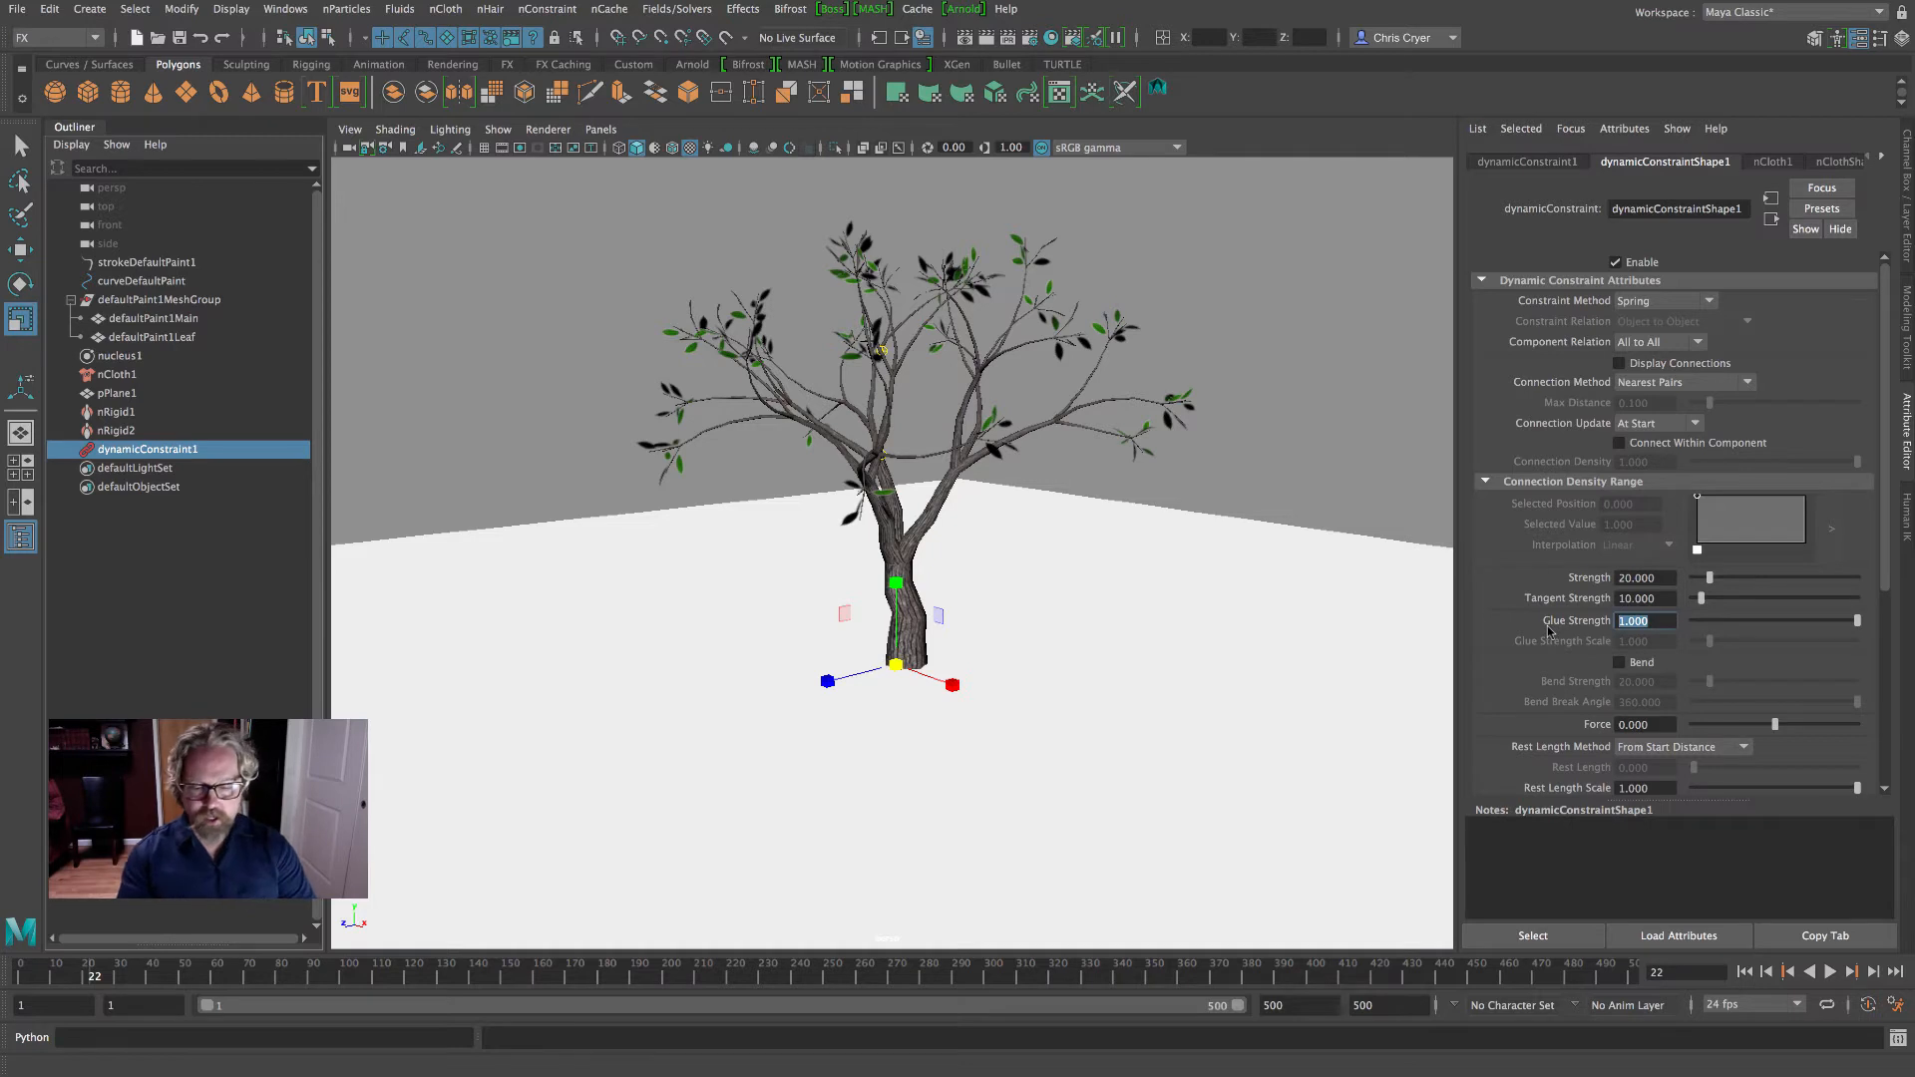
- Set the constraint's Glue Strength to 0.5 and play the simulation from frame 1 to about frame 64
type("0.5")
key("Return")
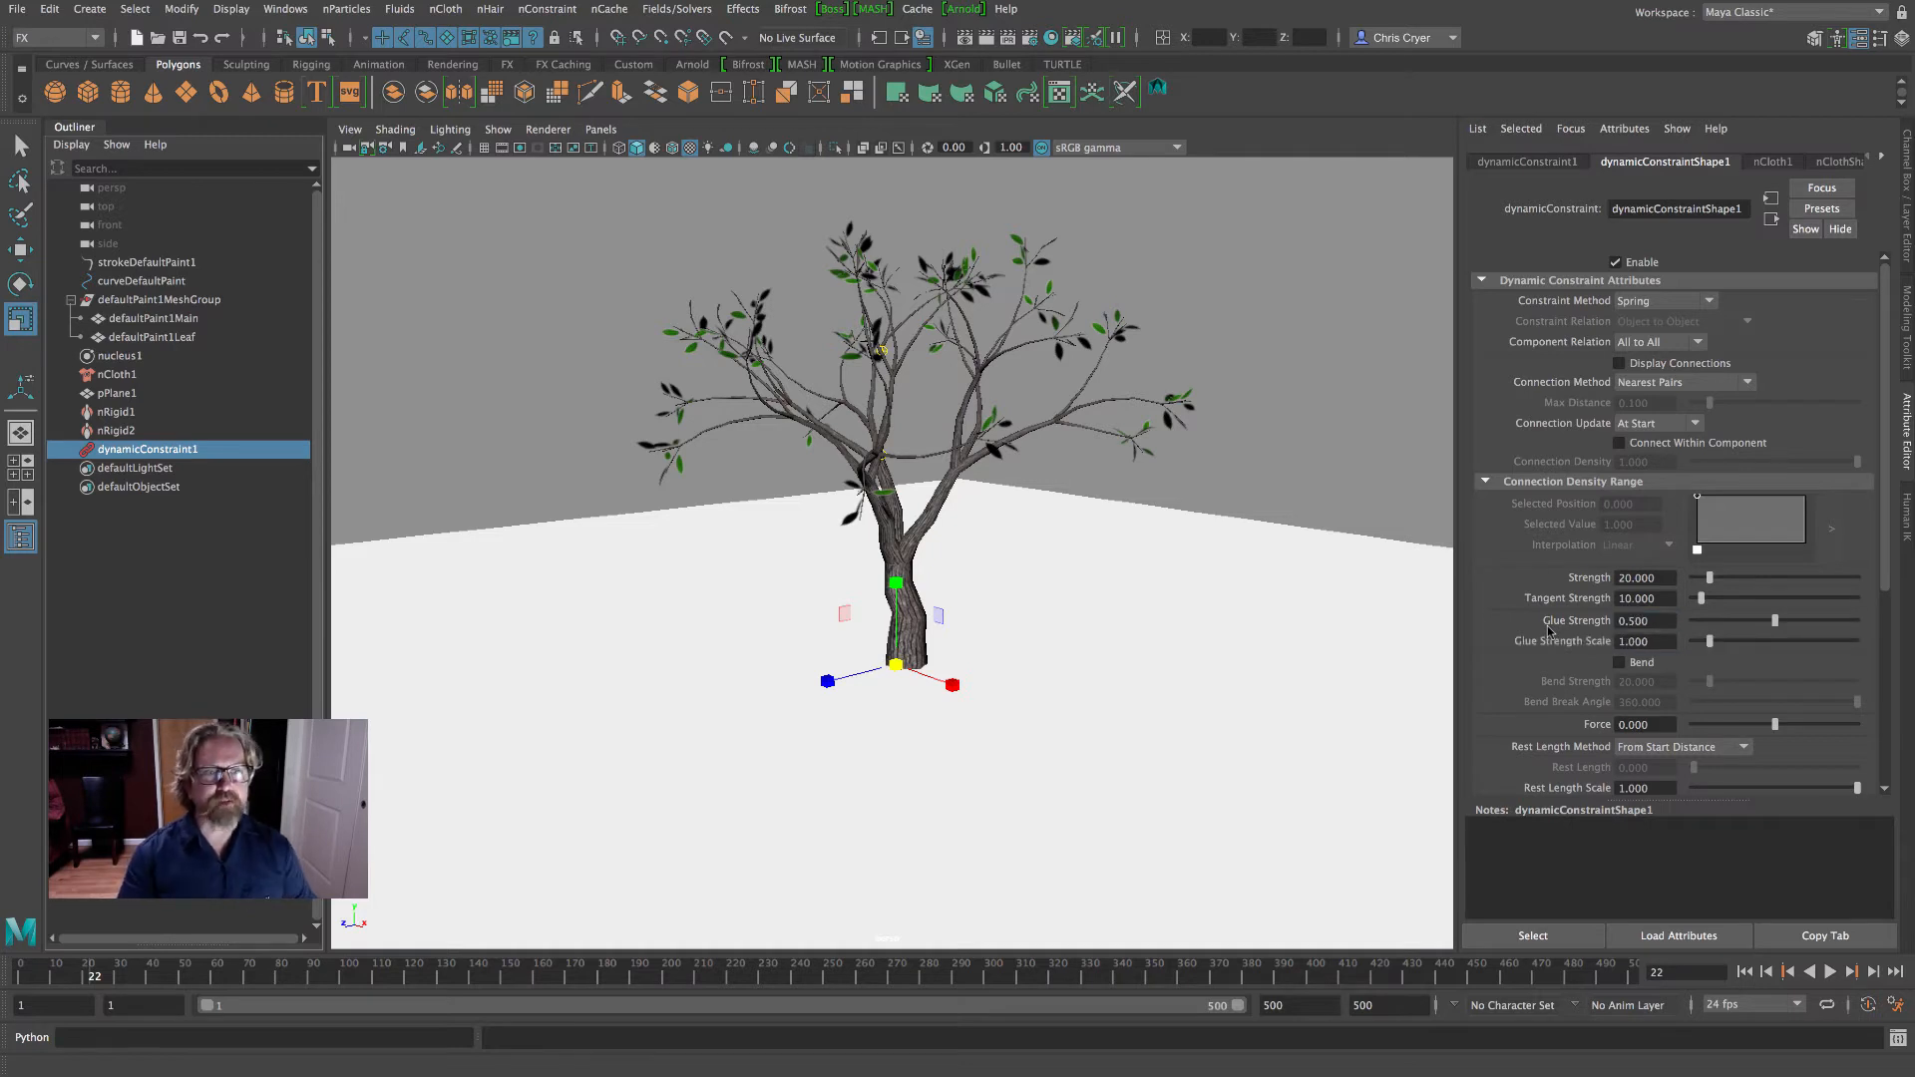
left_click(1742, 972)
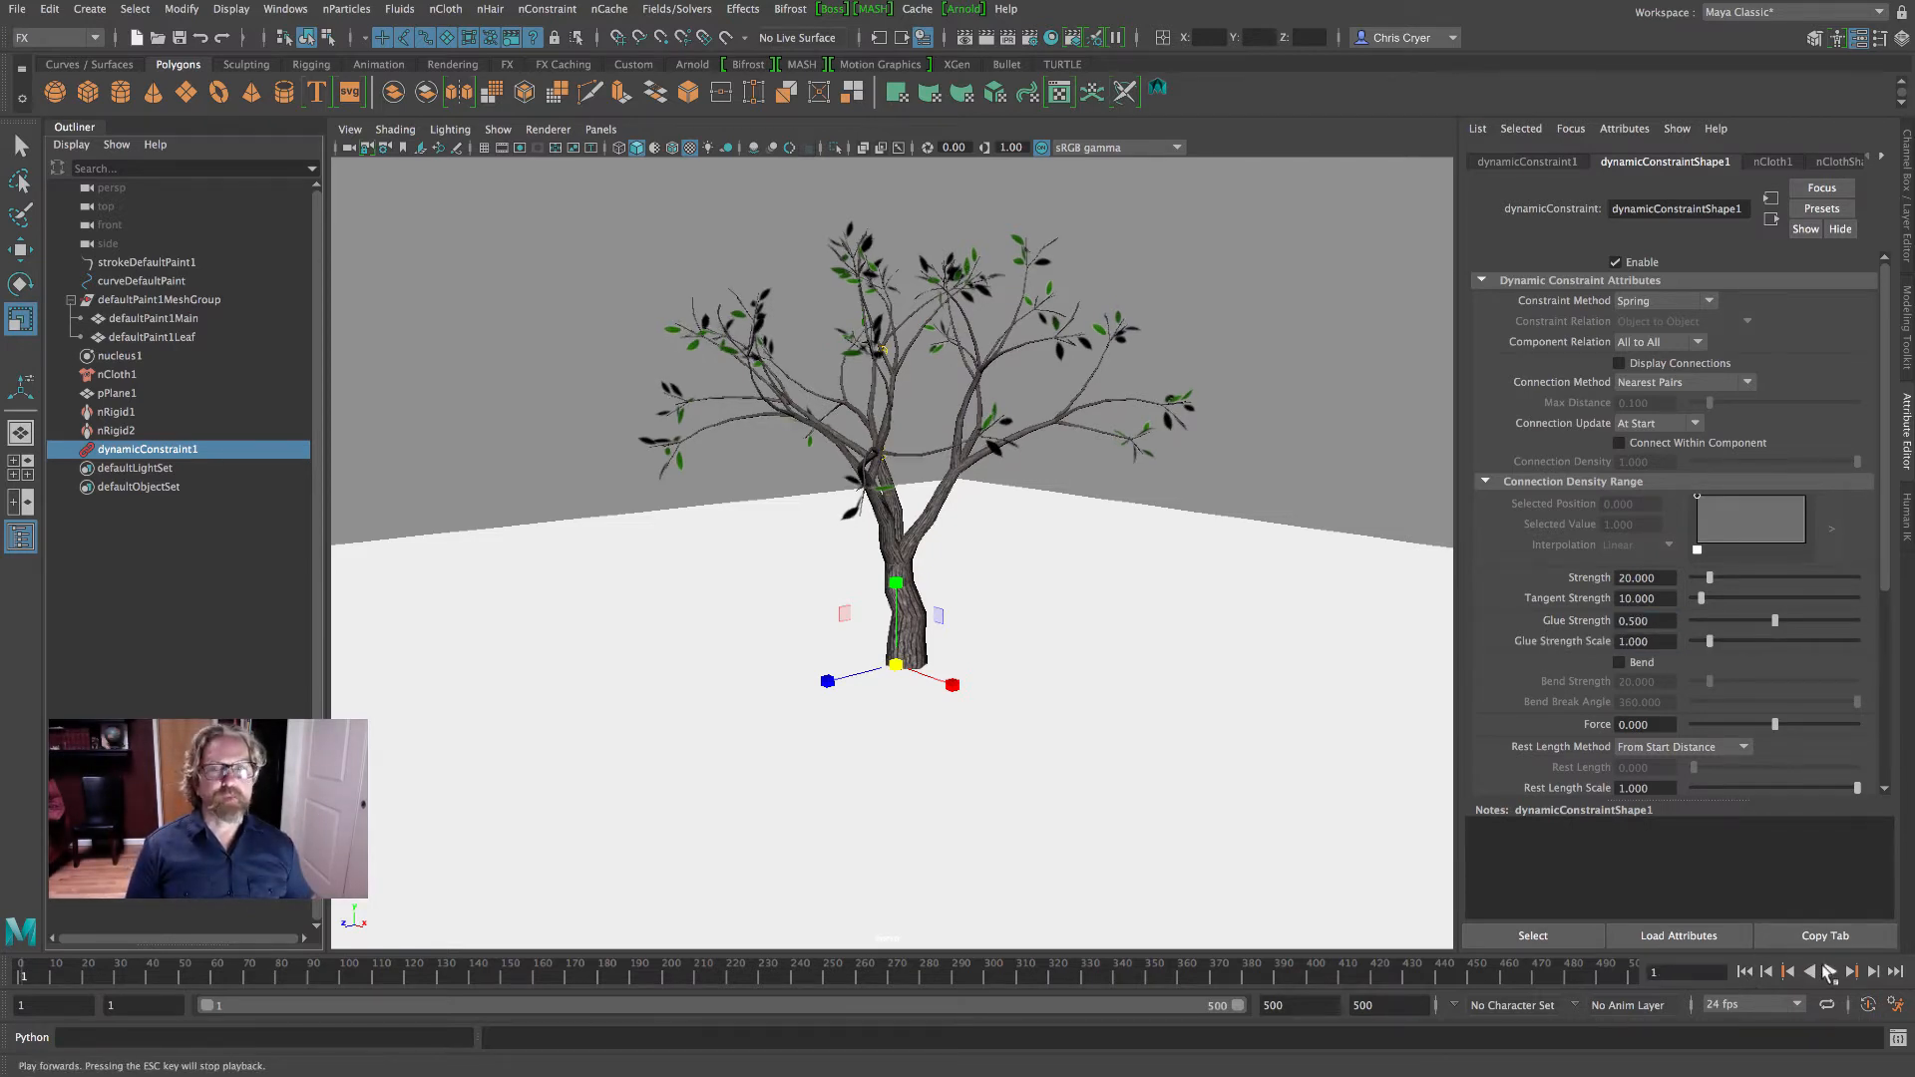
left_click(1830, 971)
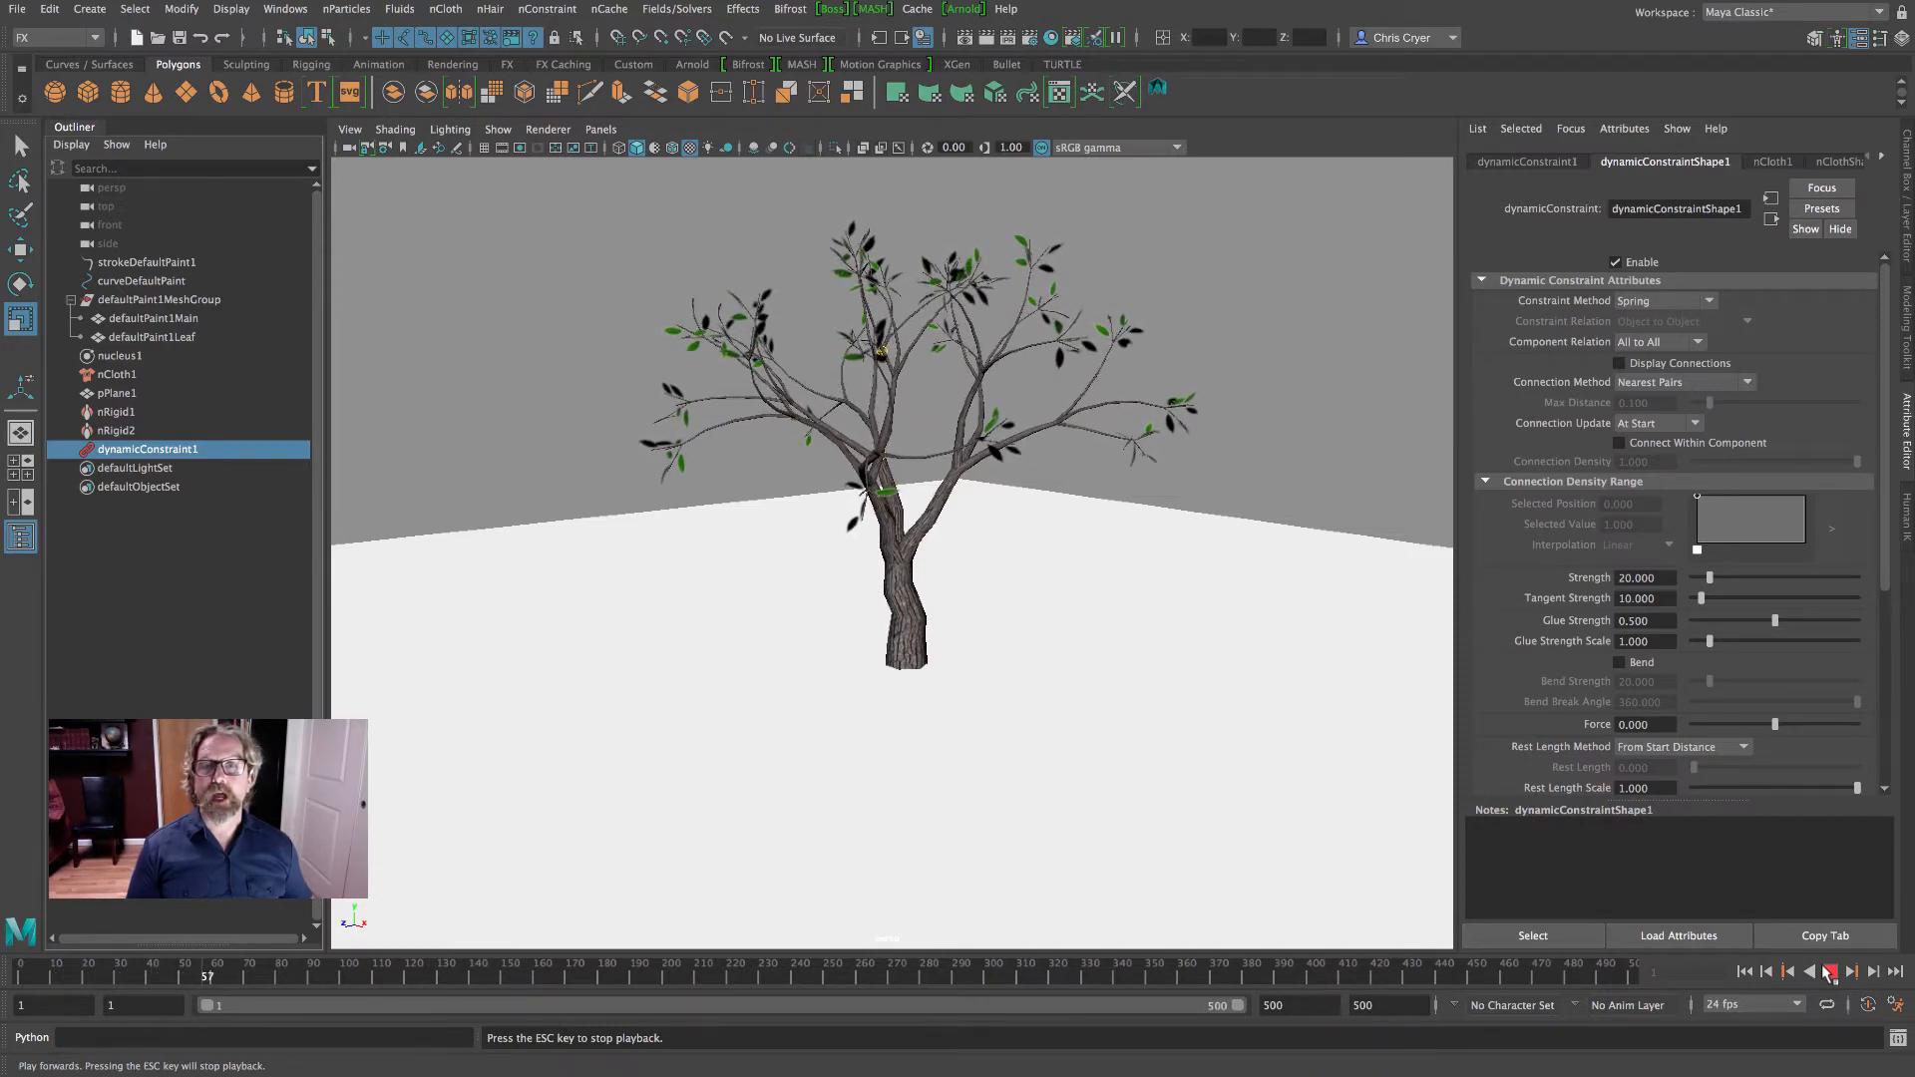
left_click(1829, 973)
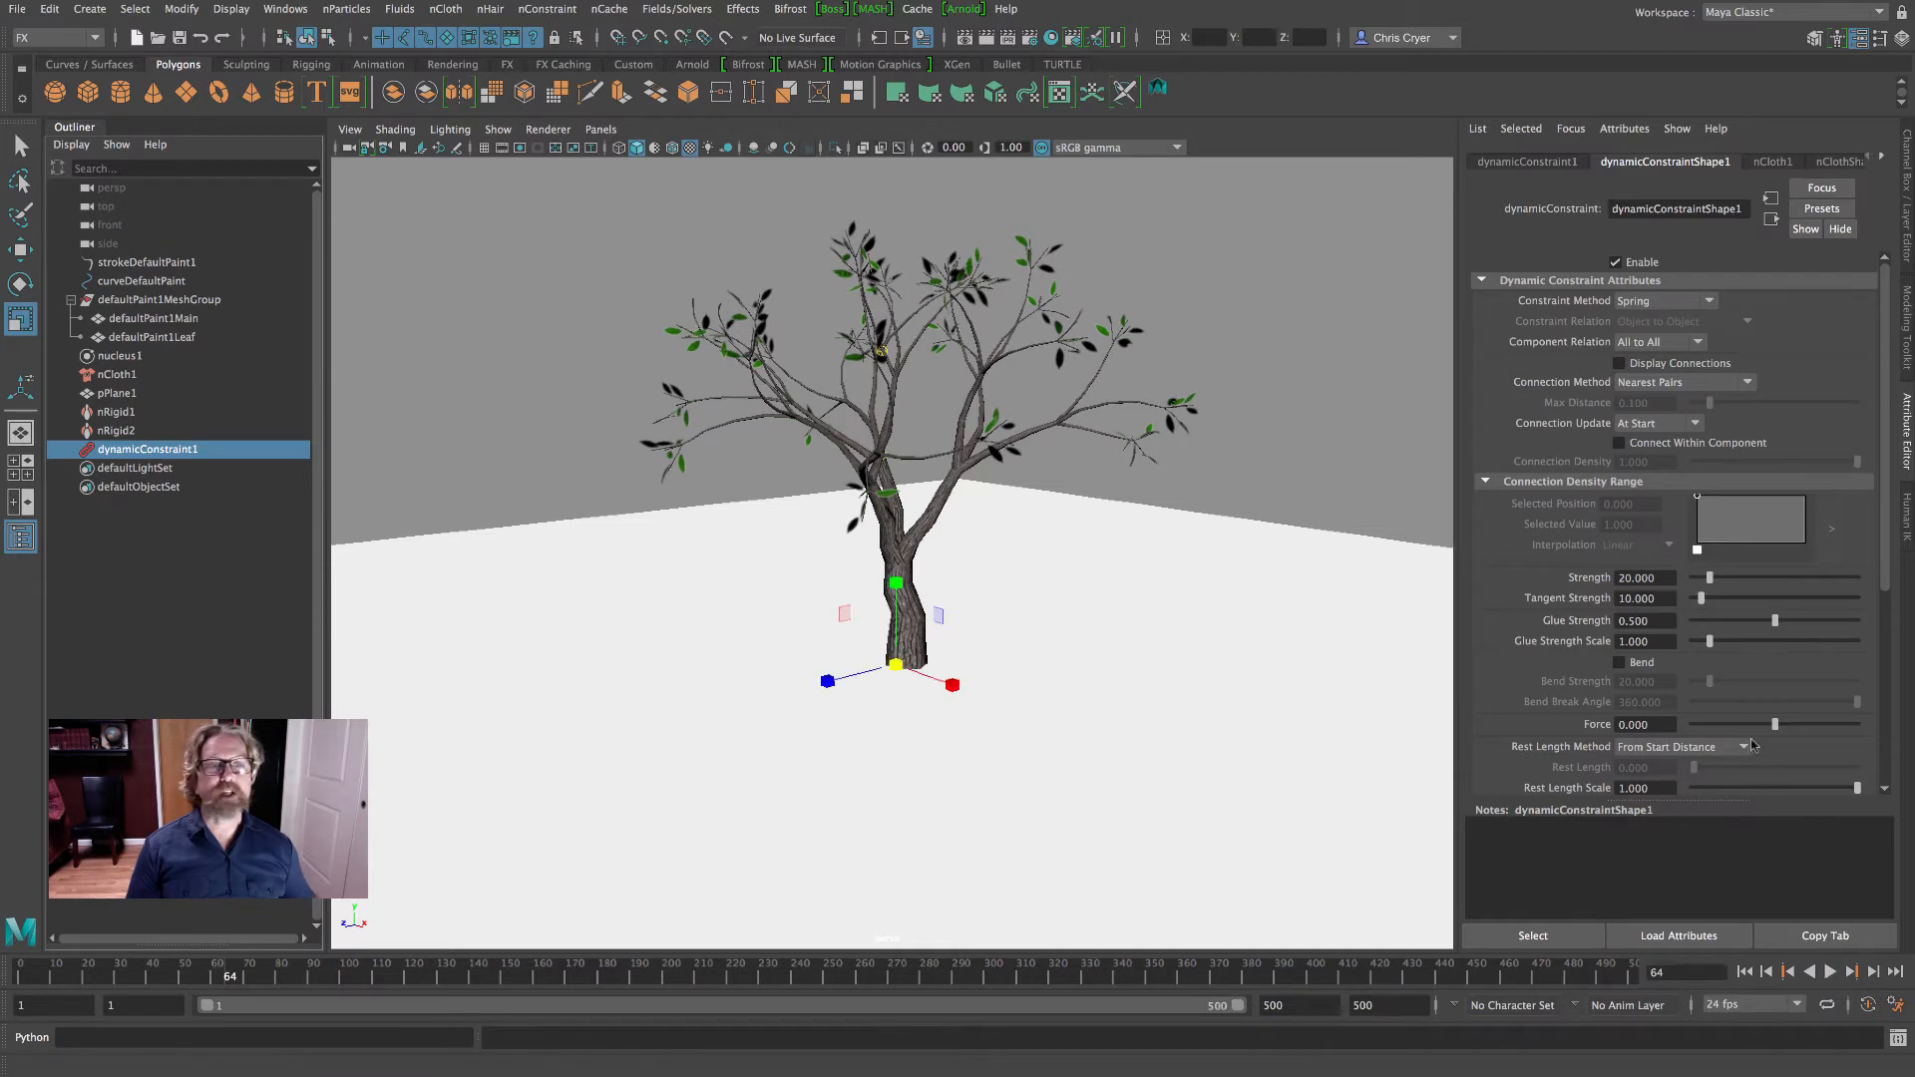
- Return to frame 1, set the constraint's Glue Strength to 0.2, and play the simulation to about frame 139
left_click(1746, 974)
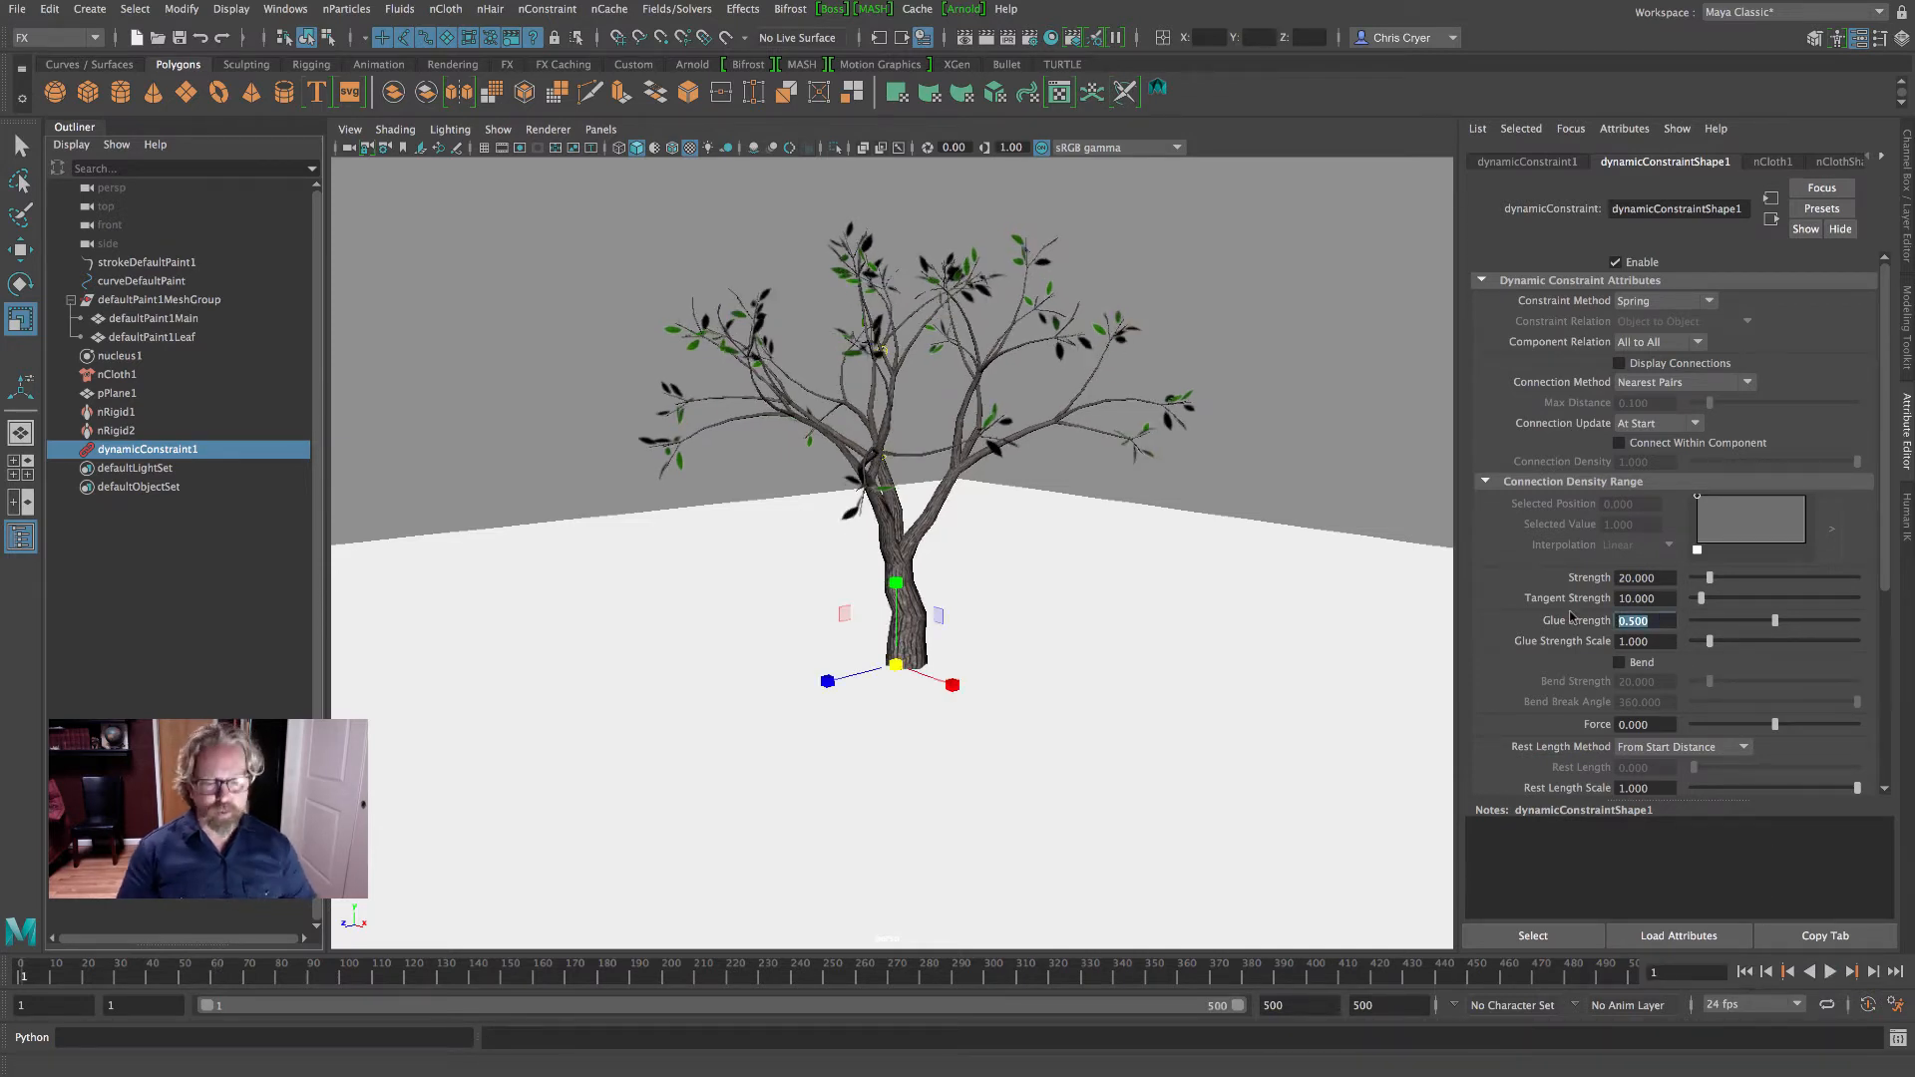
type("0.2")
key("Return")
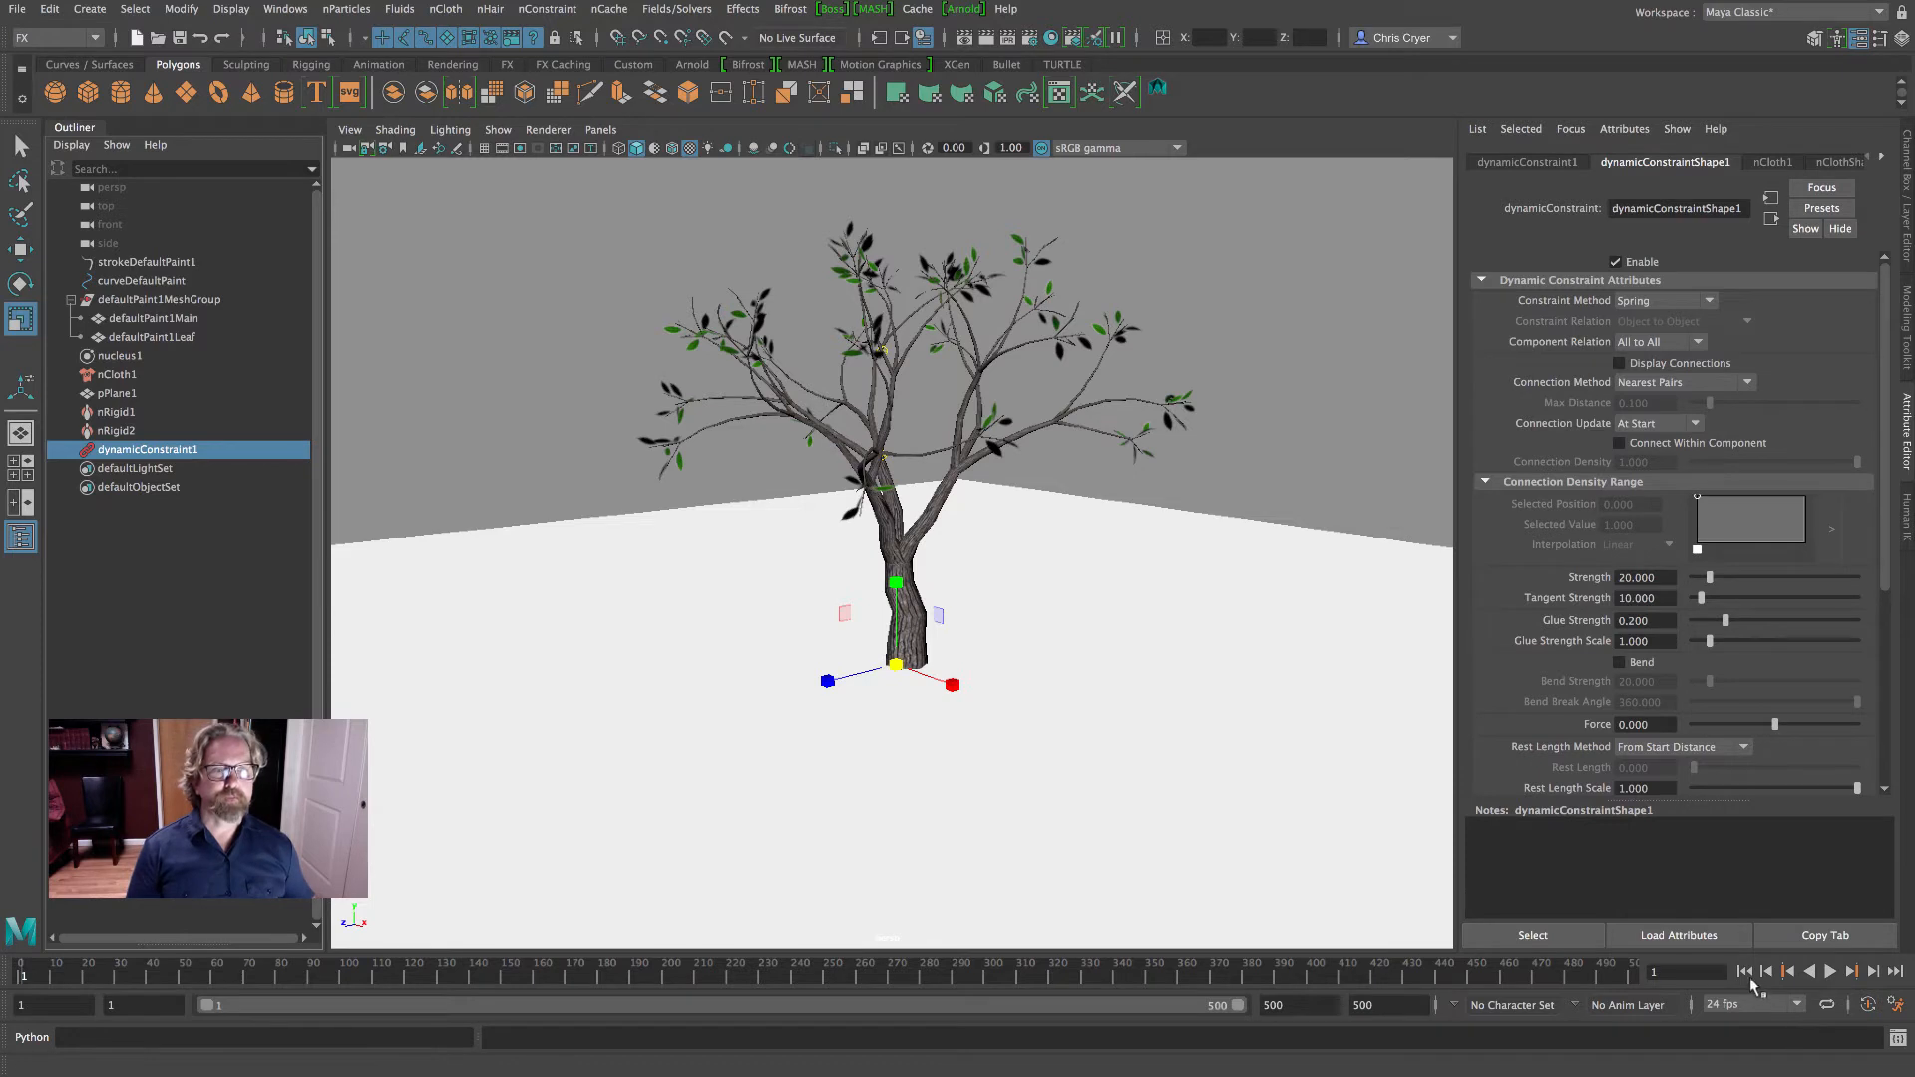
left_click(1829, 971)
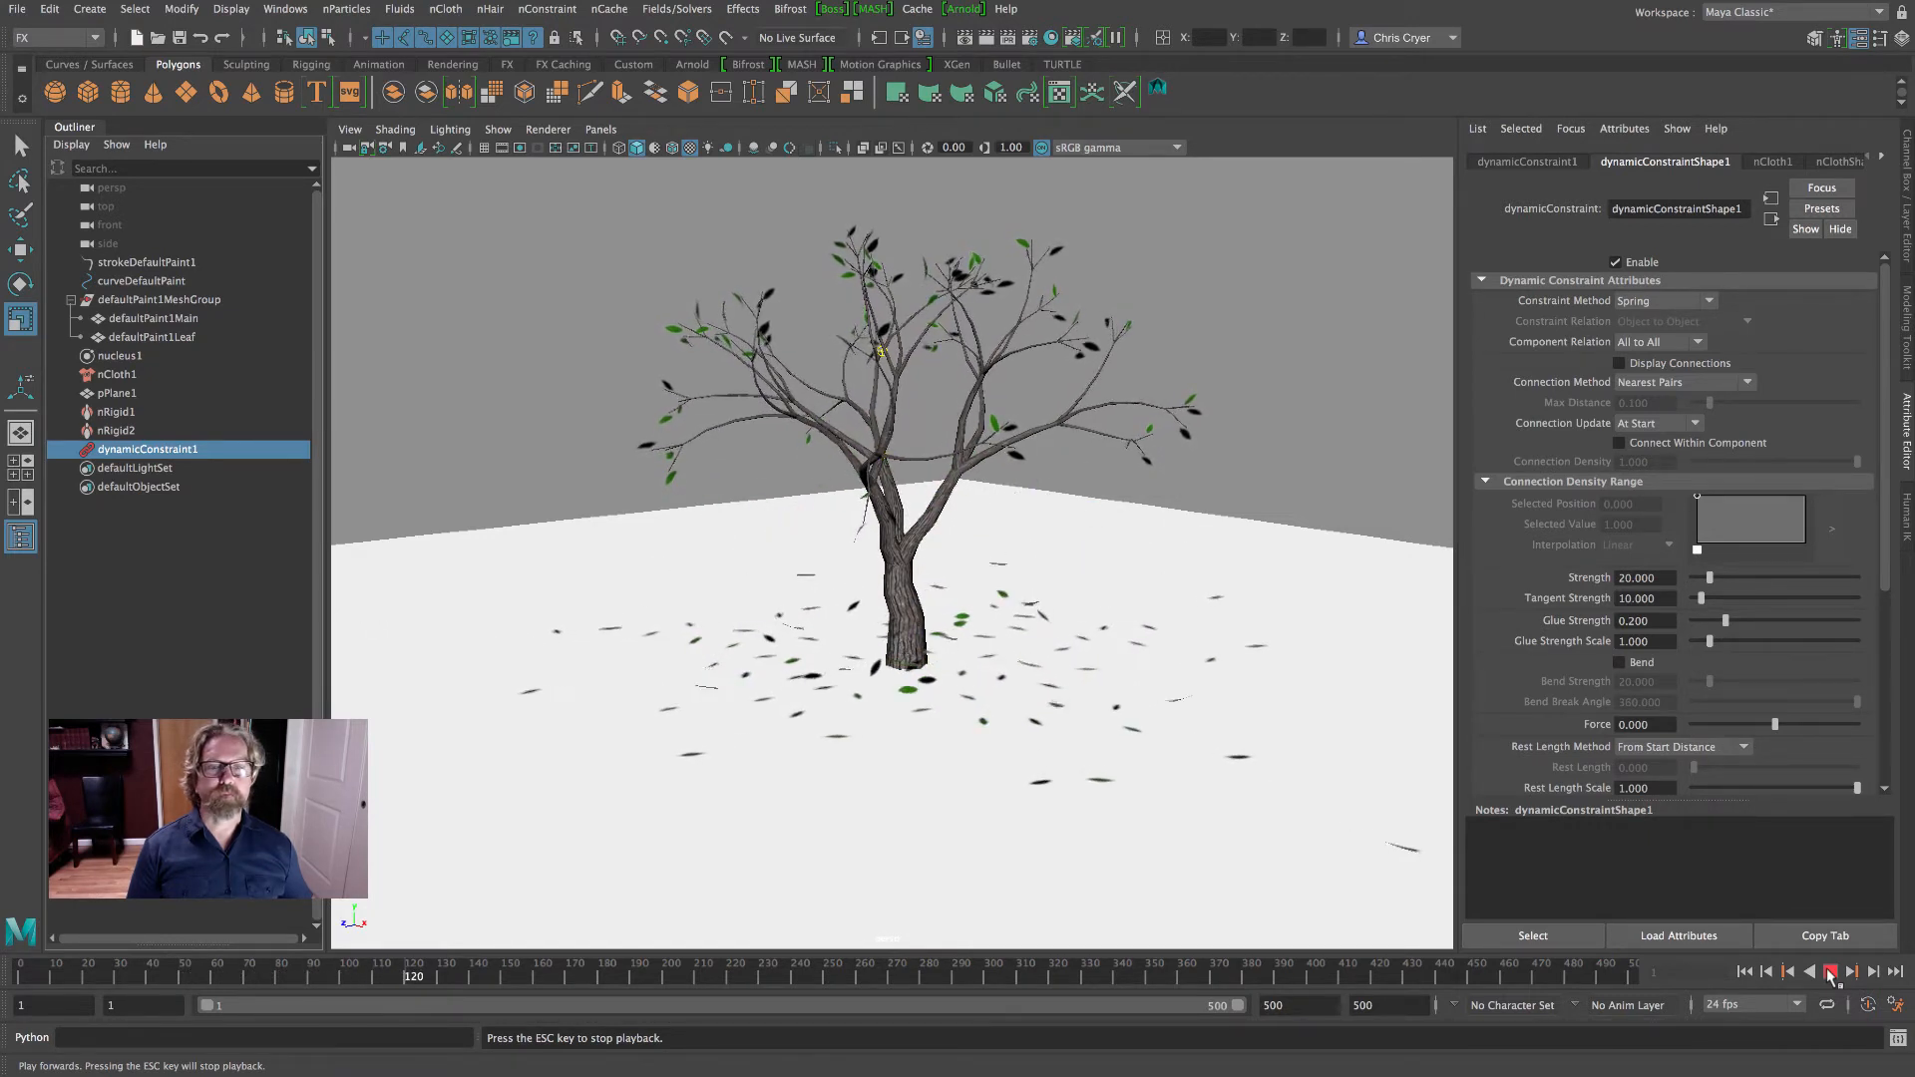
left_click(1830, 973)
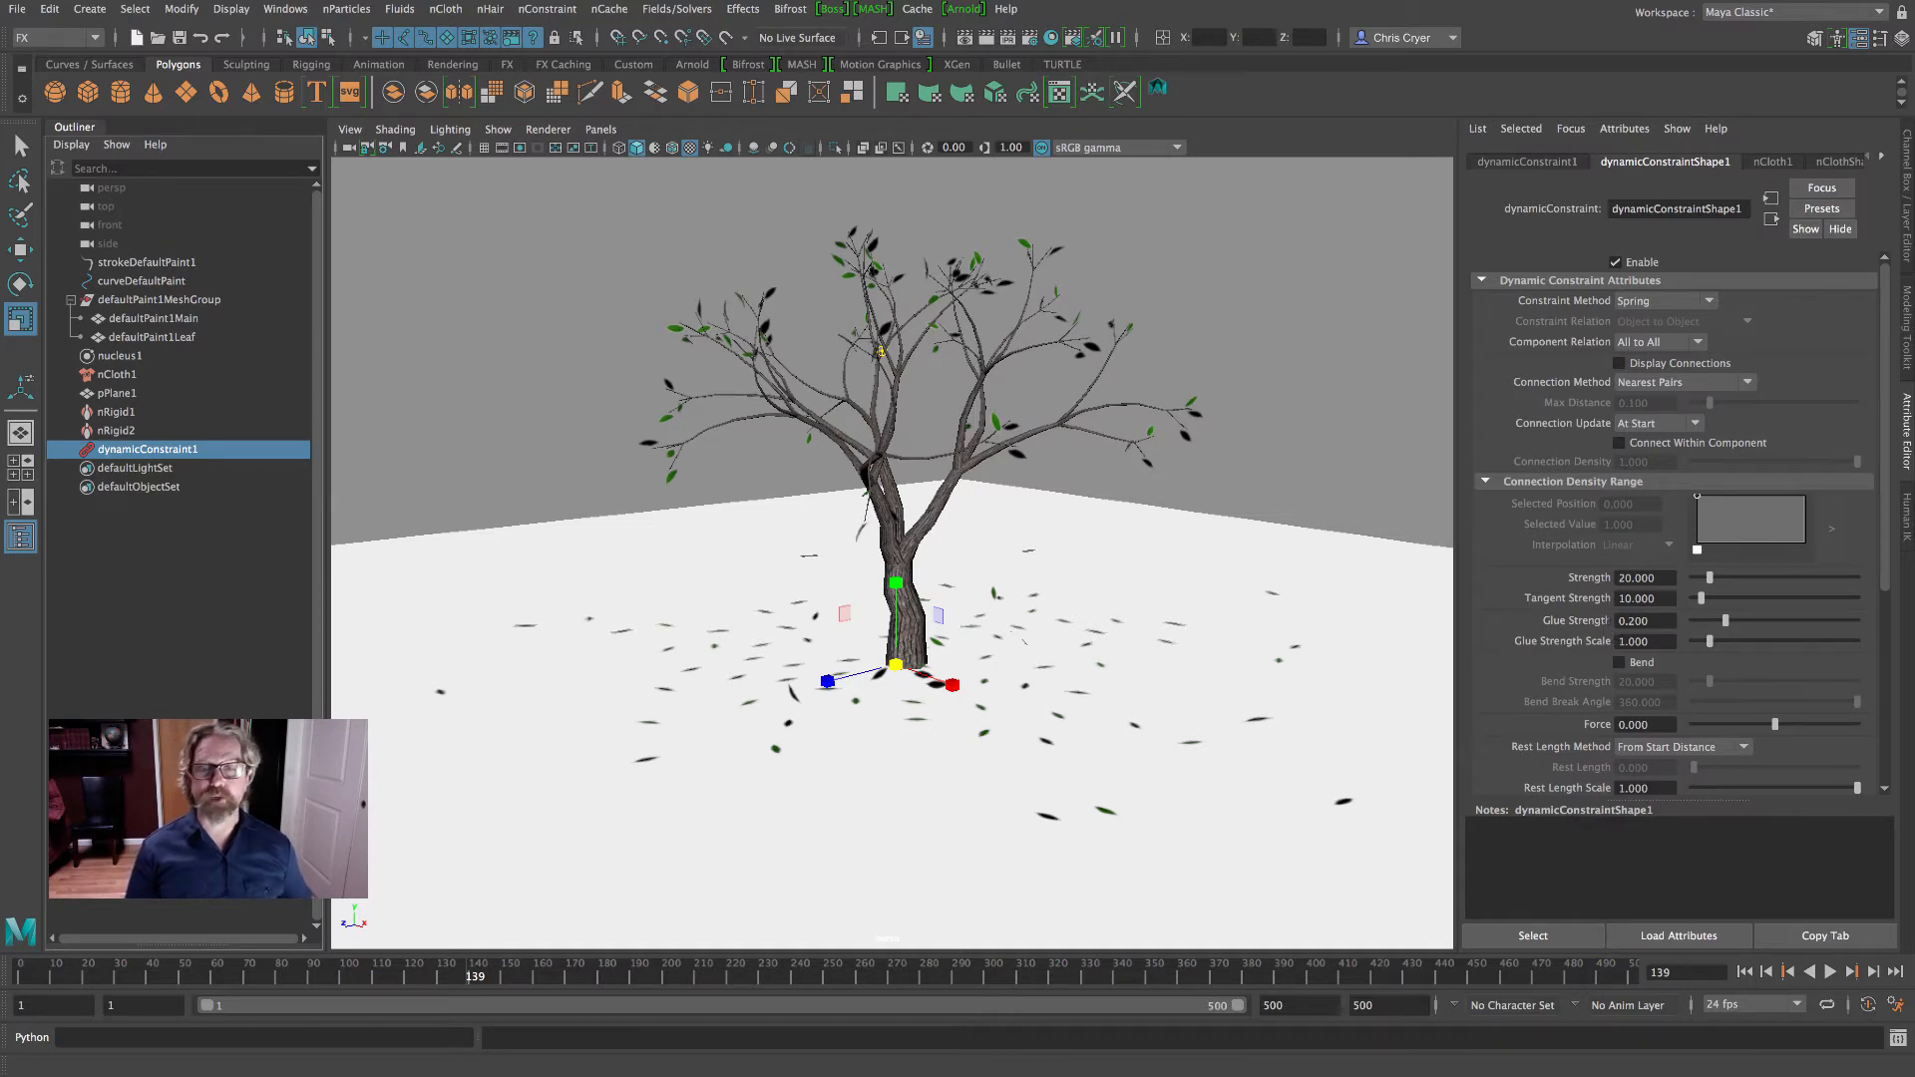
- Return to frame 1, replay the falling leaves to about frame 69, and rewind to frame 1
left_click_drag(146, 975, 7, 974)
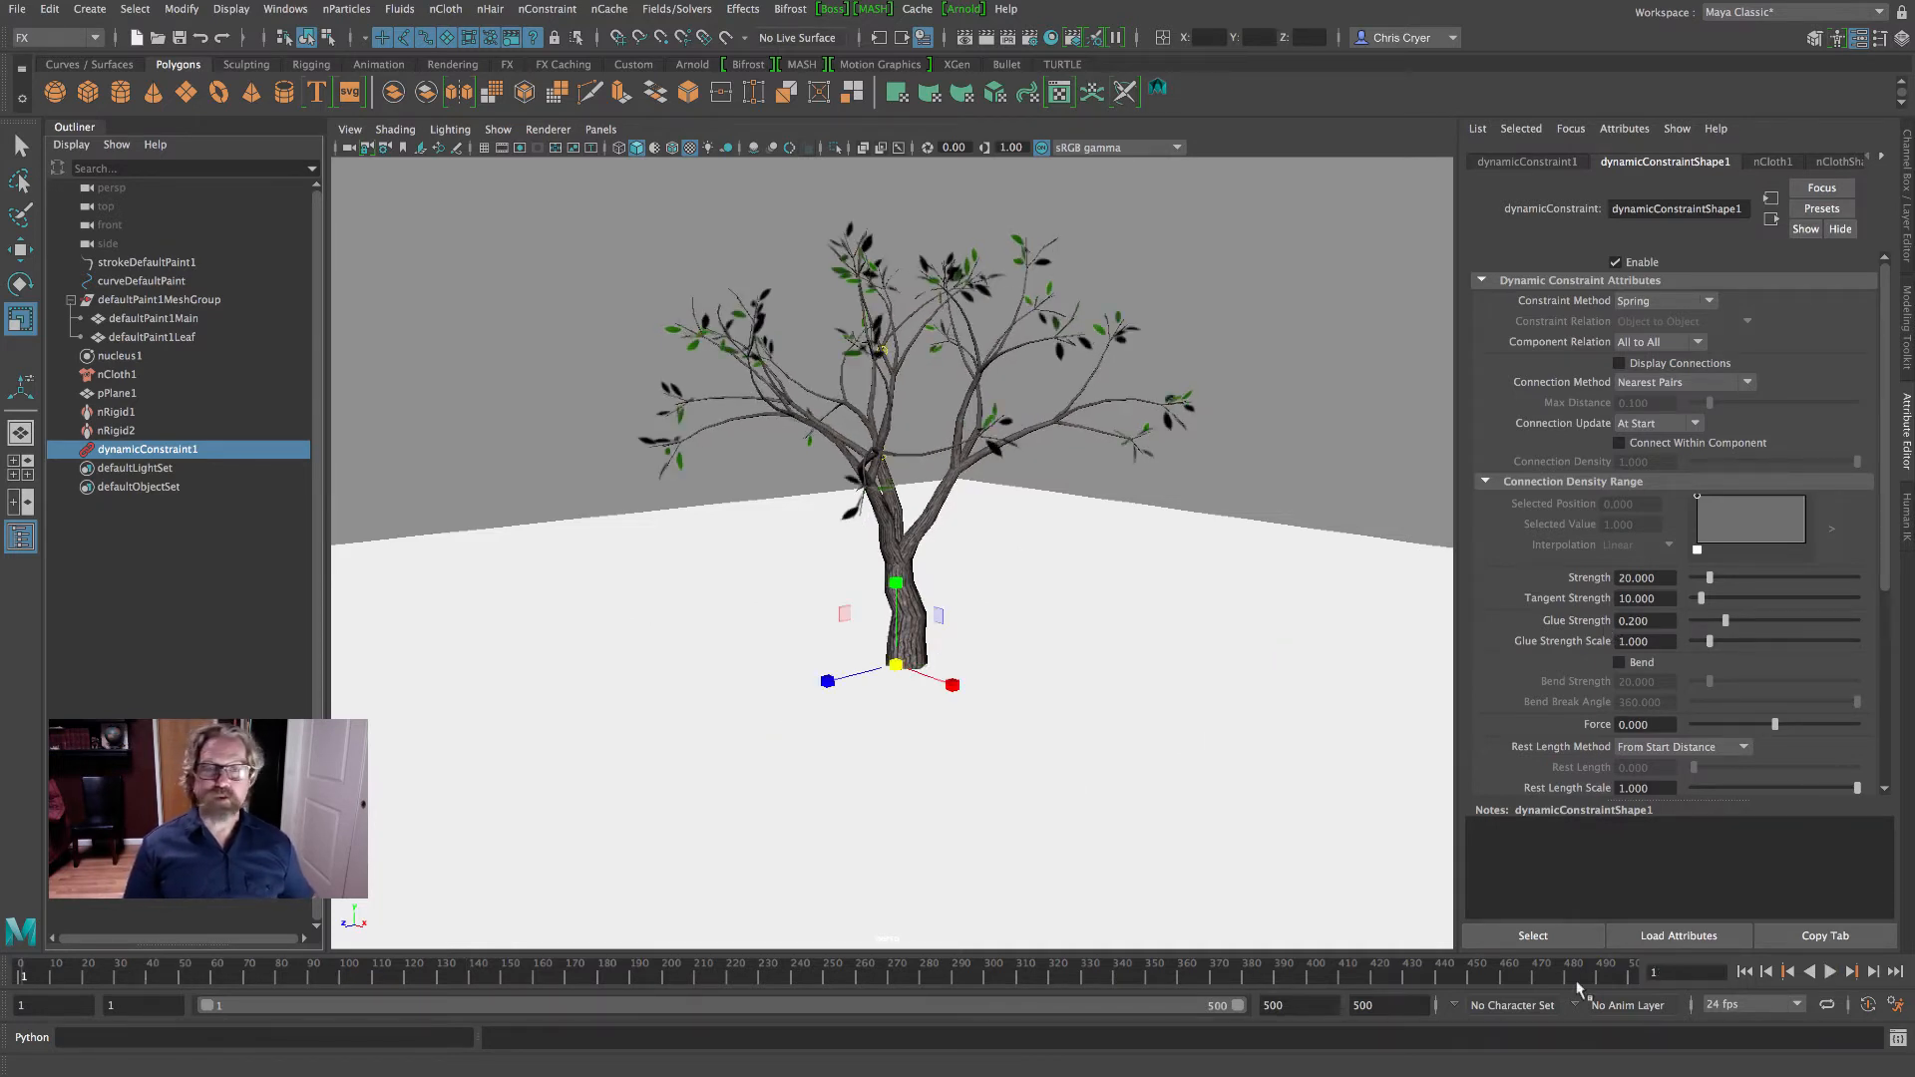
left_click(1830, 974)
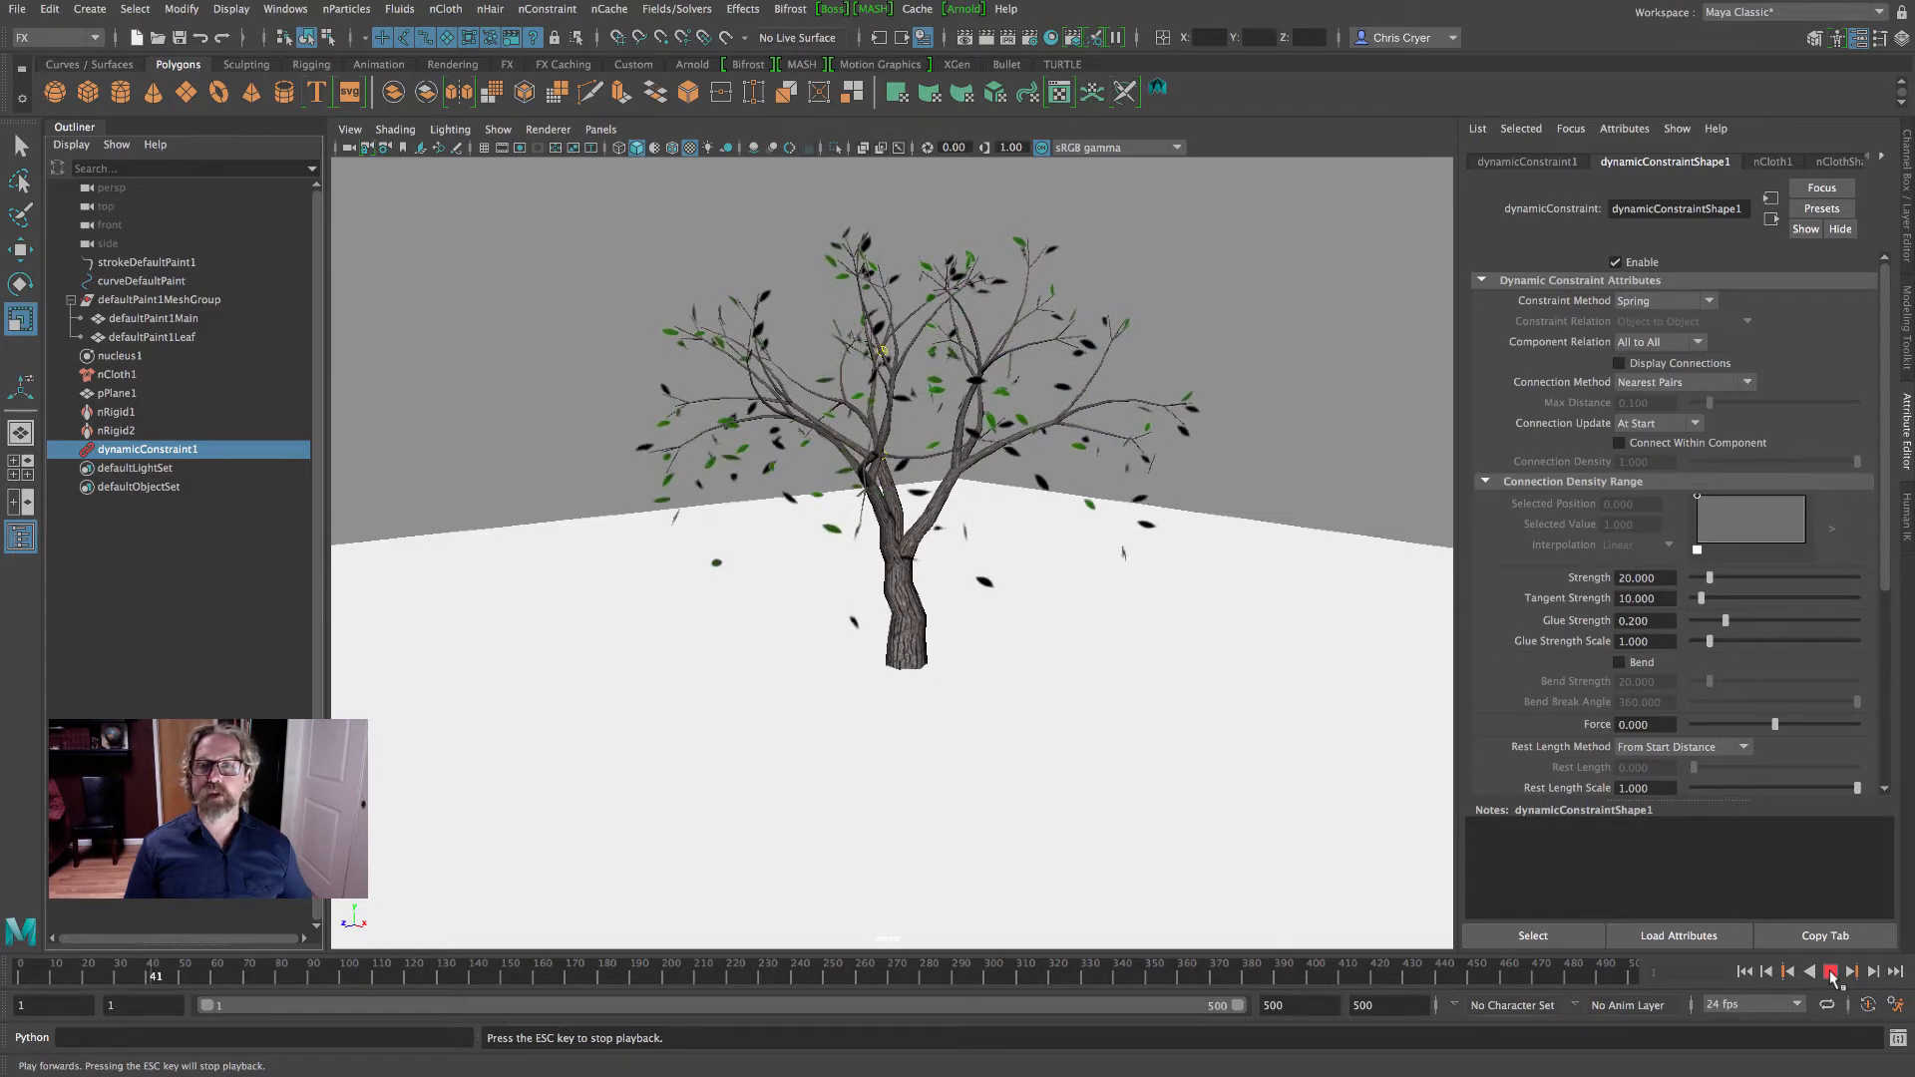
left_click(1830, 973)
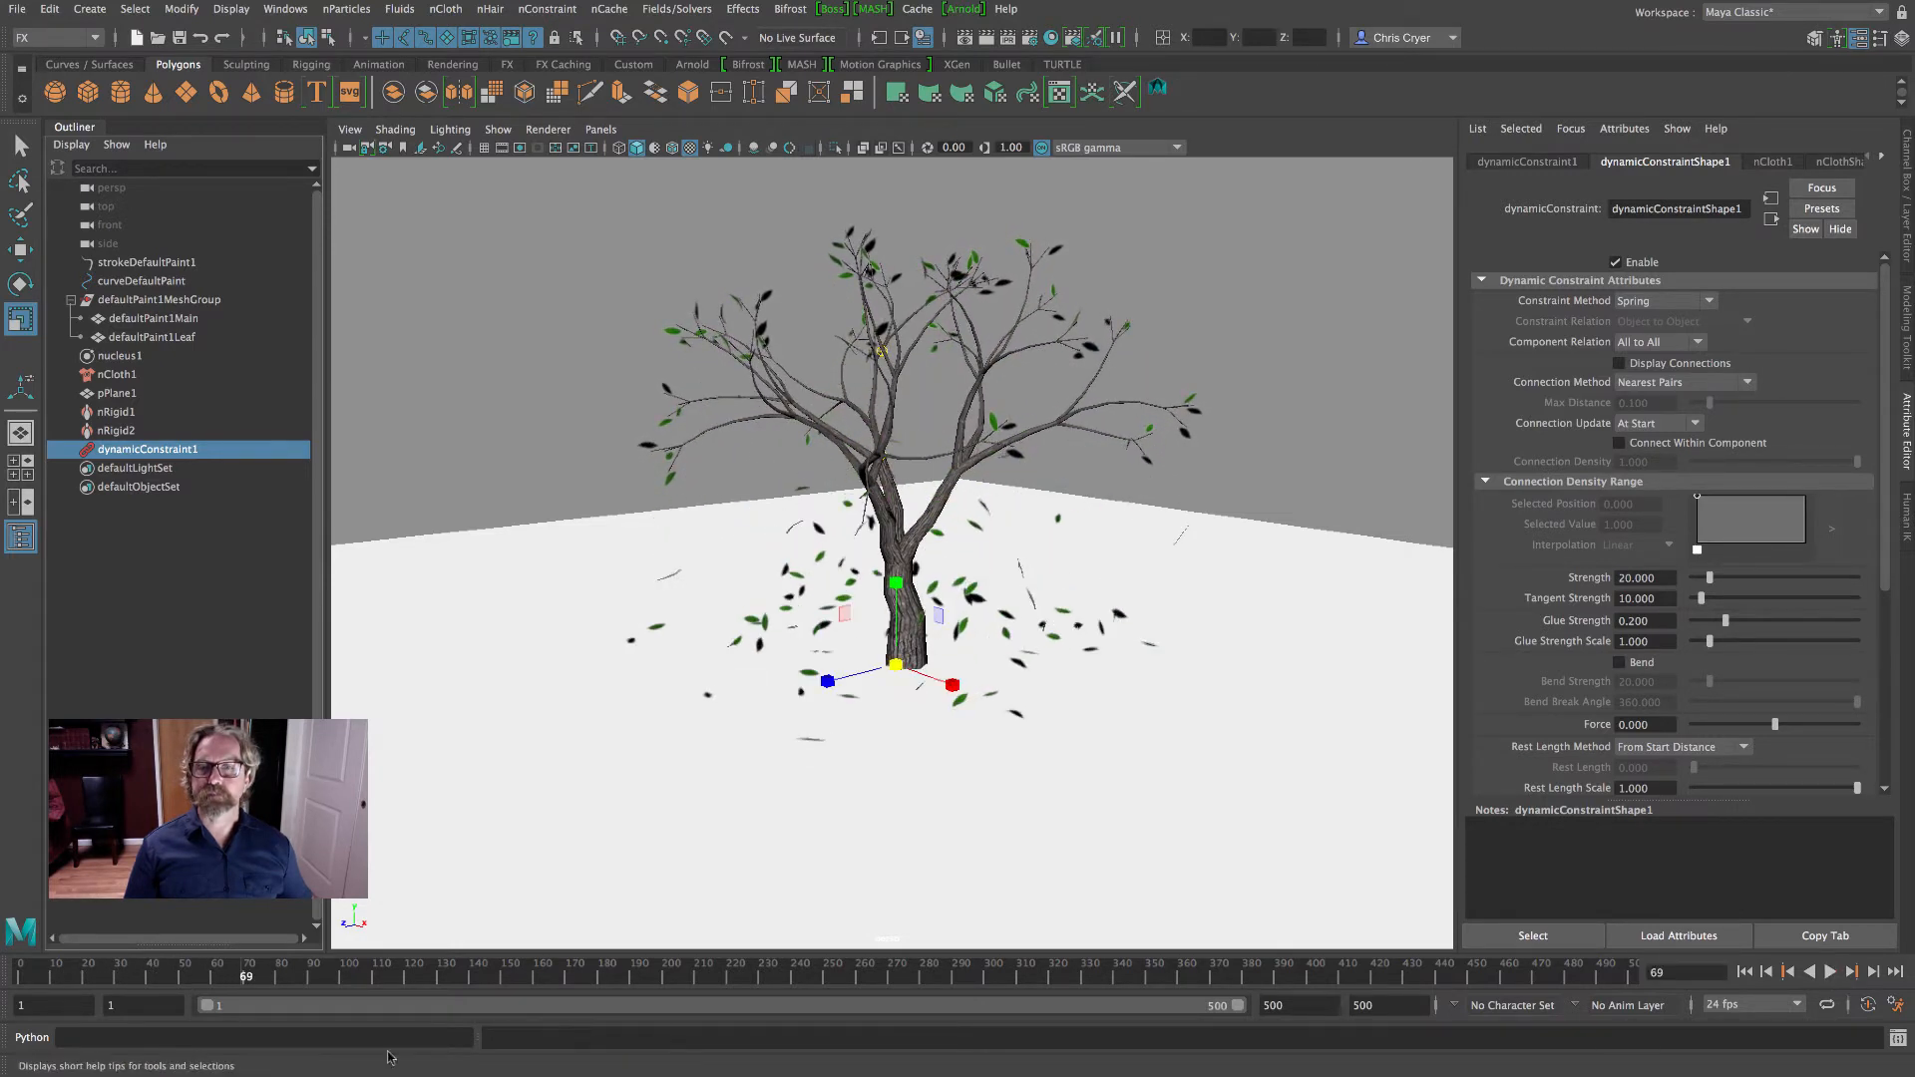
left_click_drag(54, 978, 22, 976)
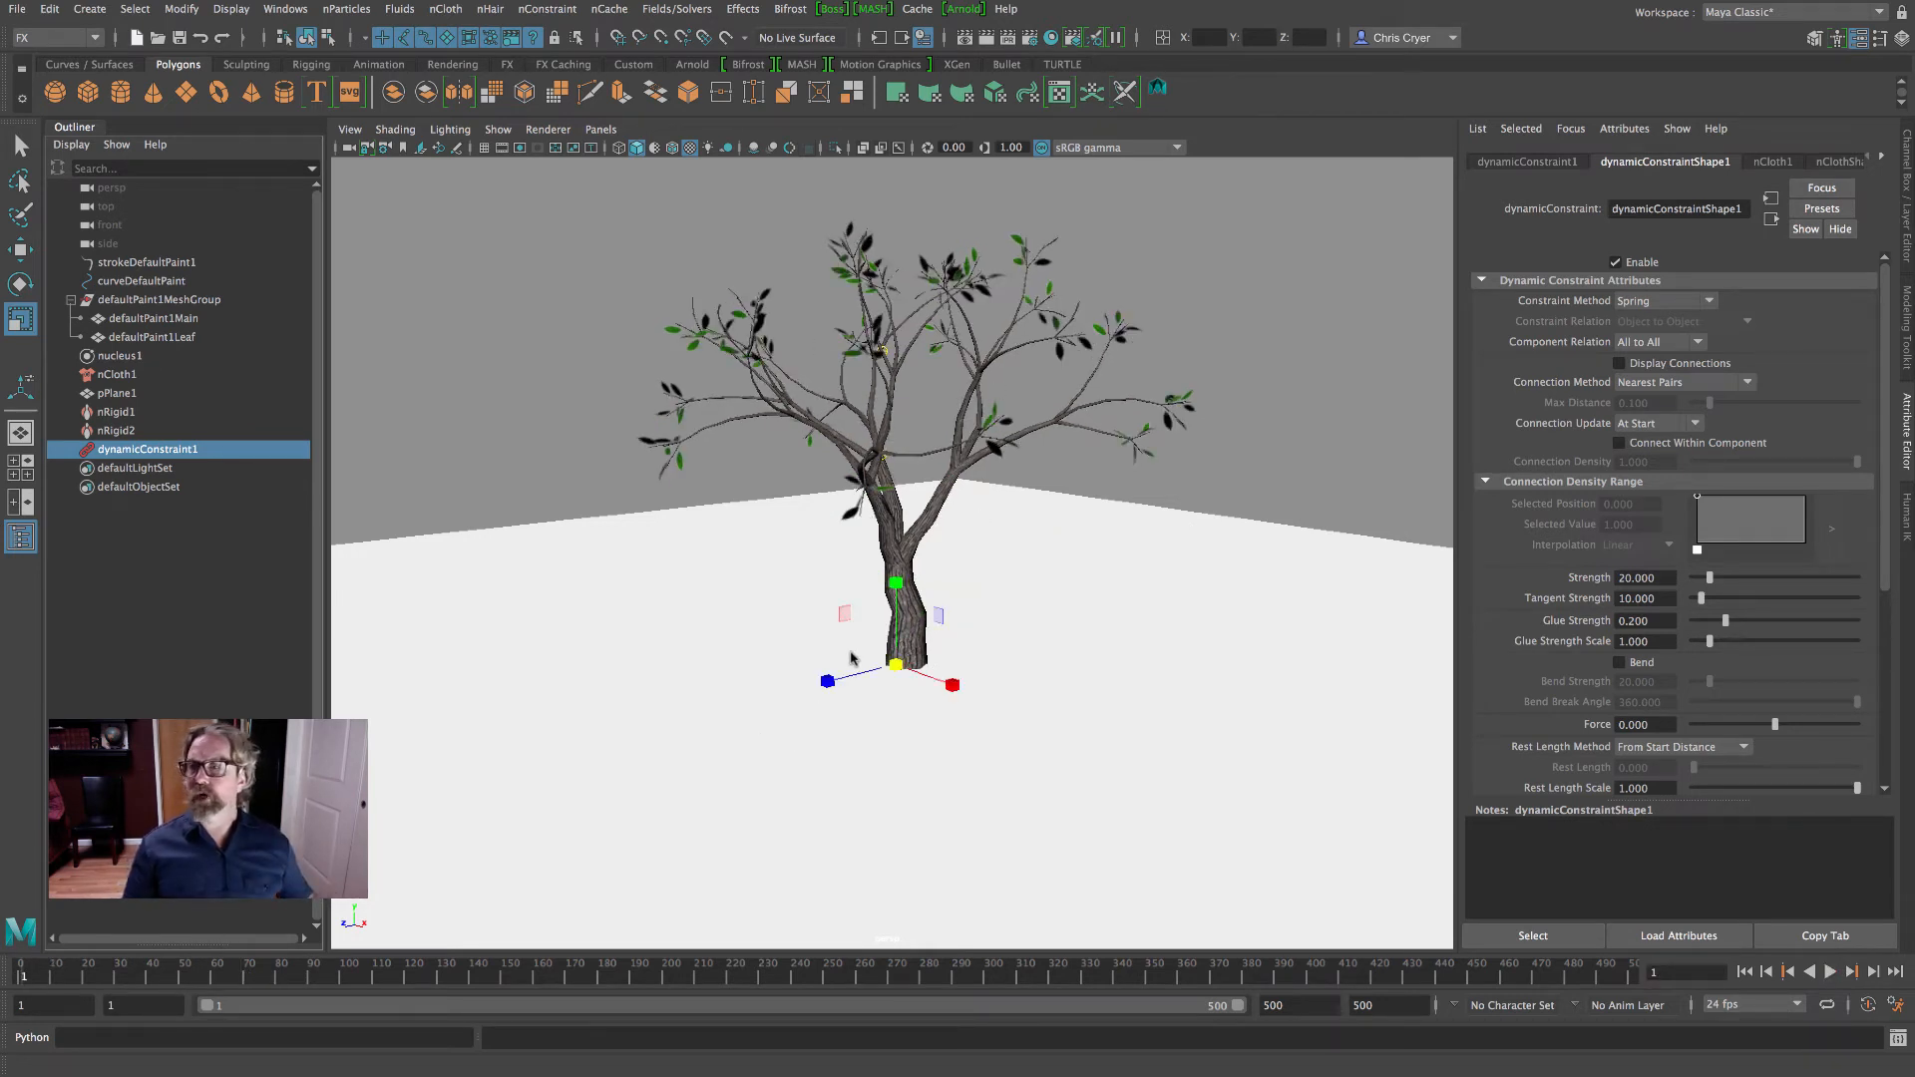
- In nCloth1's Collisions settings, set Stickiness to 0.1 and Friction to 0.2
left_click(125, 376)
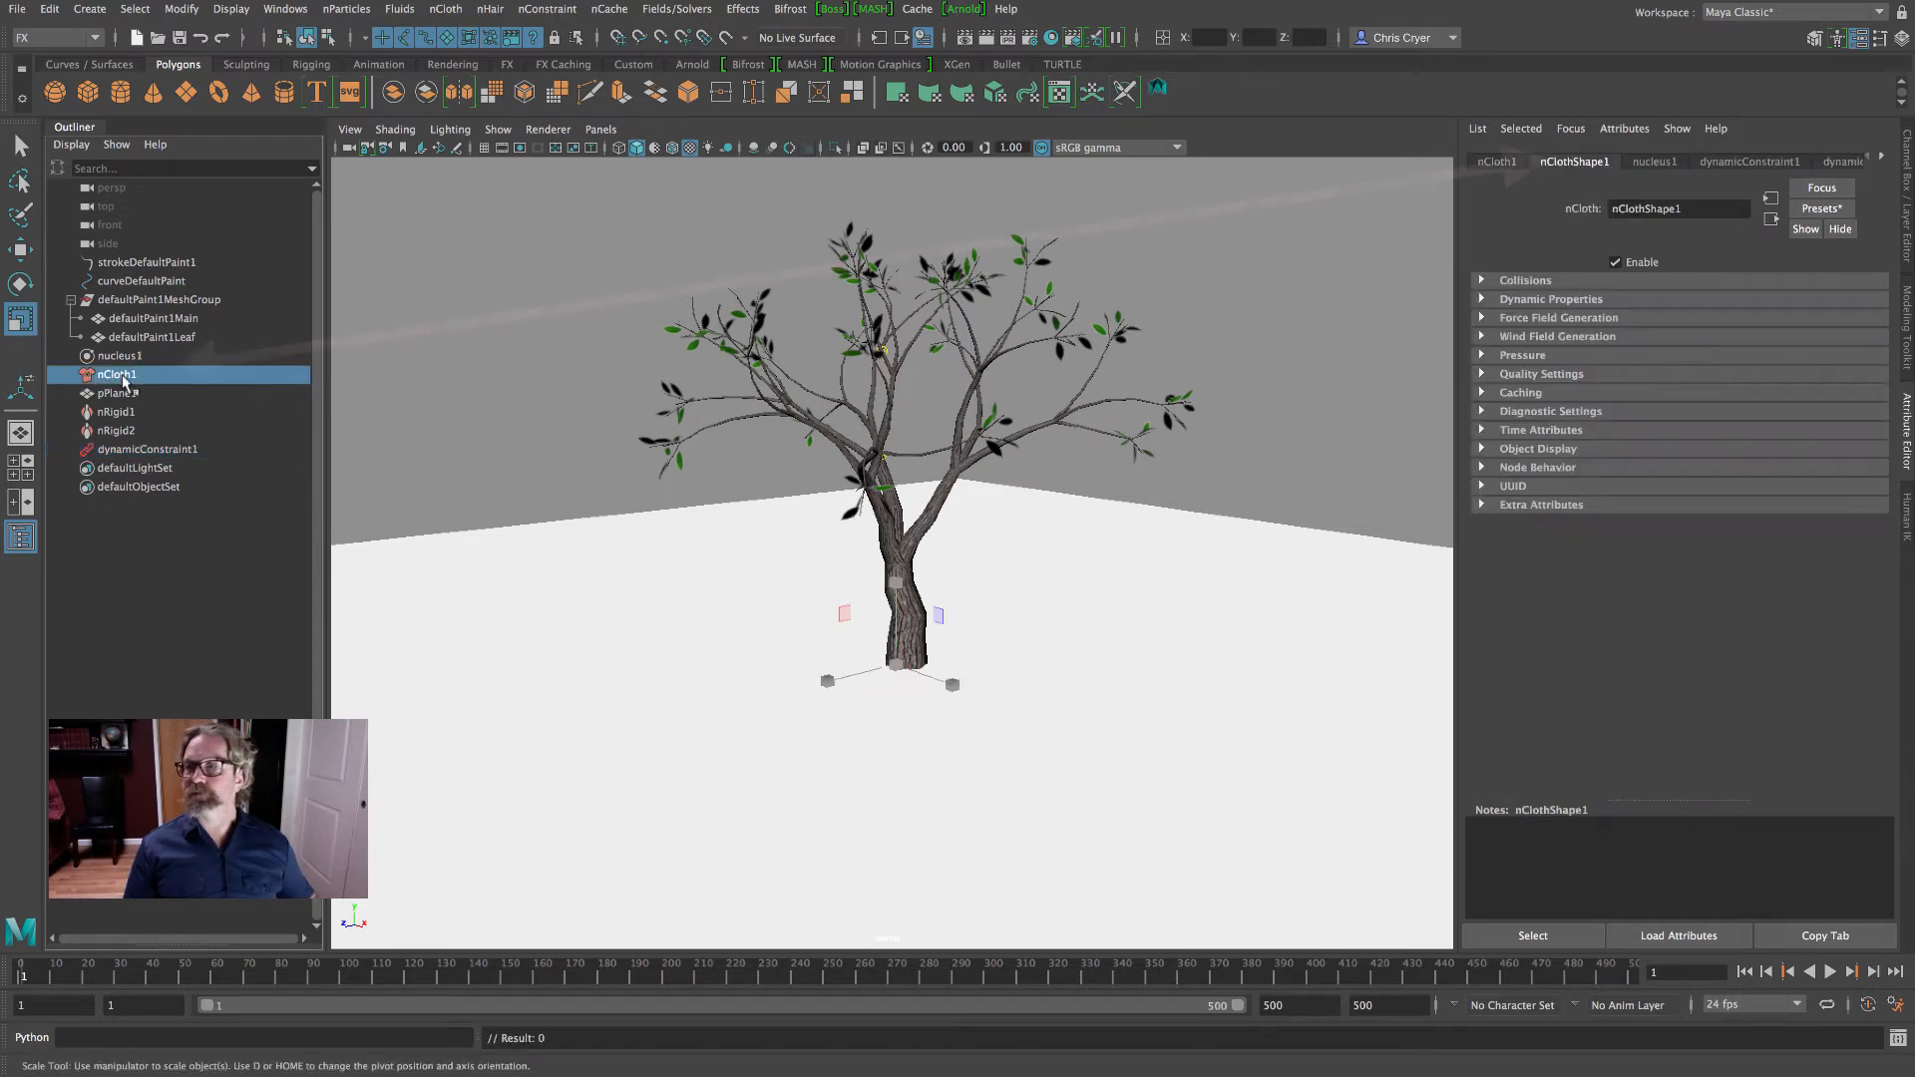
left_click(1482, 281)
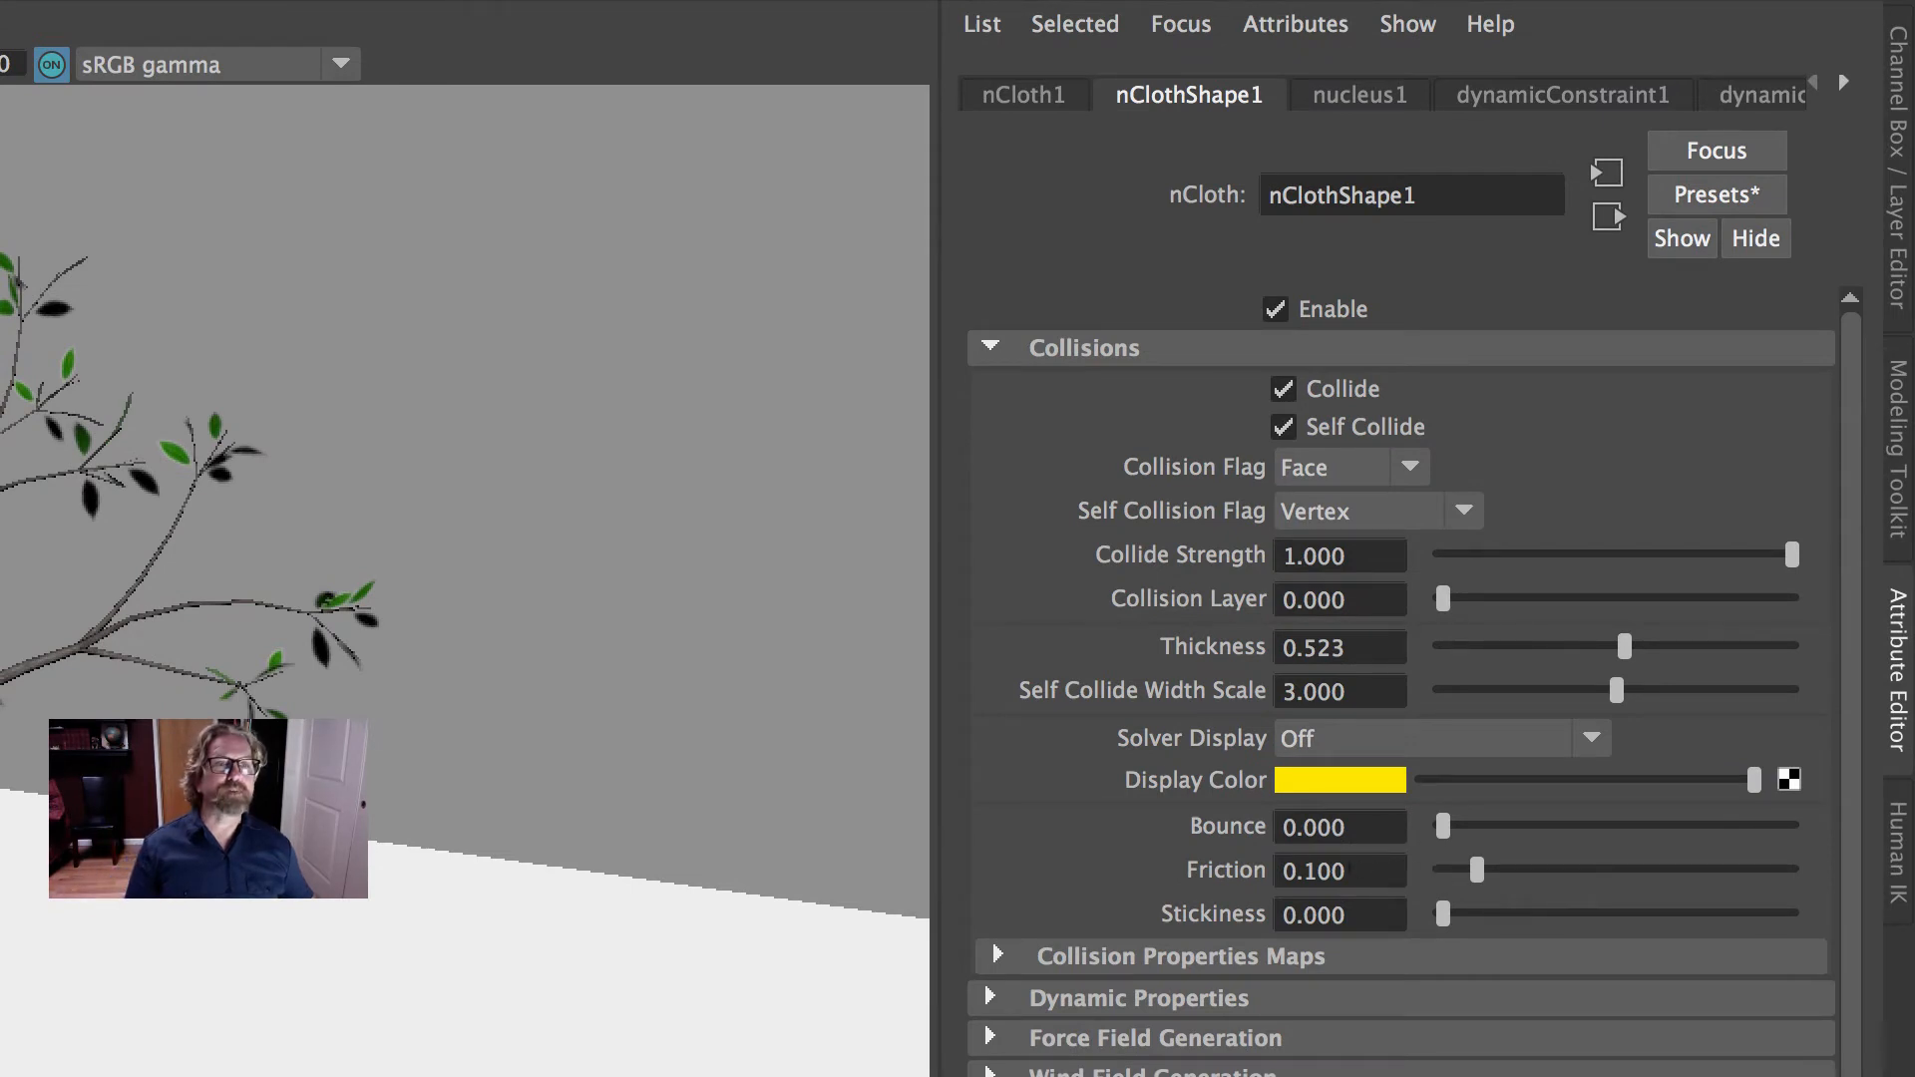
left_click(1367, 903)
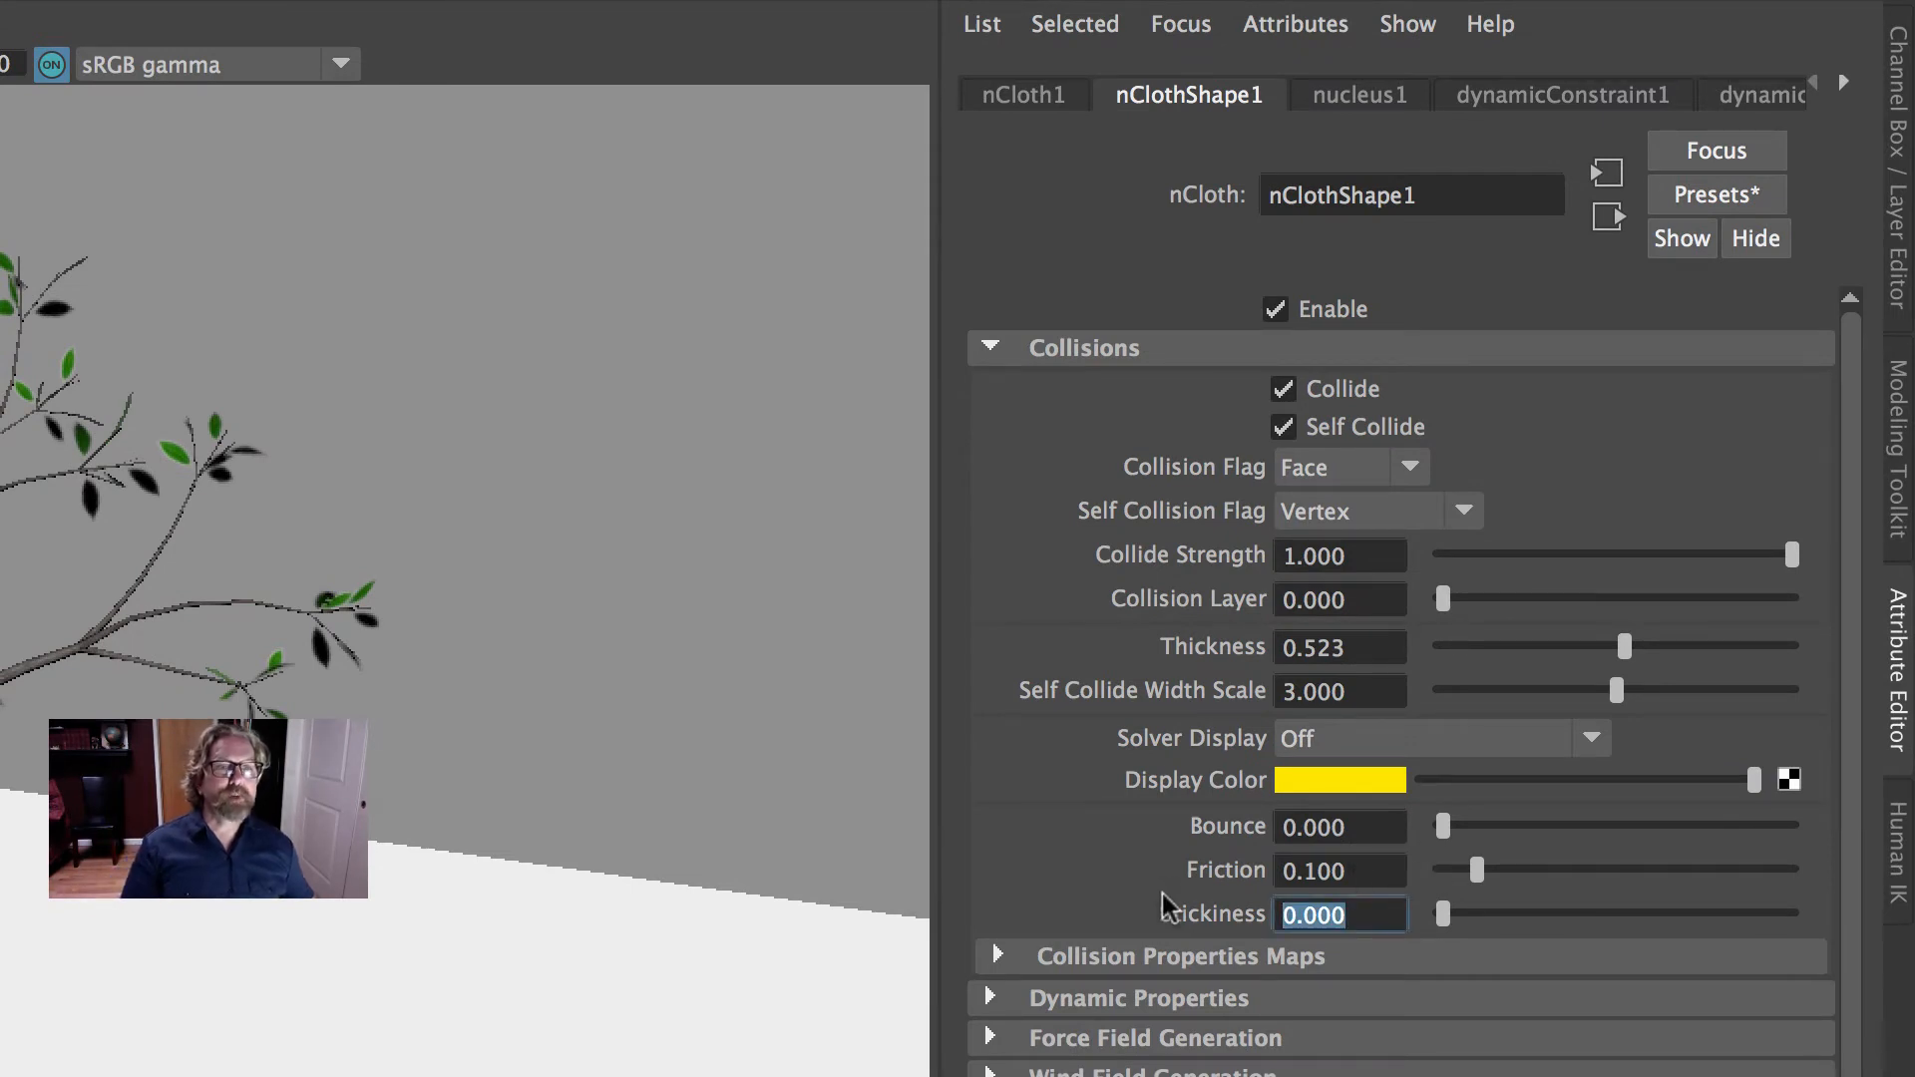
type(".1")
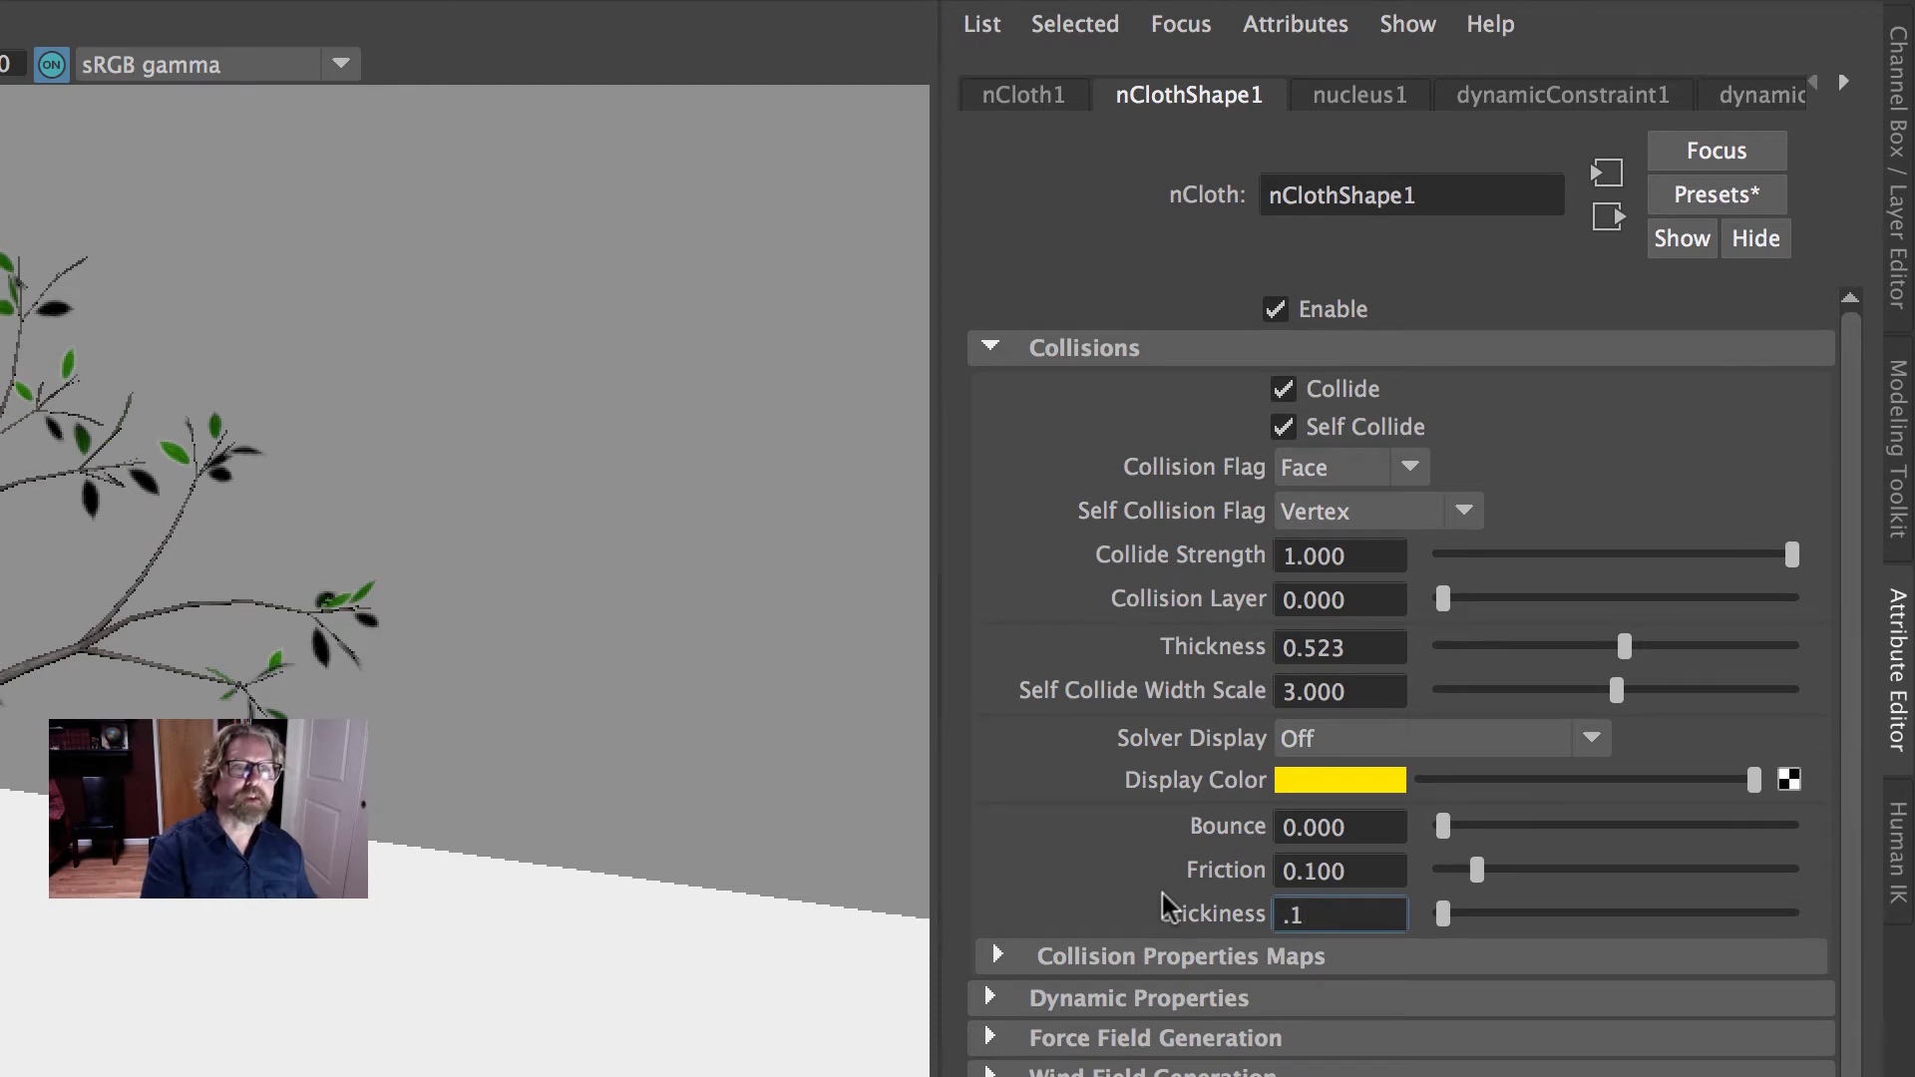
key("Return")
left_click(1337, 869)
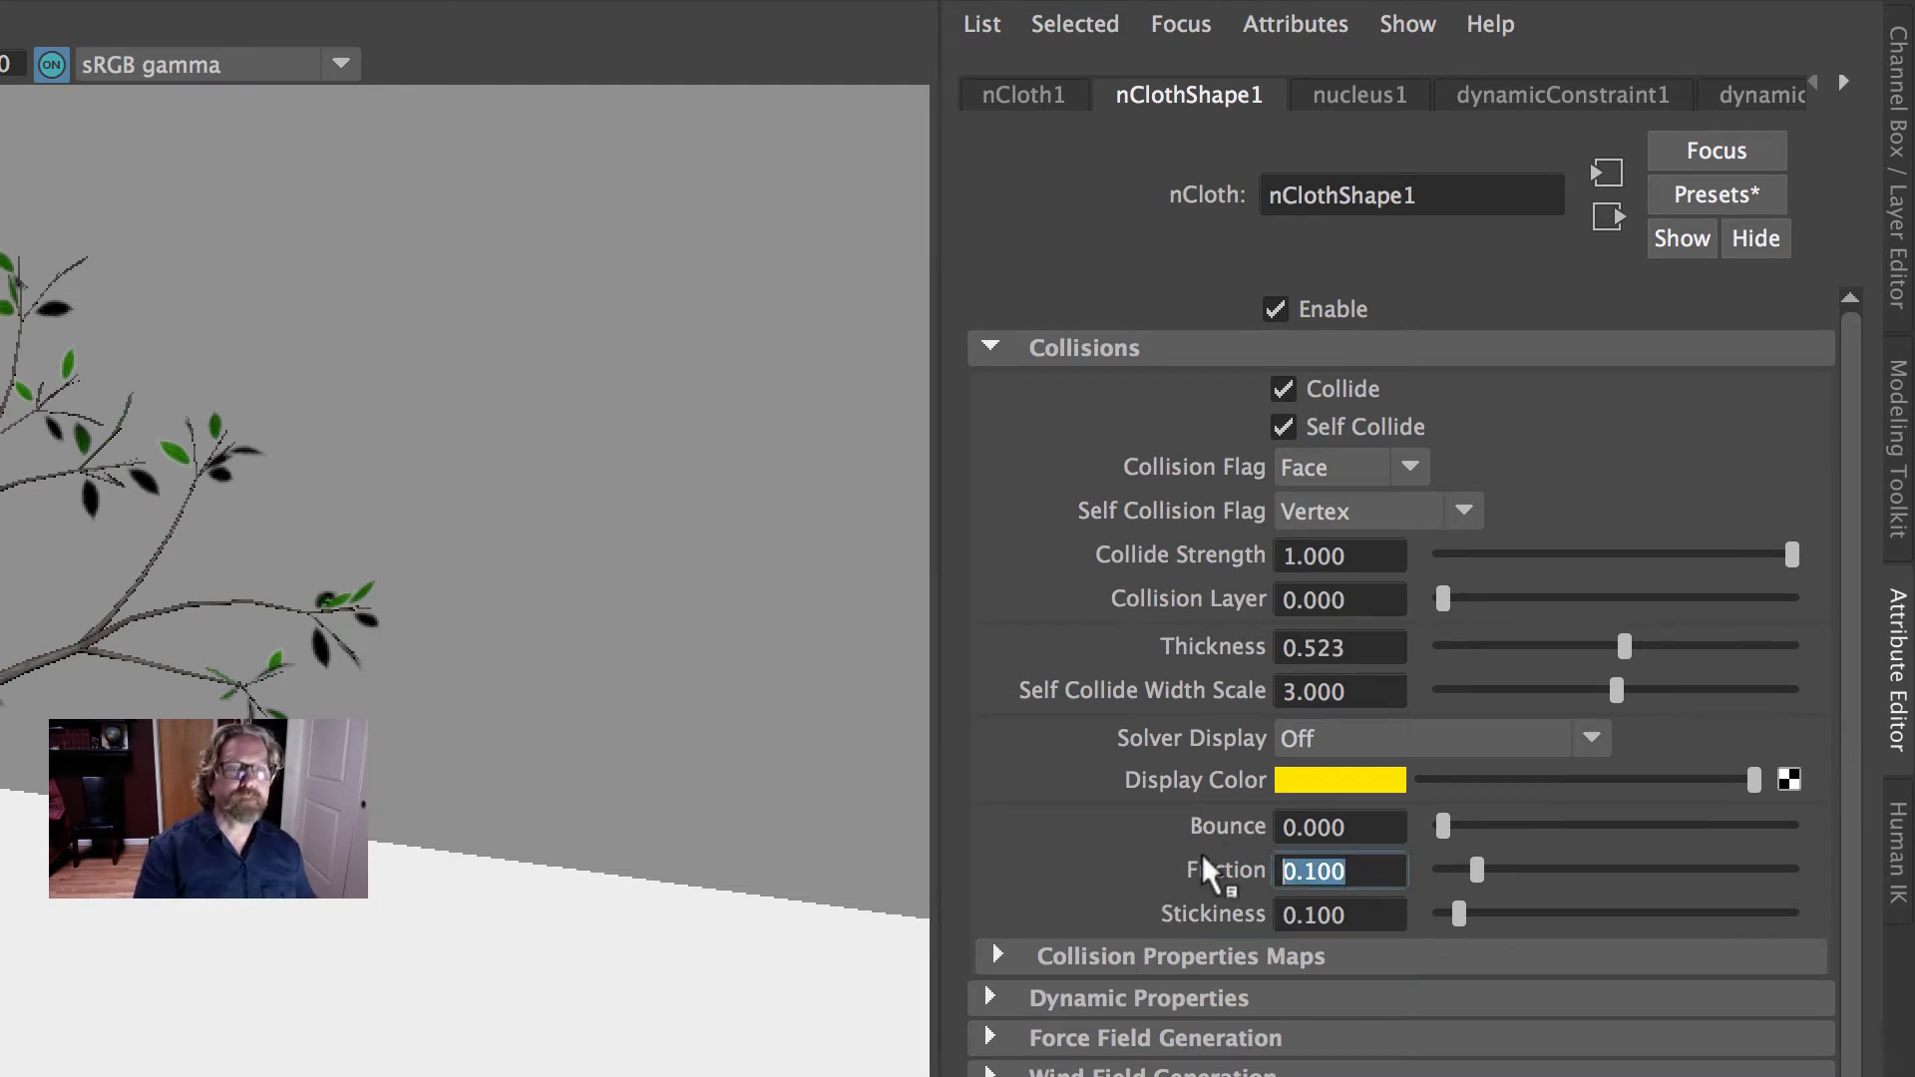
type(".2")
key("Return")
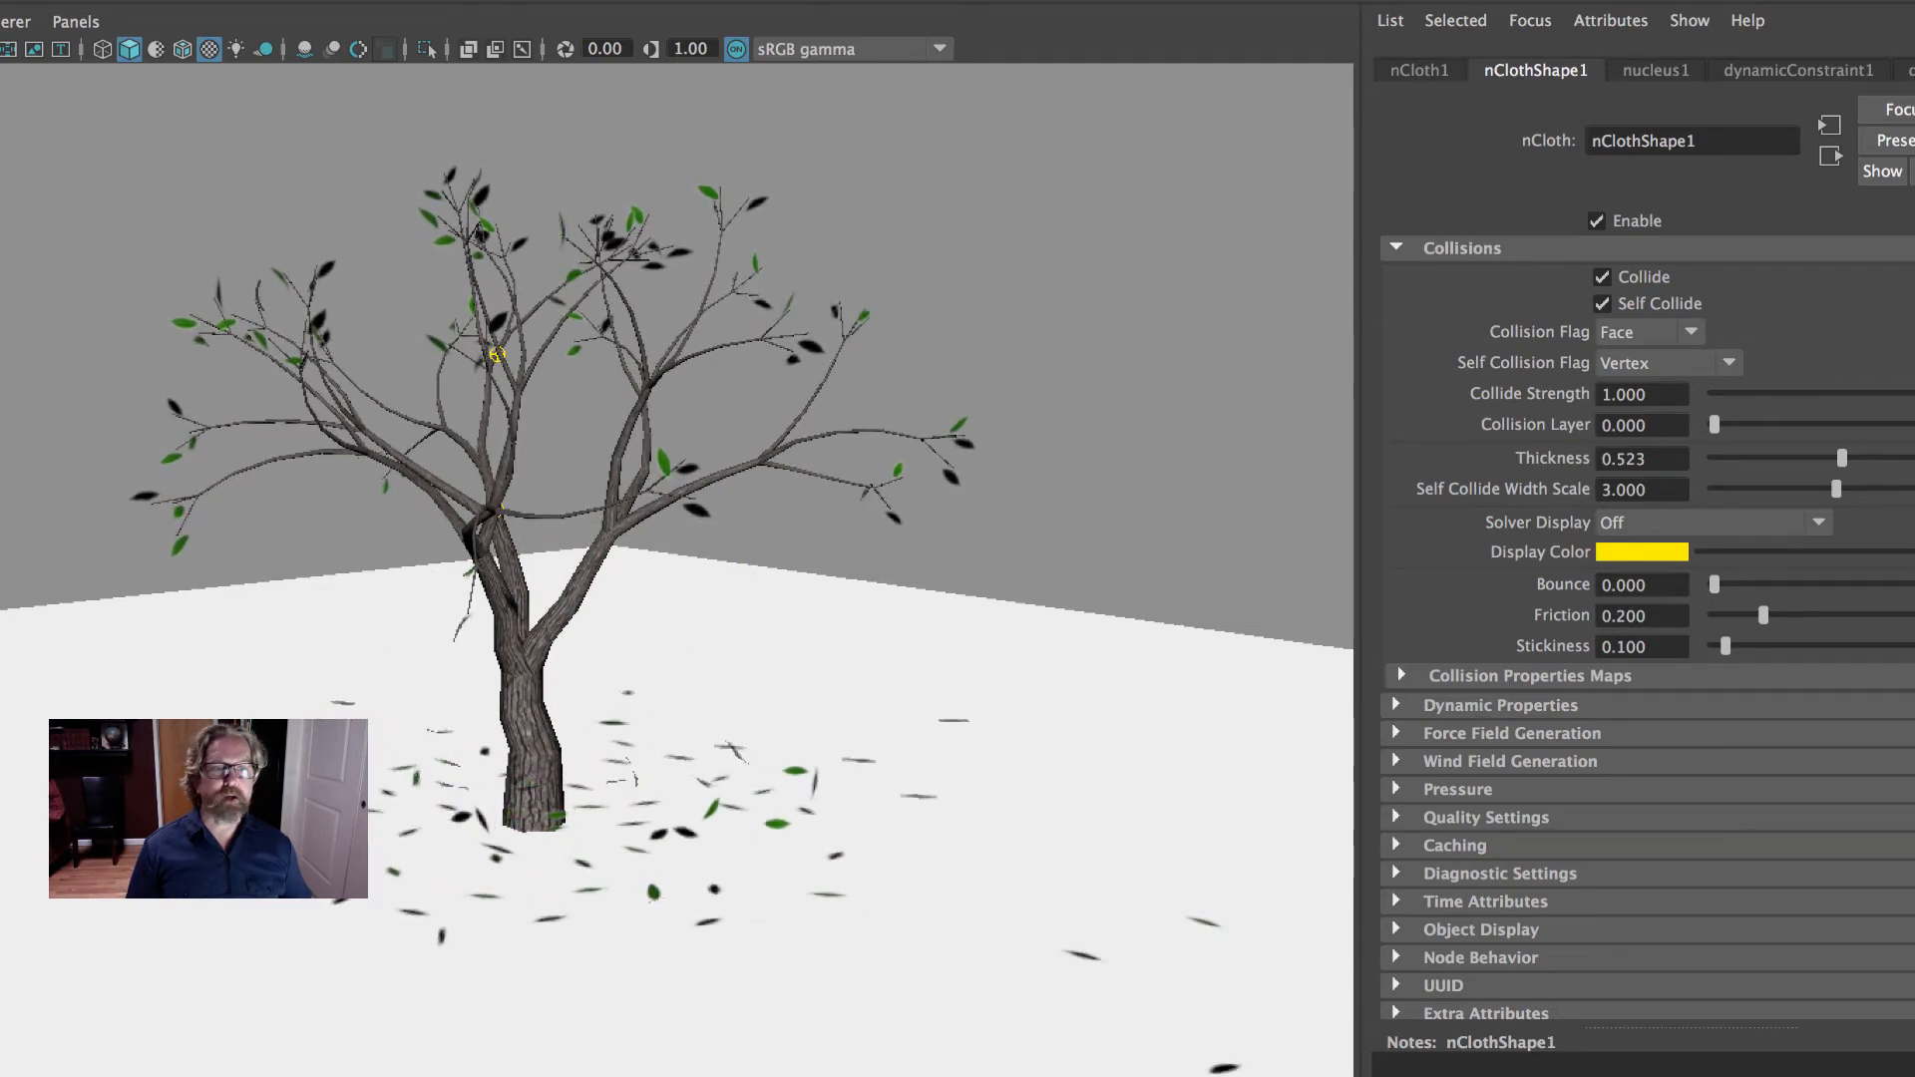
- Set both the Friction and the Stickiness of the nCloth leaves to 0.5
double_click(1623, 616)
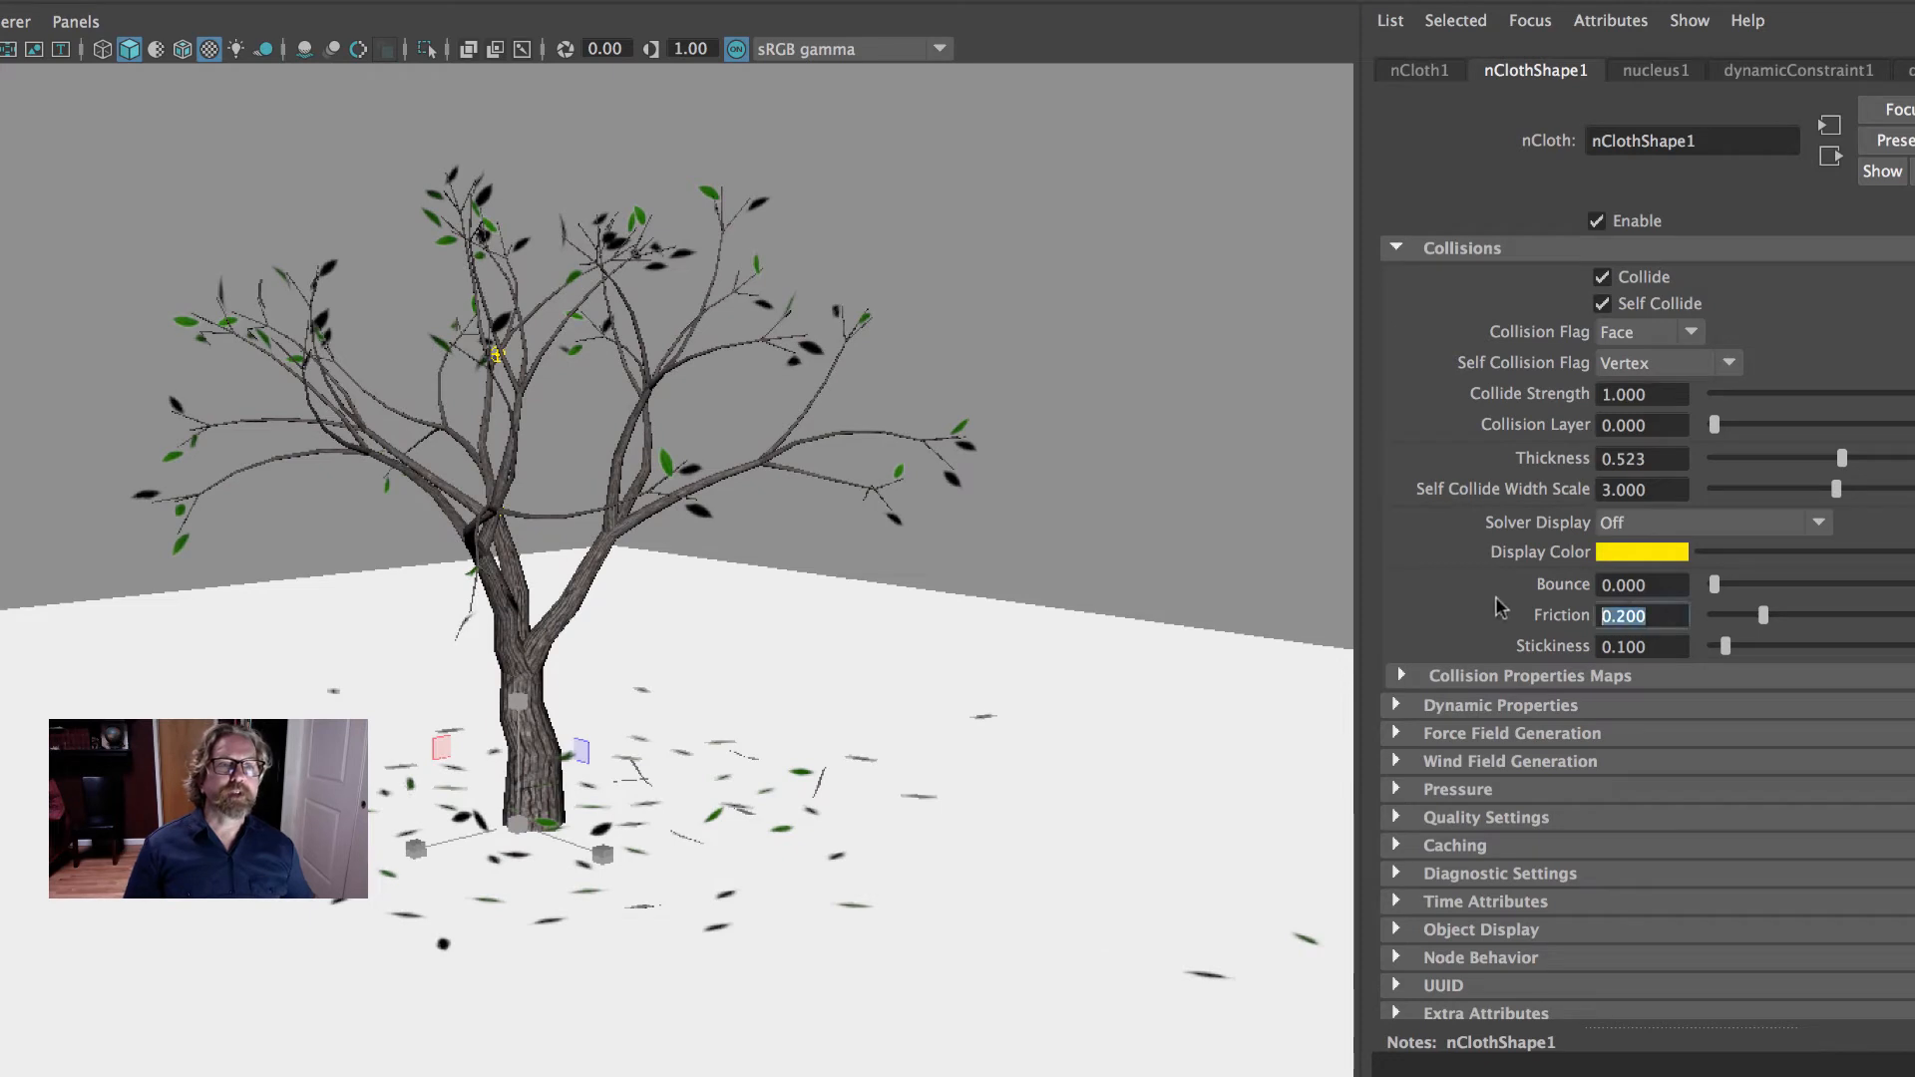
type(".")
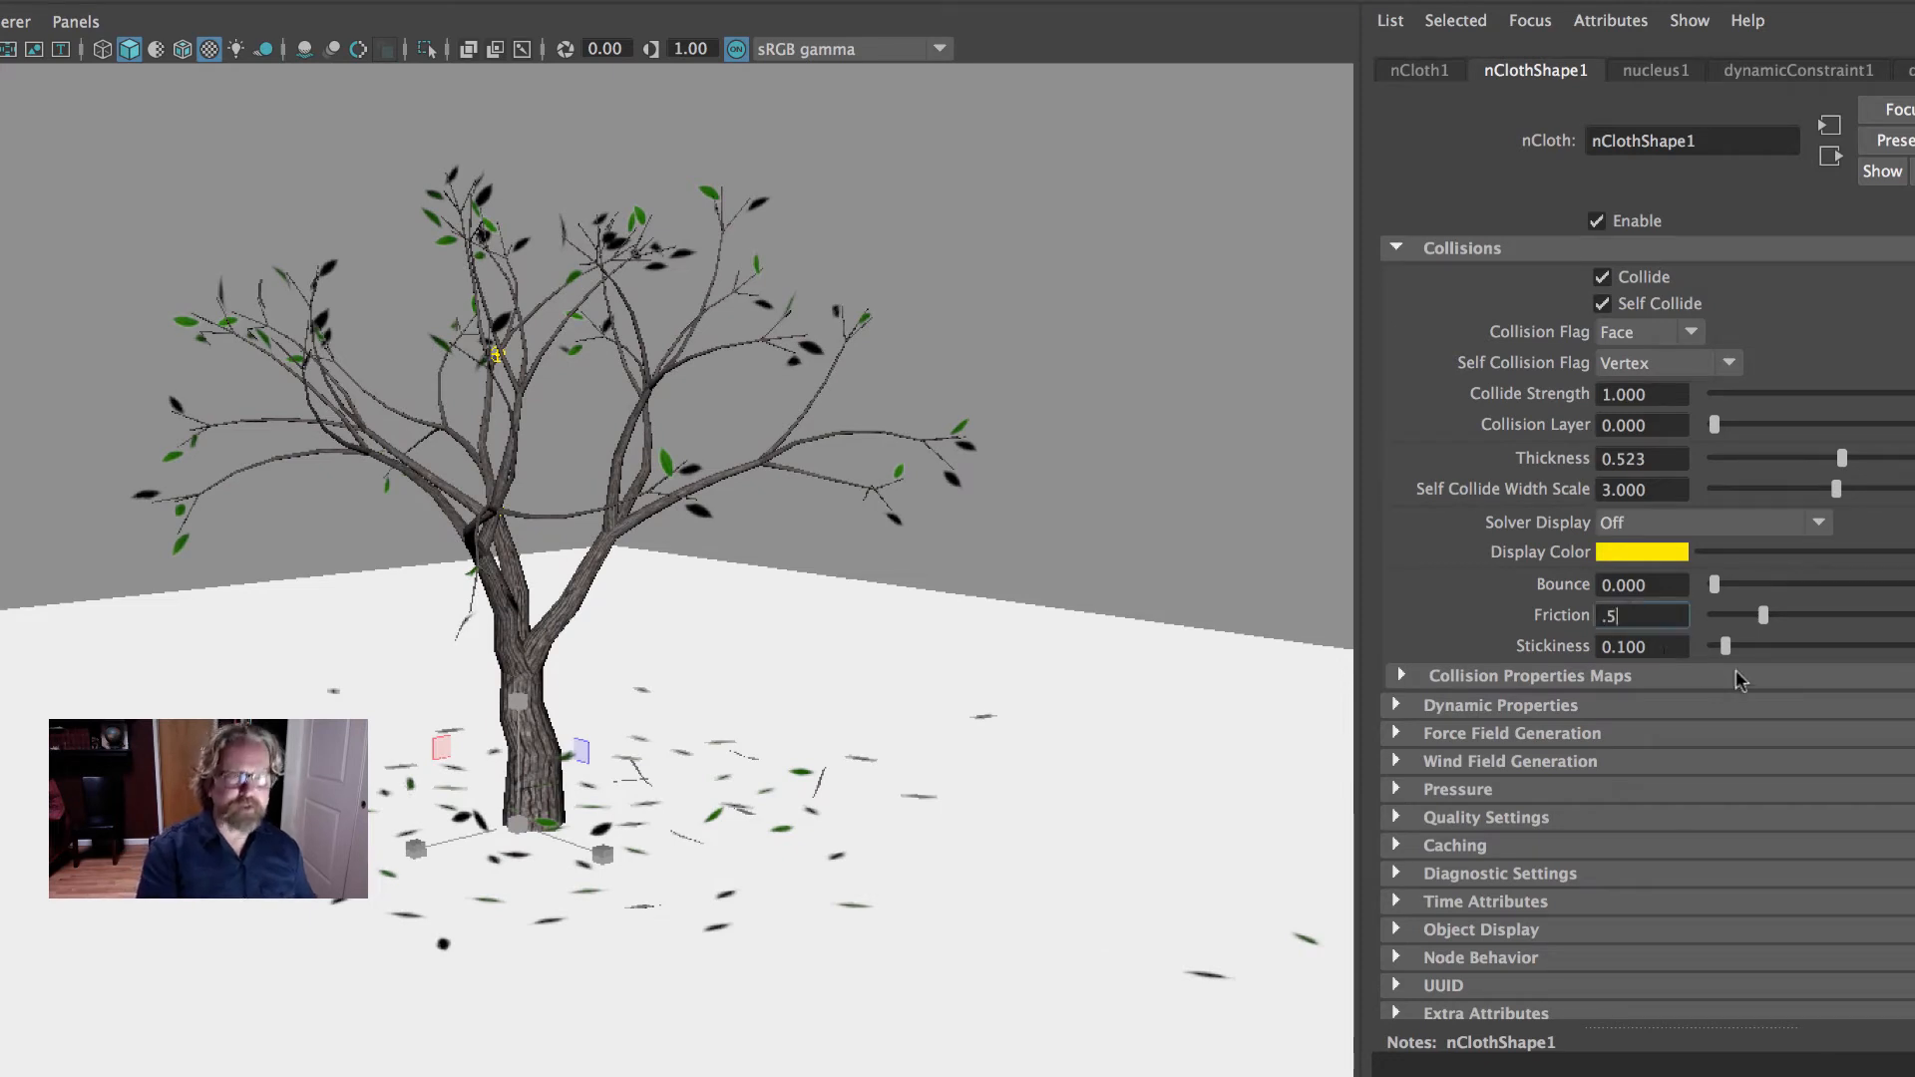
type("5")
key("Tab")
type(".5")
key("Return")
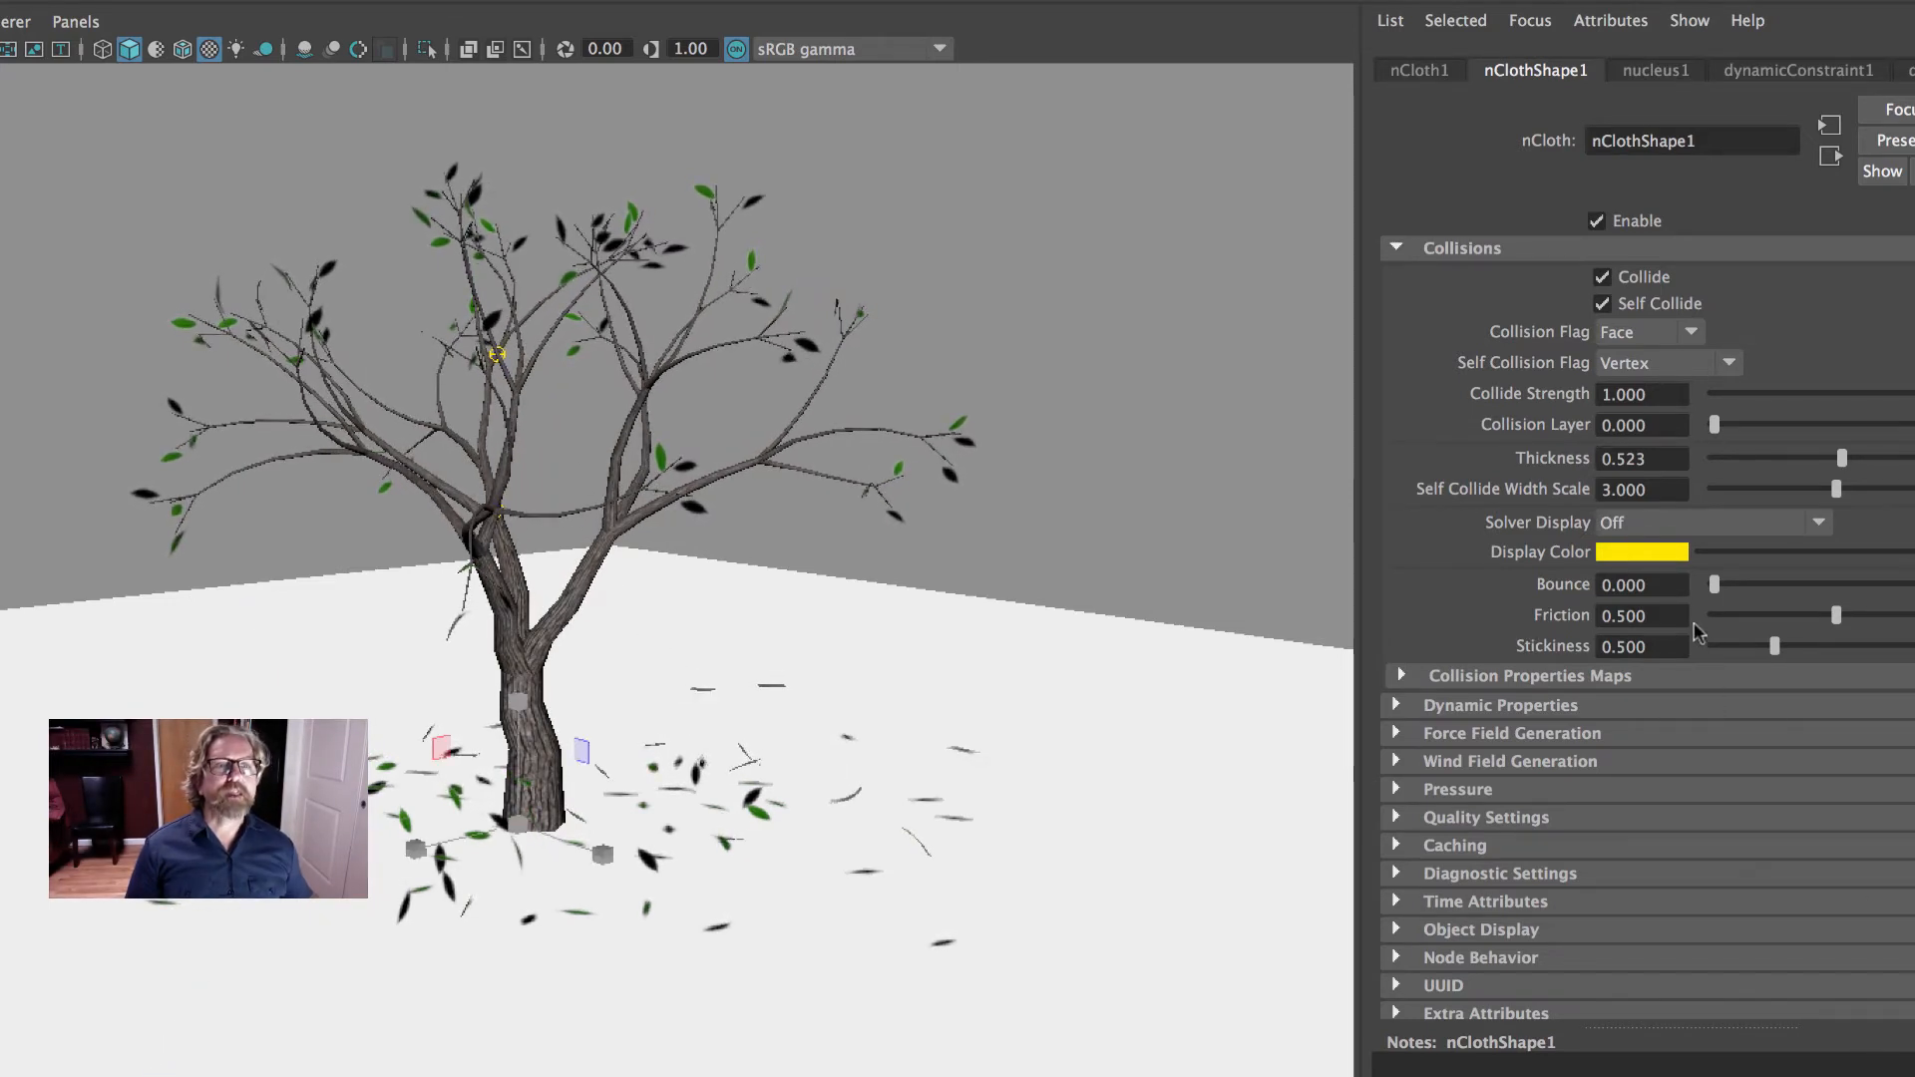
- Lower the nCloth leaves' Friction to 0, stop the simulation playback, and return to the first frame
left_click_drag(1729, 616, 1714, 616)
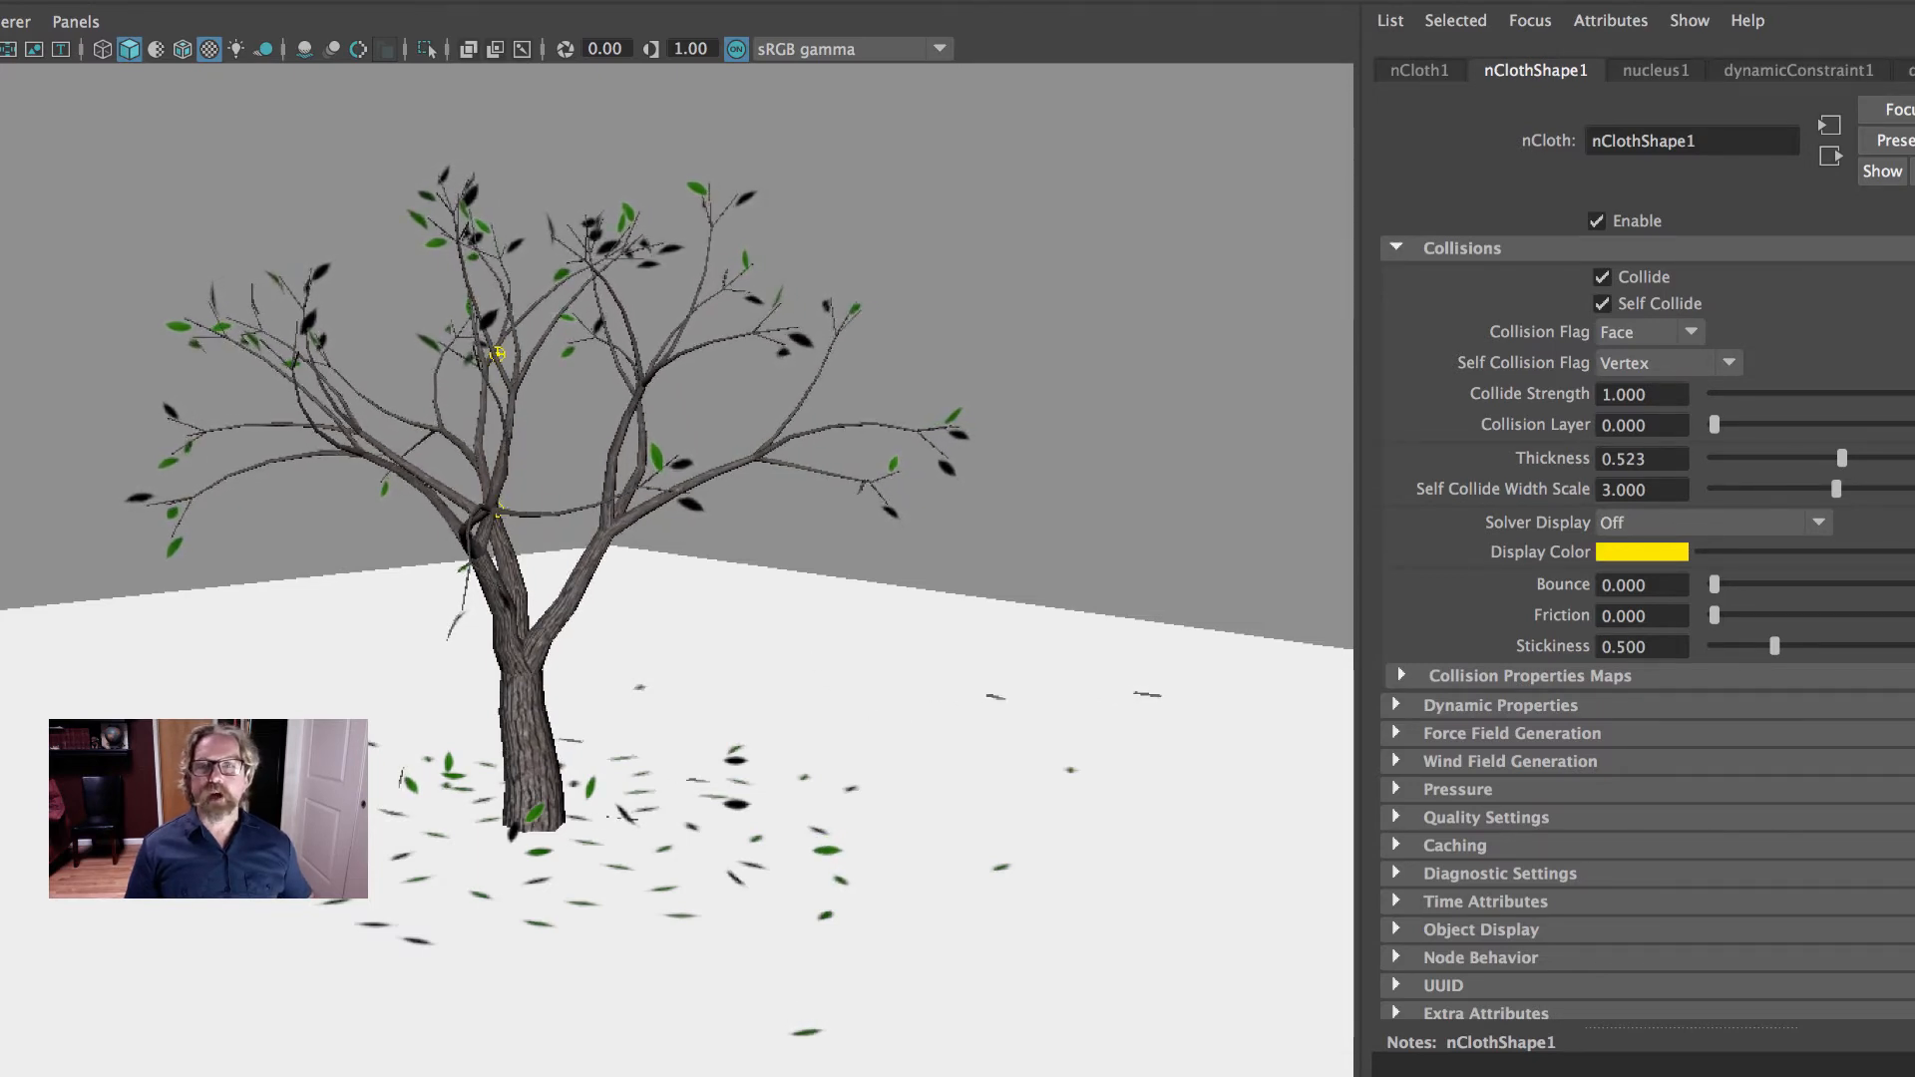
key("Escape")
key("alt+shift+v")
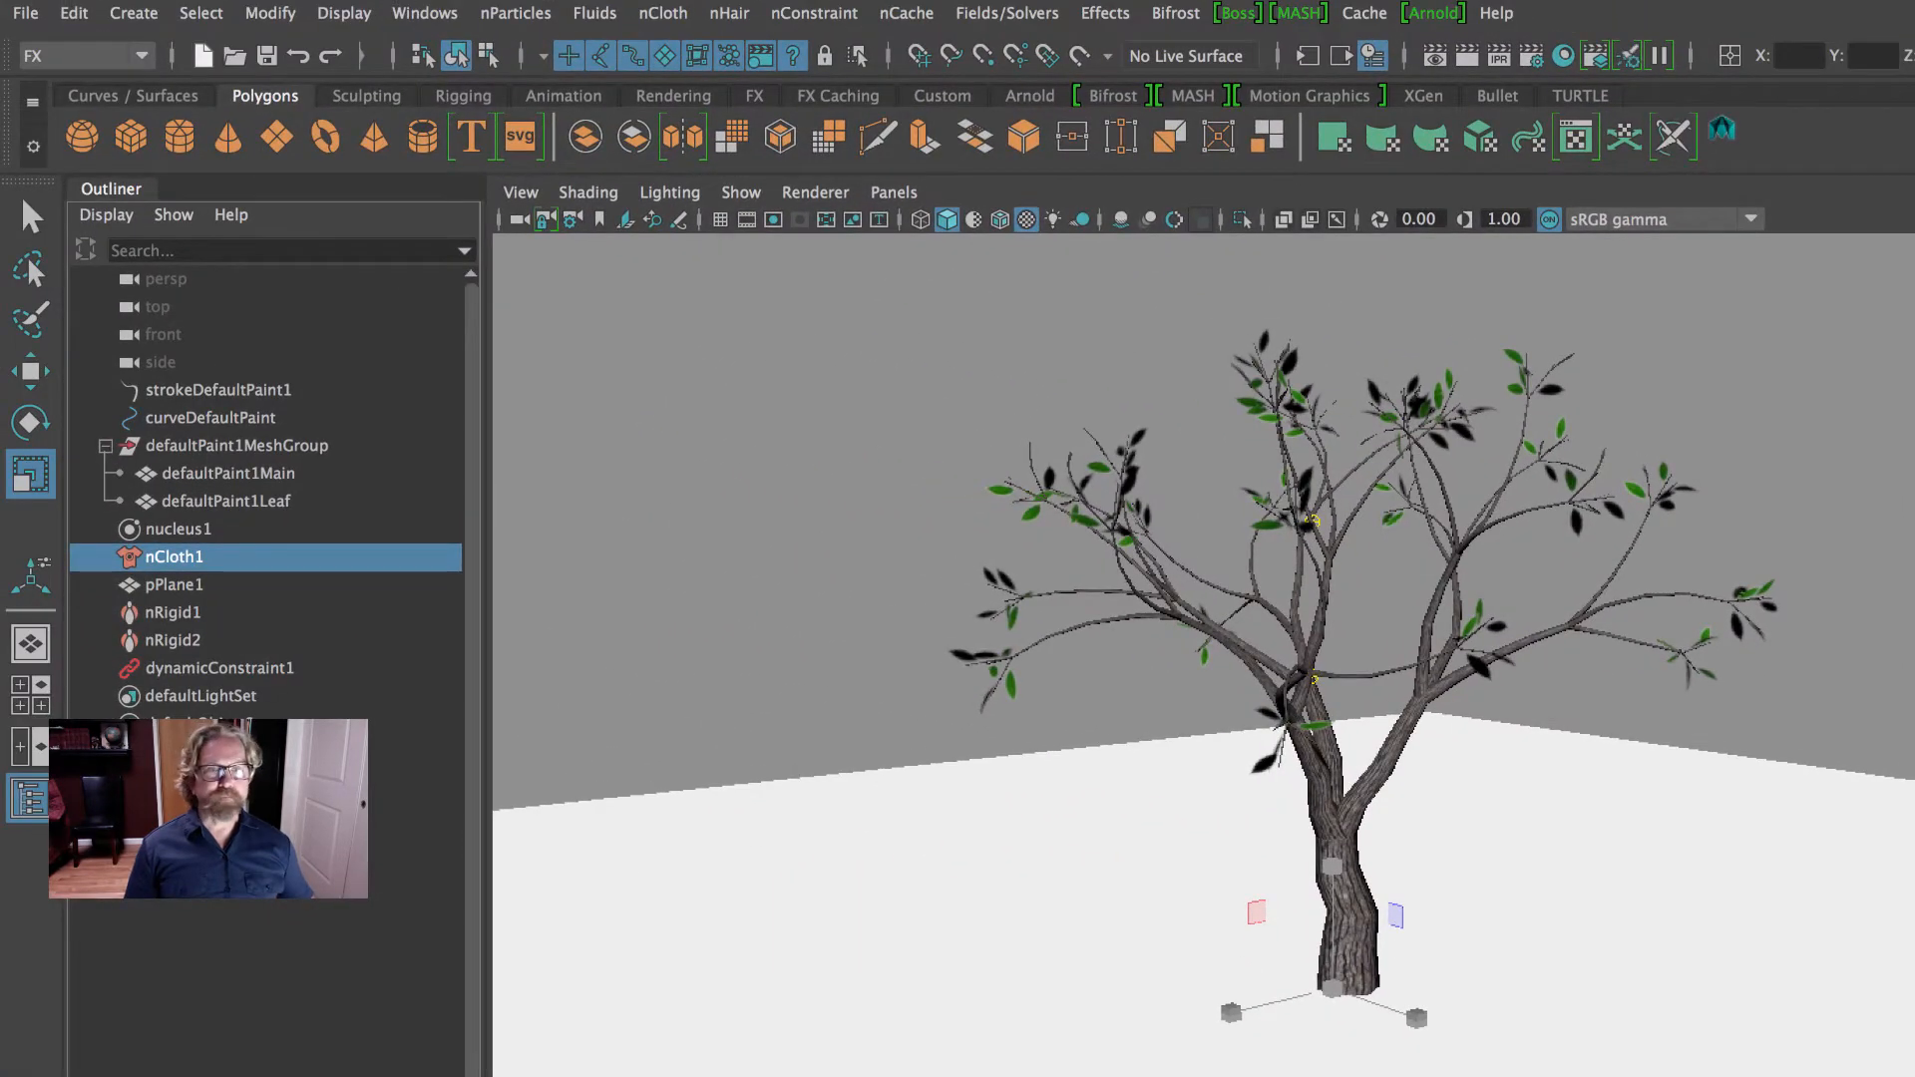
- Select the branch and leaf meshes, narrow the selection to the leaf mesh, and review the Create nCloth command
left_click(798, 449)
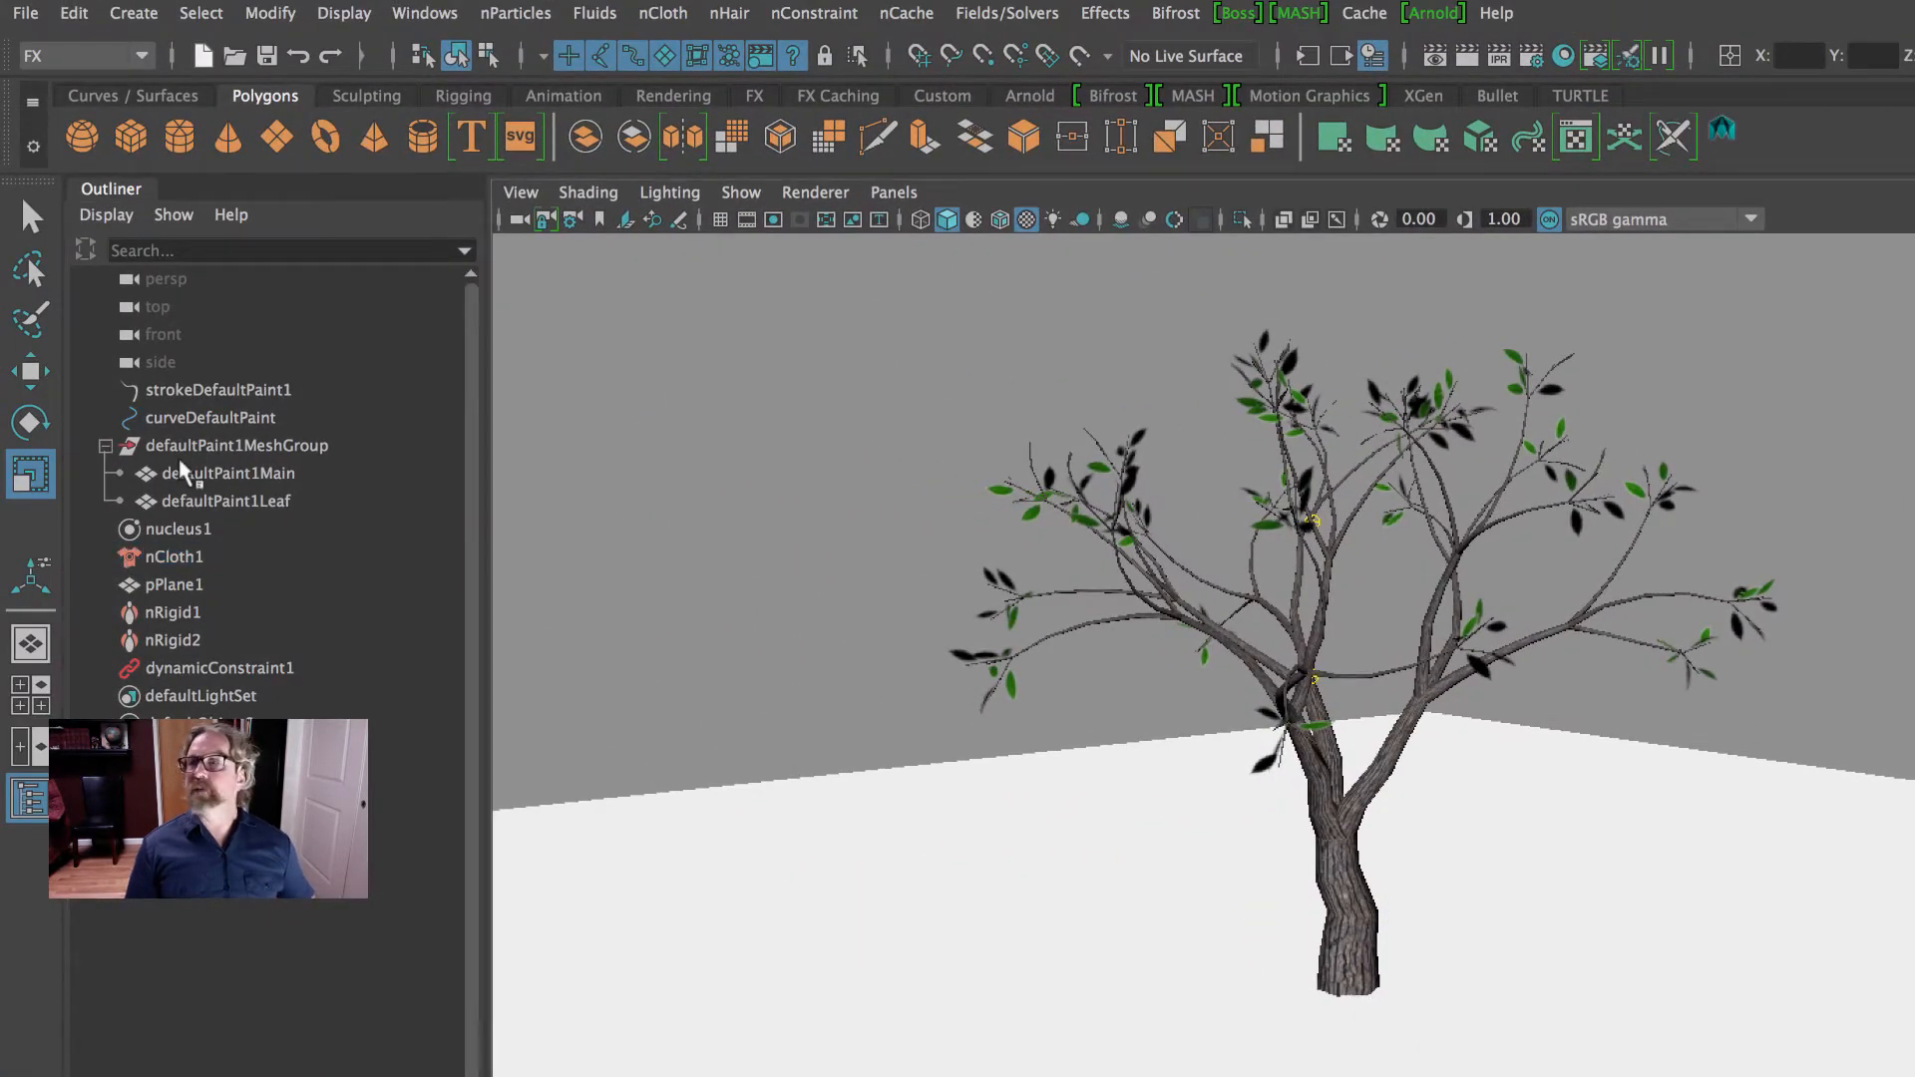
left_click_drag(183, 472, 205, 499)
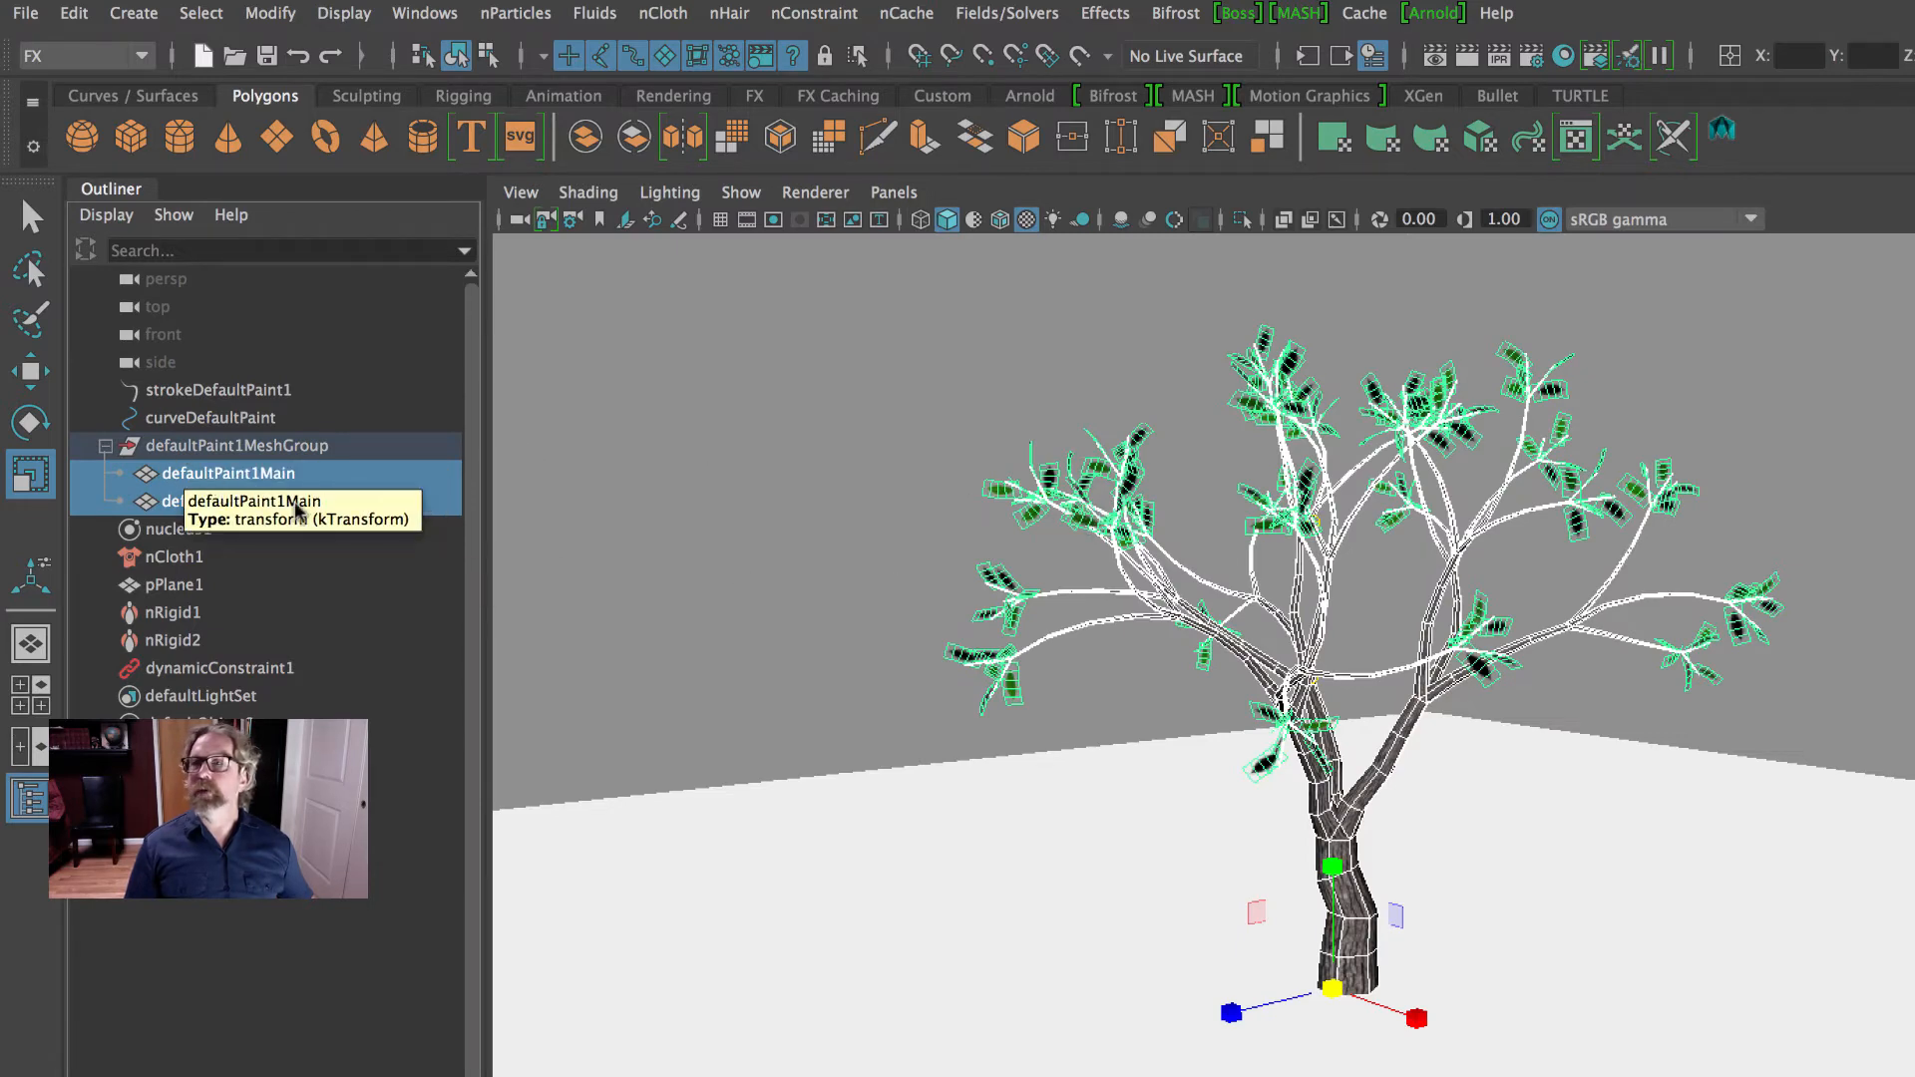
left_click(266, 504)
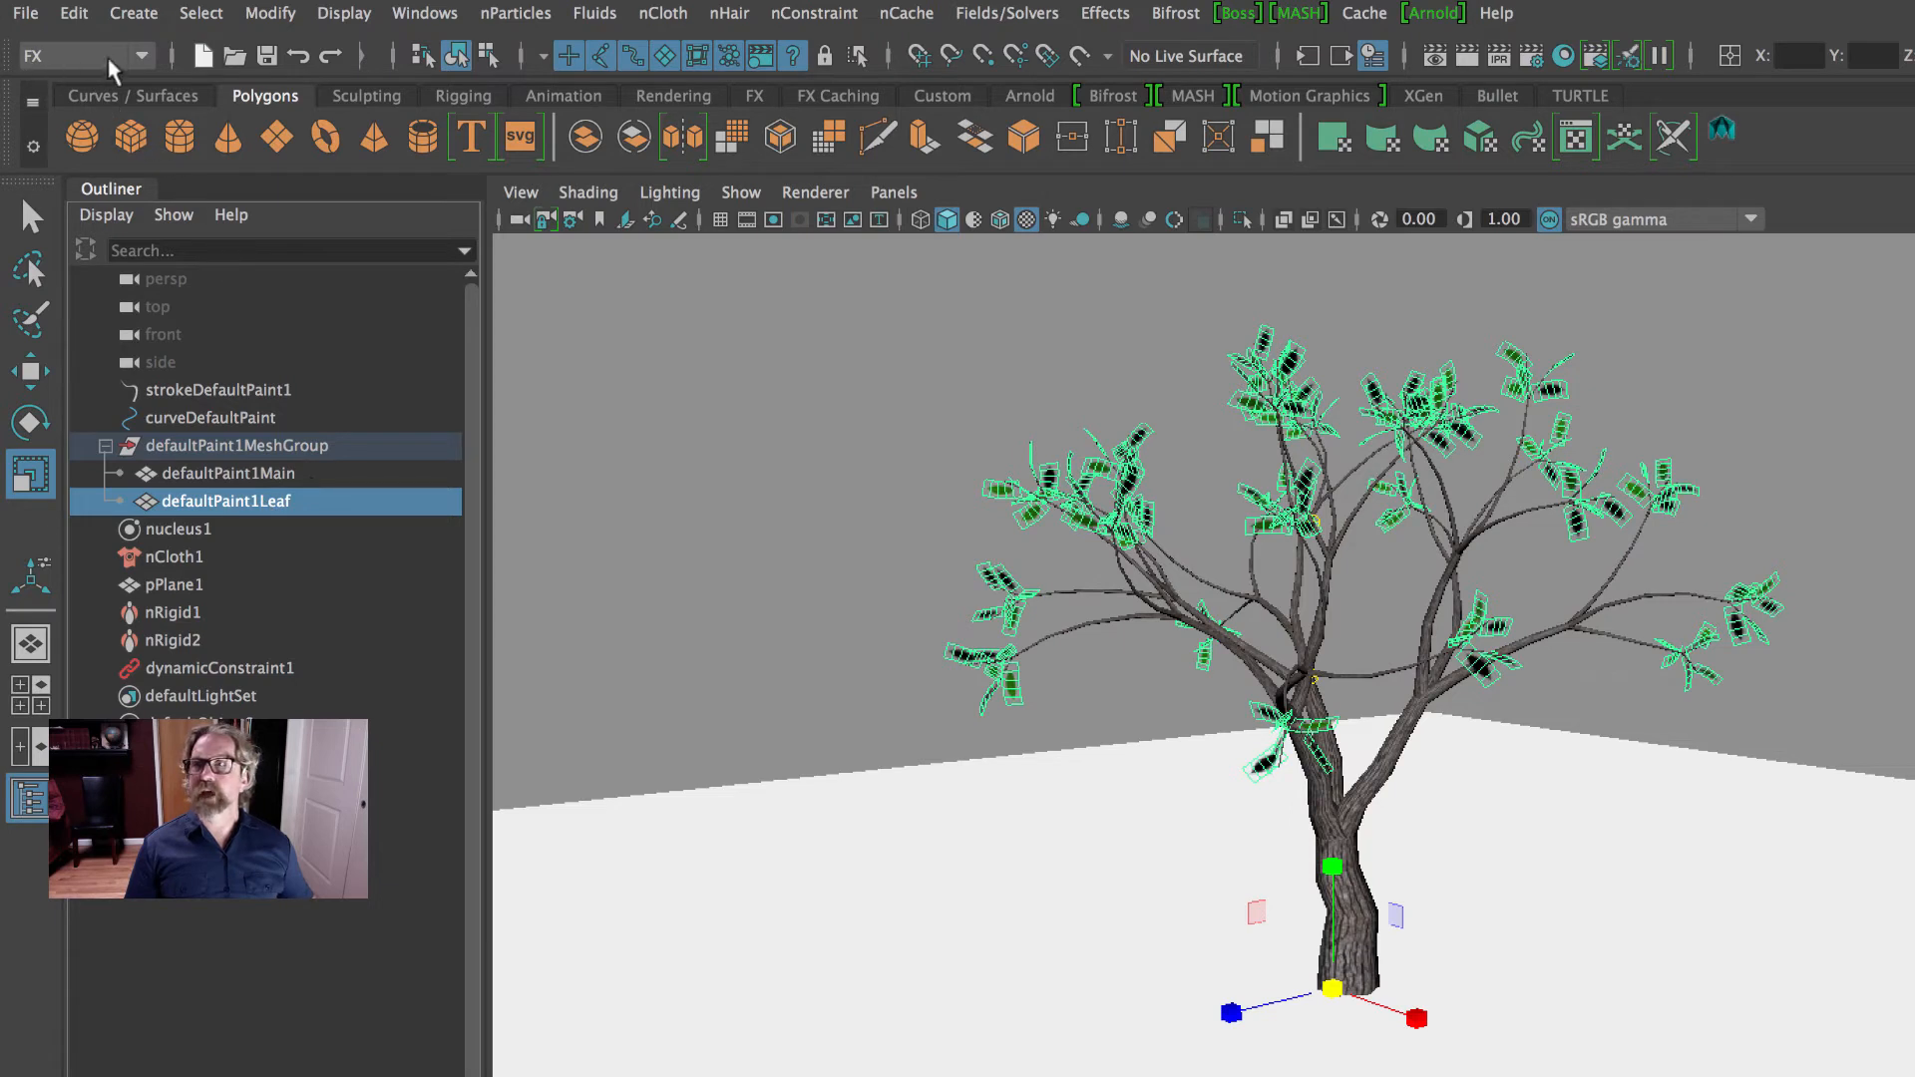
left_click(663, 13)
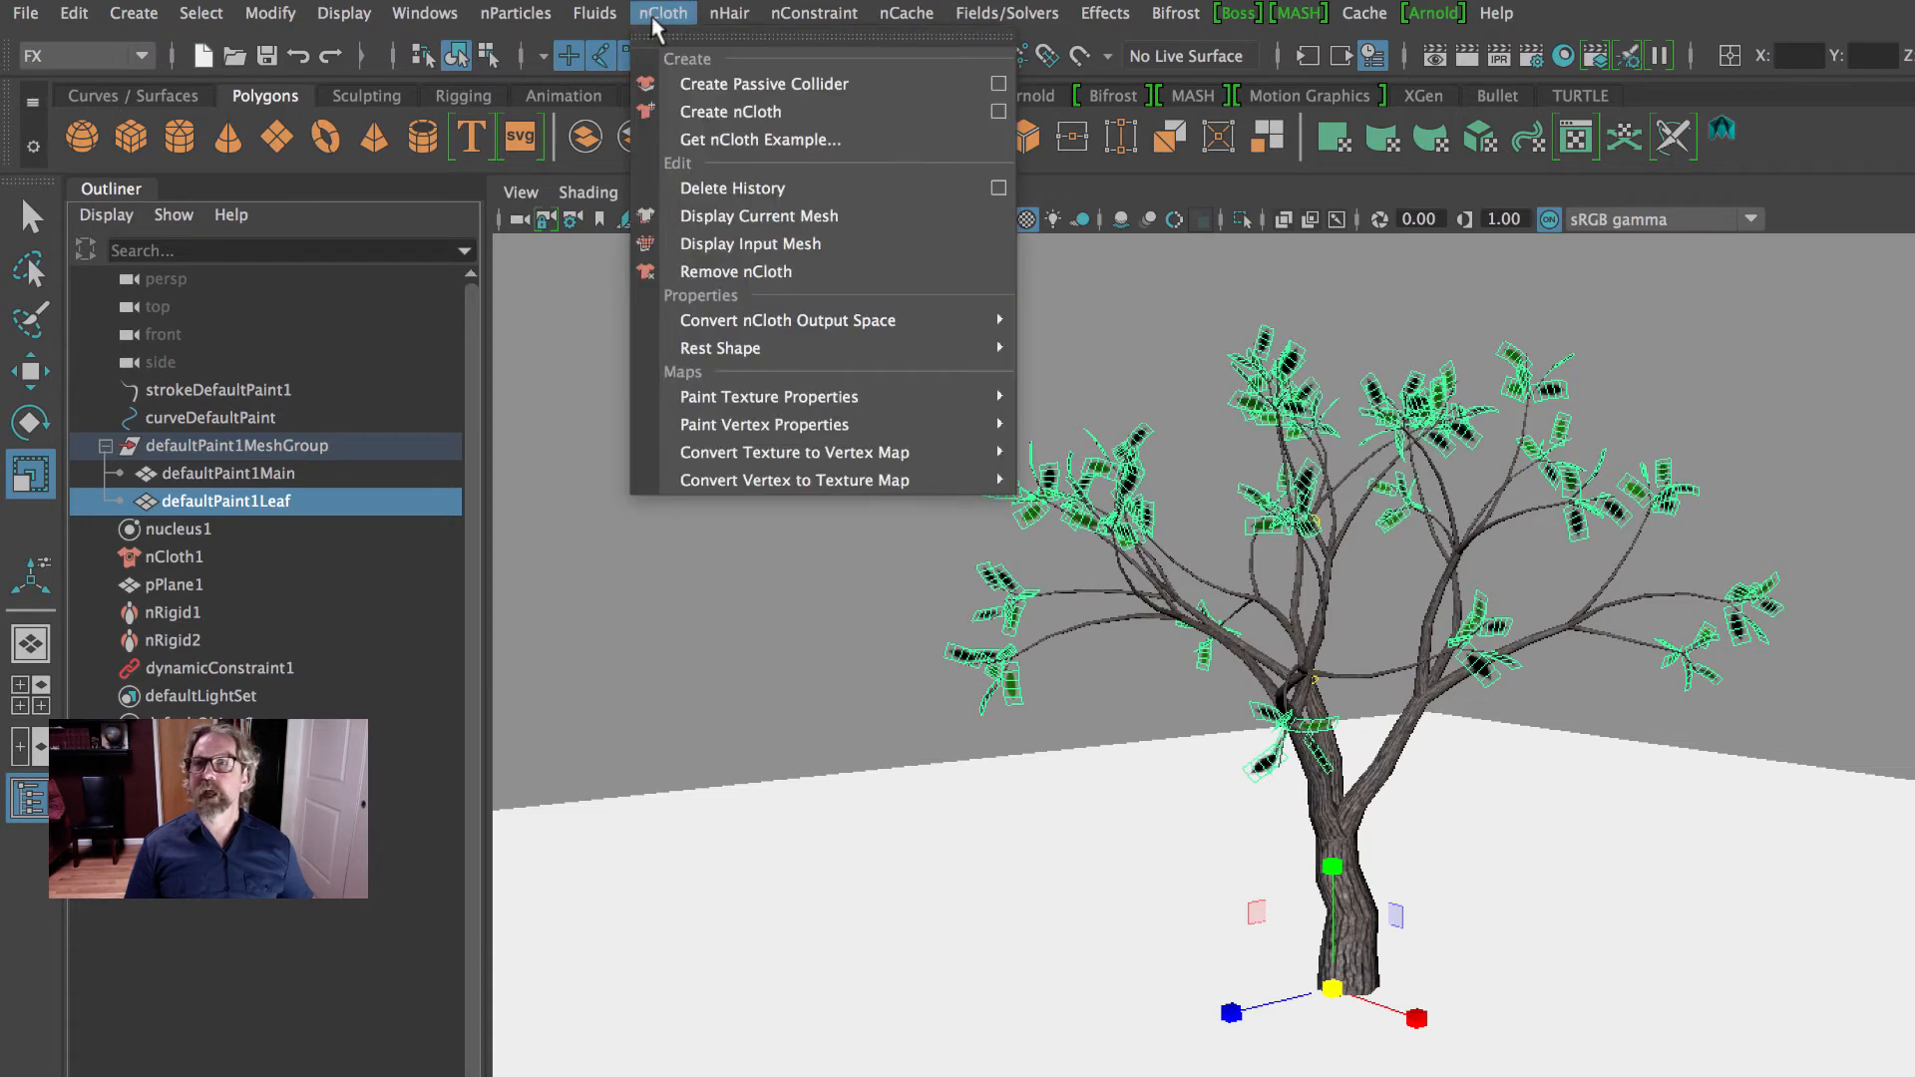
left_click(763, 117)
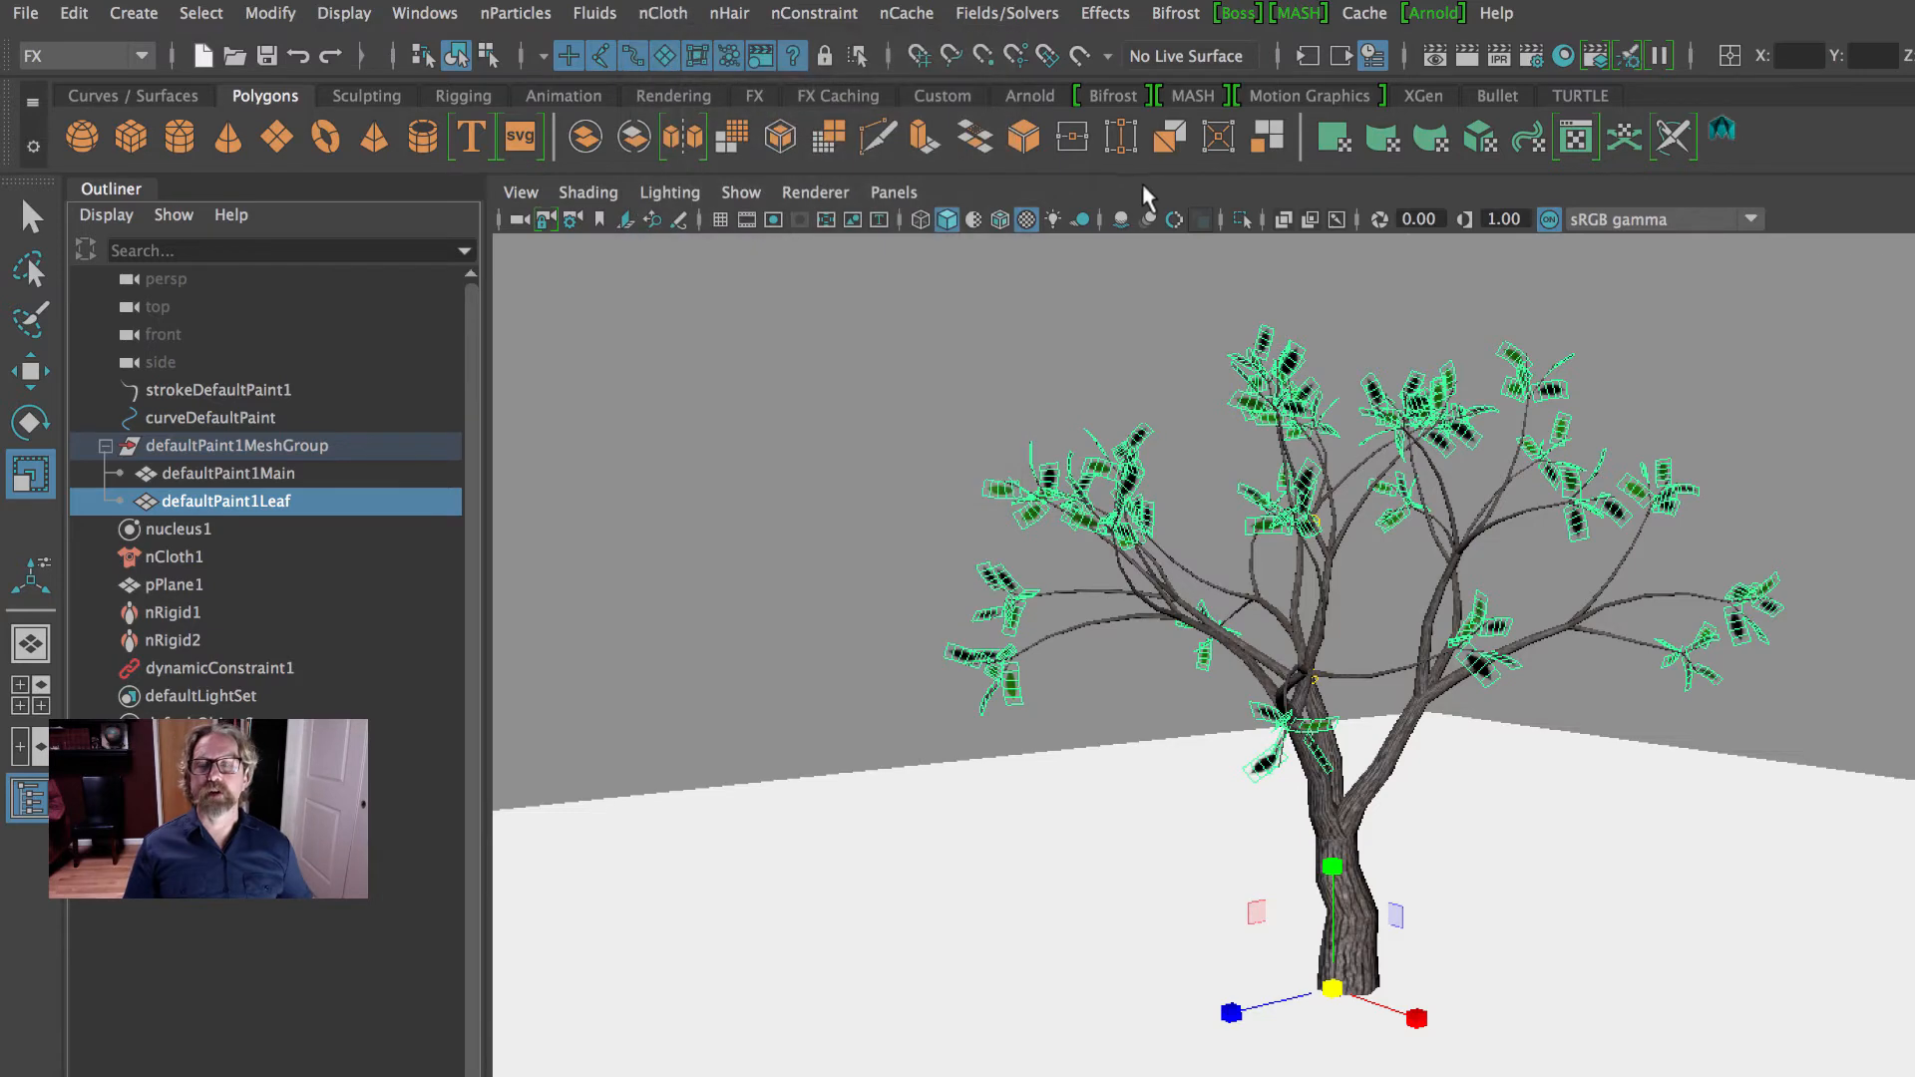
- Select the ground plane and review the Create Passive Collider command without applying it again
left_click(1101, 856)
left_click(660, 14)
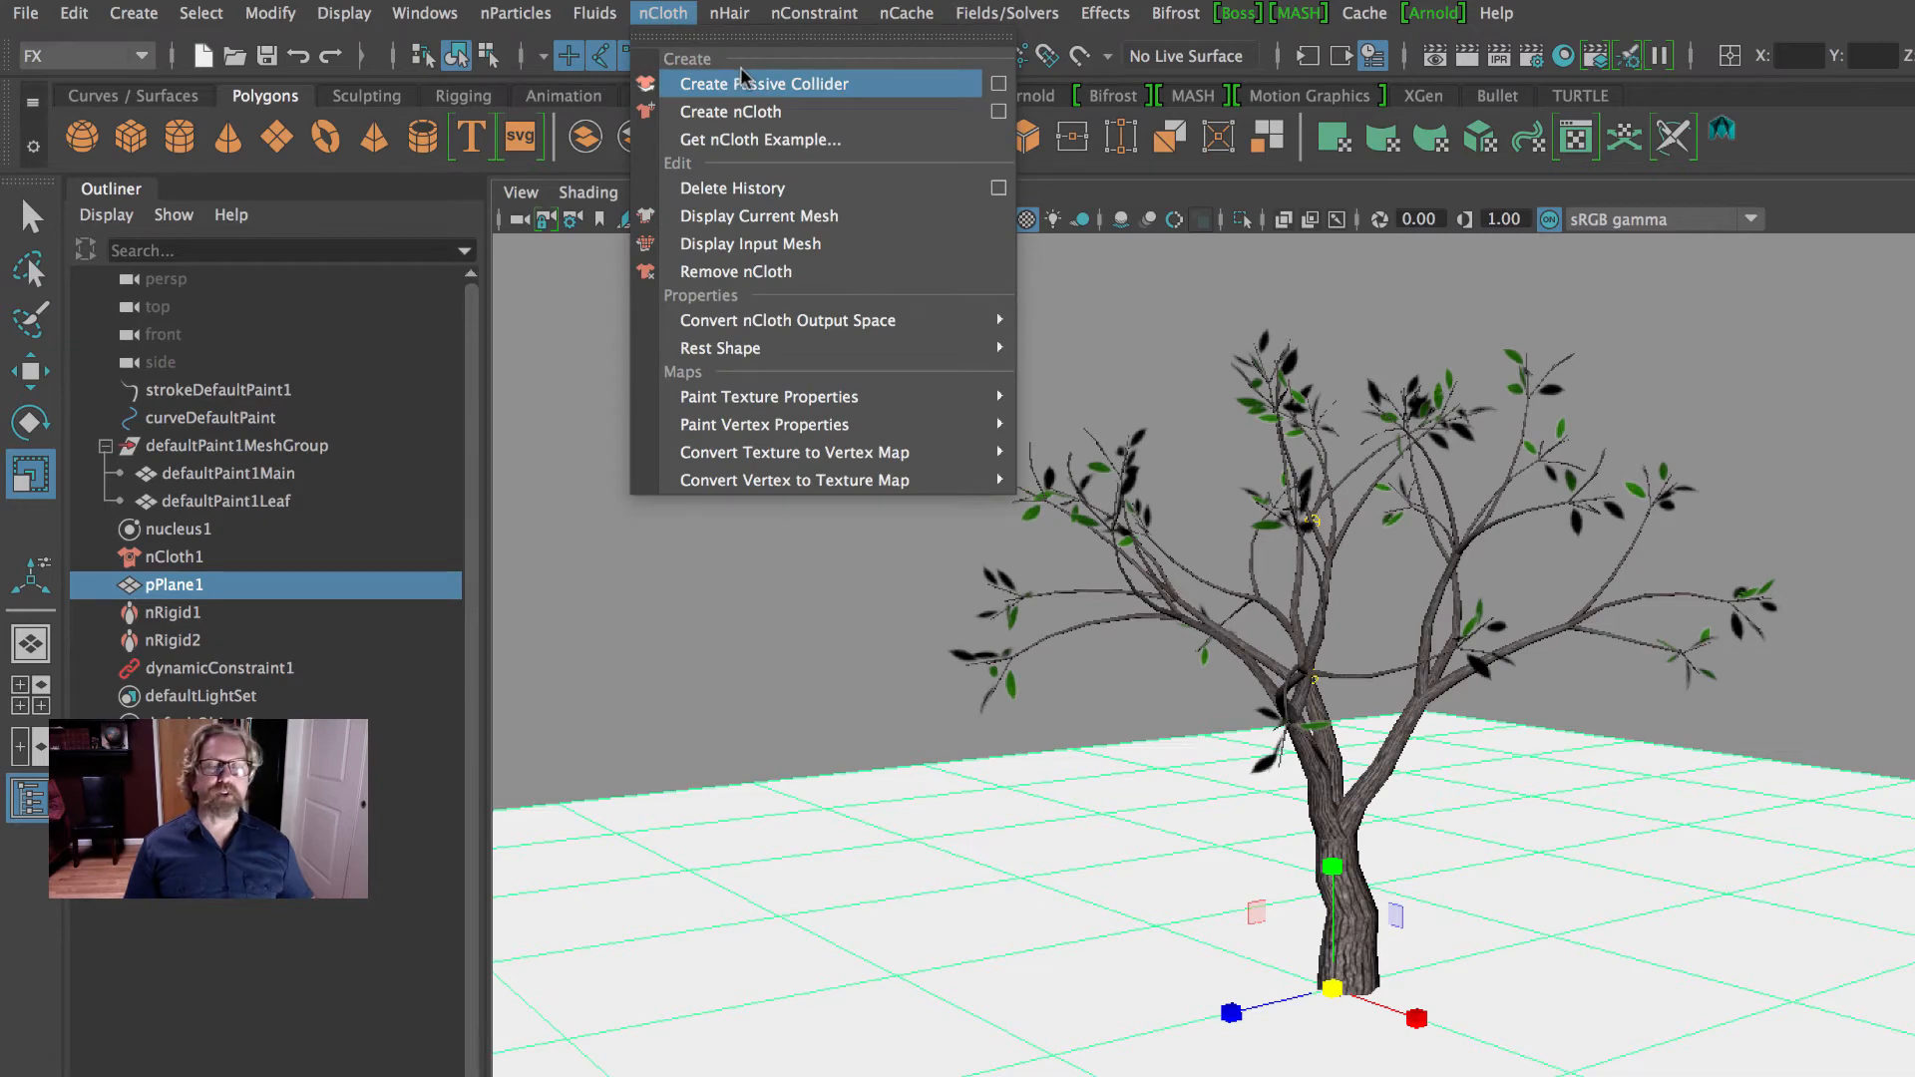
left_click(1443, 200)
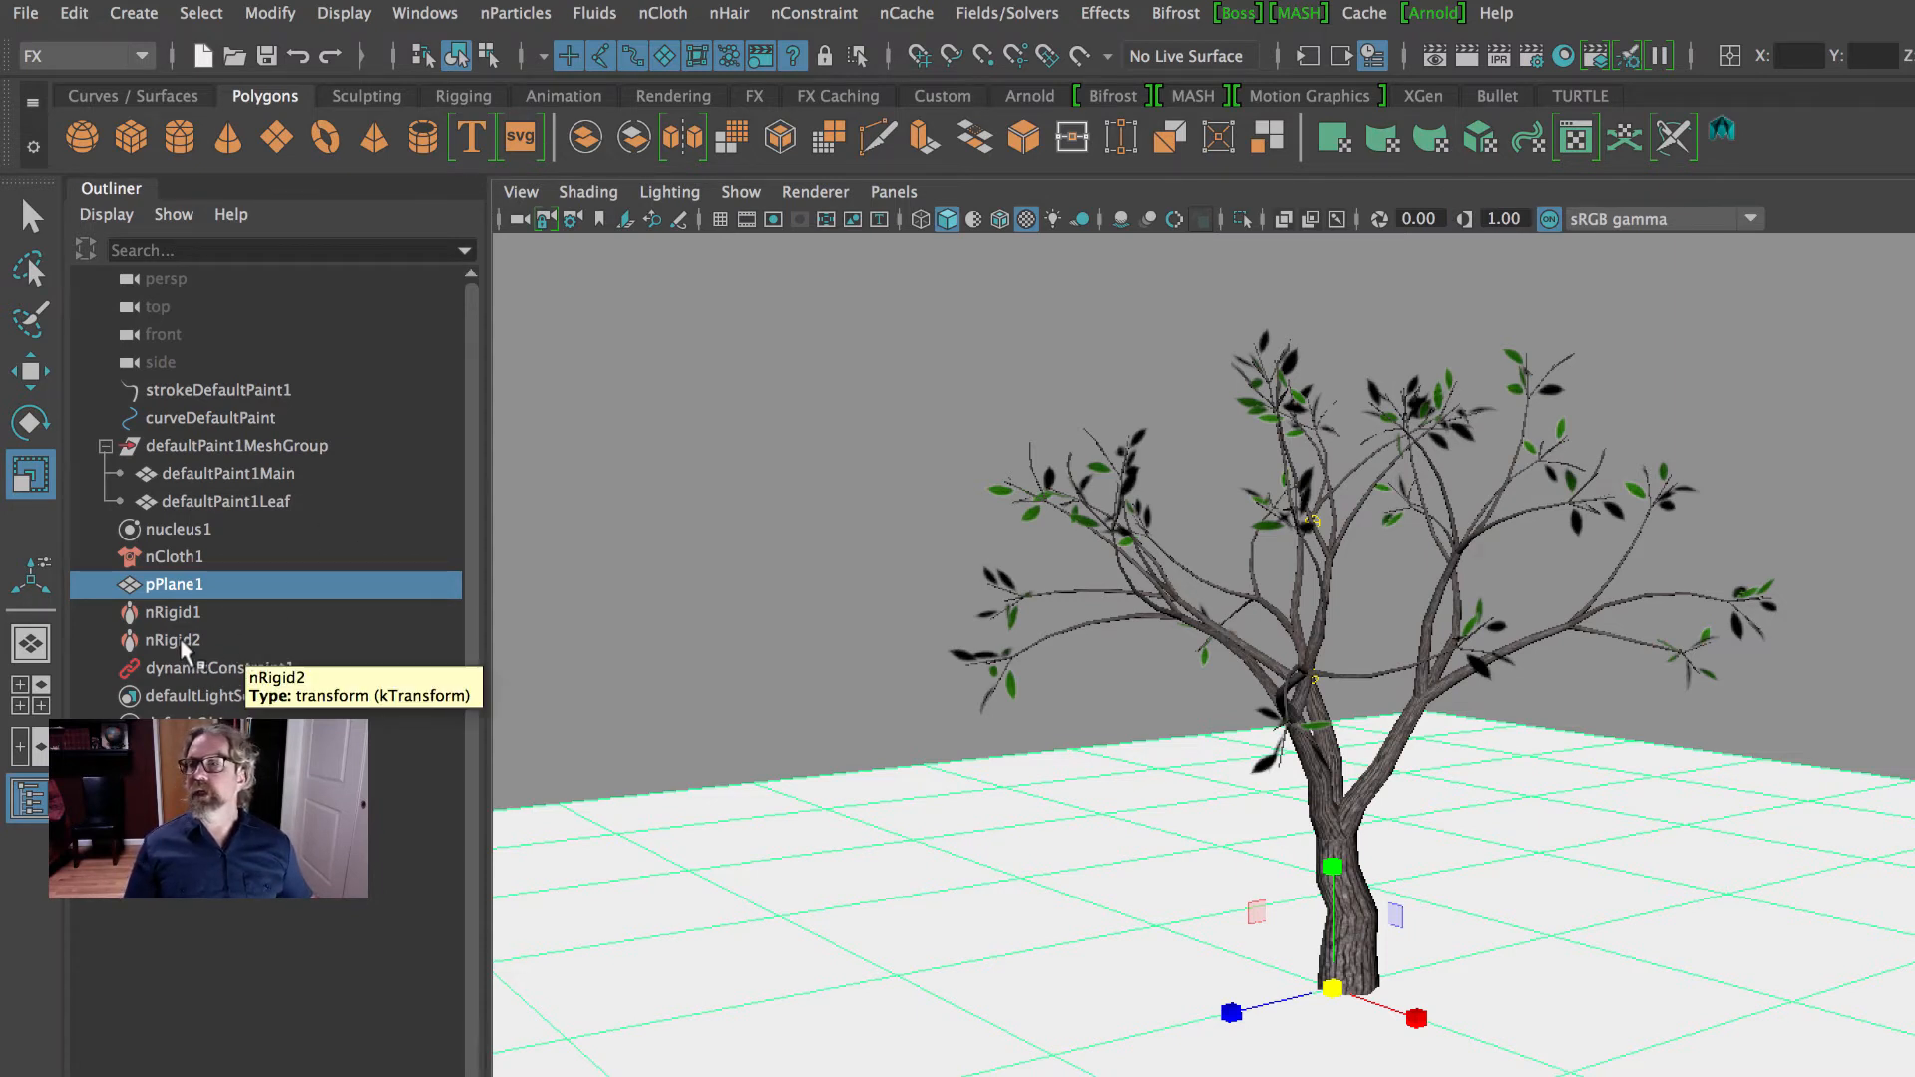
- Select the leaf and branch meshes together and review the available nConstraint commands without applying one
left_click_drag(221, 504, 224, 478)
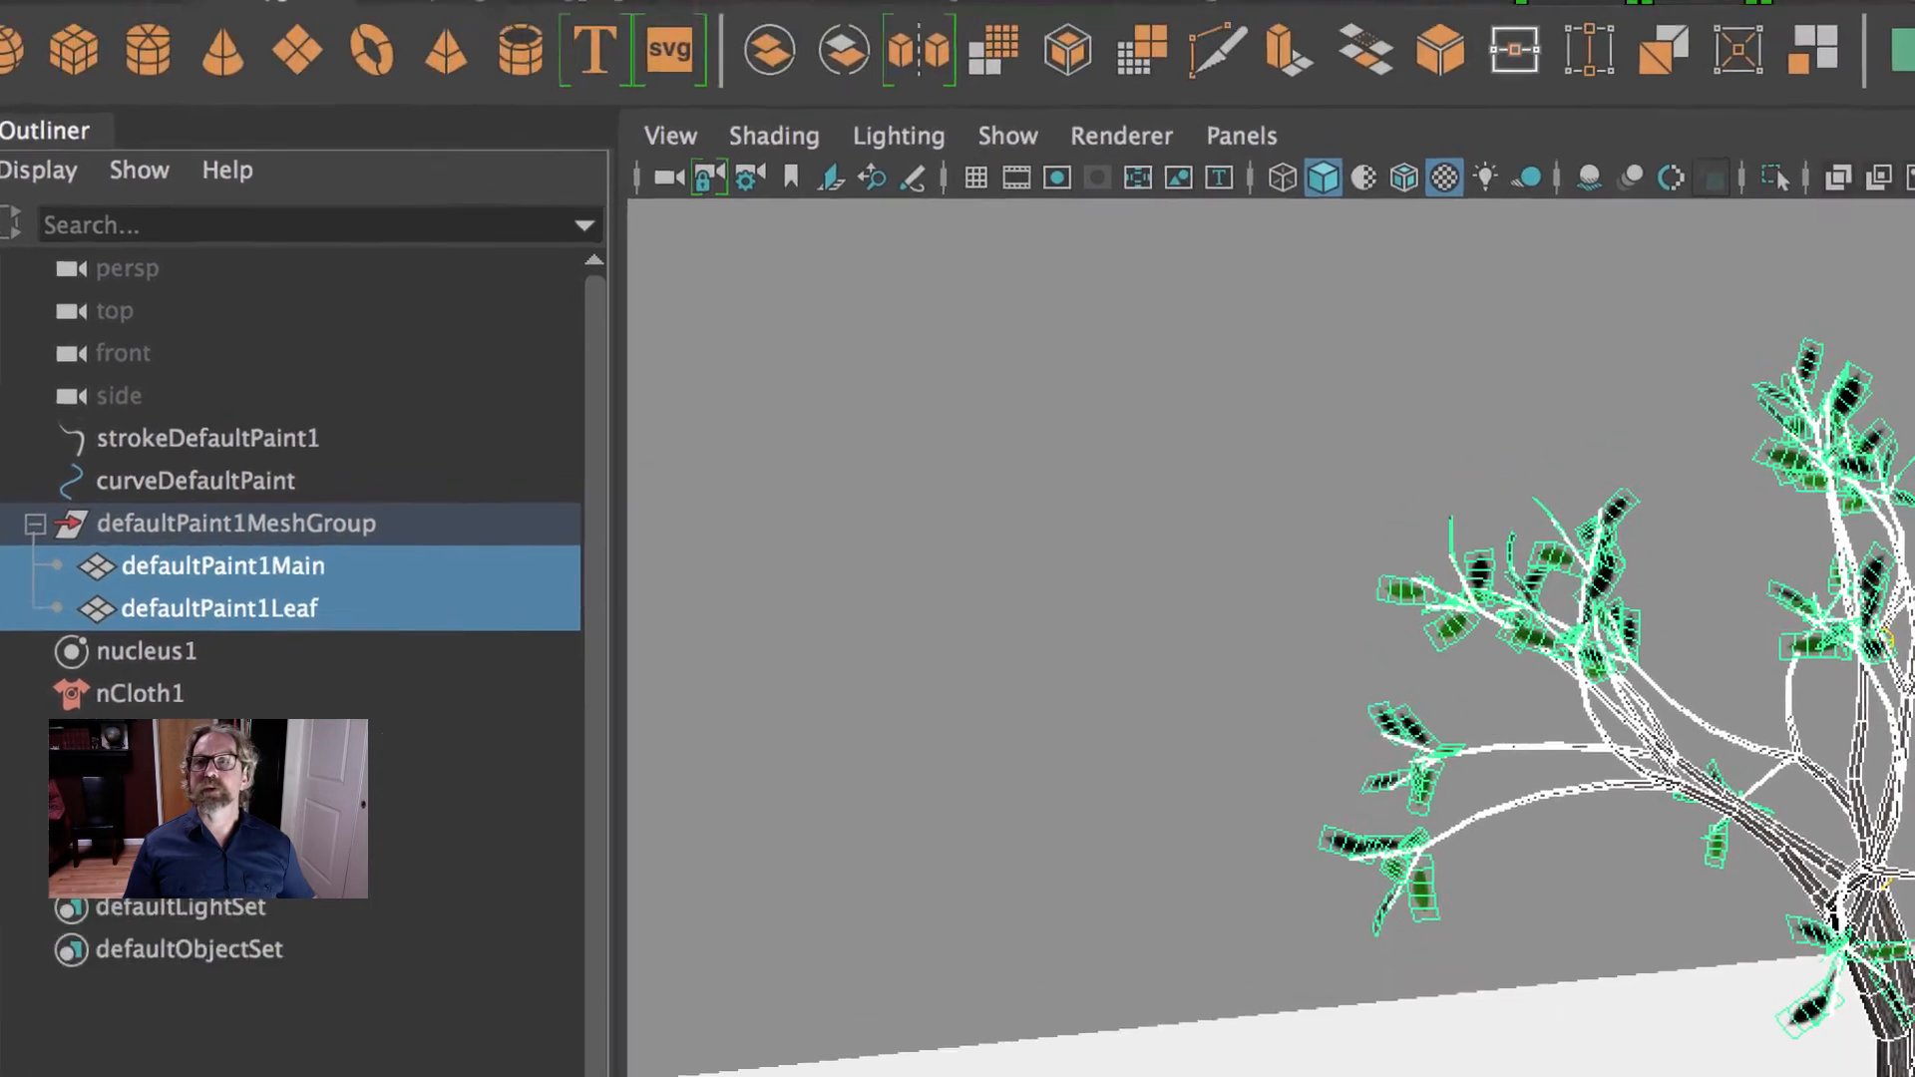
left_click(1003, 20)
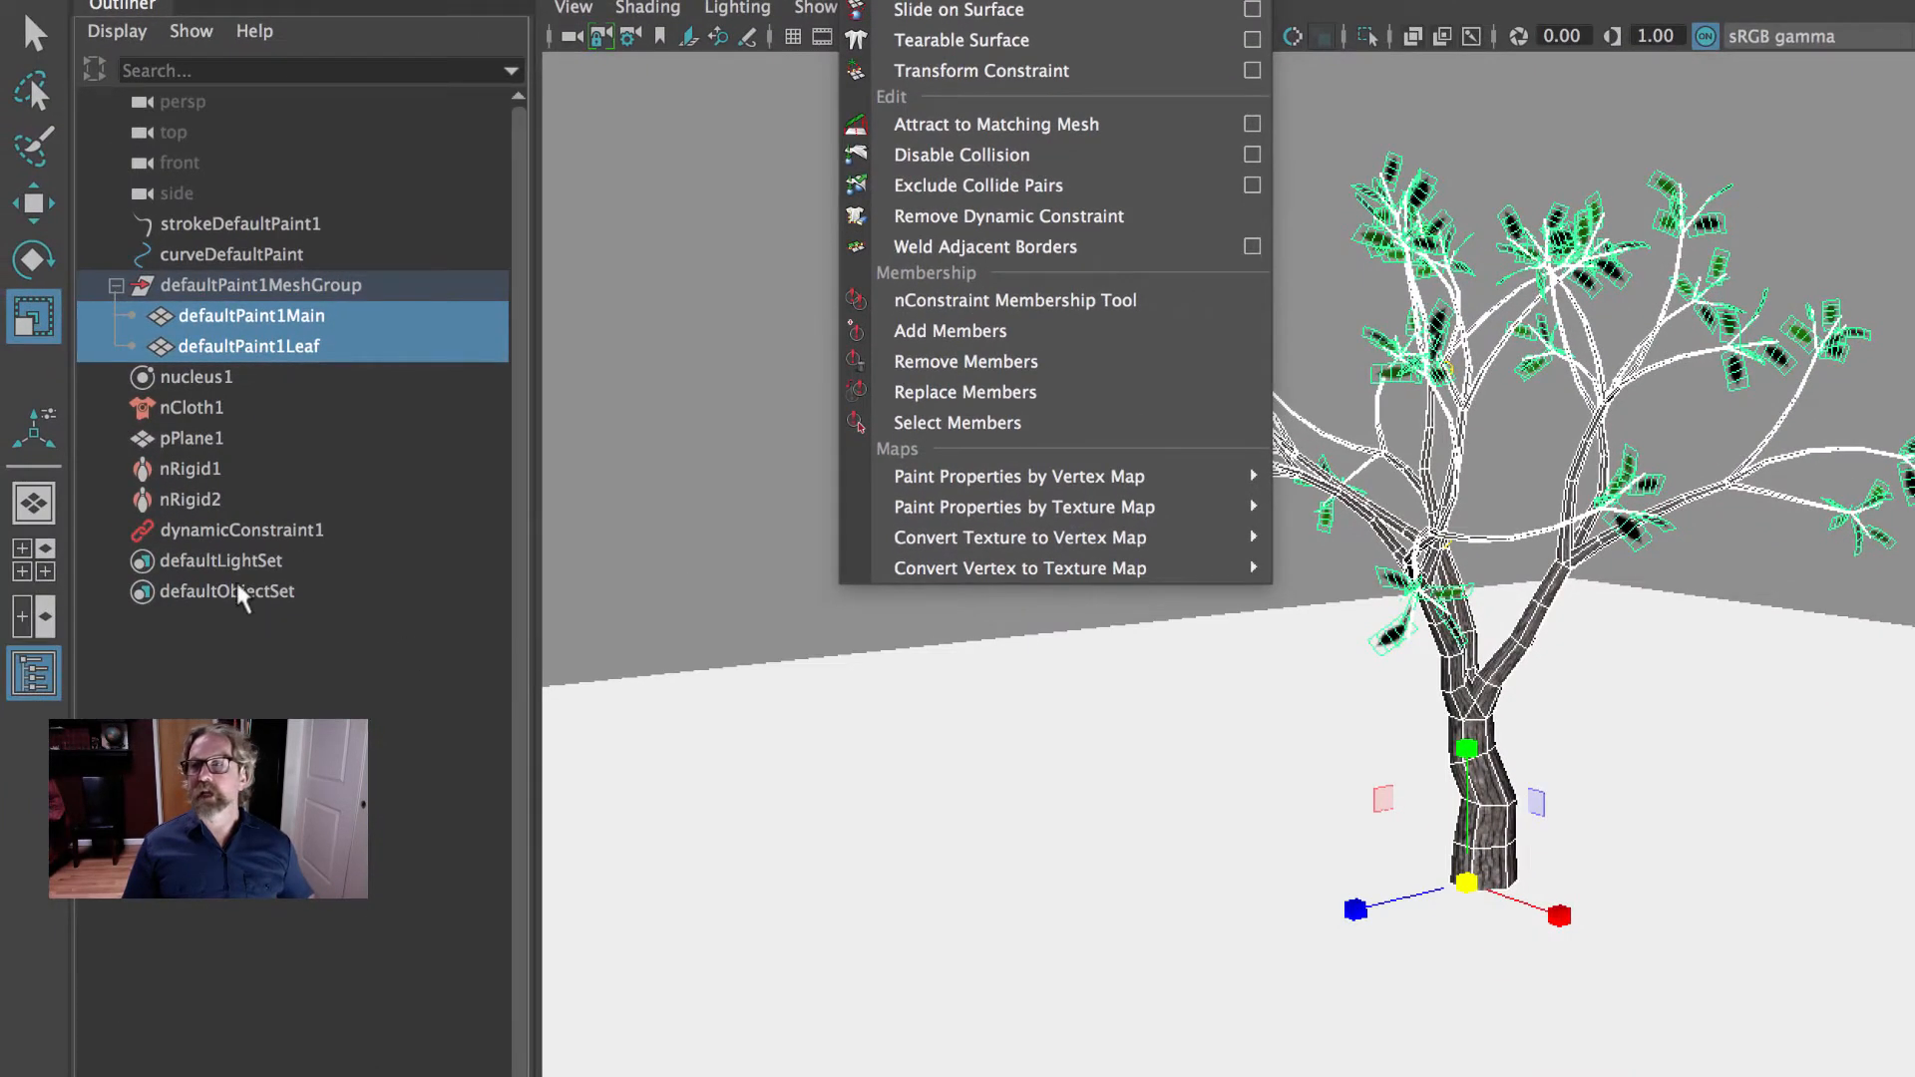
left_click(221, 543)
- Select dynamicConstraint1 and toggle Display Connections on and off to inspect the links between leaves and branches
left_click(212, 529)
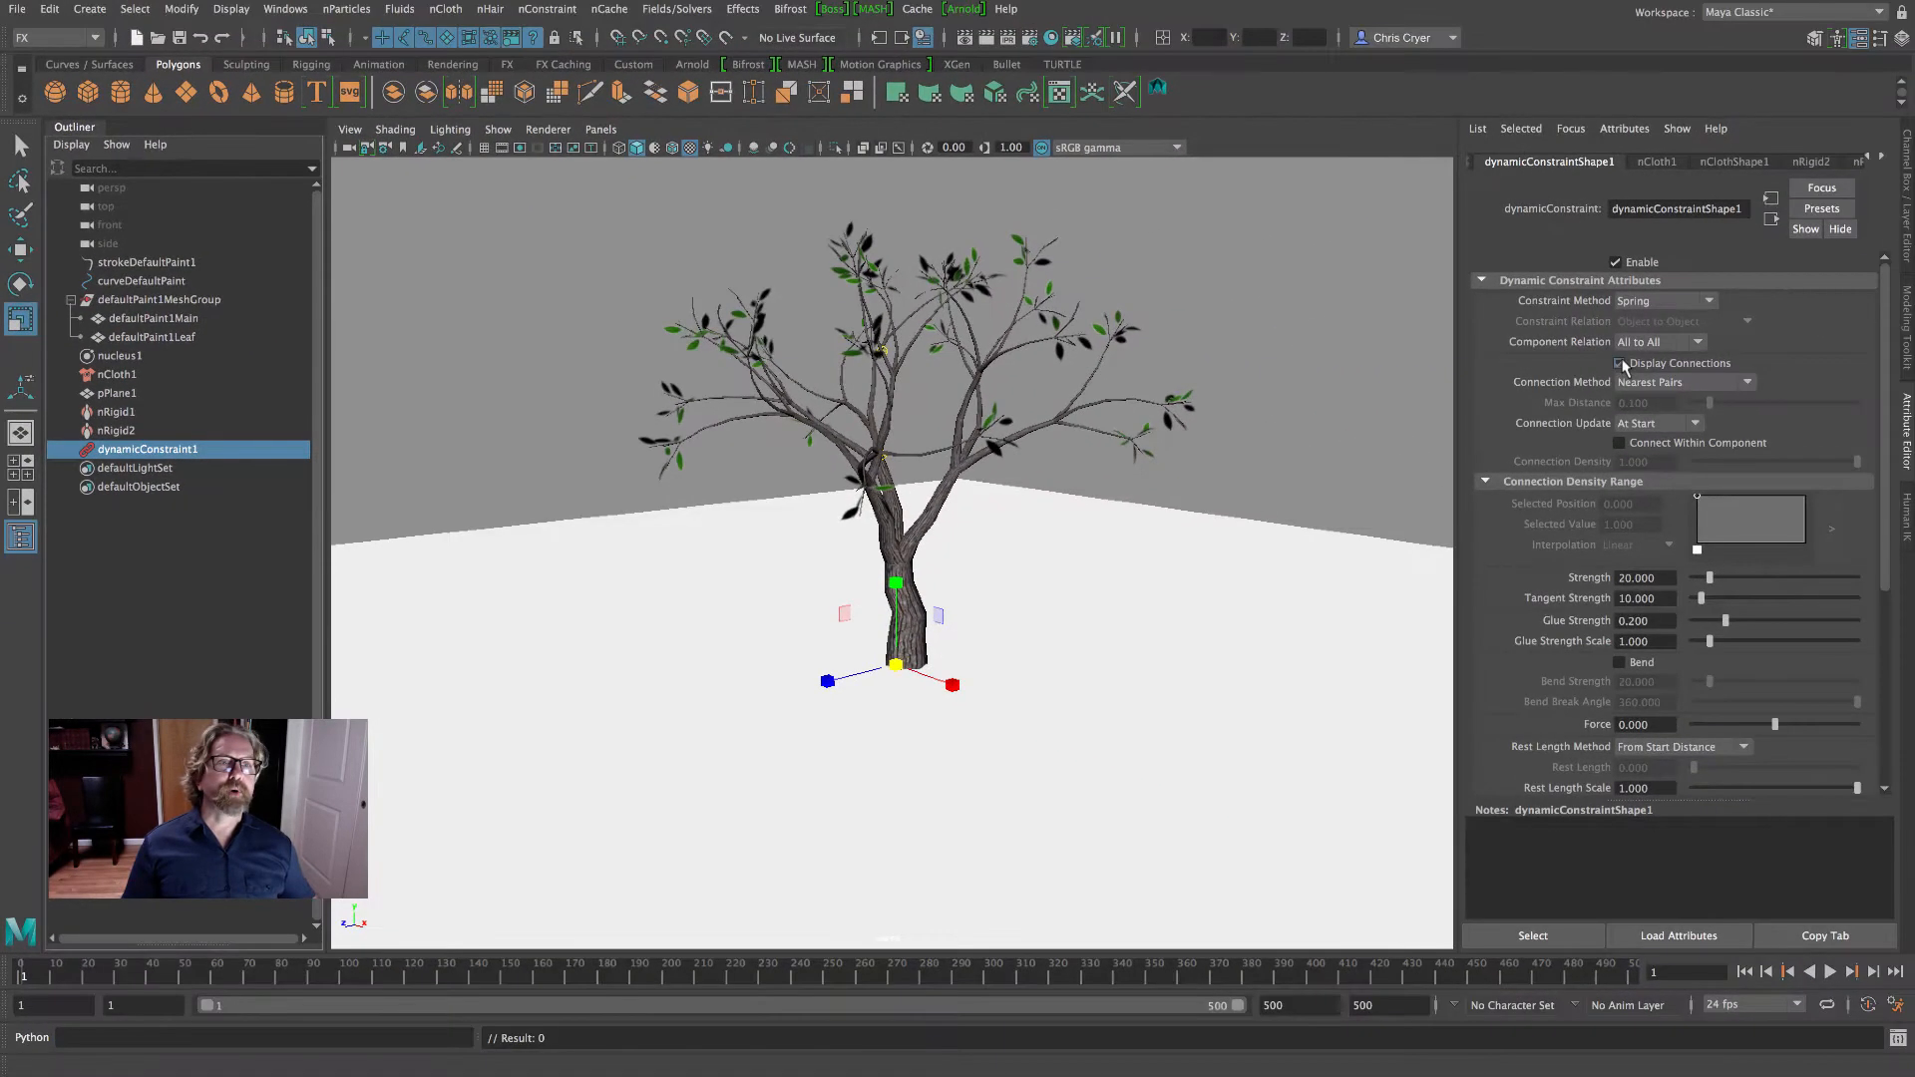
left_click(1618, 363)
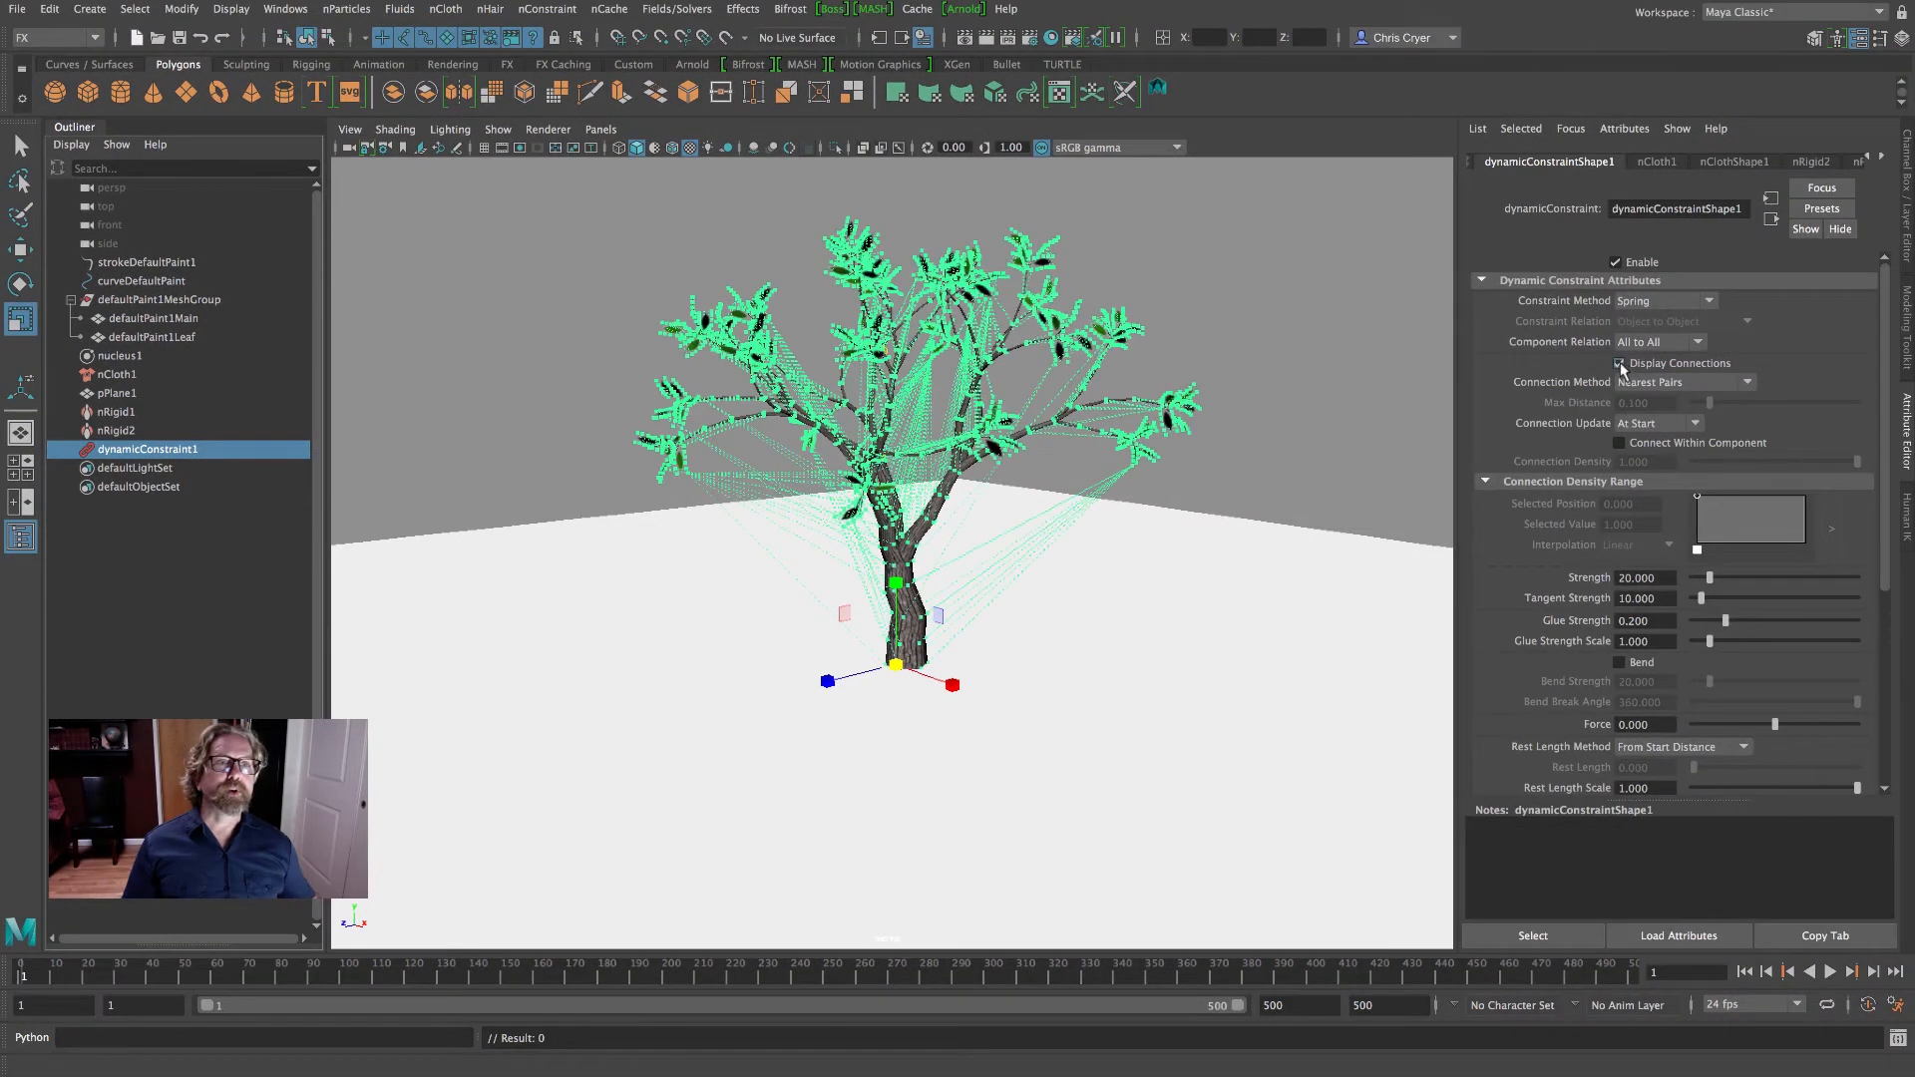
left_click(1619, 363)
left_click(1619, 363)
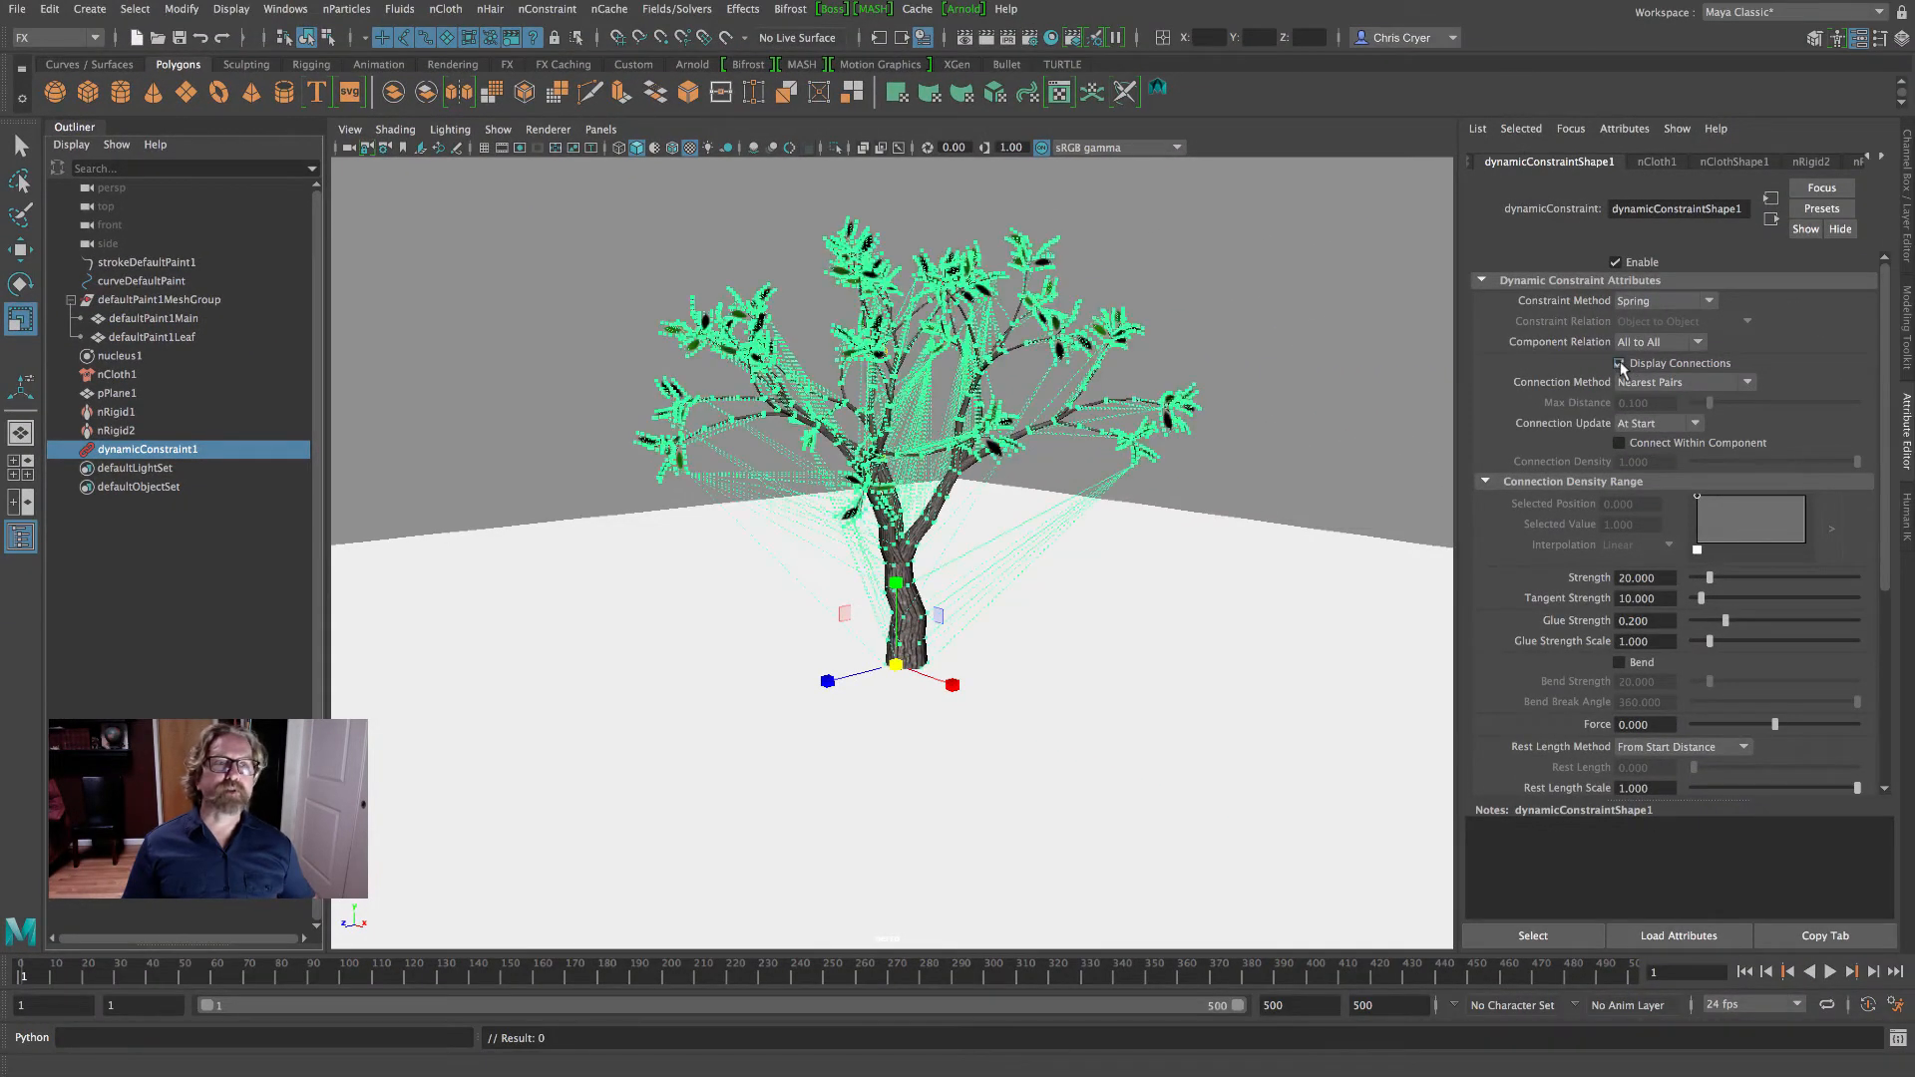
left_click(1618, 363)
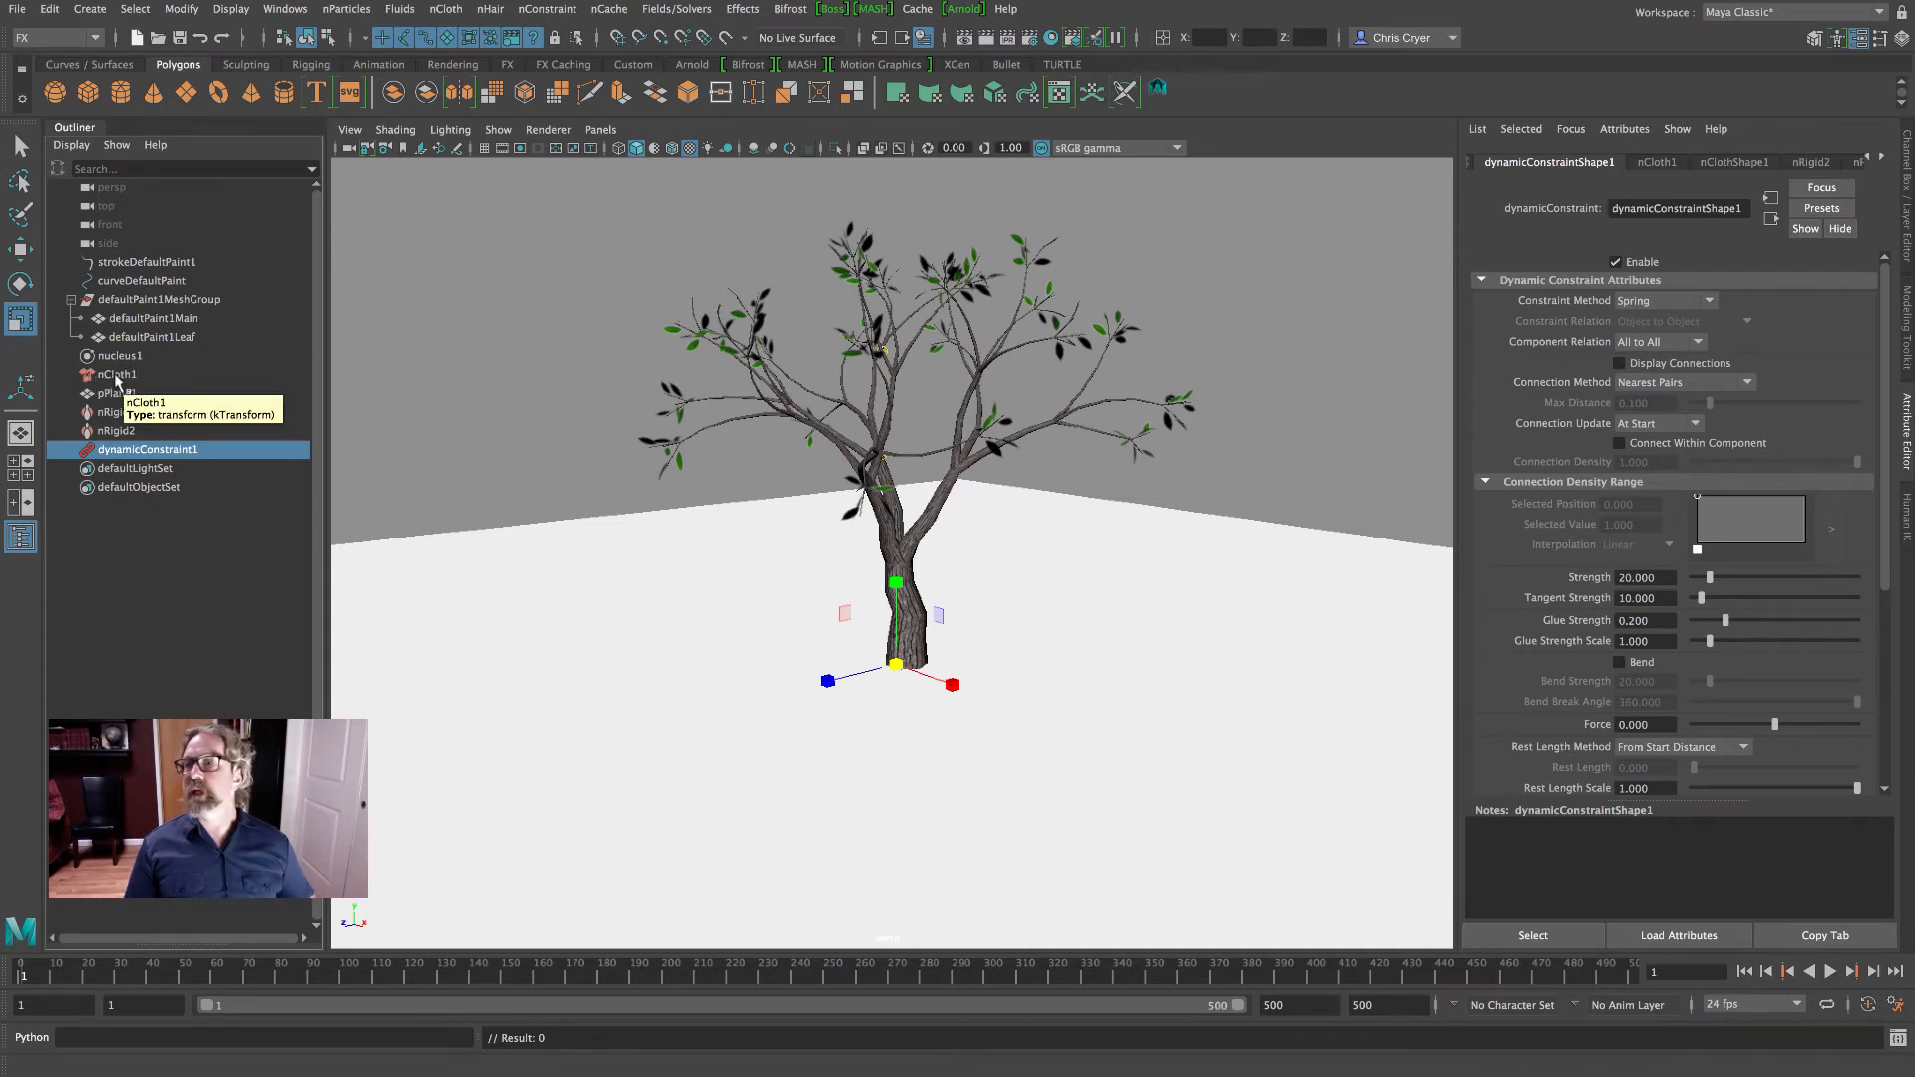
- Review nCloth1's collision settings, clear the selection, and play the simulation
left_click(117, 376)
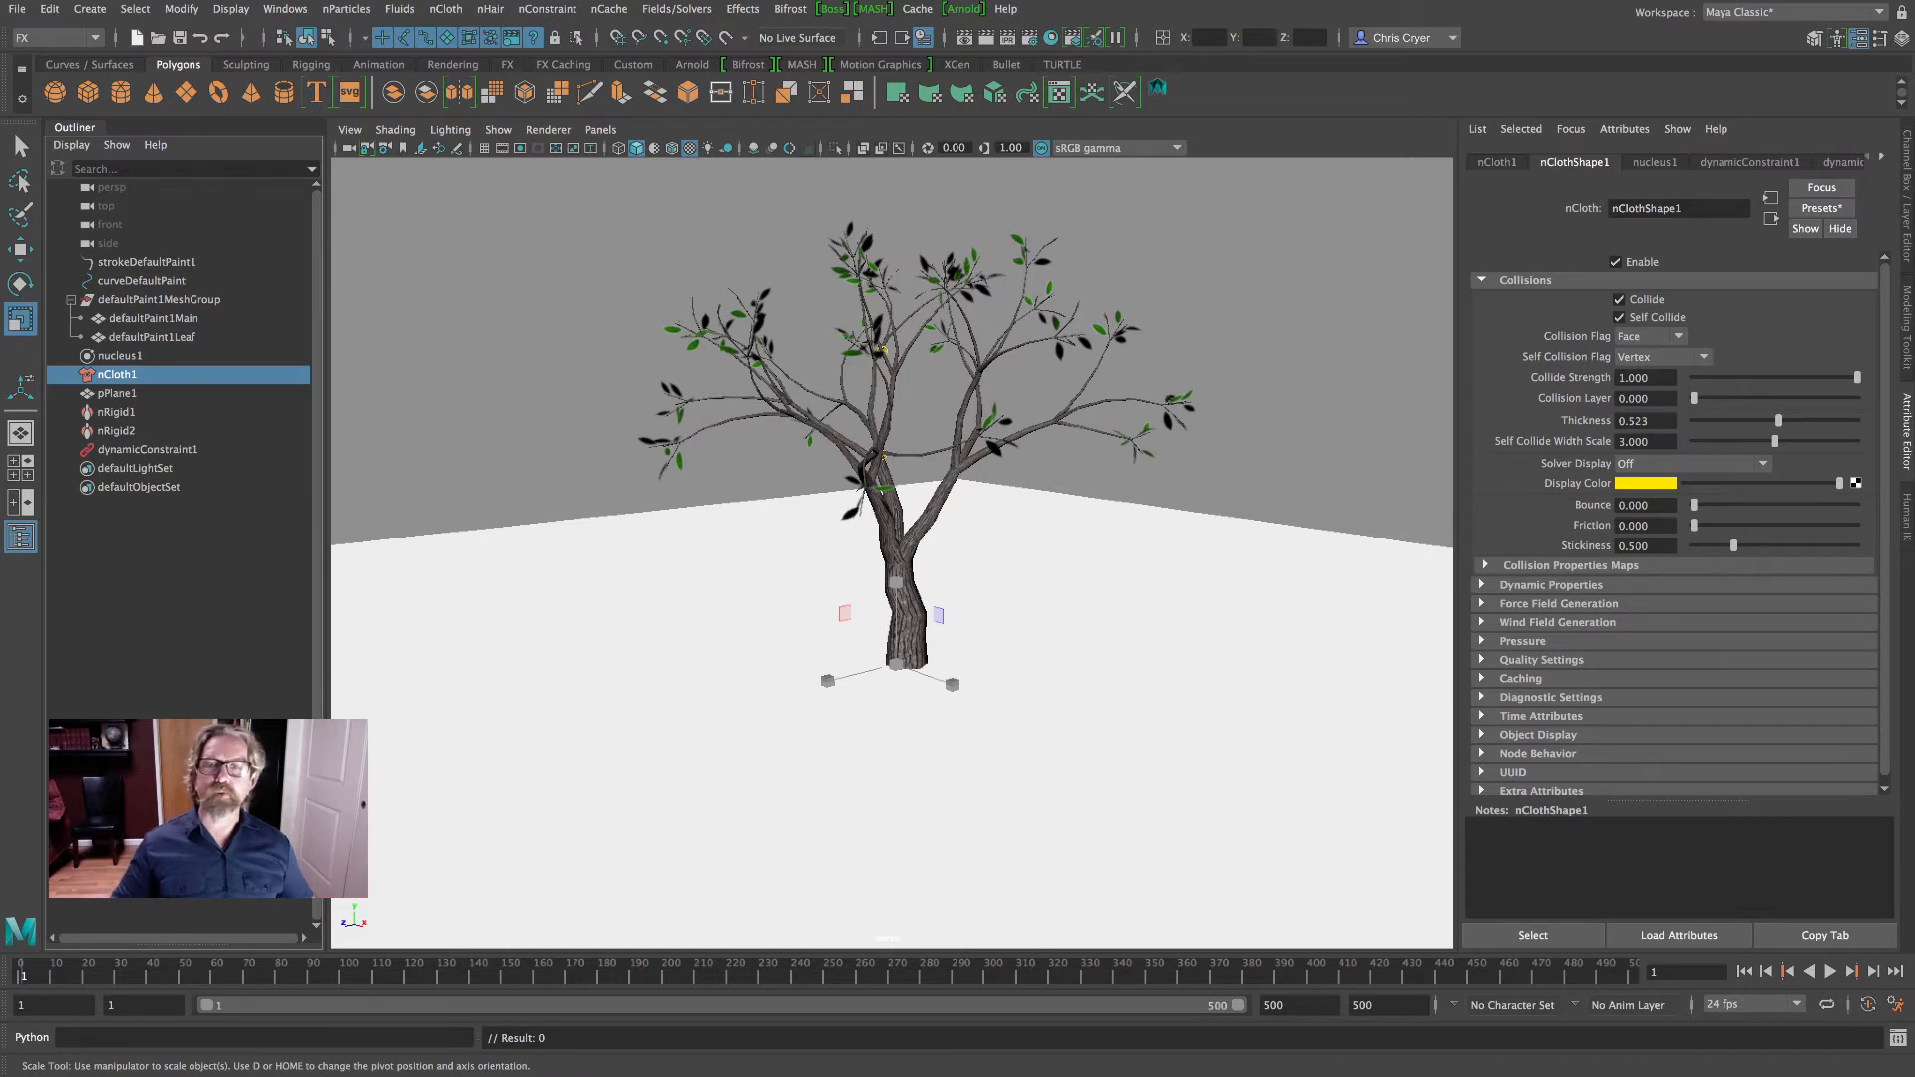
left_click(1318, 439)
left_click(1828, 971)
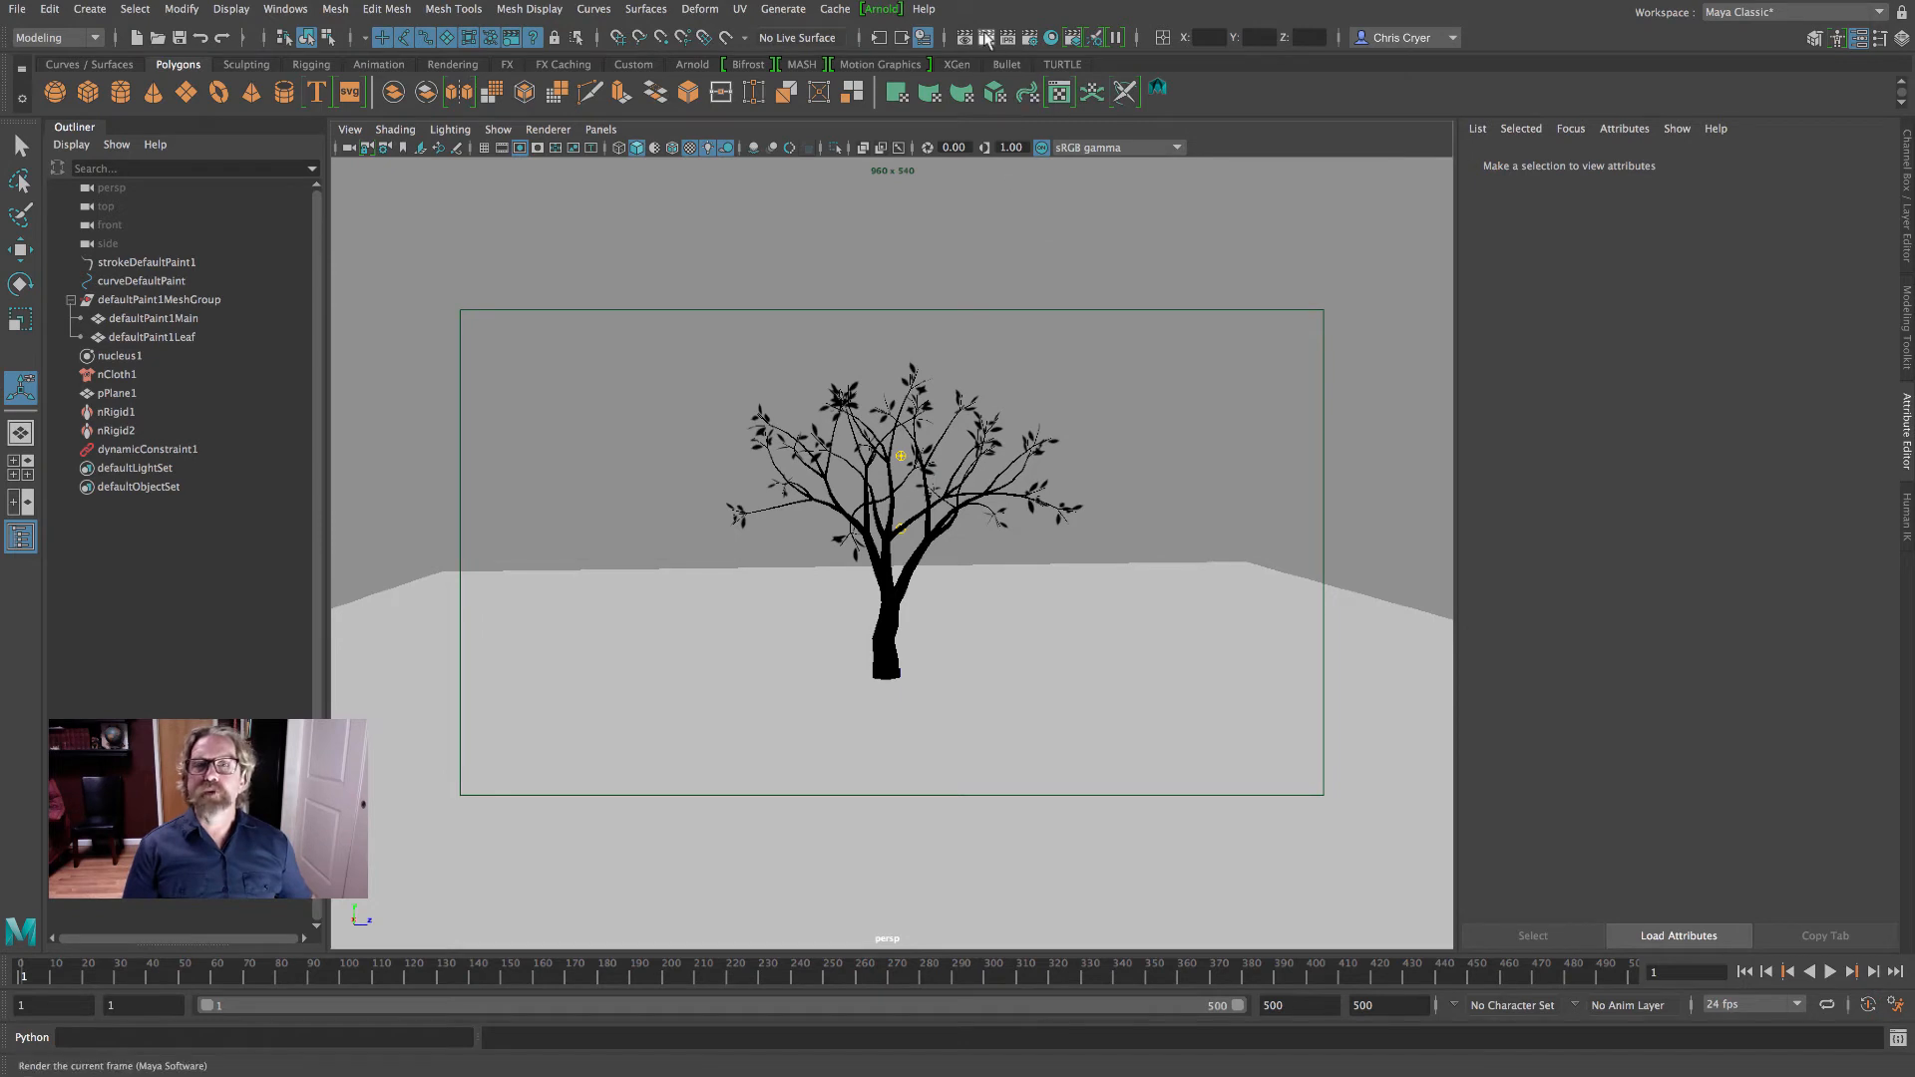
- Render the current frame of the tree with Maya Software and close the render window
left_click(986, 37)
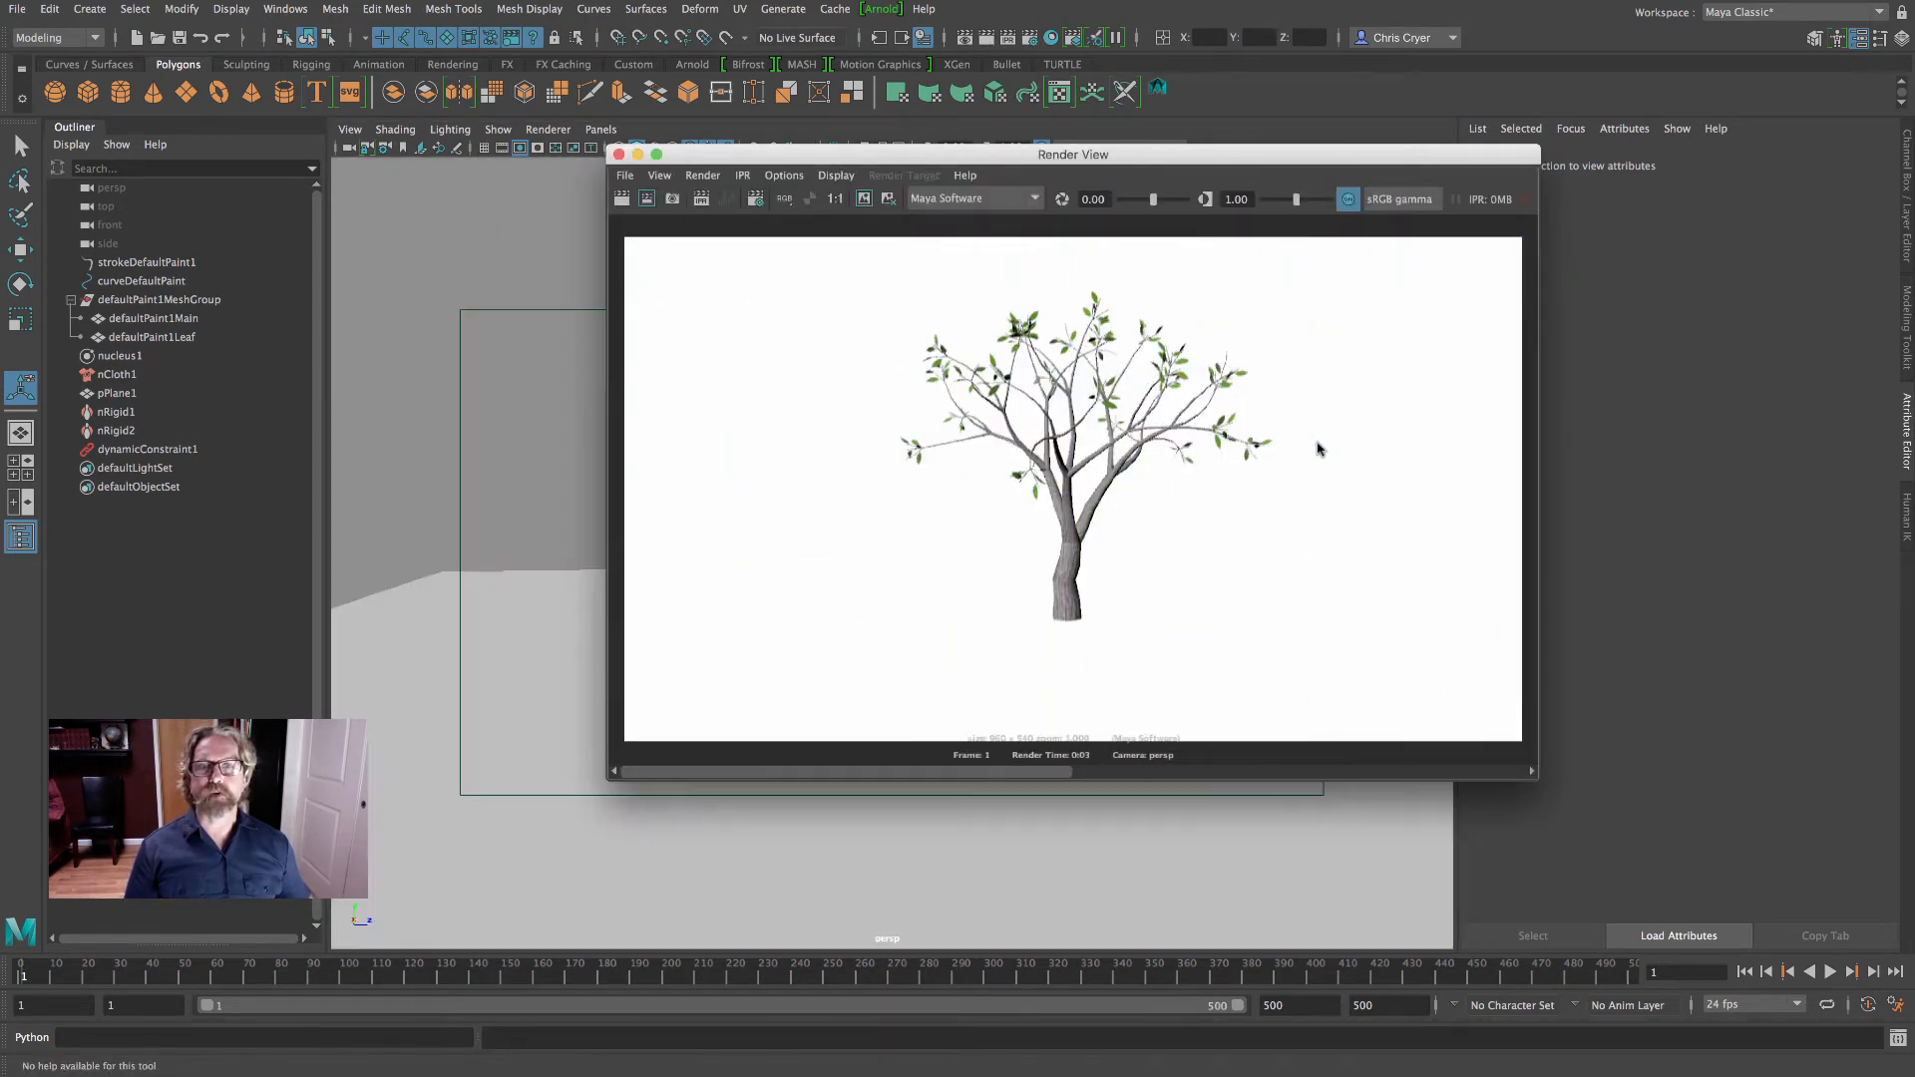
left_click(618, 154)
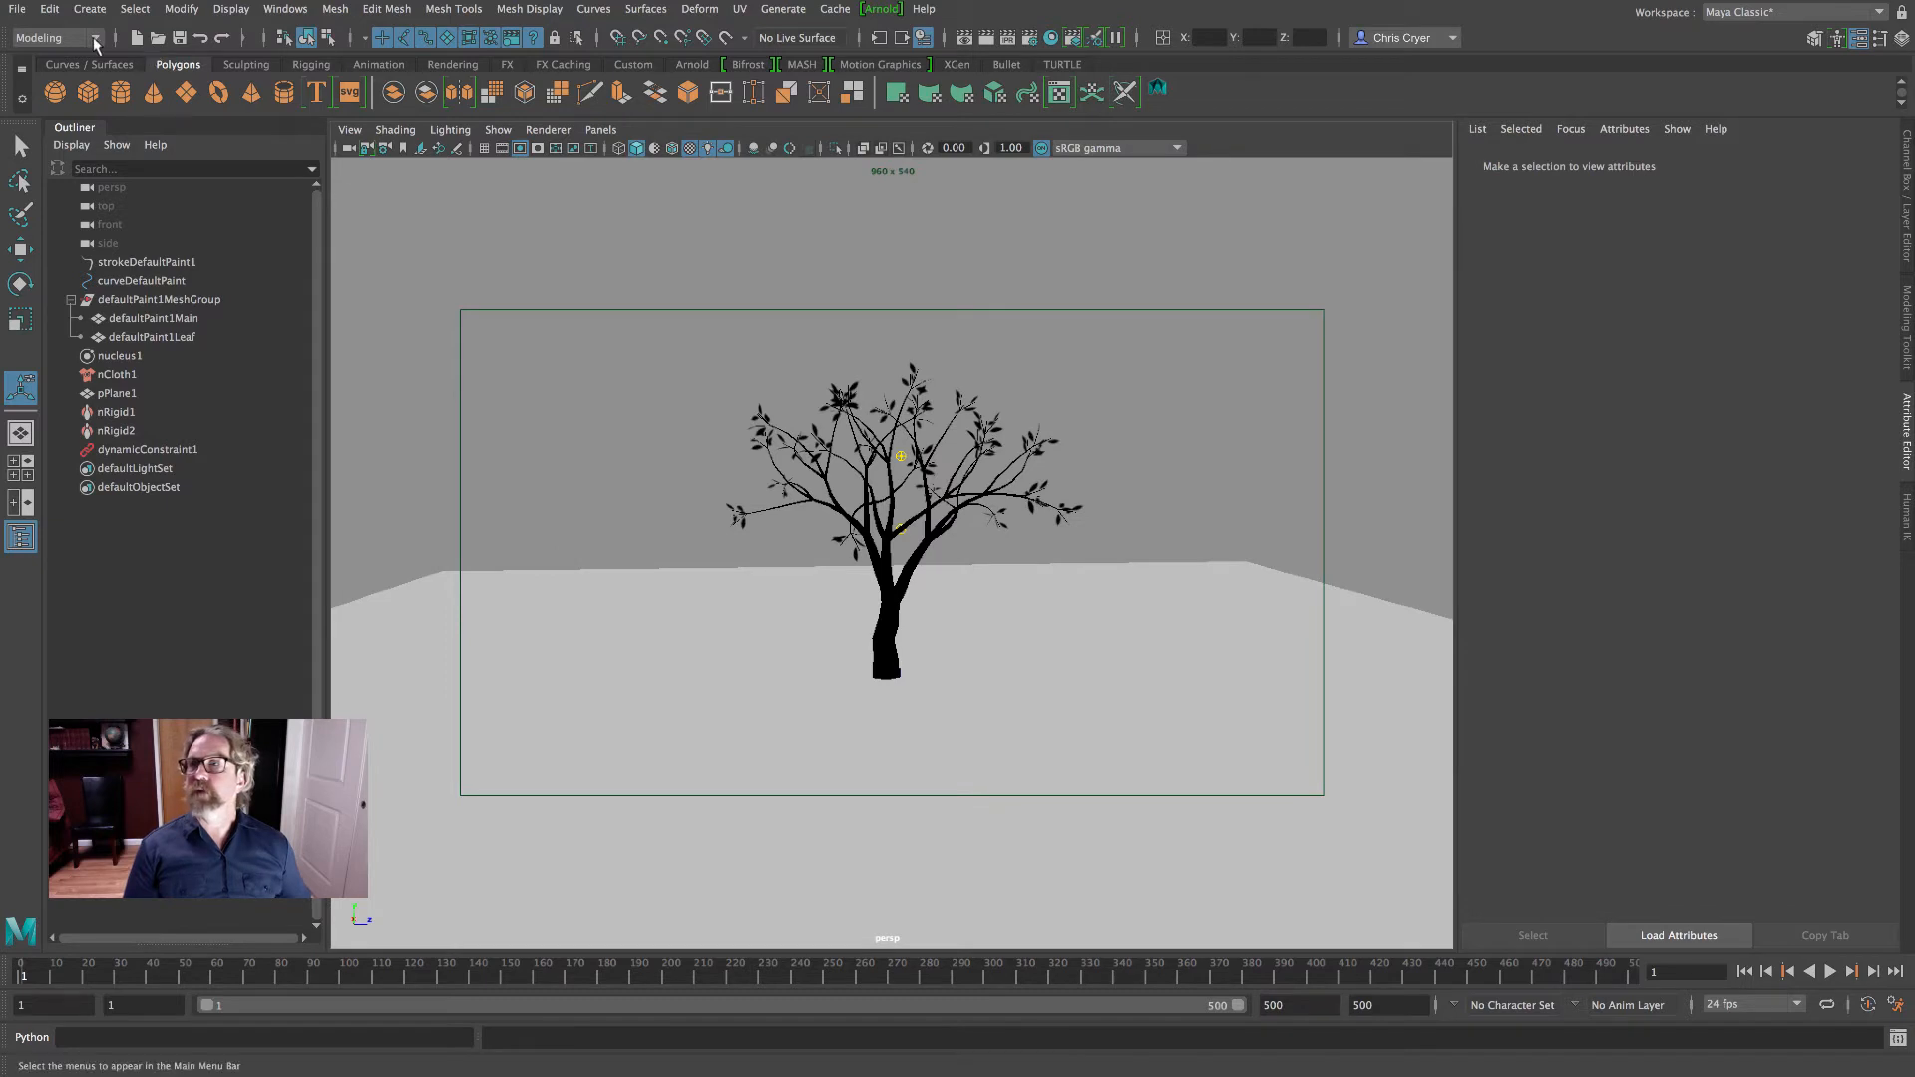
- Create a directional light and adjust its direction with the light manipulator near the tree's base
left_click(90, 9)
mouse_move(128, 113)
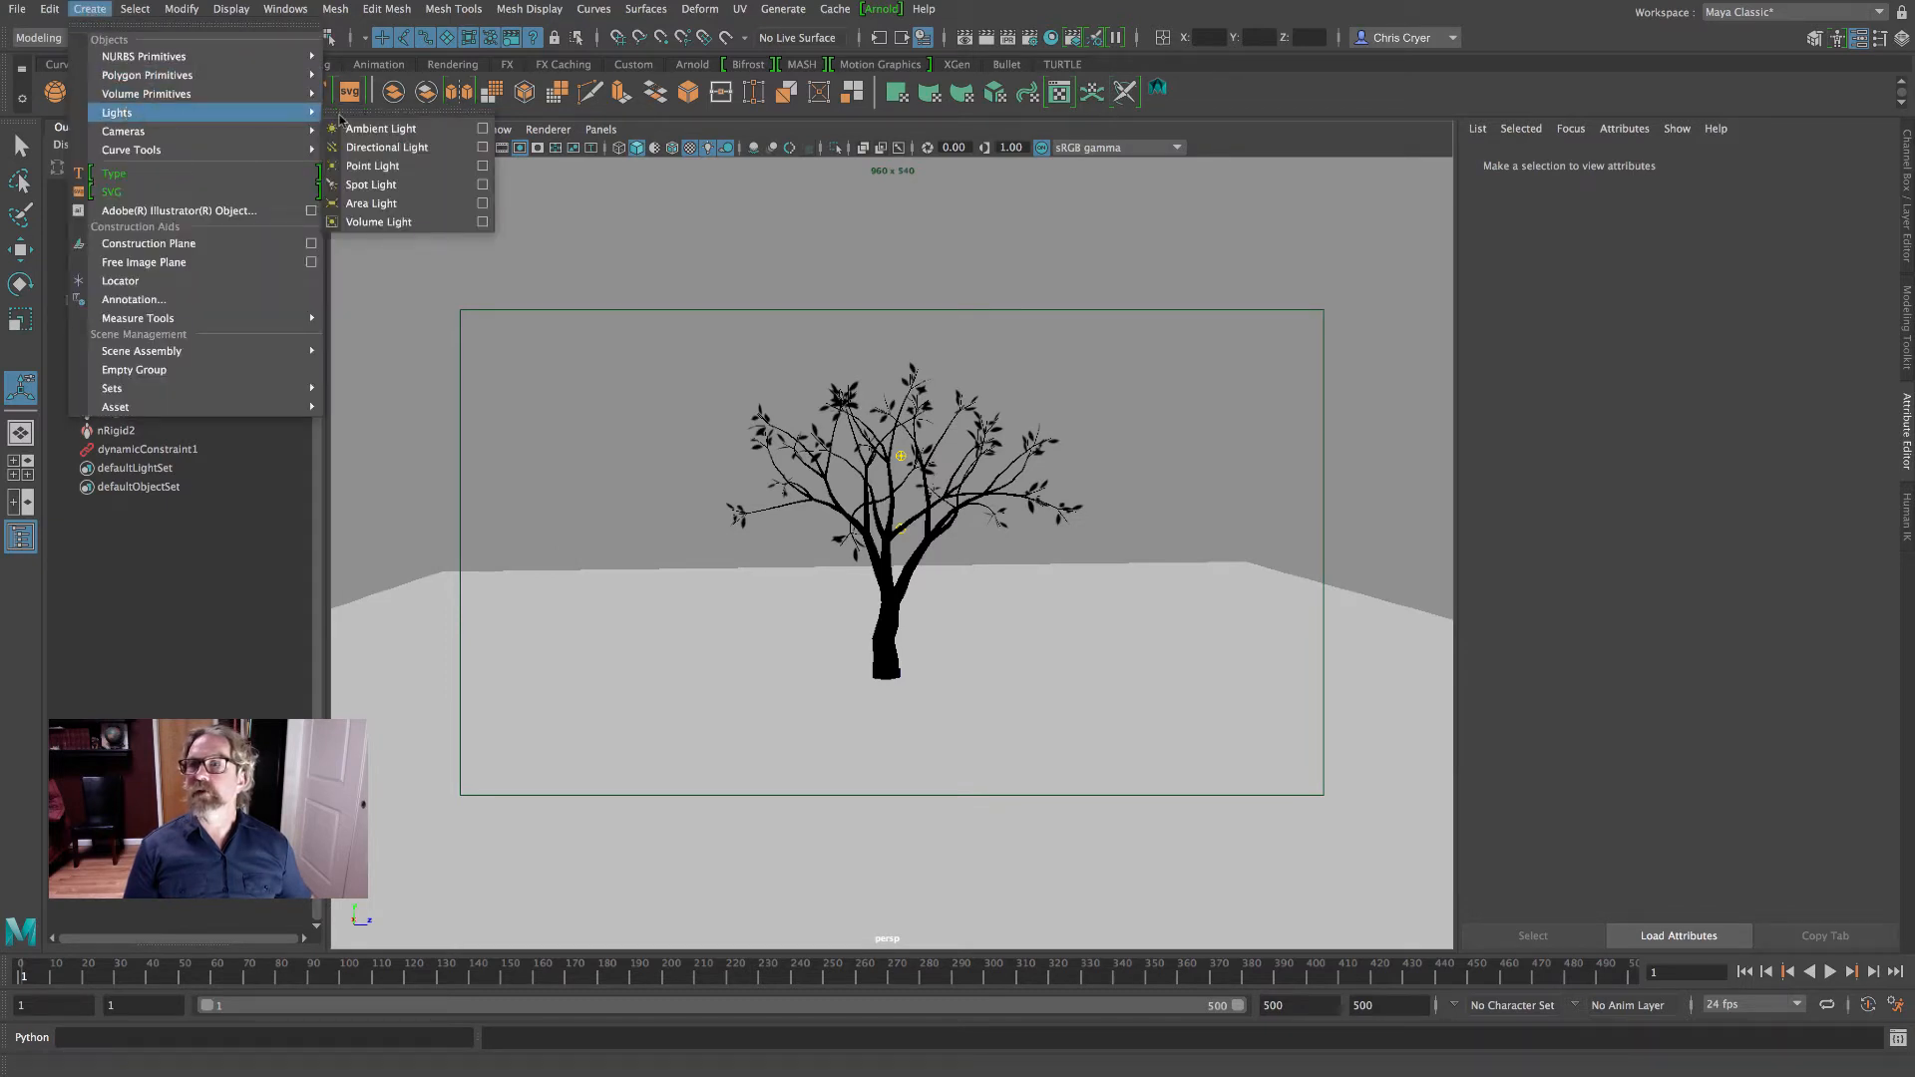
left_click(424, 148)
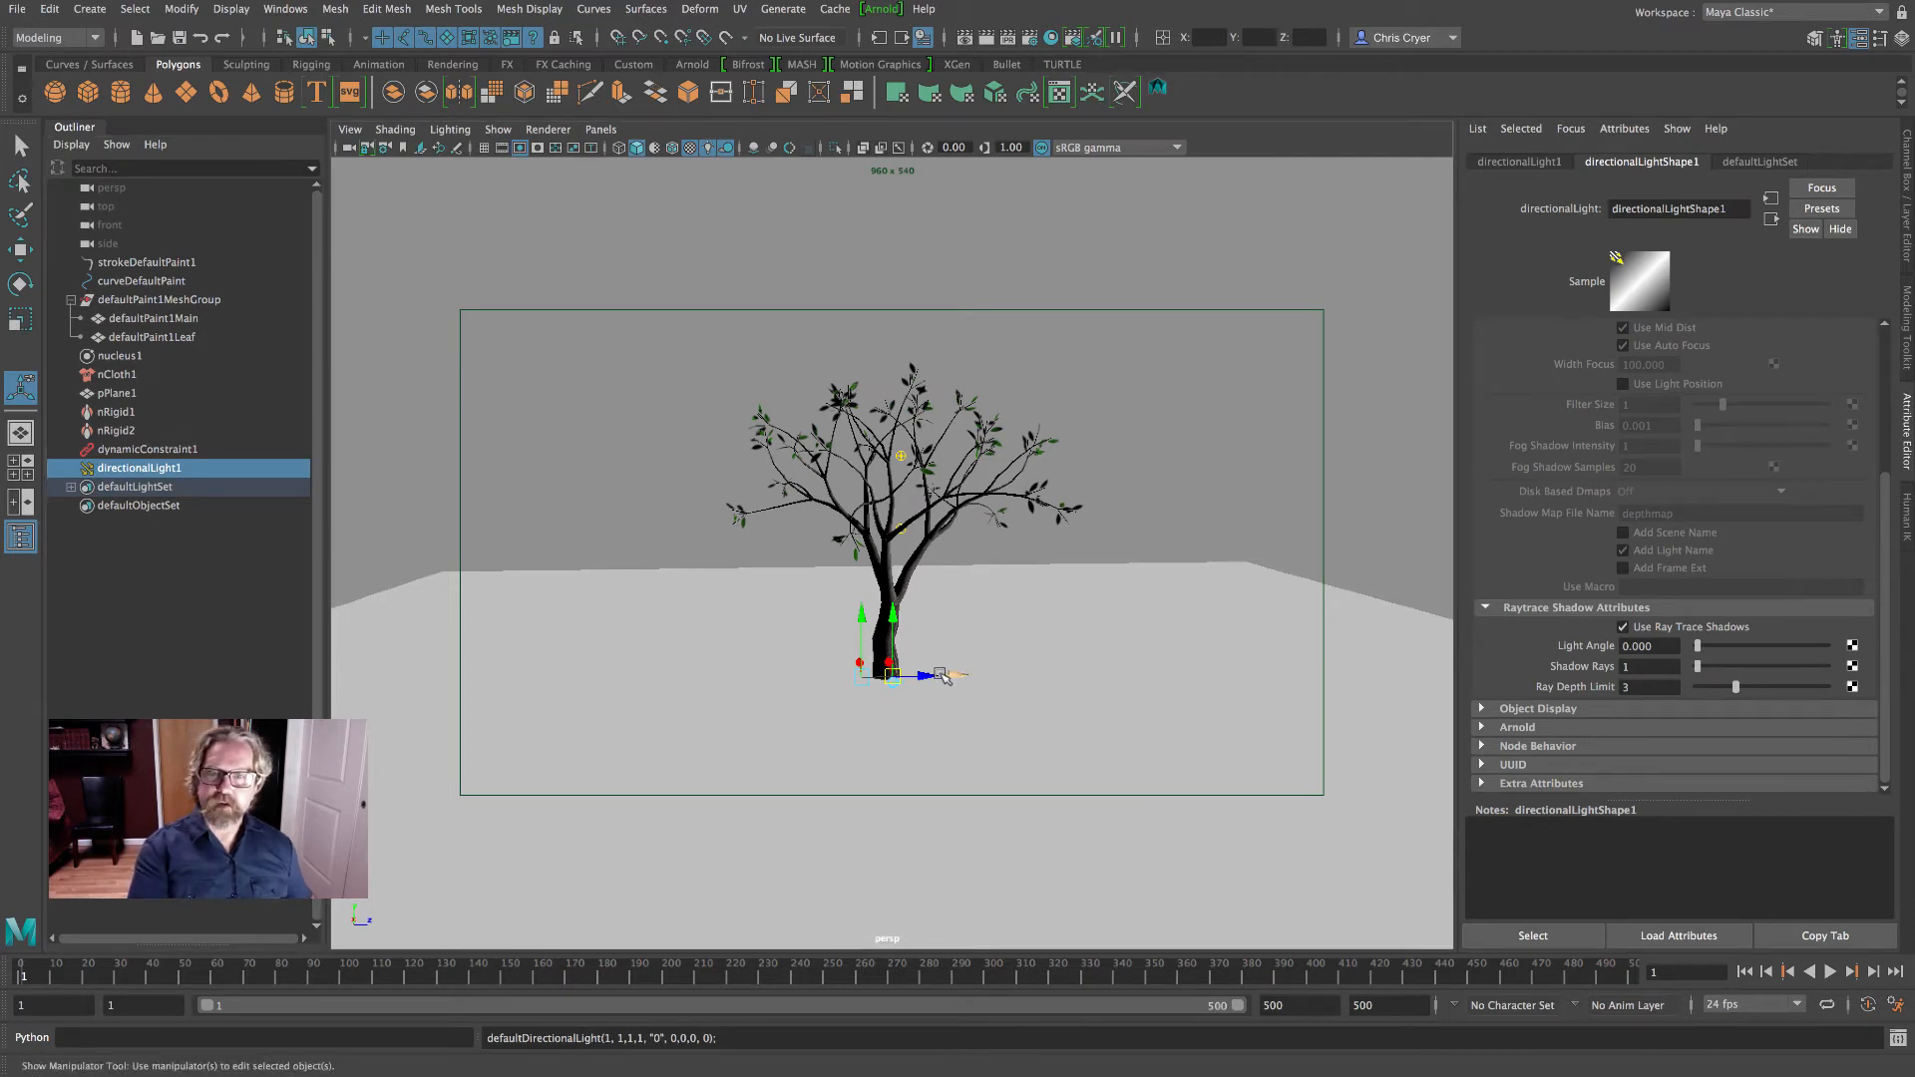
left_click_drag(955, 675, 1131, 471)
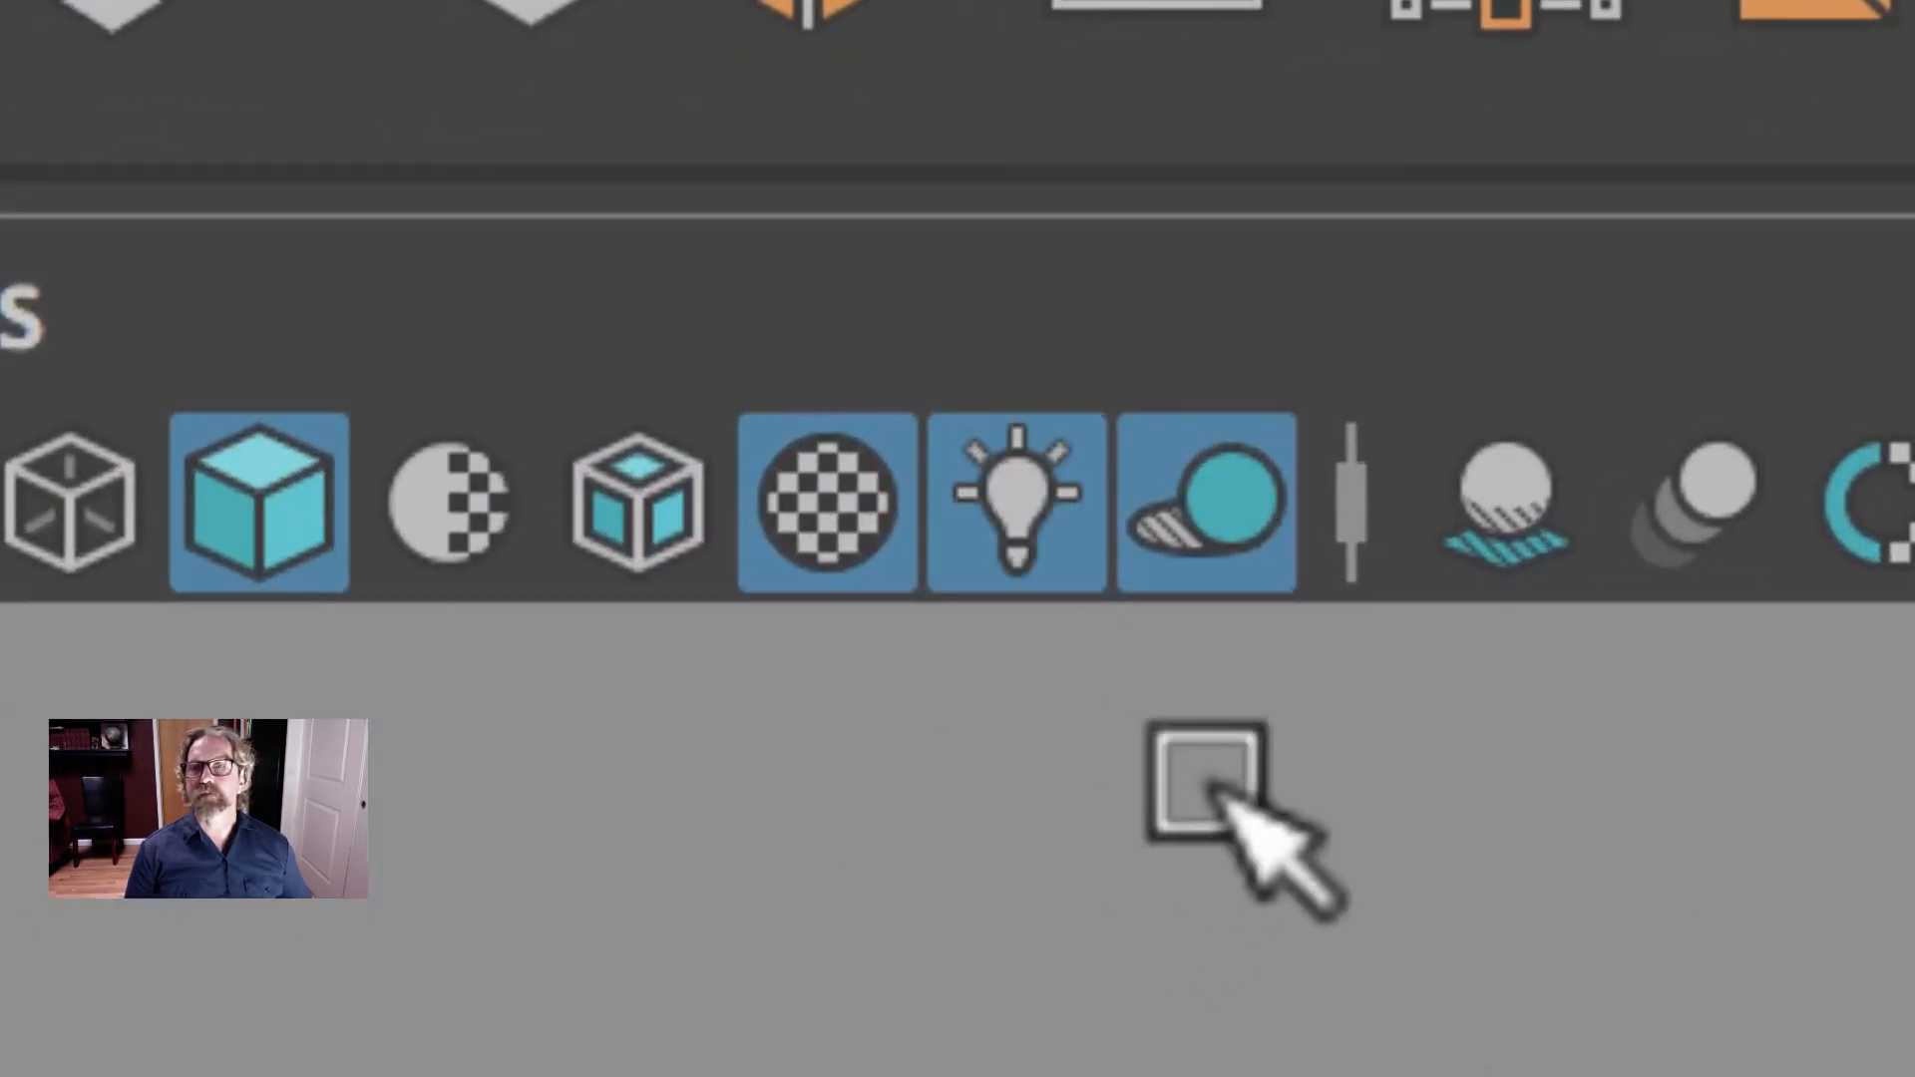
- Turn the viewport's scene lighting and shadow display off and back on
left_click(1177, 519)
left_click(1090, 505)
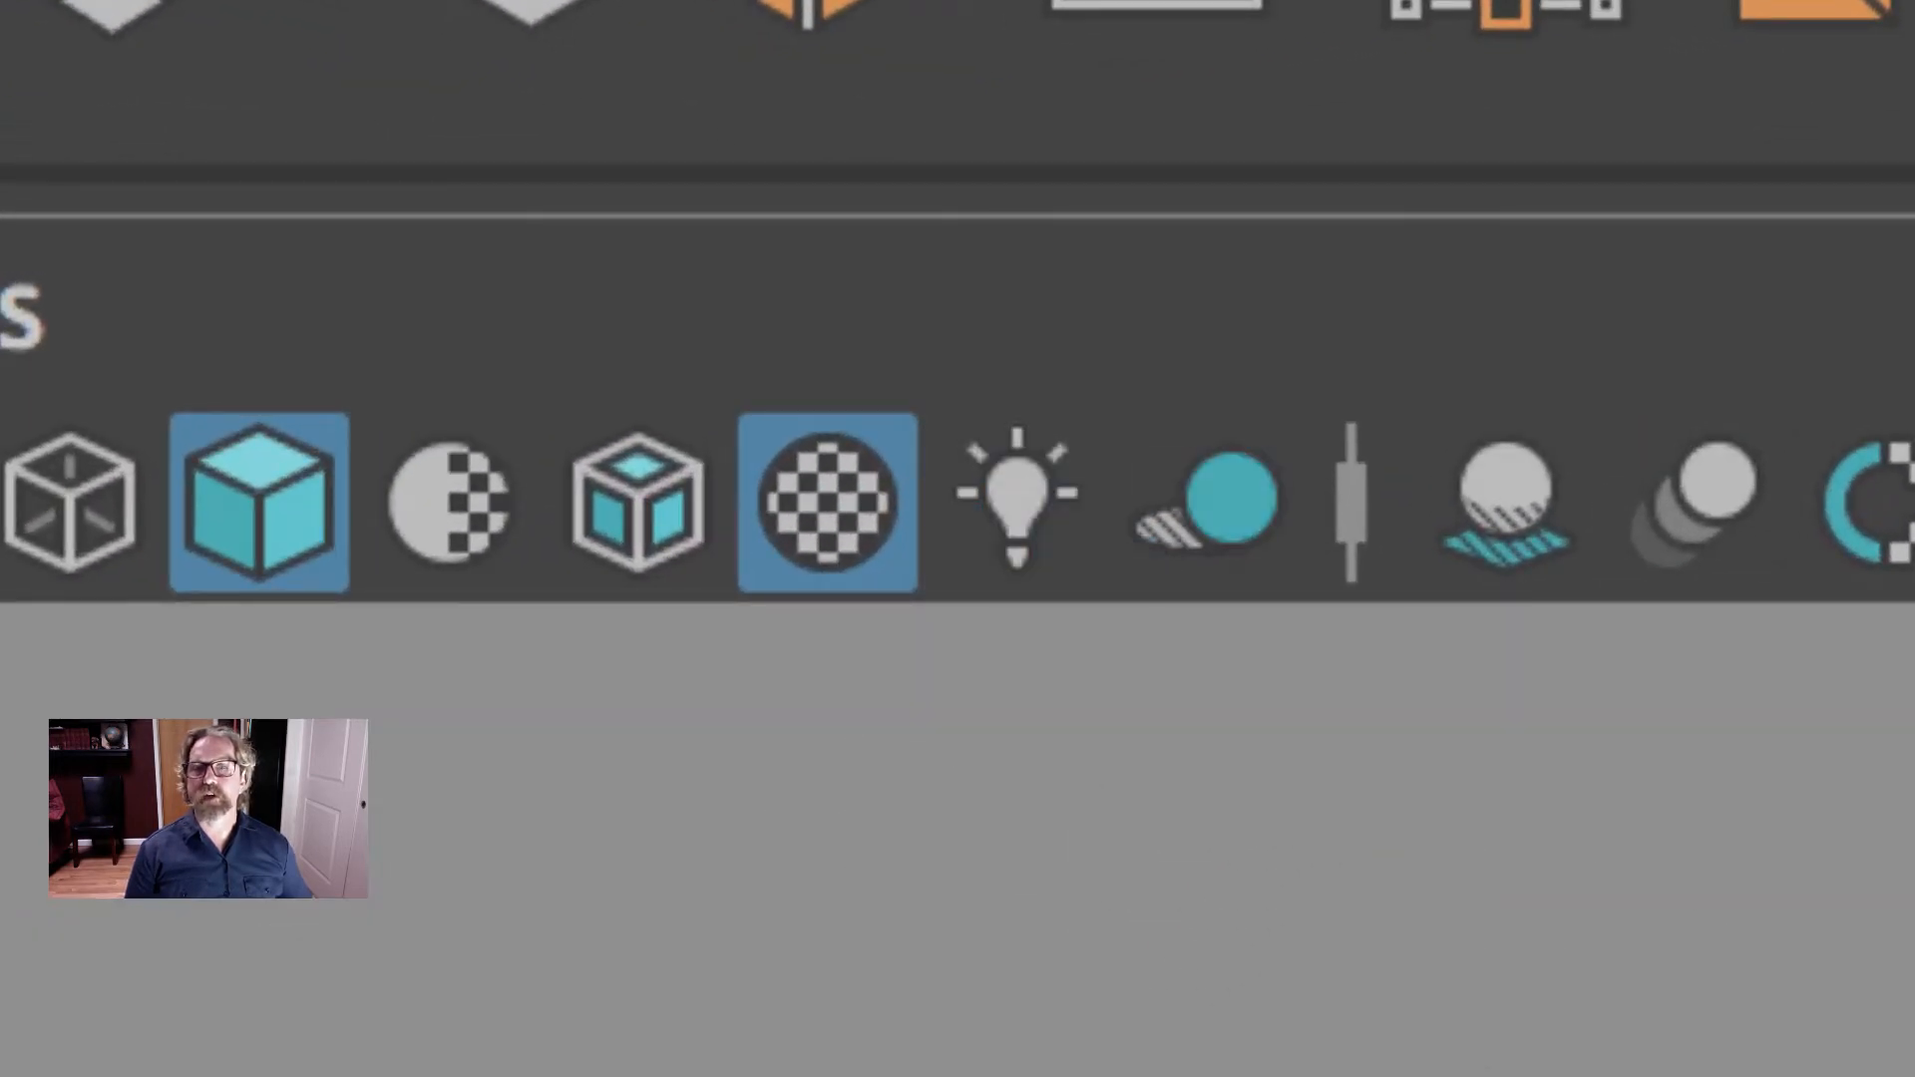
left_click(1009, 513)
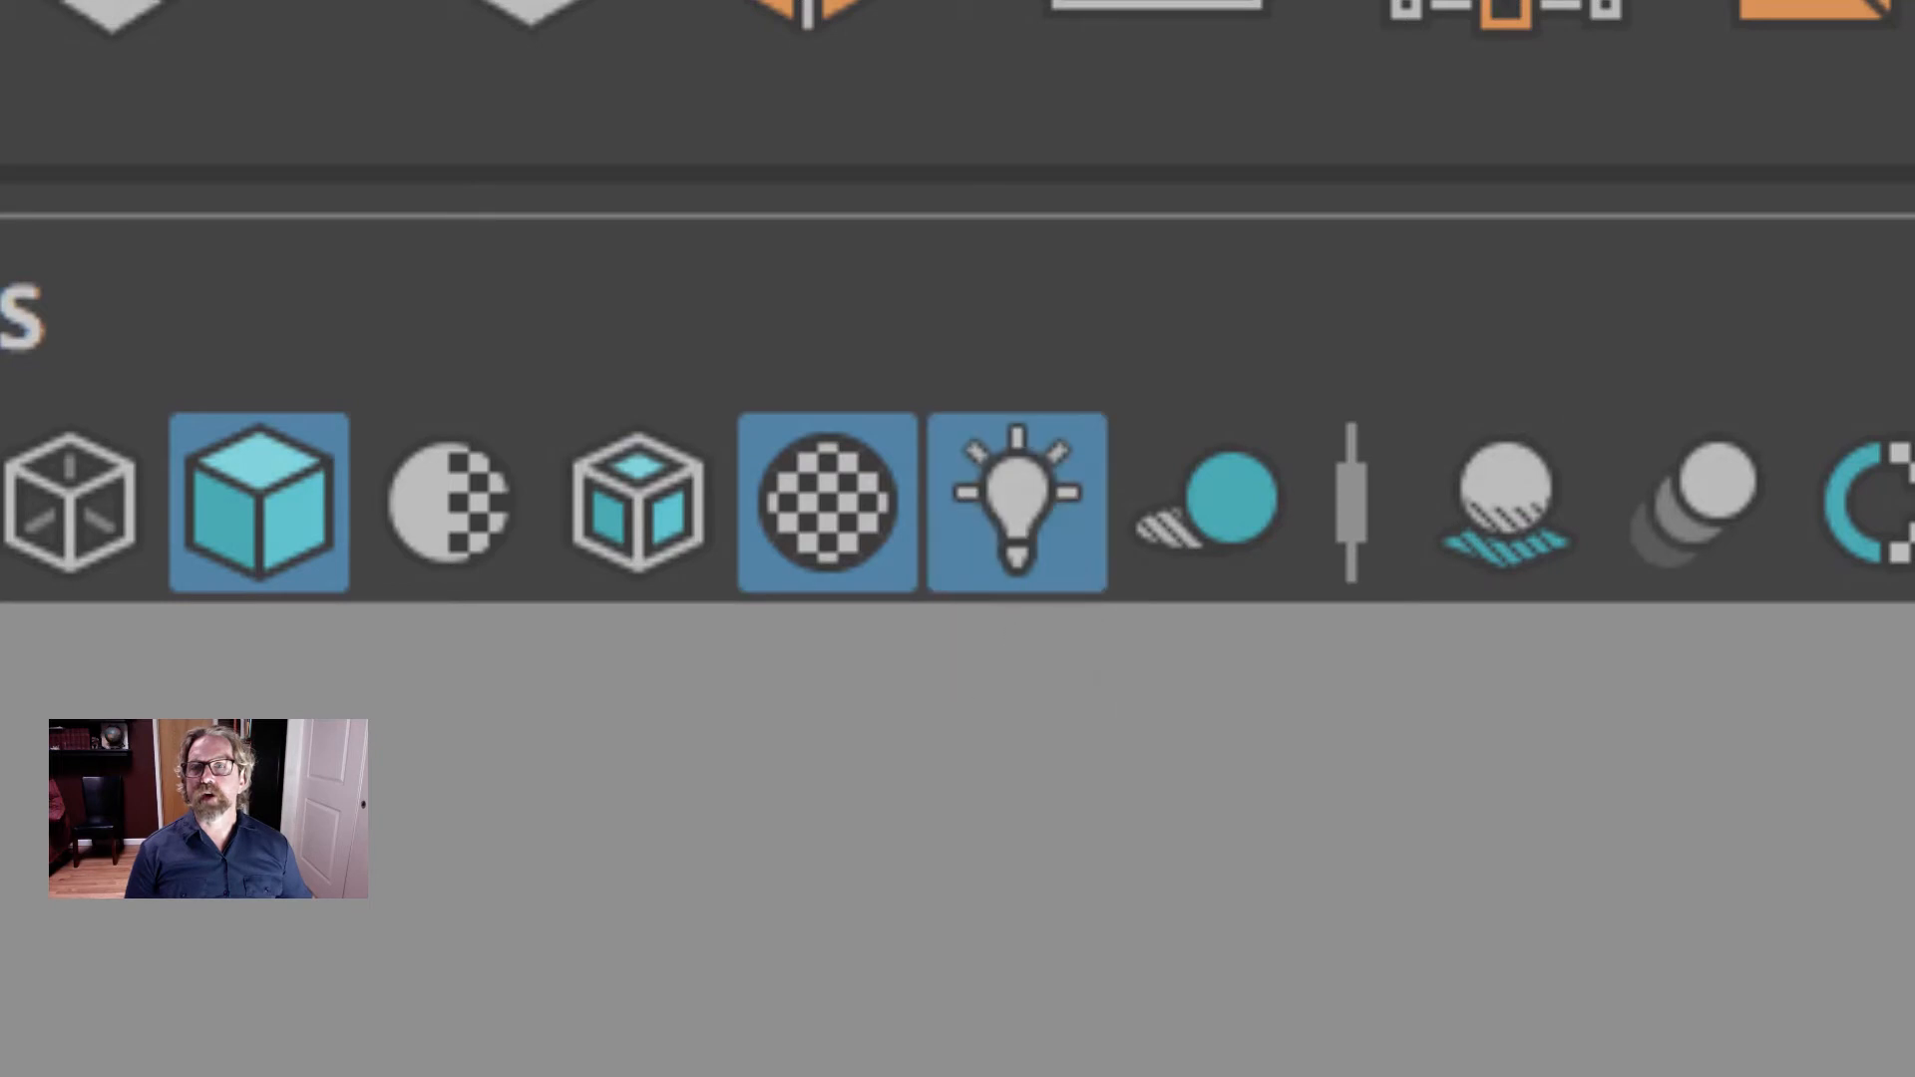
left_click(1197, 499)
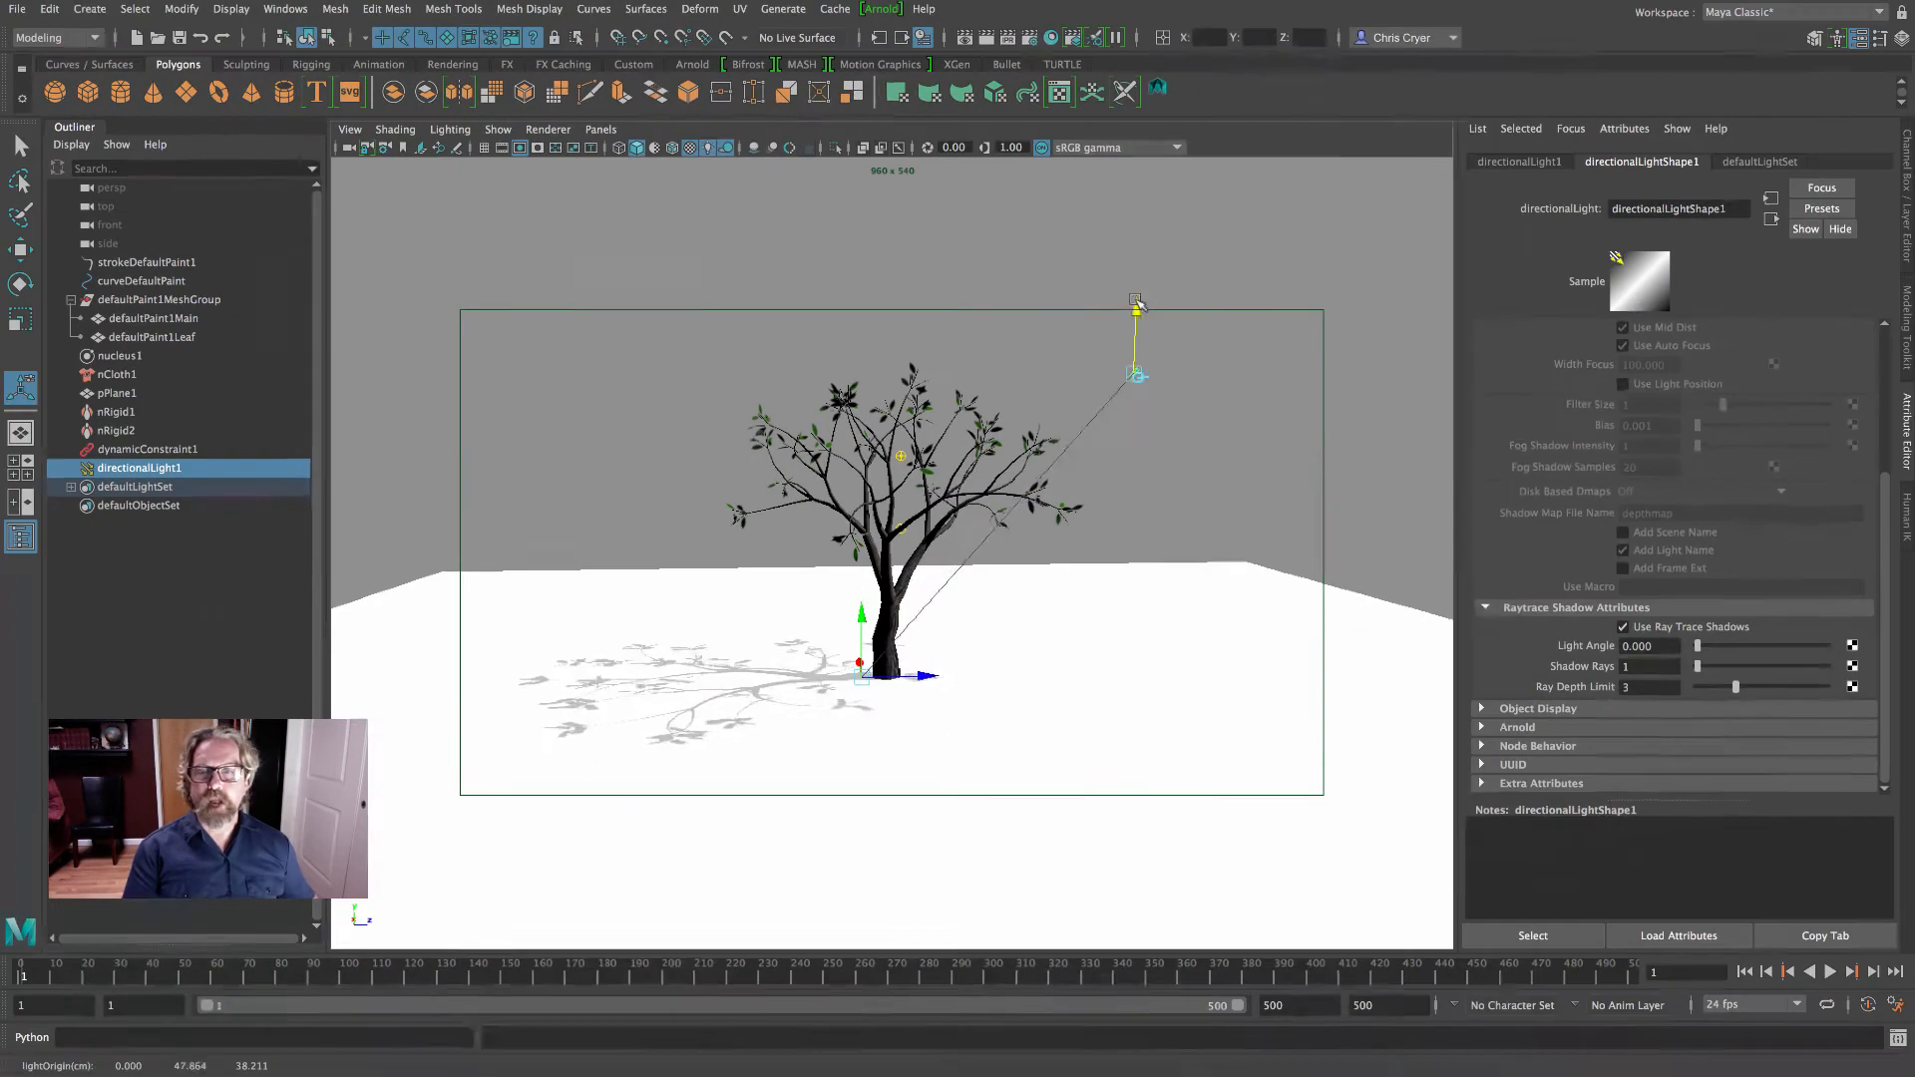
- Reposition the directional light's origin beside the tree to redirect the ground shadow, and render the current frame to check it
left_click_drag(1137, 302, 1211, 663)
left_click_drag(1100, 568, 1098, 483, "alt")
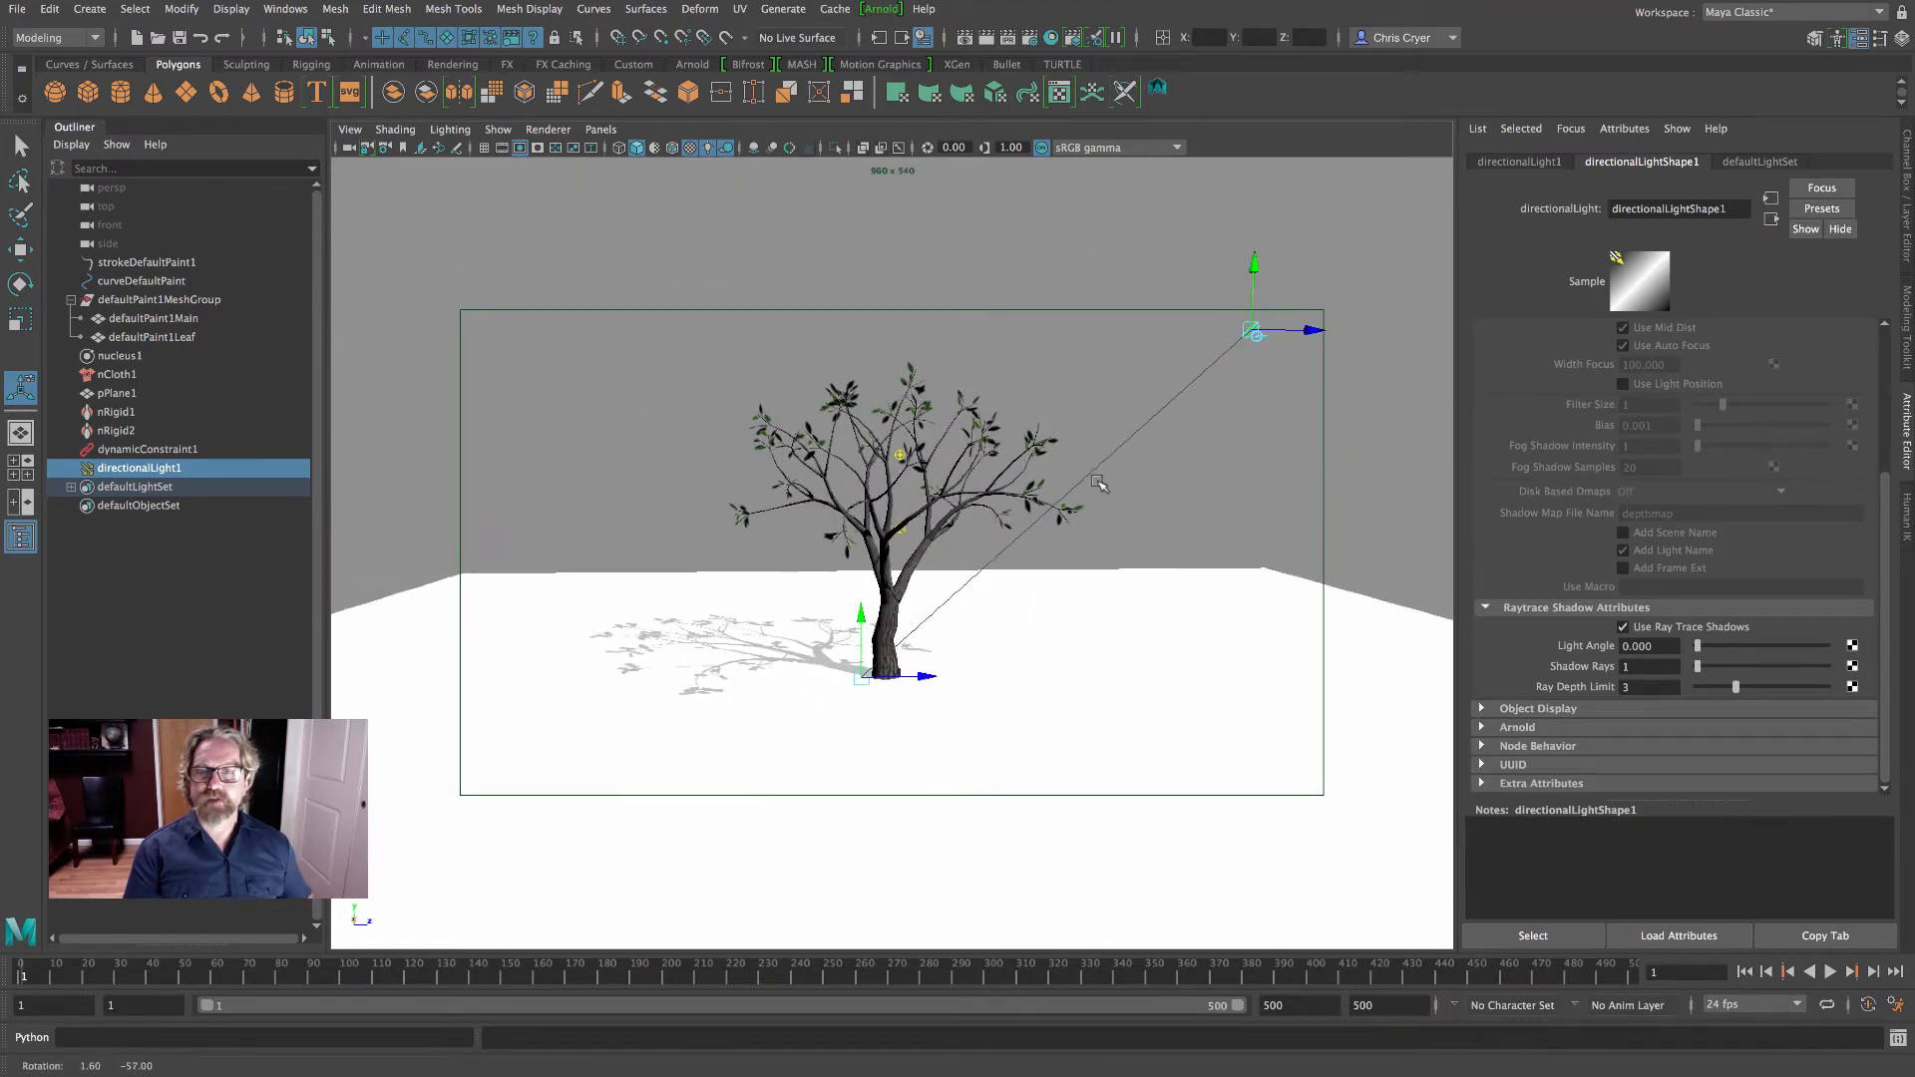
right_click_drag(1144, 480, 1196, 480, "alt")
middle_click_drag(1197, 479, 1186, 469, "alt")
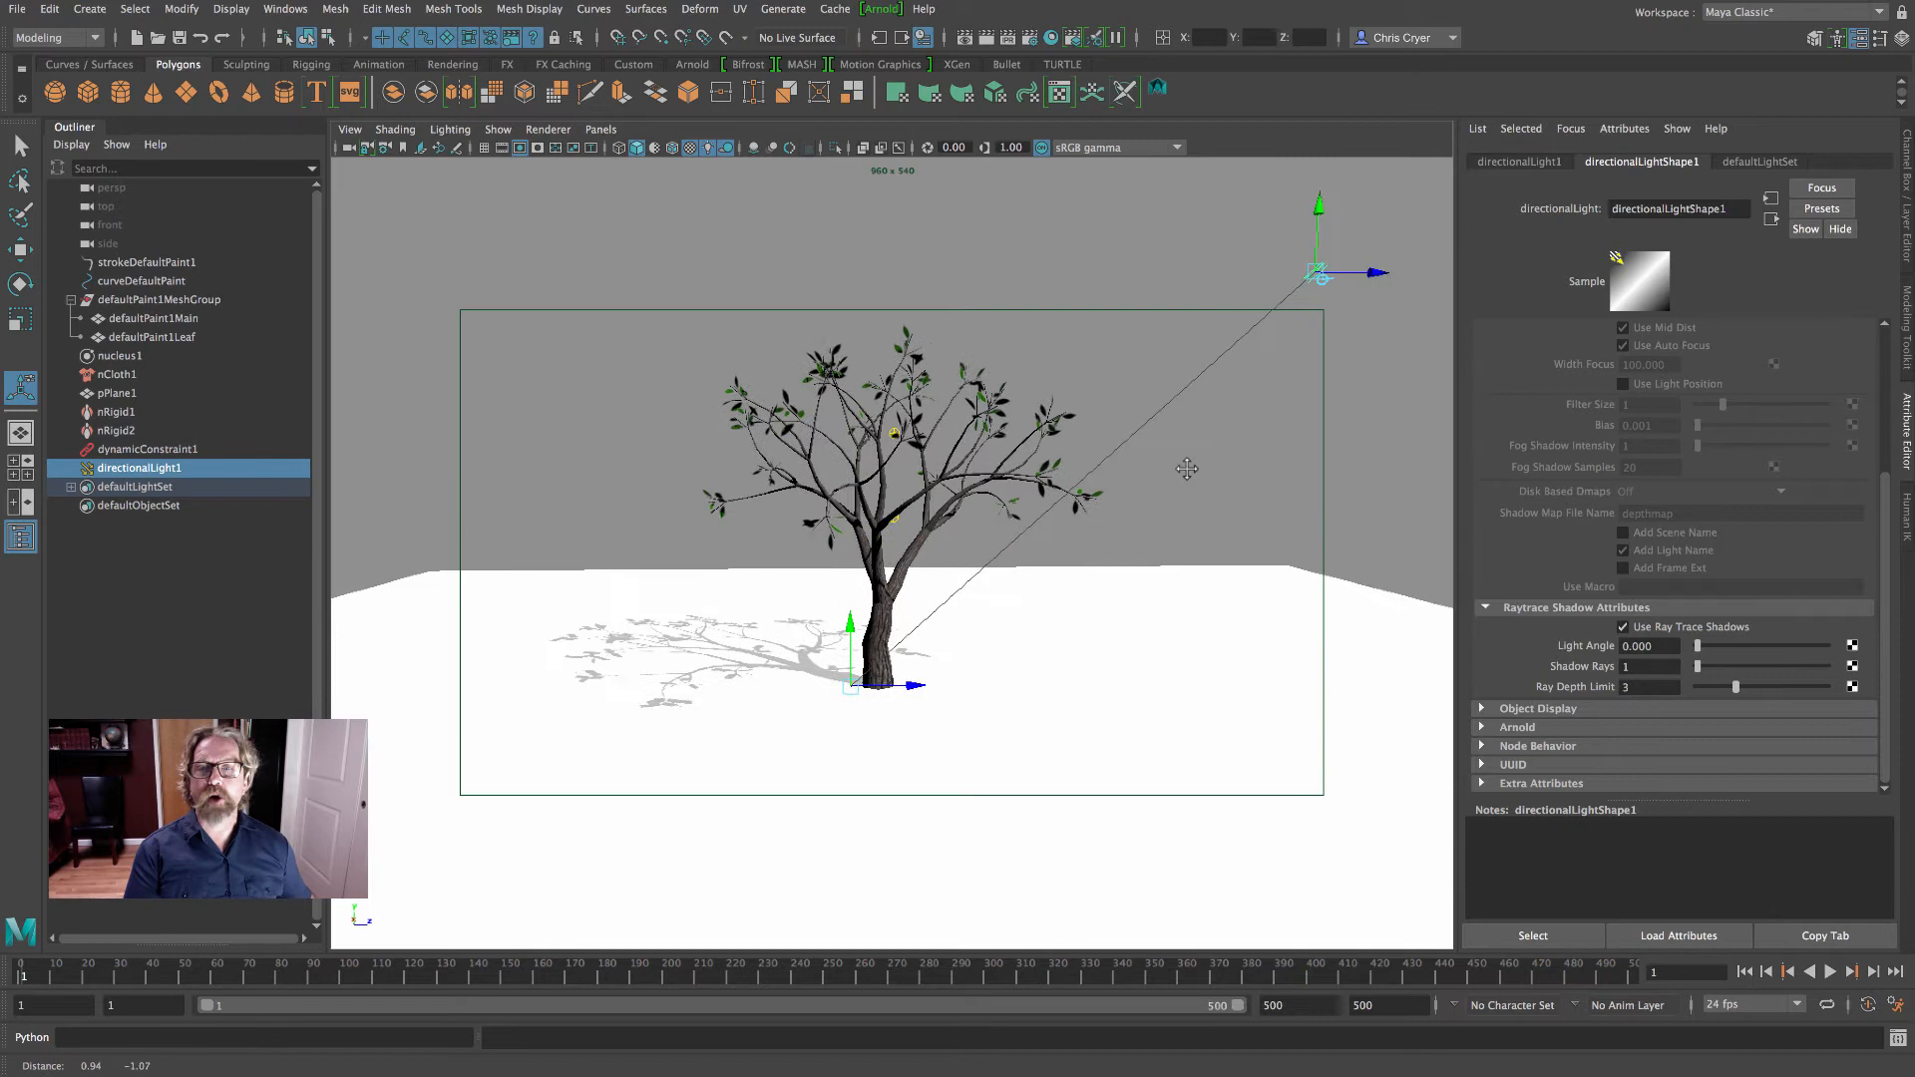
left_click(986, 38)
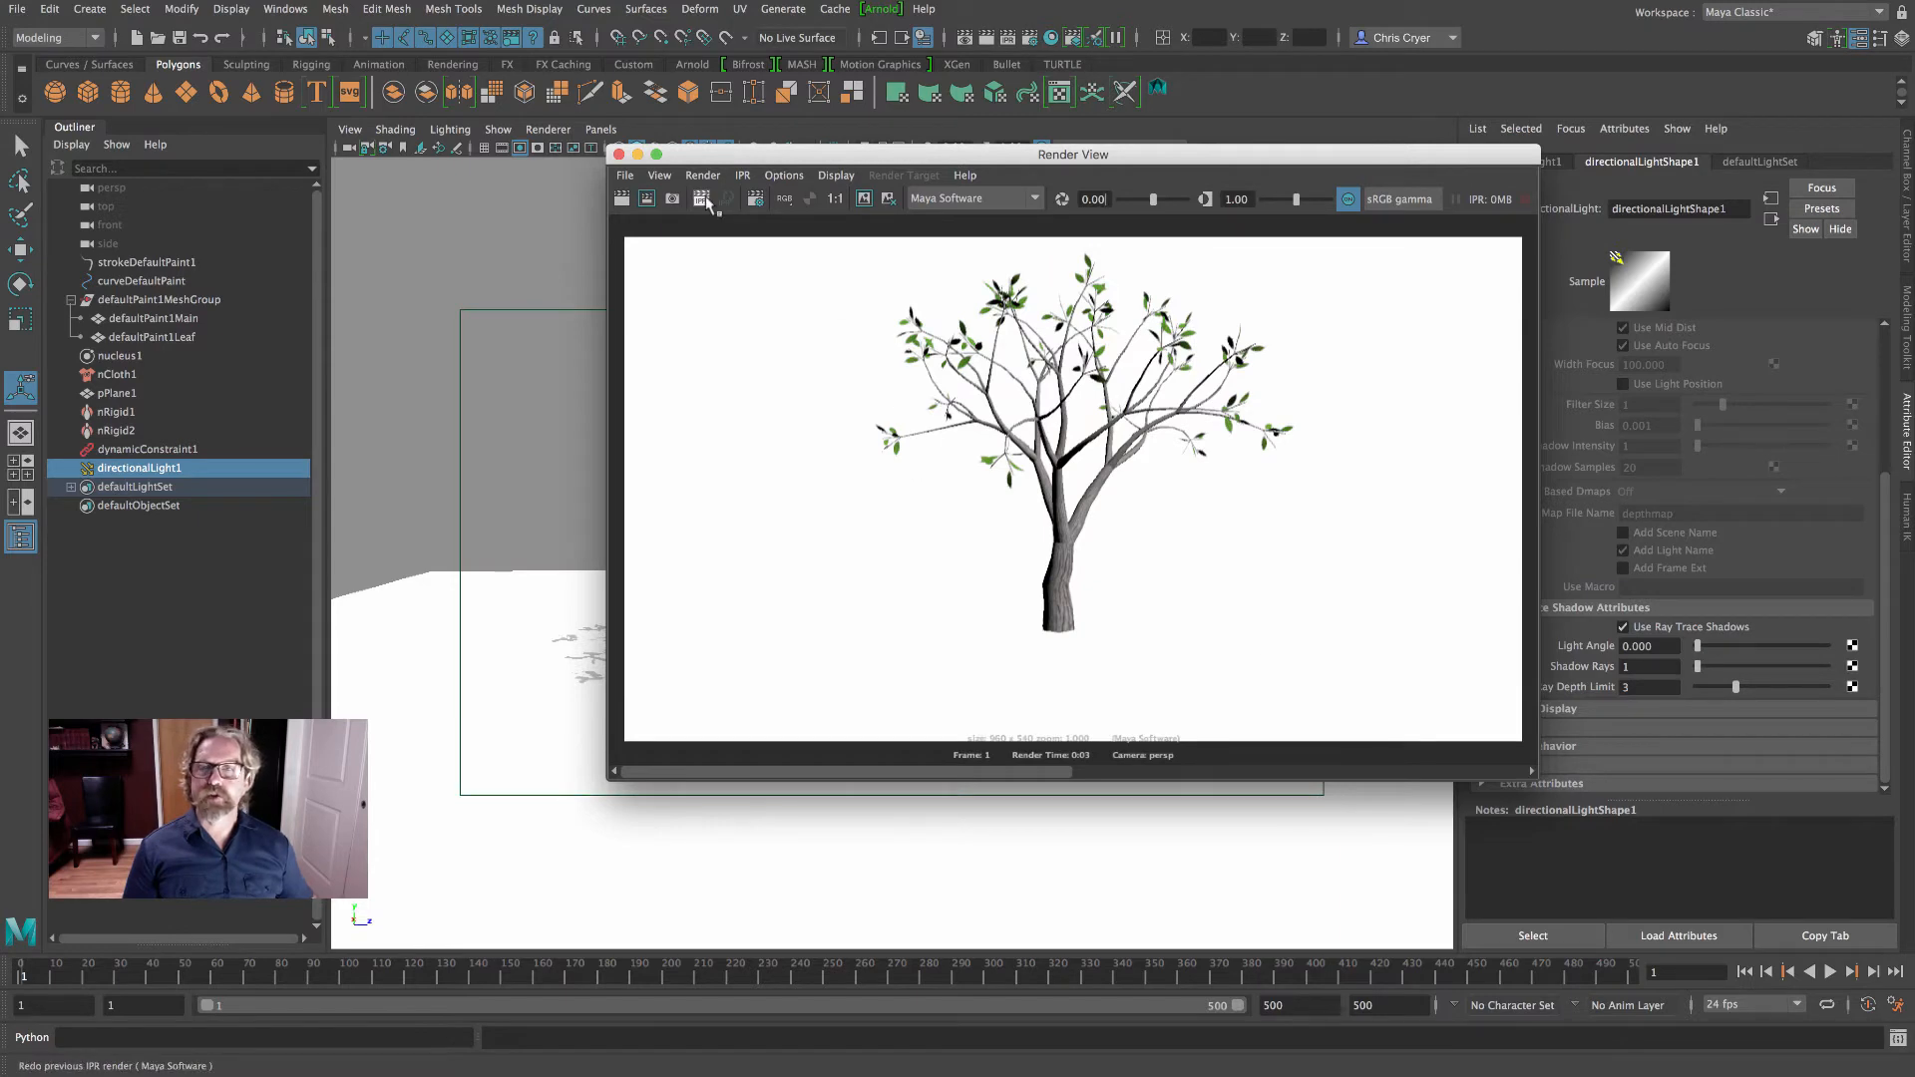
left_click(618, 155)
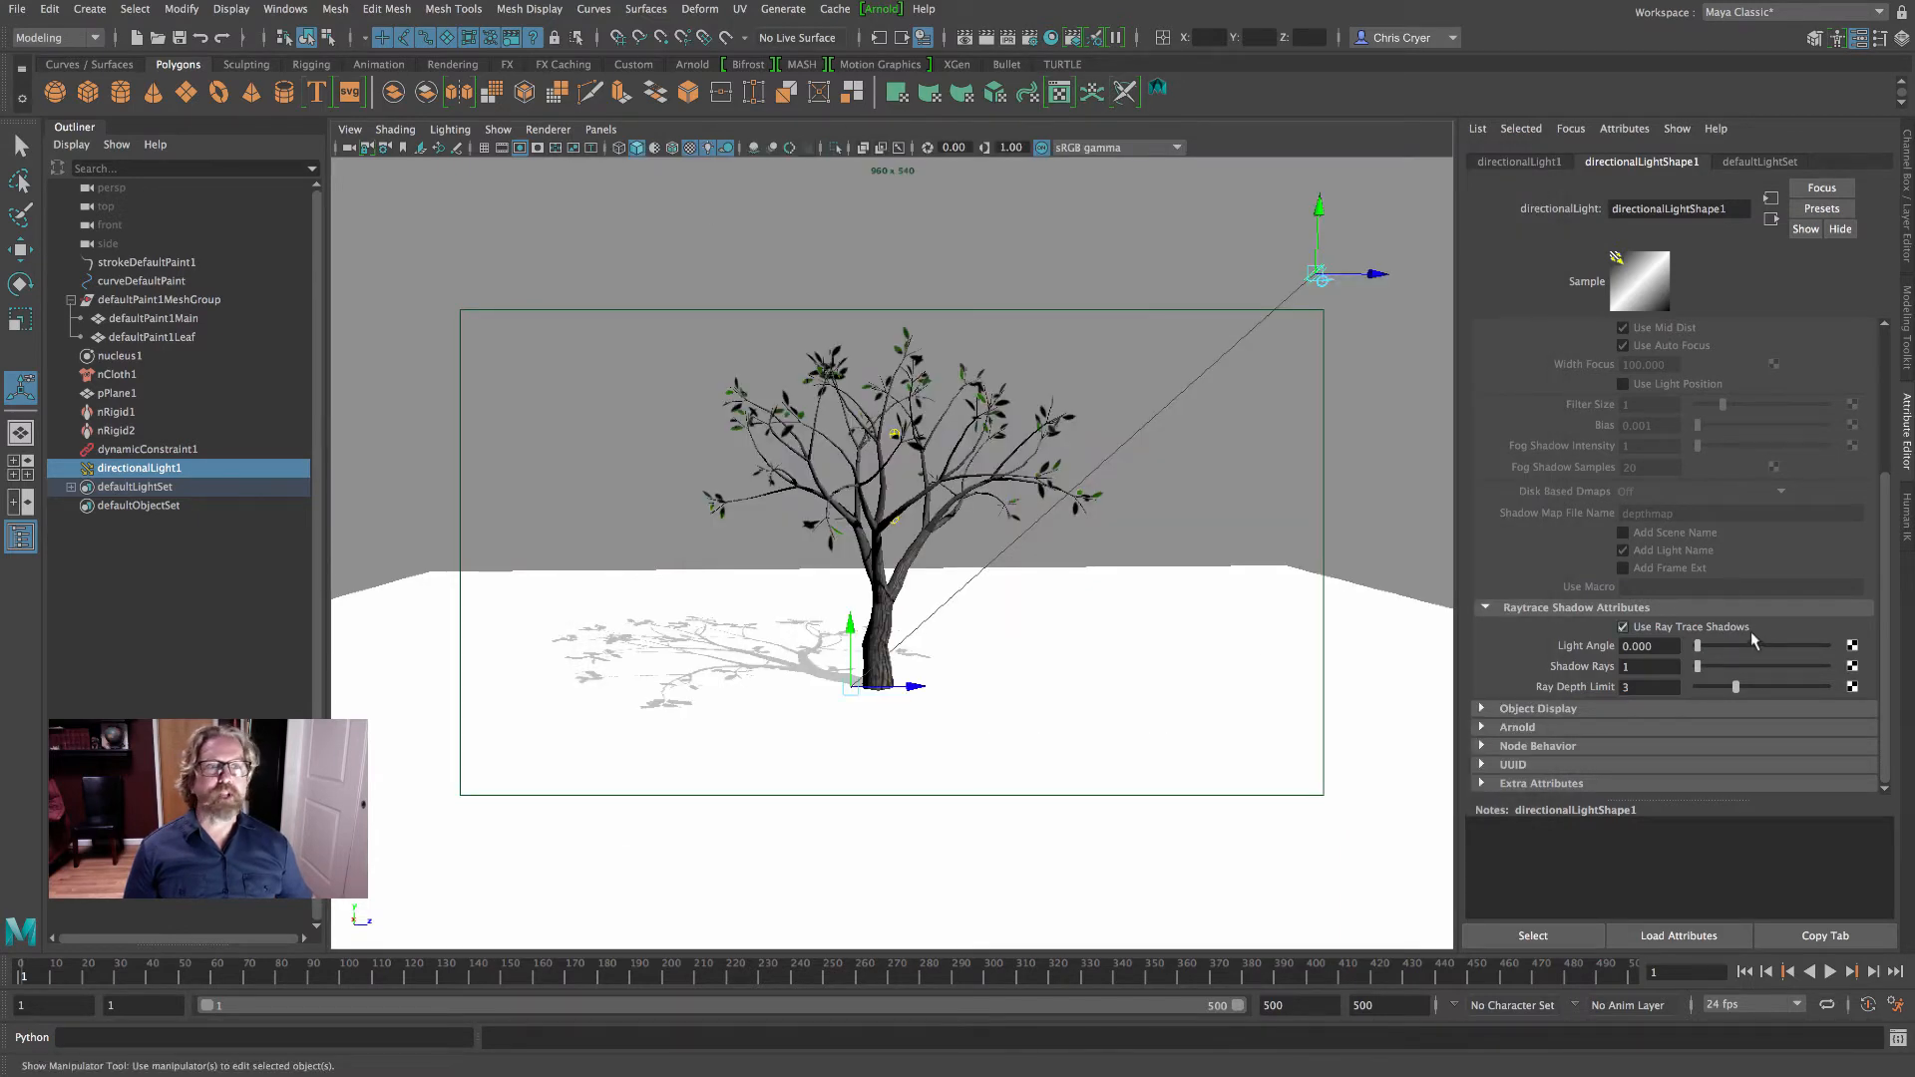
- Enable Use Depth Map Shadows on the directional light with resolution 8192, and render the current frame to check the shadow
scroll(1753, 641, "up", 5)
scroll(1798, 448, "down", 5)
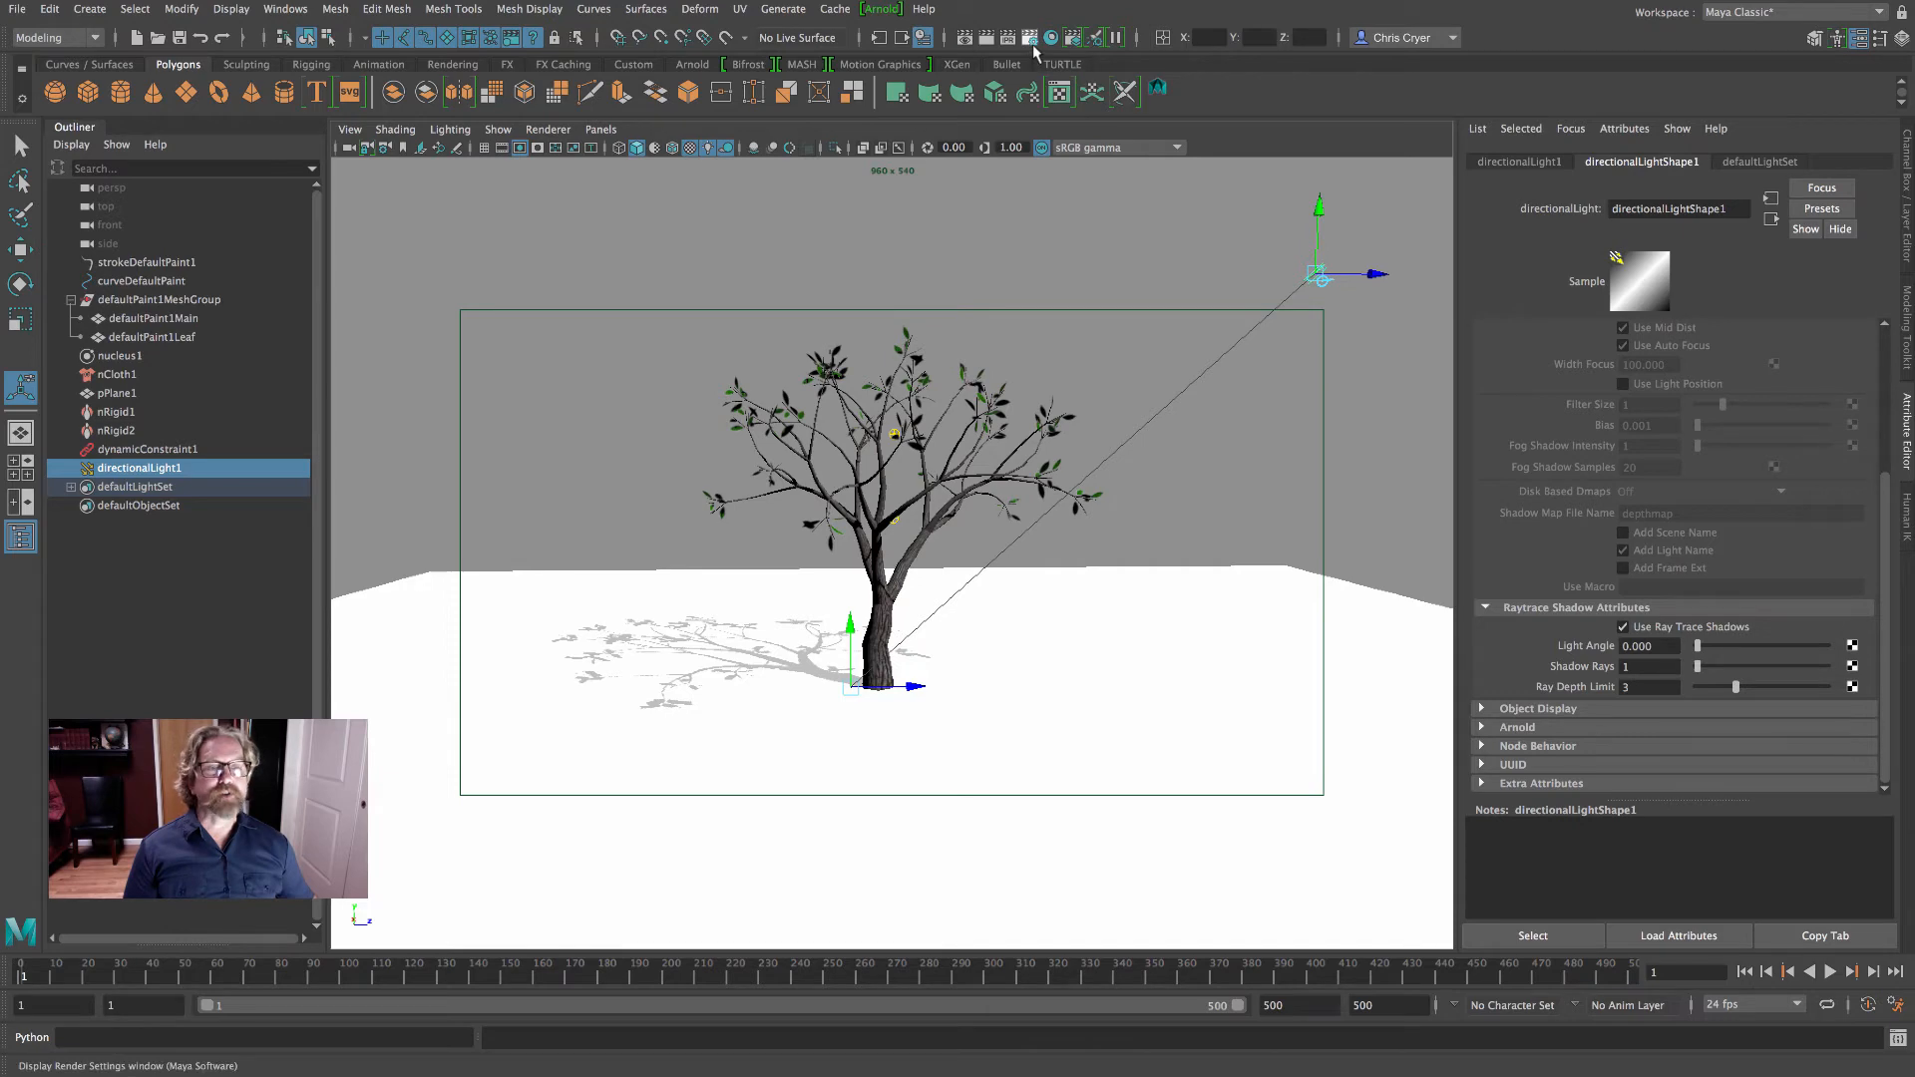
scroll(1673, 622, "up", 5)
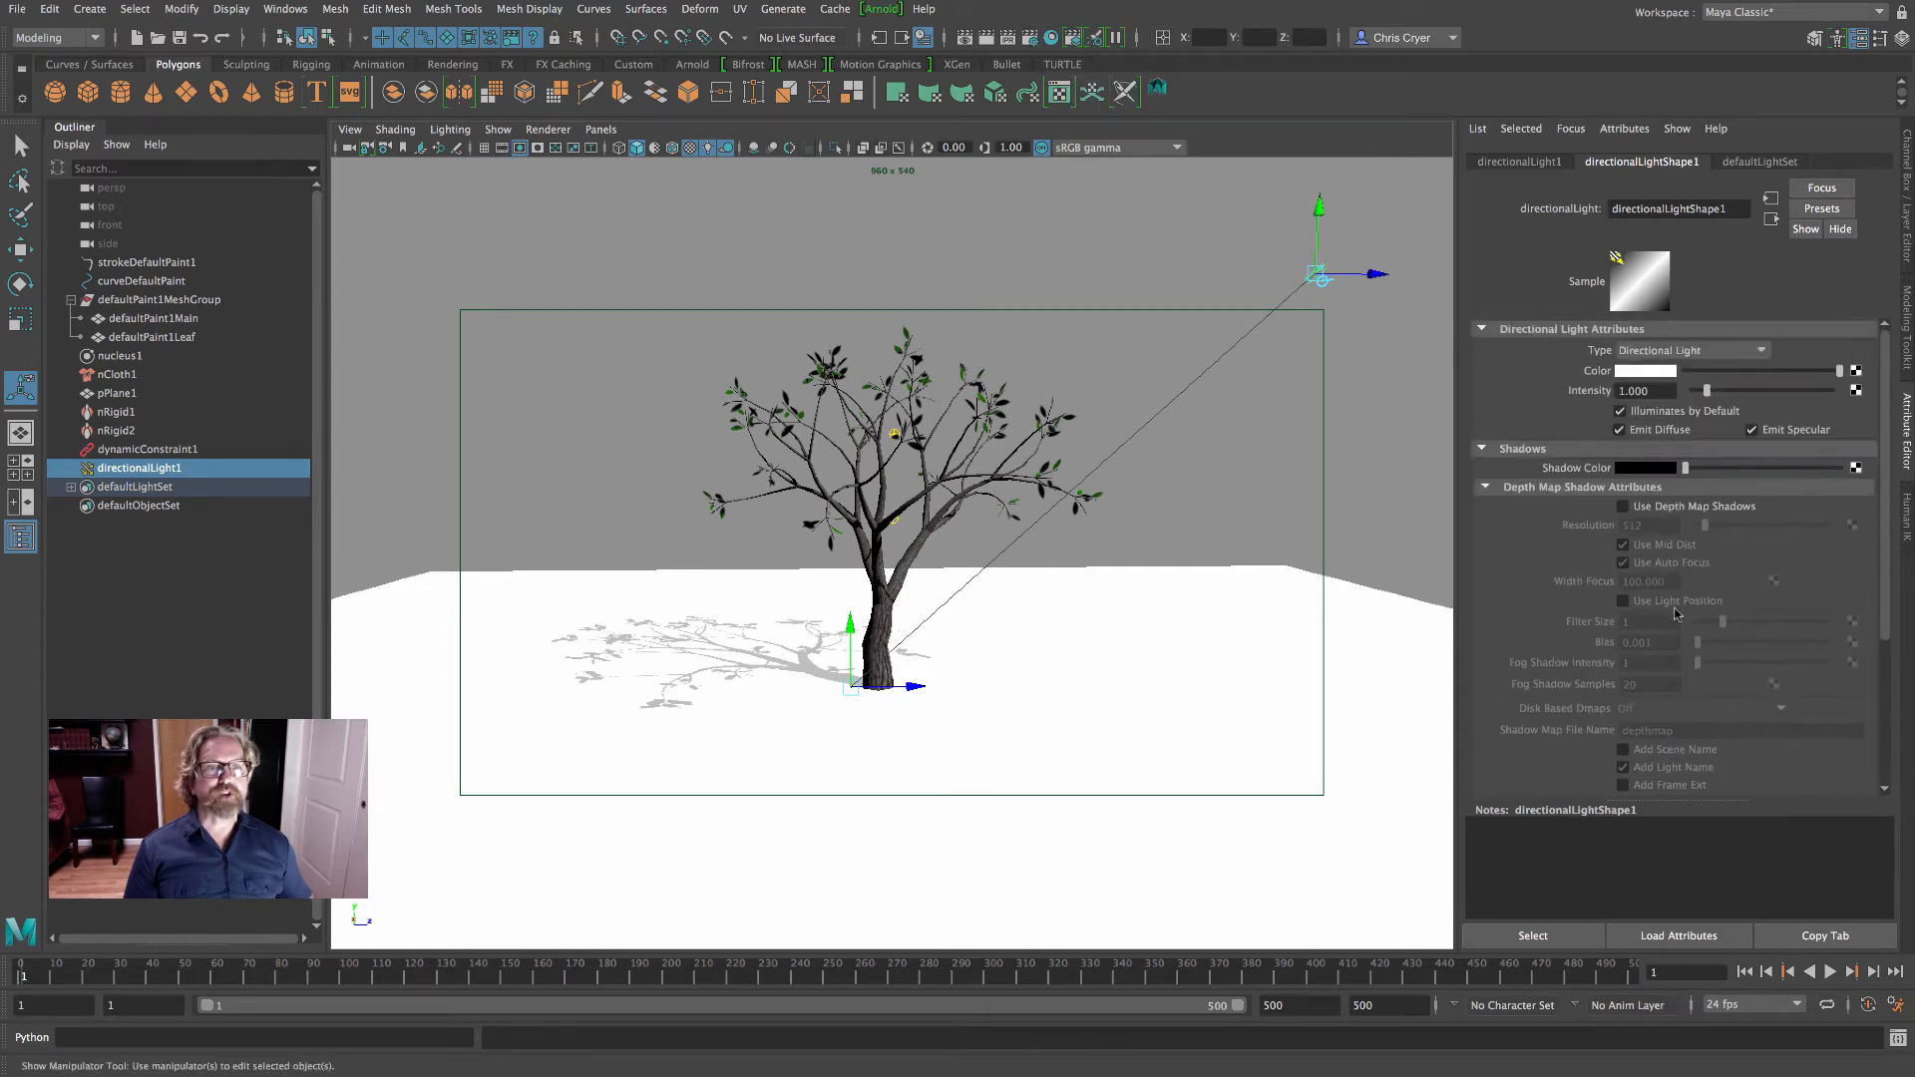
left_click(1626, 507)
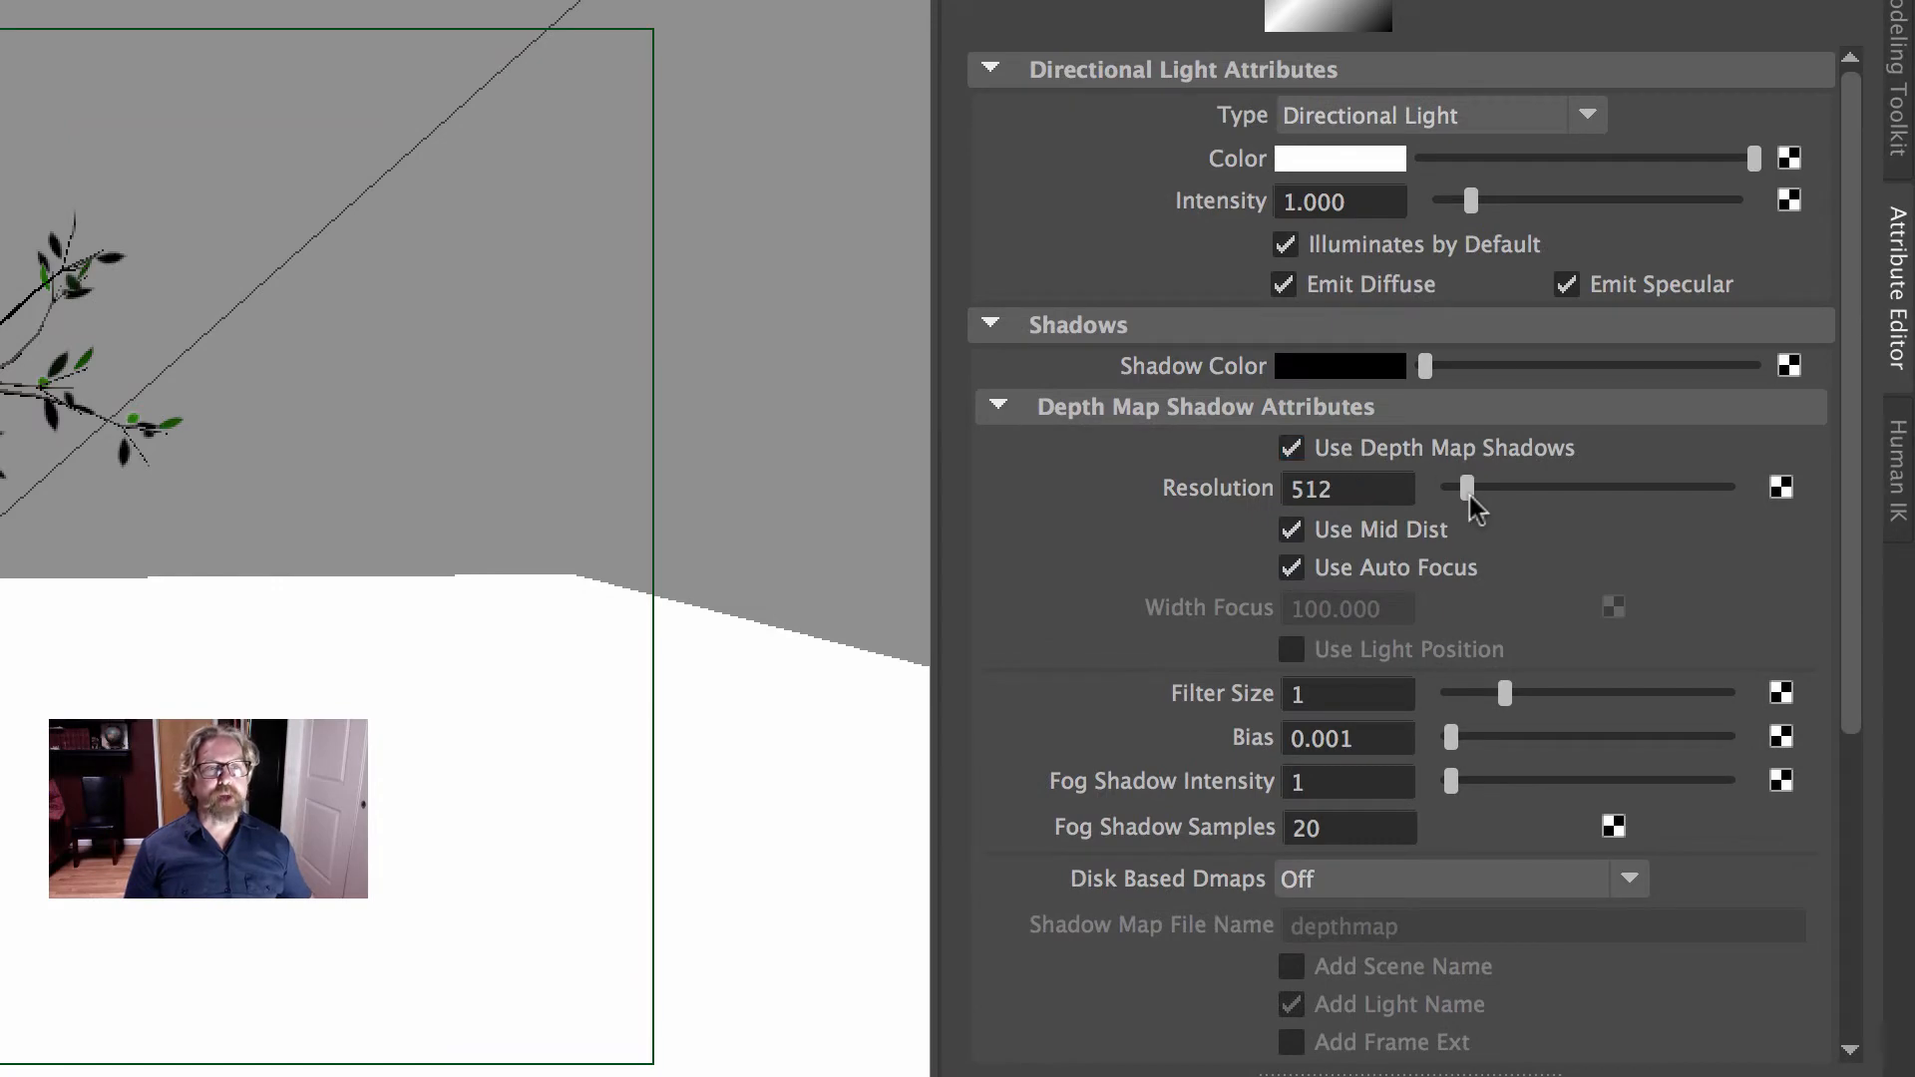
left_click_drag(1468, 489, 1728, 489)
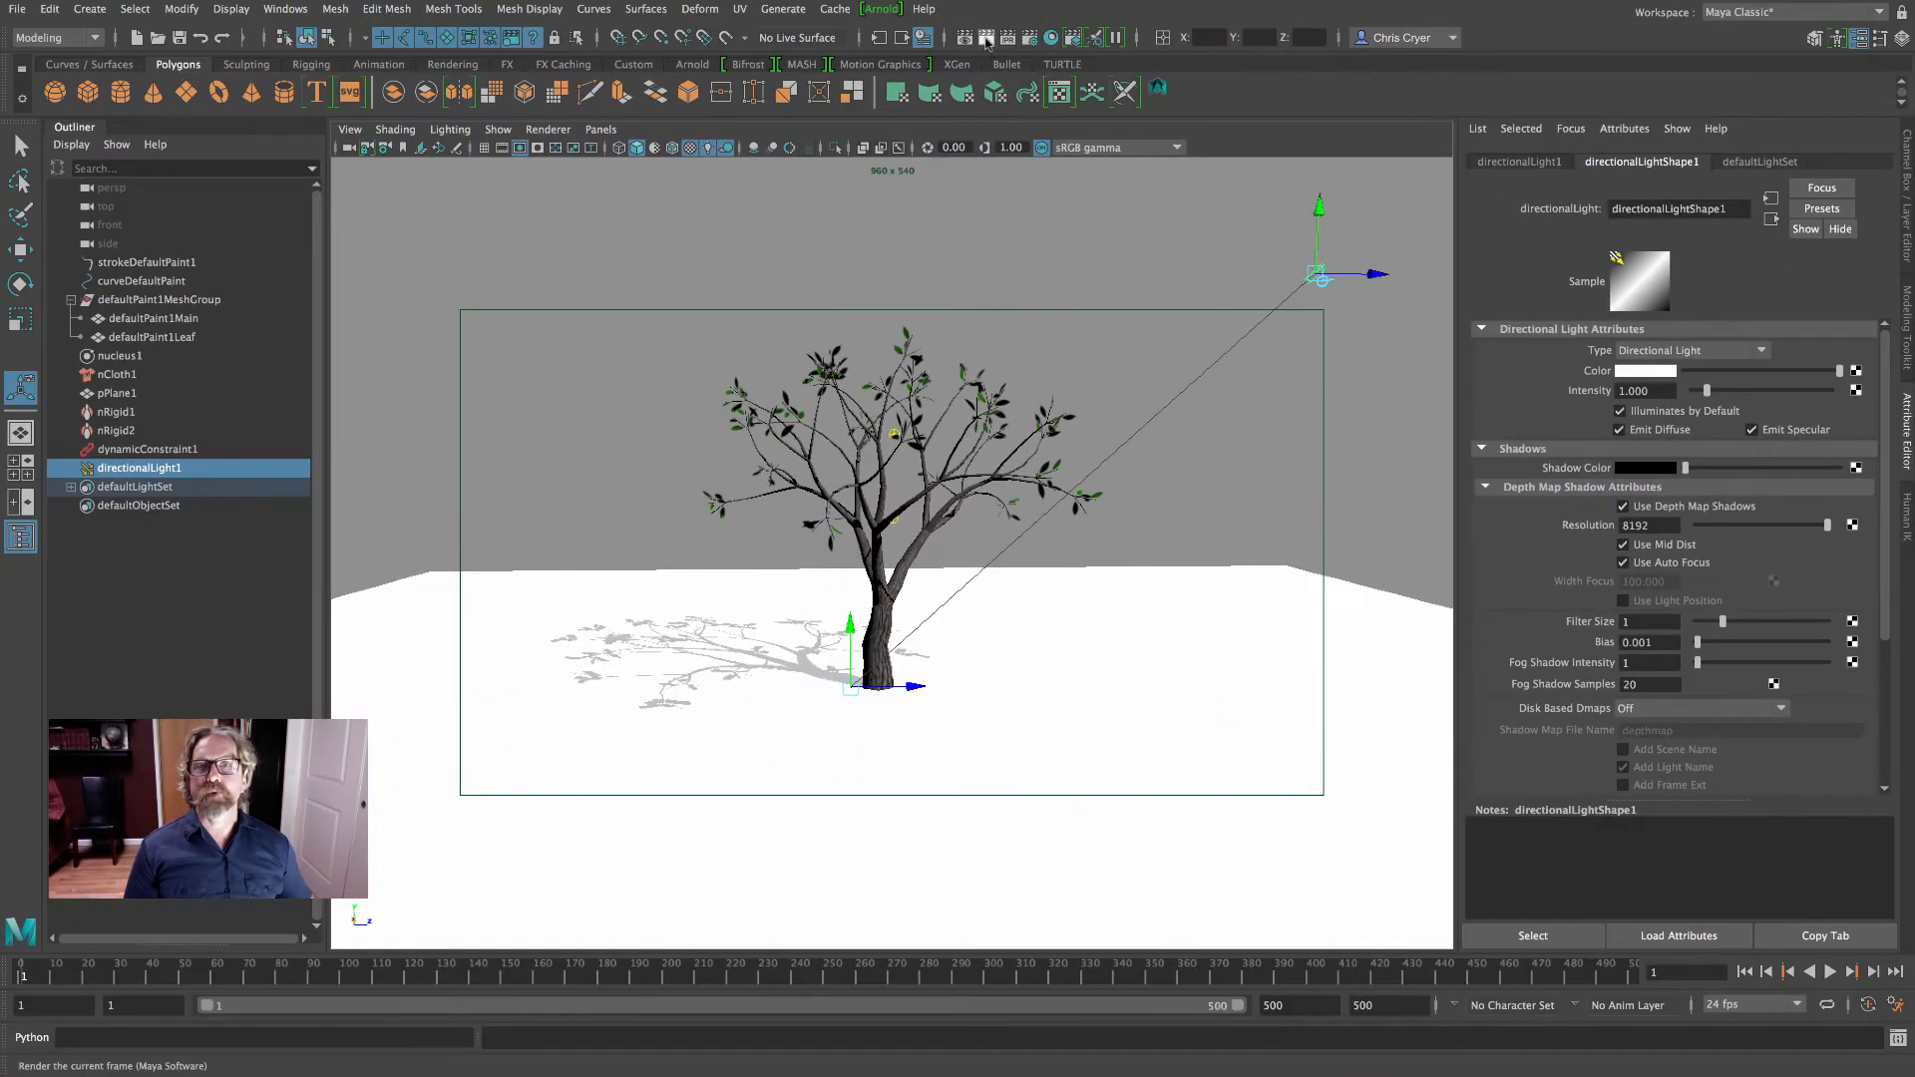
left_click(987, 40)
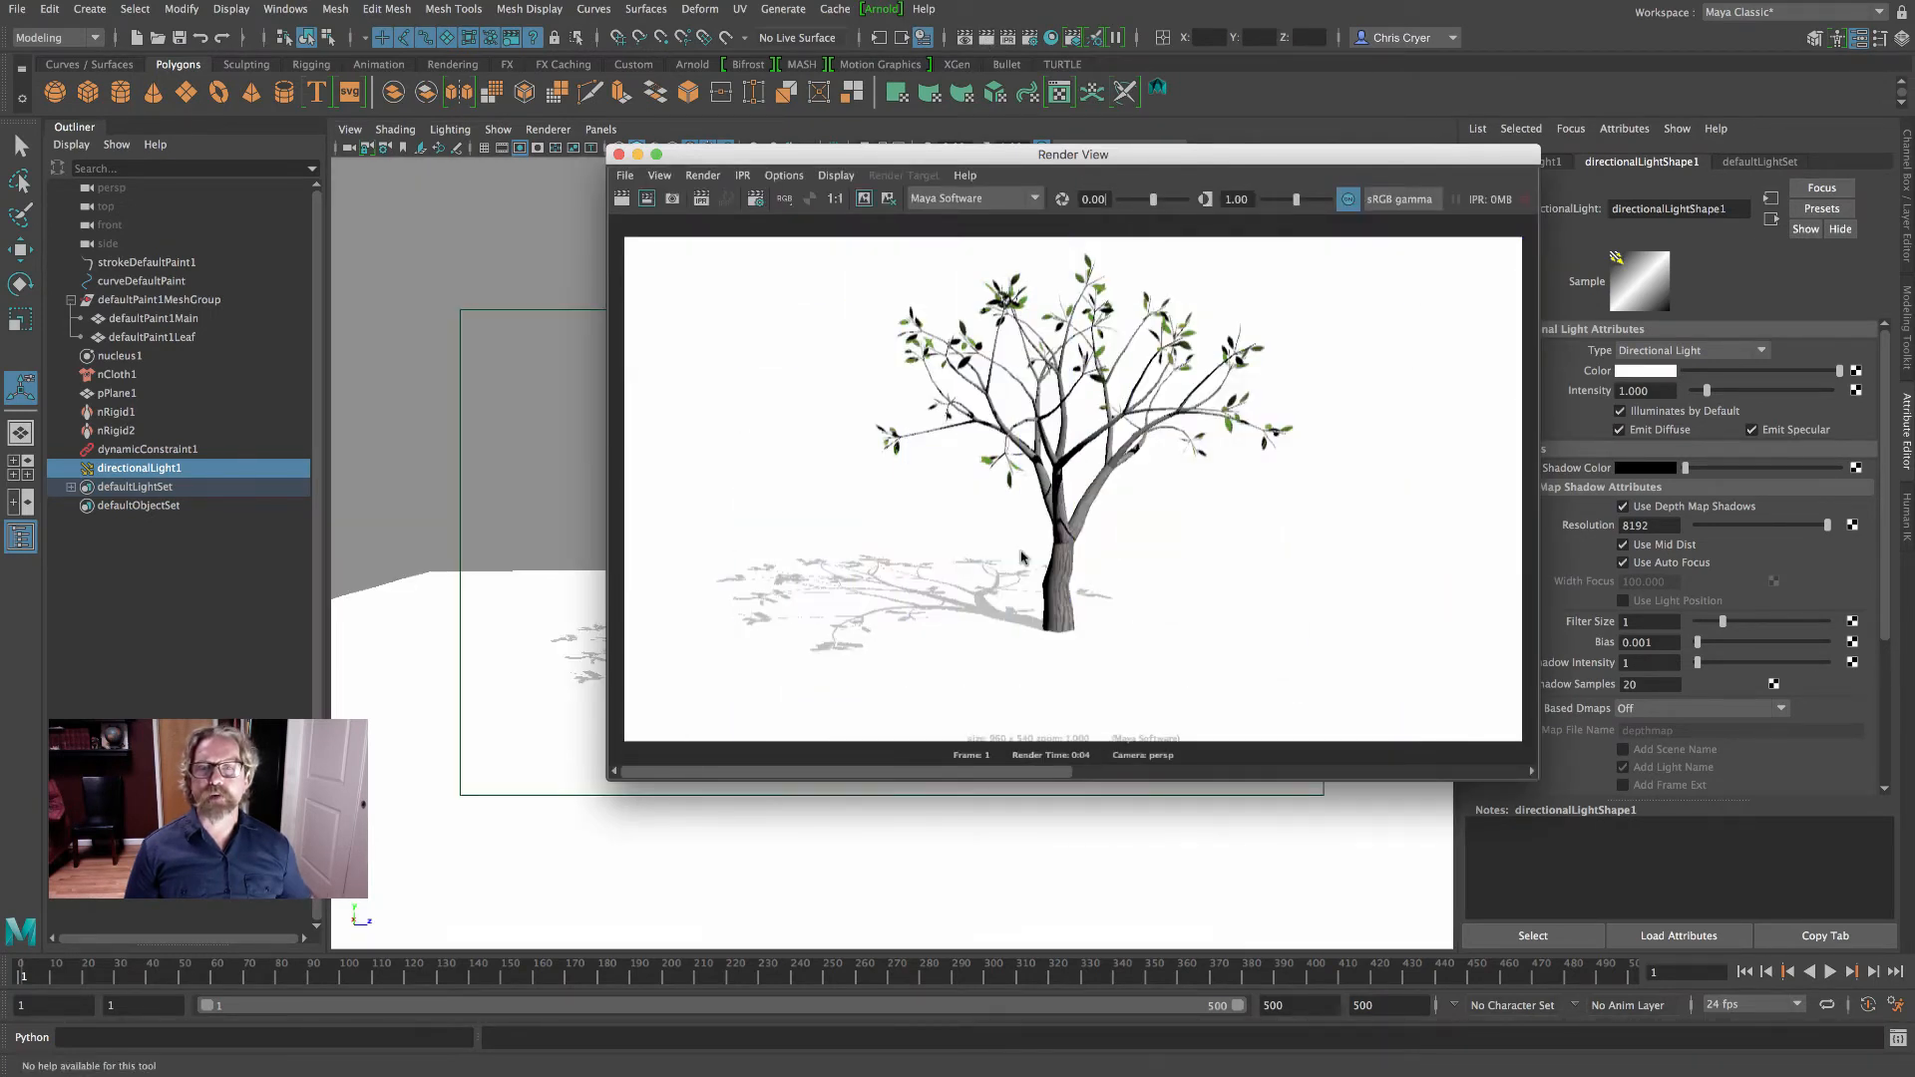
left_click(619, 155)
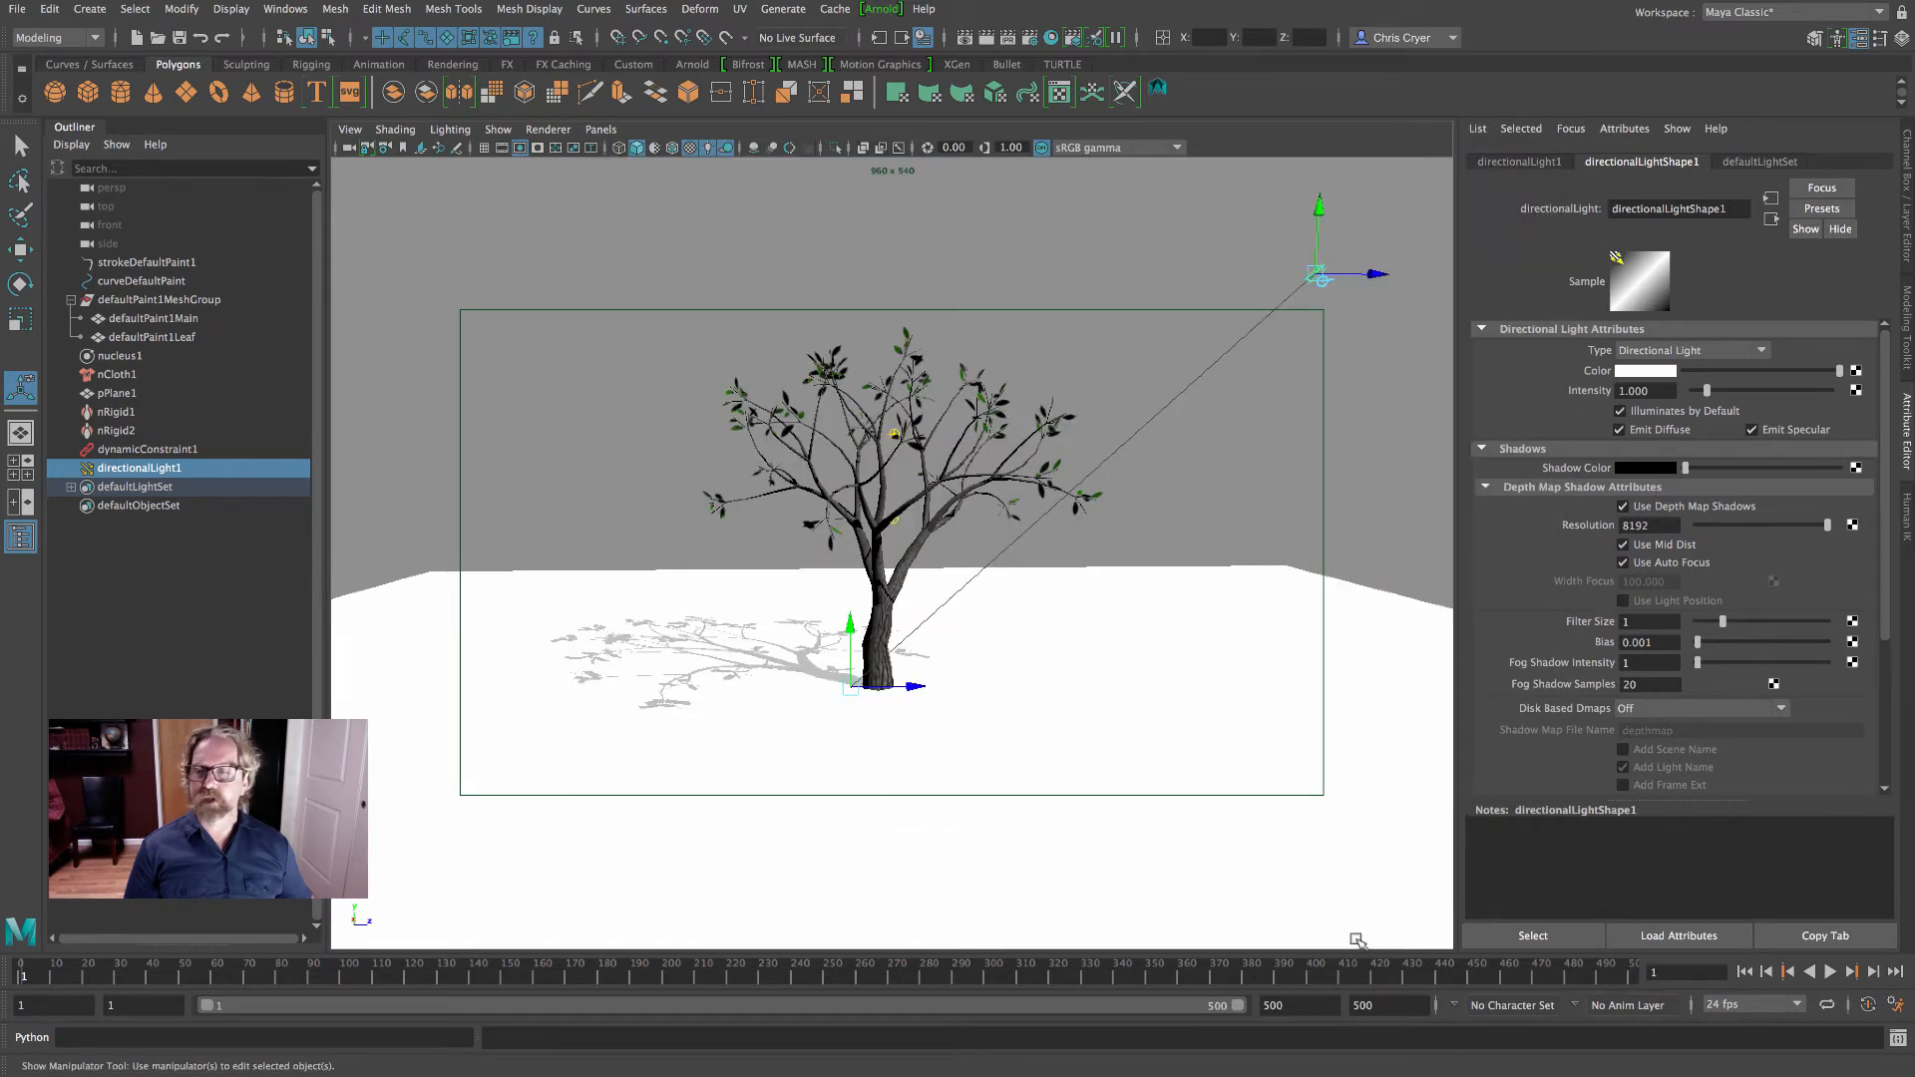
- Play the leaf simulation to frame 59, render that frame with Maya Software, and close the render window
left_click(1829, 972)
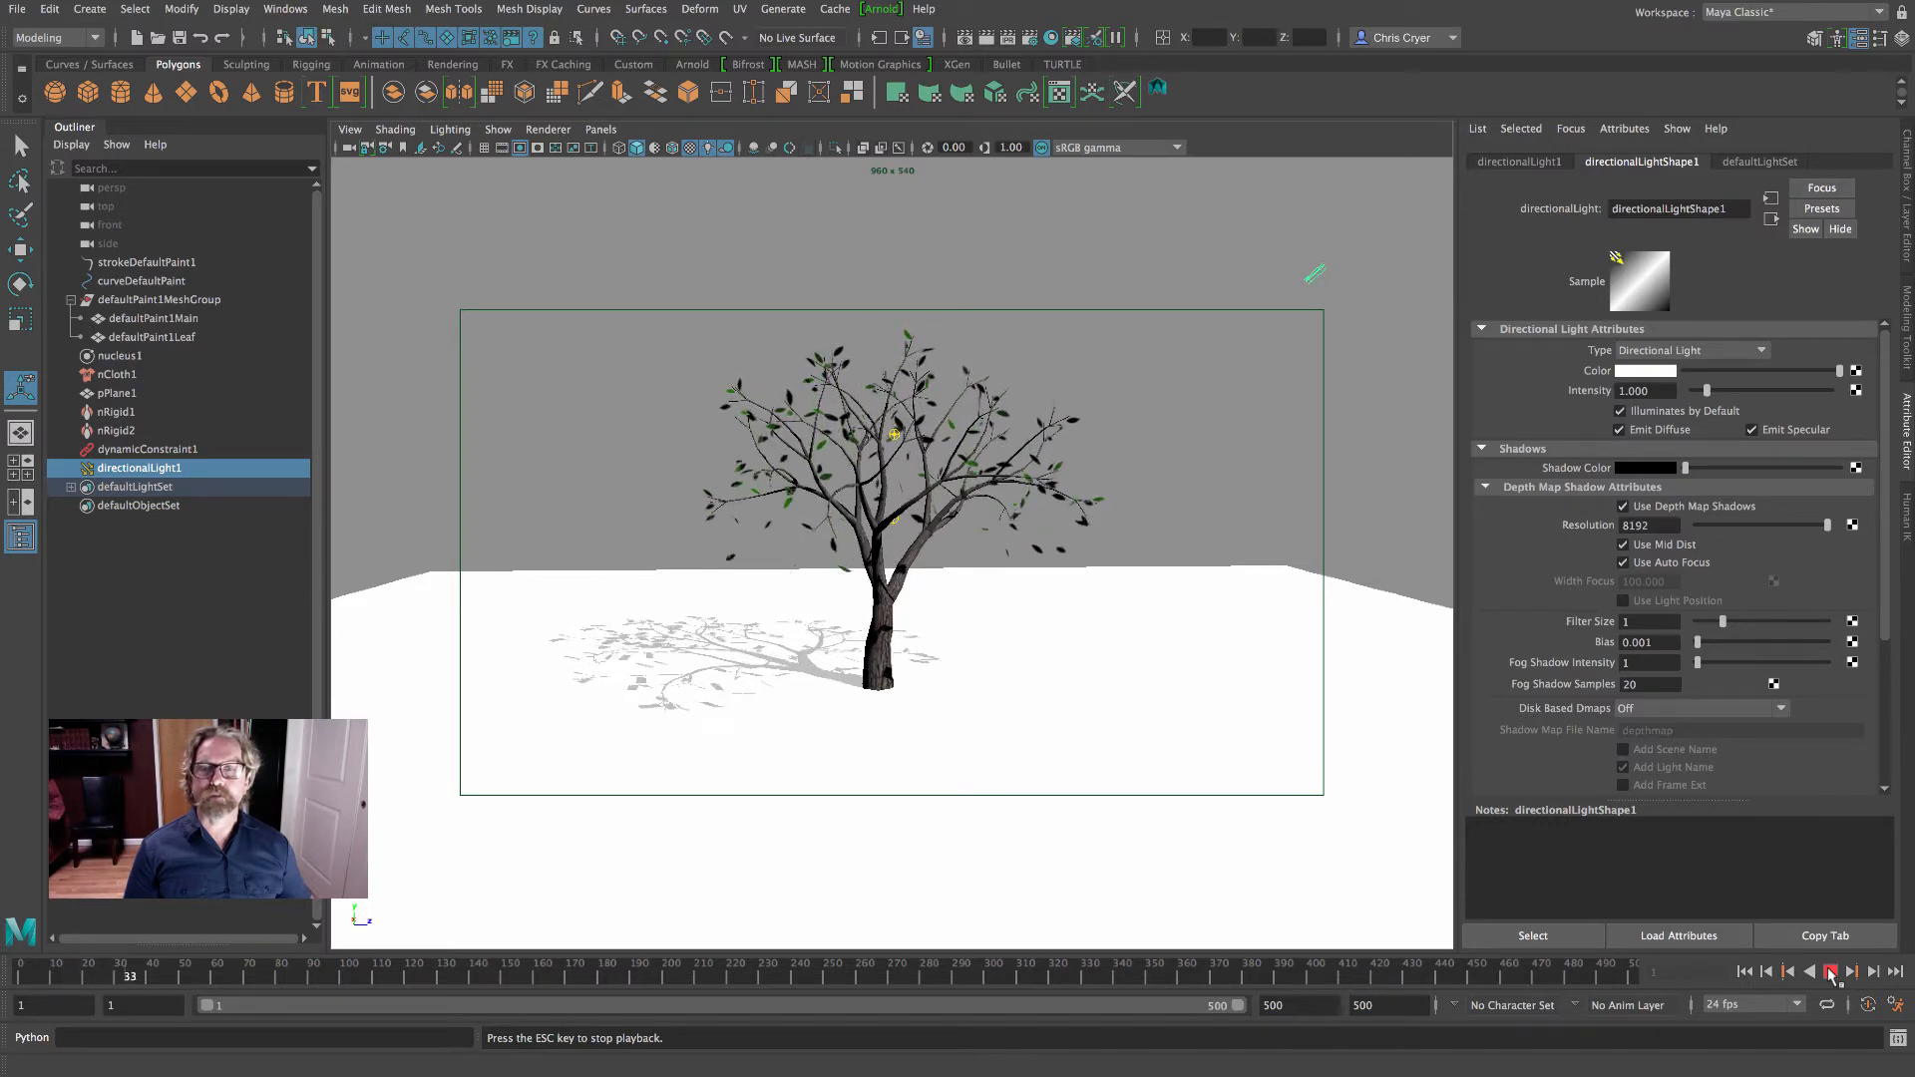
left_click(1830, 971)
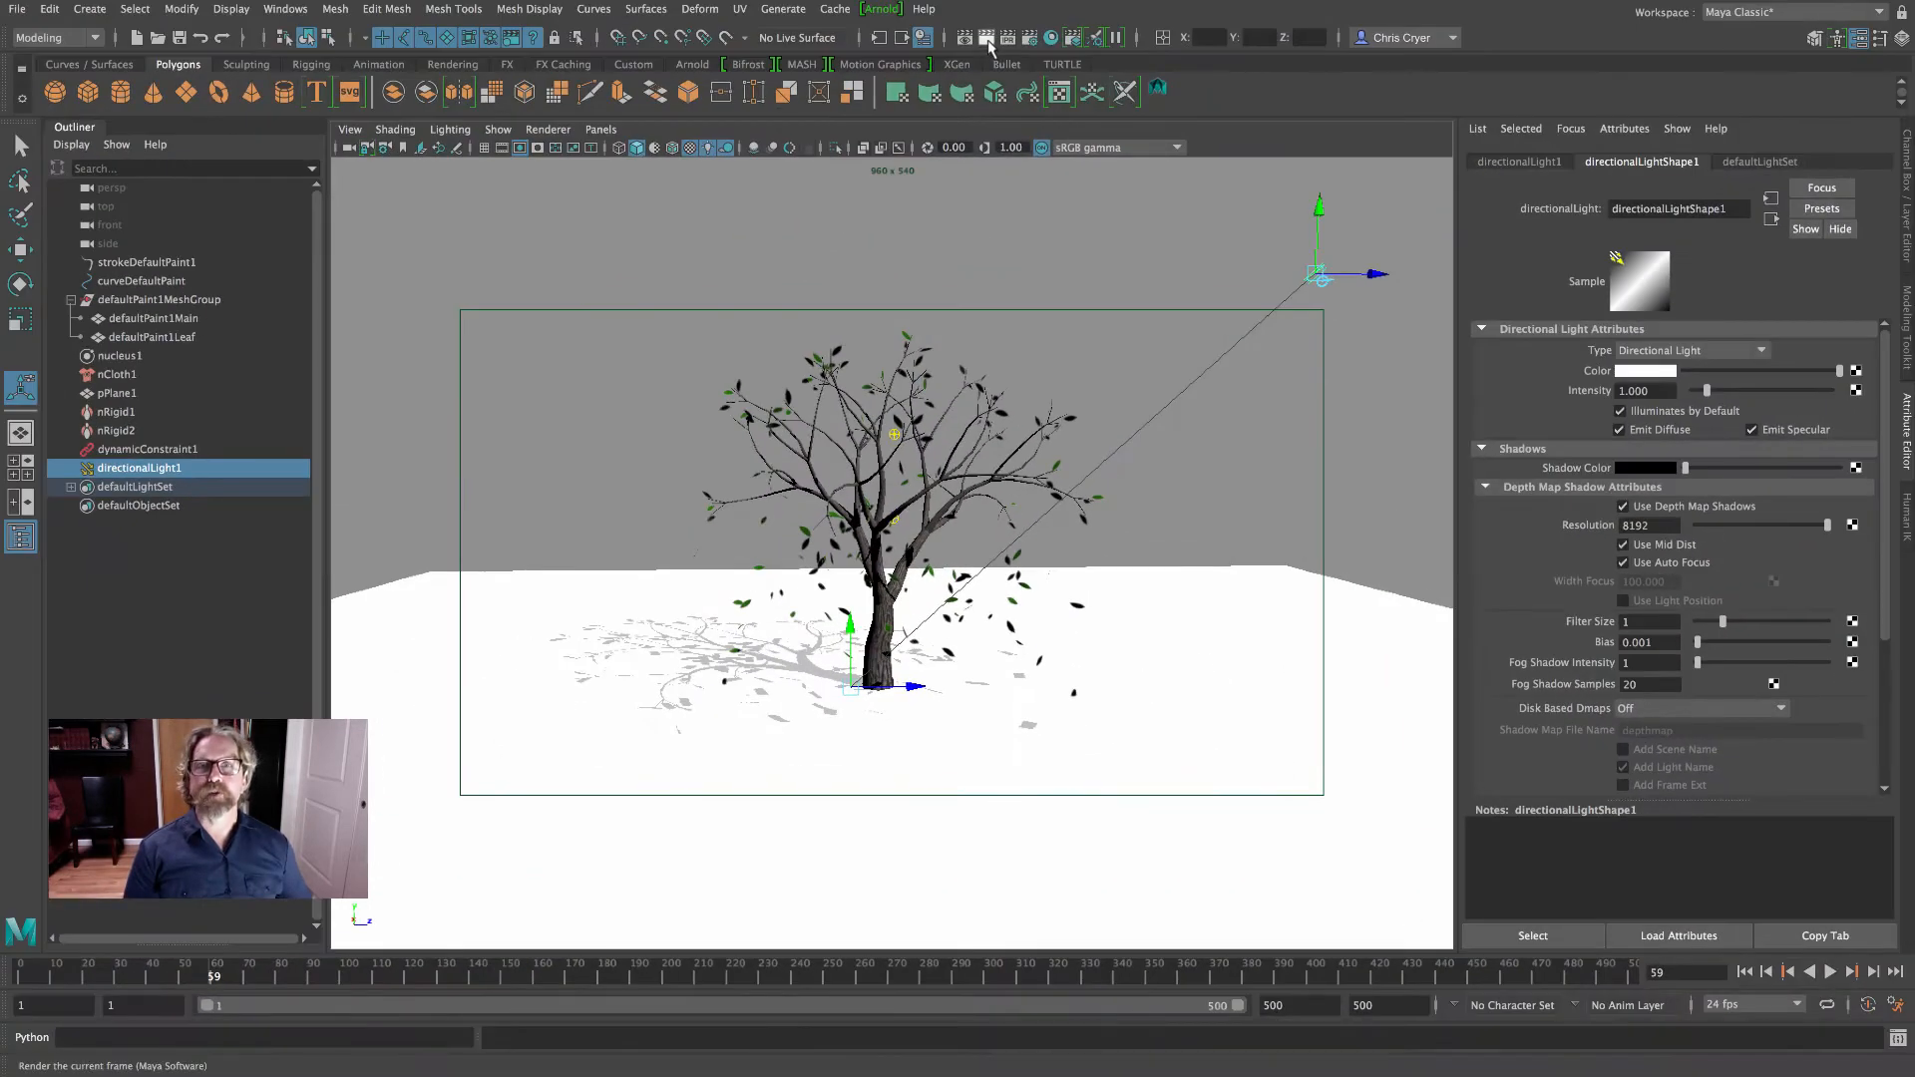
left_click(987, 40)
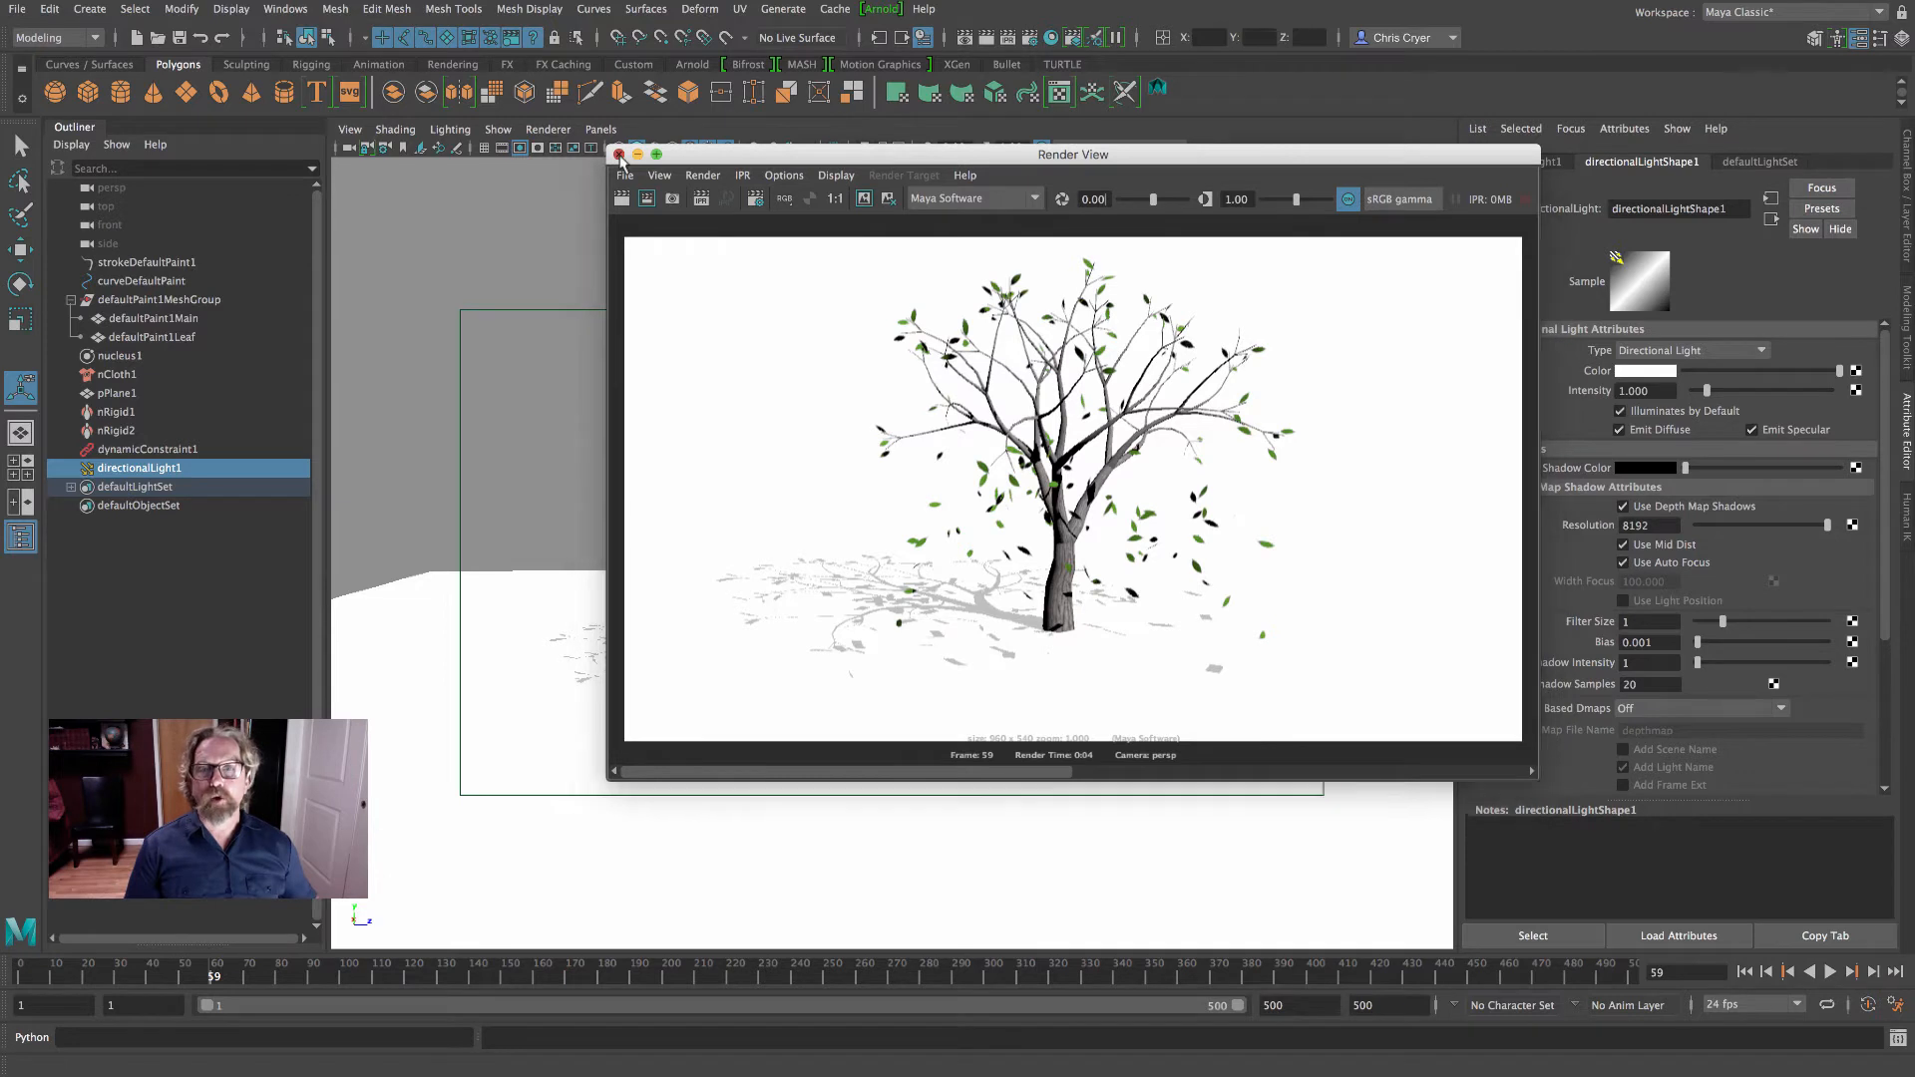
left_click(618, 154)
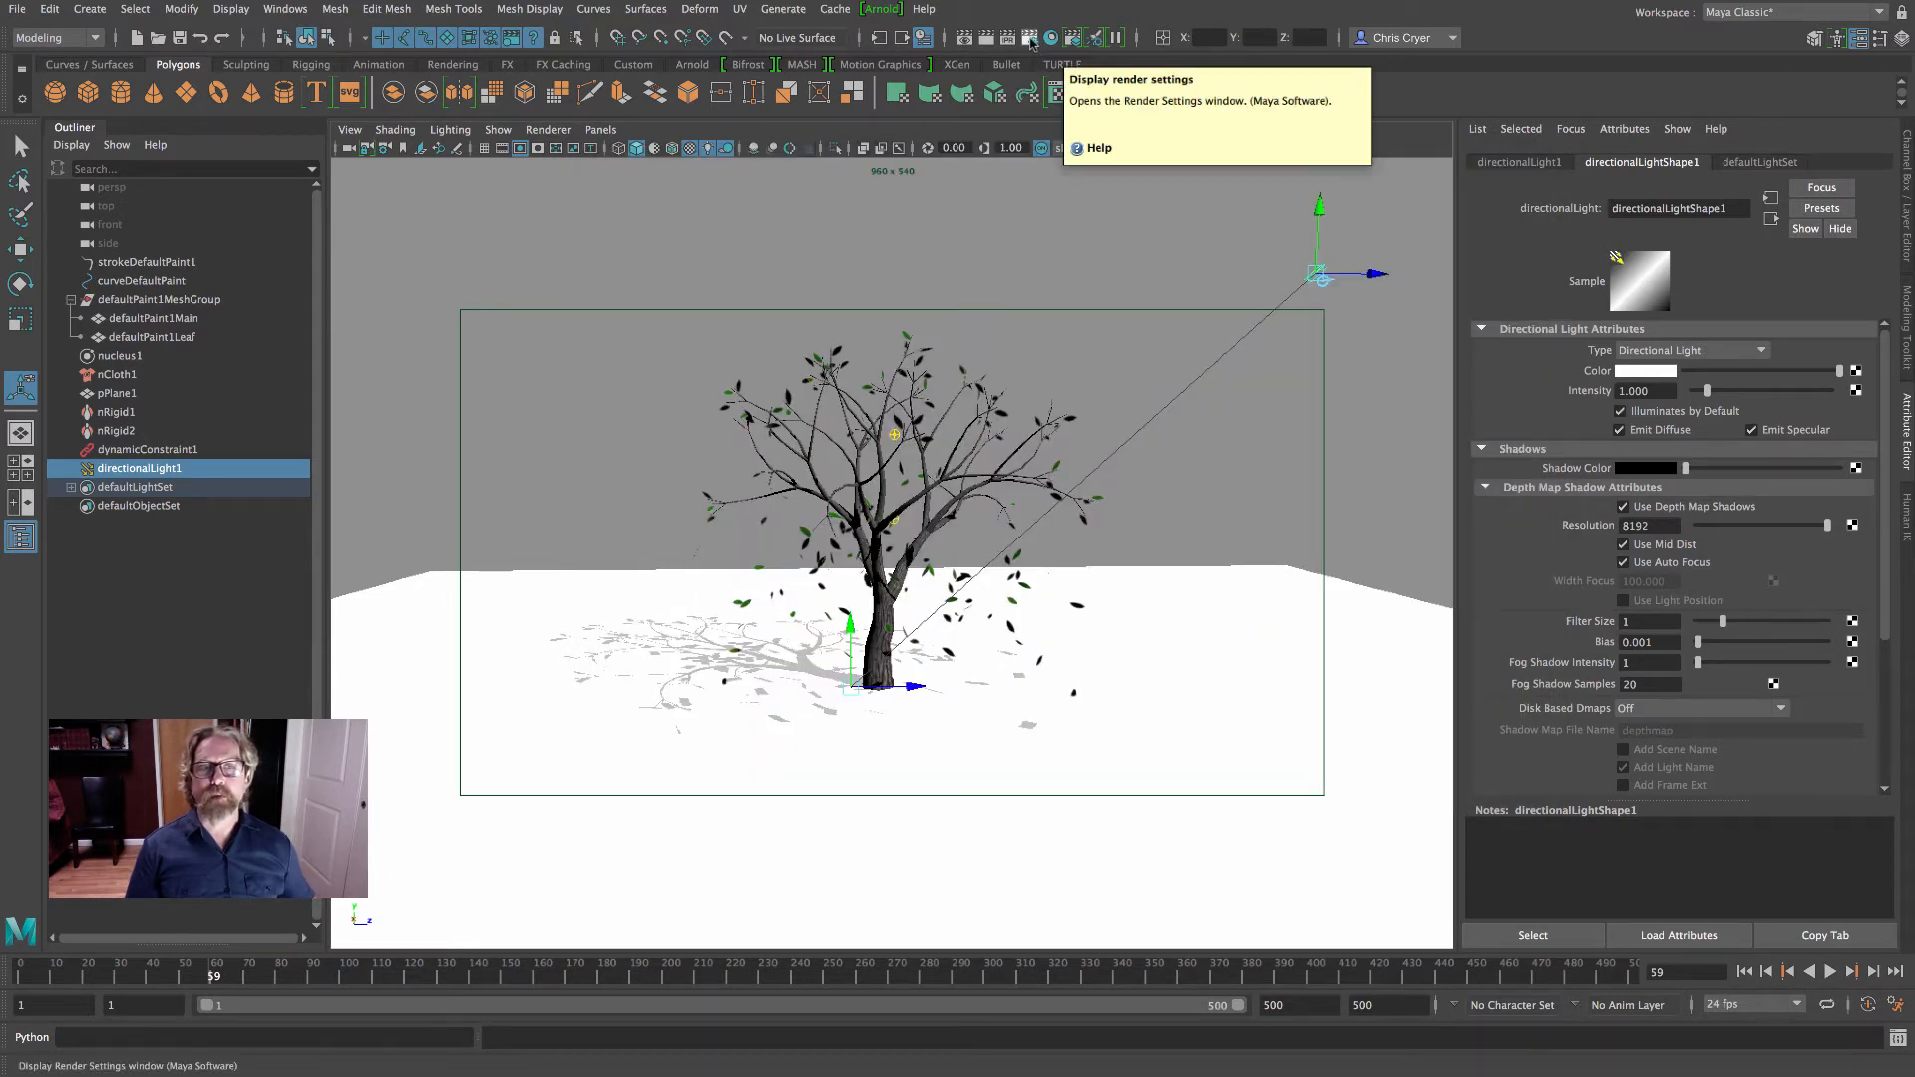
- Switch the directional light from depth map shadows to Use Ray Trace Shadows
left_click(1623, 505)
scroll(1701, 586, "down", 4)
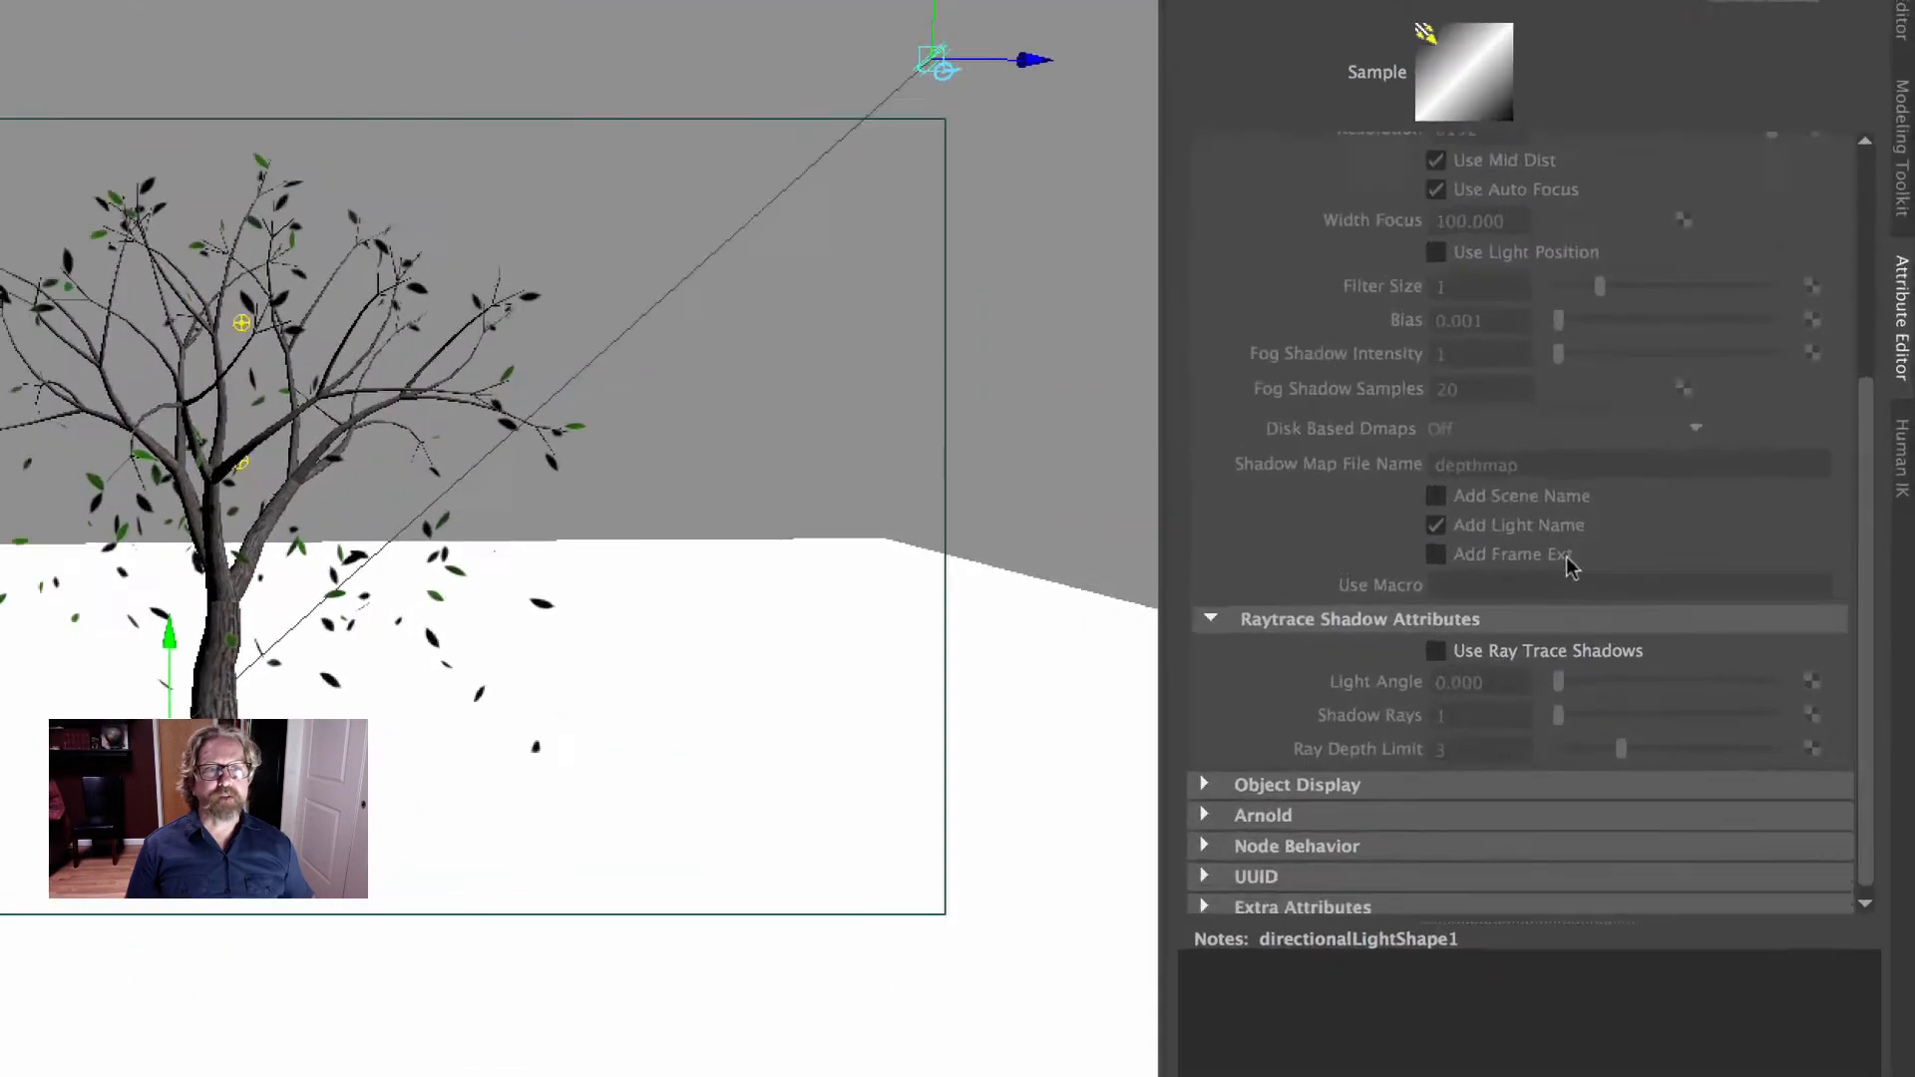
left_click(1622, 627)
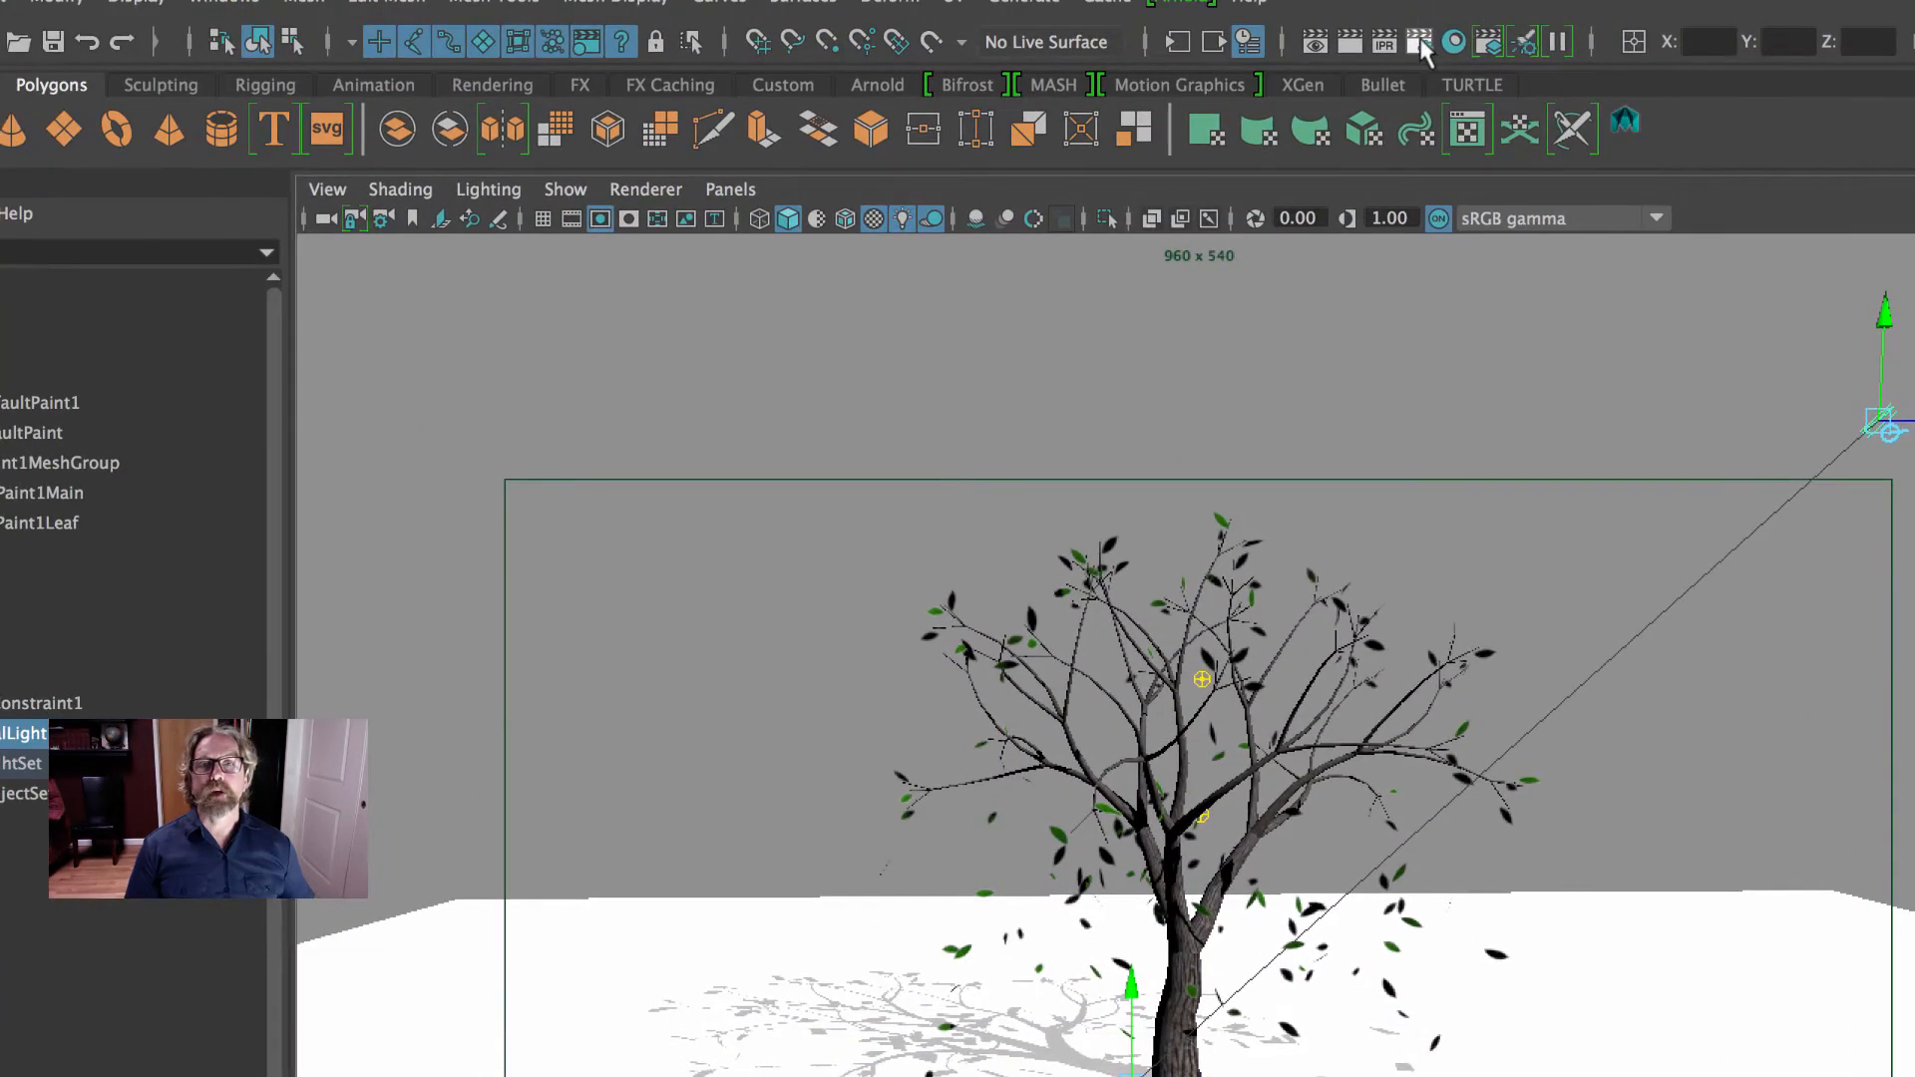
- Enable Raytracing in the Maya Software render settings and close the settings window
left_click(1418, 42)
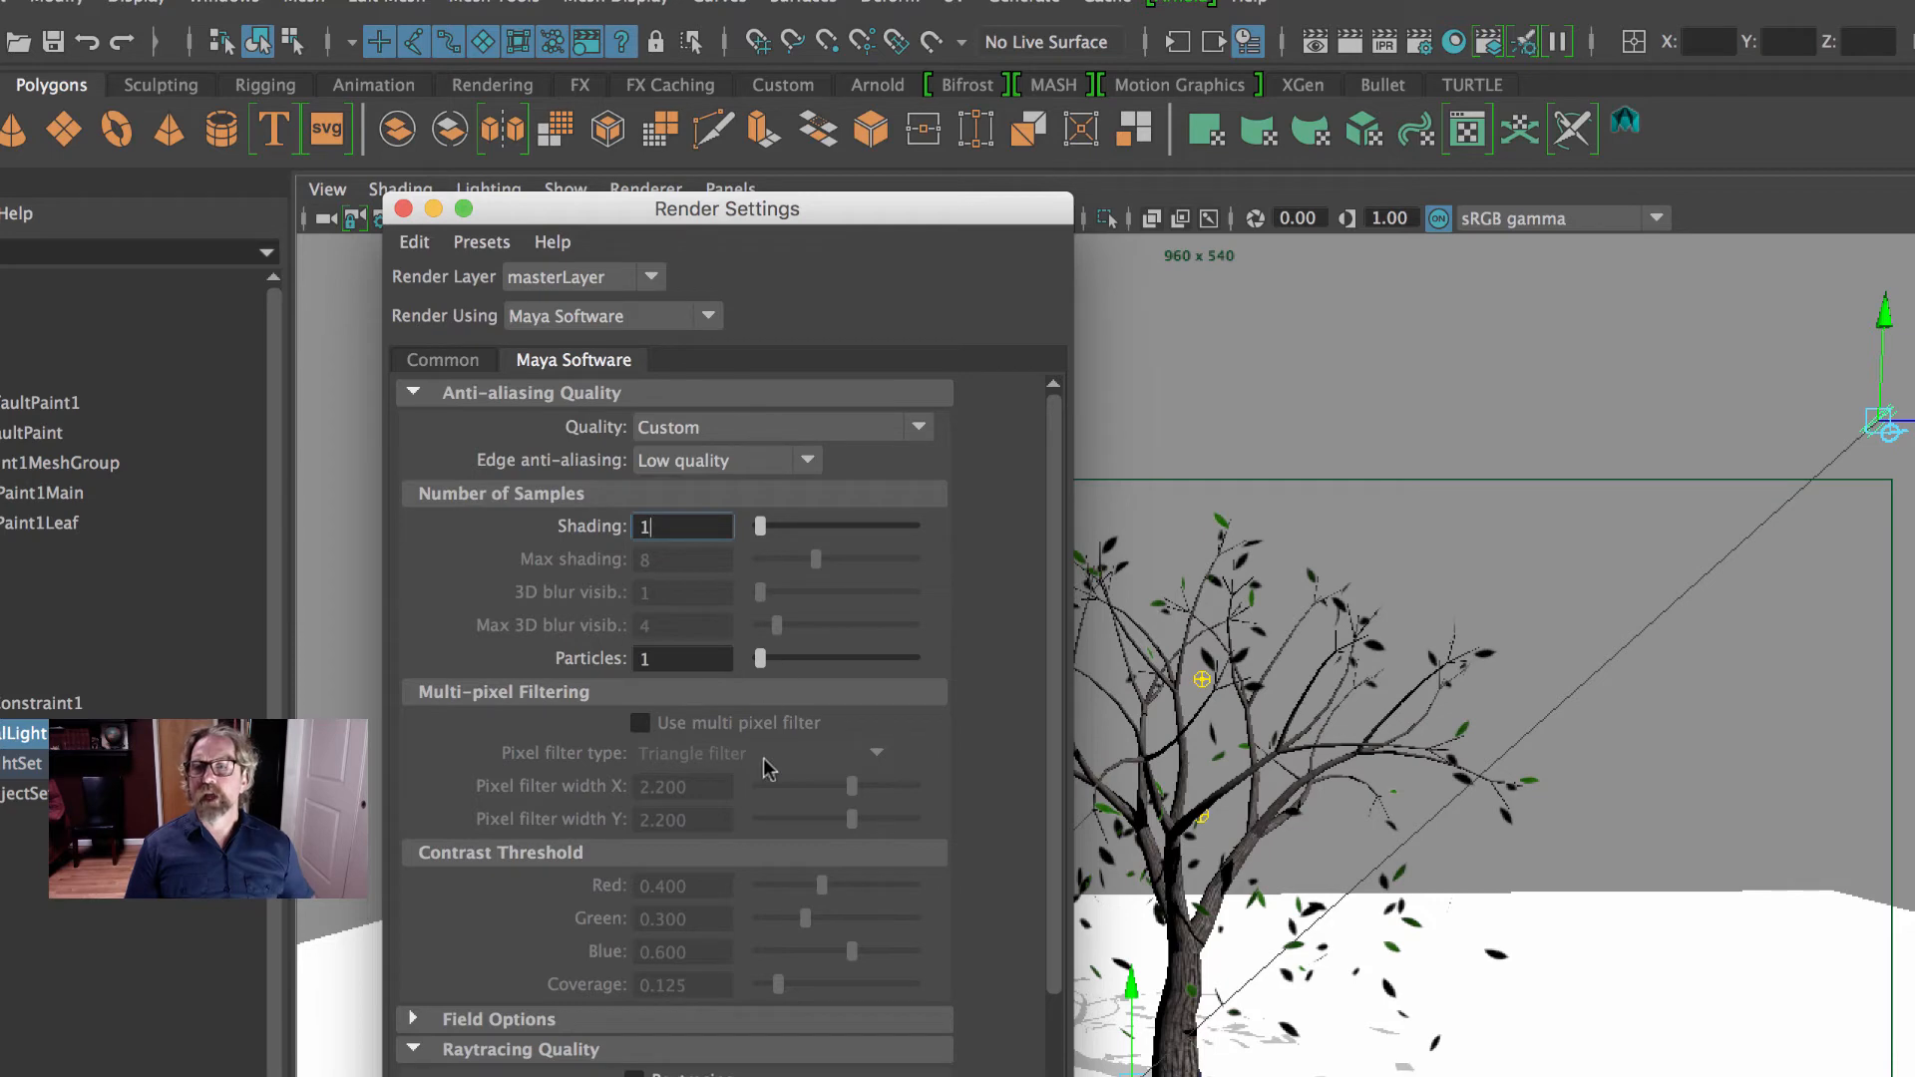
scroll(770, 763, "down", 4)
scroll(793, 768, "up", 4)
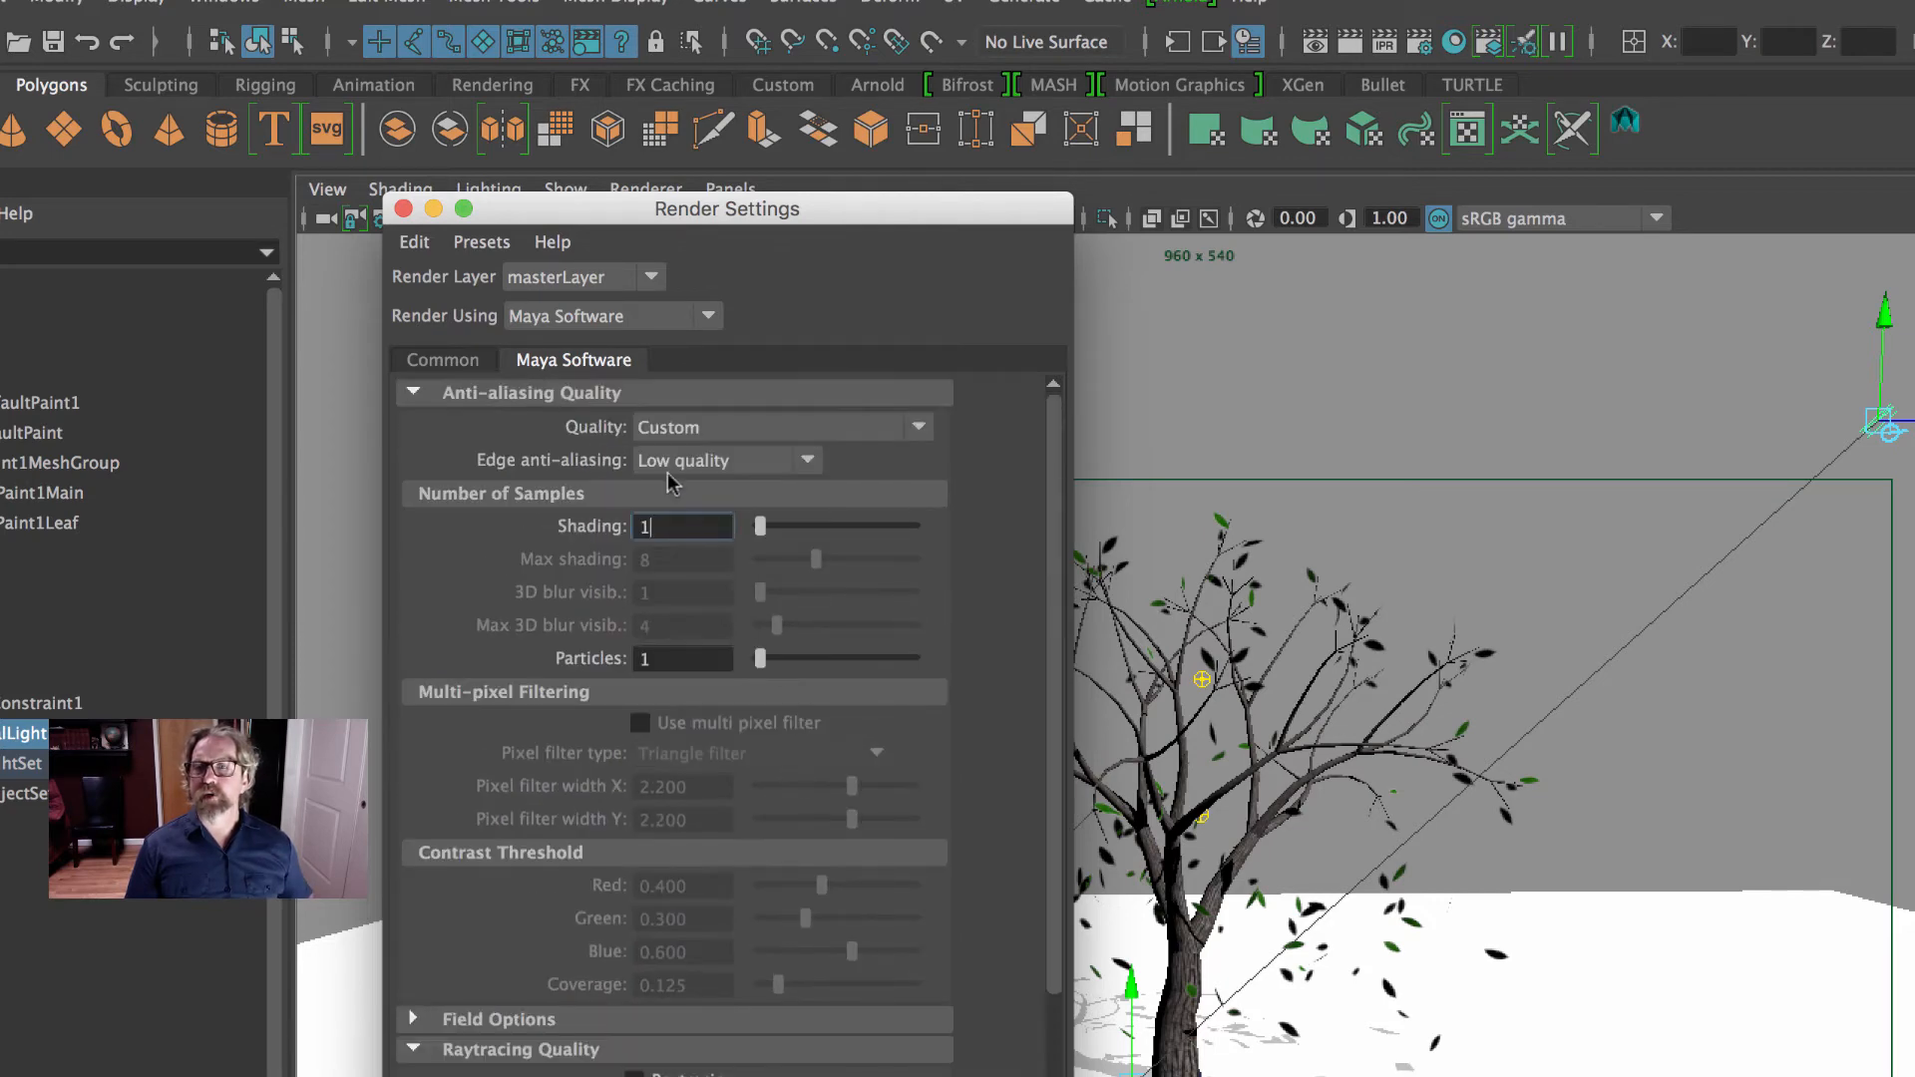
scroll(883, 678, "down", 4)
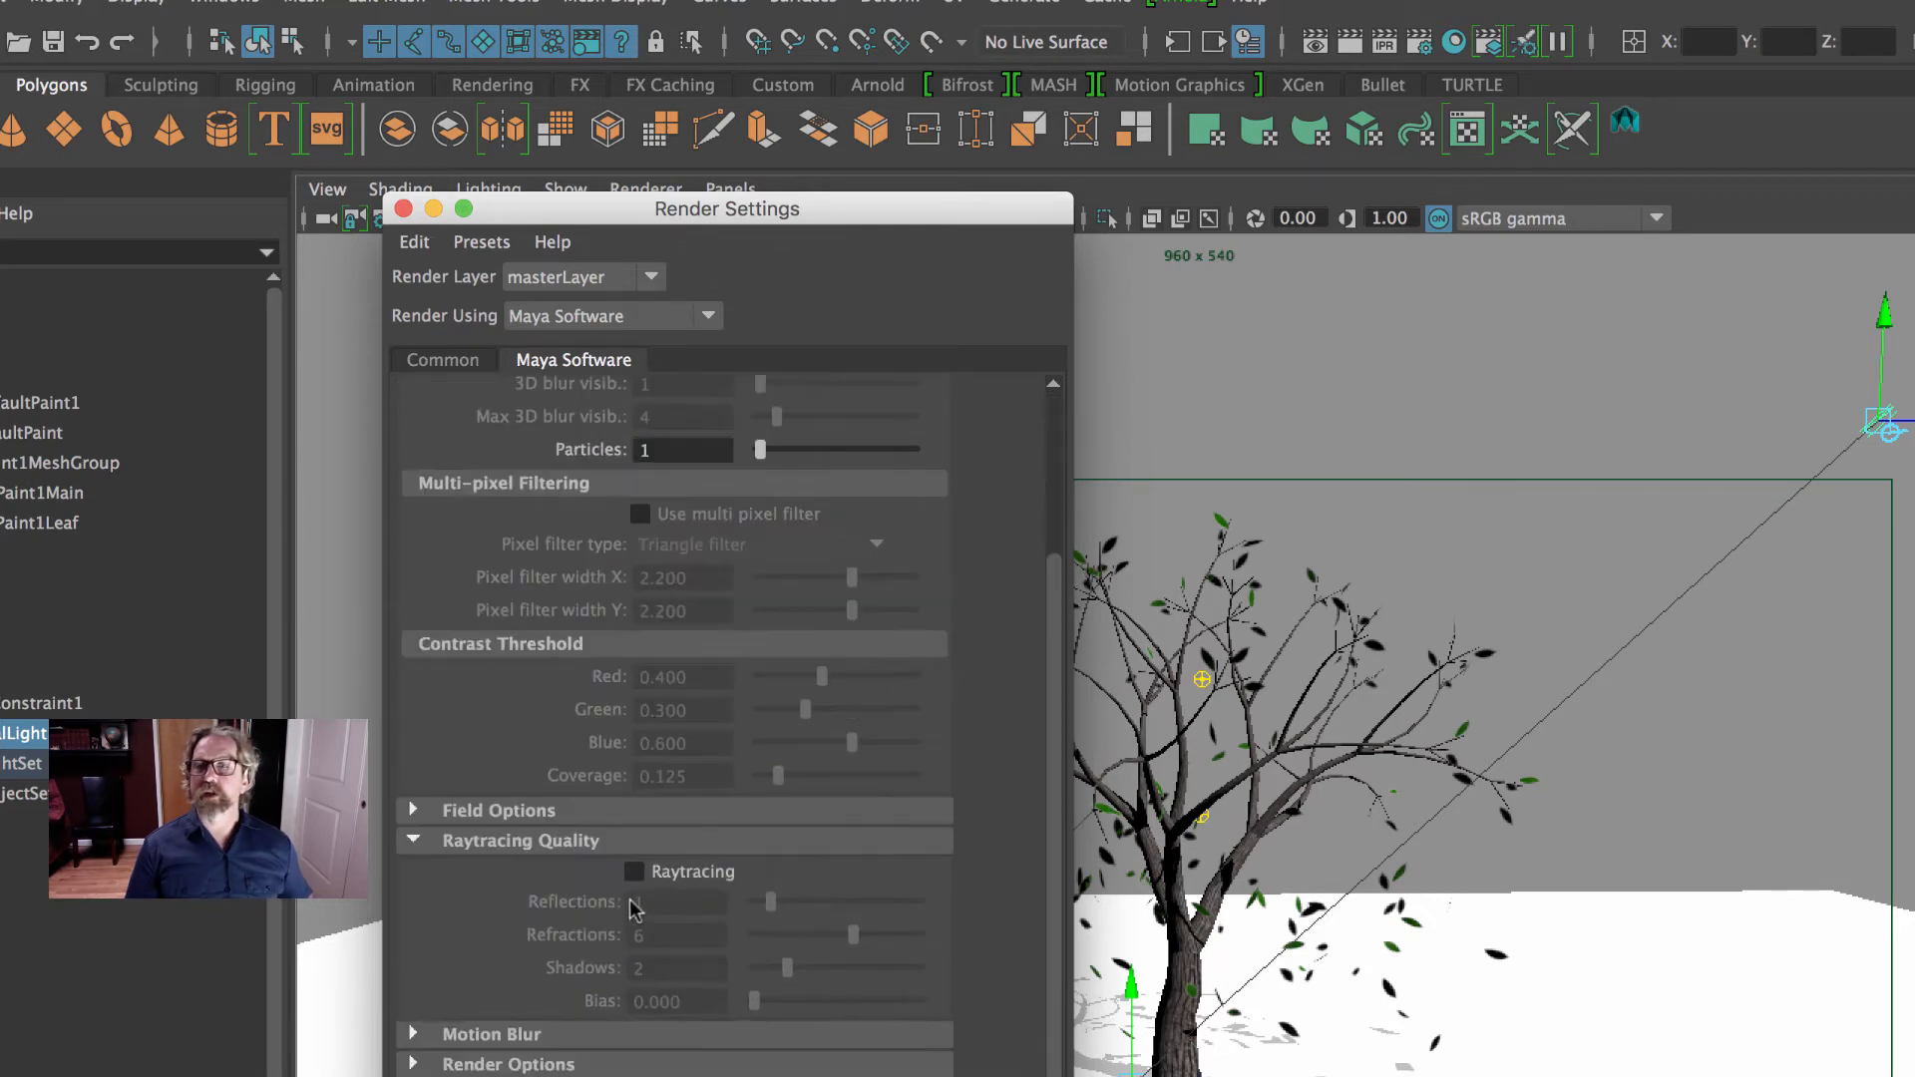
left_click(634, 871)
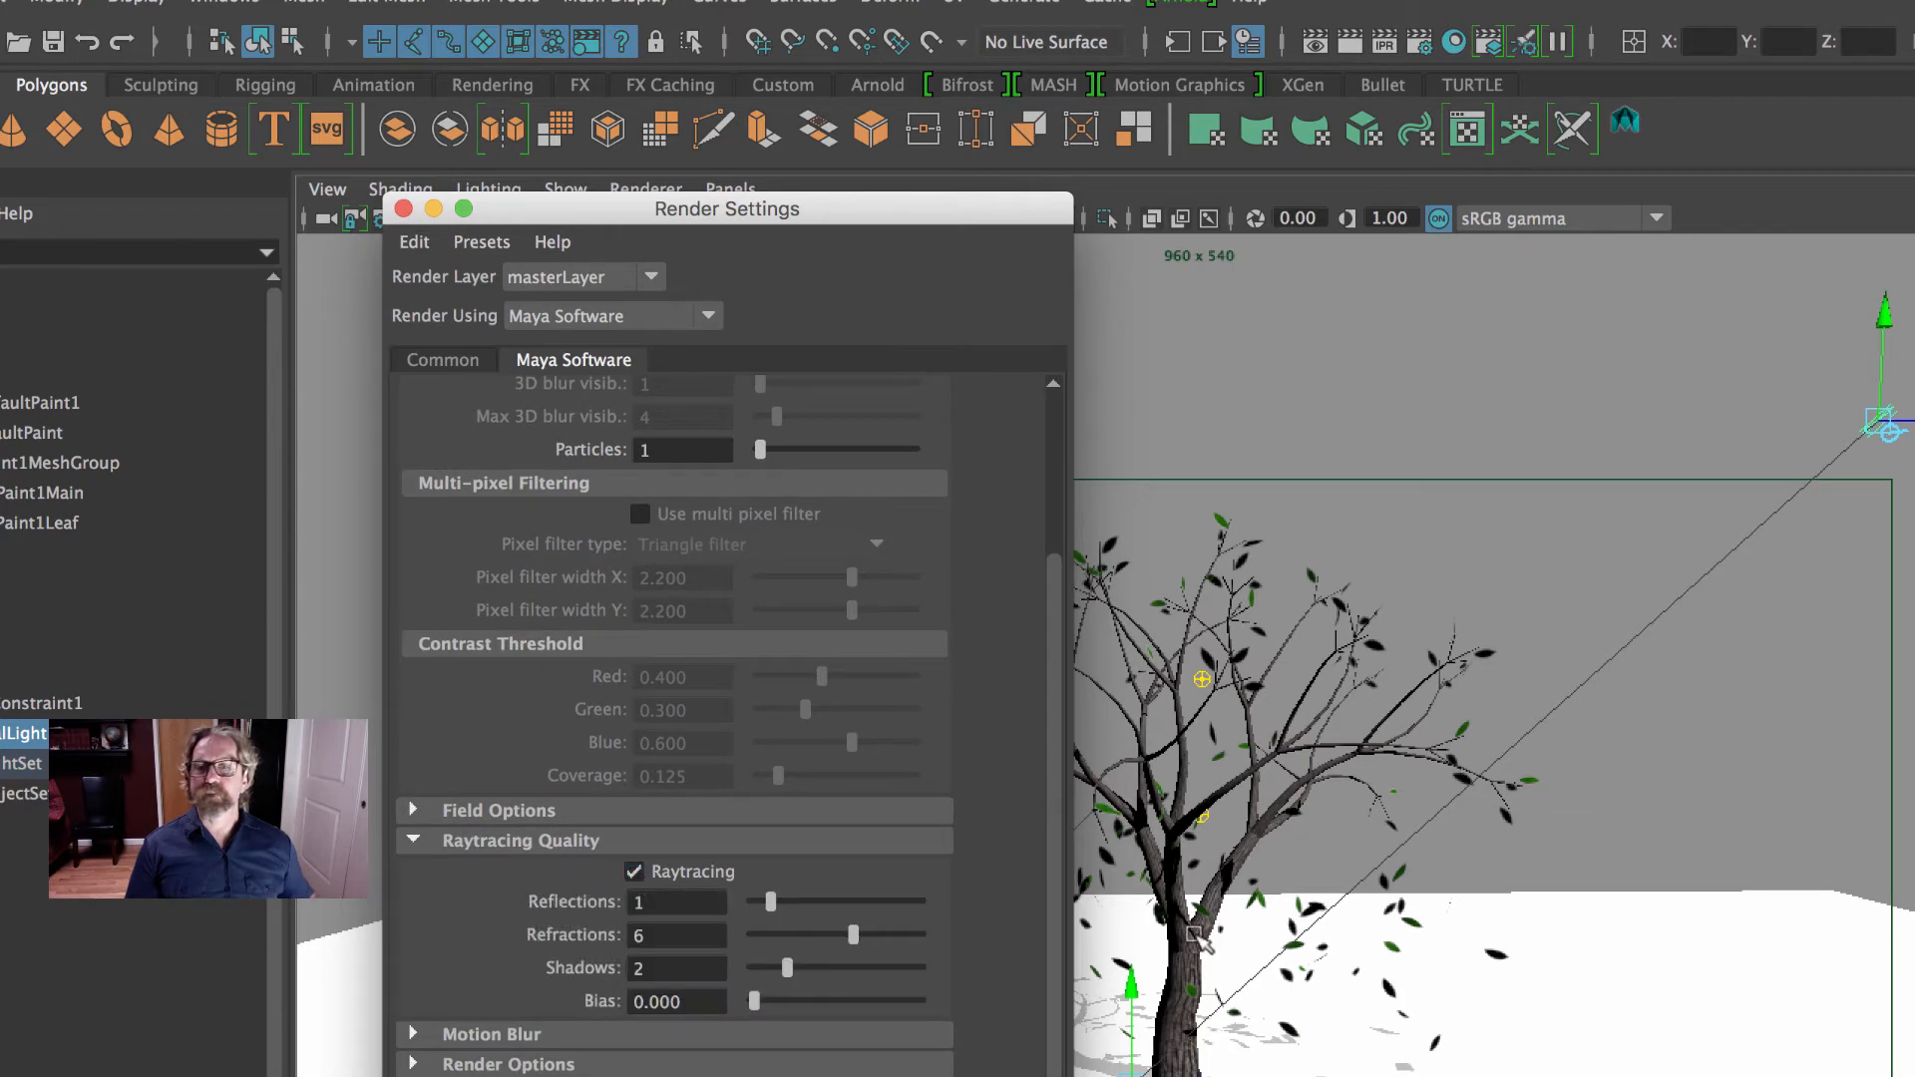
left_click(403, 209)
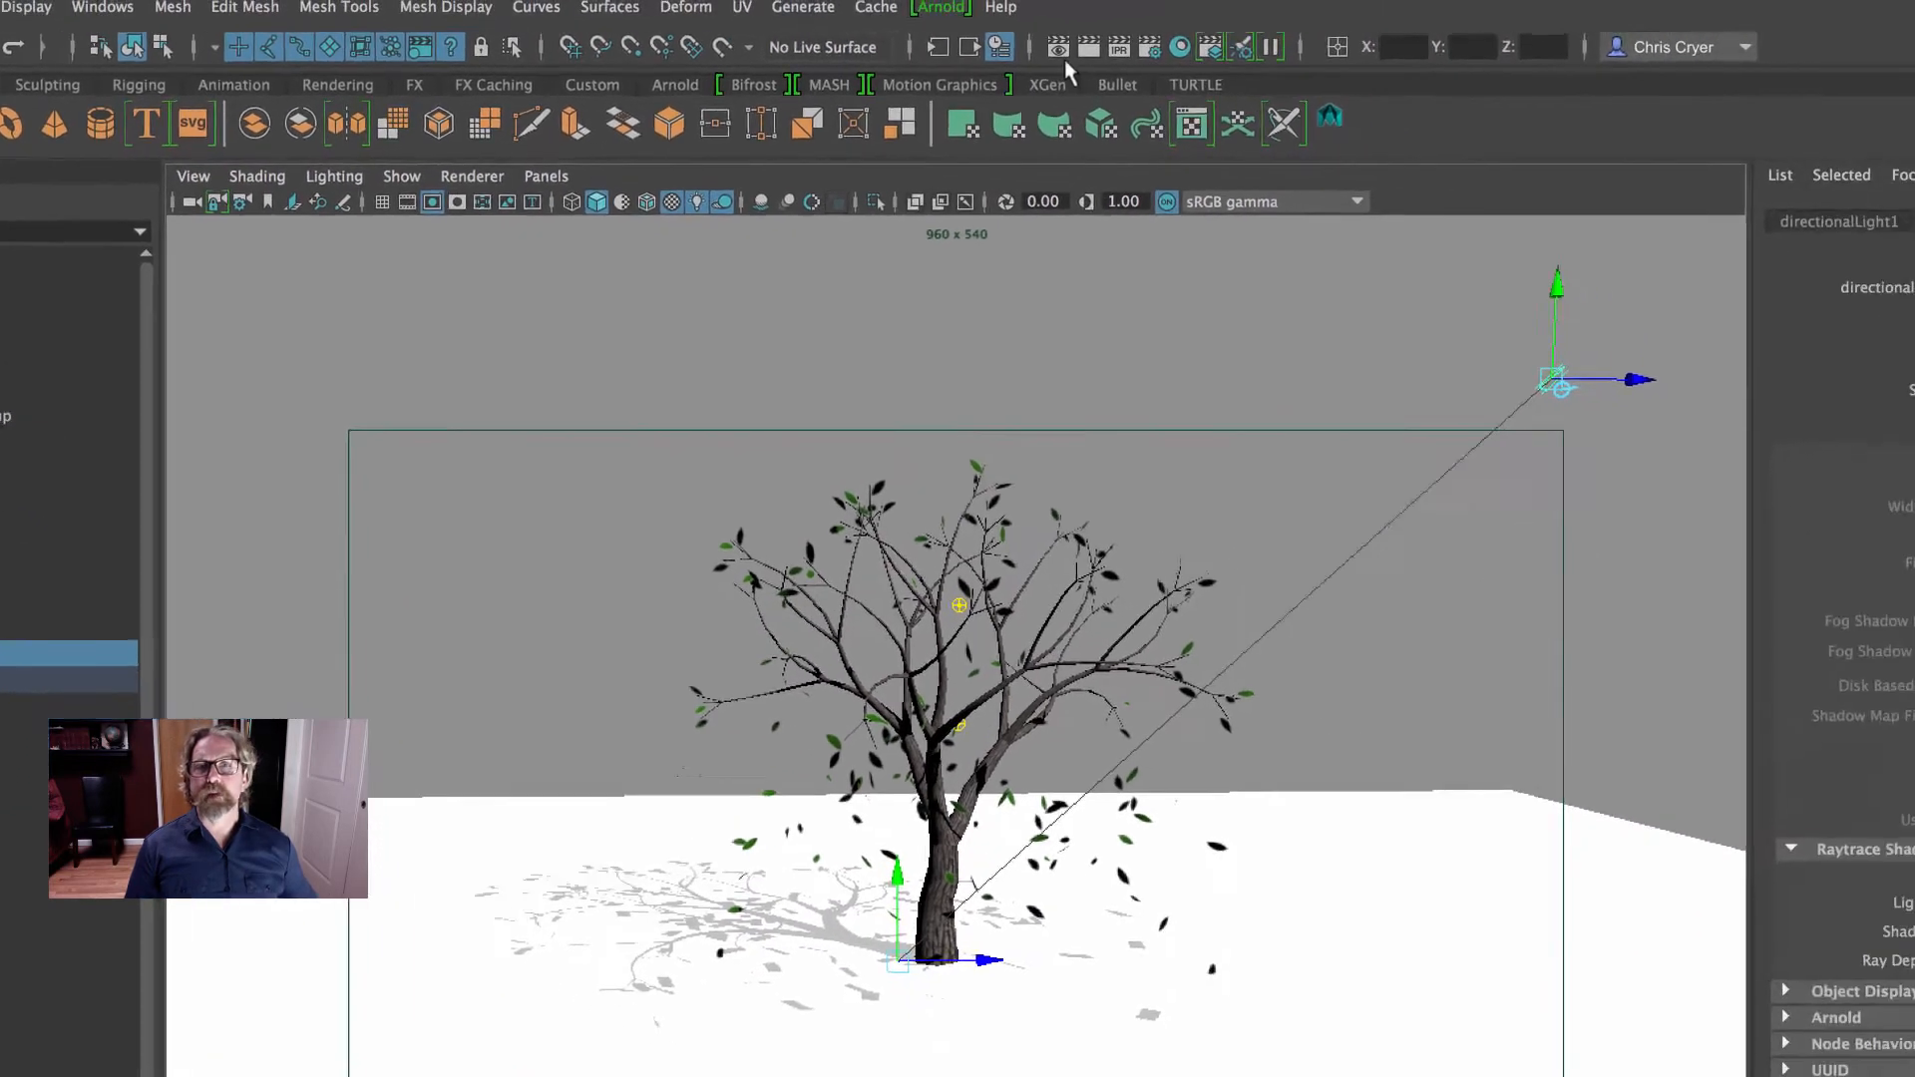
- Keep the depth map render in the Render View, re-render frame 59 with raytraced shadows, and keep that image too
left_click(1059, 50)
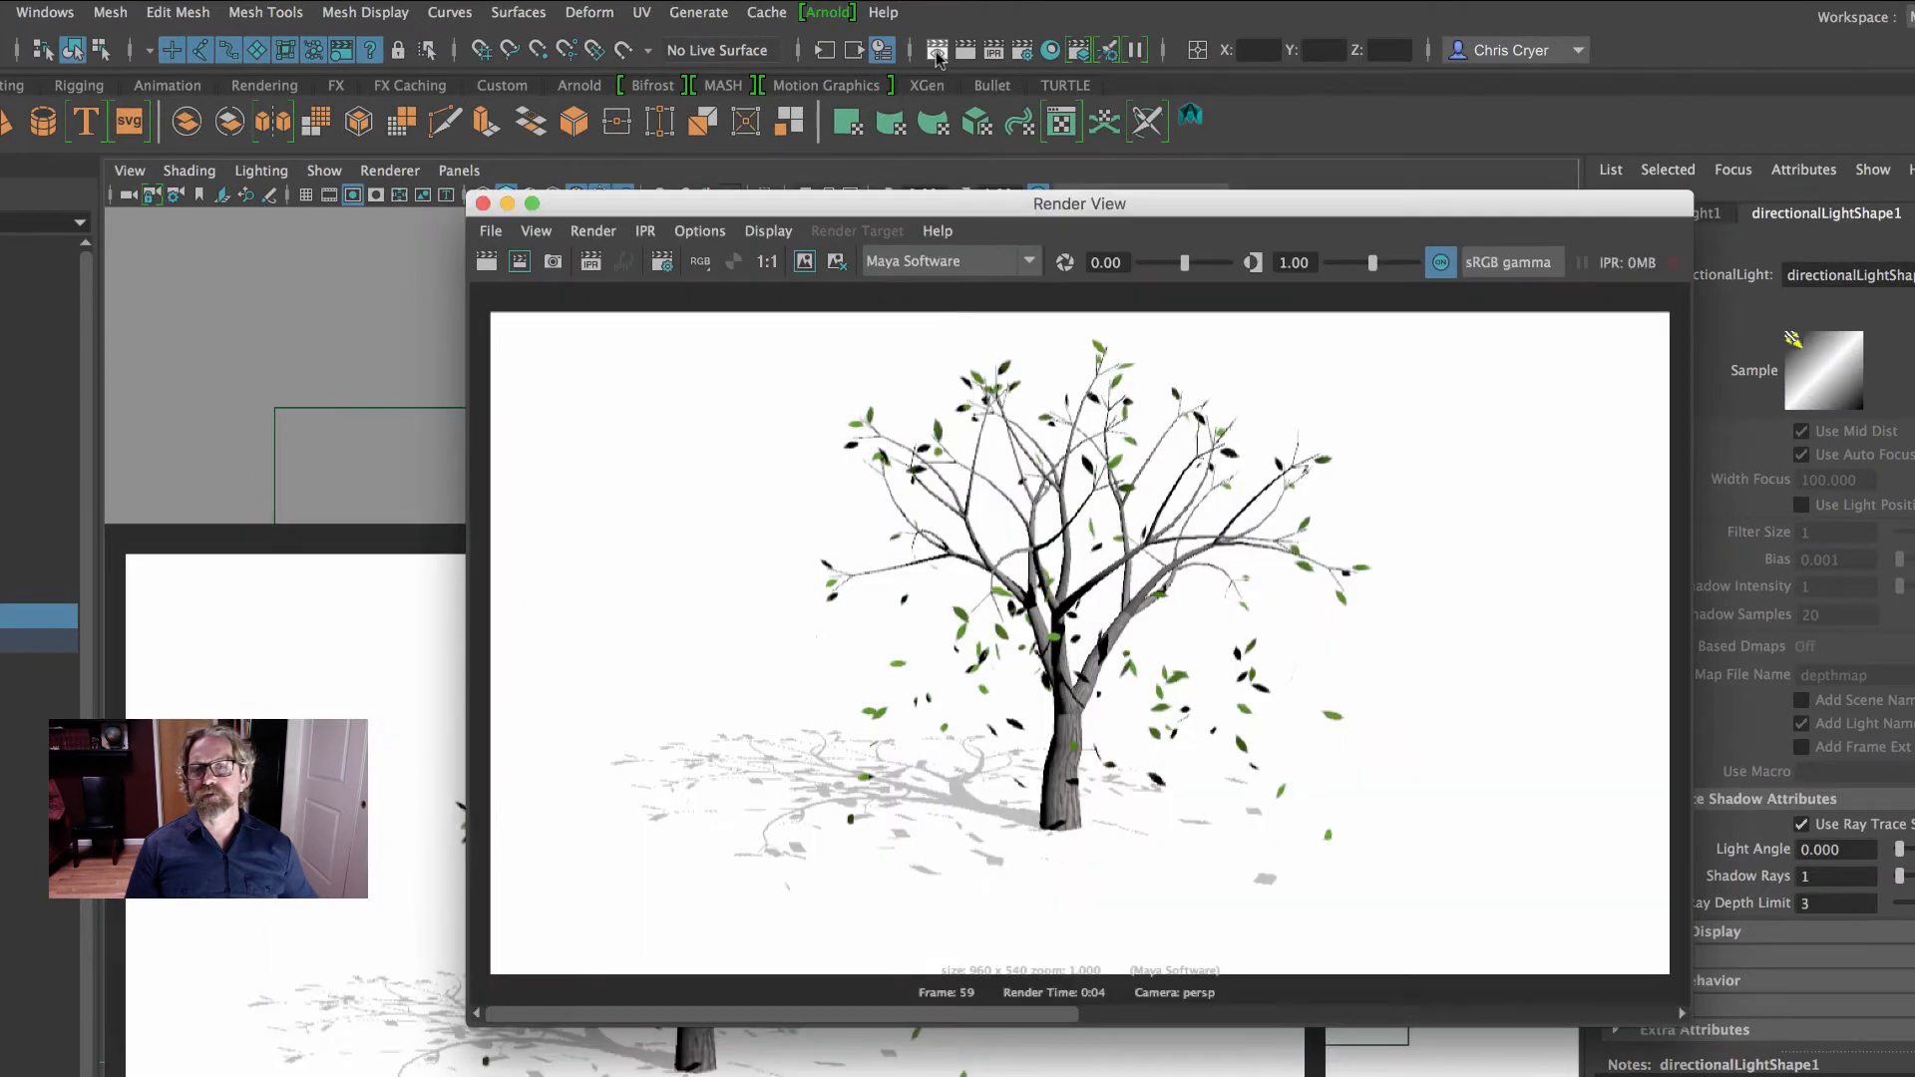
left_click(804, 262)
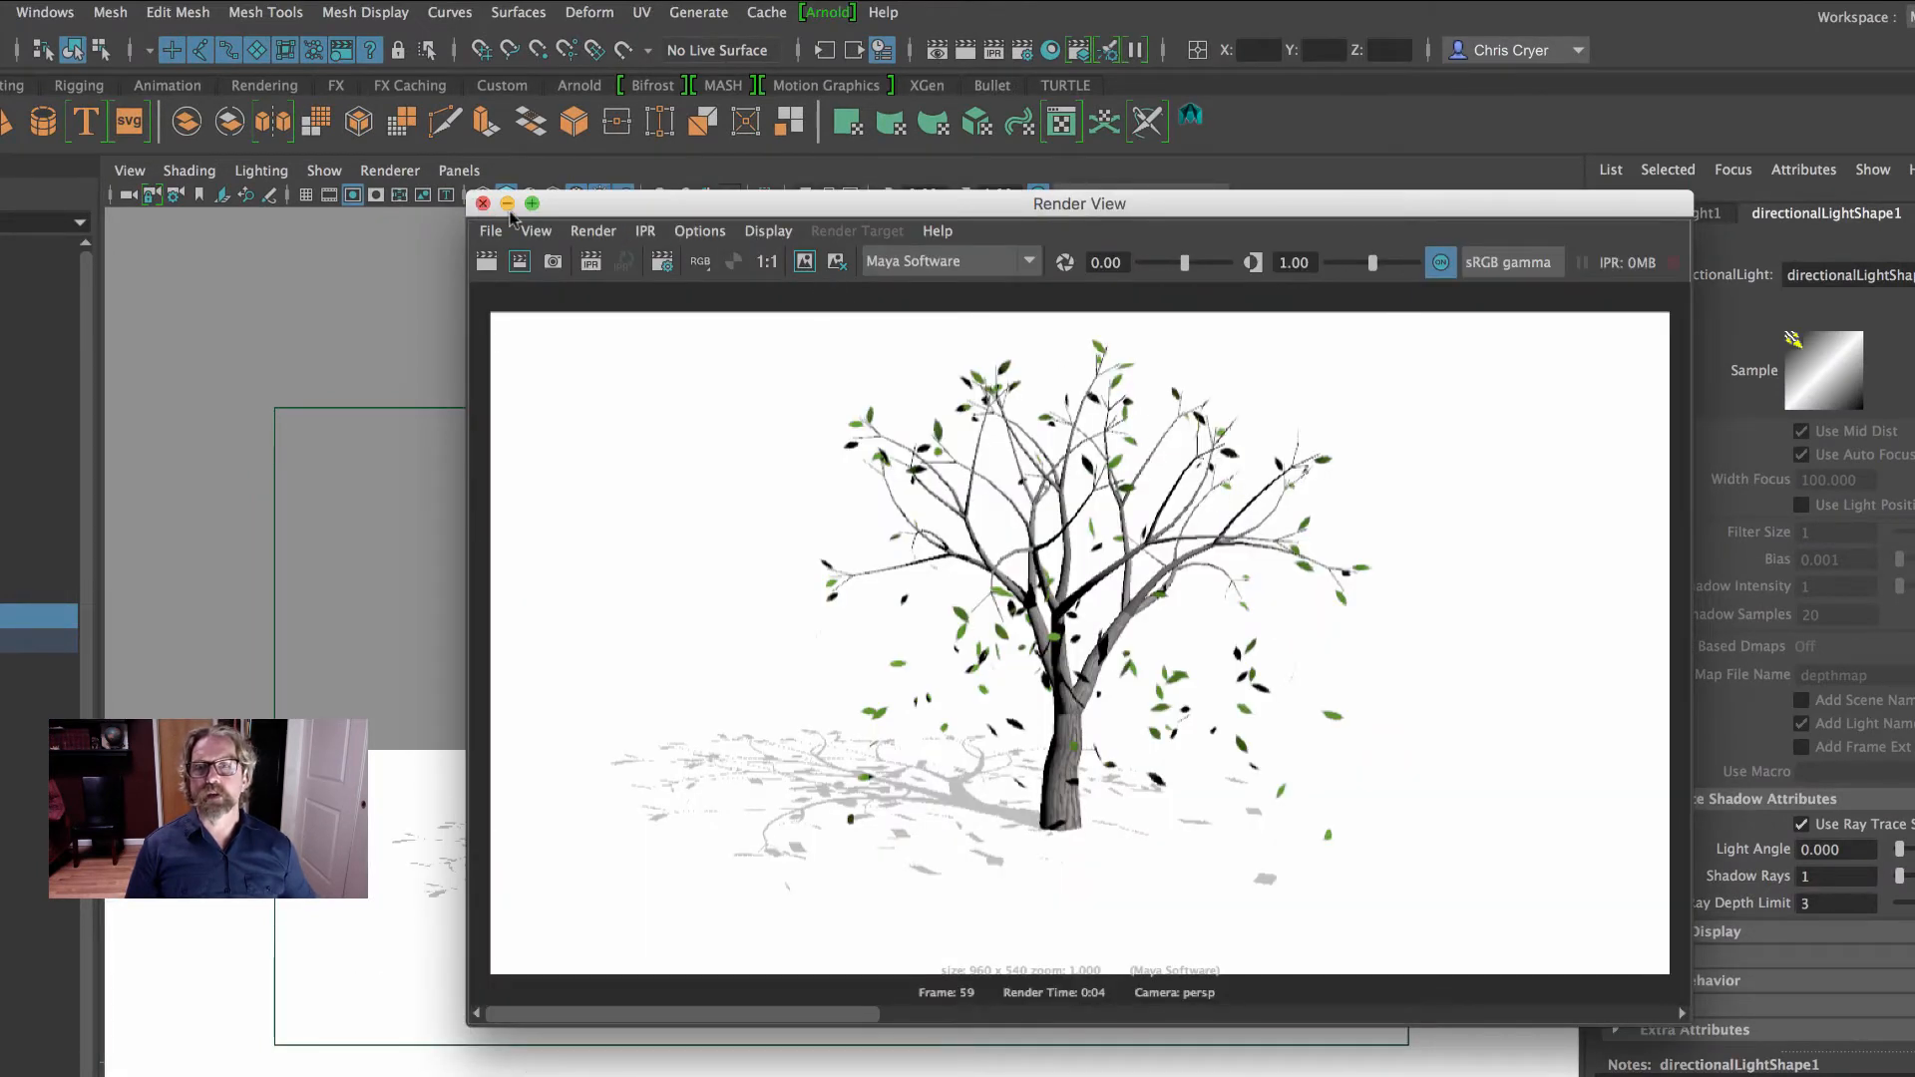
left_click(488, 263)
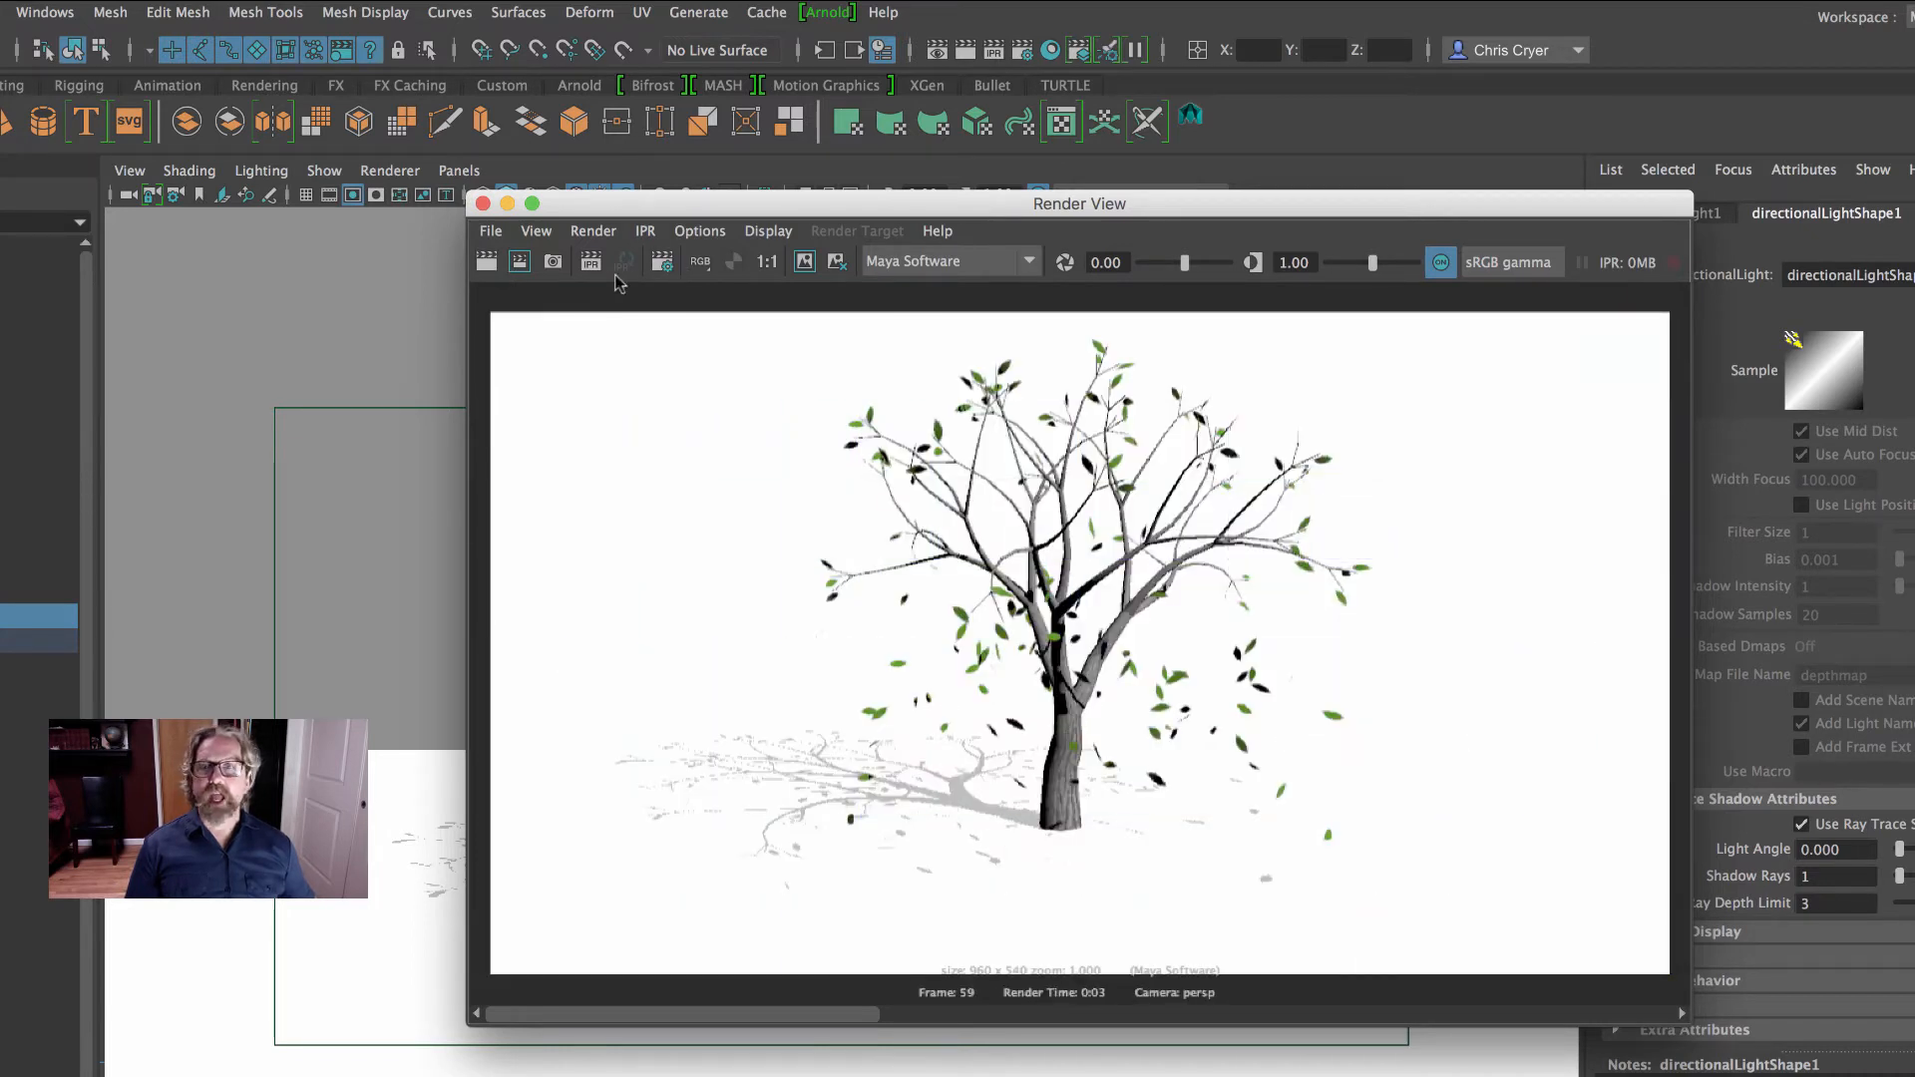
left_click(803, 262)
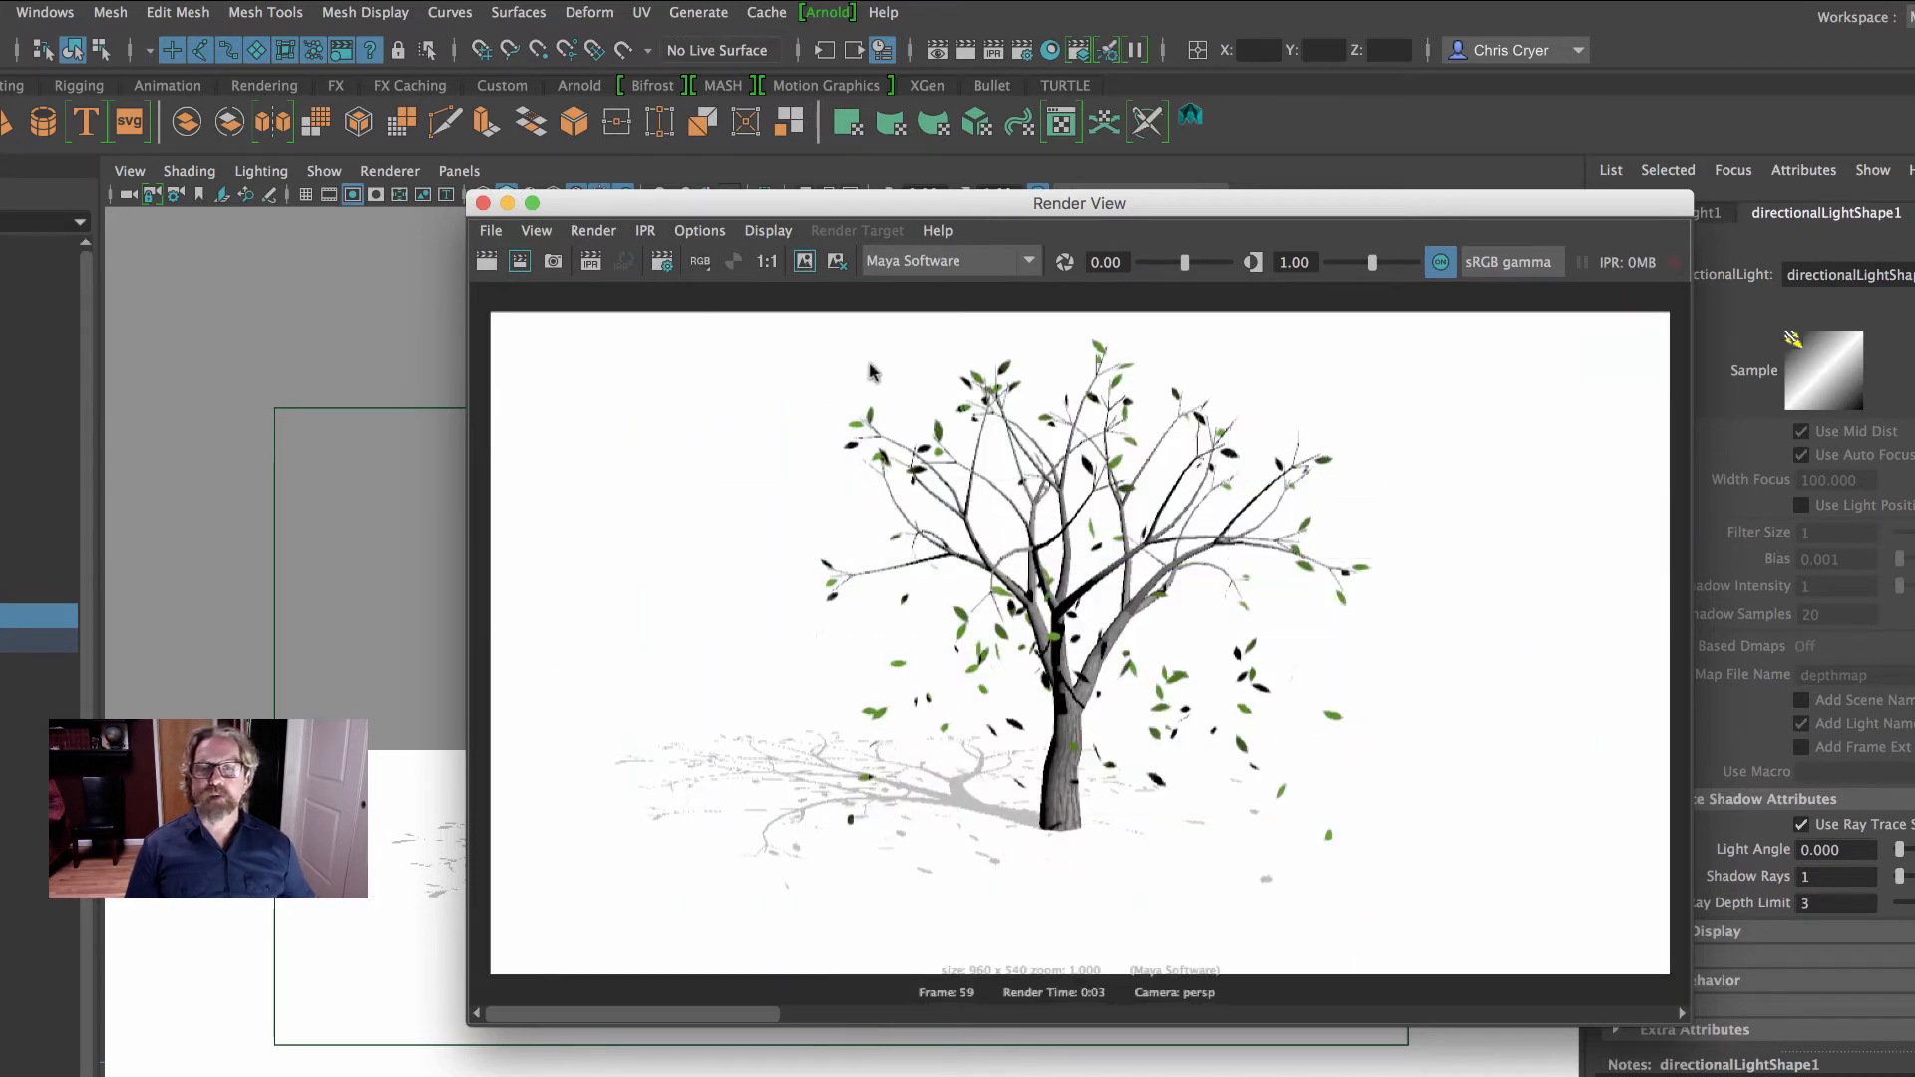
- Zoom in on the fallen leaves' shadows, compare the raytraced and depth map renders, and close the render window
left_click_drag(1127, 752, 1453, 945, "ctrl+alt")
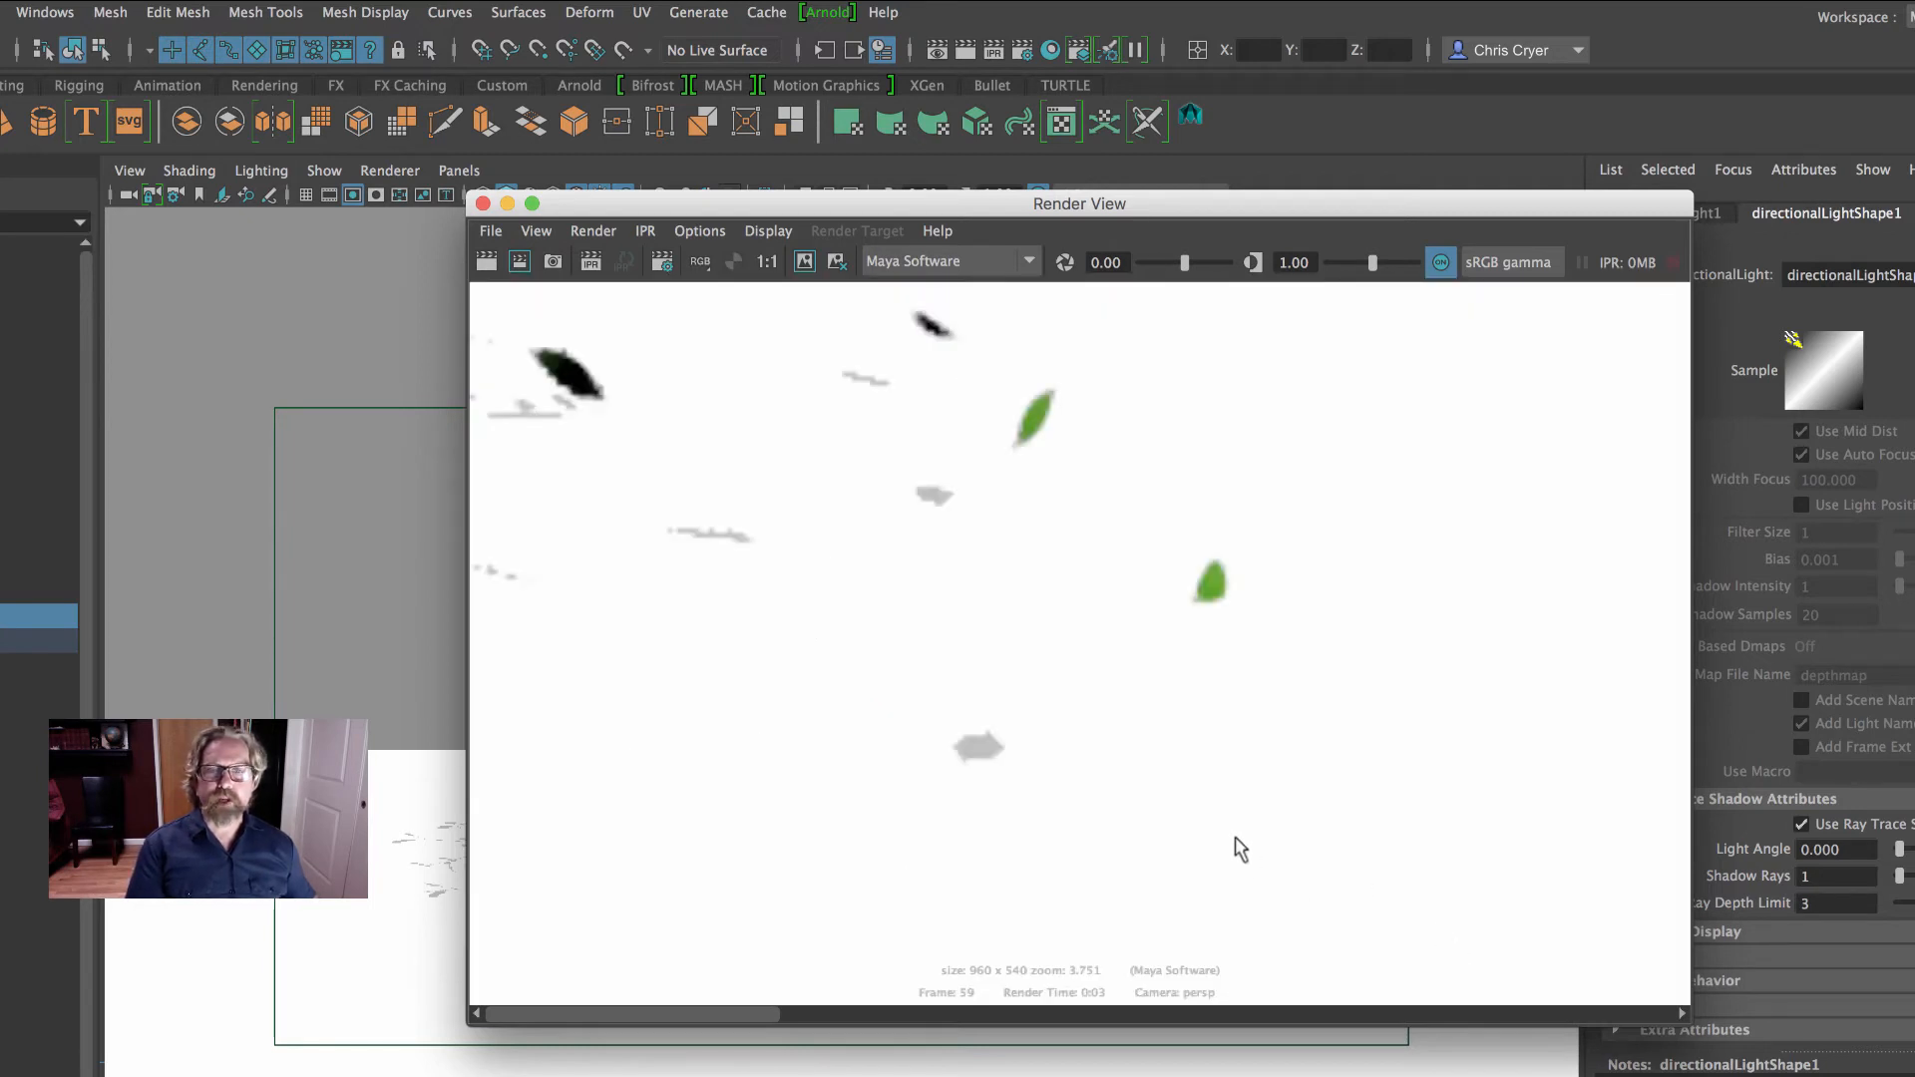
left_click_drag(645, 1017, 1285, 1019)
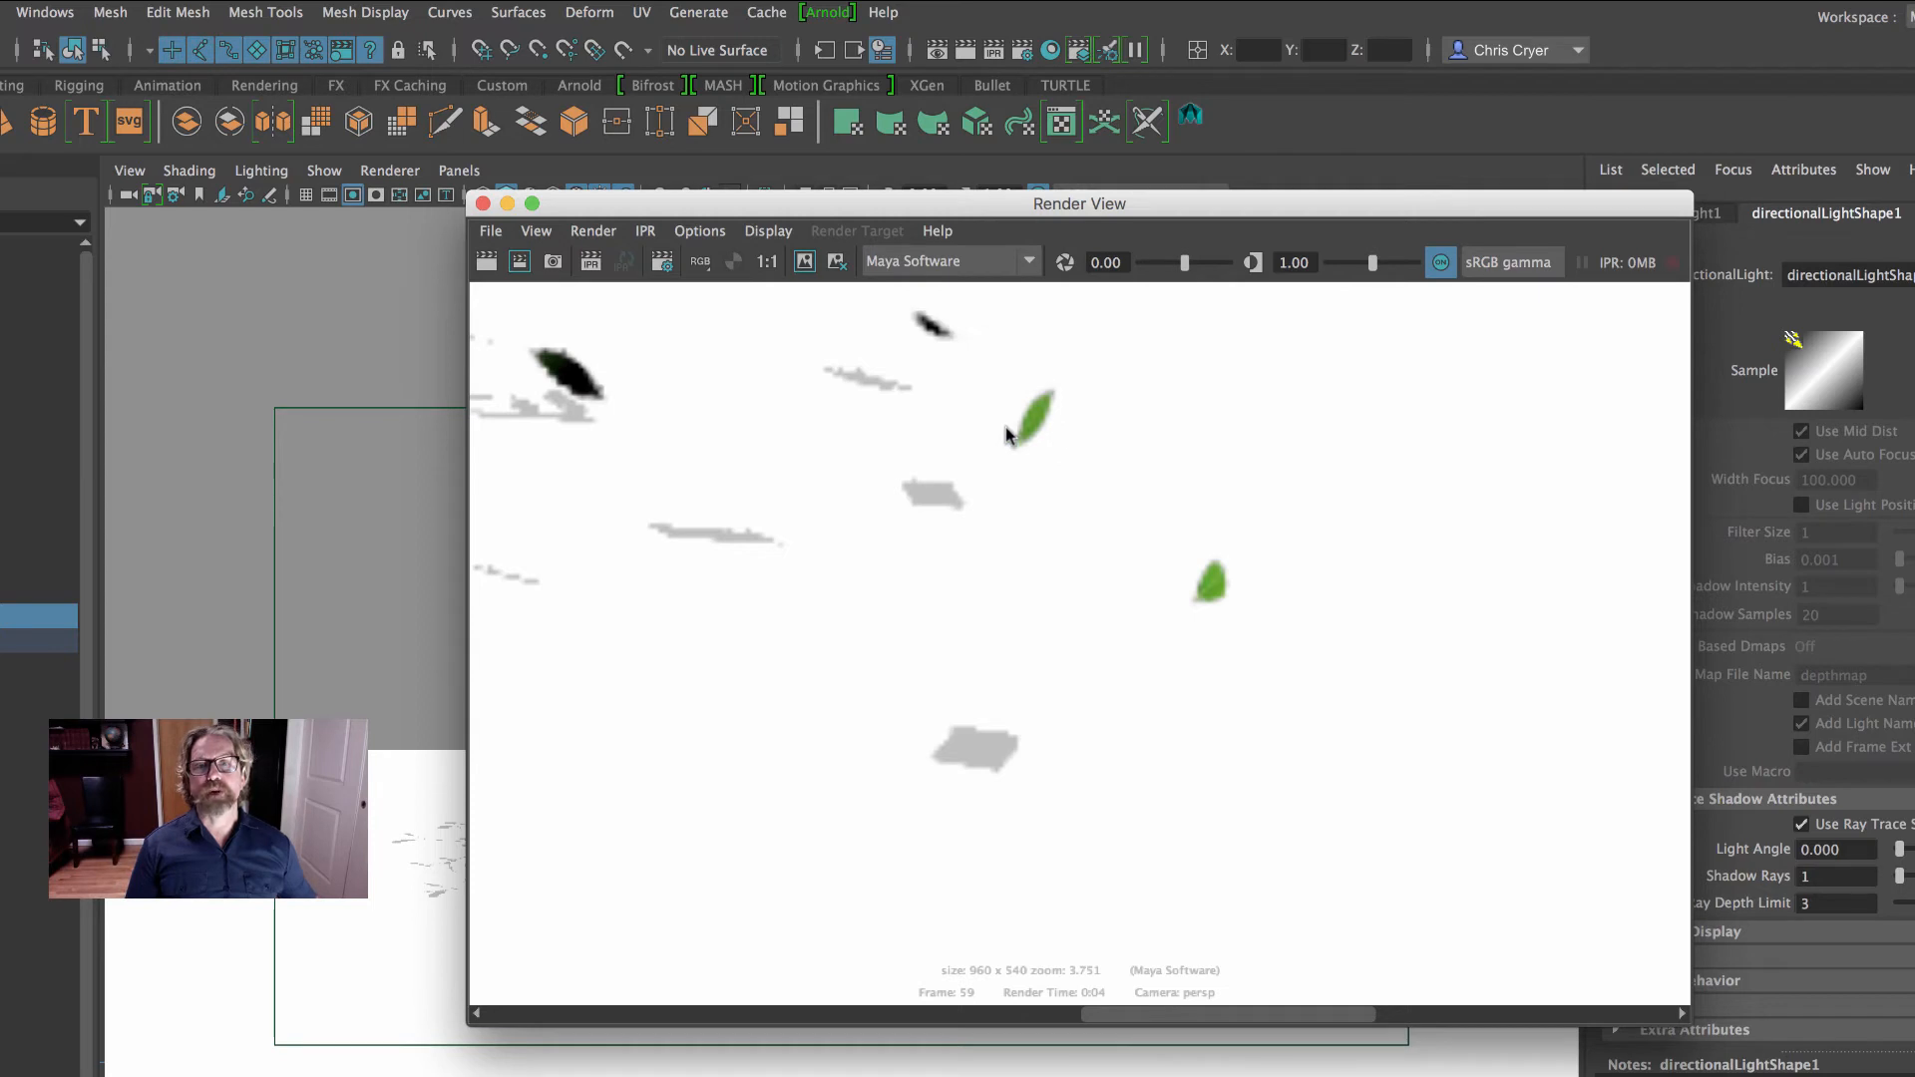
left_click_drag(1135, 1017, 595, 975)
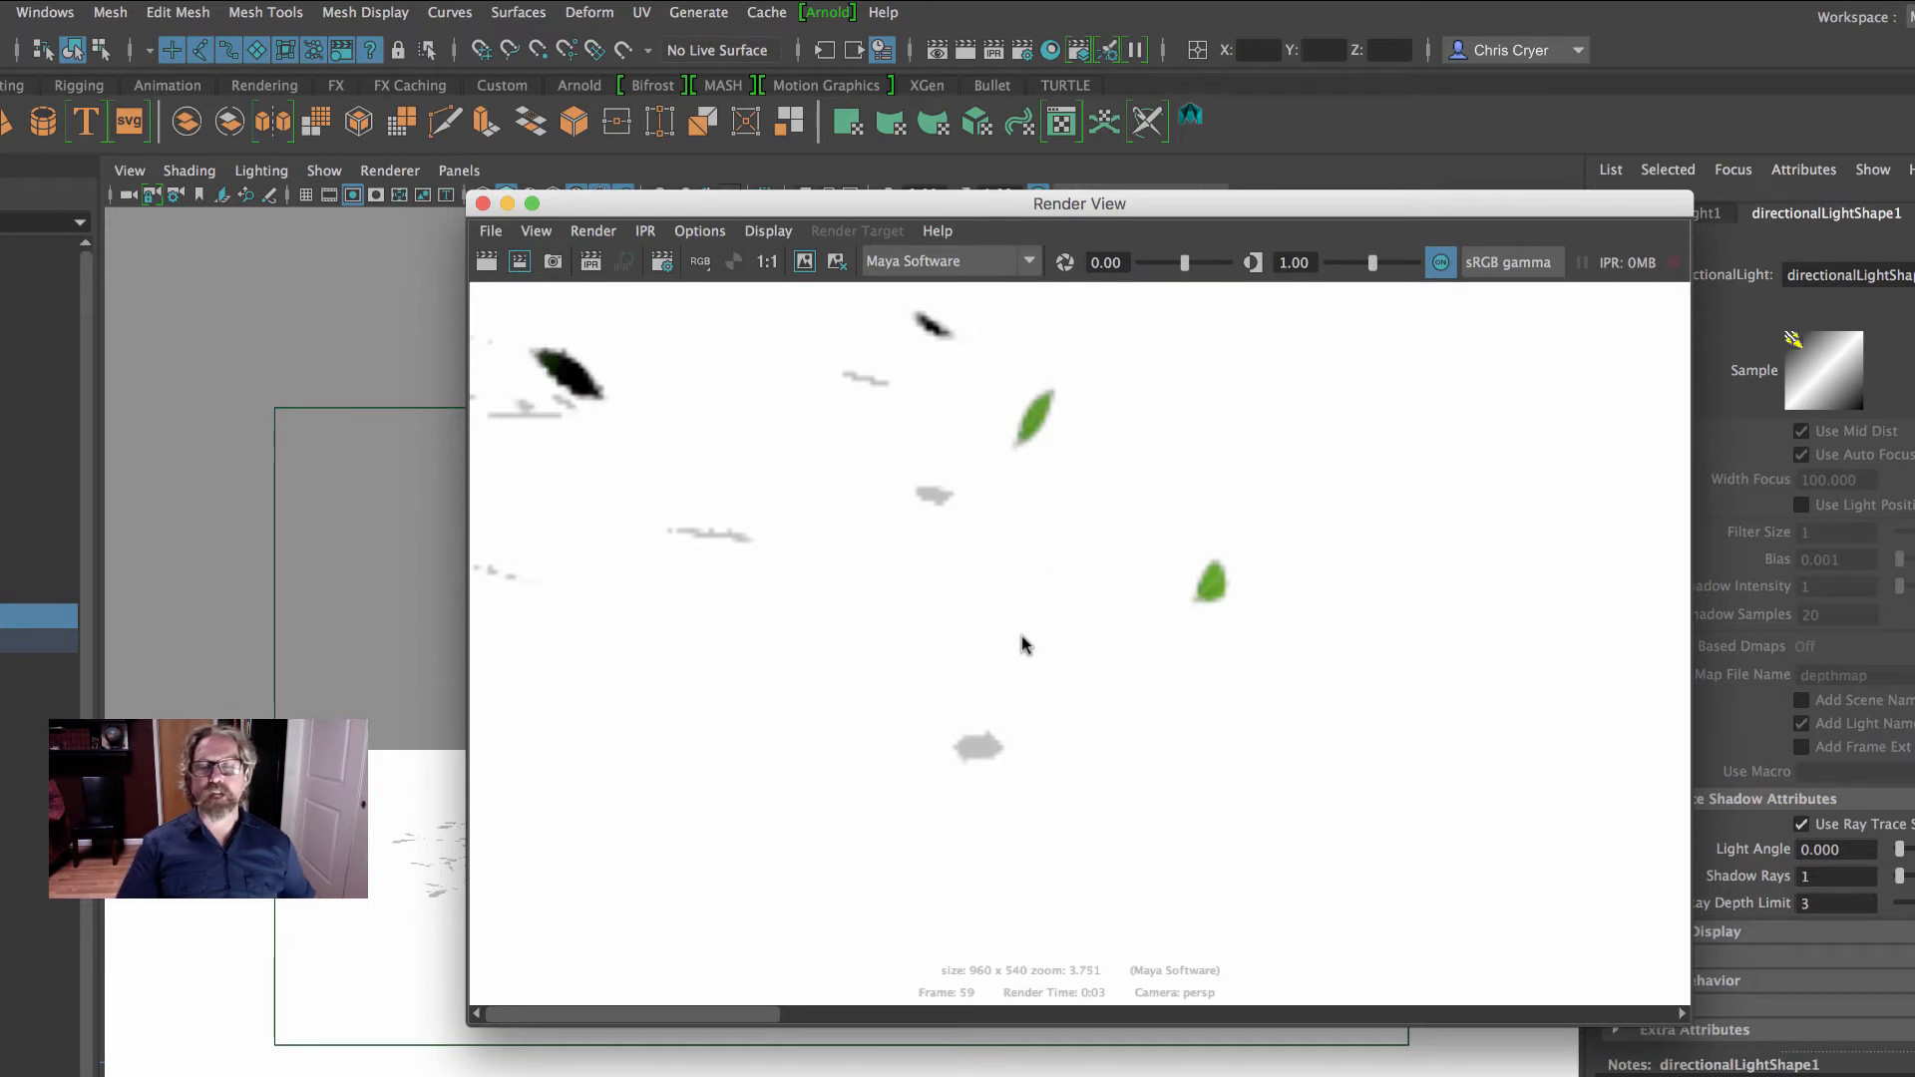
left_click_drag(743, 1025, 801, 1006)
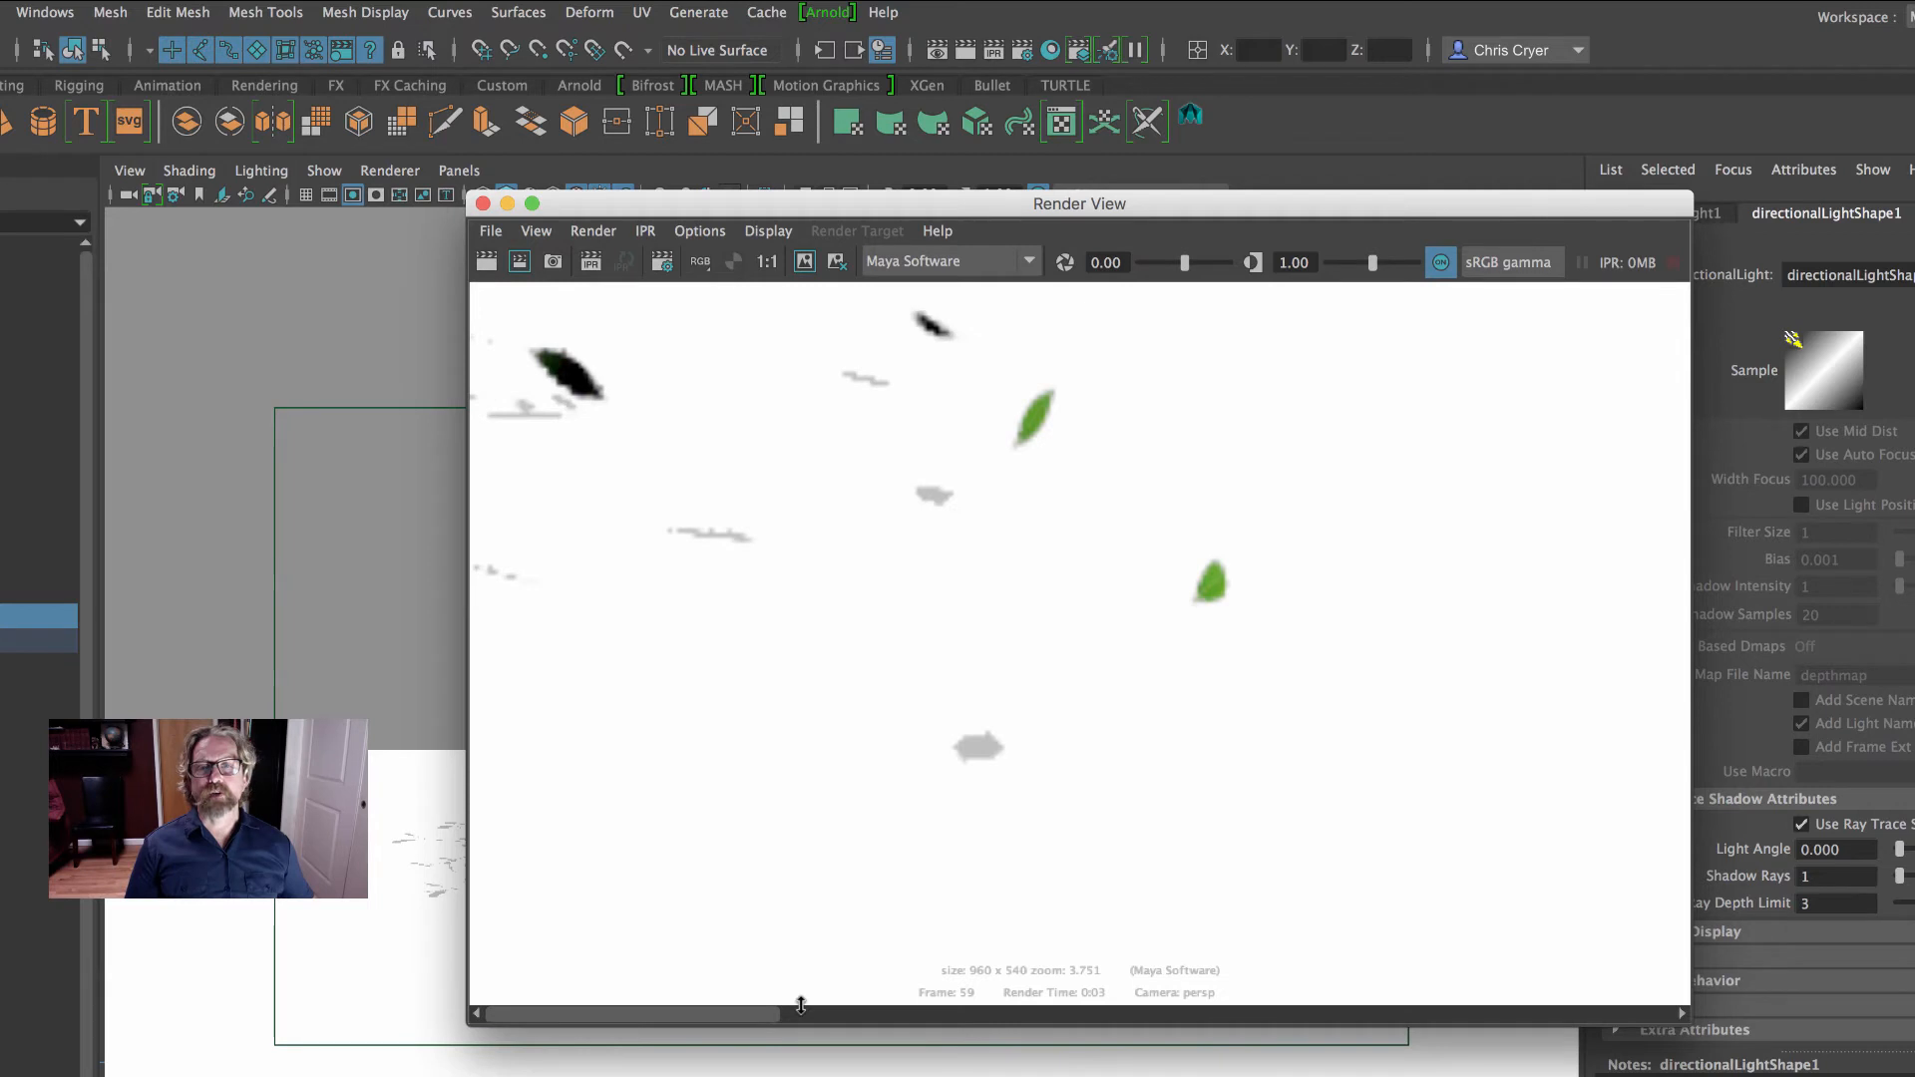
left_click(483, 203)
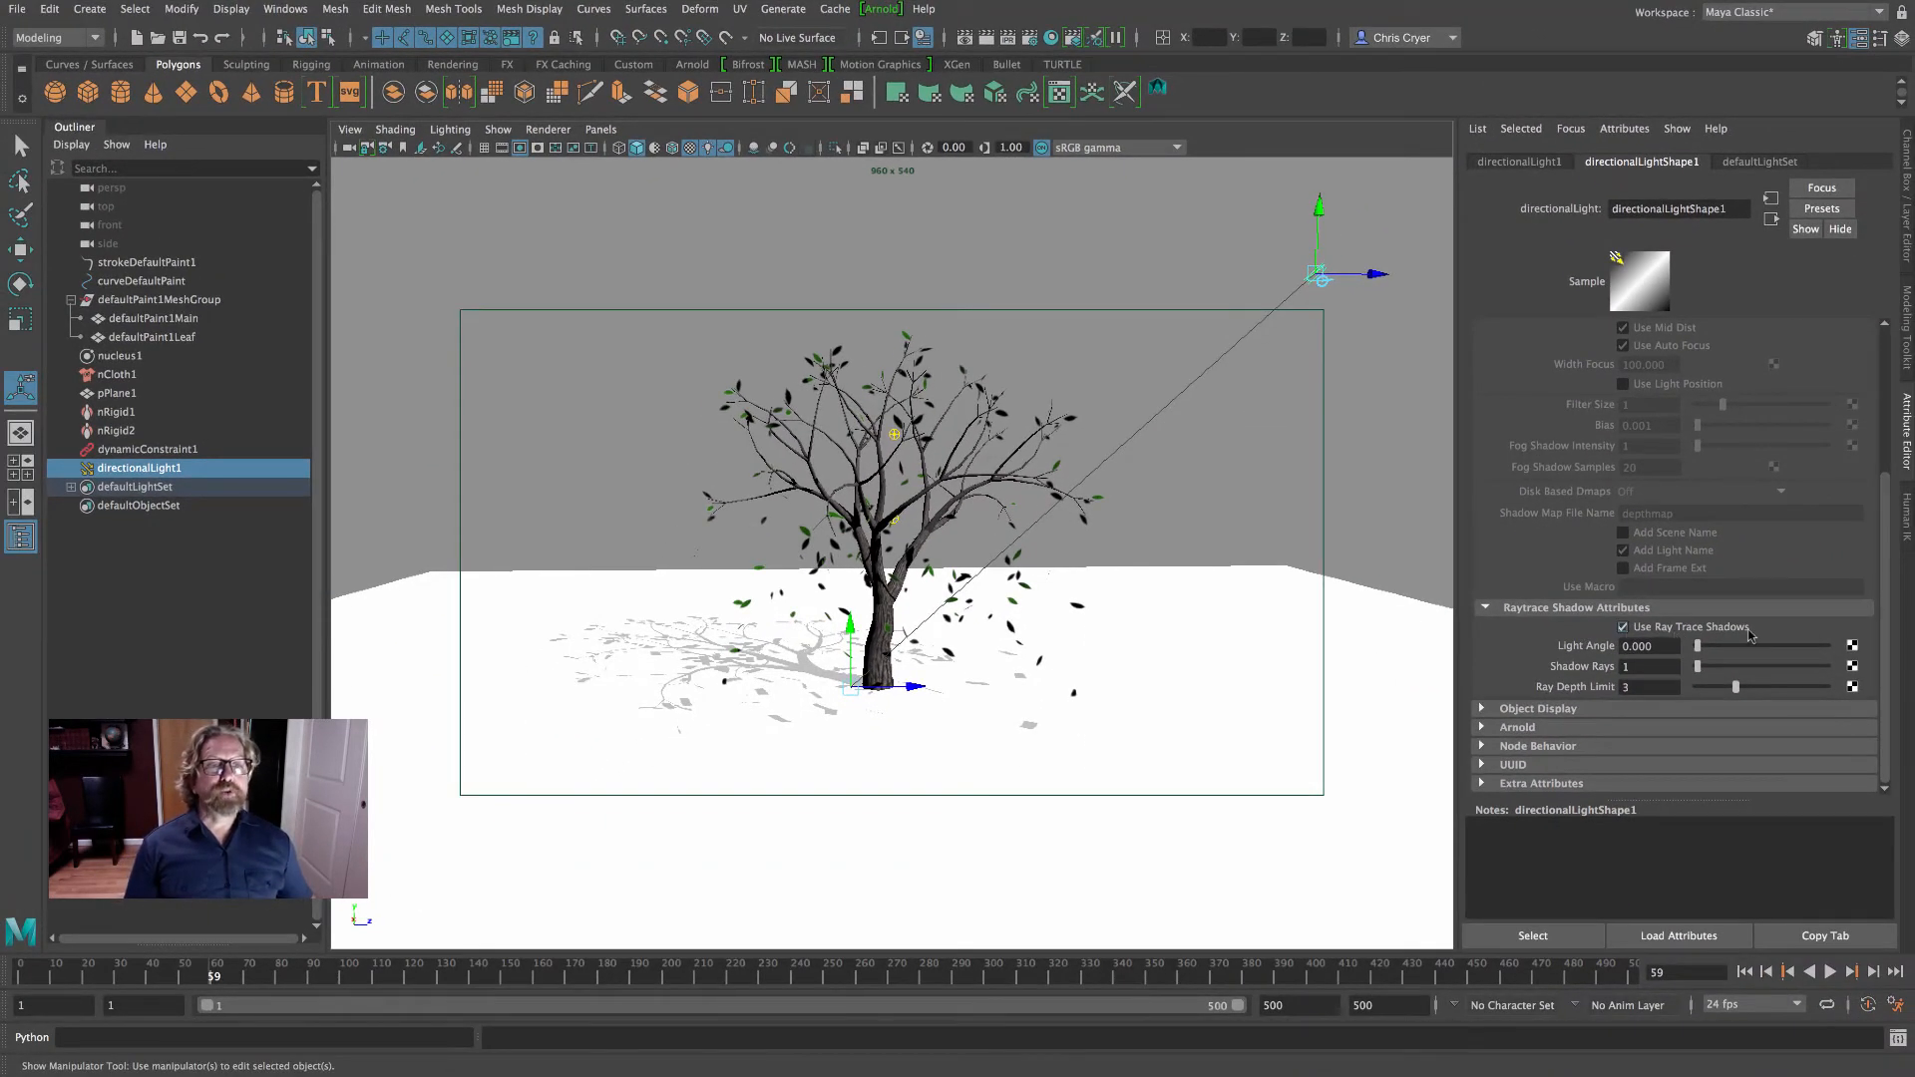
- Clear the selection, then reselect directionalLight1 and review its shadow attributes
left_click(856, 200)
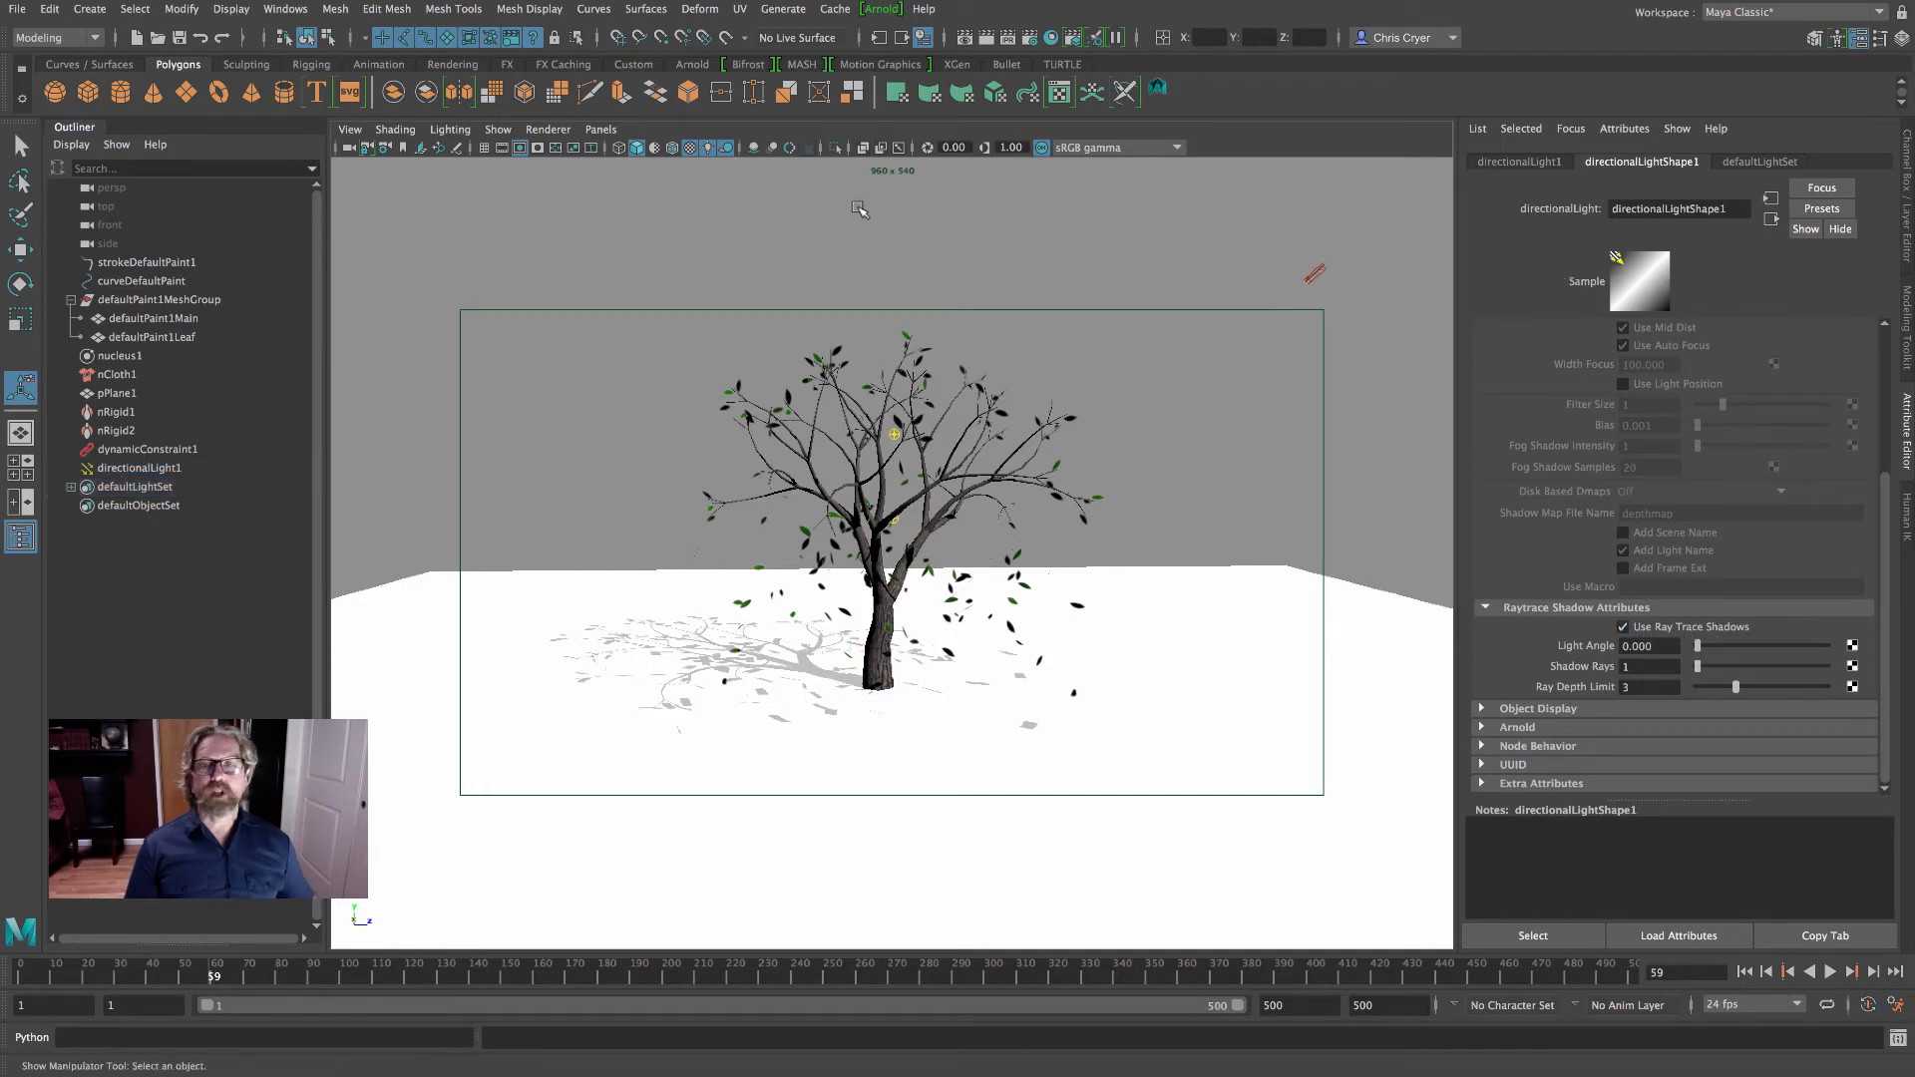
left_click(126, 465)
scroll(1731, 504, "up", 5)
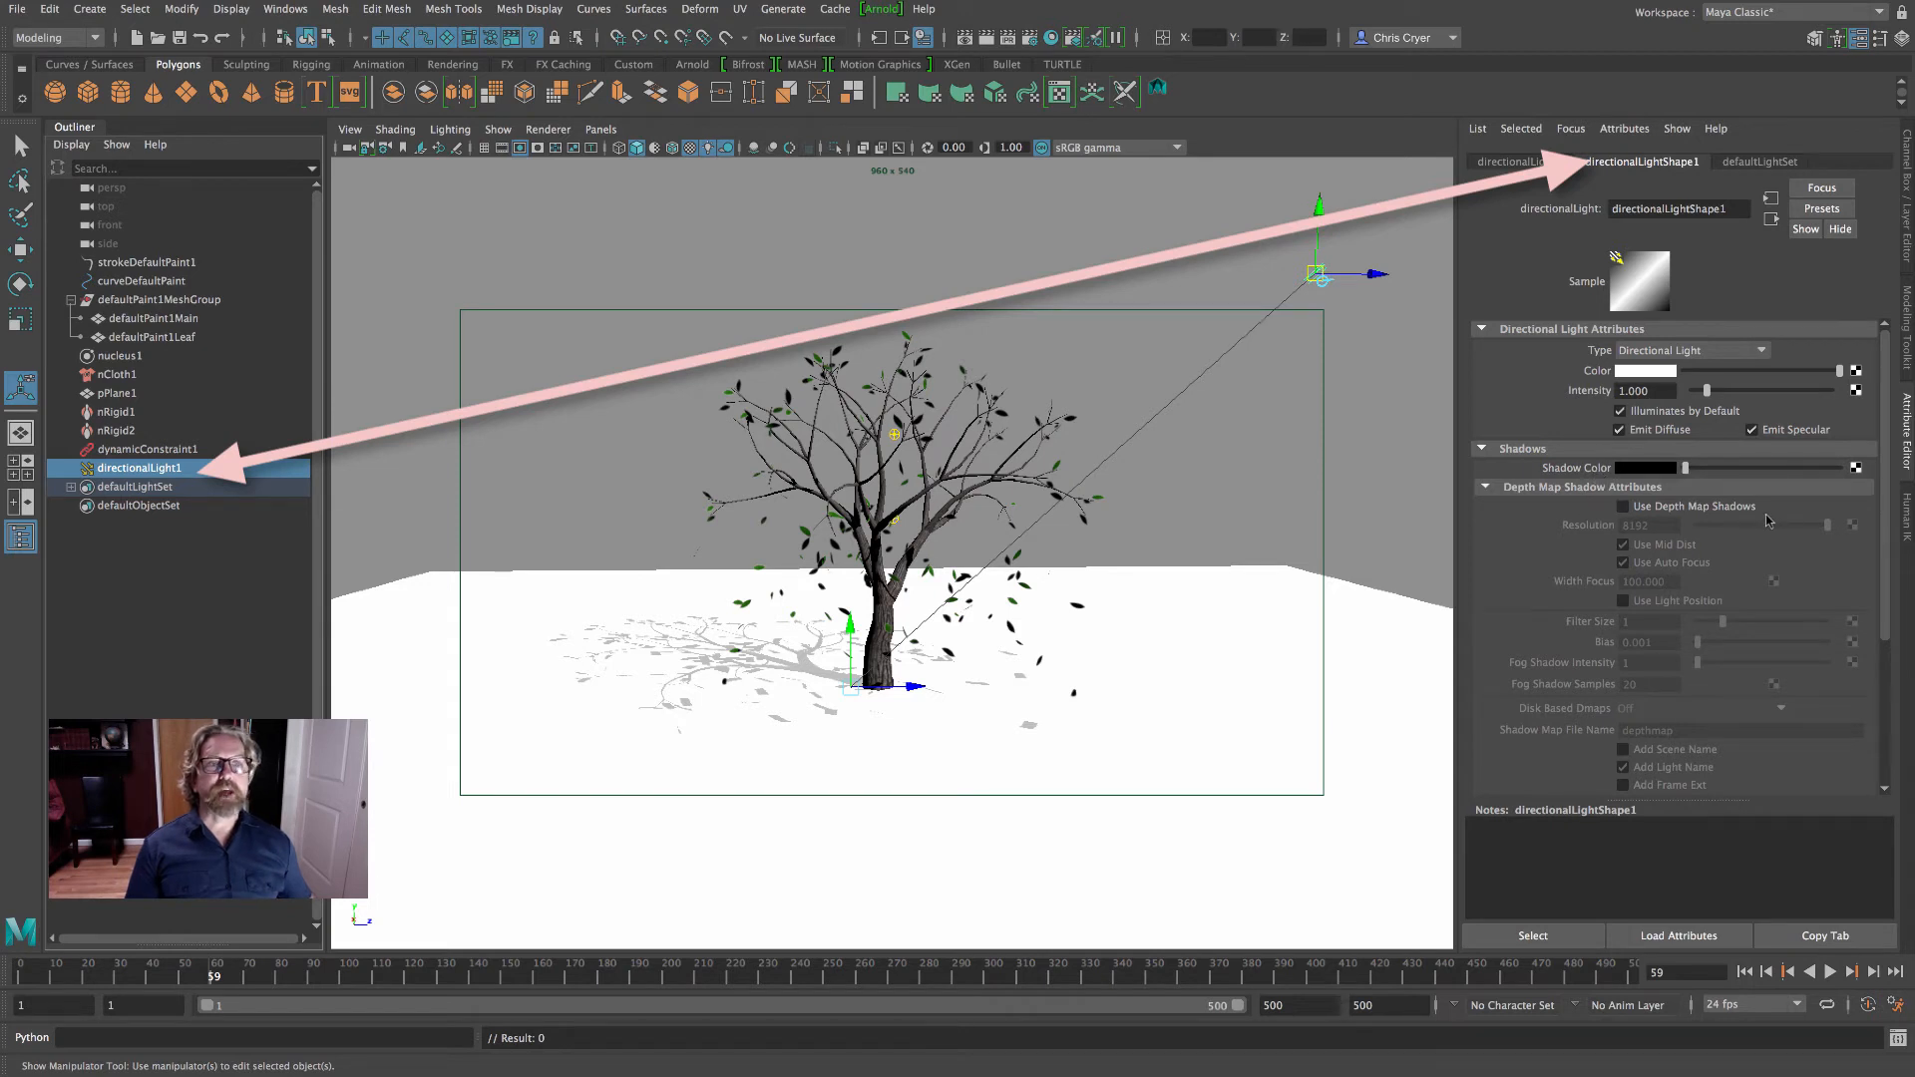
- Review the light's raytrace shadow attributes and the Maya Software anti-aliasing and raytracing settings, and check a test render at custom quality
scroll(1786, 511, "down", 5)
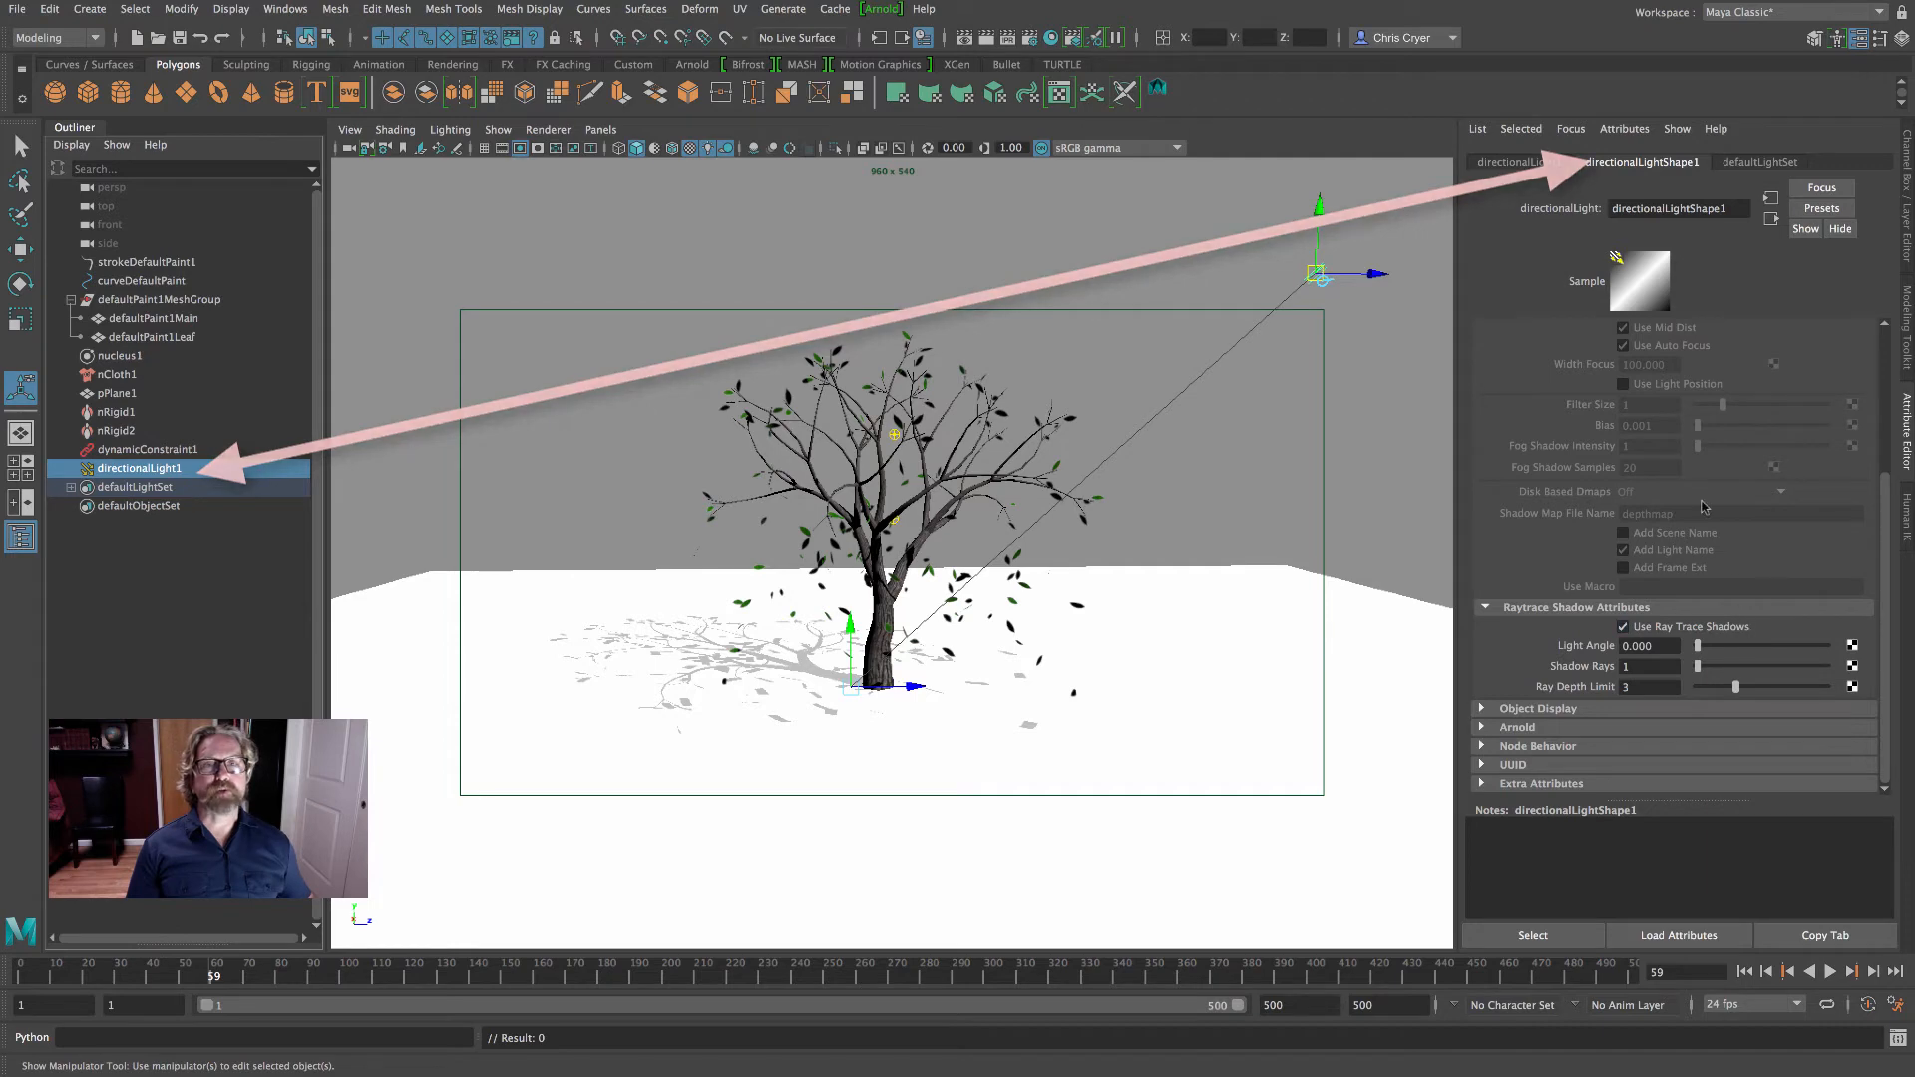
left_click(1028, 38)
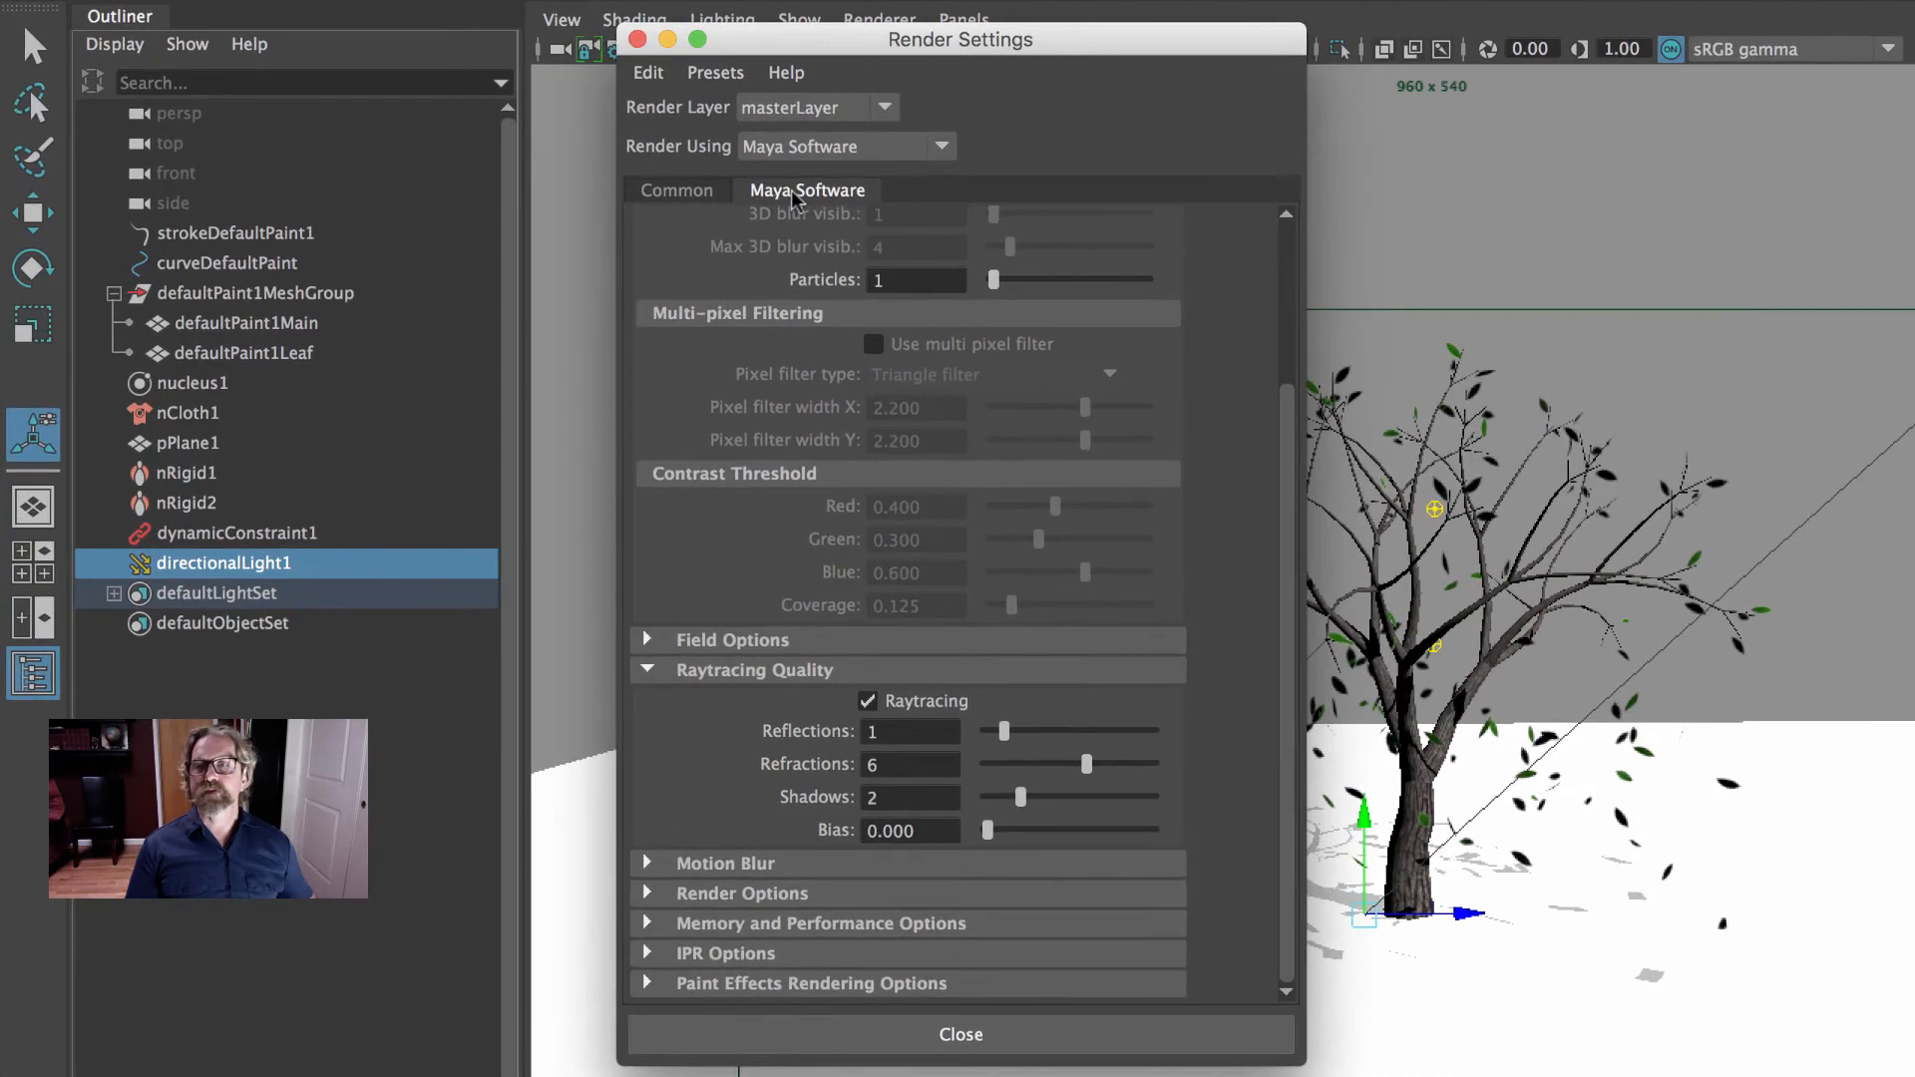
left_click(817, 149)
left_click(806, 181)
scroll(1291, 229, "up", 5)
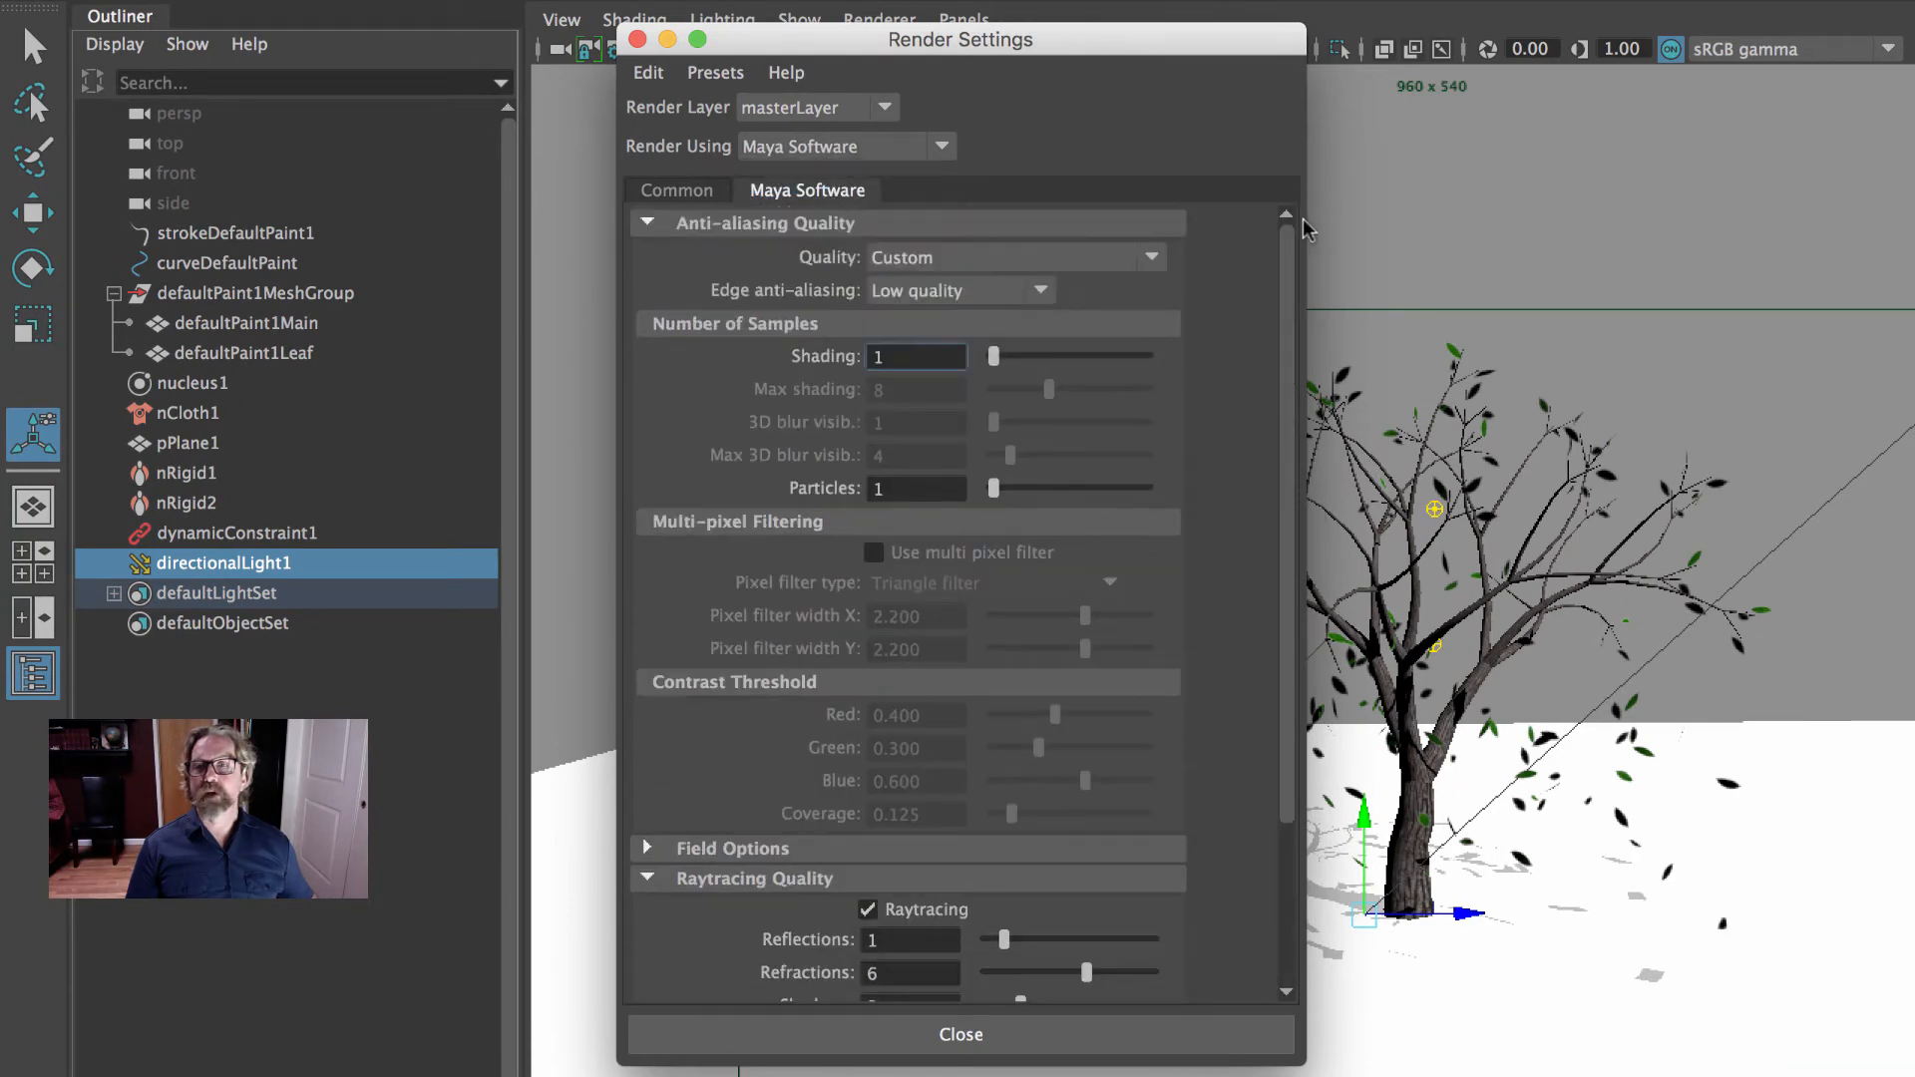
scroll(803, 788, "down", 5)
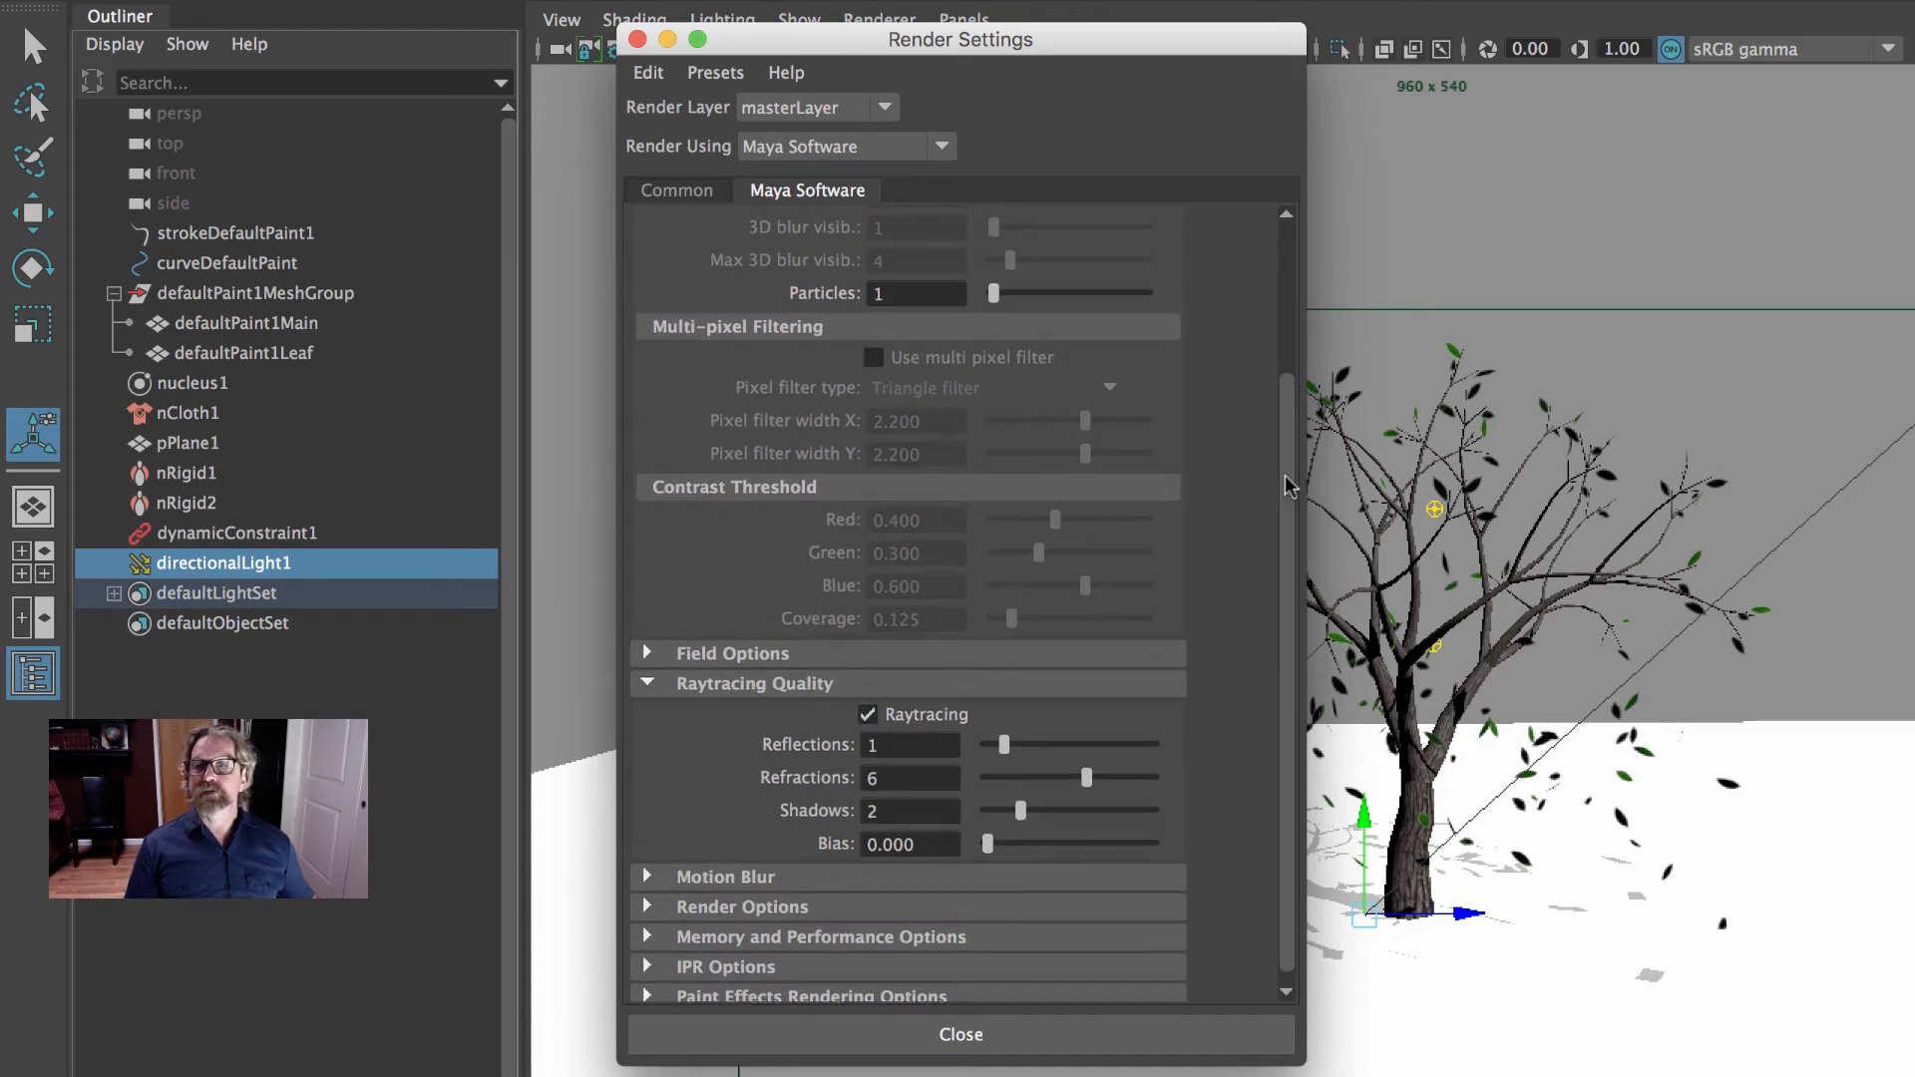
scroll(1287, 504, "up", 5)
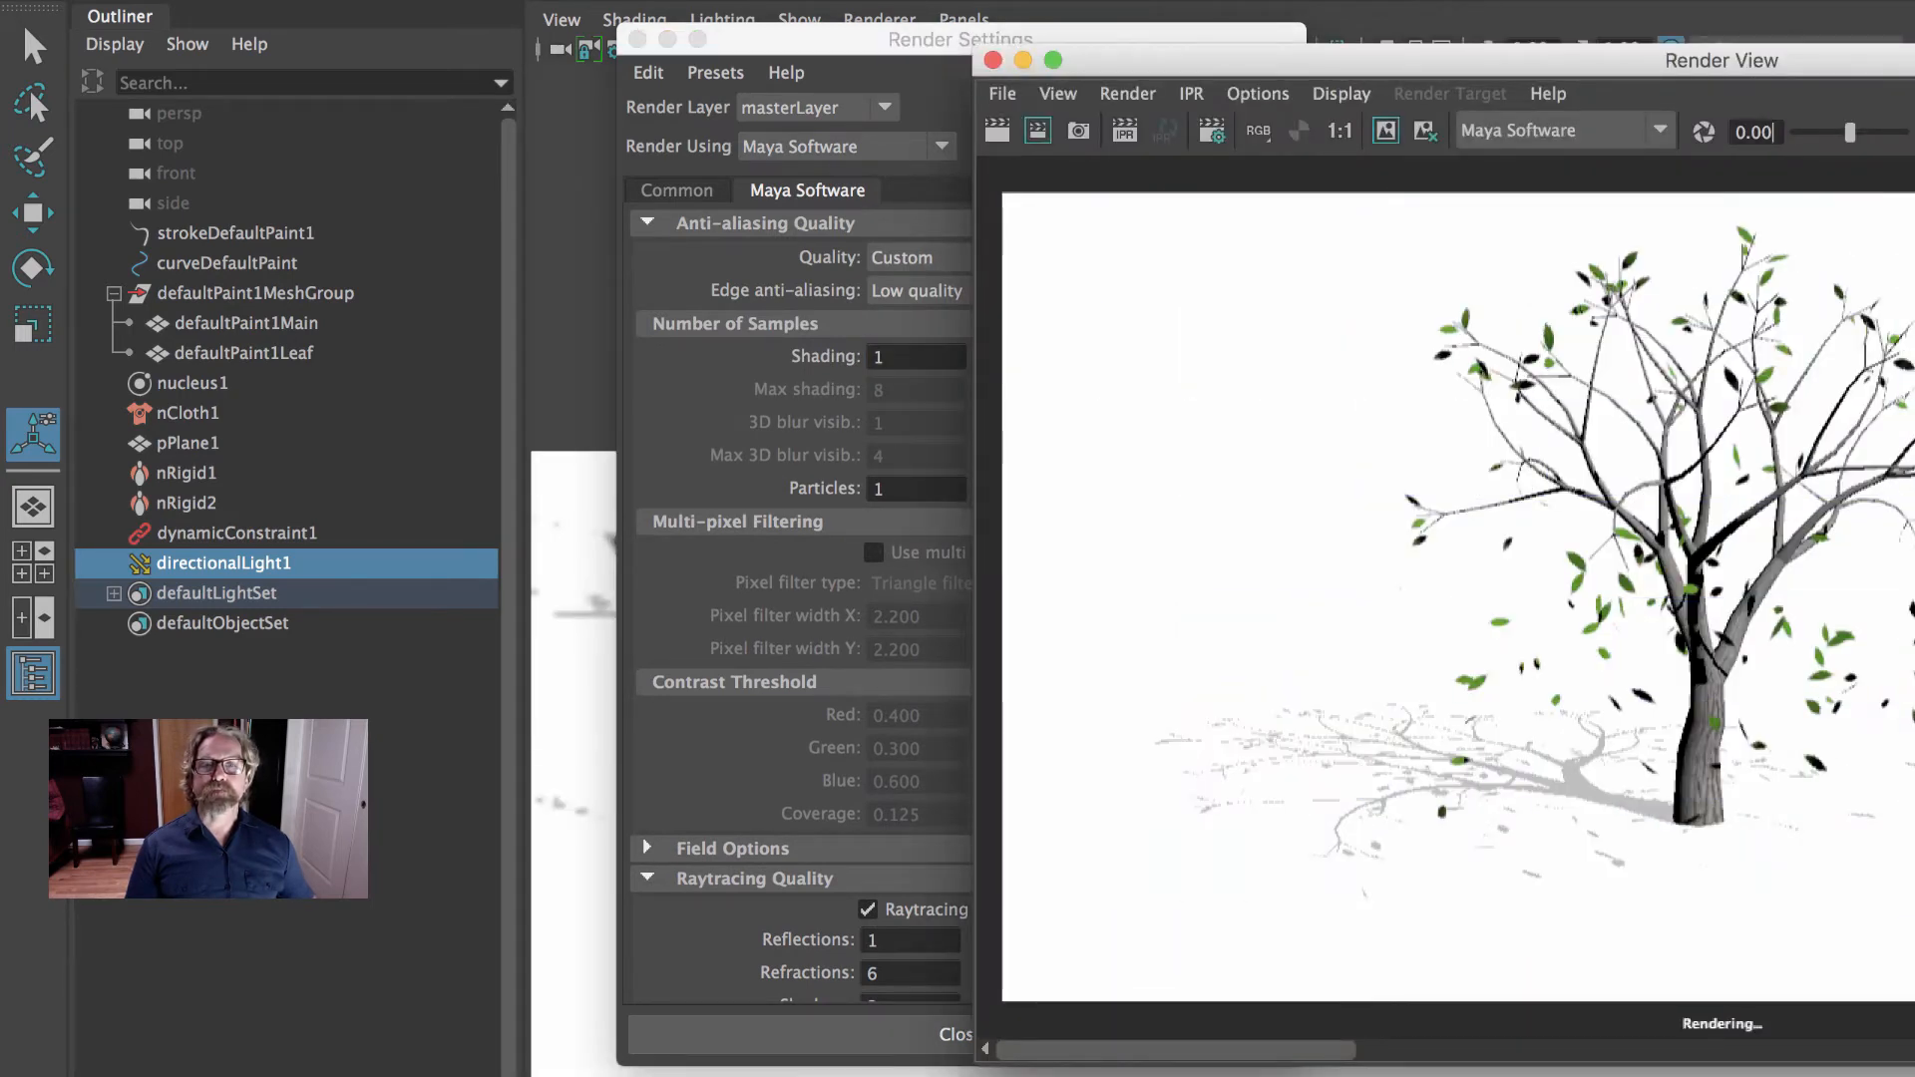
left_click(992, 61)
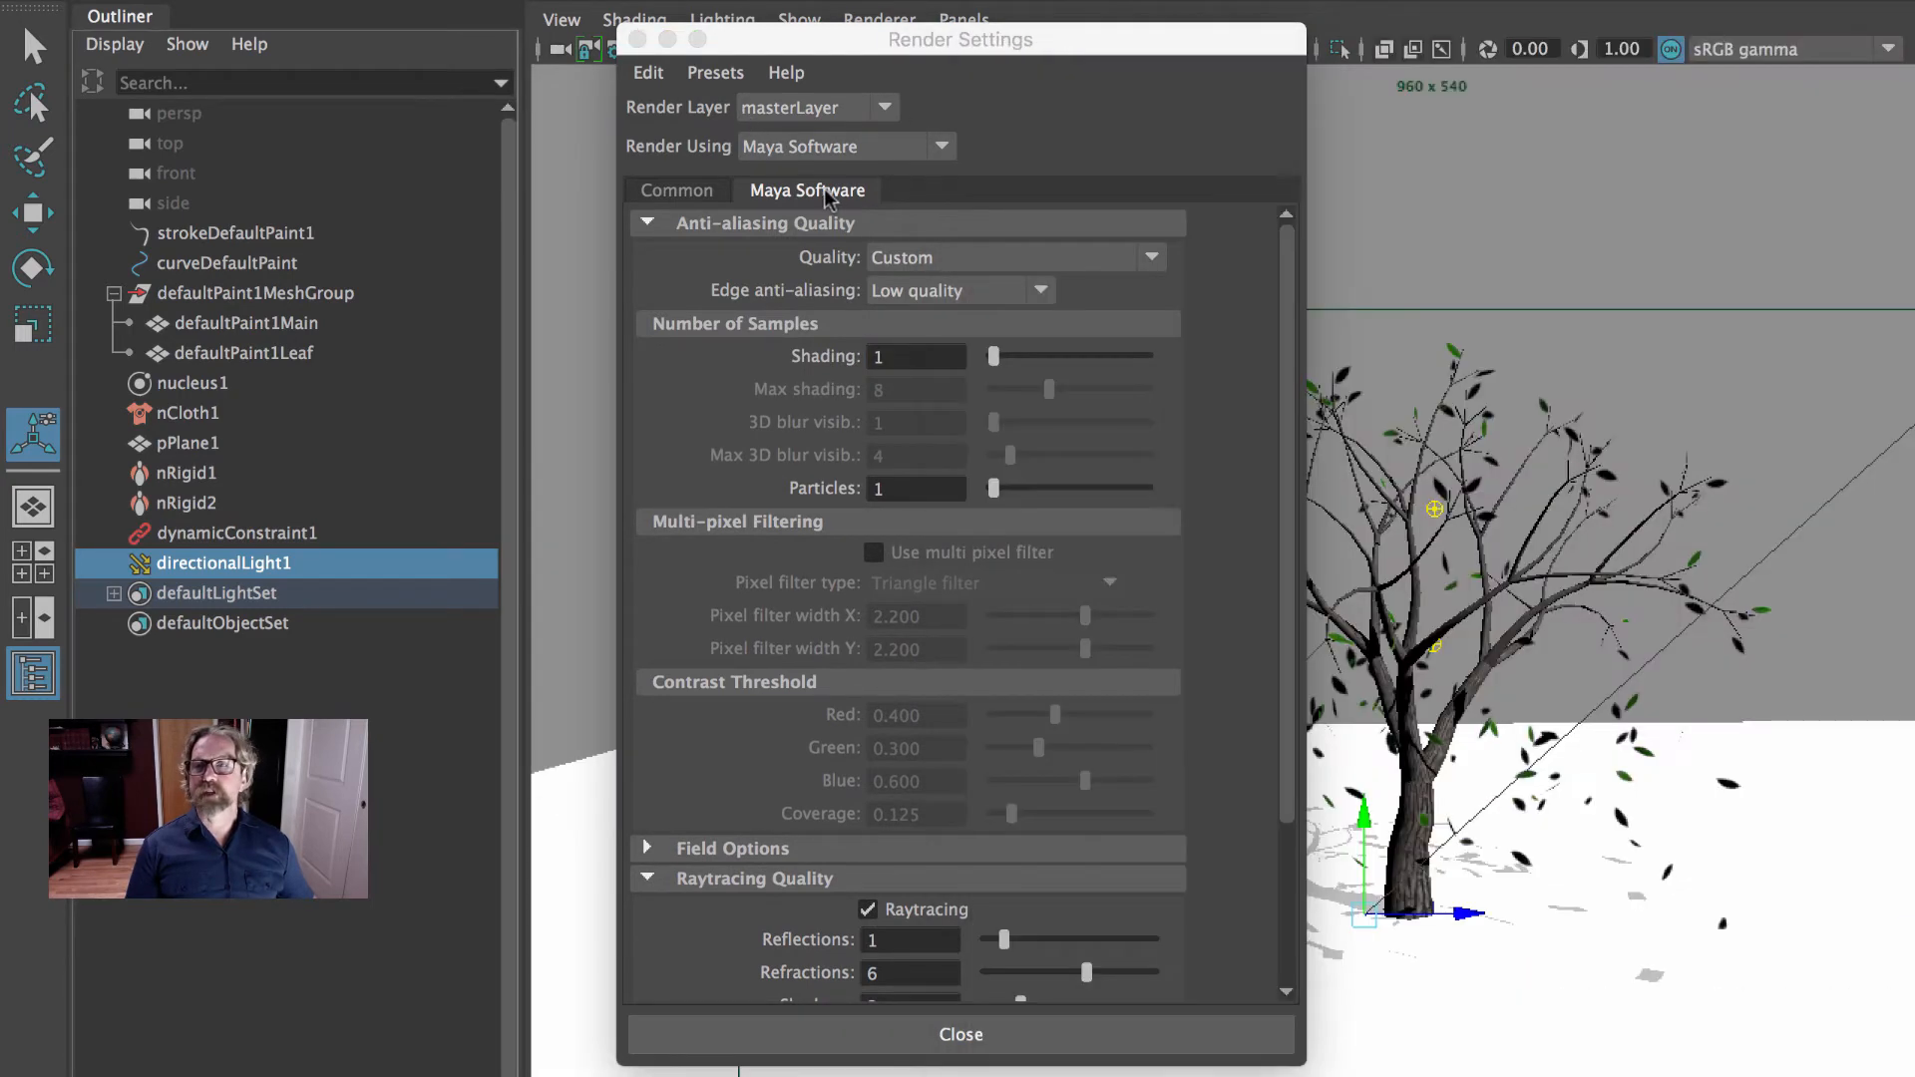
- Set the anti-aliasing quality to Production quality, test render frame 59, and close the render window
left_click(1019, 262)
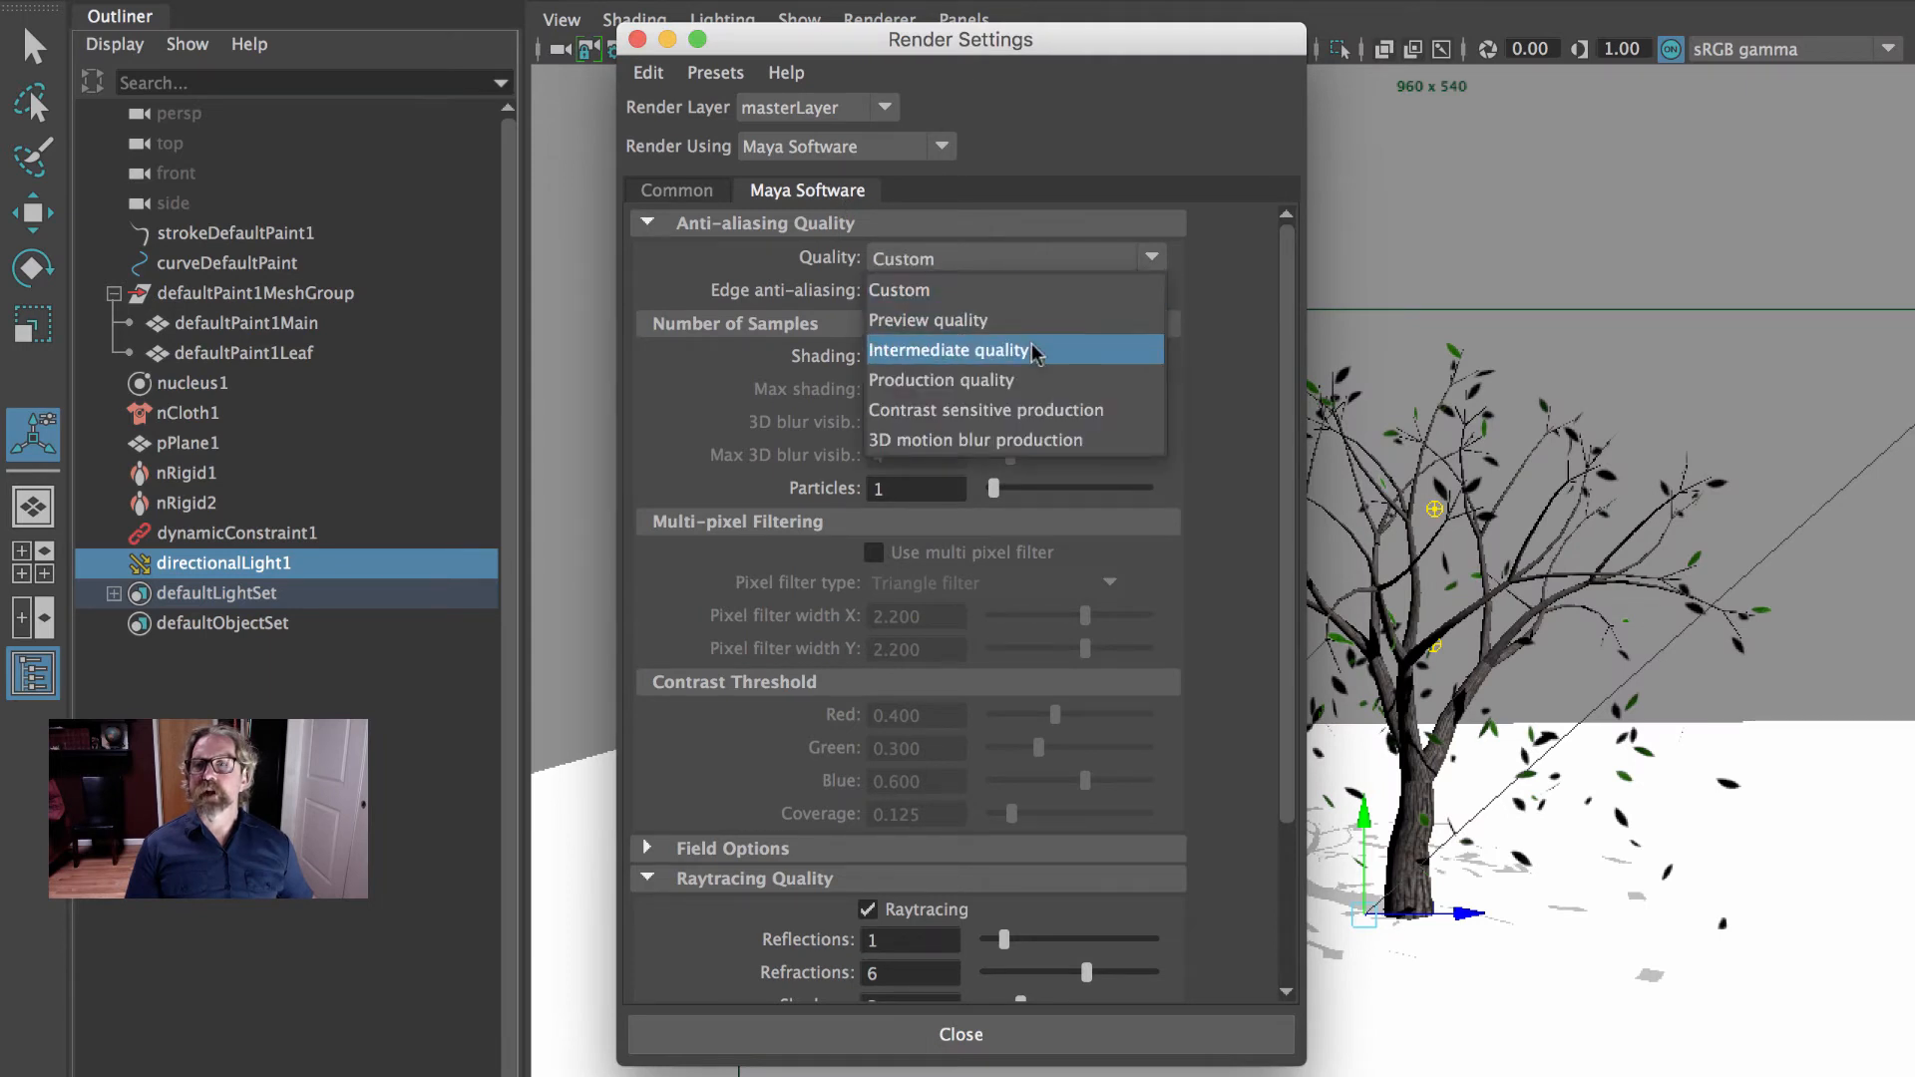
left_click(1034, 377)
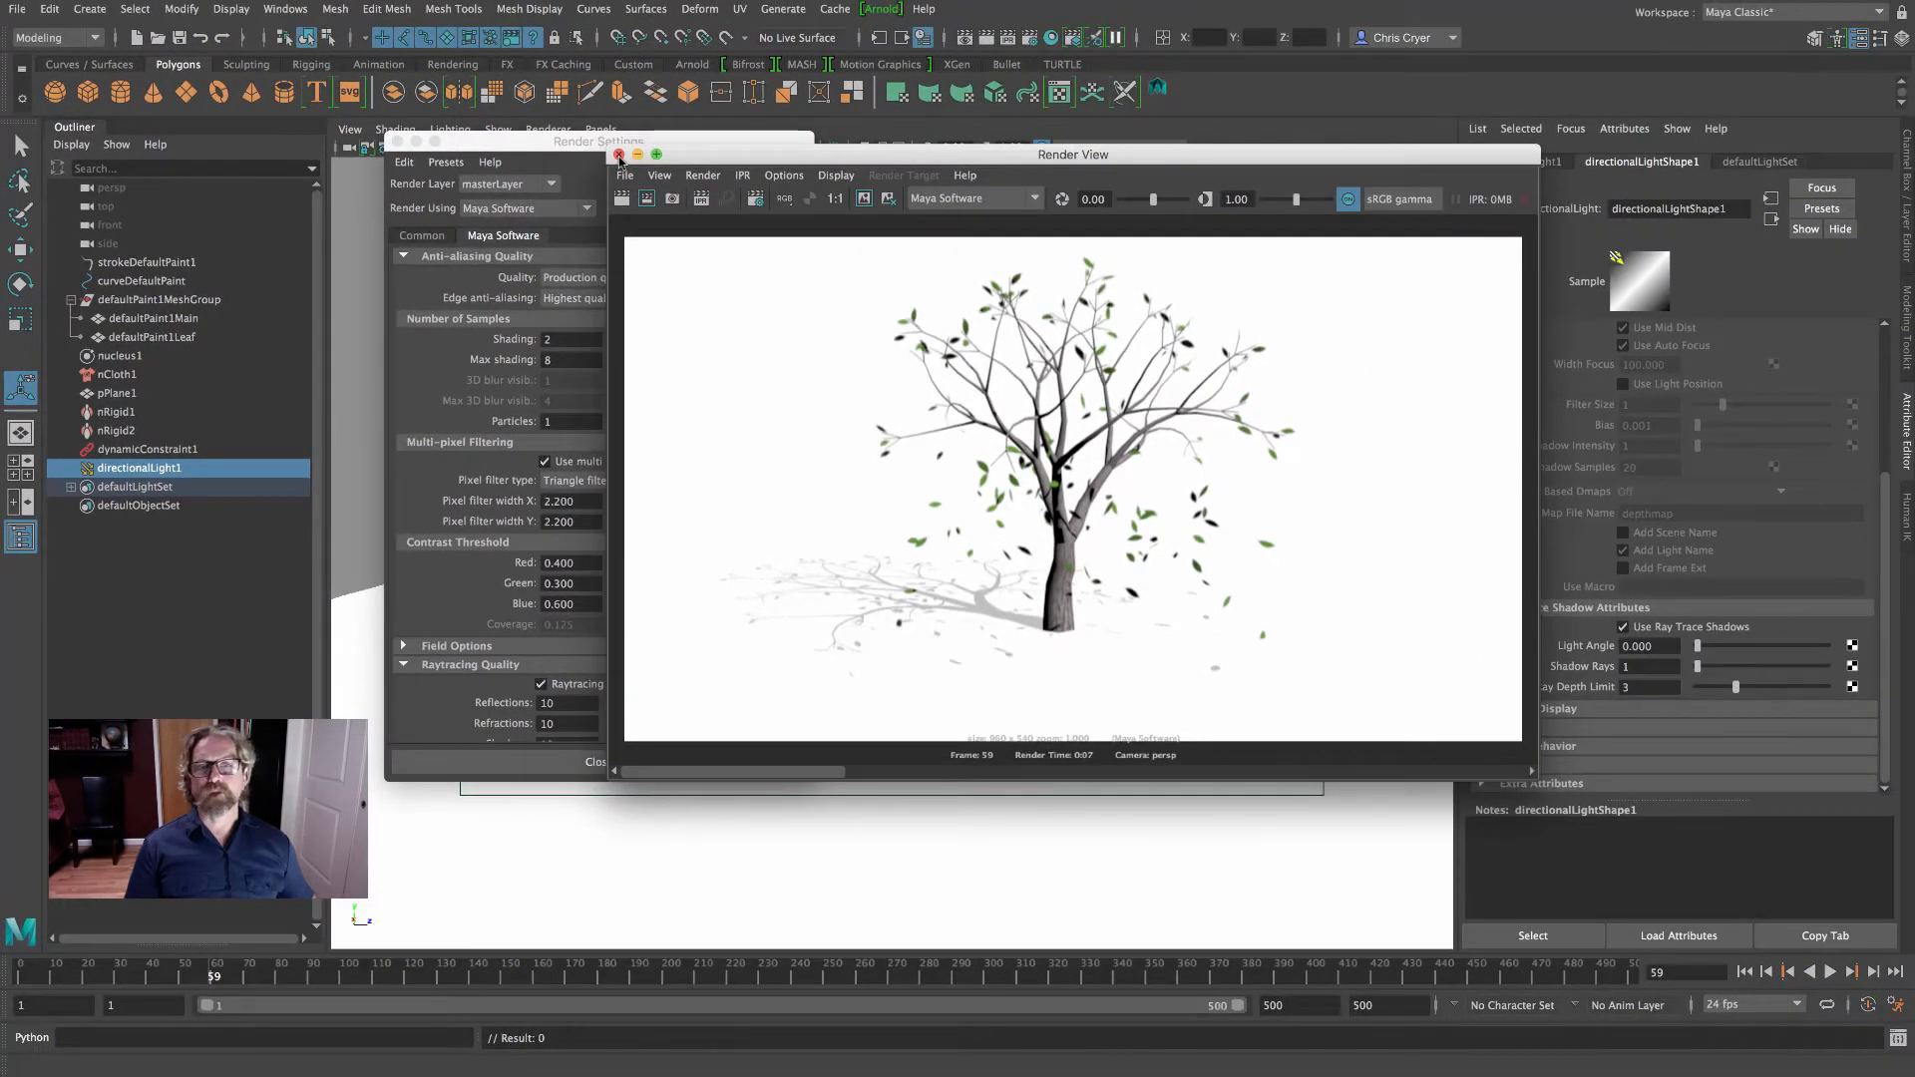
left_click(618, 155)
- Set the render image size to the 1k Square preset and close the render settings
left_click(422, 235)
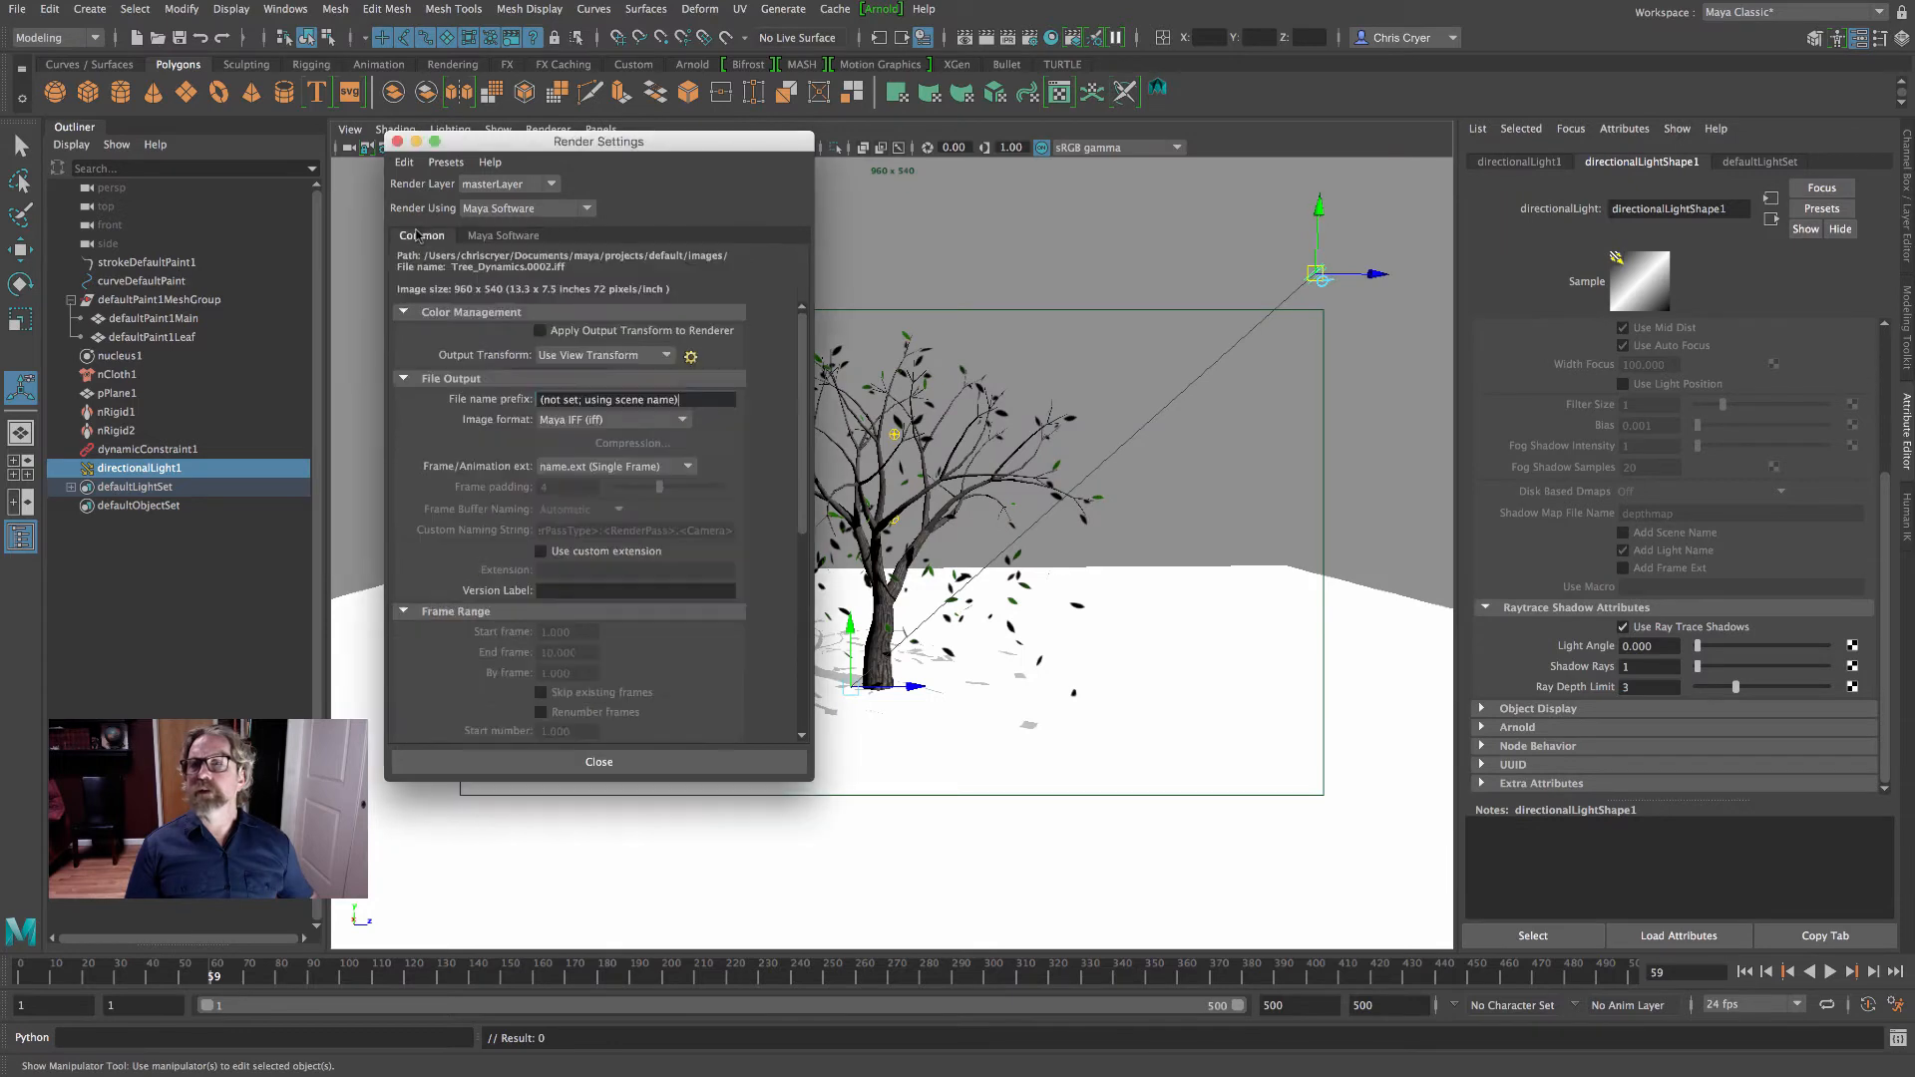
scroll(776, 409, "down", 9)
left_click(727, 522)
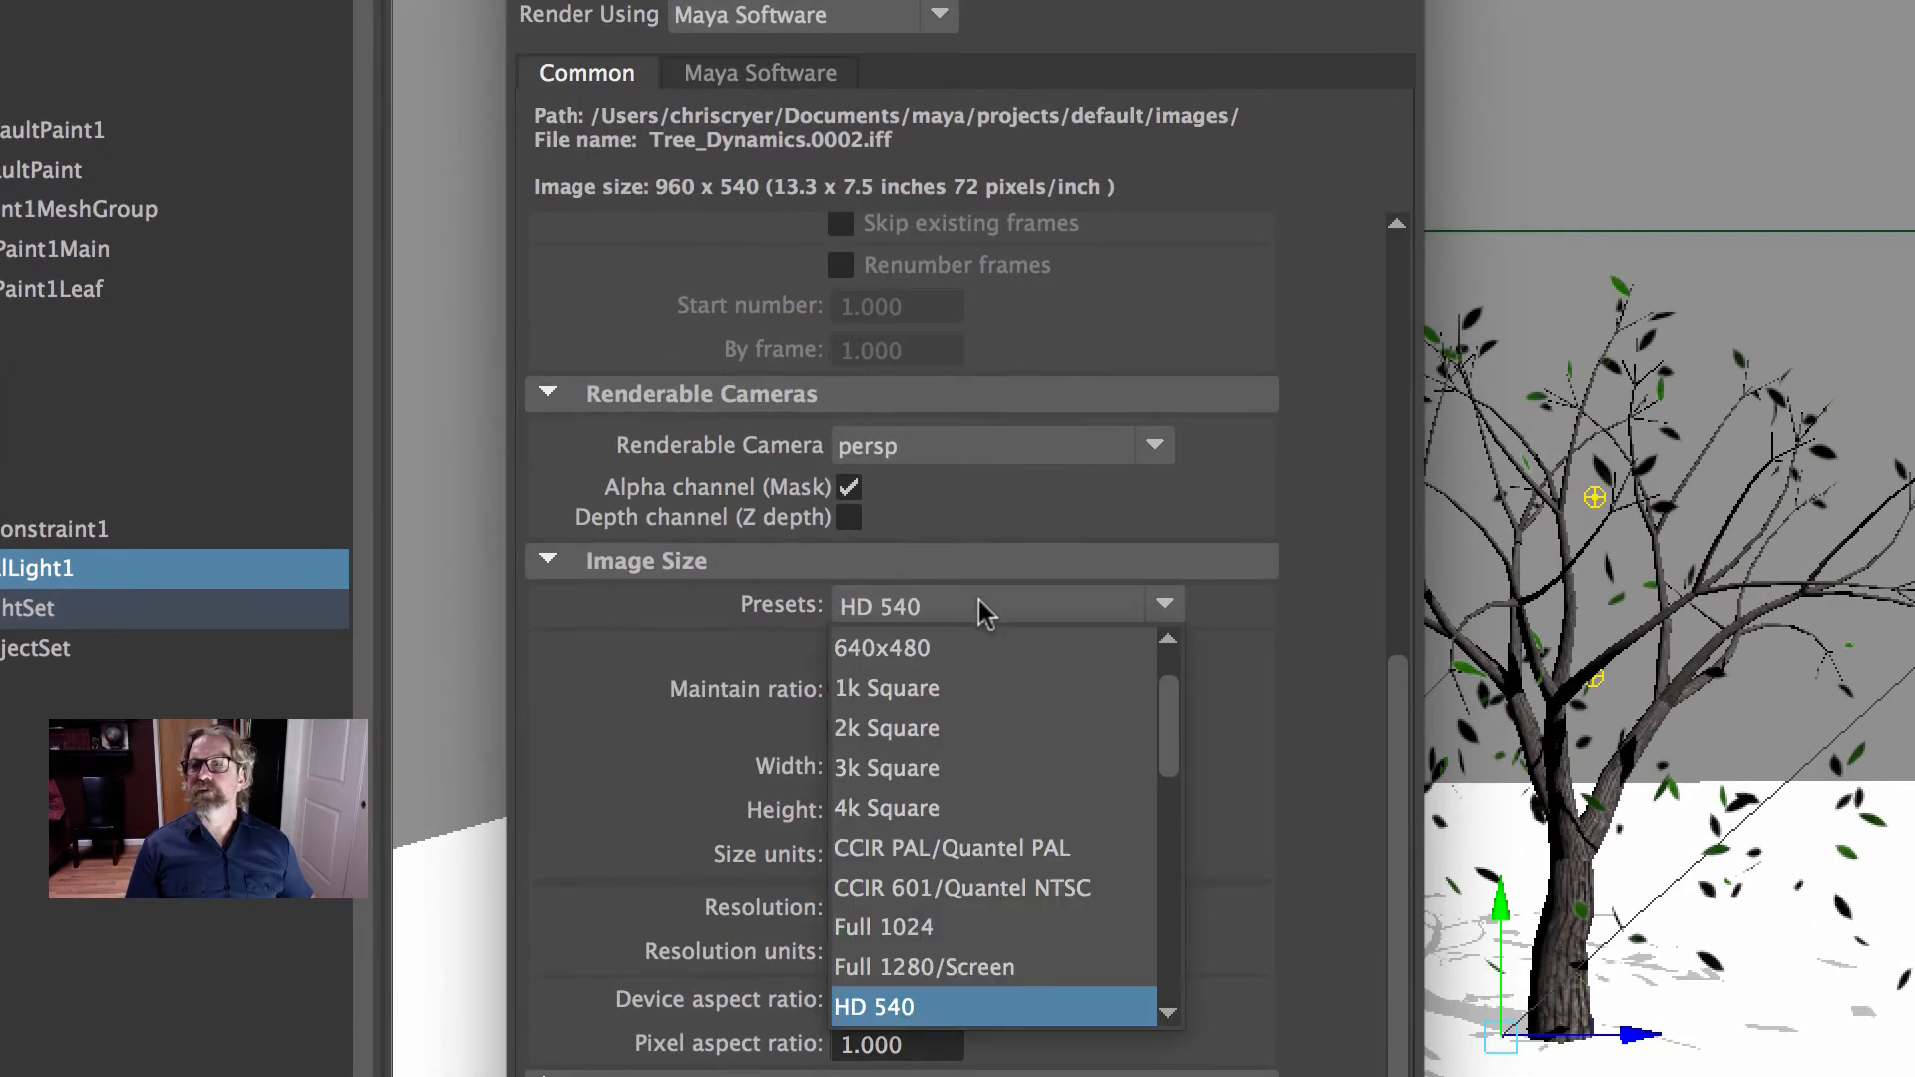
left_click(943, 696)
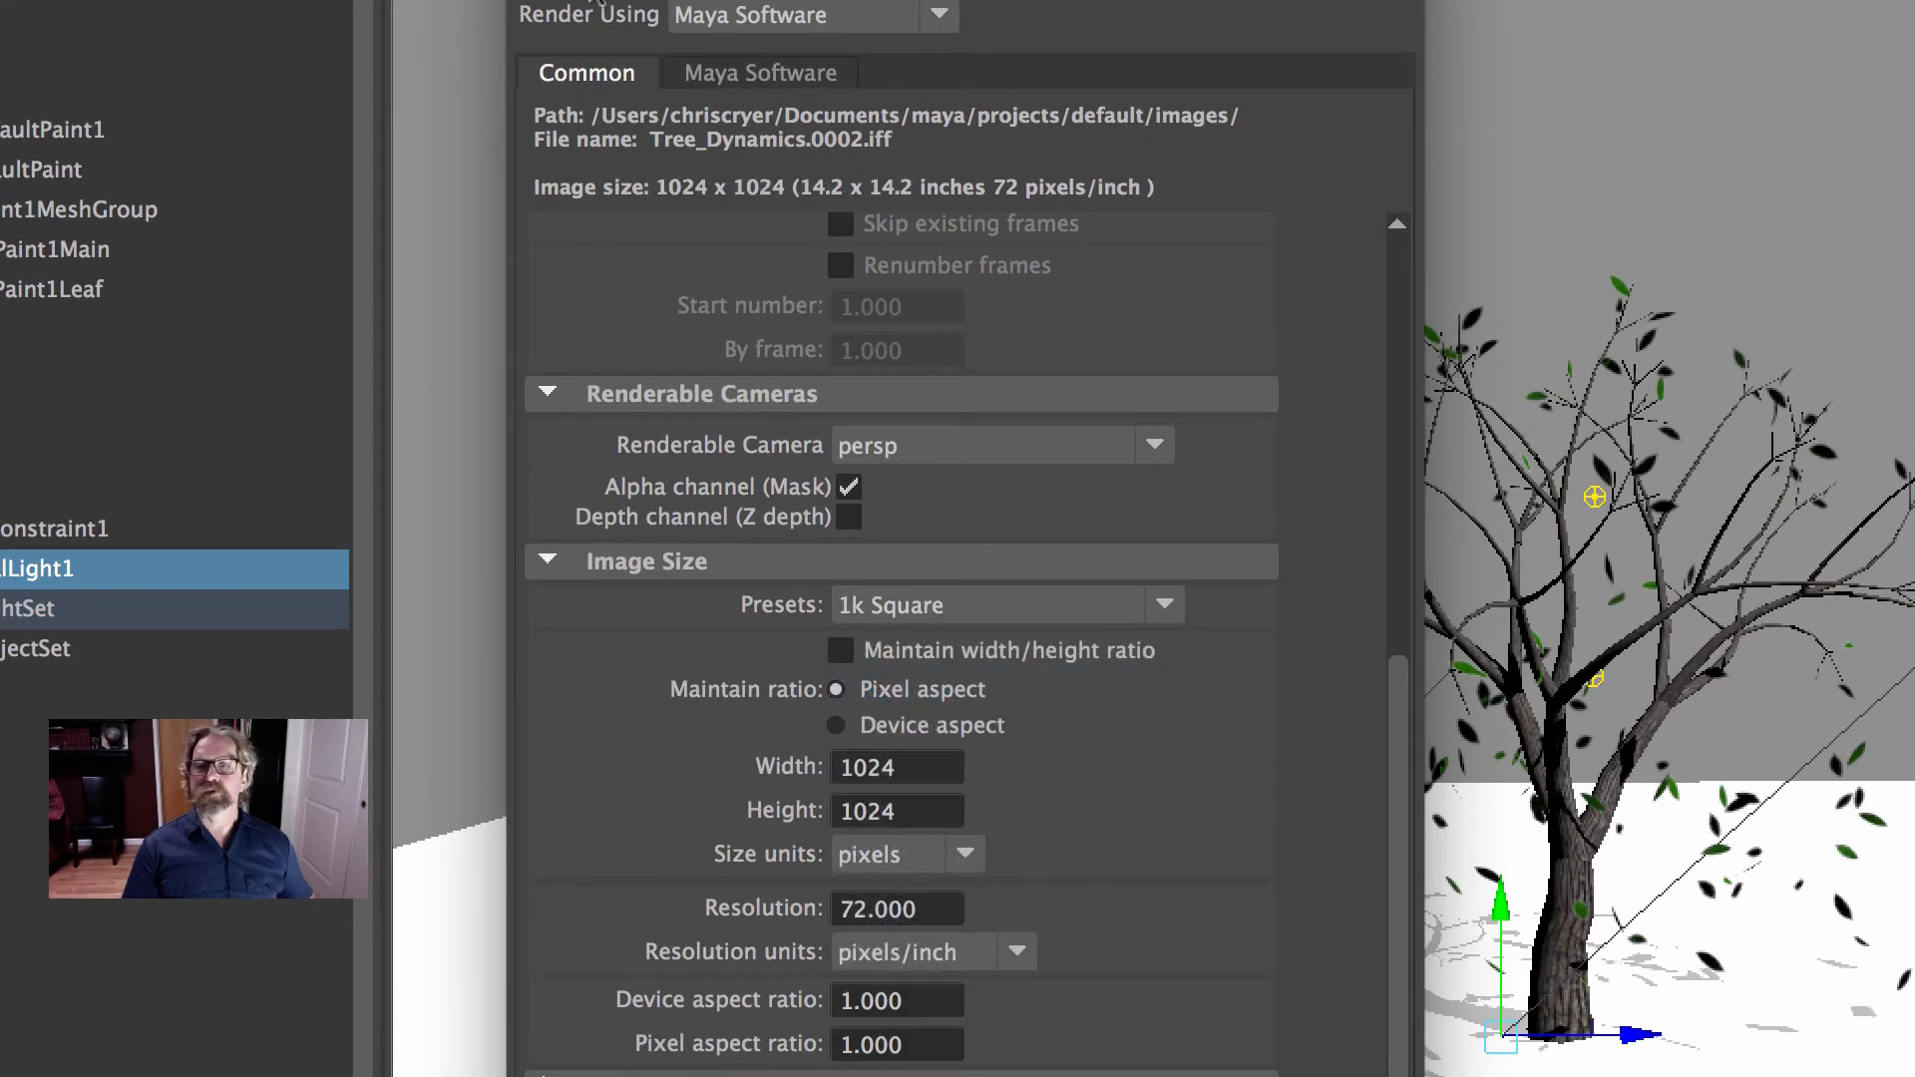
left_click(527, 2)
- Reframe the perspective view so the tree fills the square resolution gate, and test render frame 59 with the render settings open
right_click_drag(1607, 566, 1856, 590, "alt")
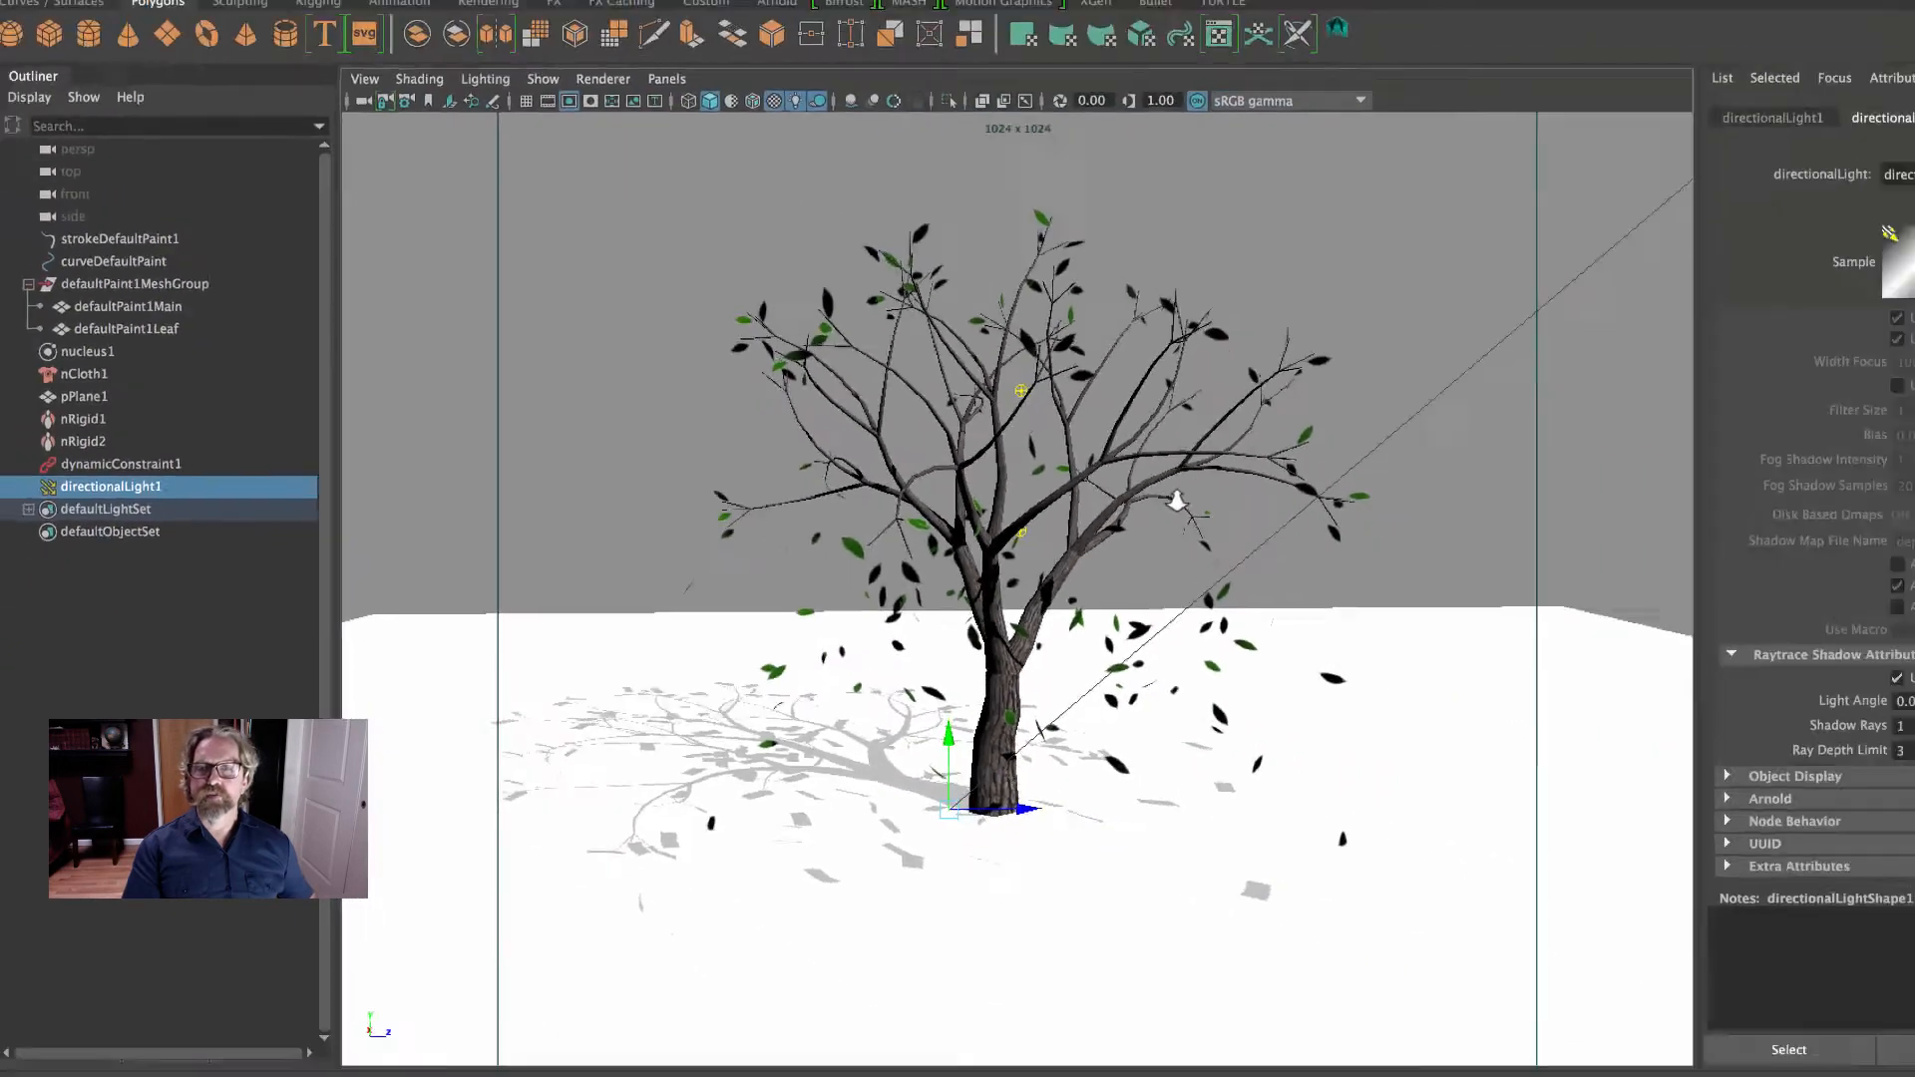
middle_click_drag(1899, 587, 1913, 603, "alt")
mouse_move(1051, 483)
middle_mouse_down("alt")
mouse_move(1088, 424)
mouse_move(1054, 415)
mouse_move(1065, 471)
middle_mouse_up("alt")
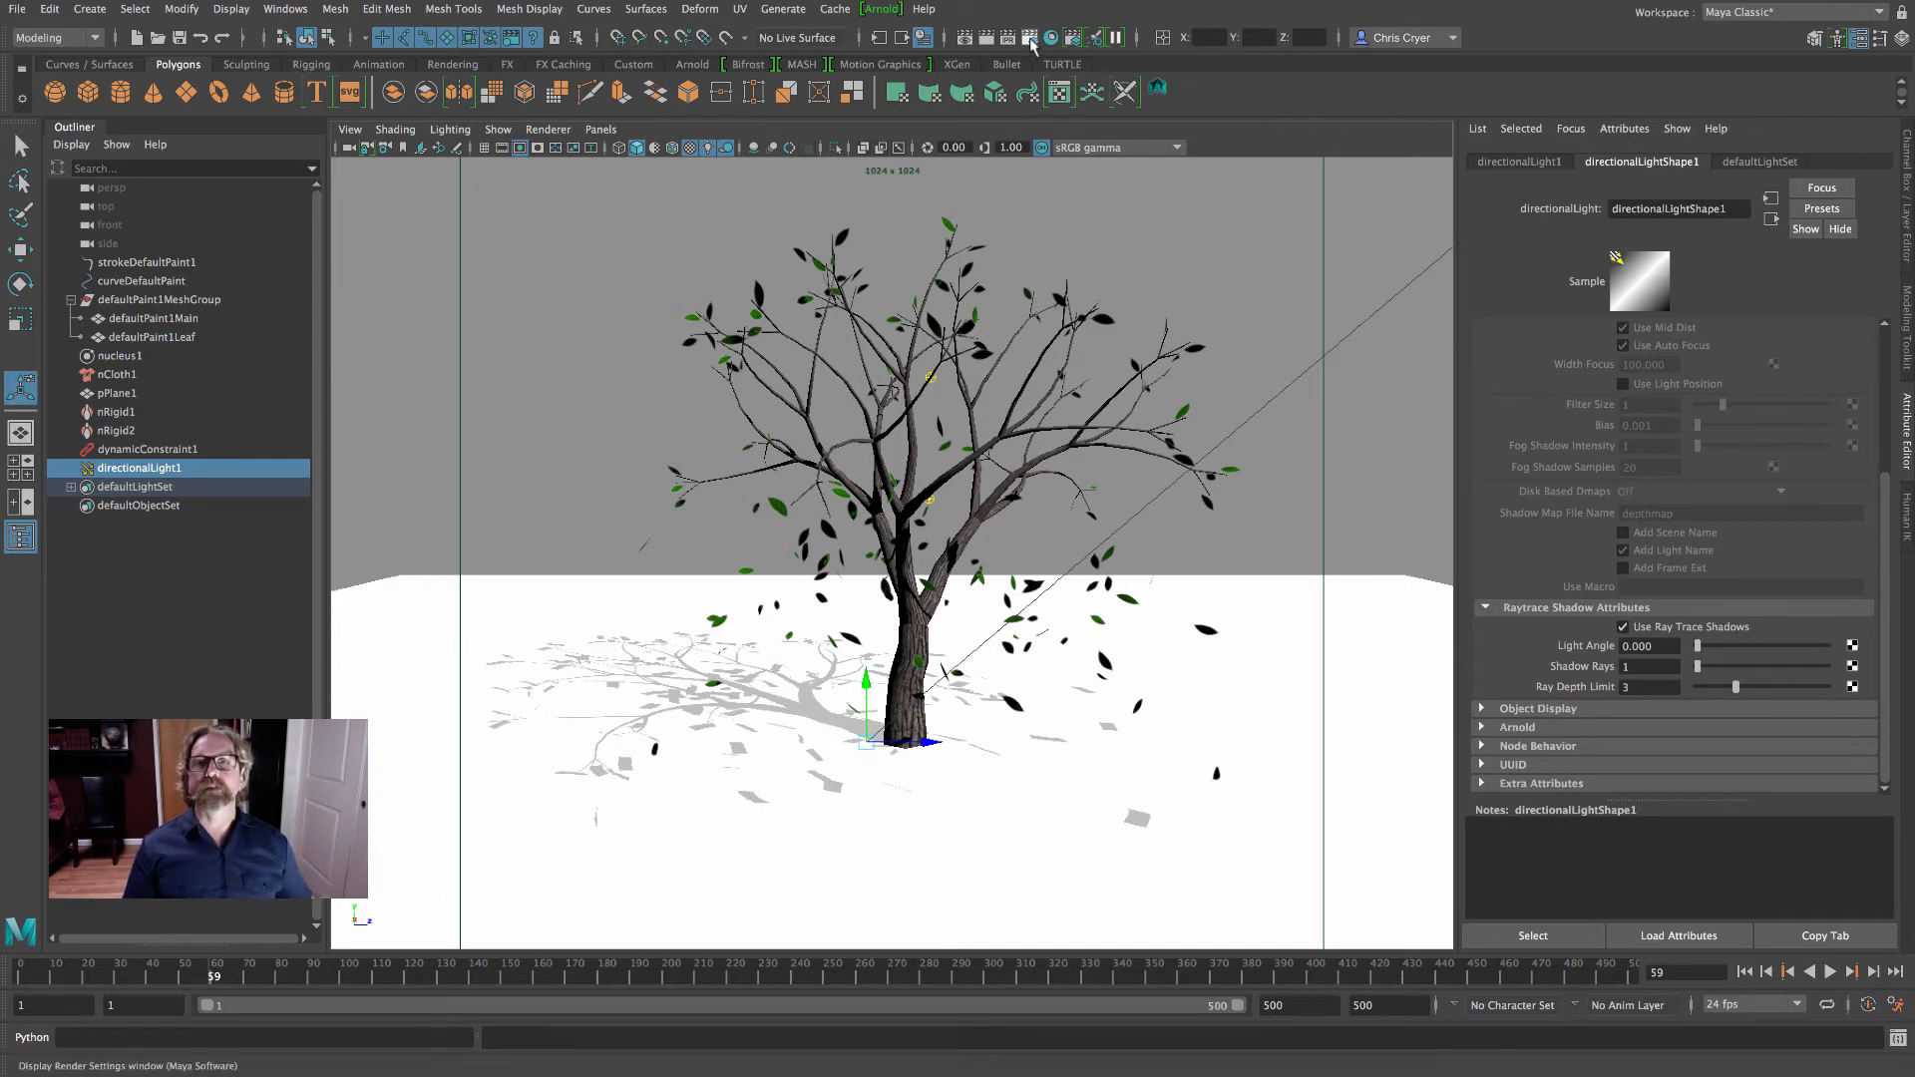
left_click(1029, 40)
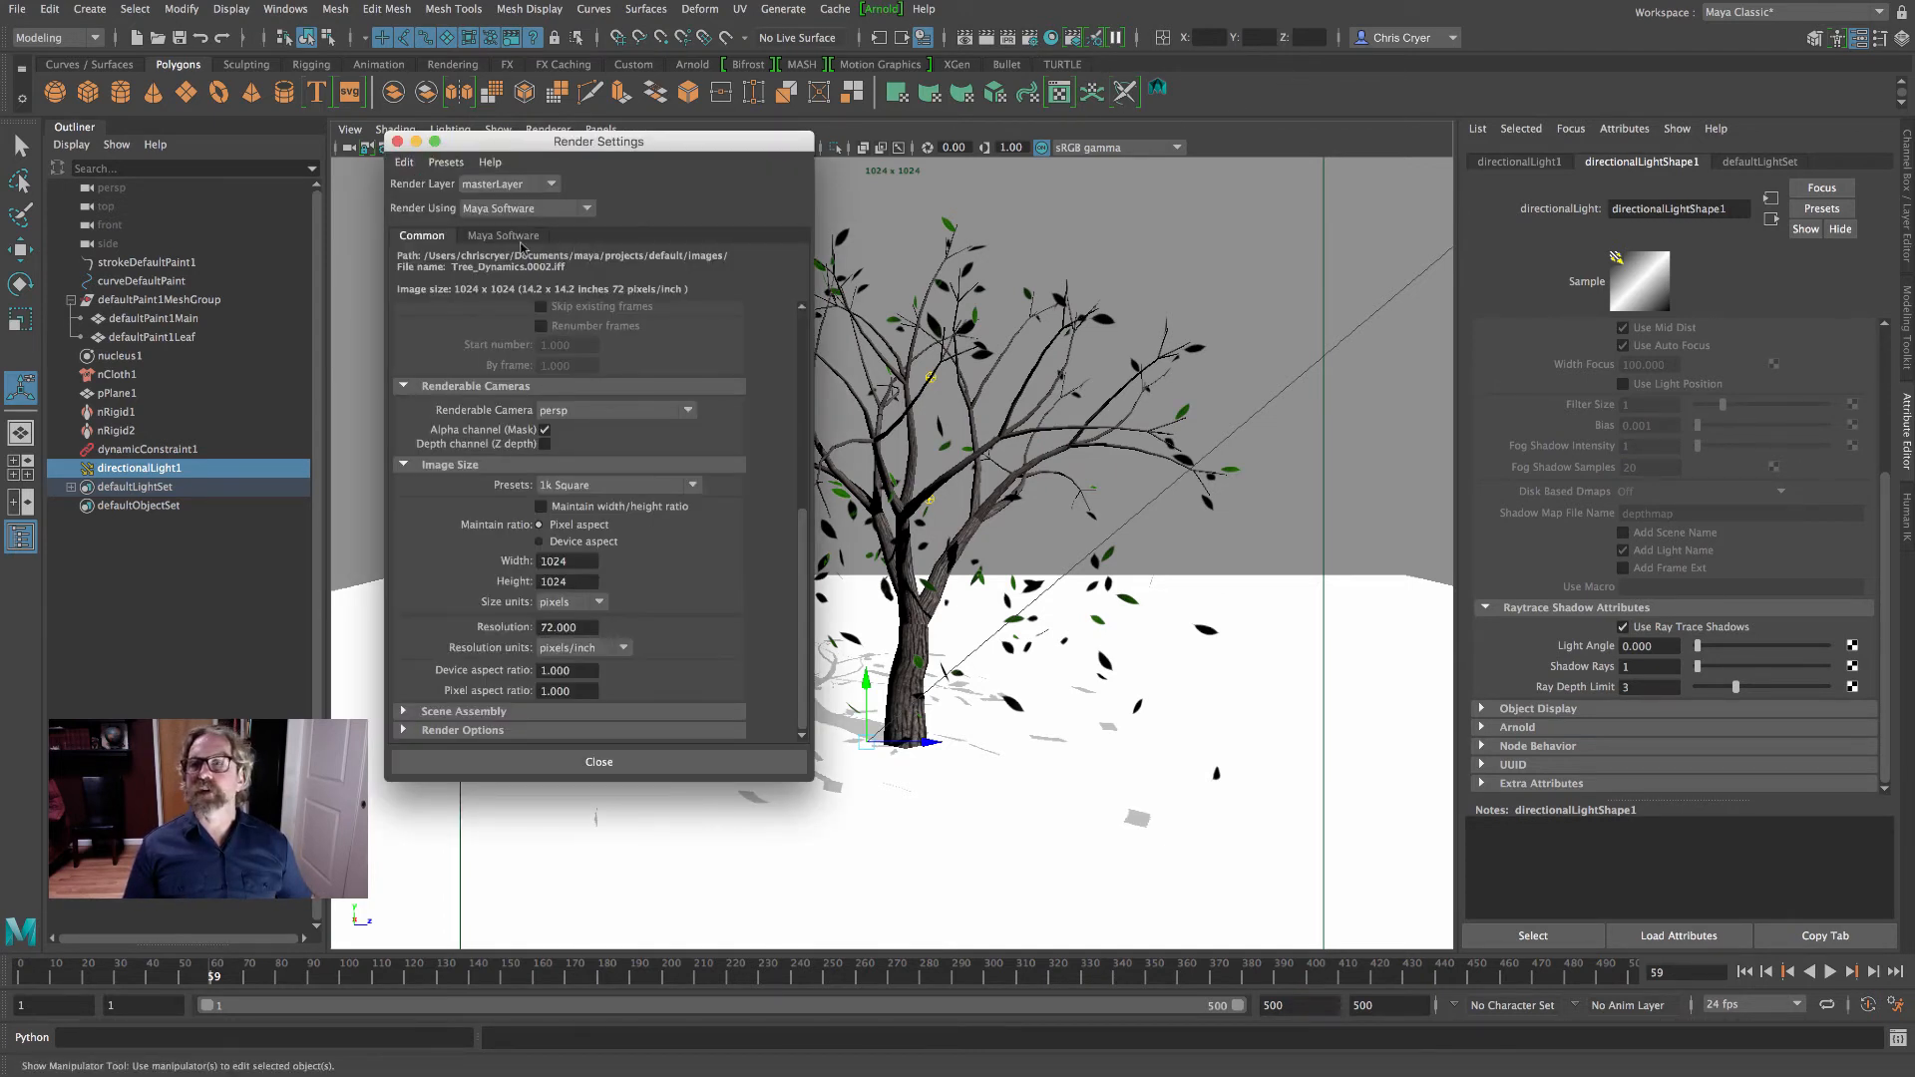
left_click(987, 38)
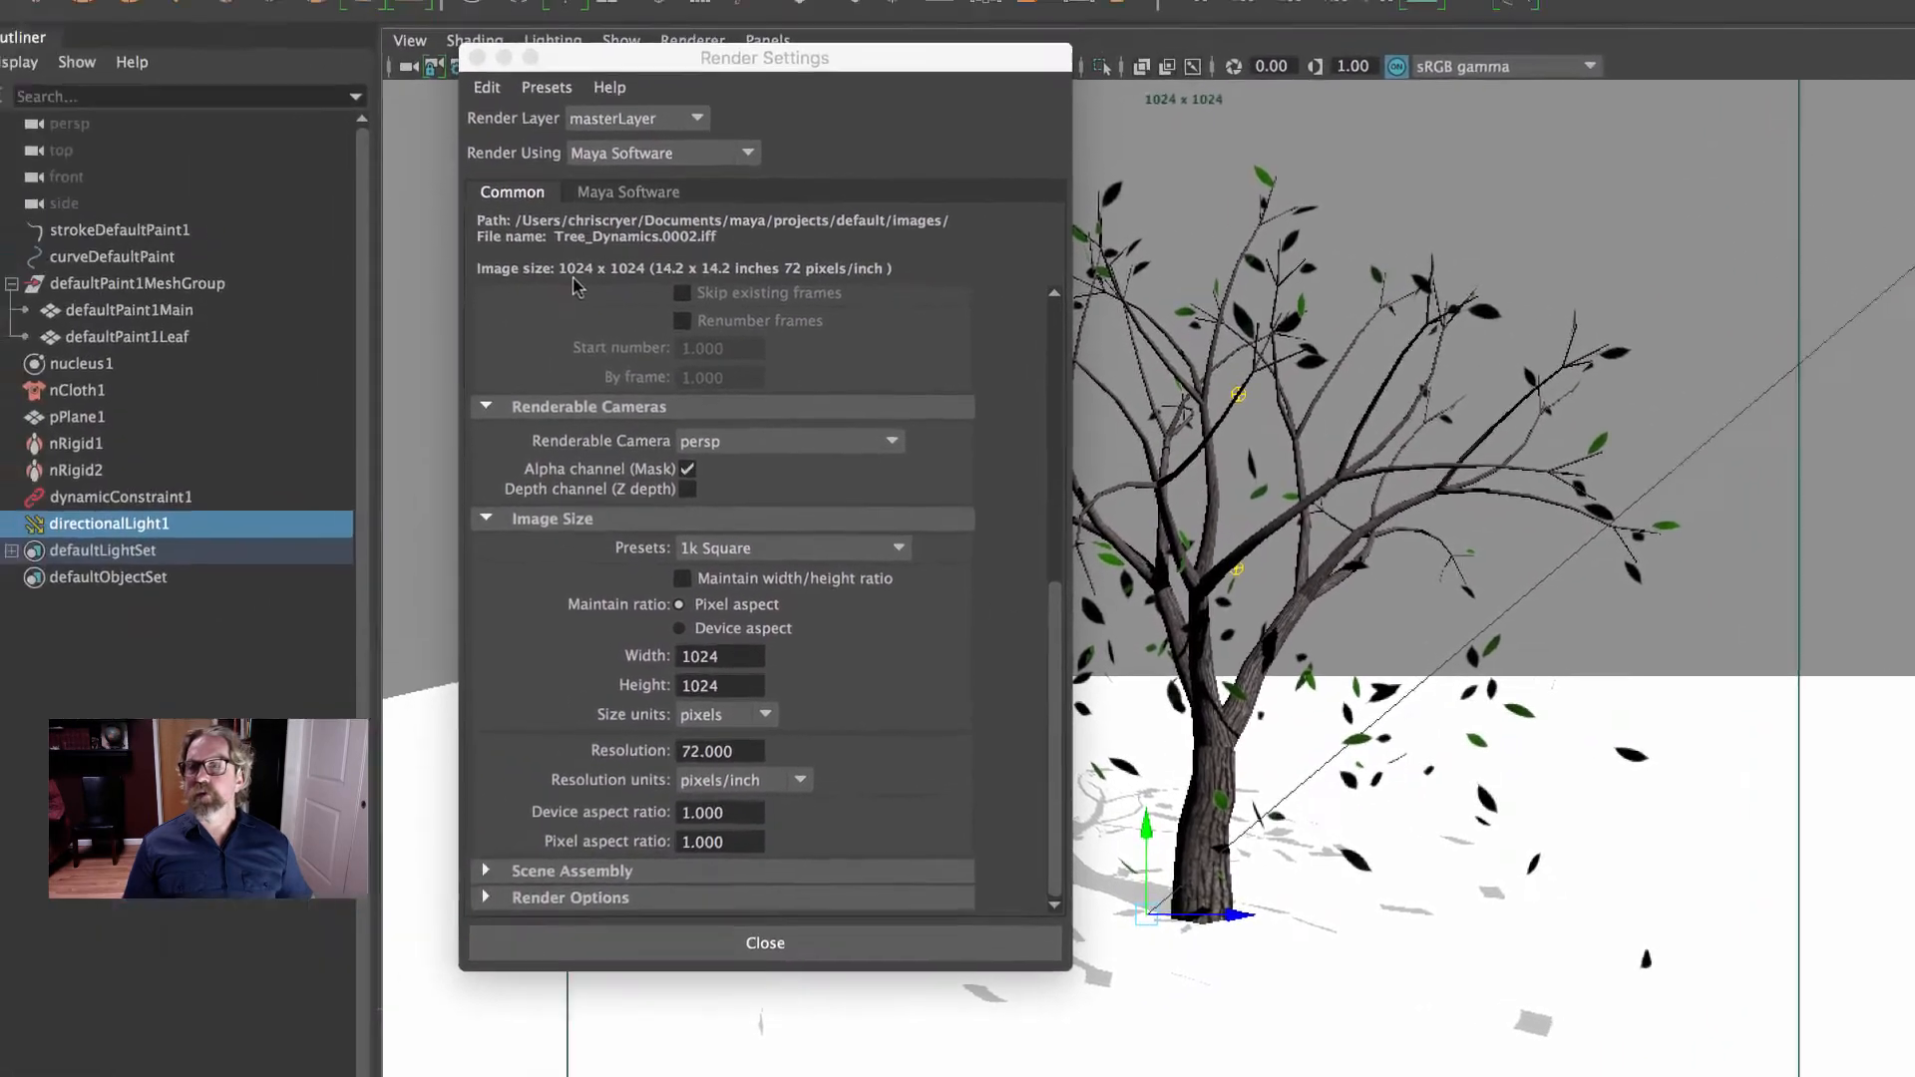
- Set the output file name prefix to the artist's surname followed by _Tree_Dynamics
scroll(184, 210, "up", 5)
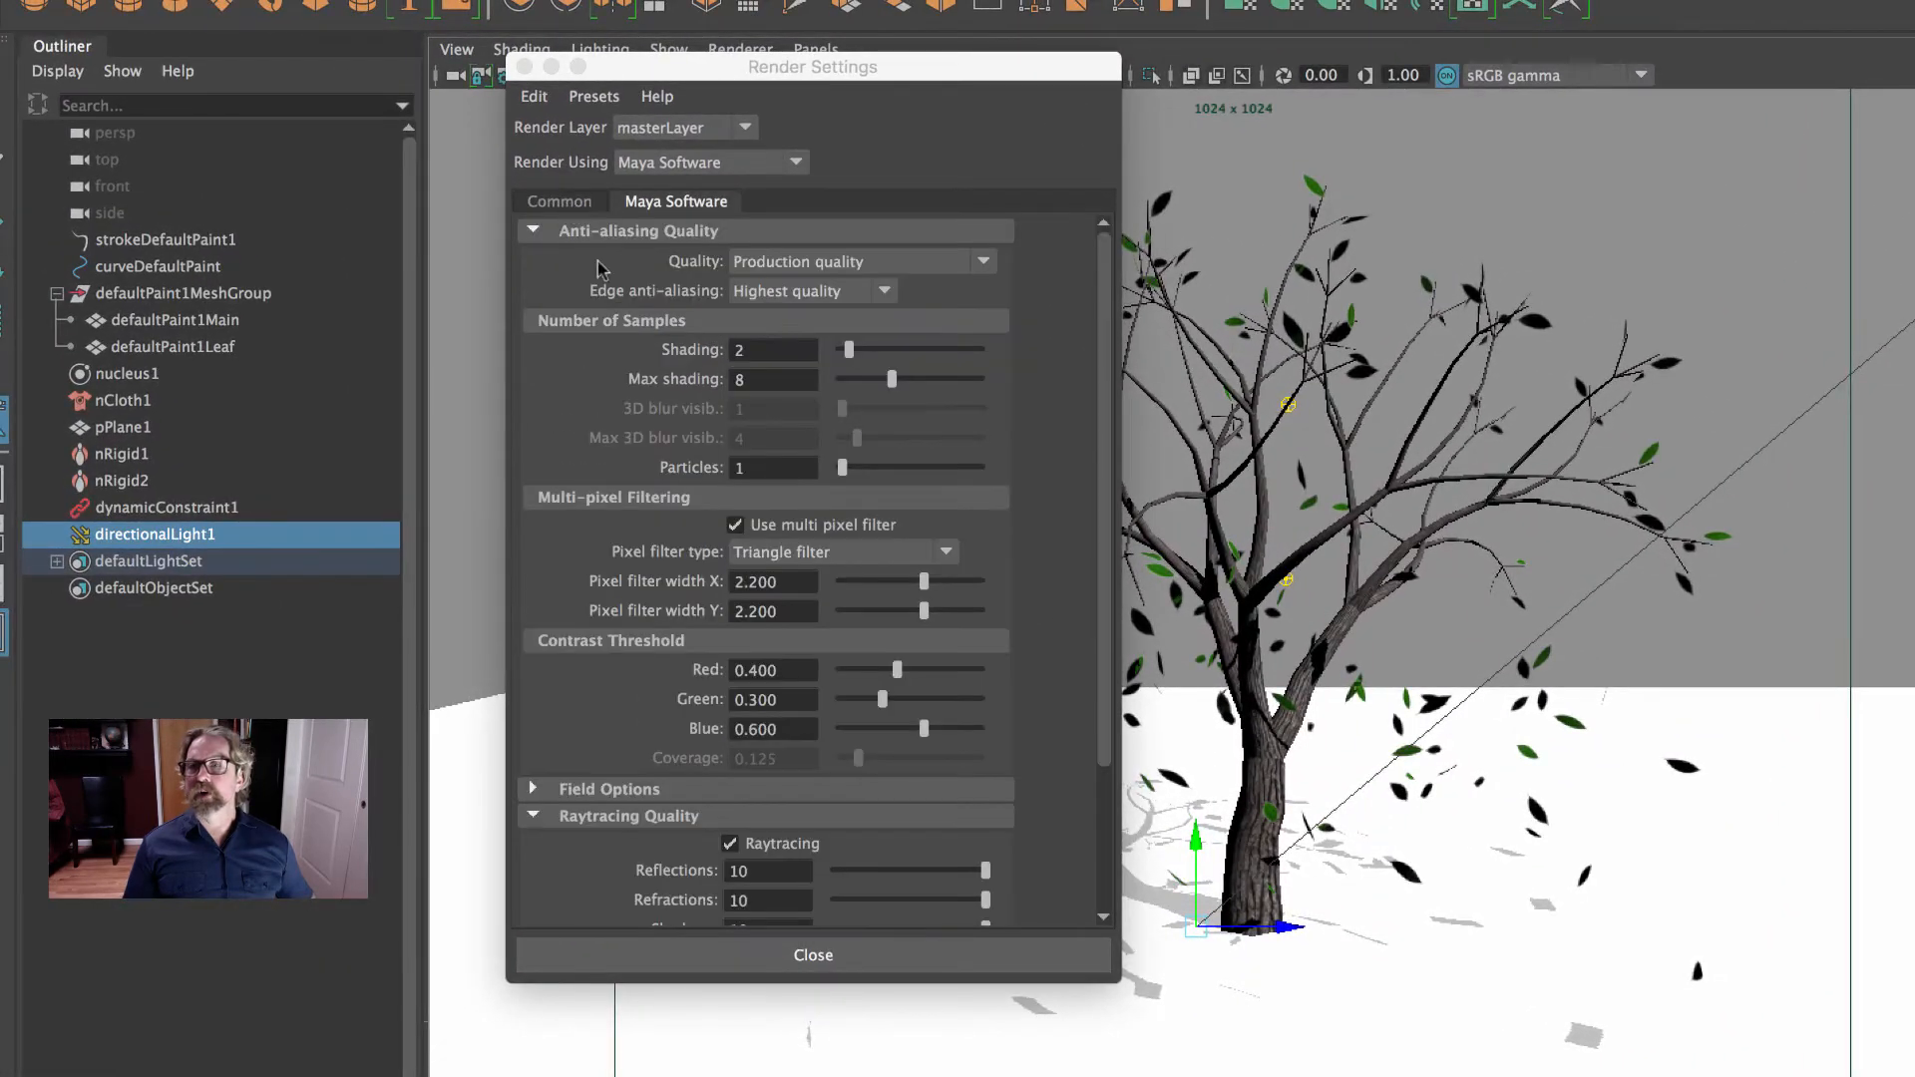
left_click(559, 203)
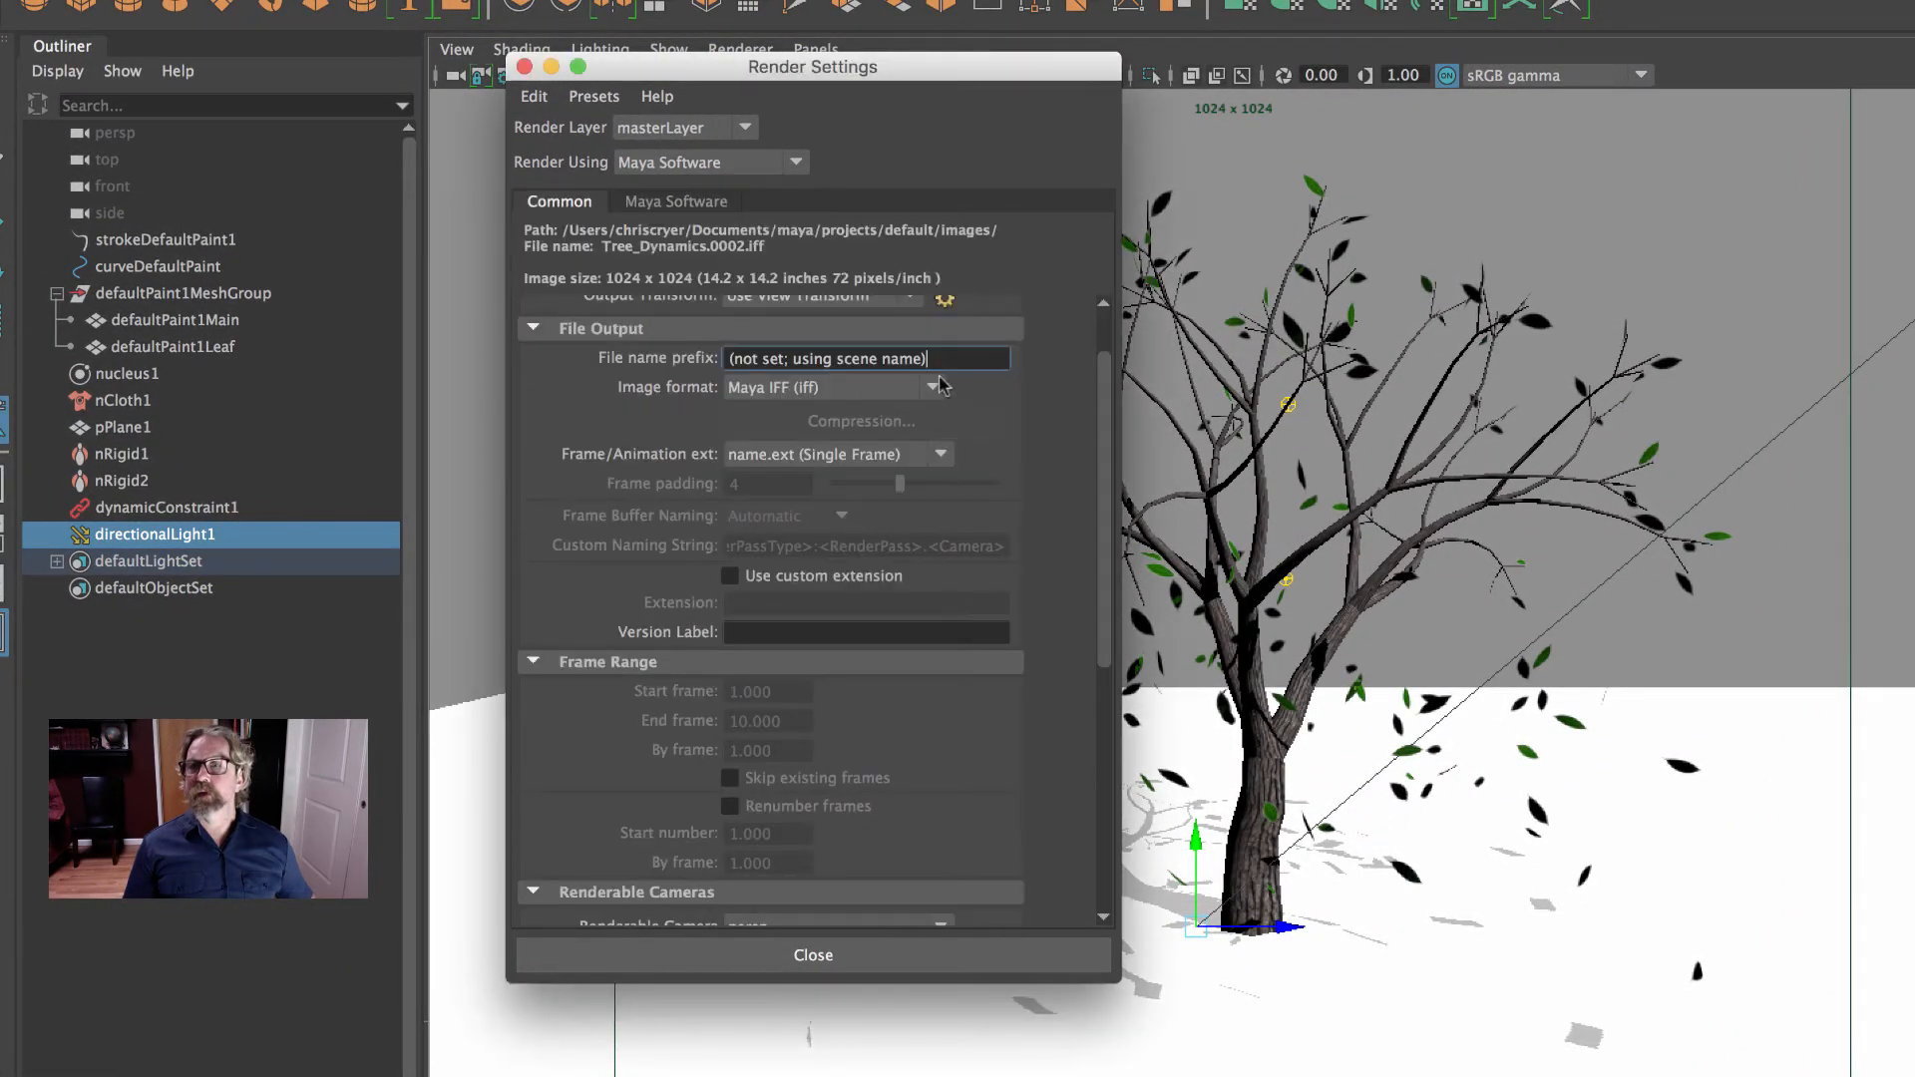
left_click_drag(937, 361, 698, 344)
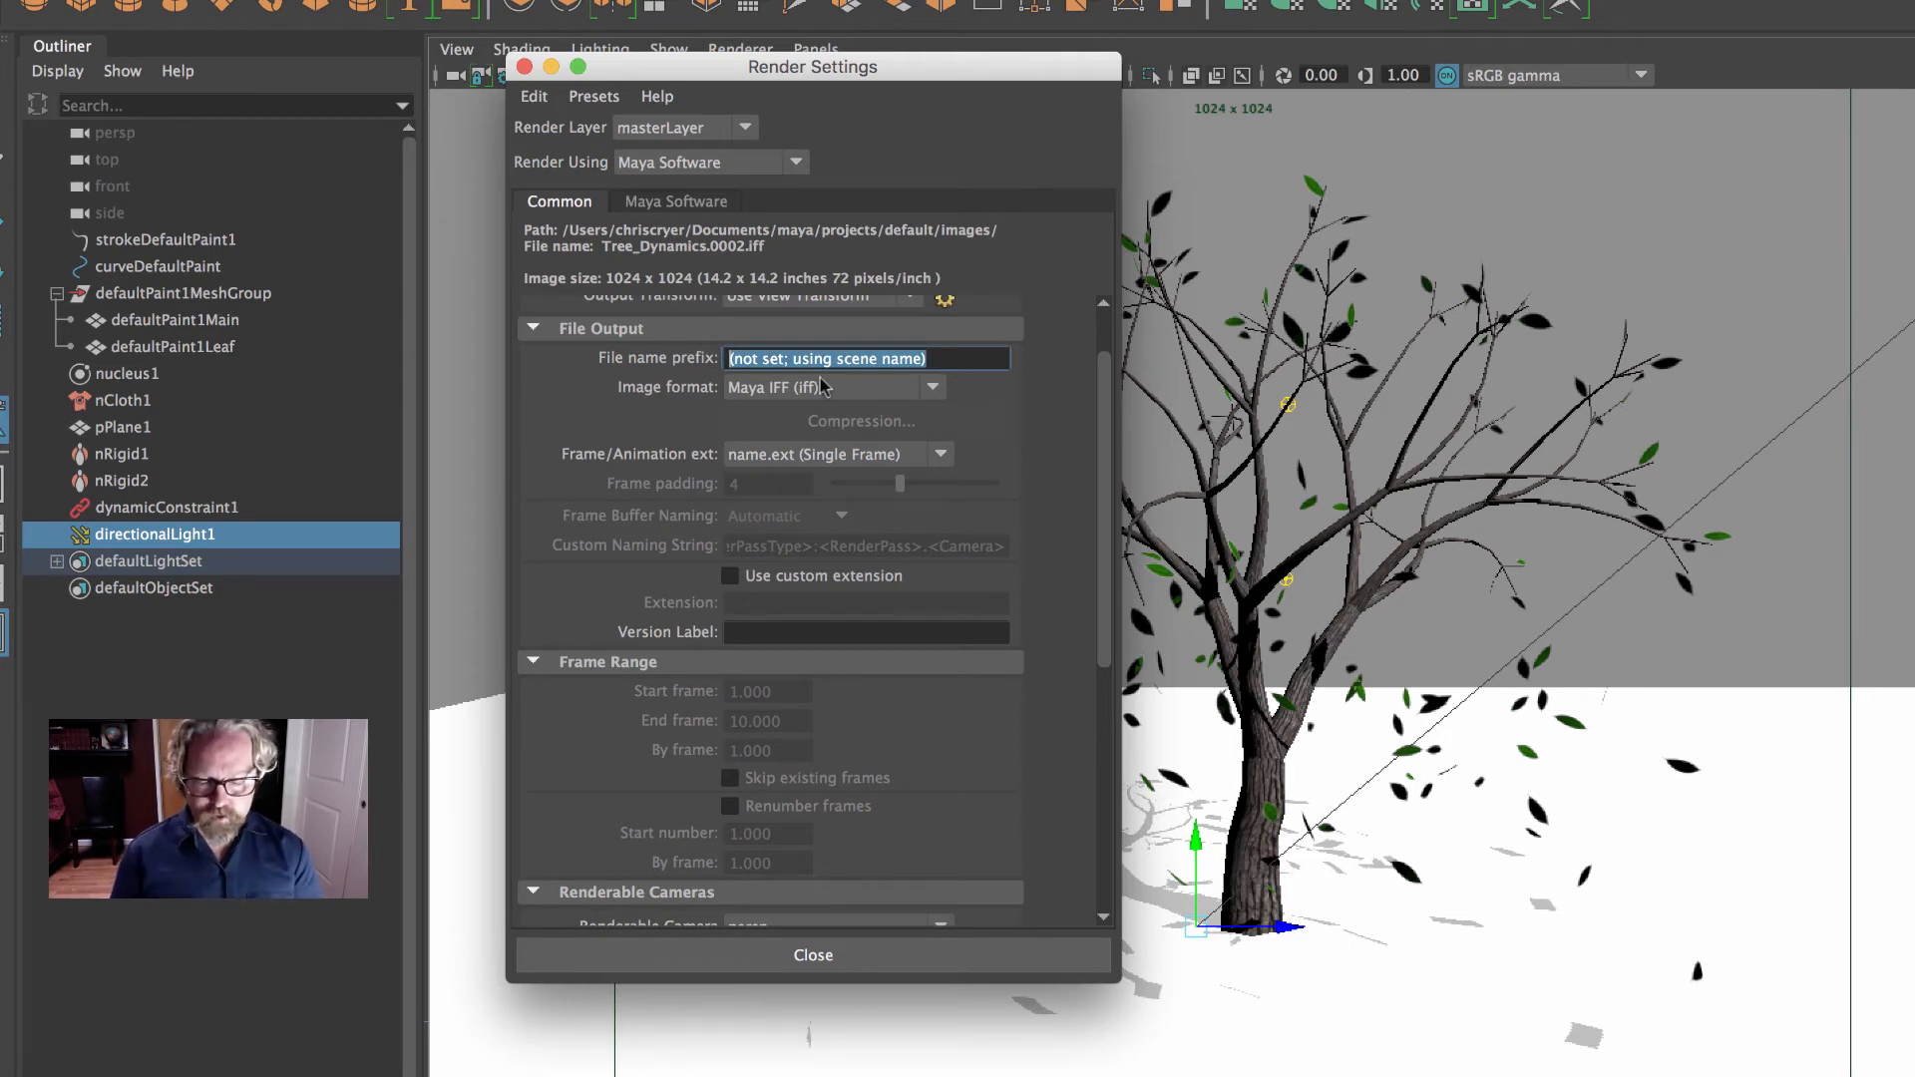
type("Crye")
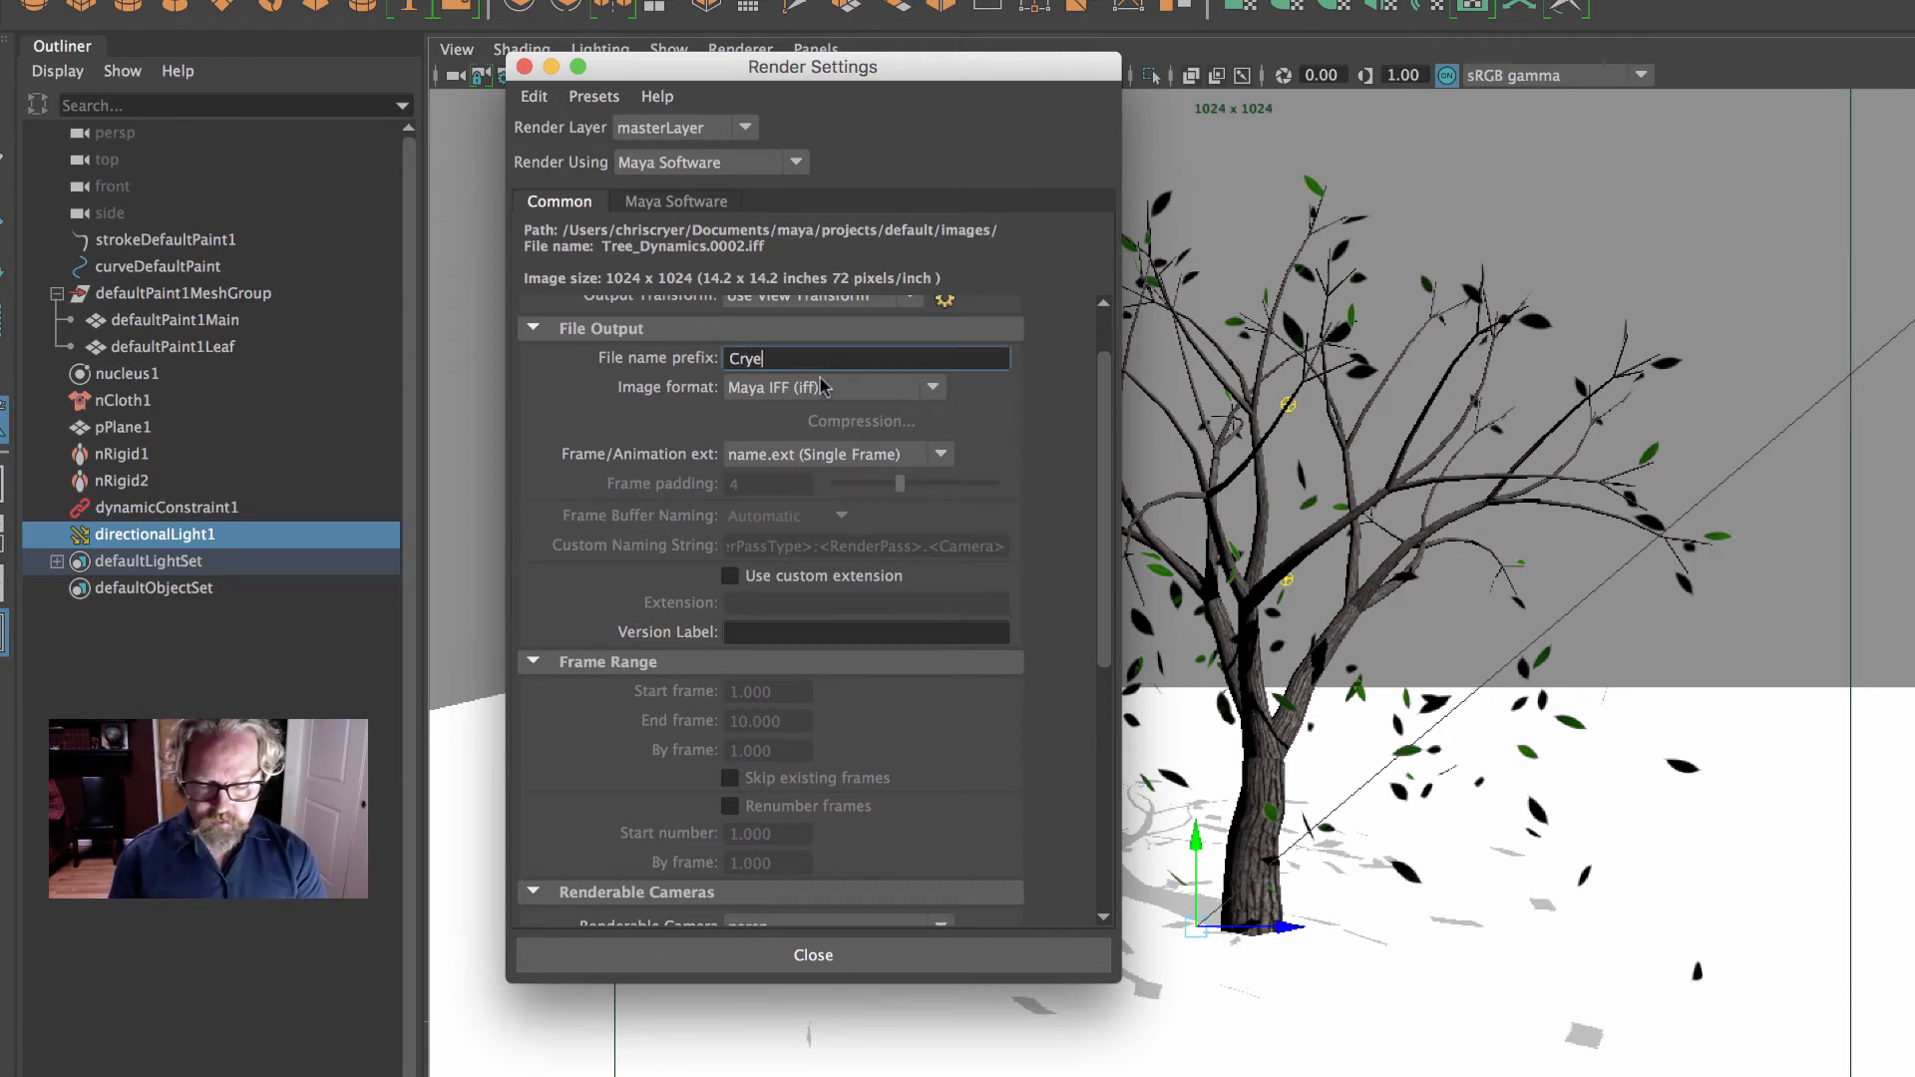
type("r_Tree_Dynamics")
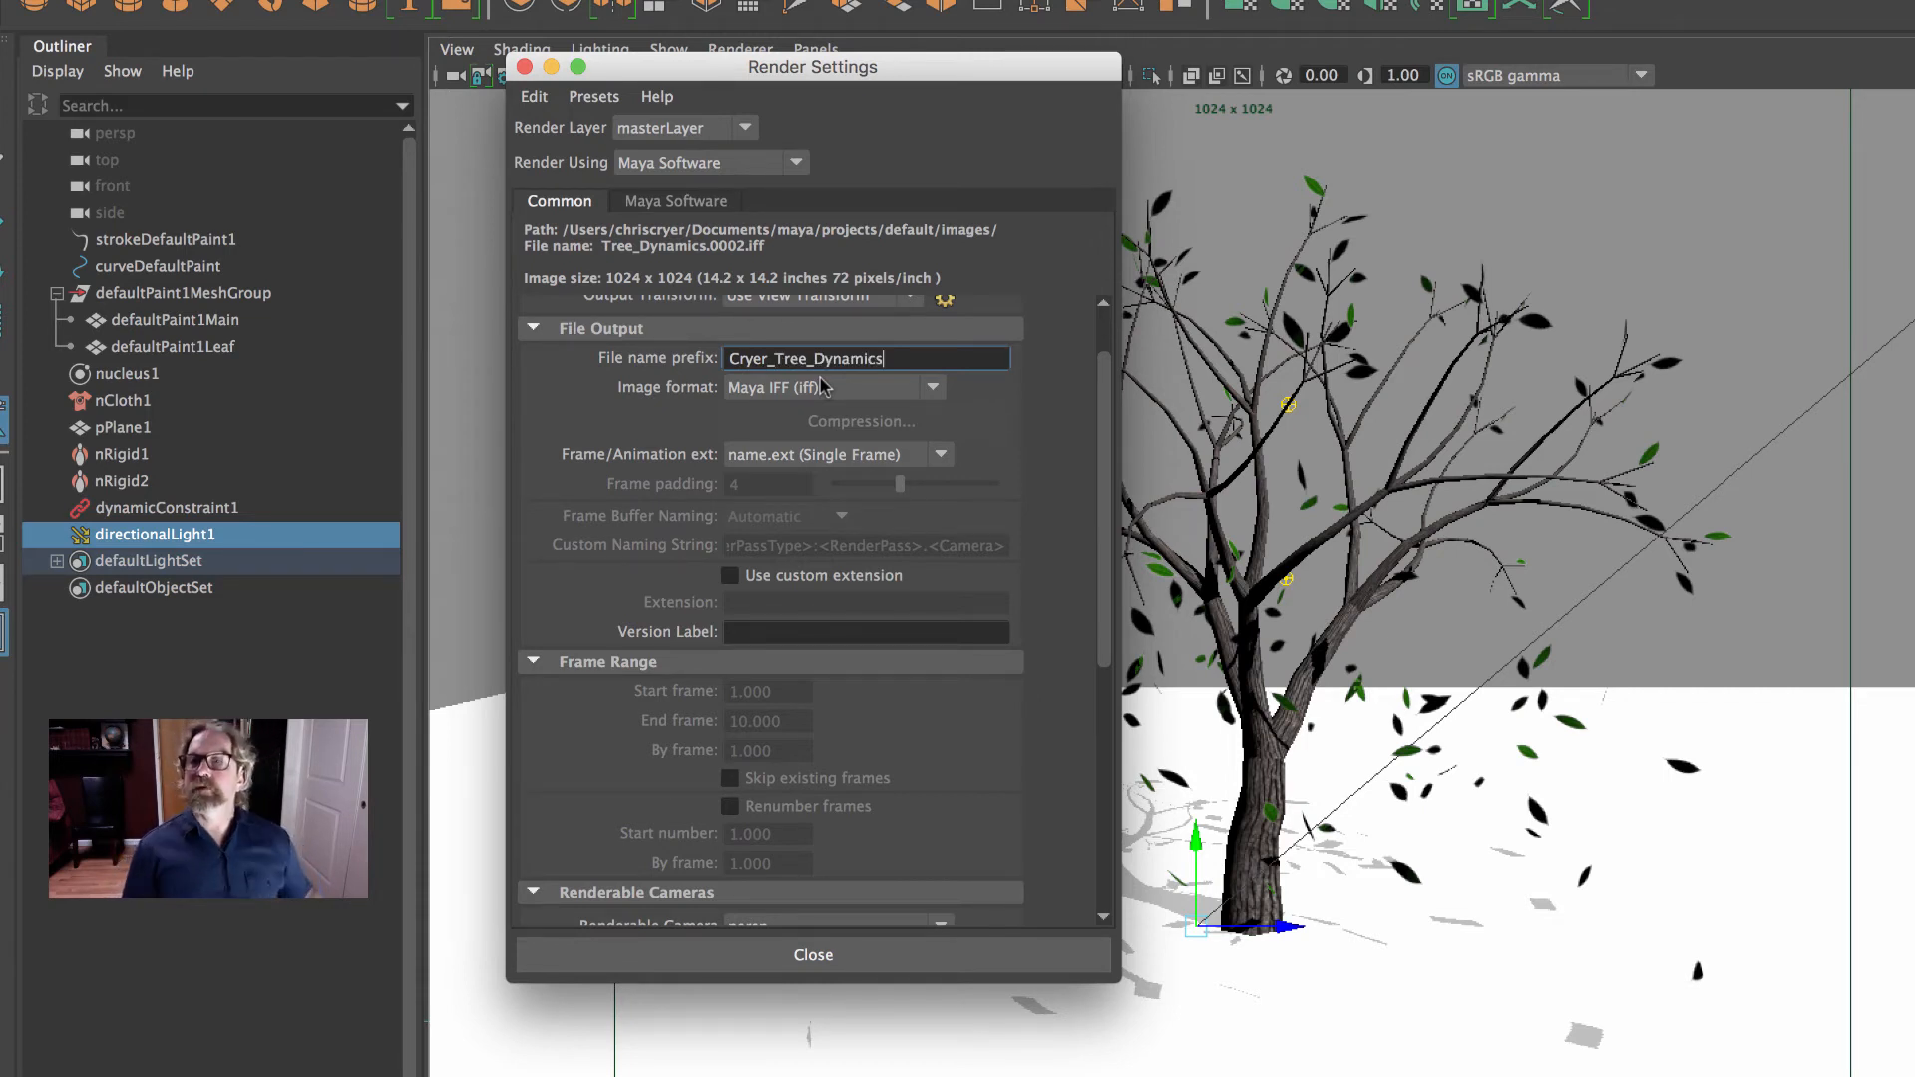
- Set the output image format to JPEG (jpg) and the frame/animation extension to name.#.ext
left_click(853, 398)
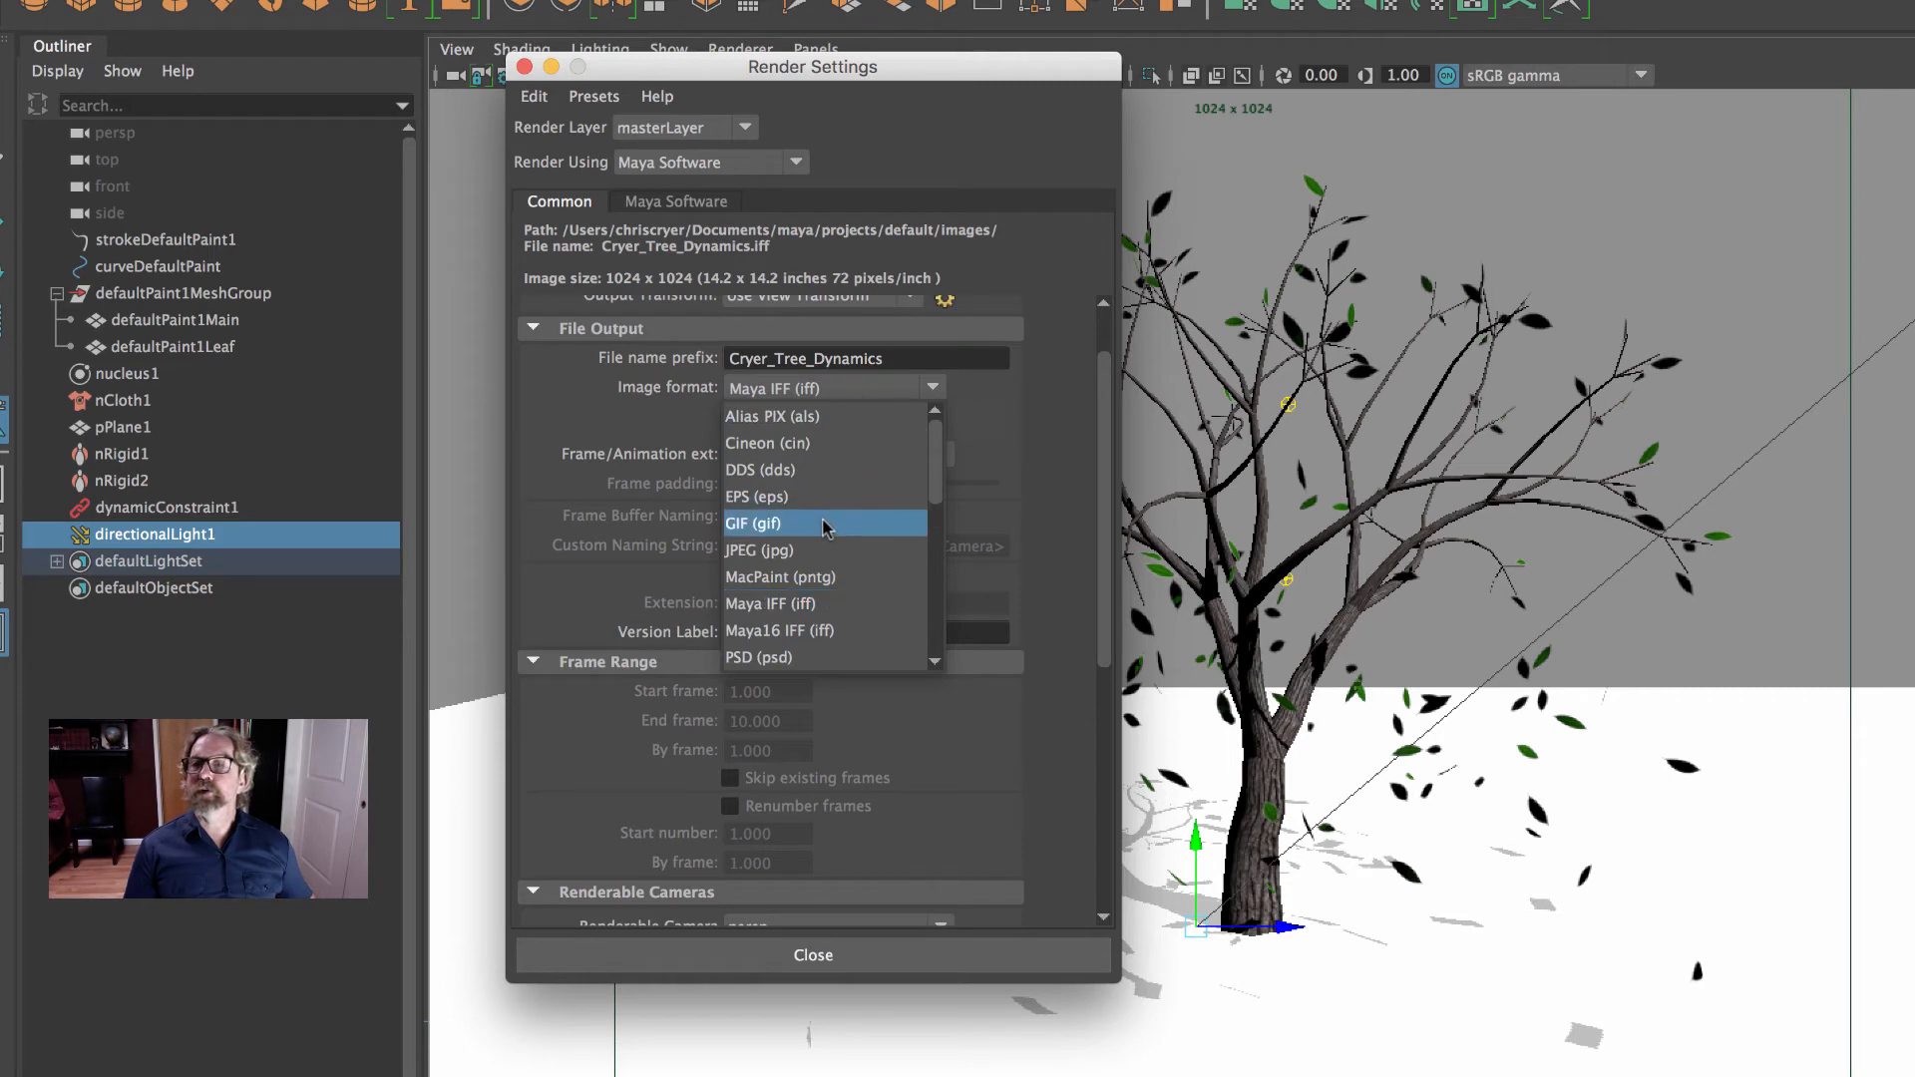
left_click(789, 554)
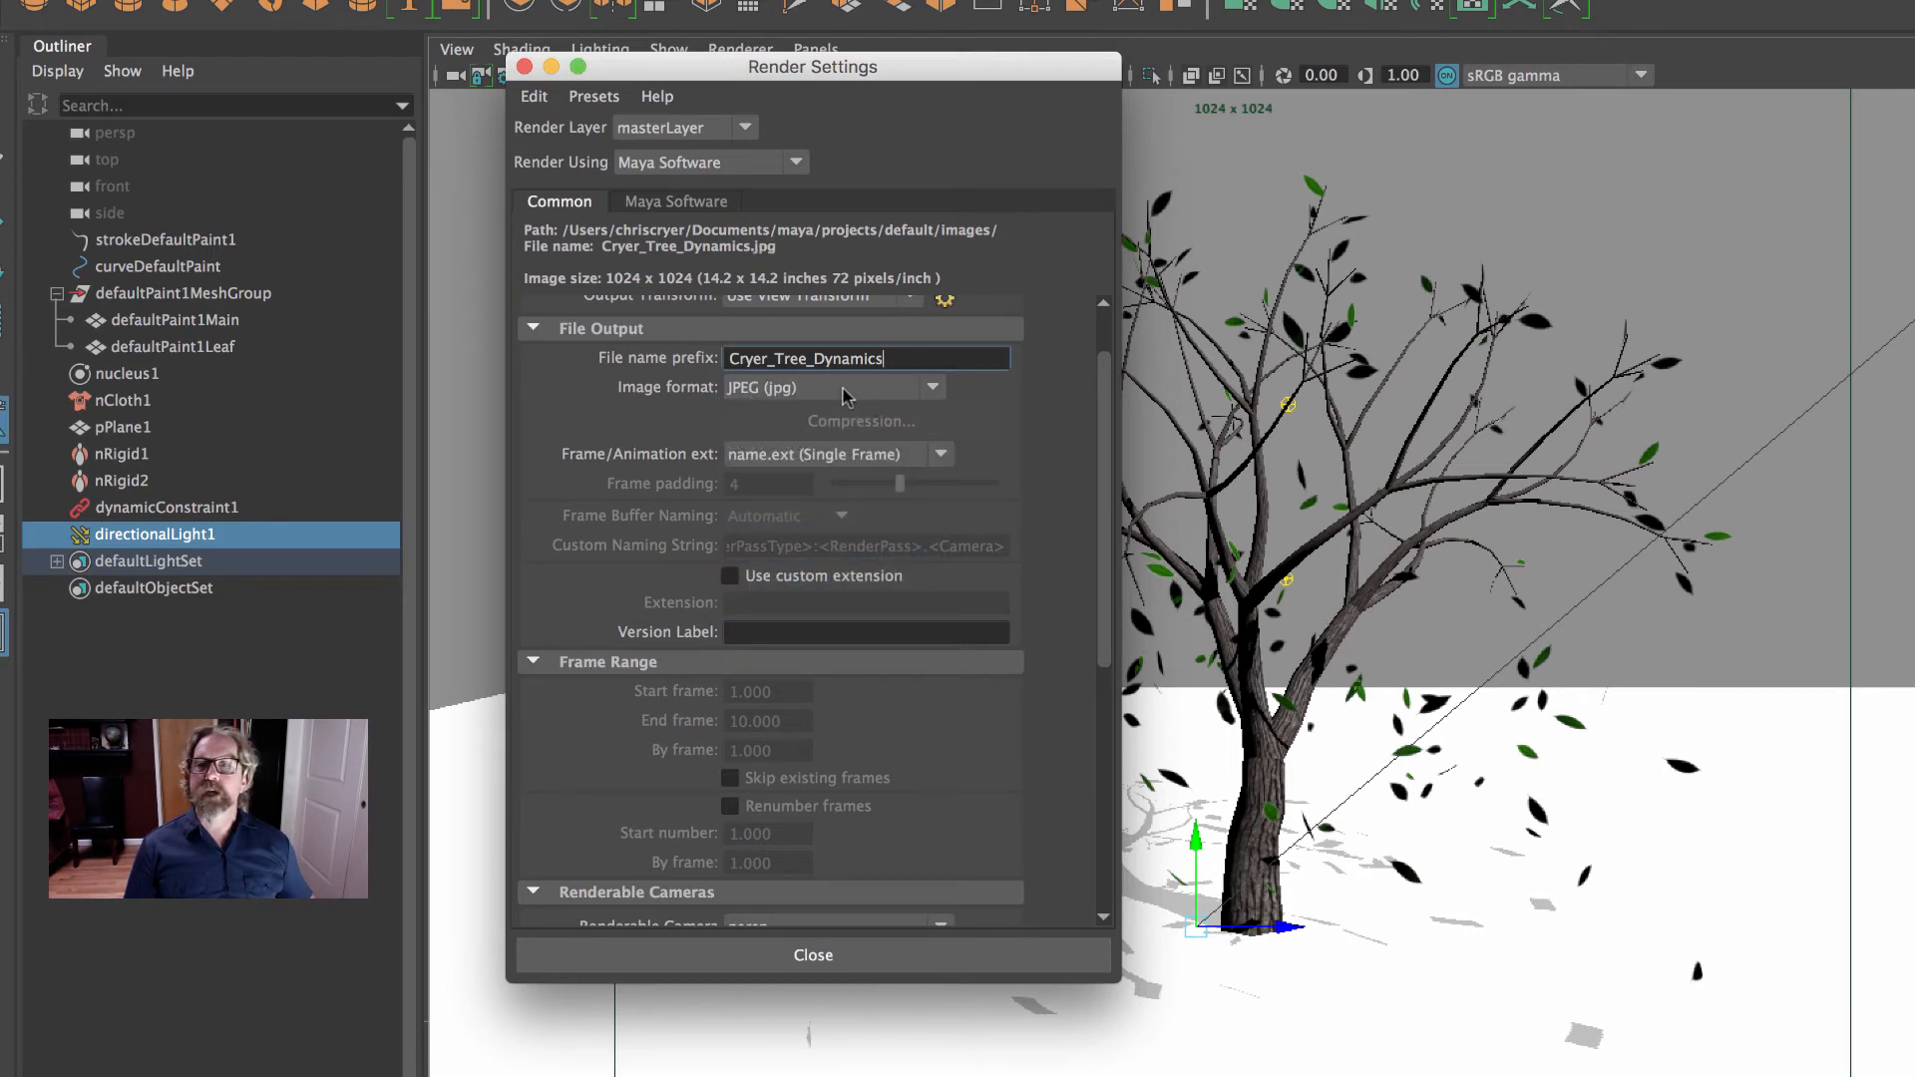
left_click(787, 456)
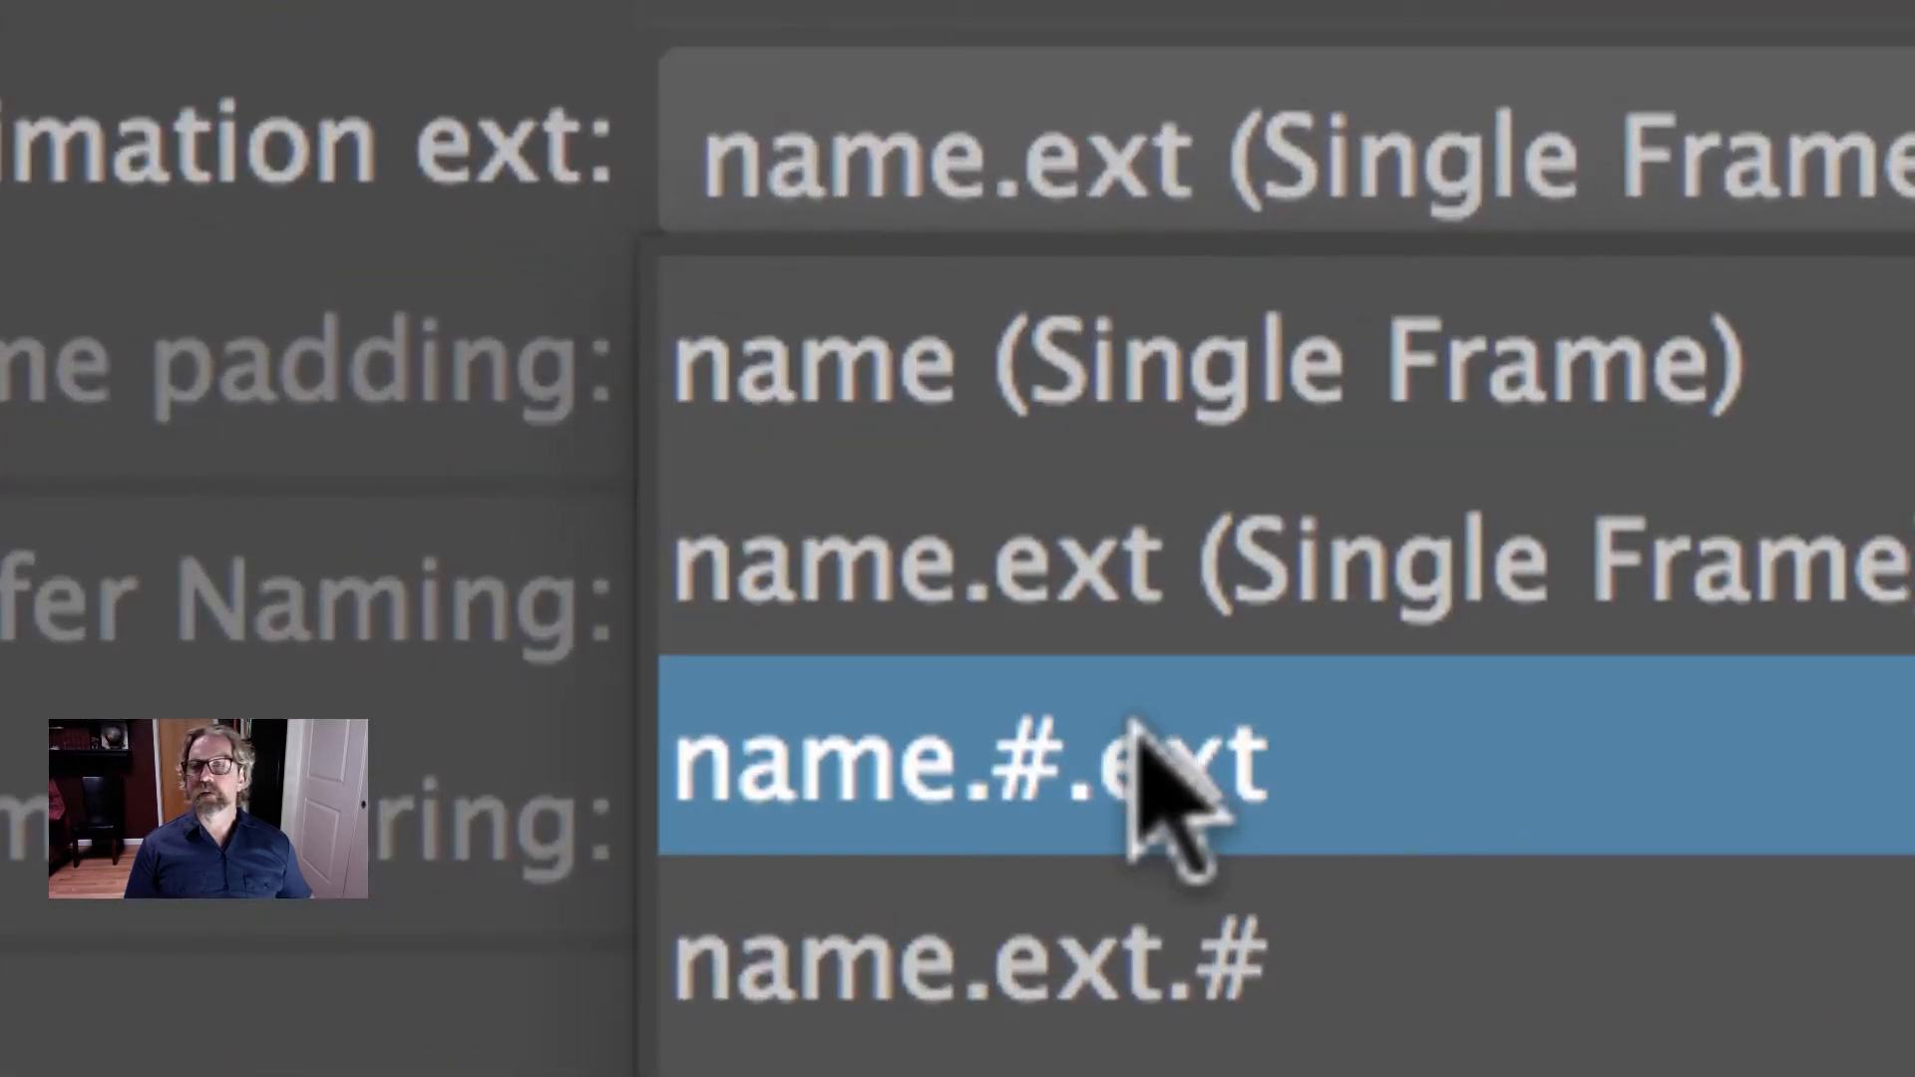
left_click(1134, 720)
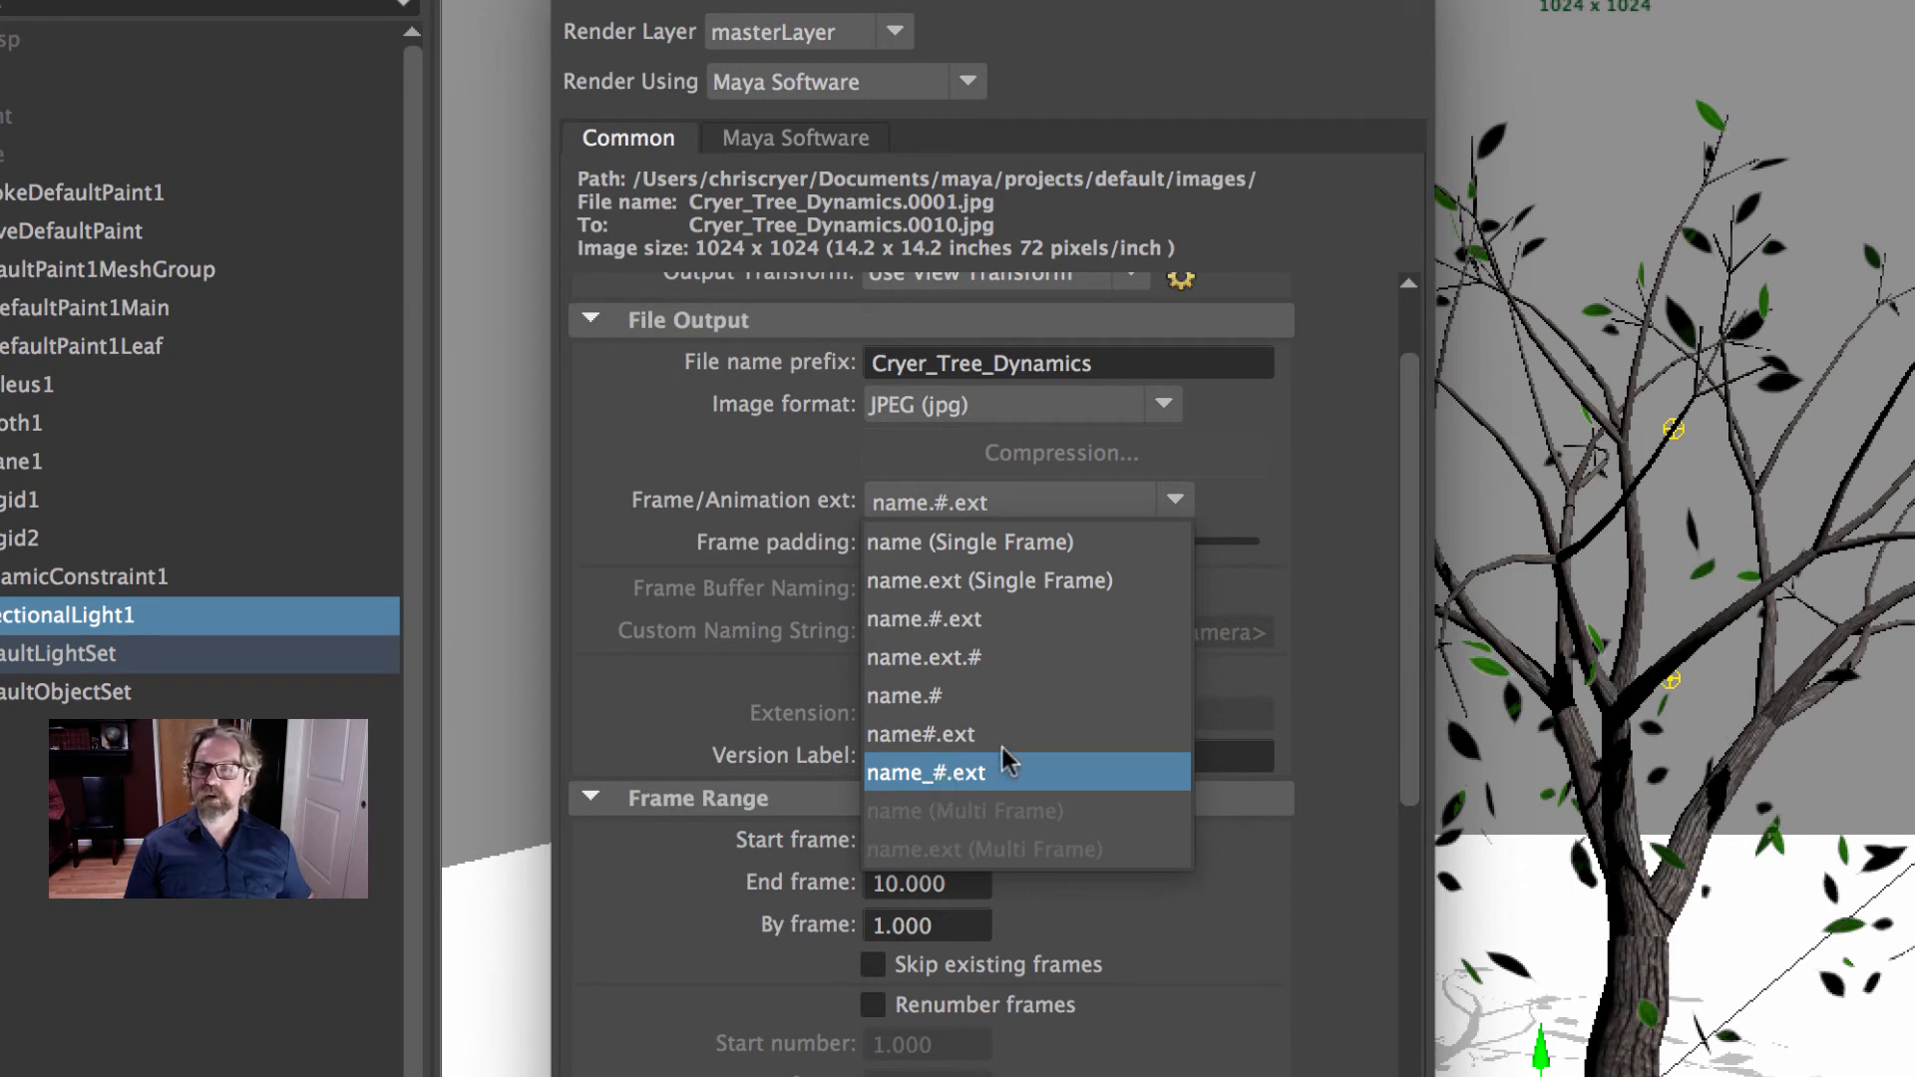
left_click(900, 509)
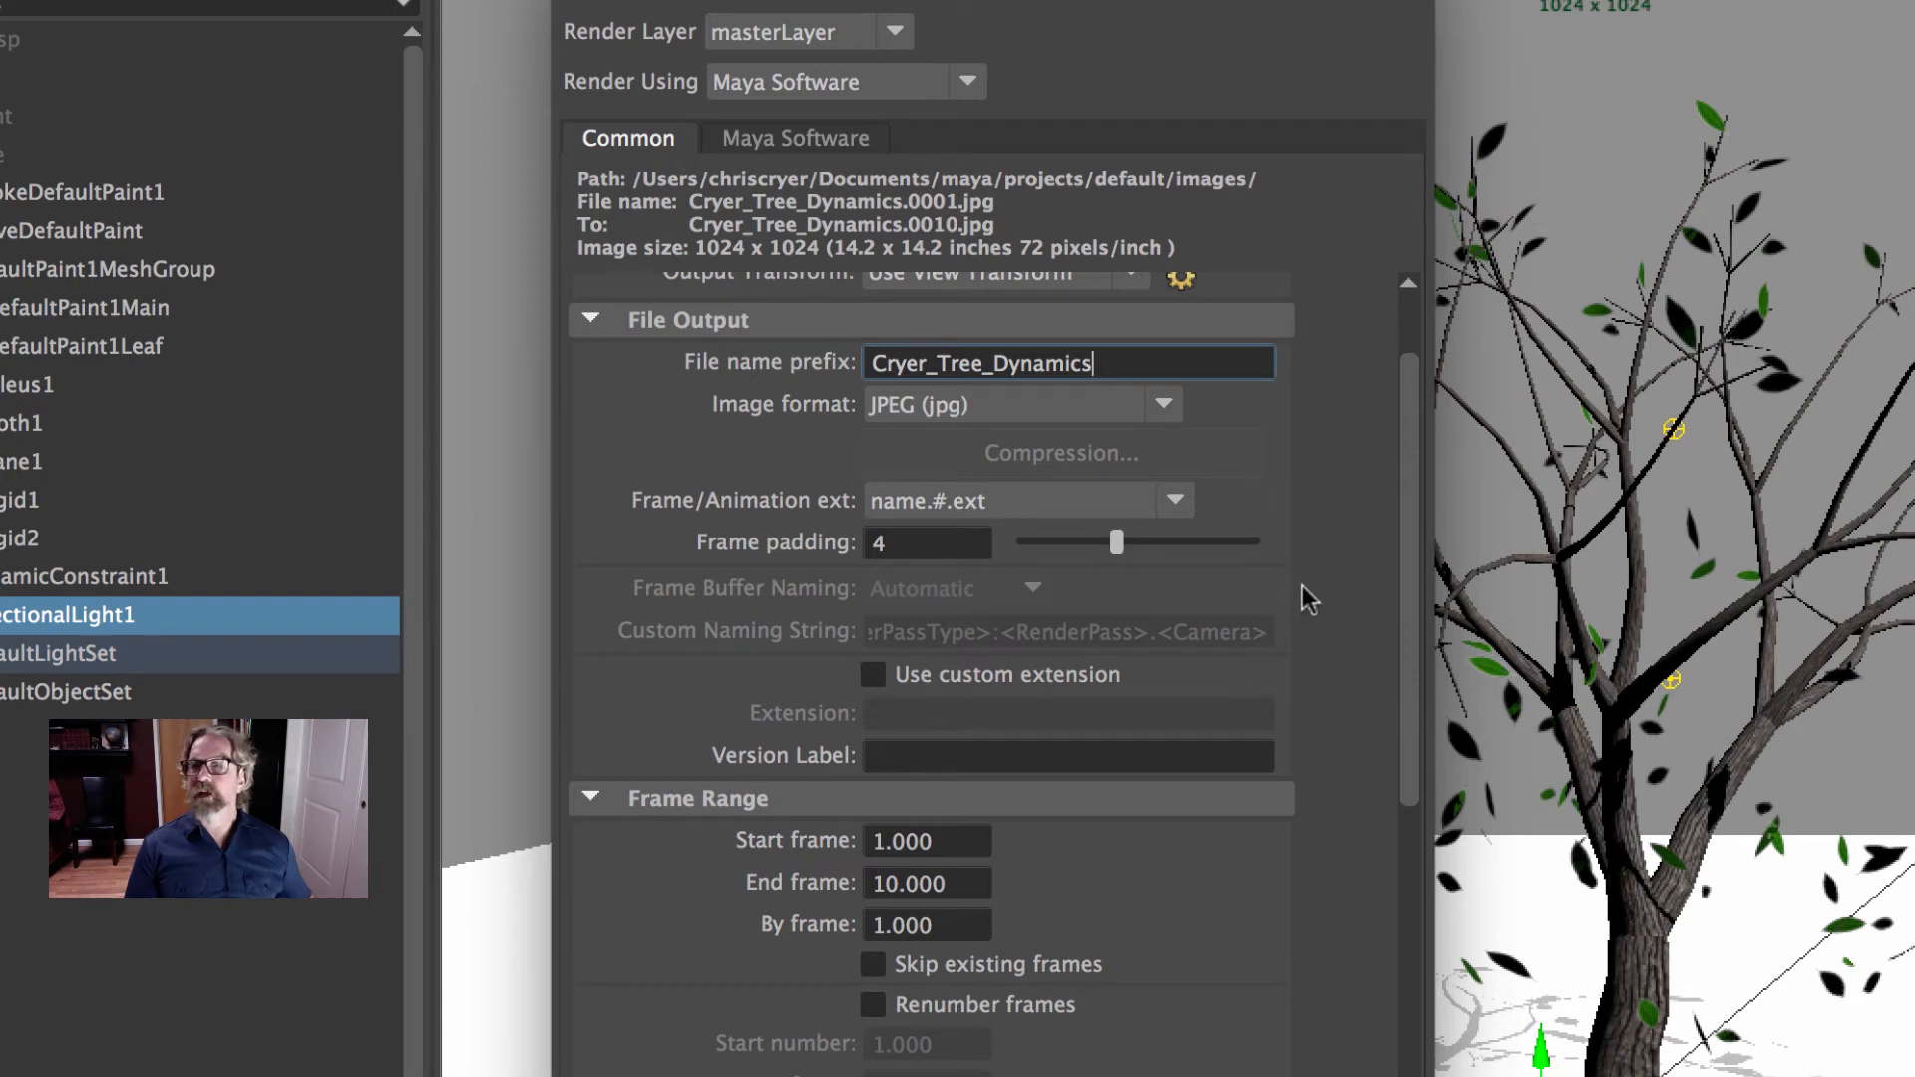
- Set the render range's end frame to 150 and review the file output, frame range and image size settings
scroll(1258, 646, "down", 6)
left_click_drag(959, 310, 755, 284)
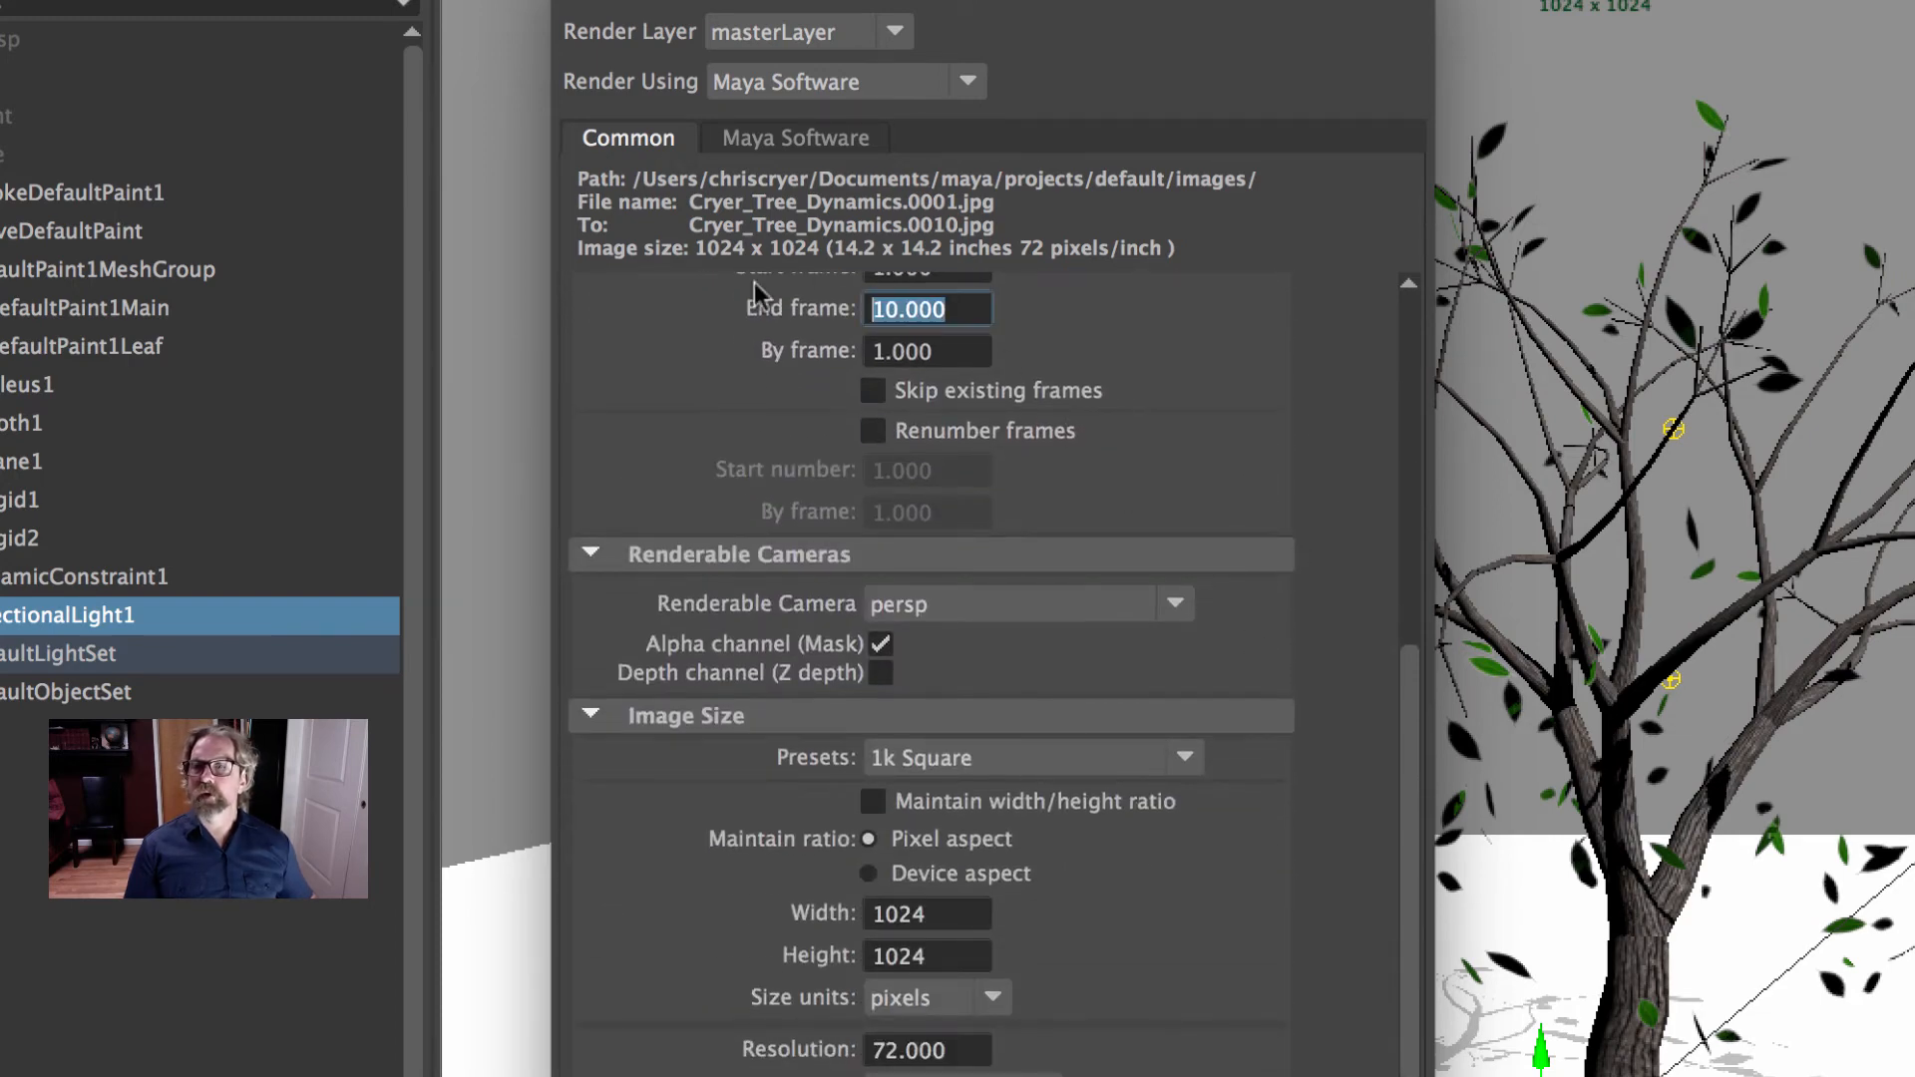
type("150")
key("Return")
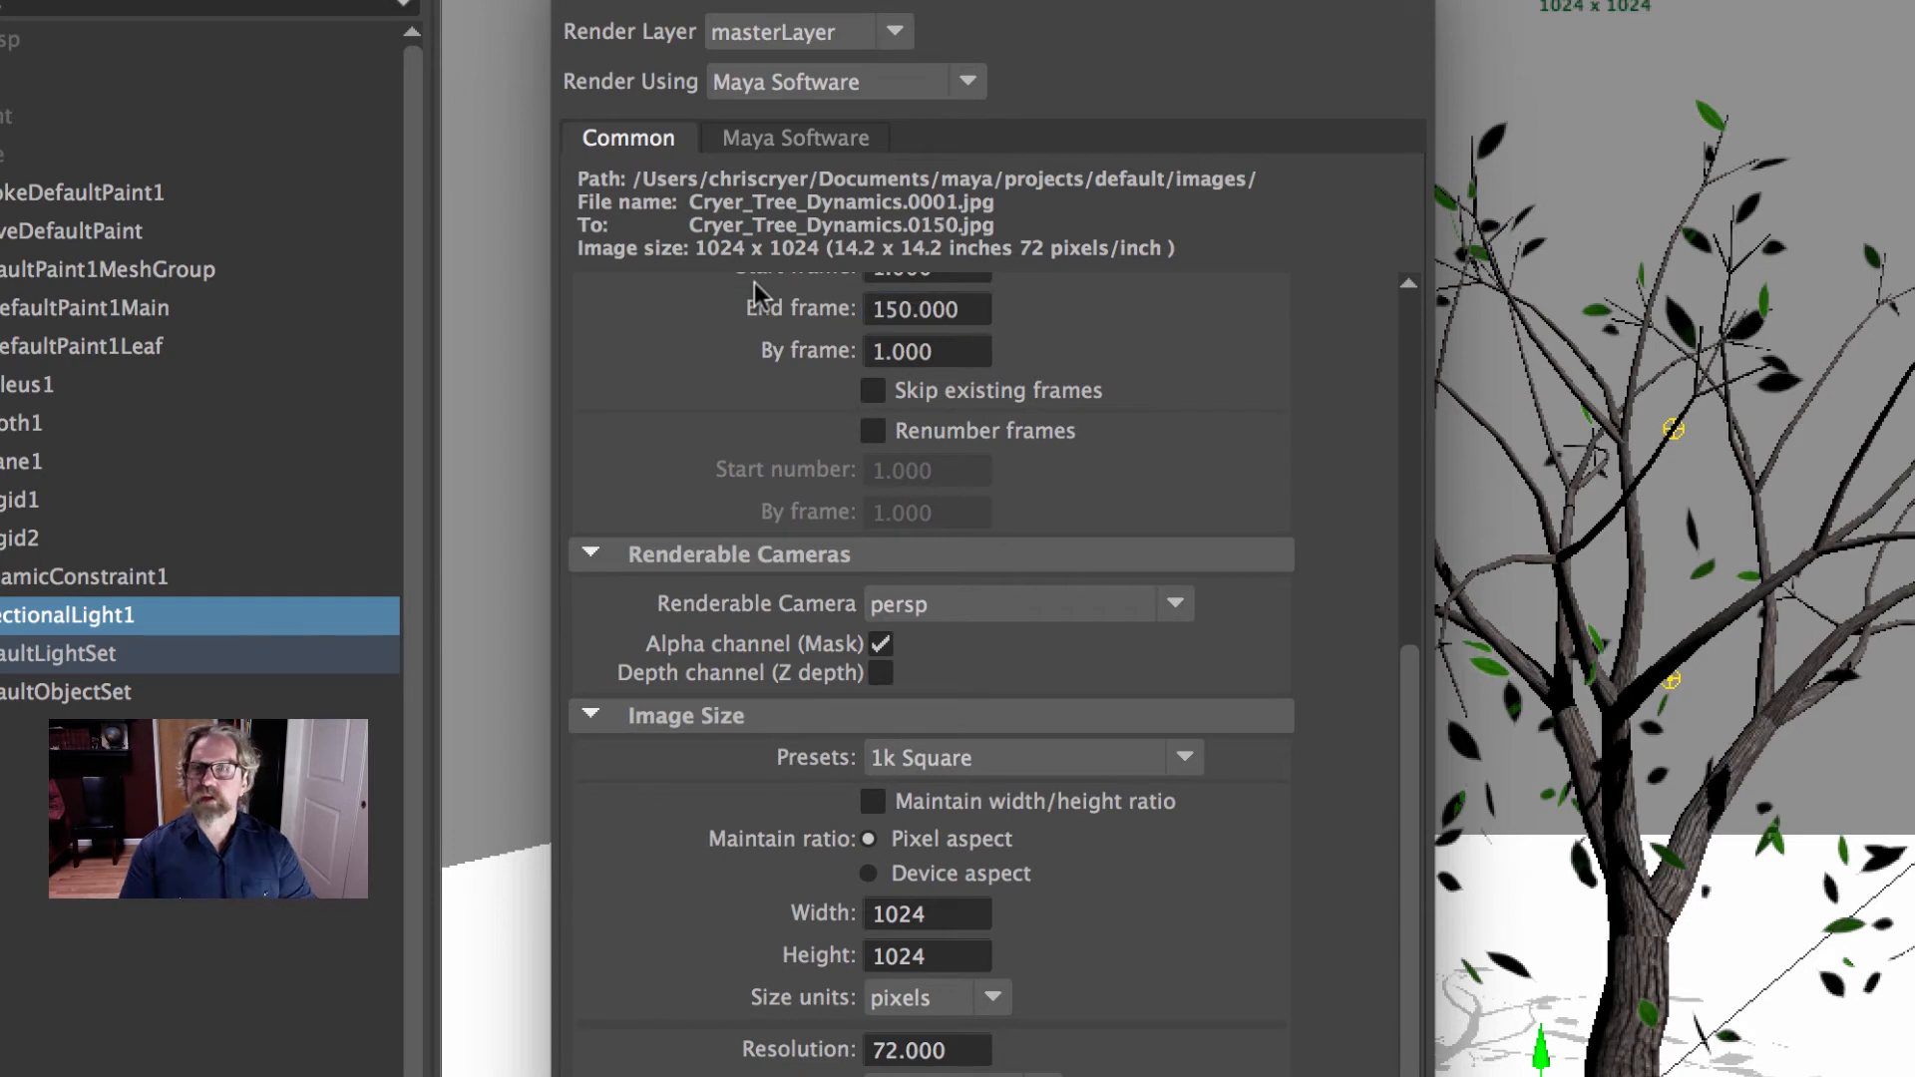
scroll(1067, 650, "down", 3)
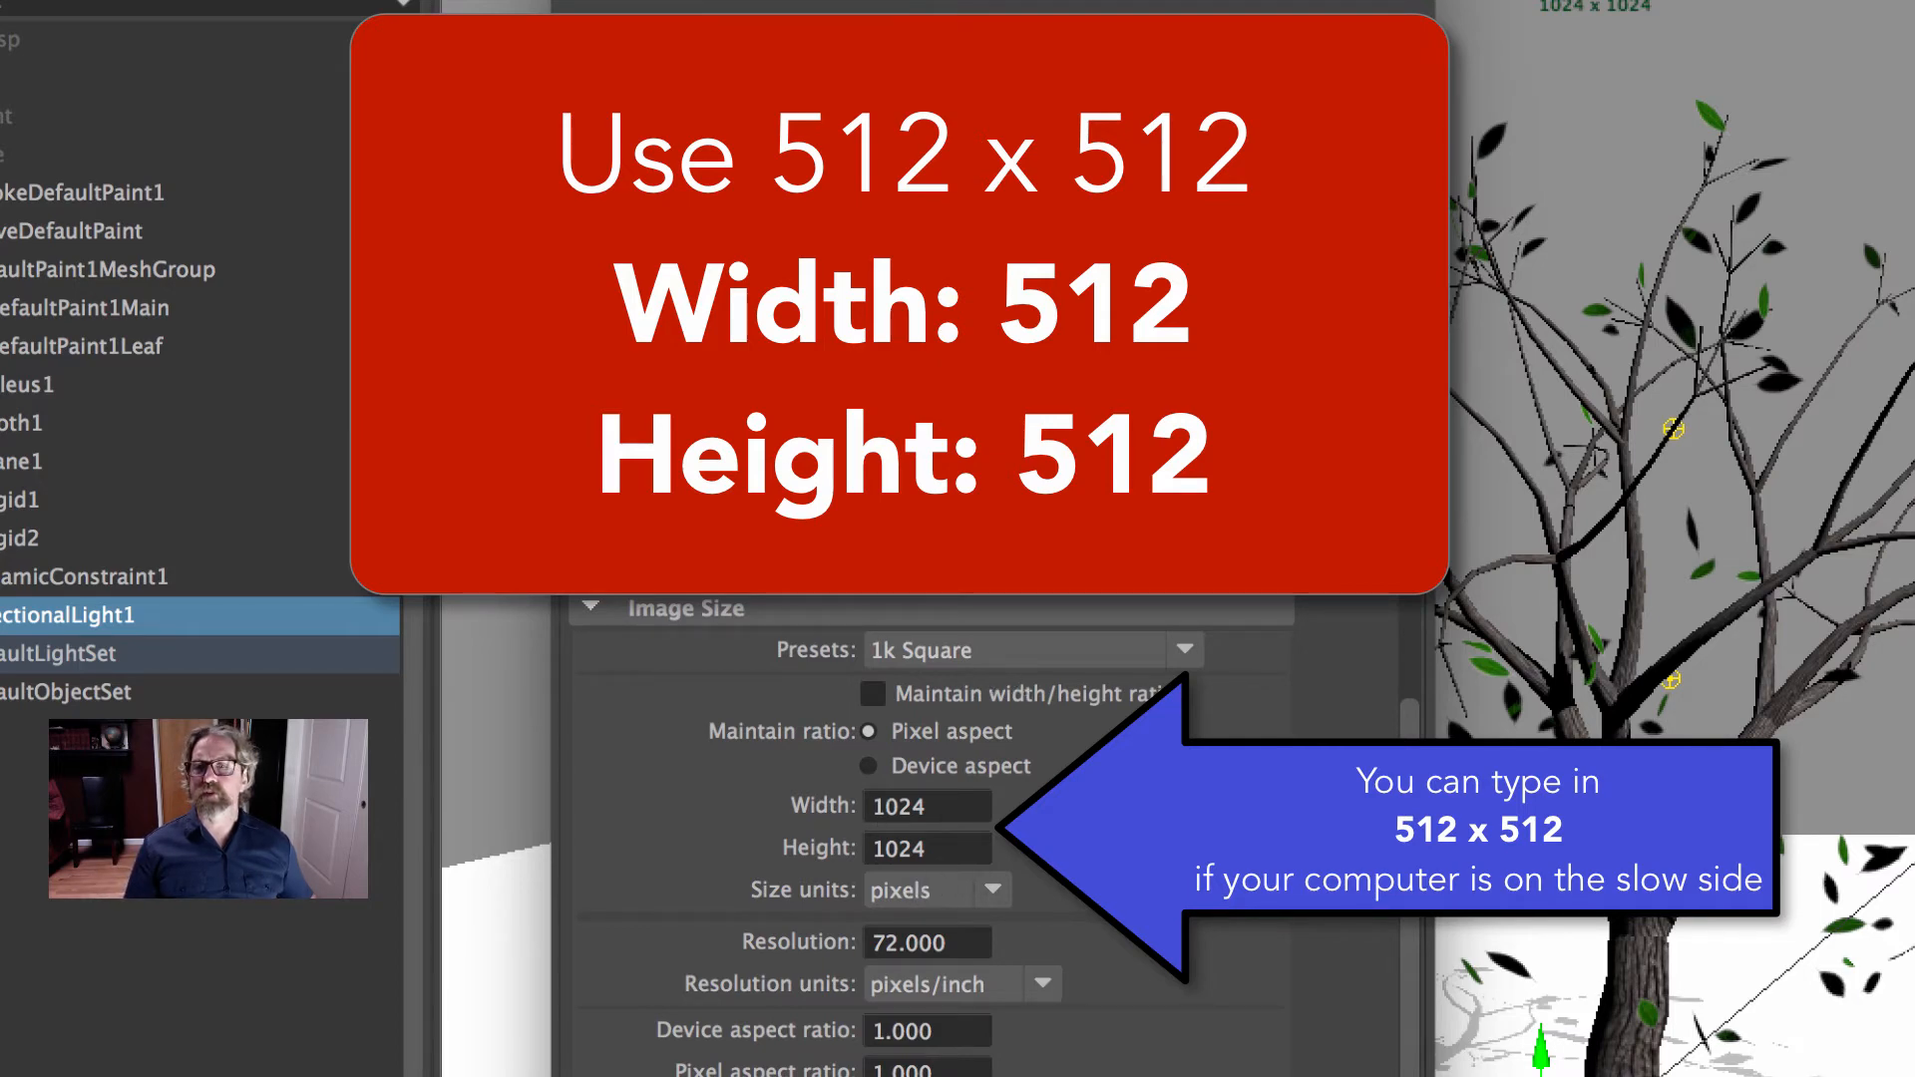
scroll(1262, 776, "up", 10)
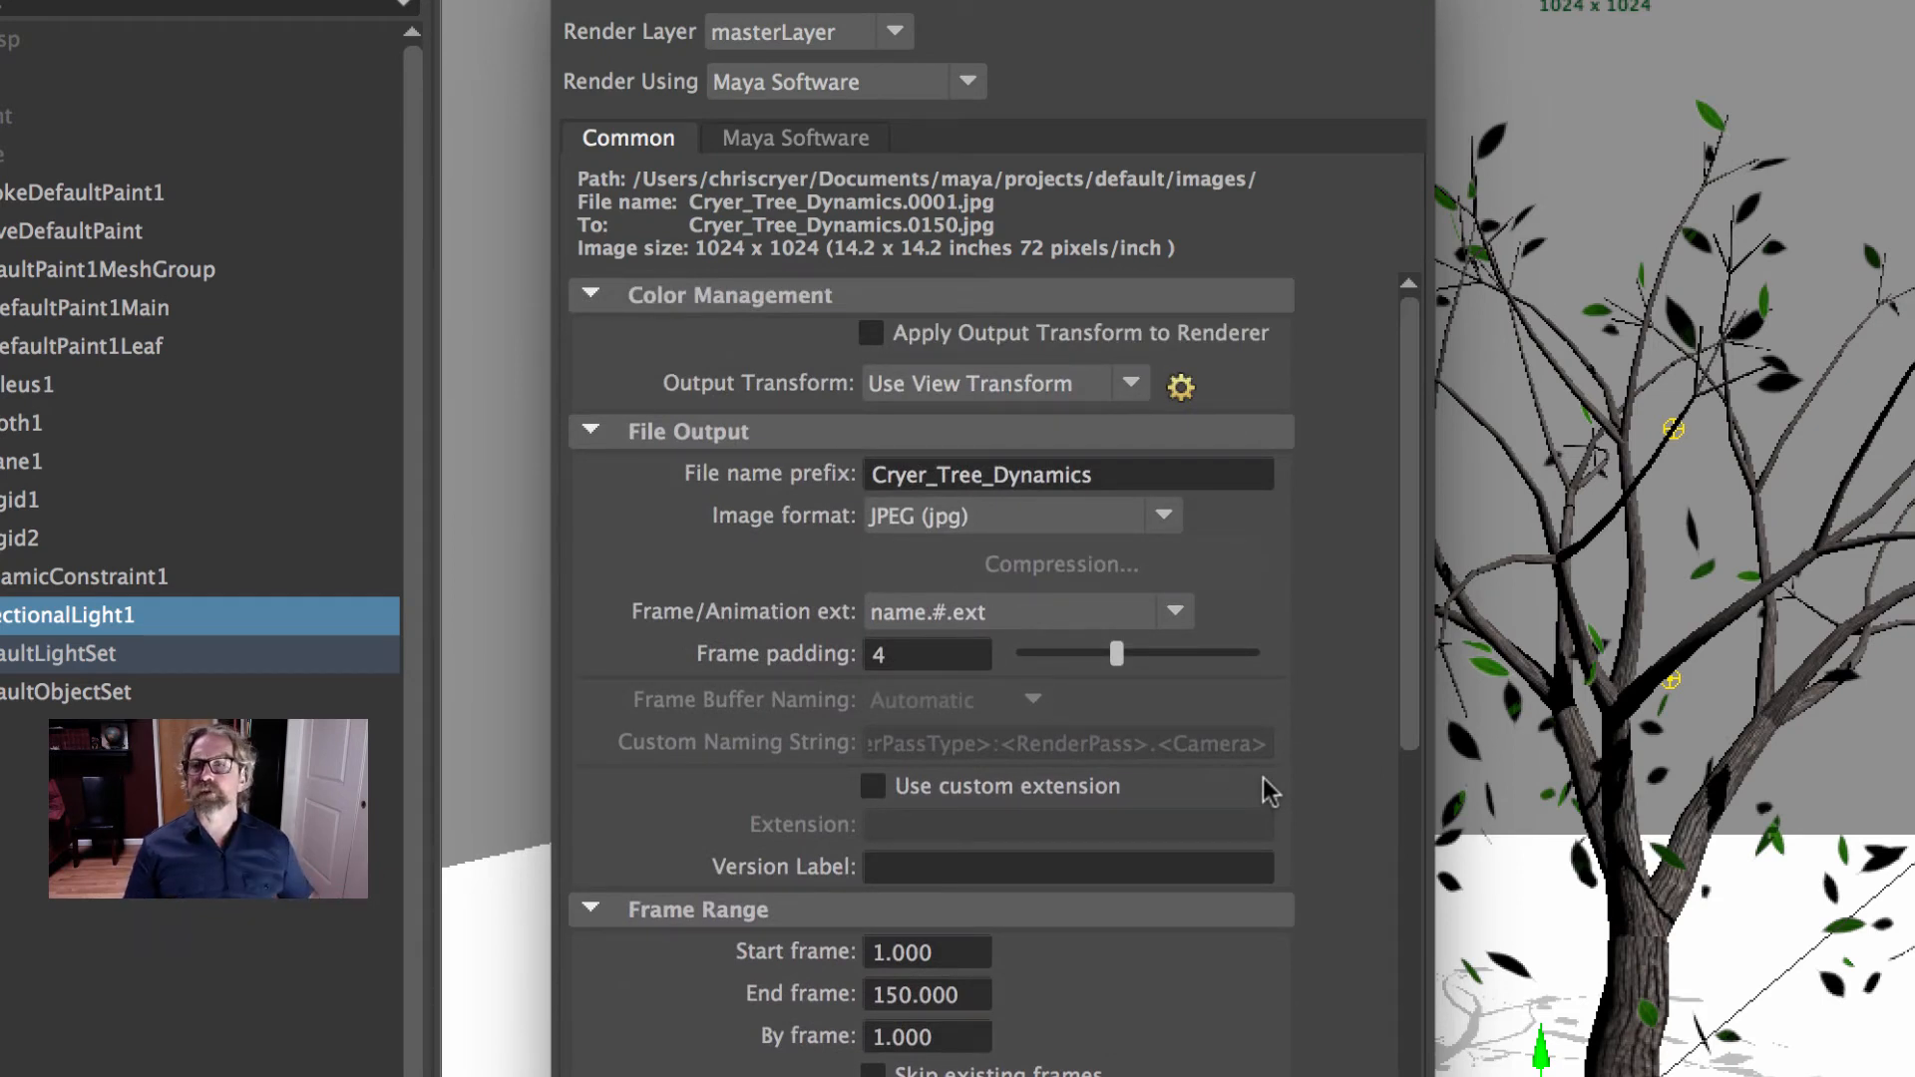
scroll(1182, 974, "down", 10)
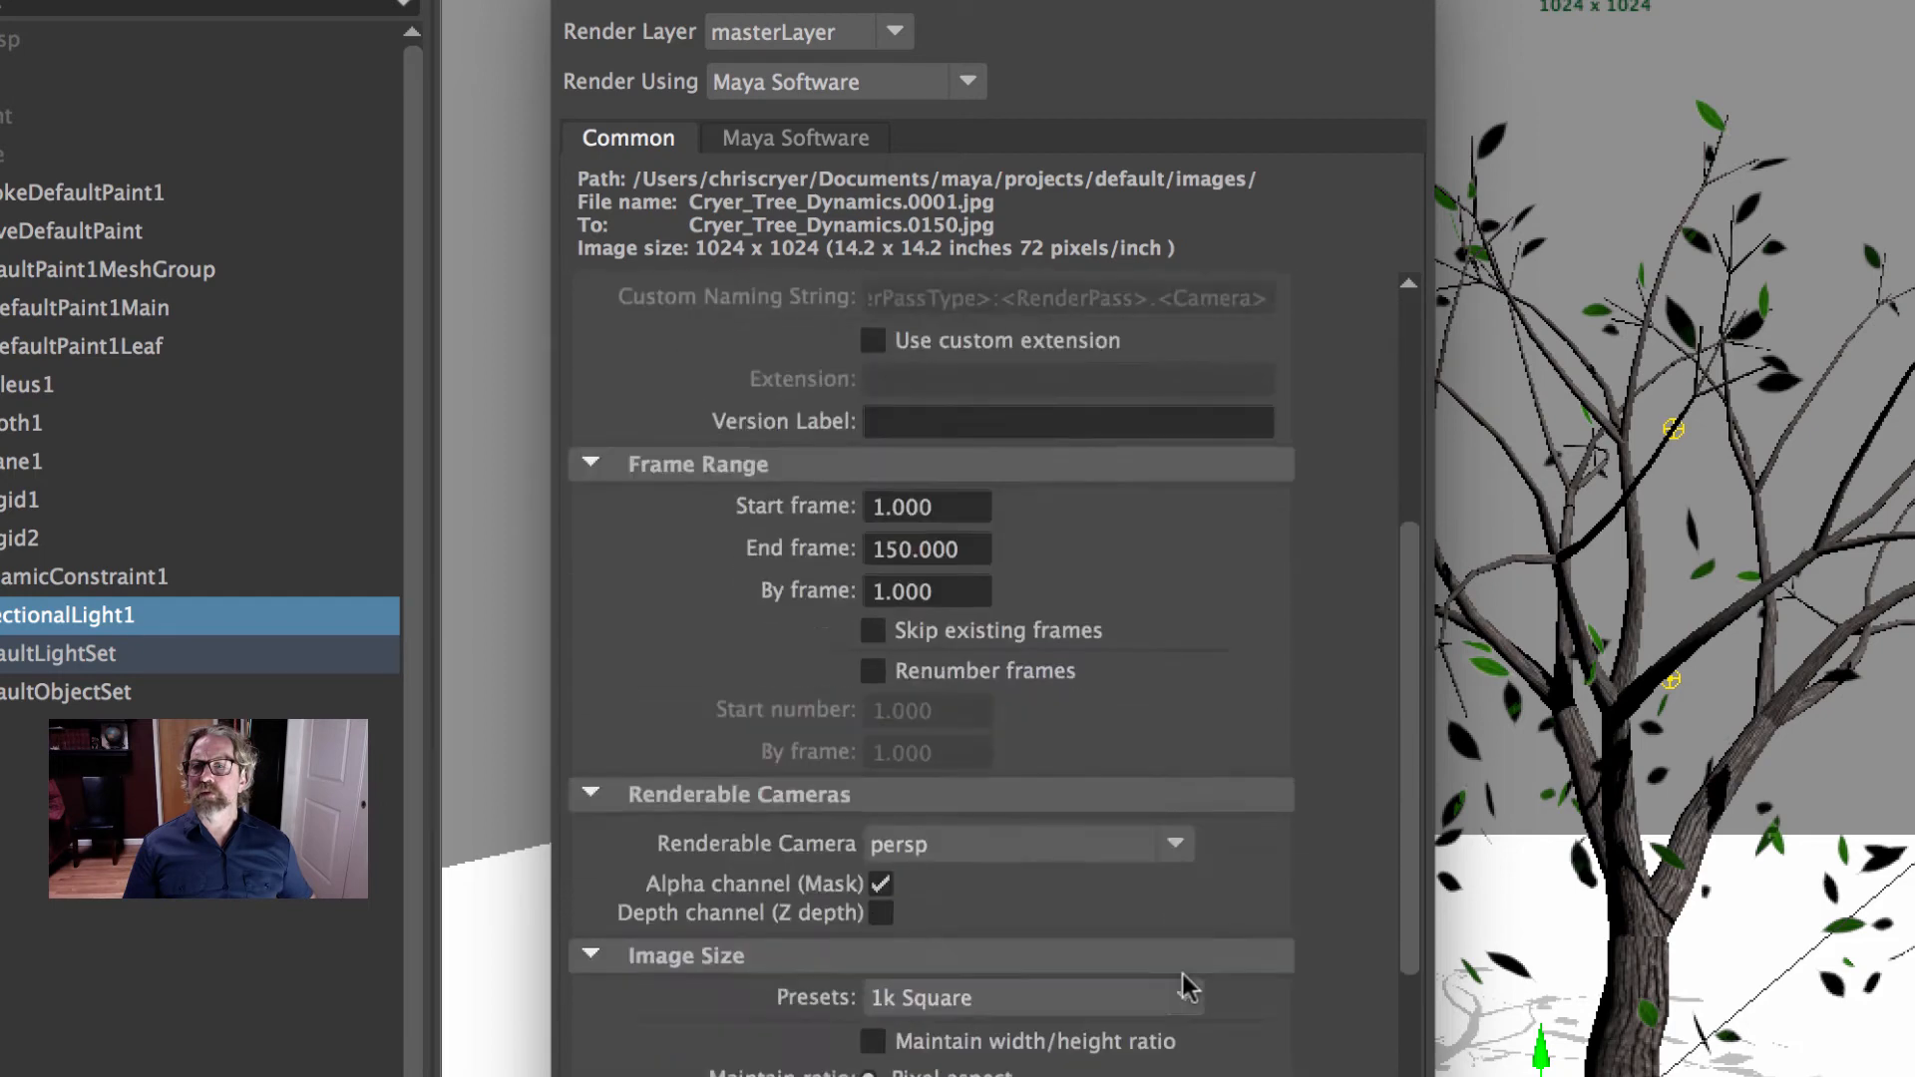
scroll(1188, 786, "up", 5)
scroll(1188, 786, "up", 5)
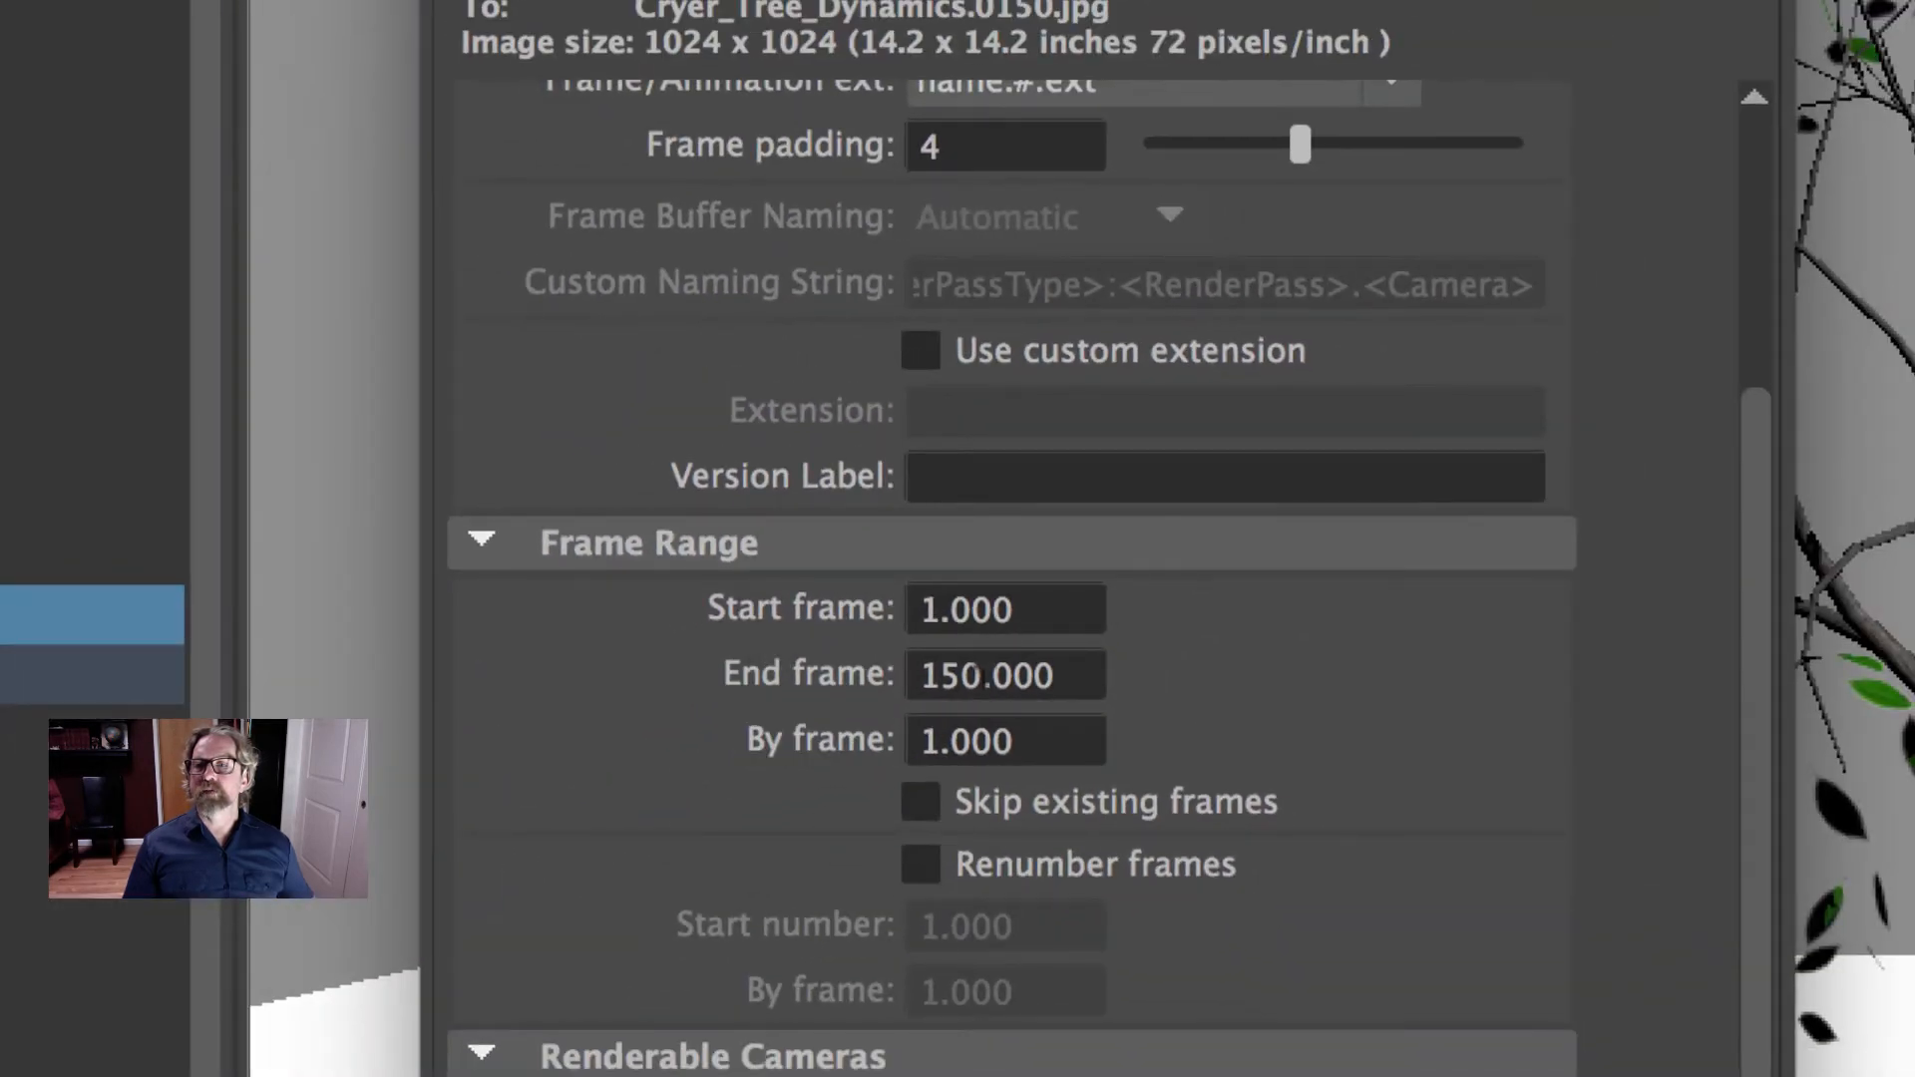
scroll(1376, 774, "down", 5)
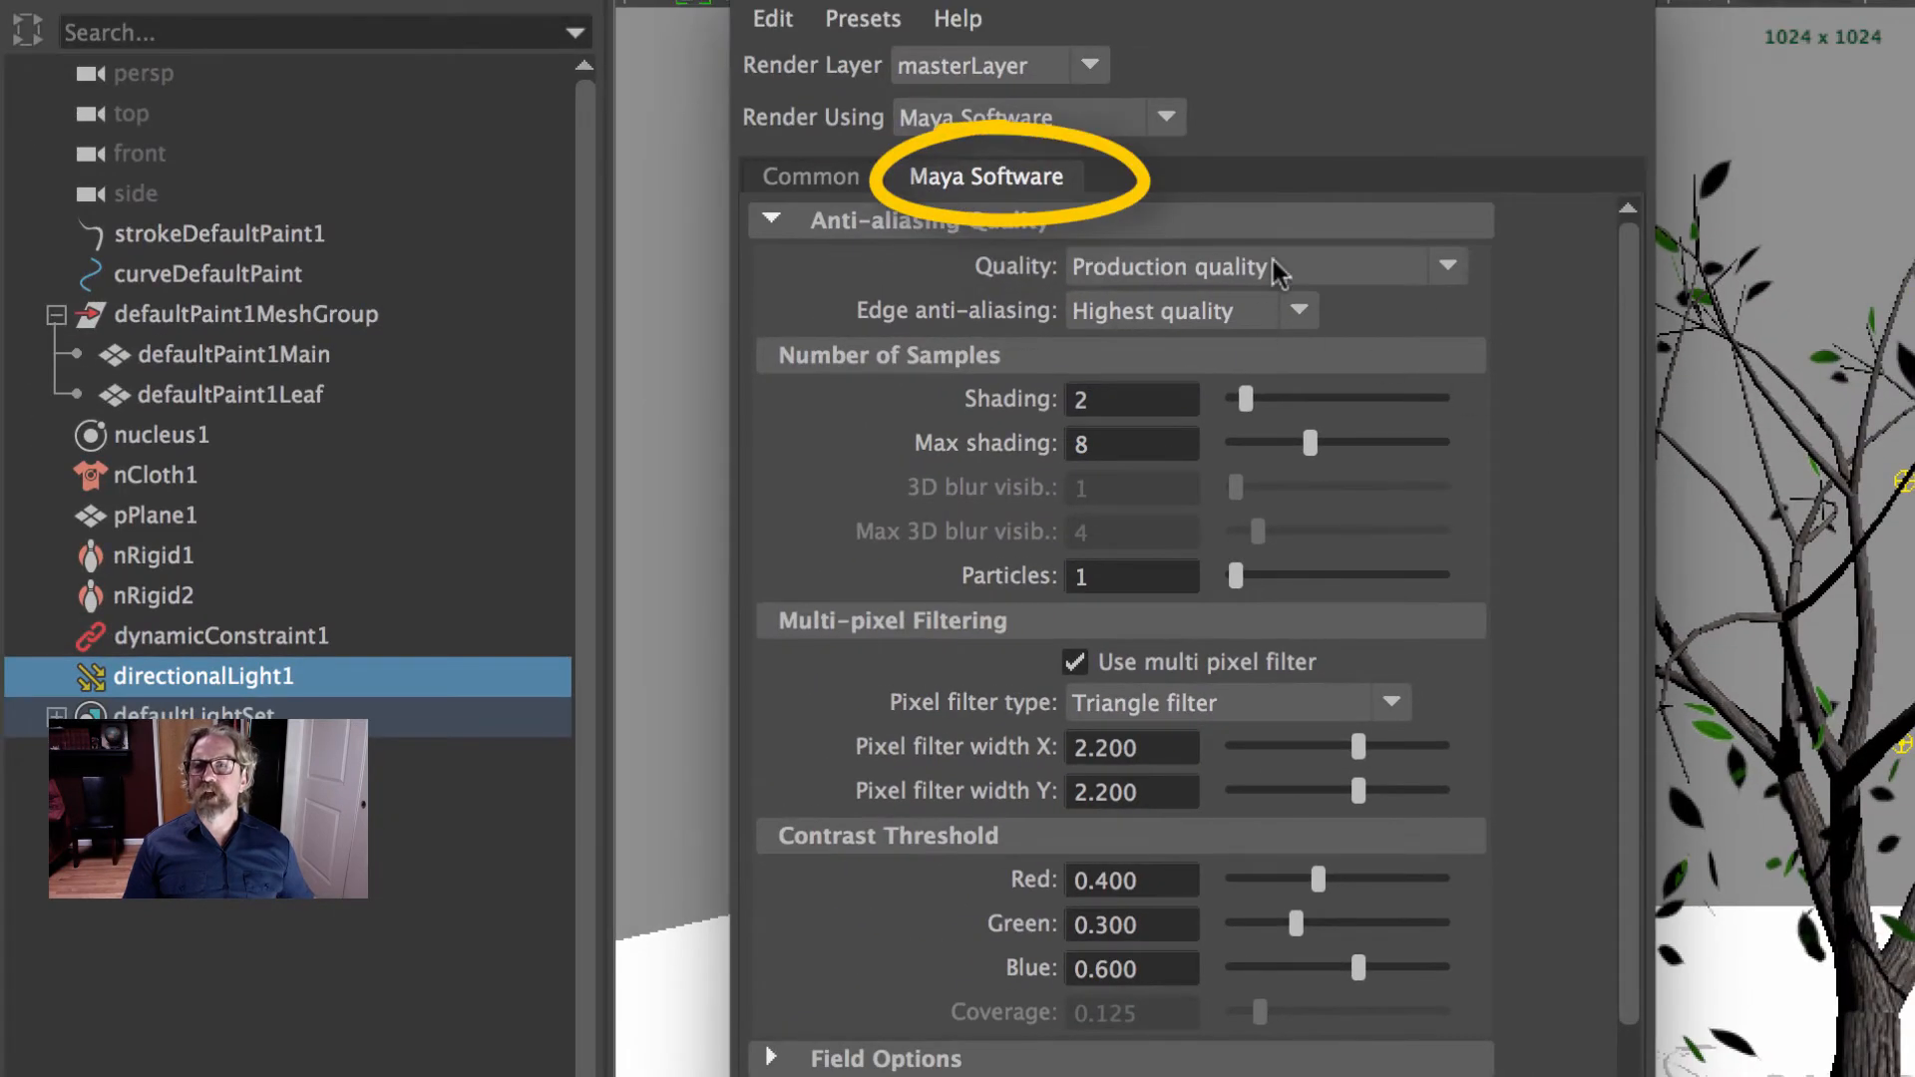
- Set the raytracing quality to 1 reflection, 6 refractions and 2 shadows, leaving raytracing enabled
scroll(1515, 571, "down", 4)
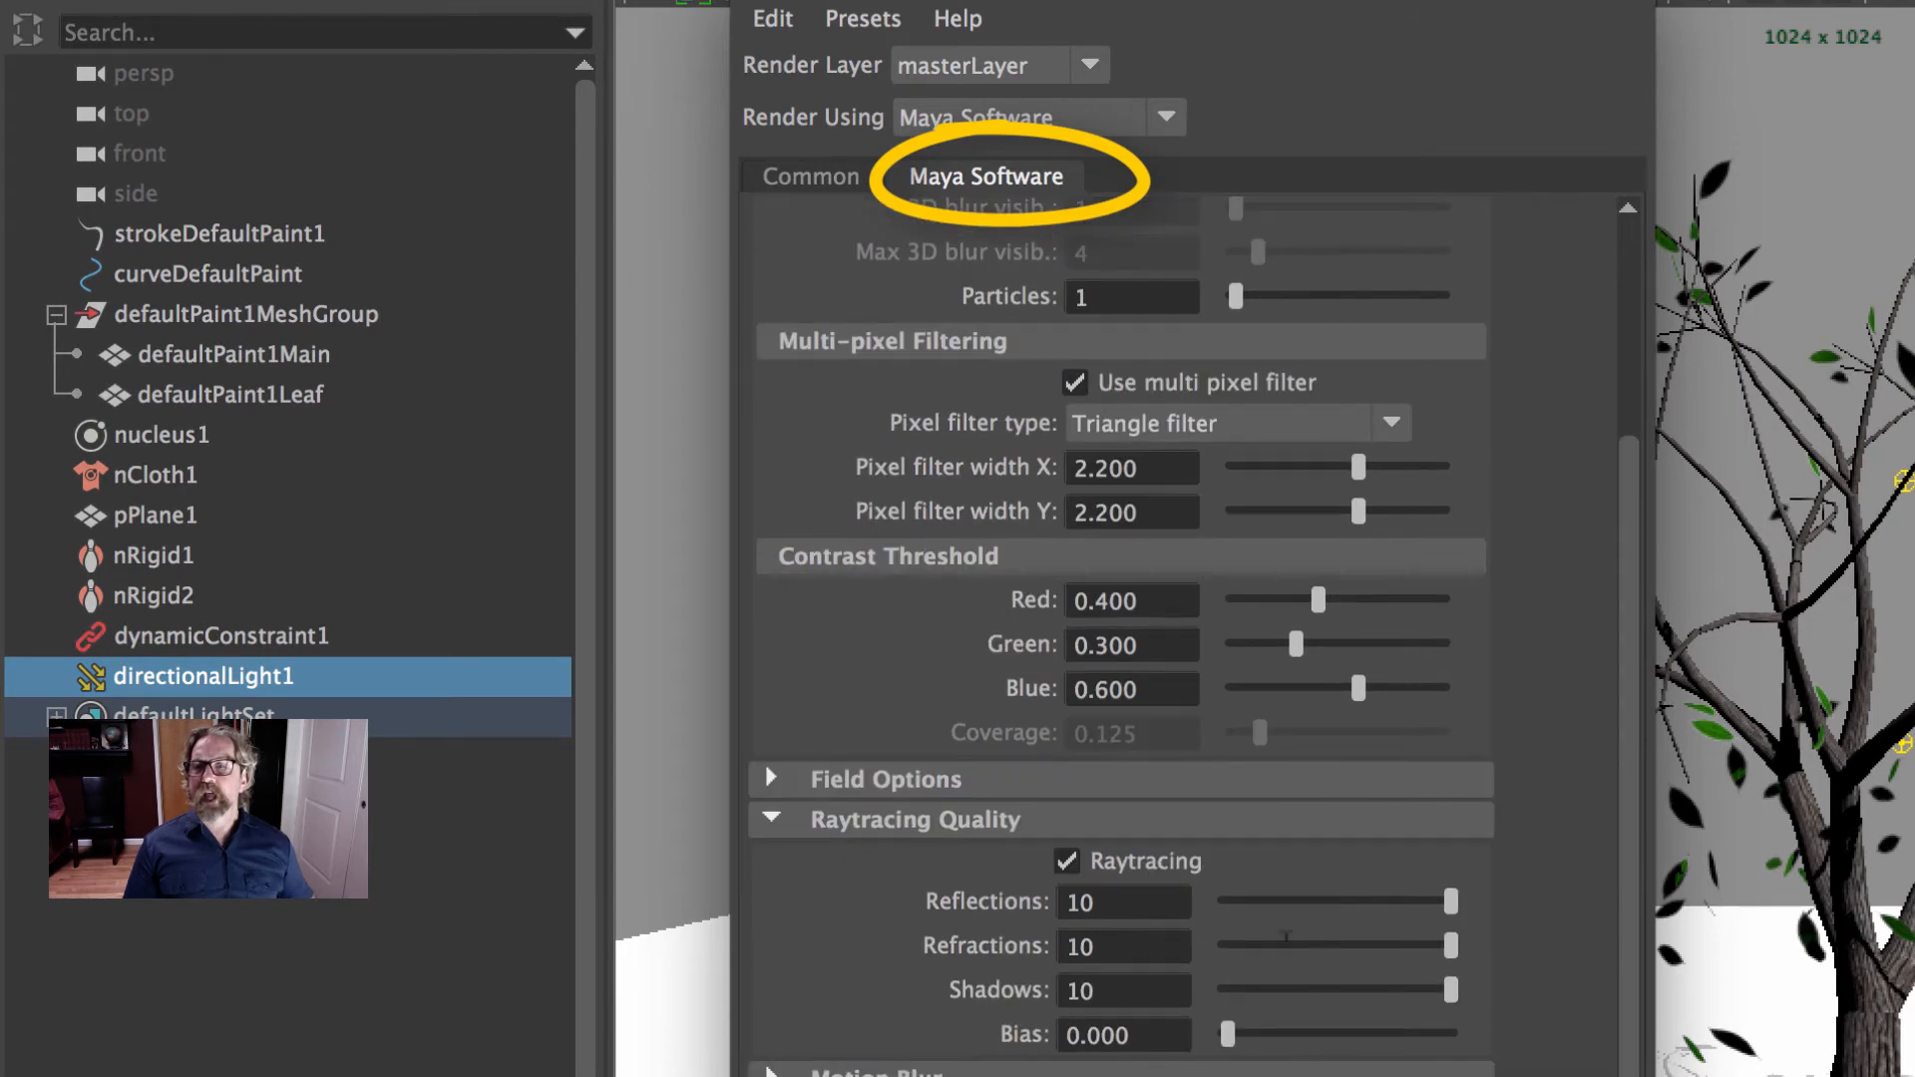
left_click(1124, 901)
double_click(1124, 902)
type("1")
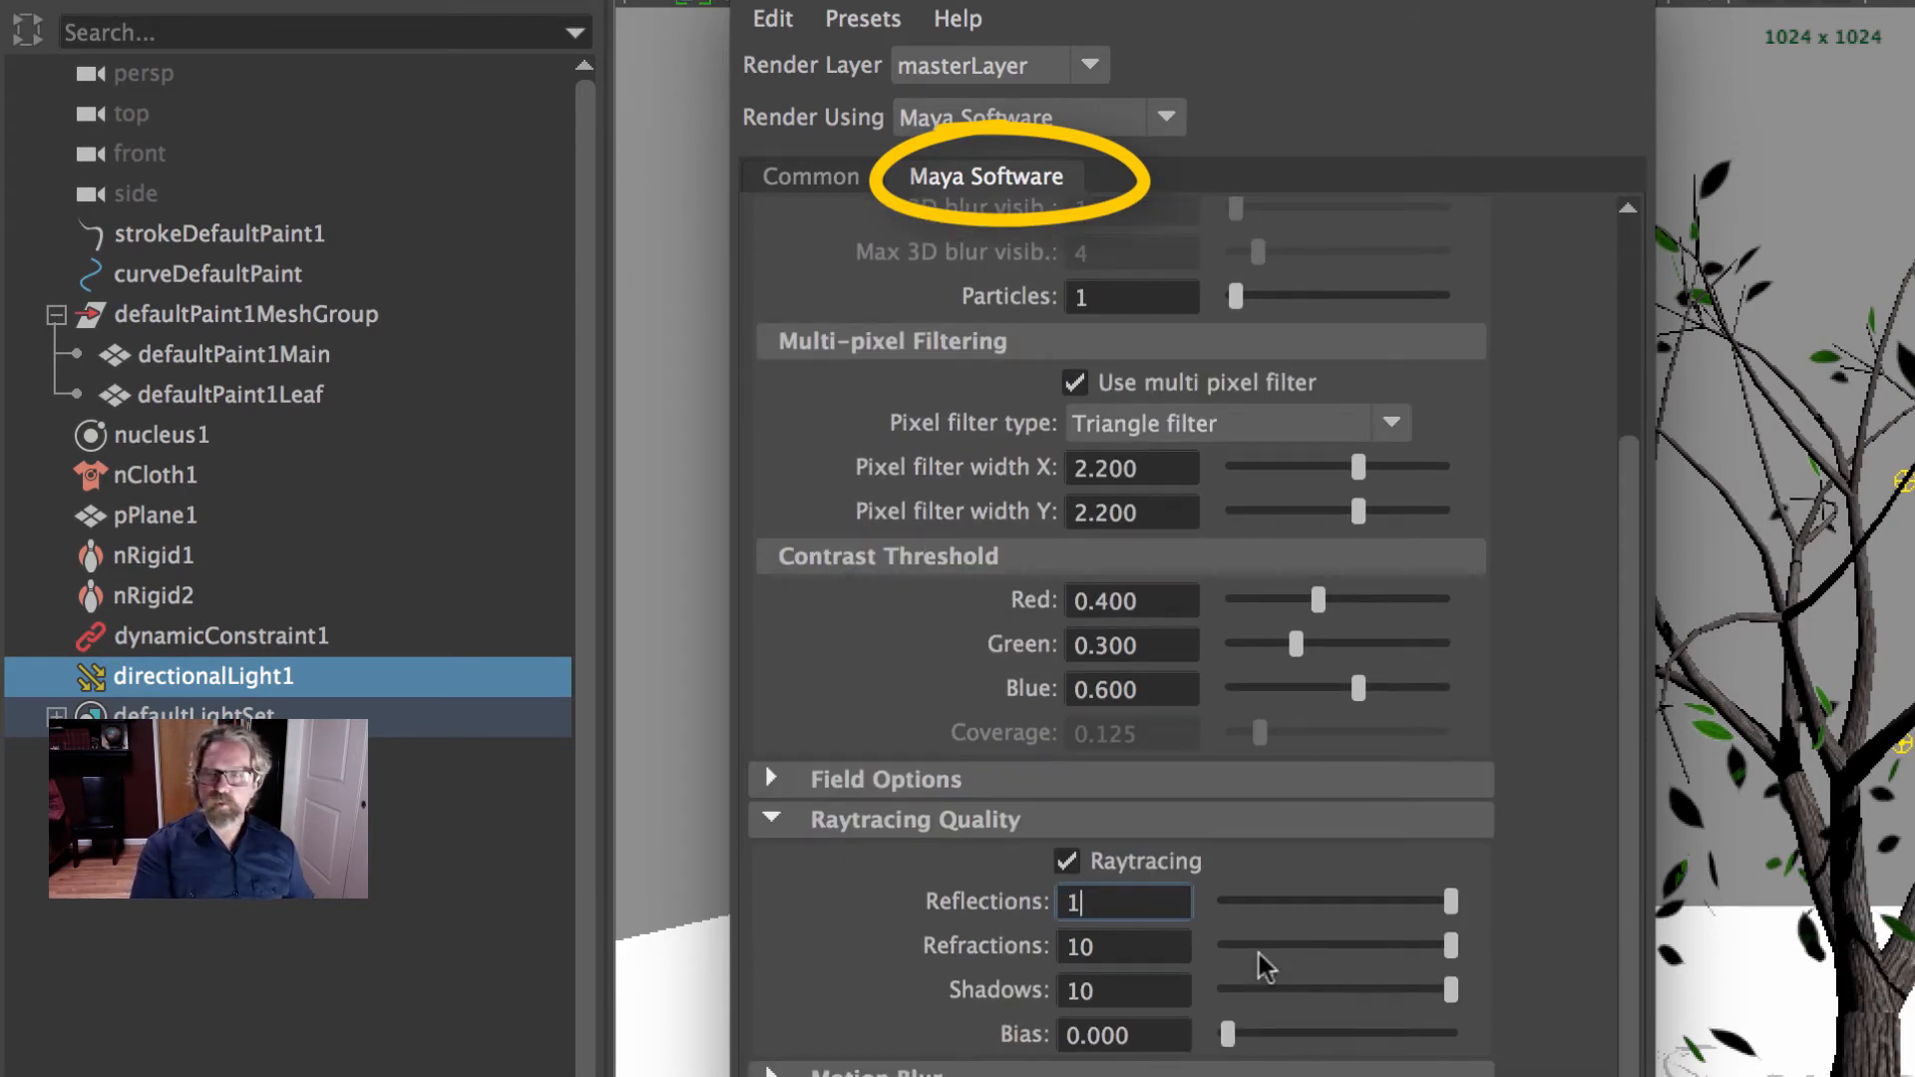
left_click(1117, 946)
double_click(1117, 946)
type("6")
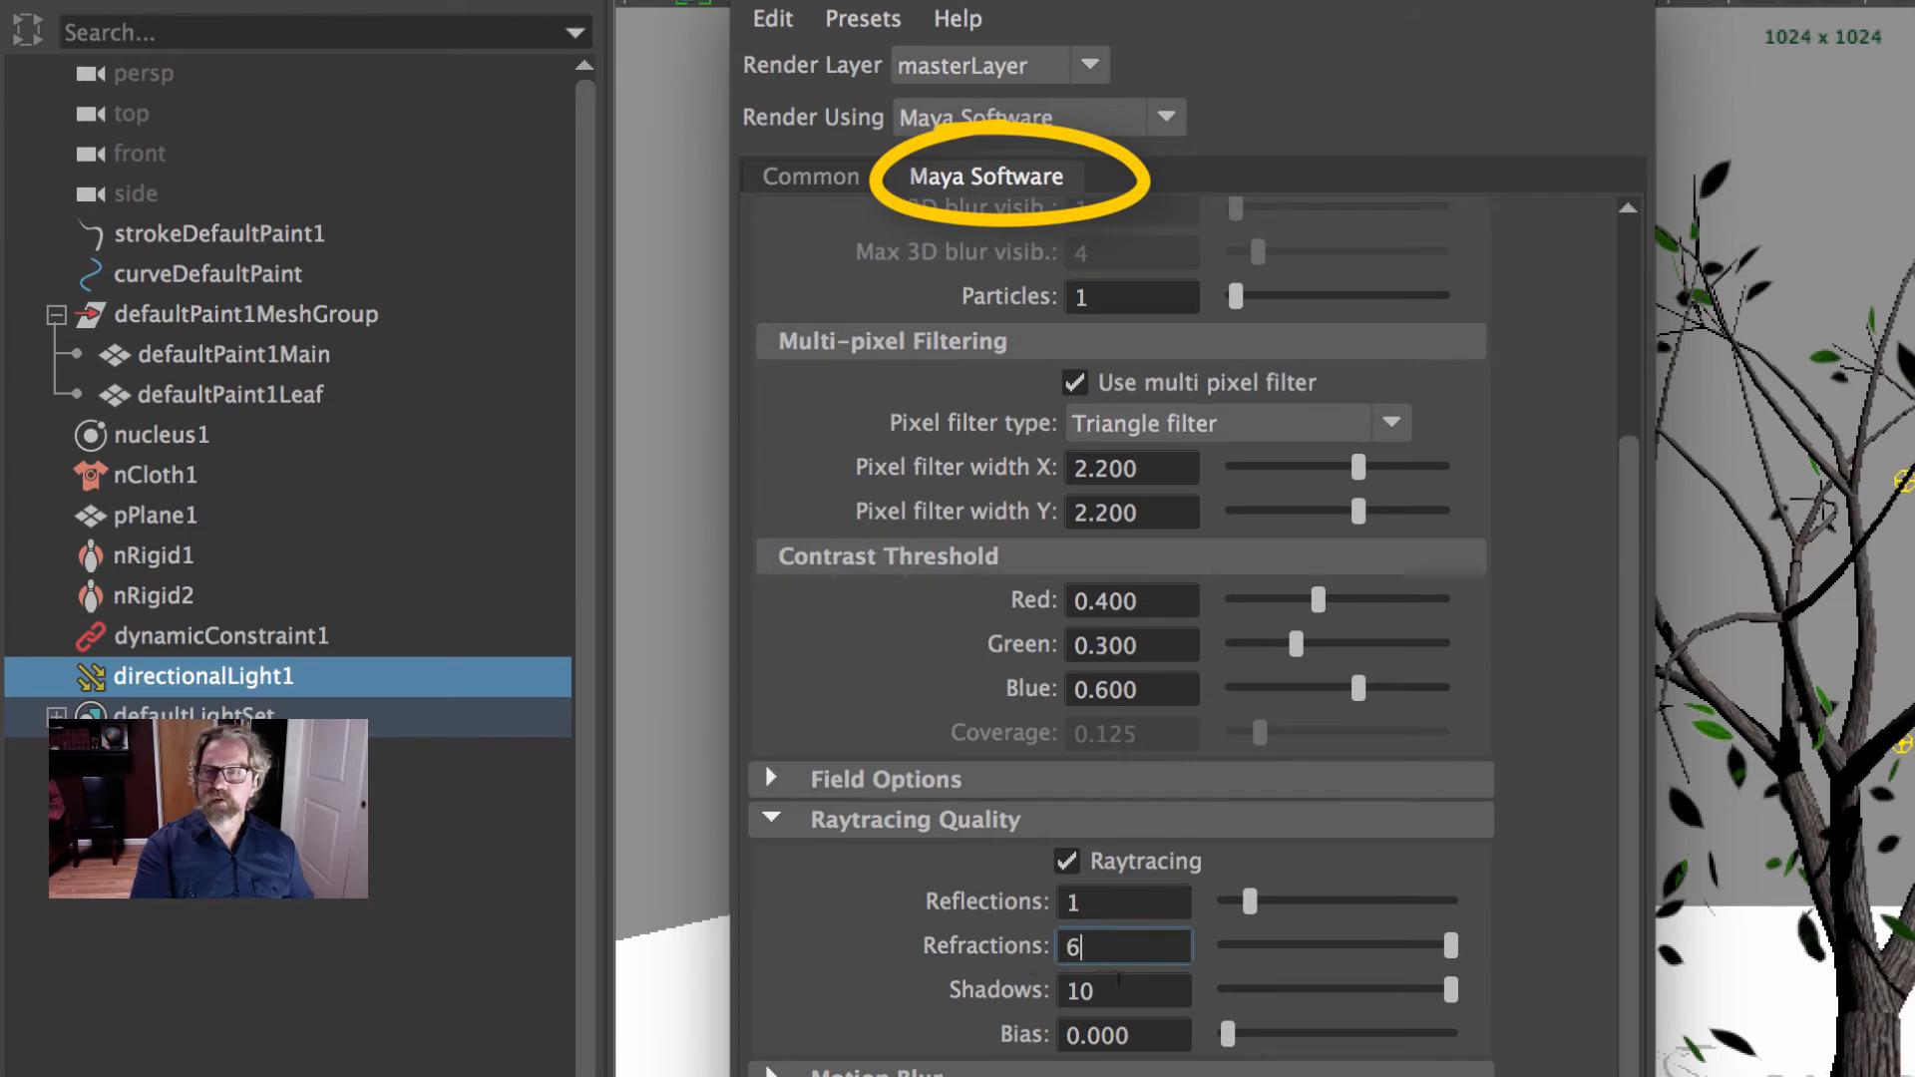
double_click(1119, 990)
type("2")
left_click(1167, 937)
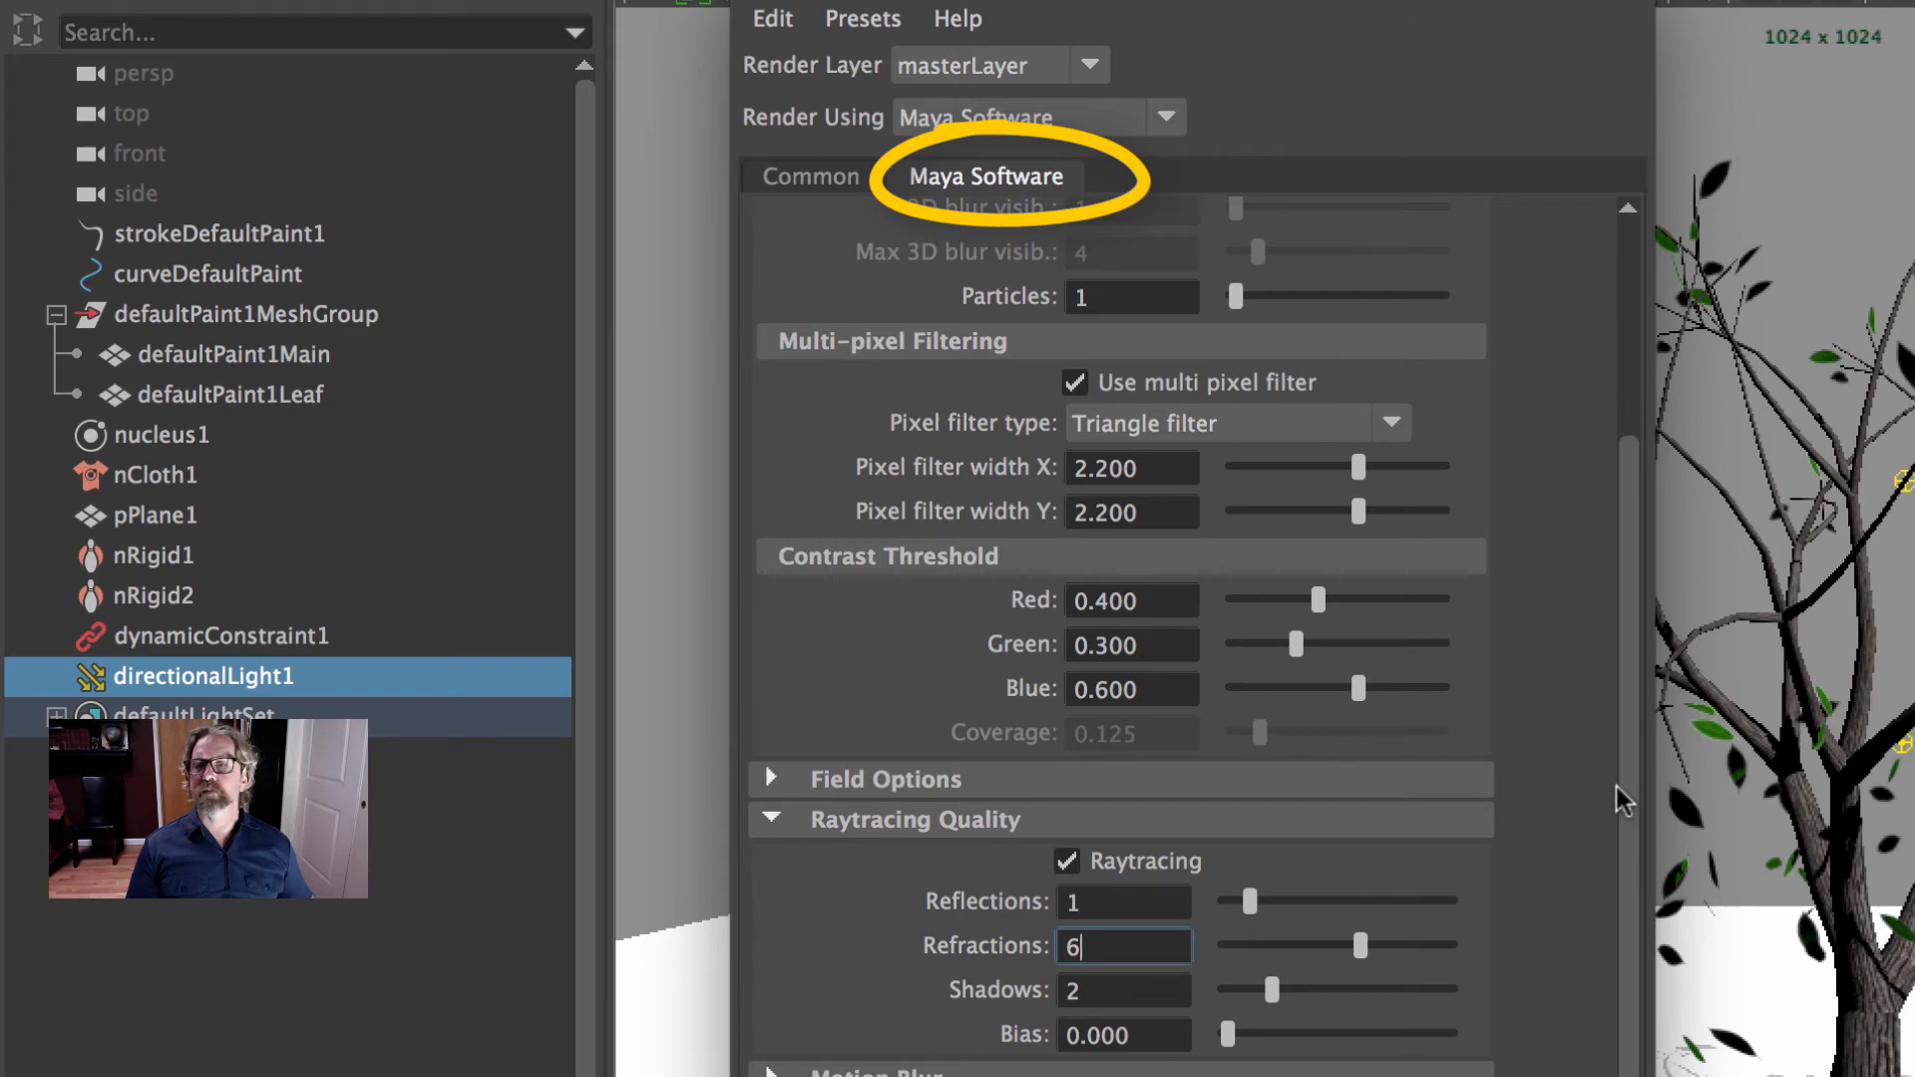
- Review the file output, frame range, camera, image size and Maya Software quality settings, and close the render settings
scroll(1624, 842, "up", 5)
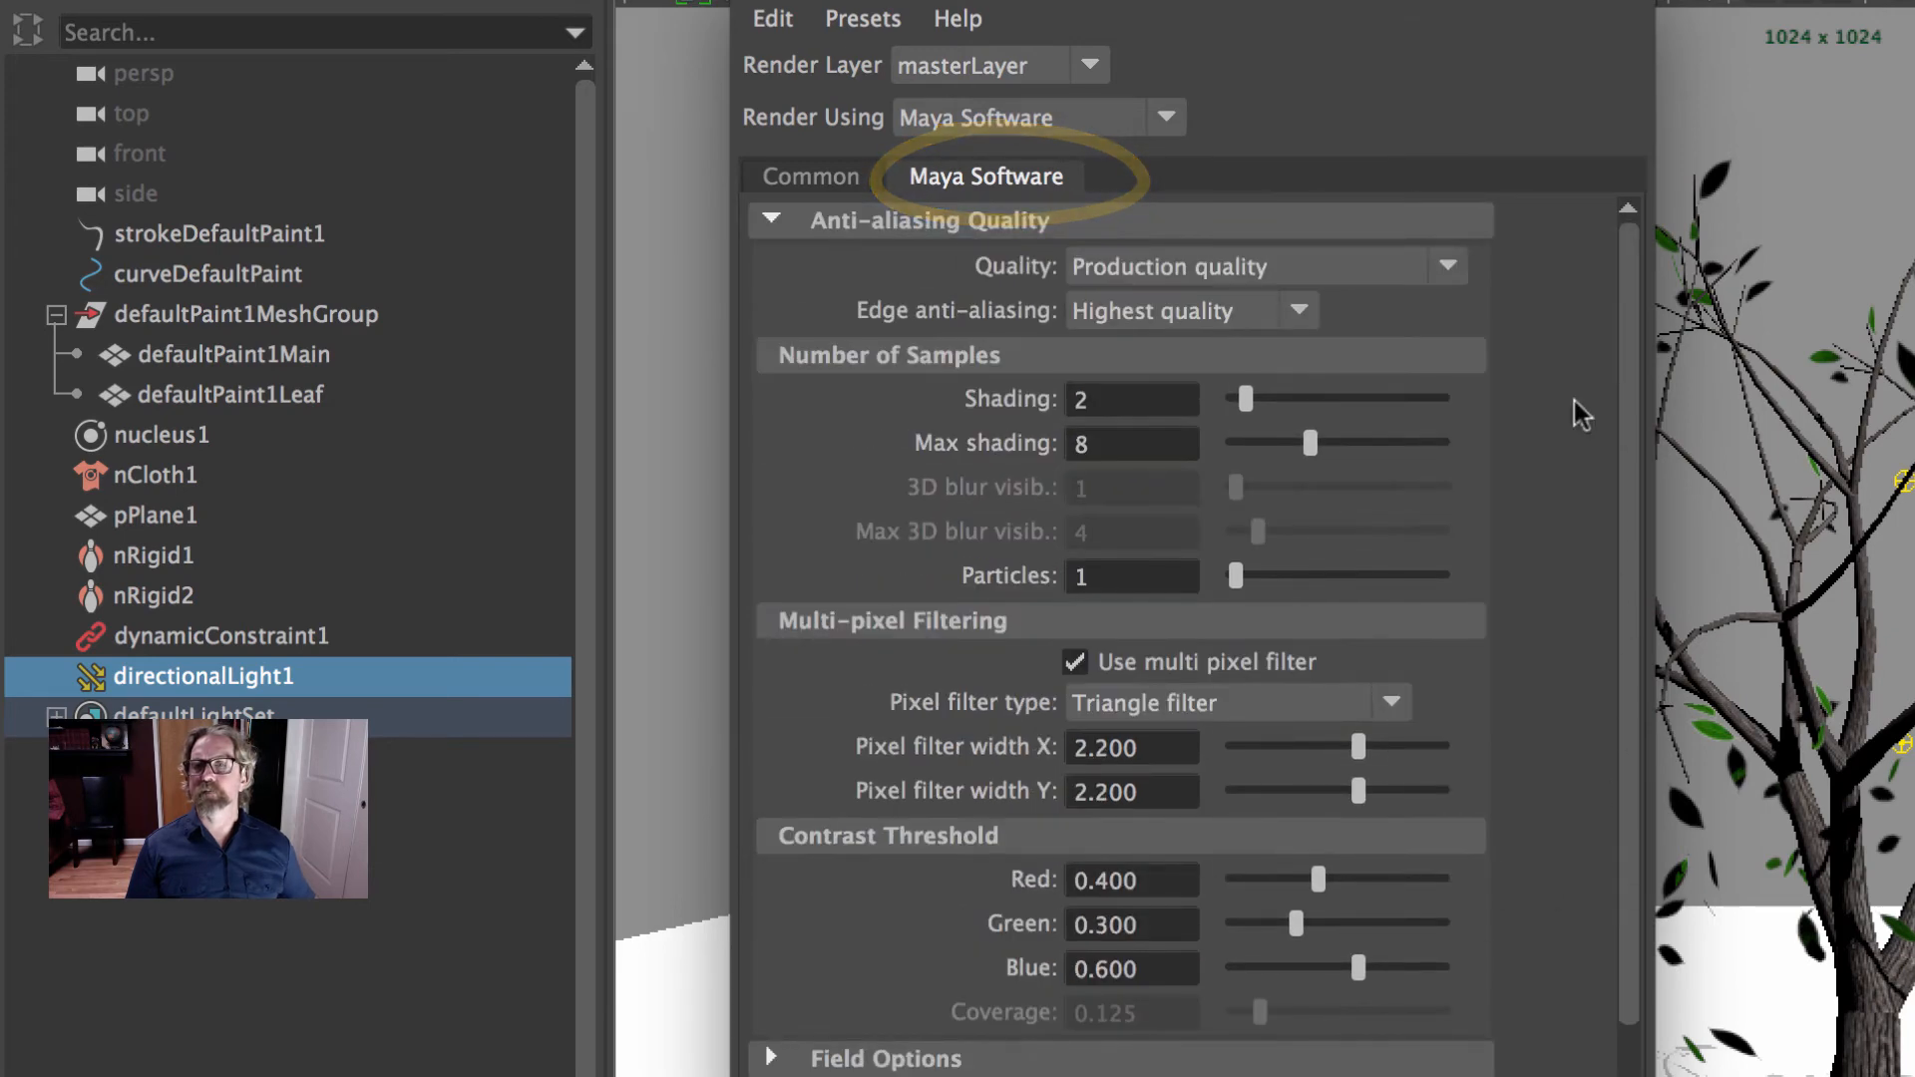
left_click(810, 176)
scroll(1172, 389, "up", 10)
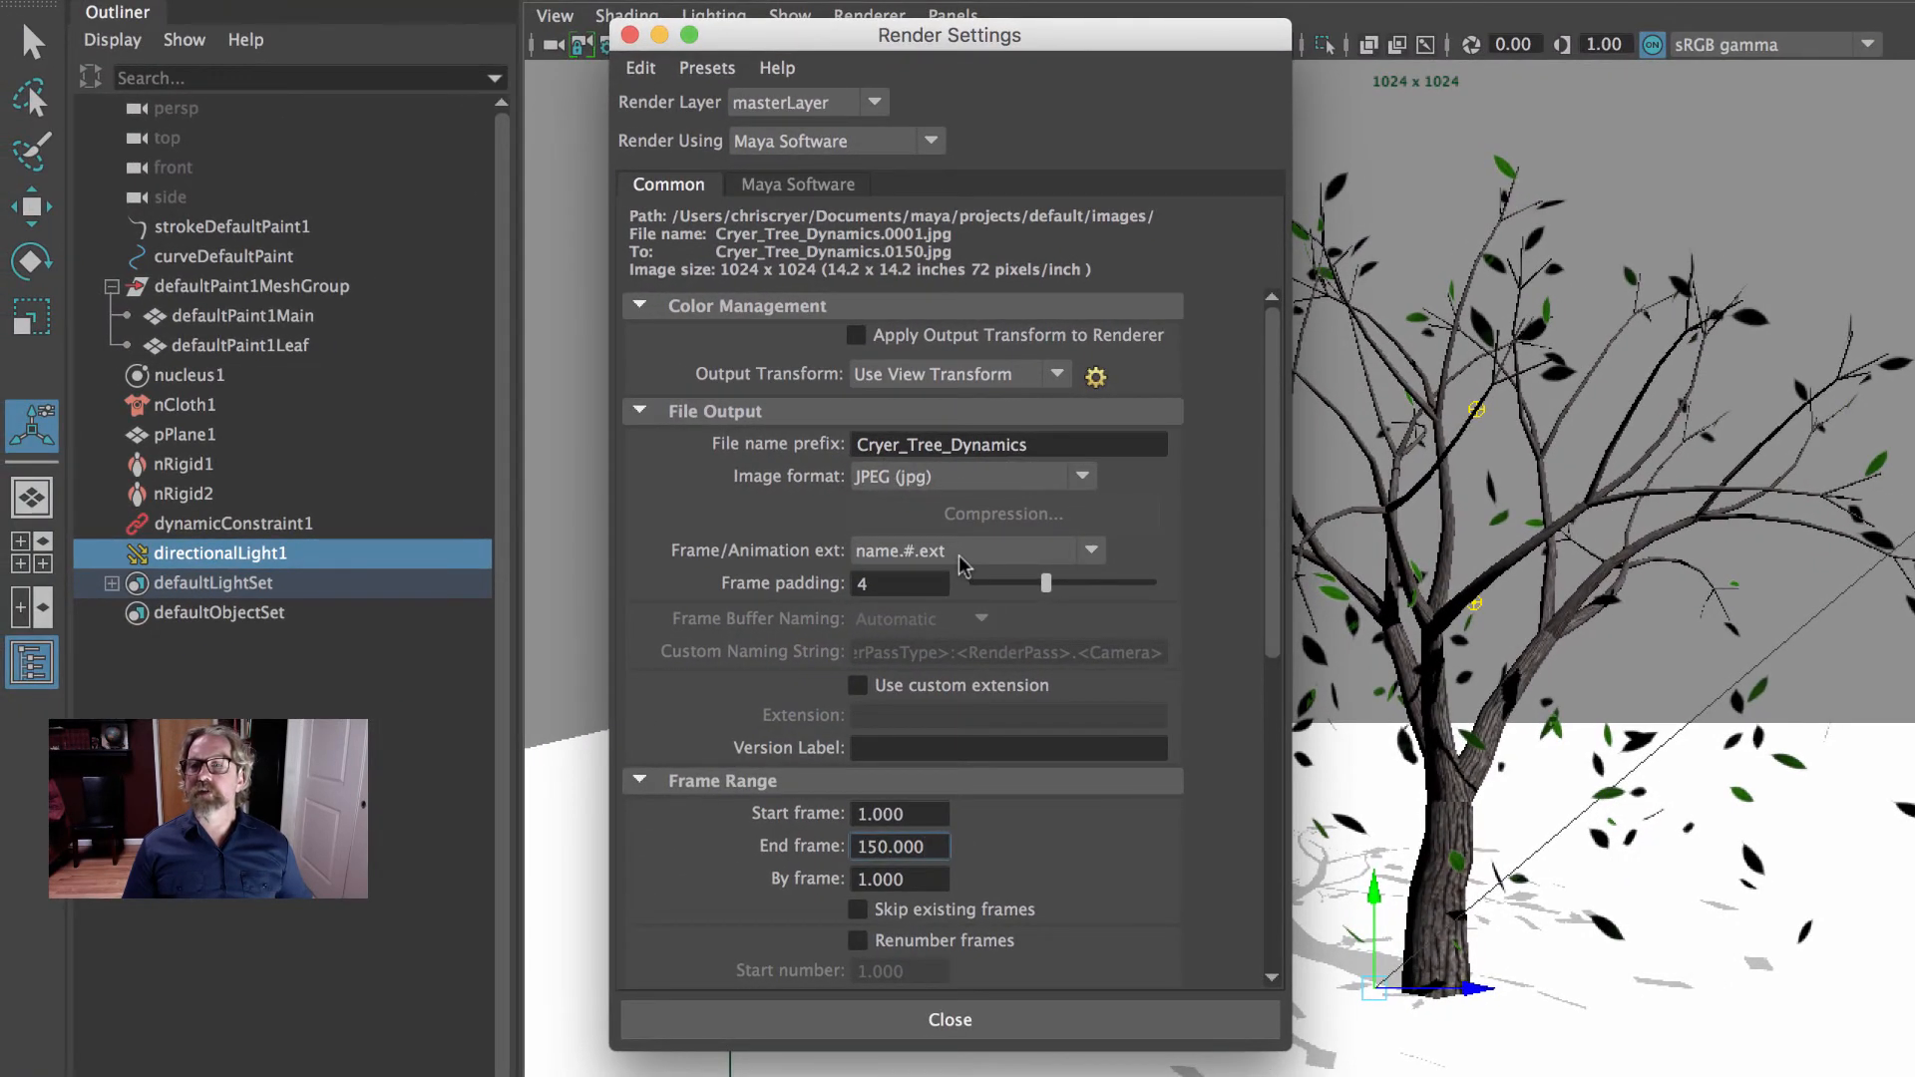
scroll(972, 574, "down", 10)
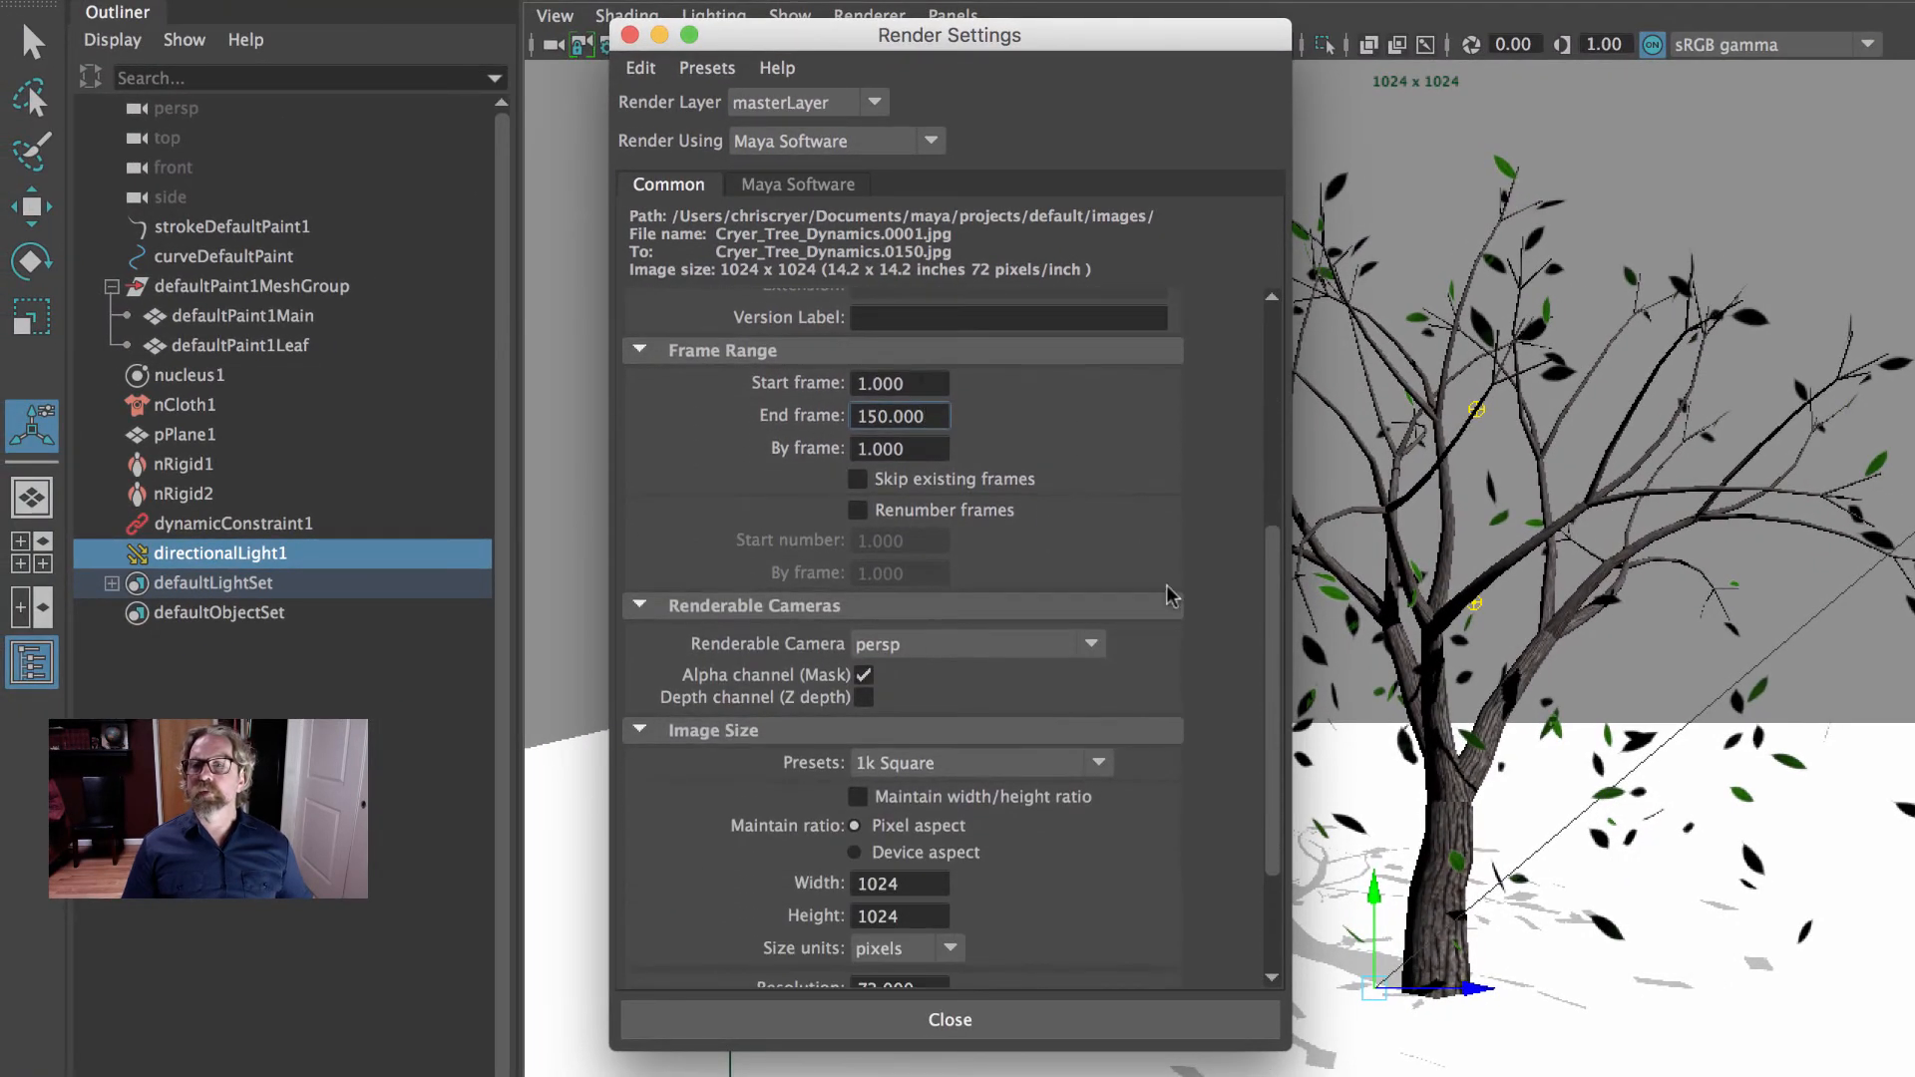
scroll(1172, 597, "down", 4)
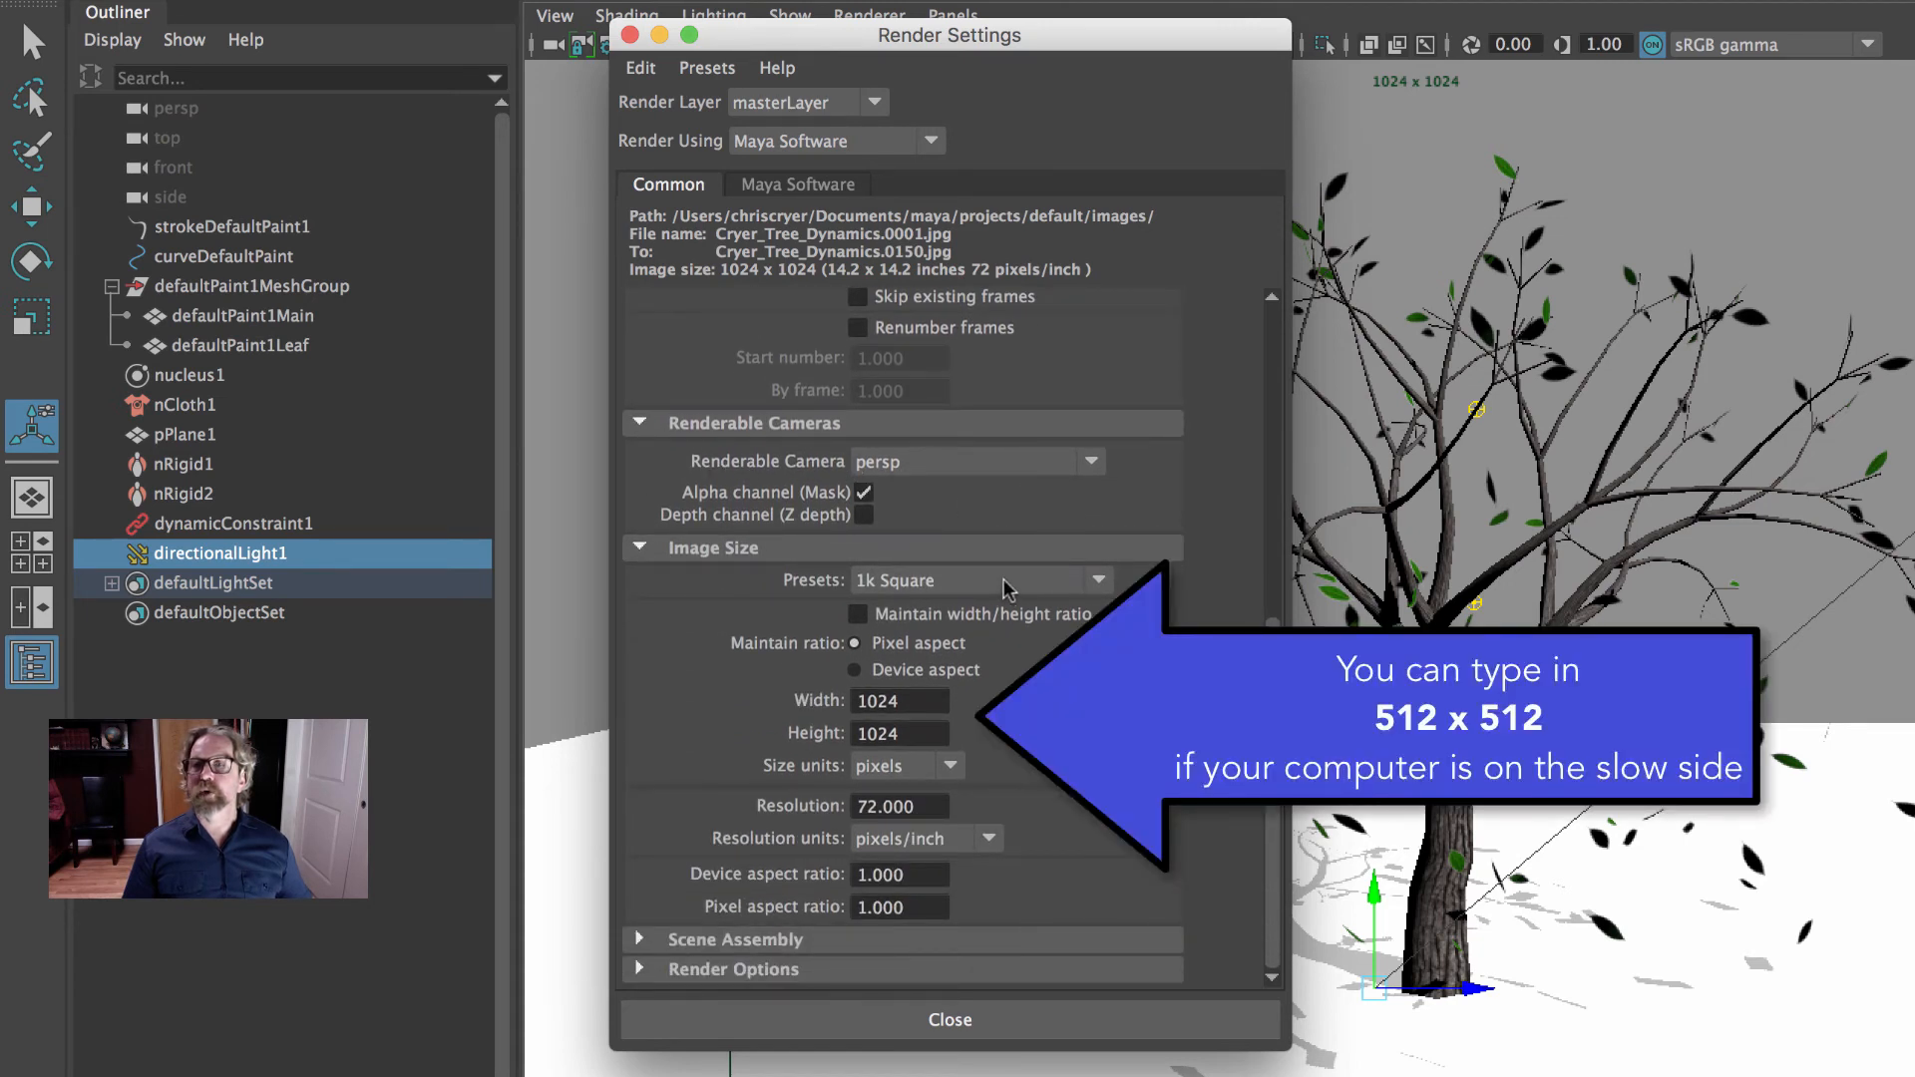
left_click(801, 184)
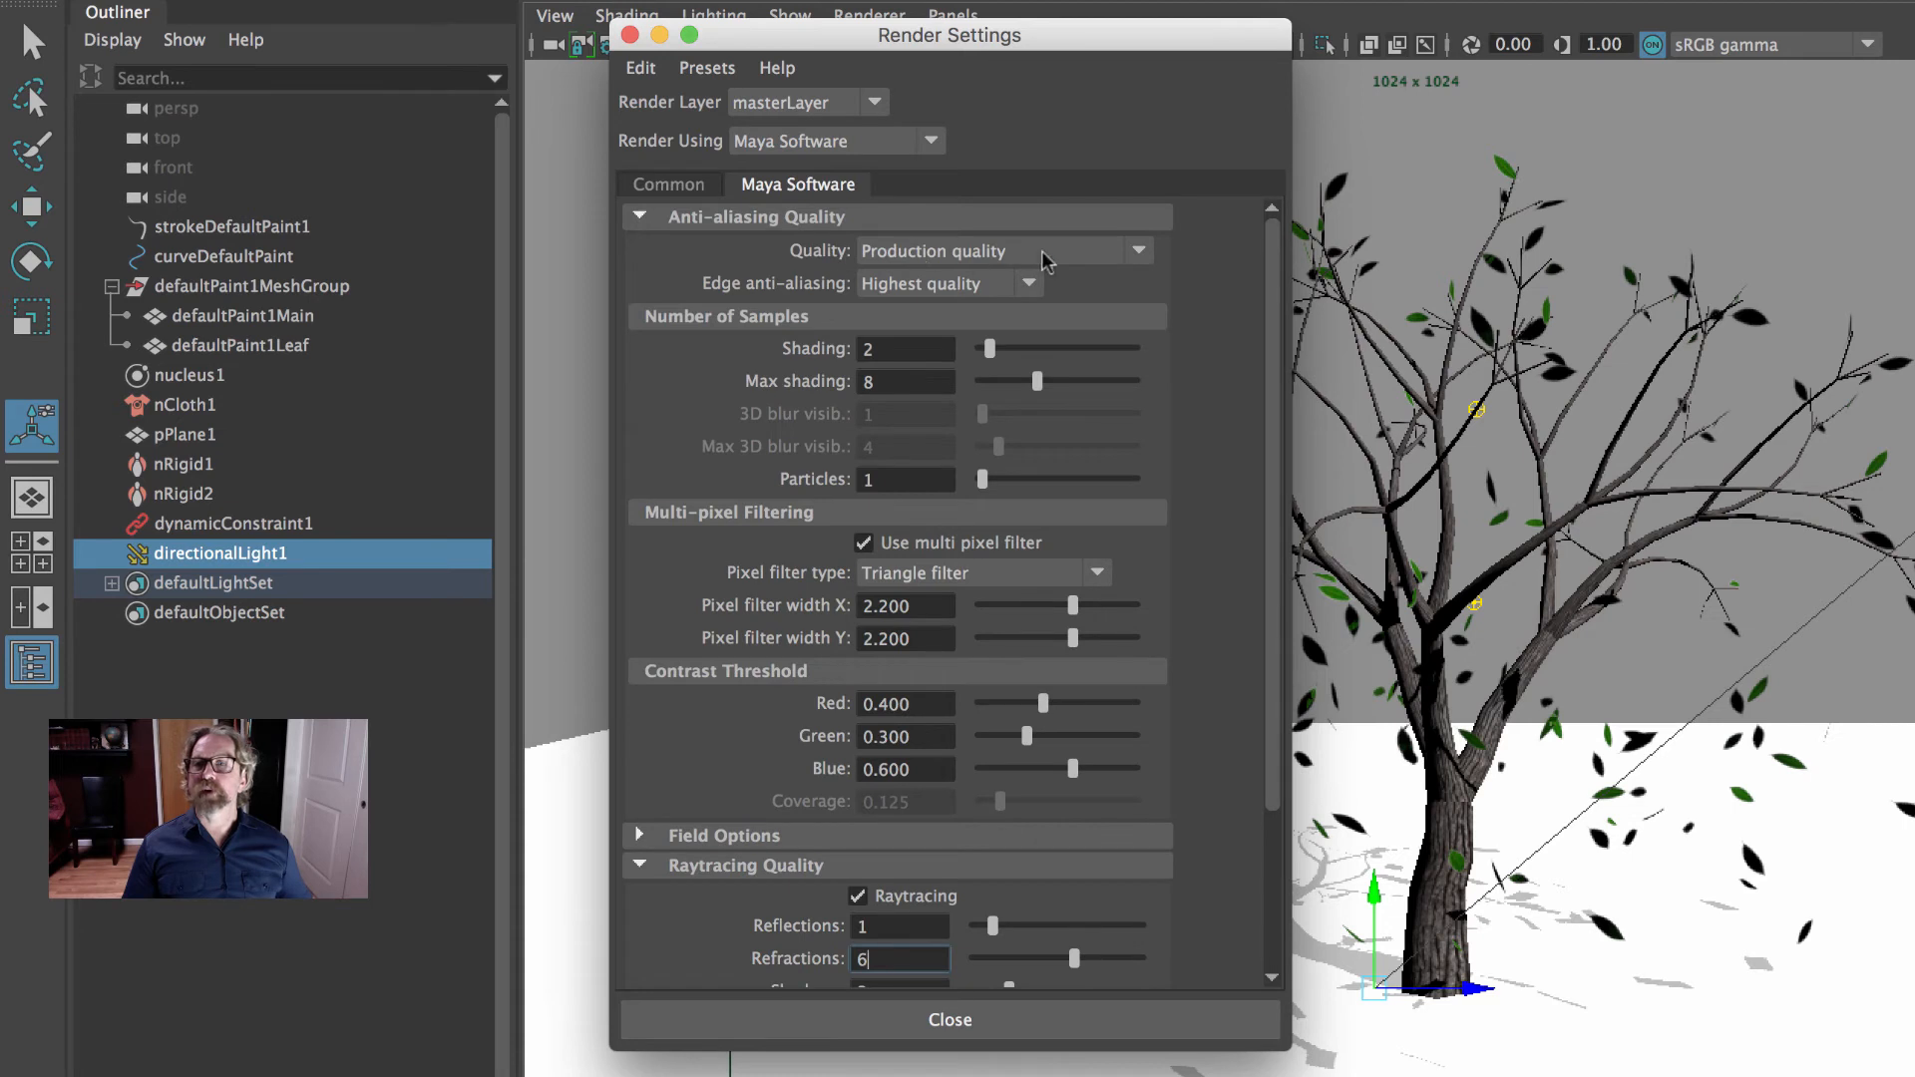
scroll(1022, 643, "down", 4)
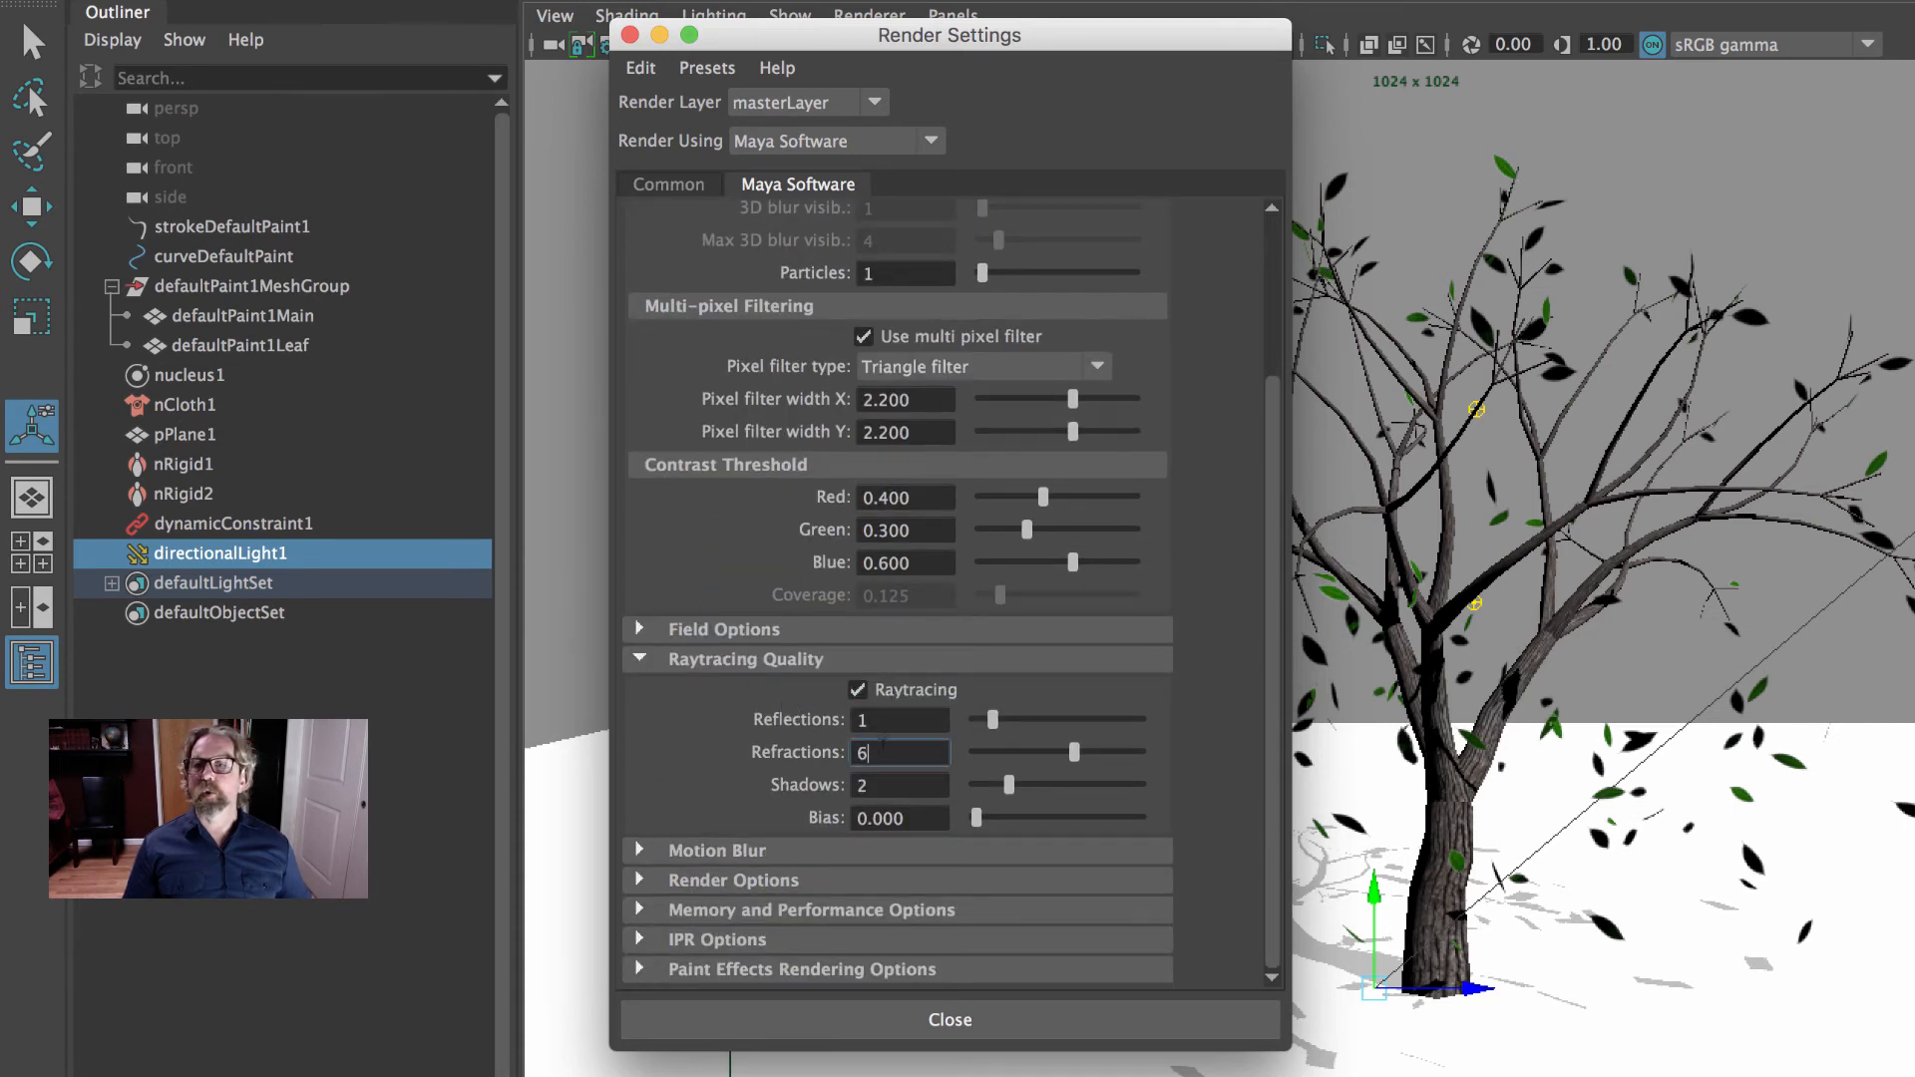
left_click(629, 35)
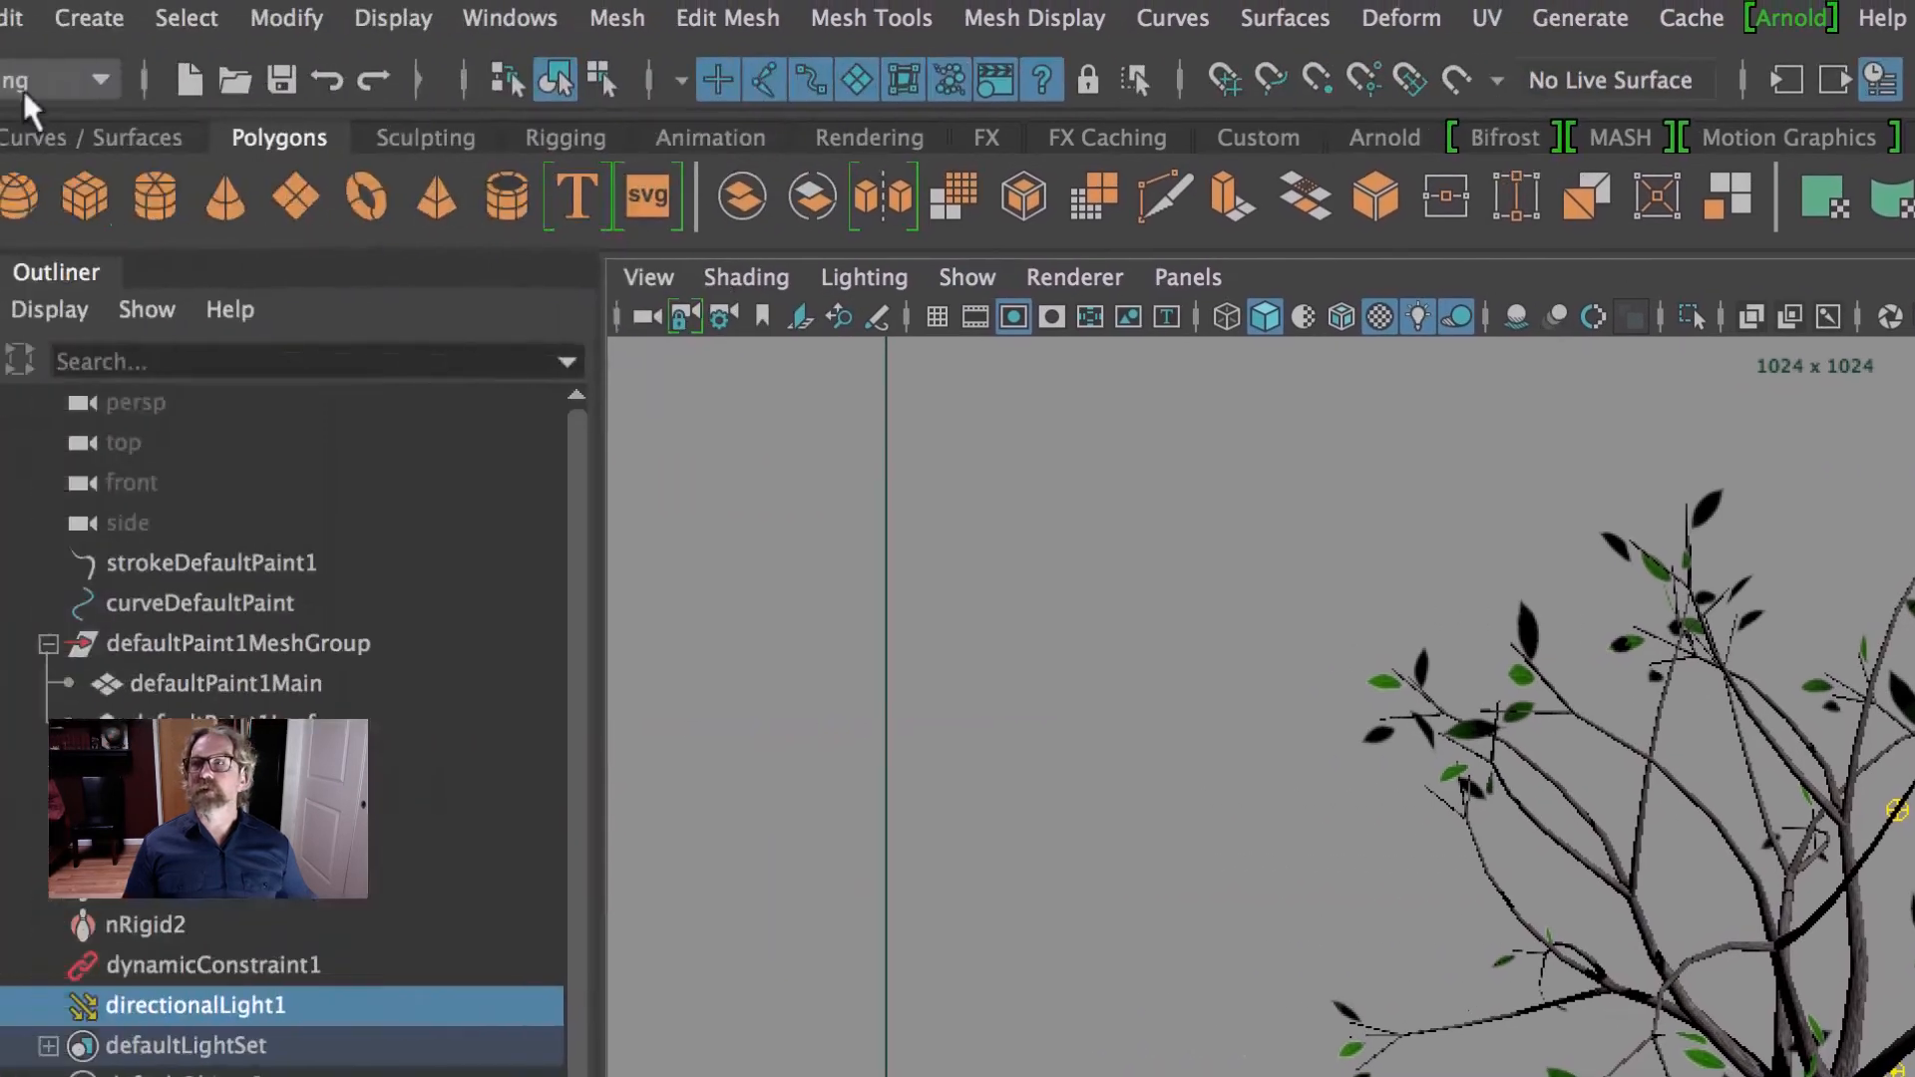
- Switch to the Rendering menu set and start a Batch Render of the frame sequence
left_click(22, 88)
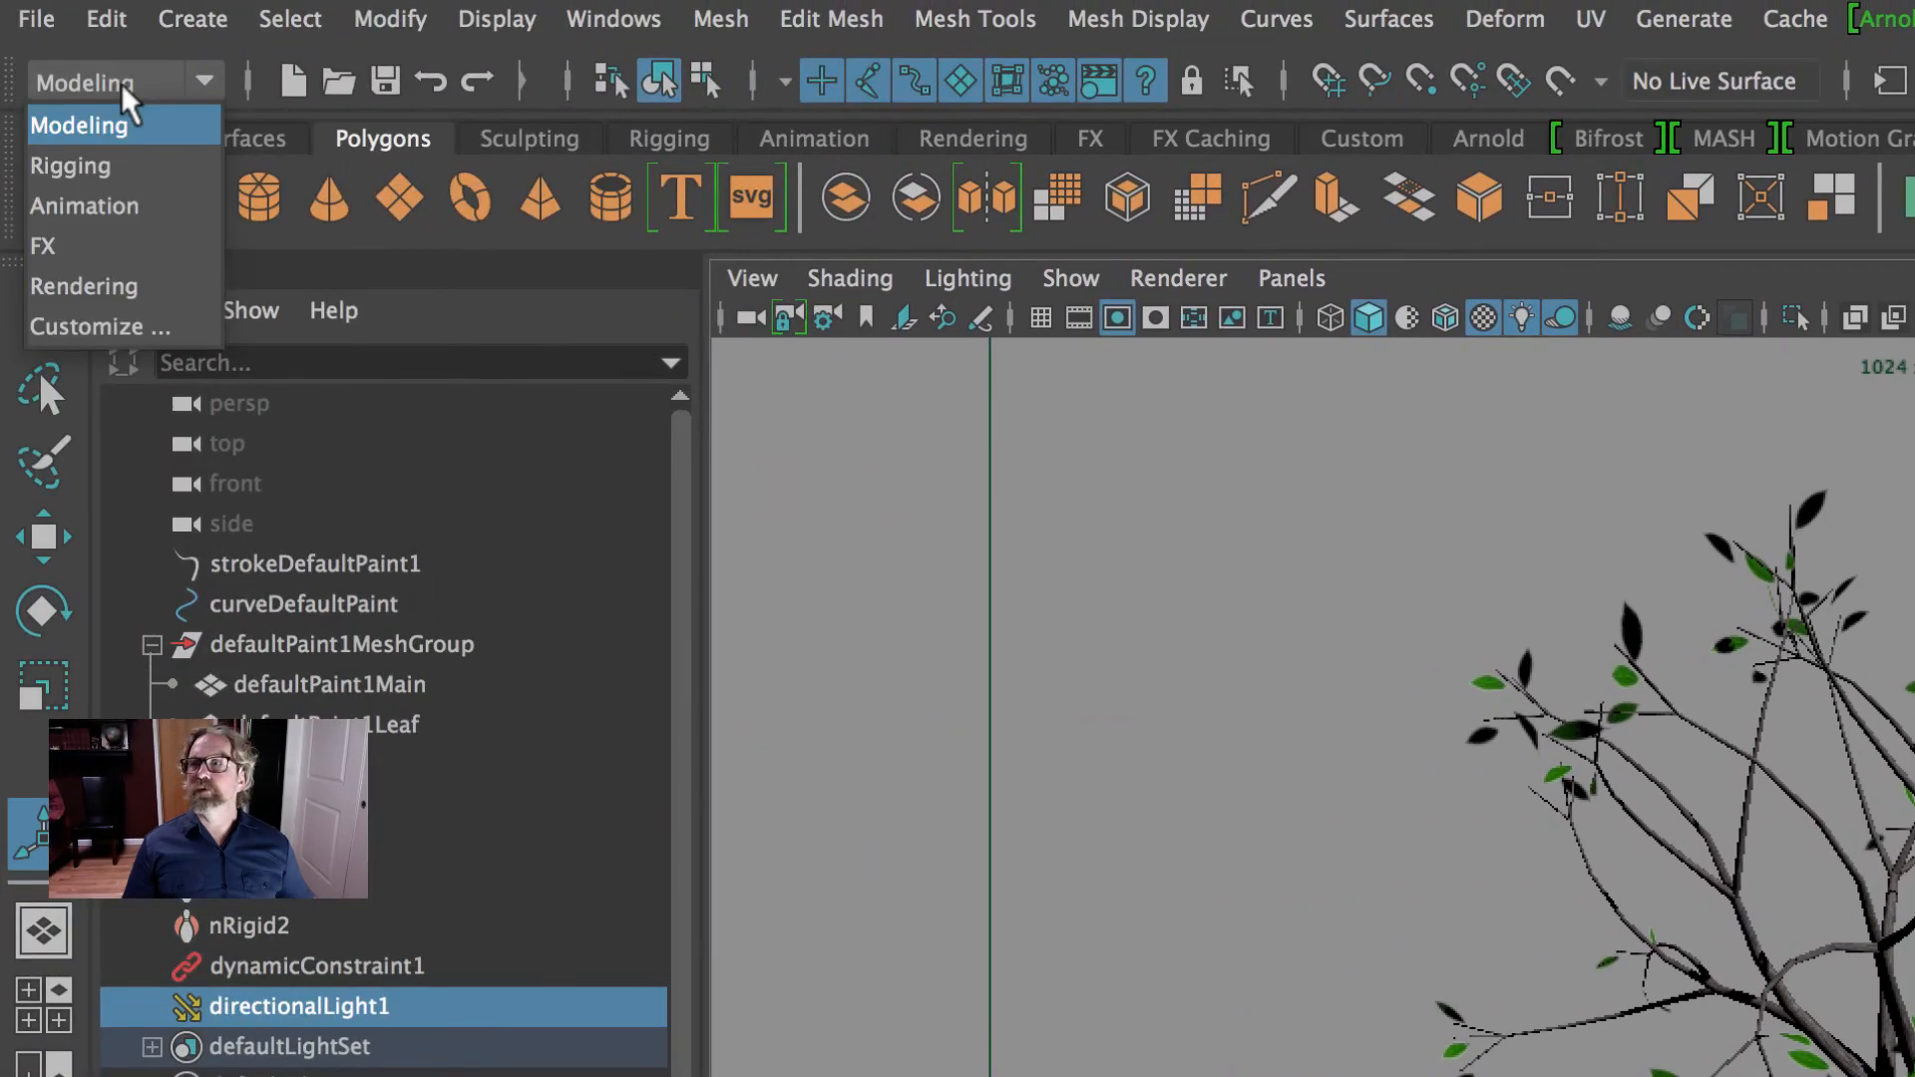
left_click(90, 287)
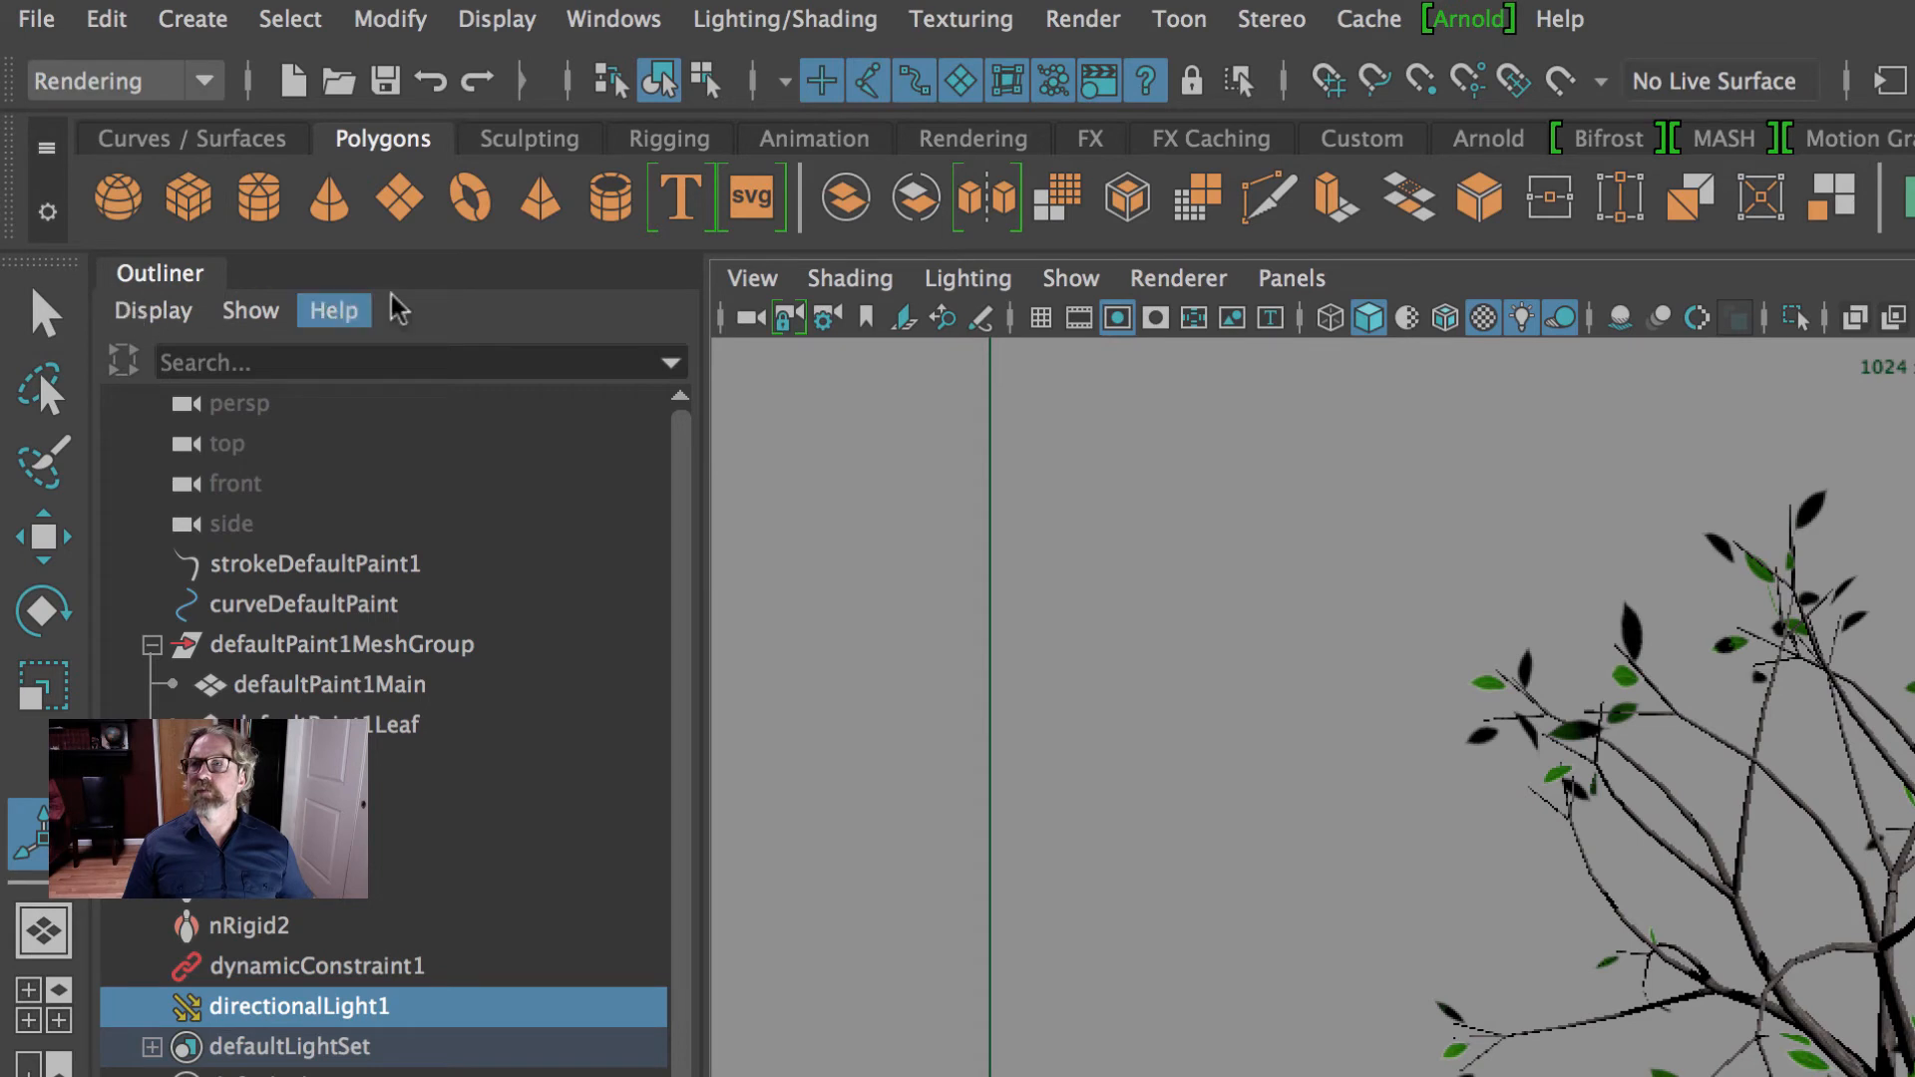
left_click(1090, 26)
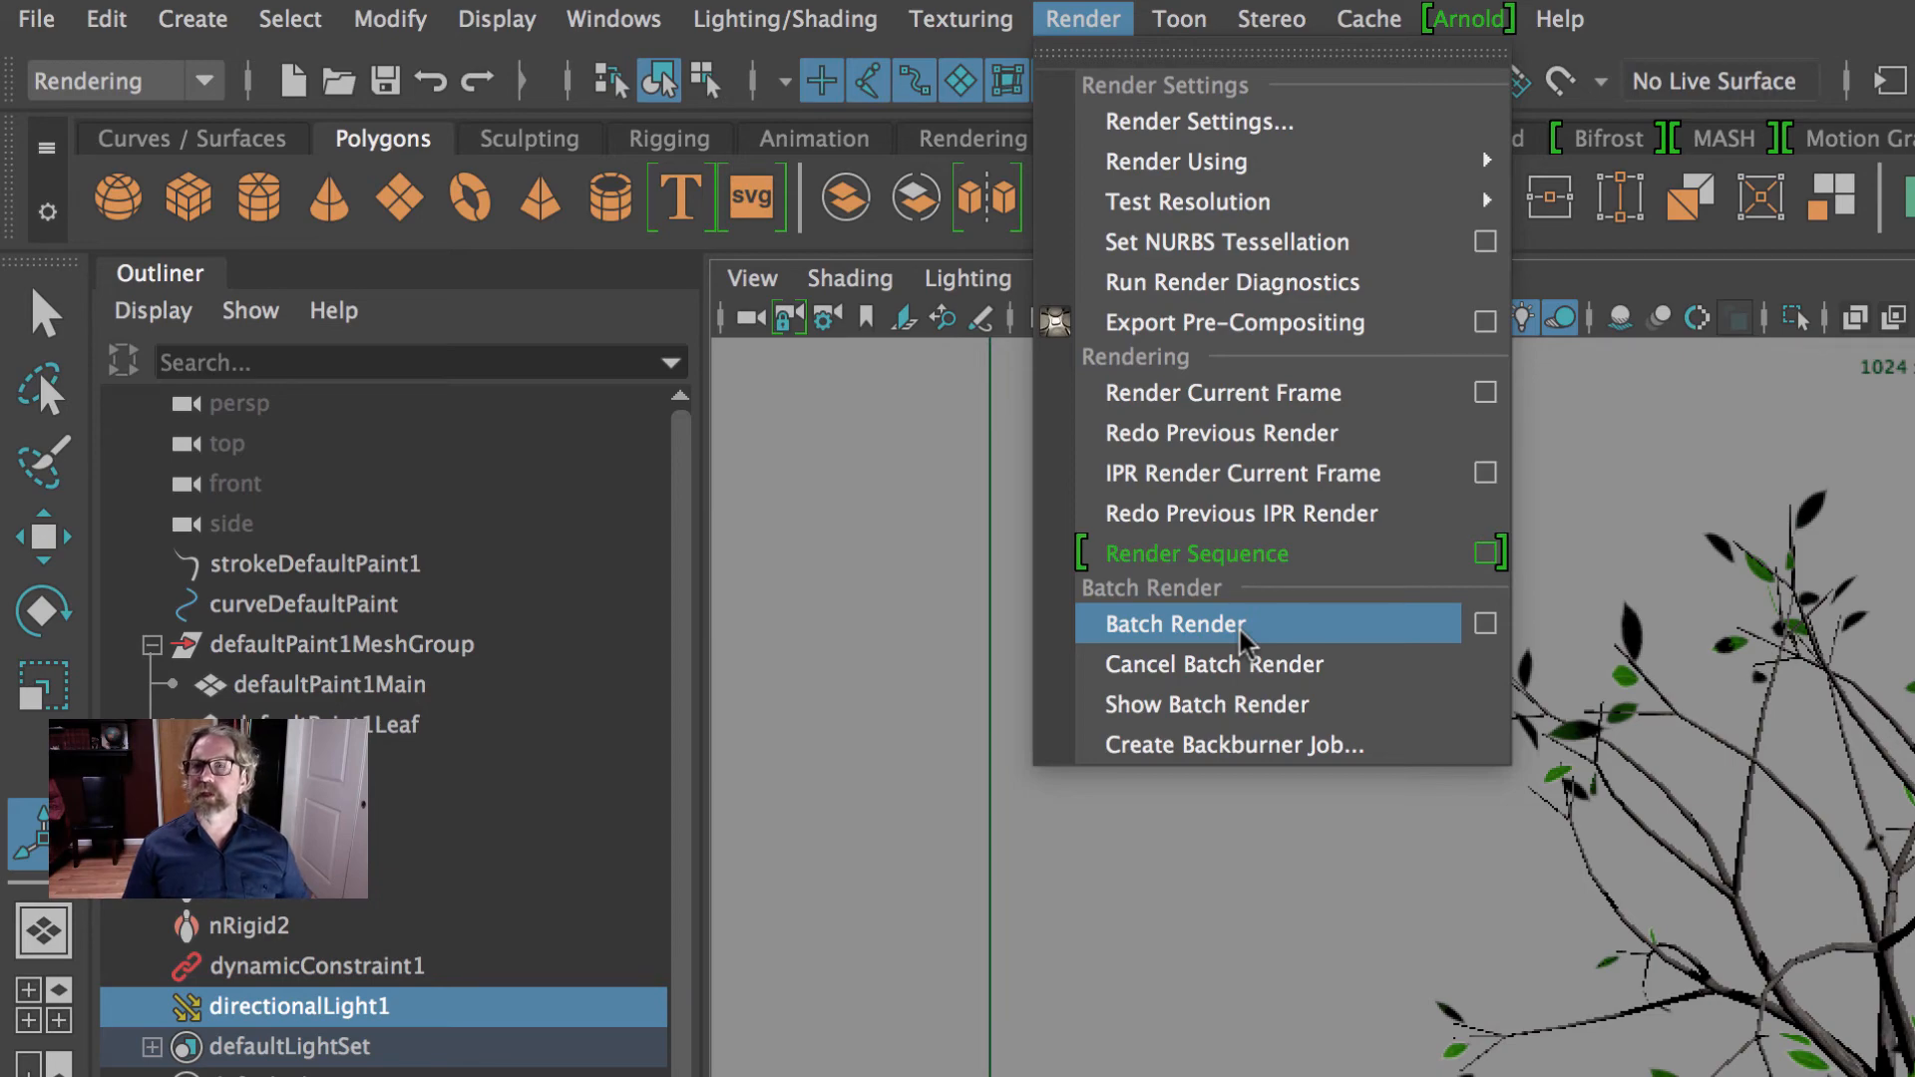
left_click(1204, 628)
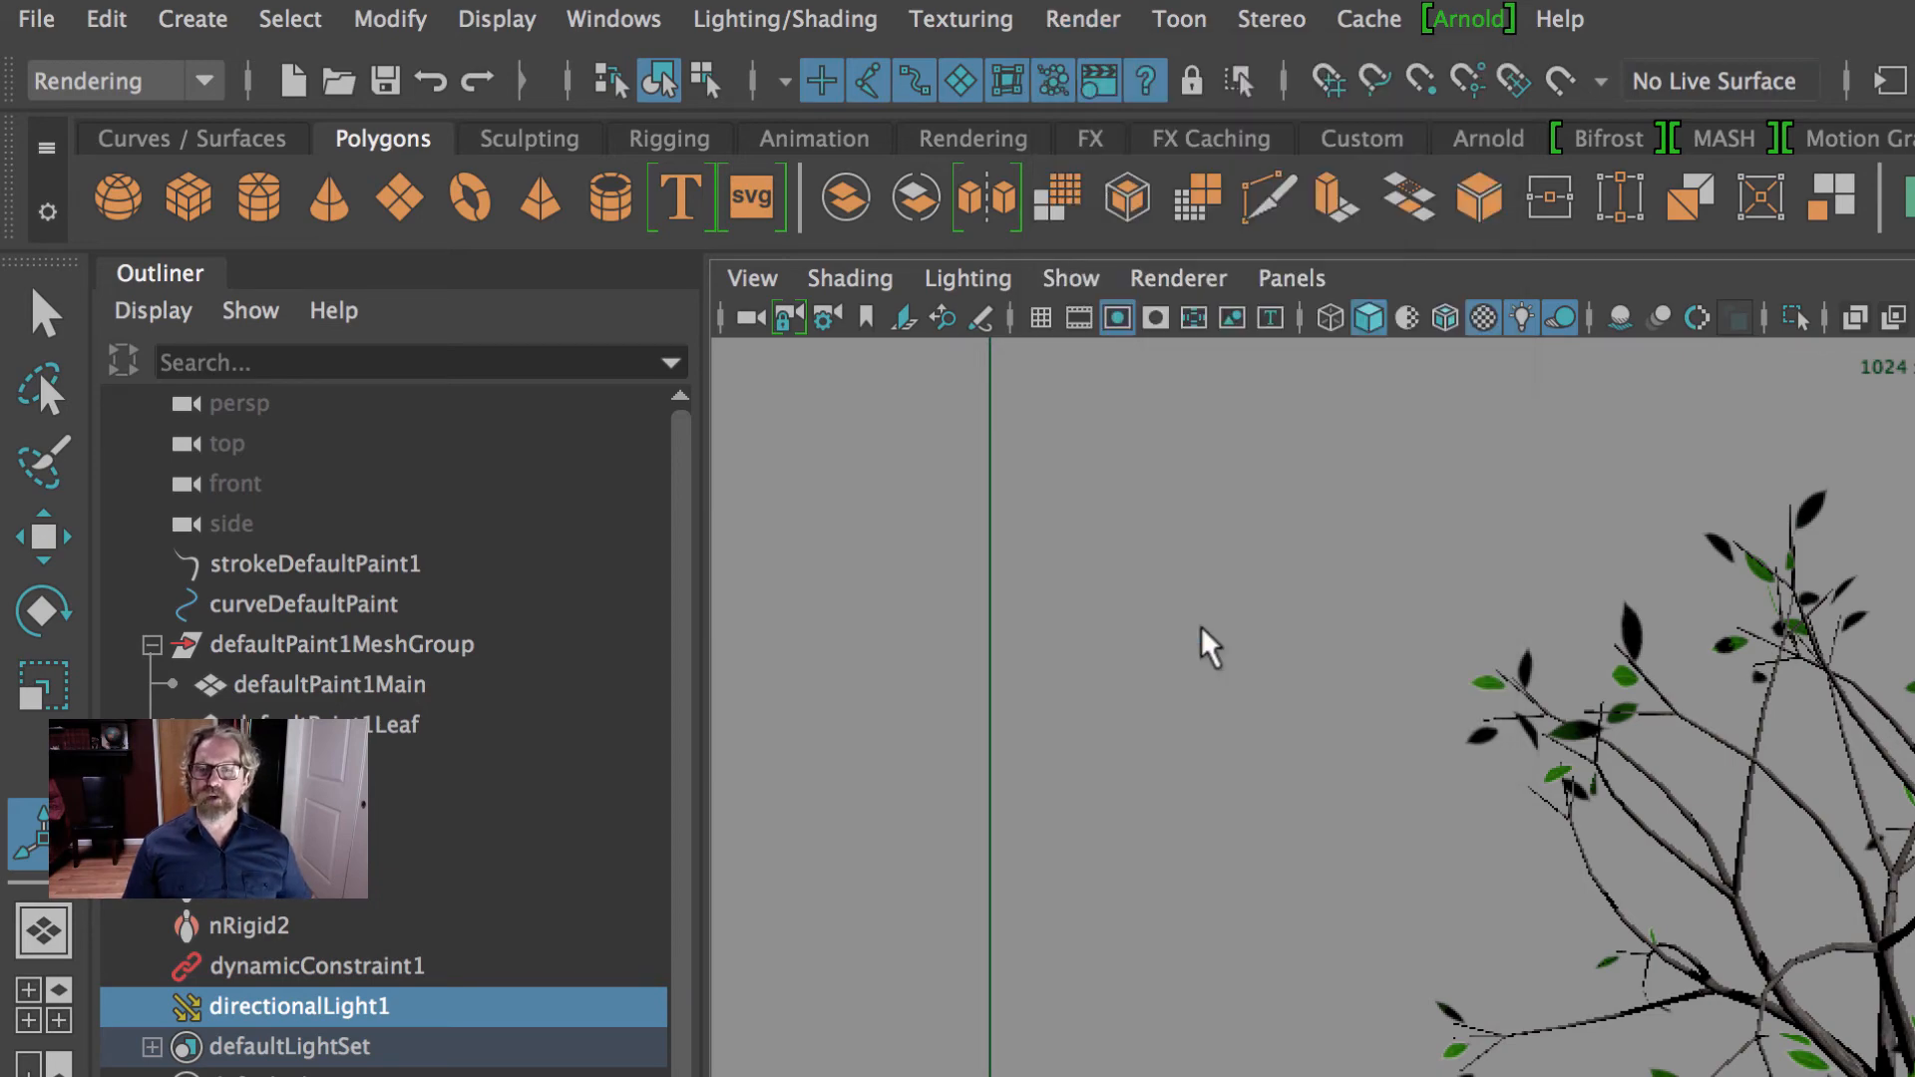
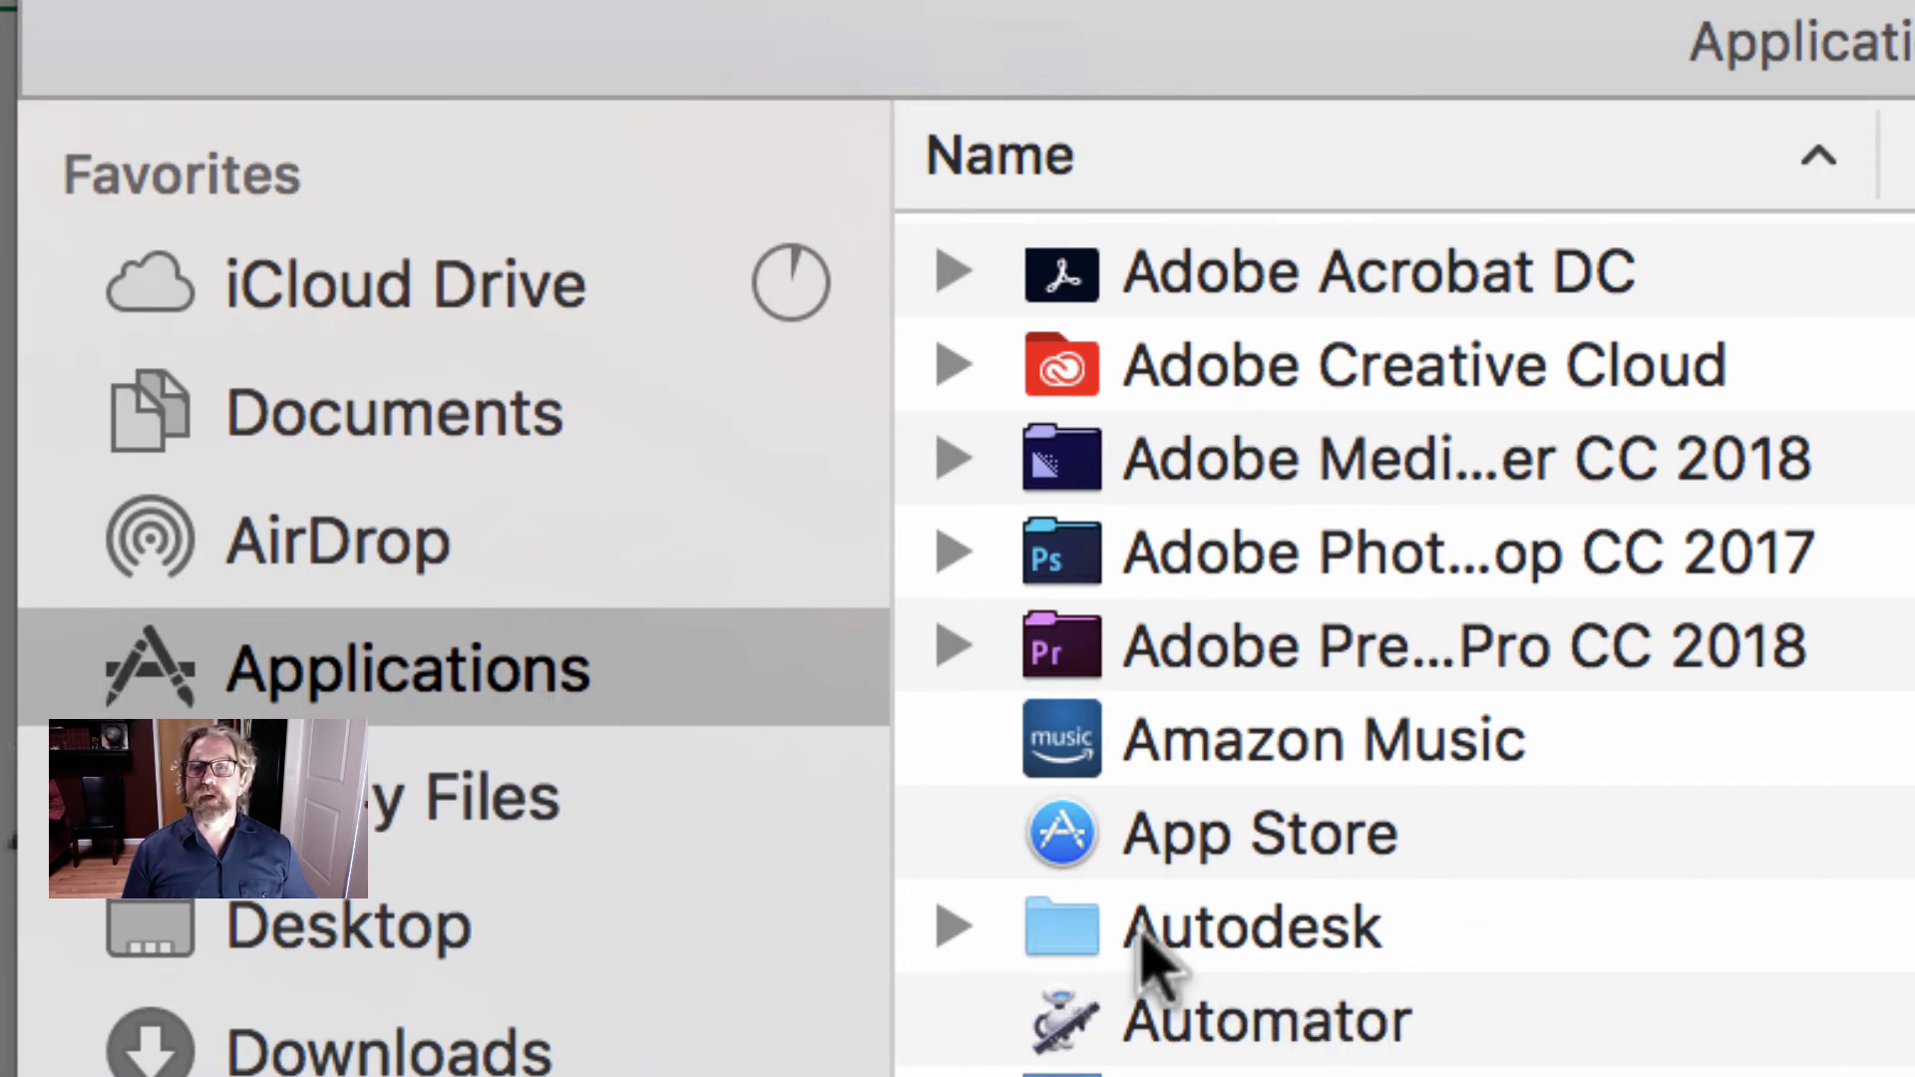
- Launch Fcheck from the maya2017 folder inside the Autodesk applications folder
left_click(1087, 930)
double_click(1087, 933)
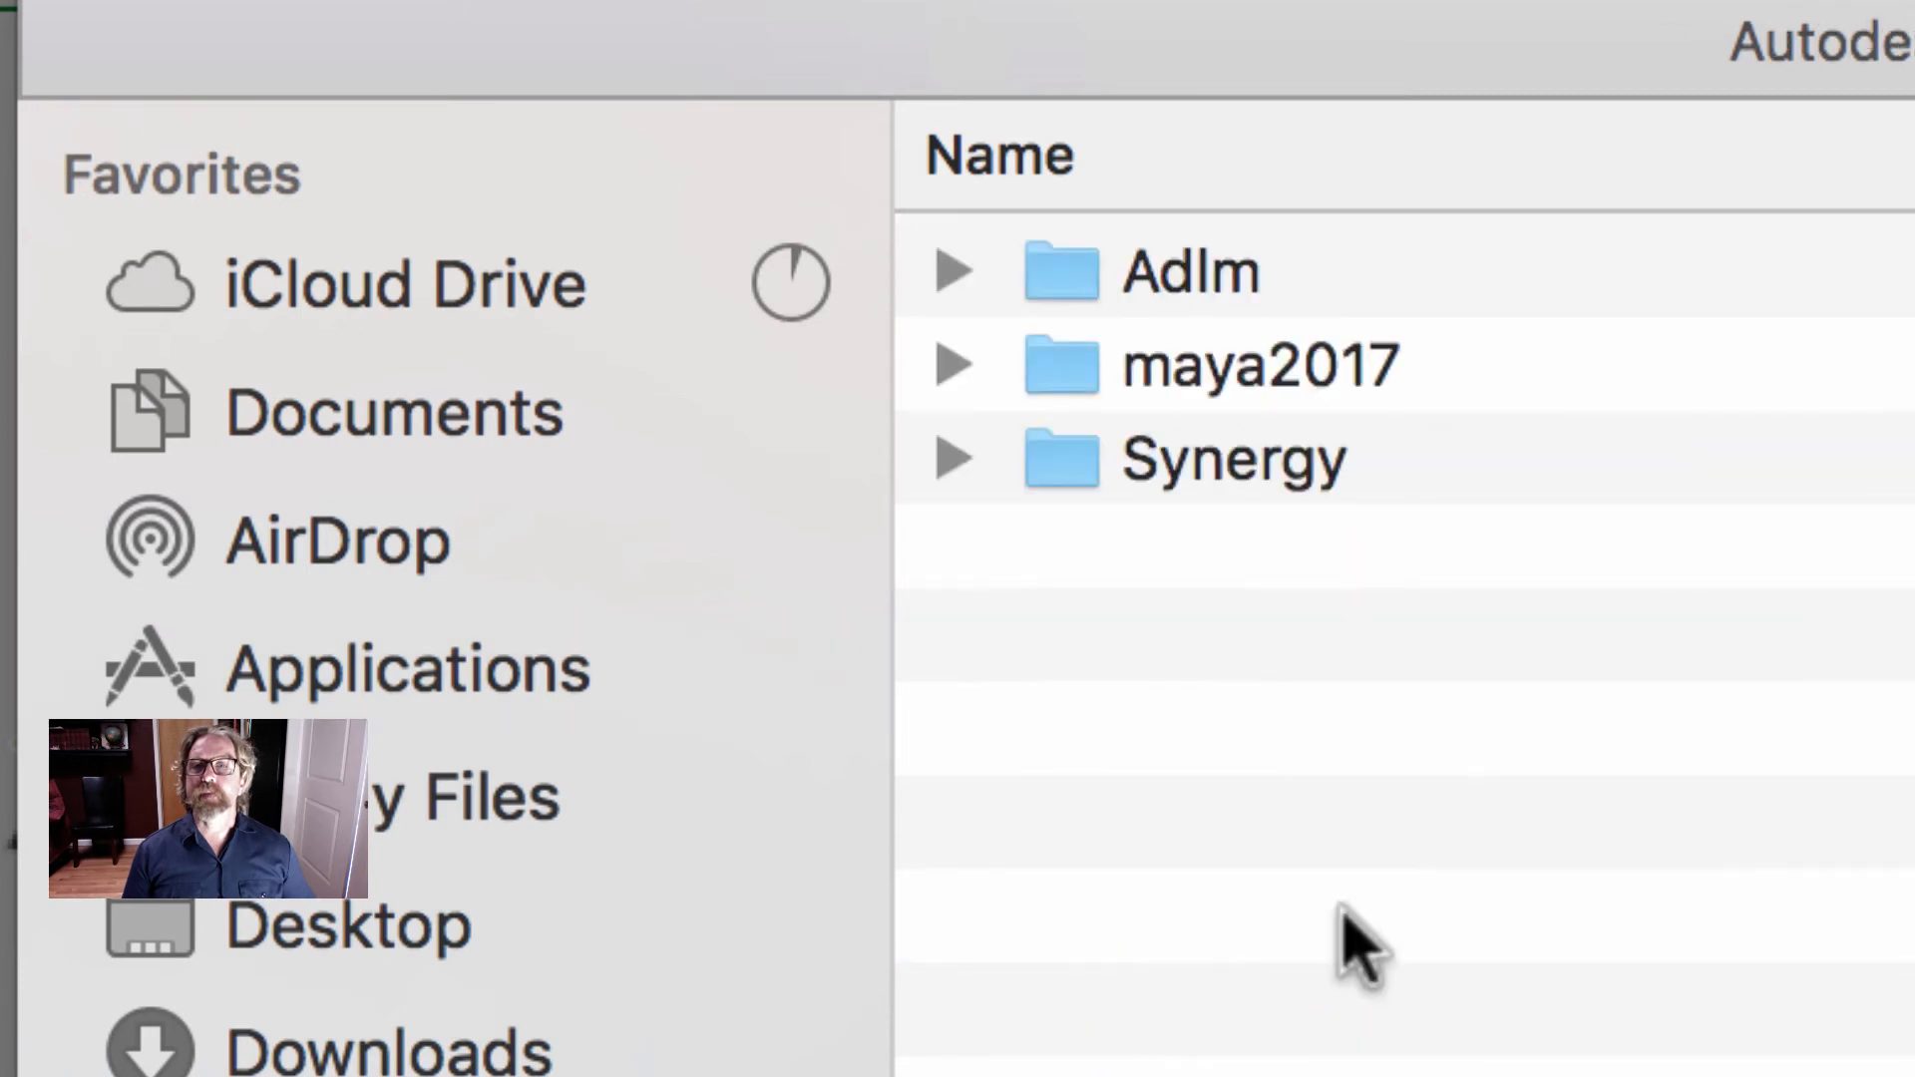
double_click(1087, 369)
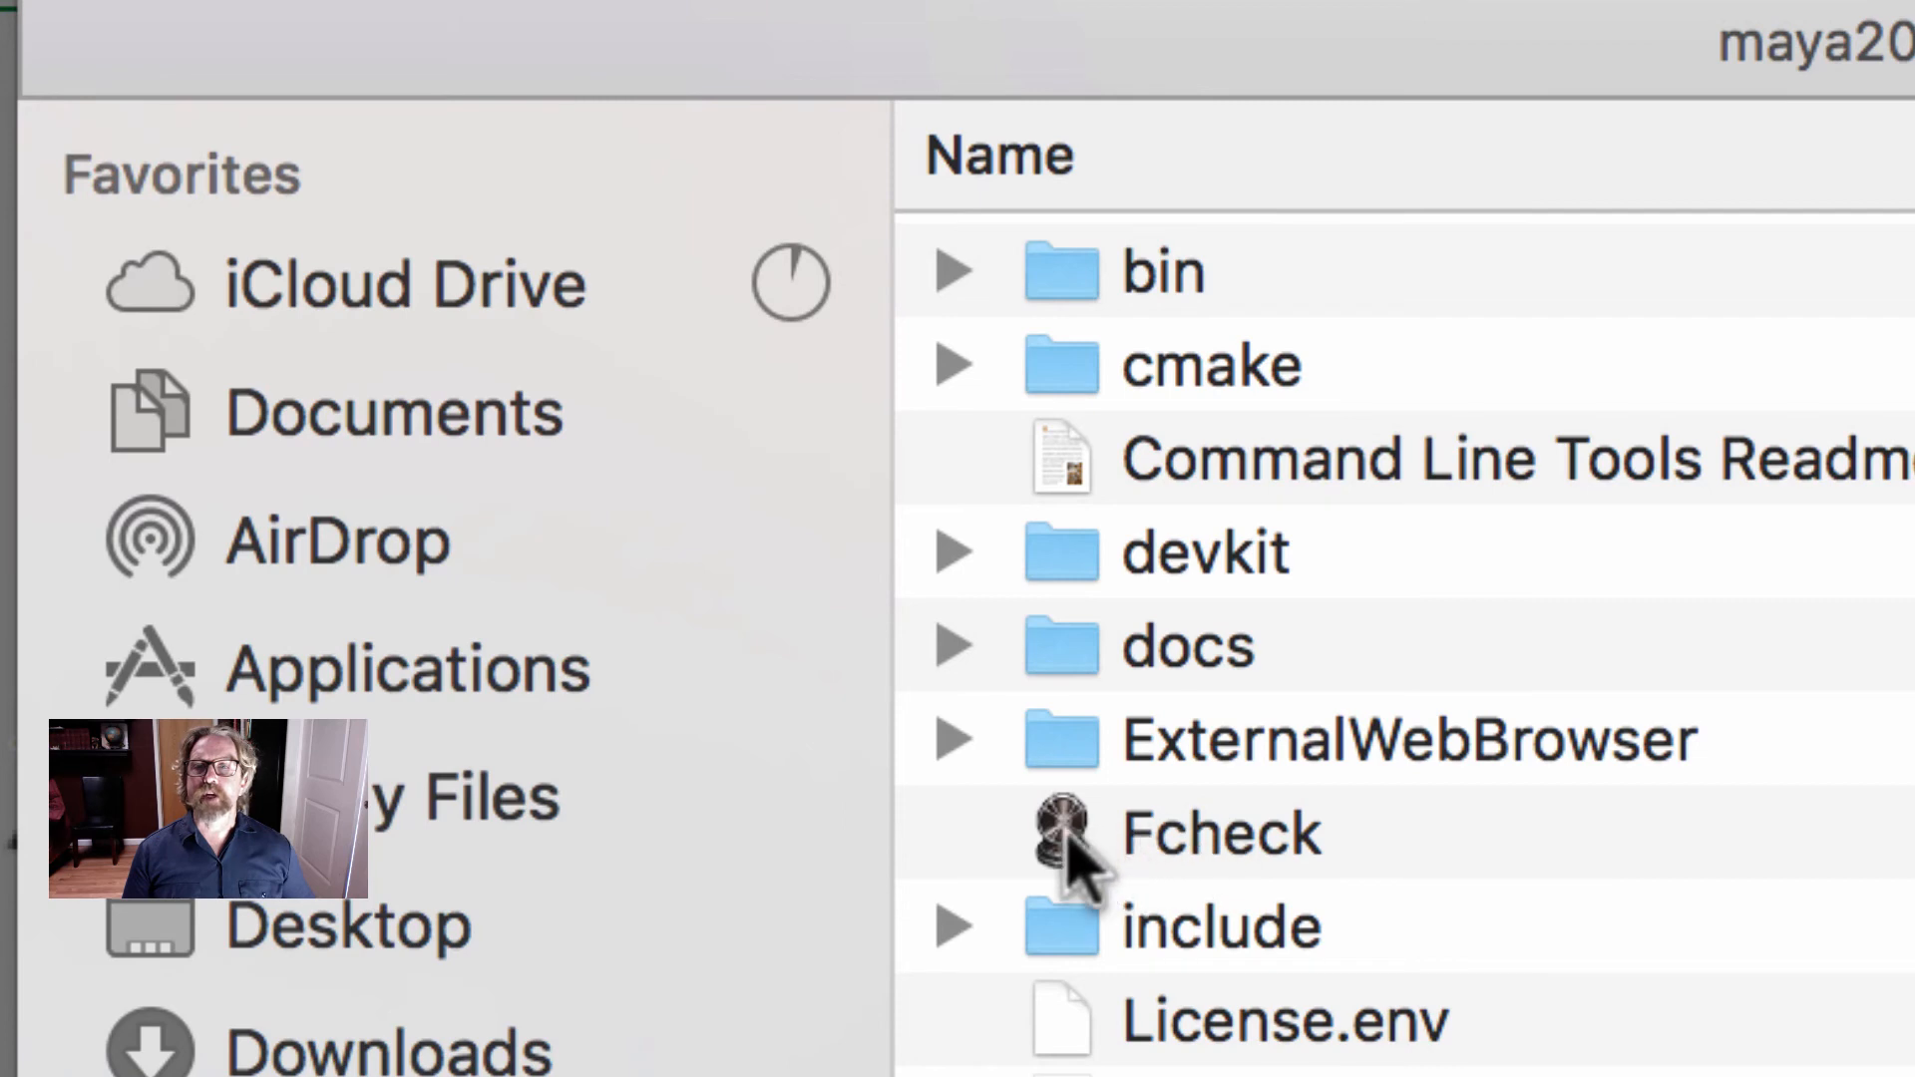
double_click(1137, 863)
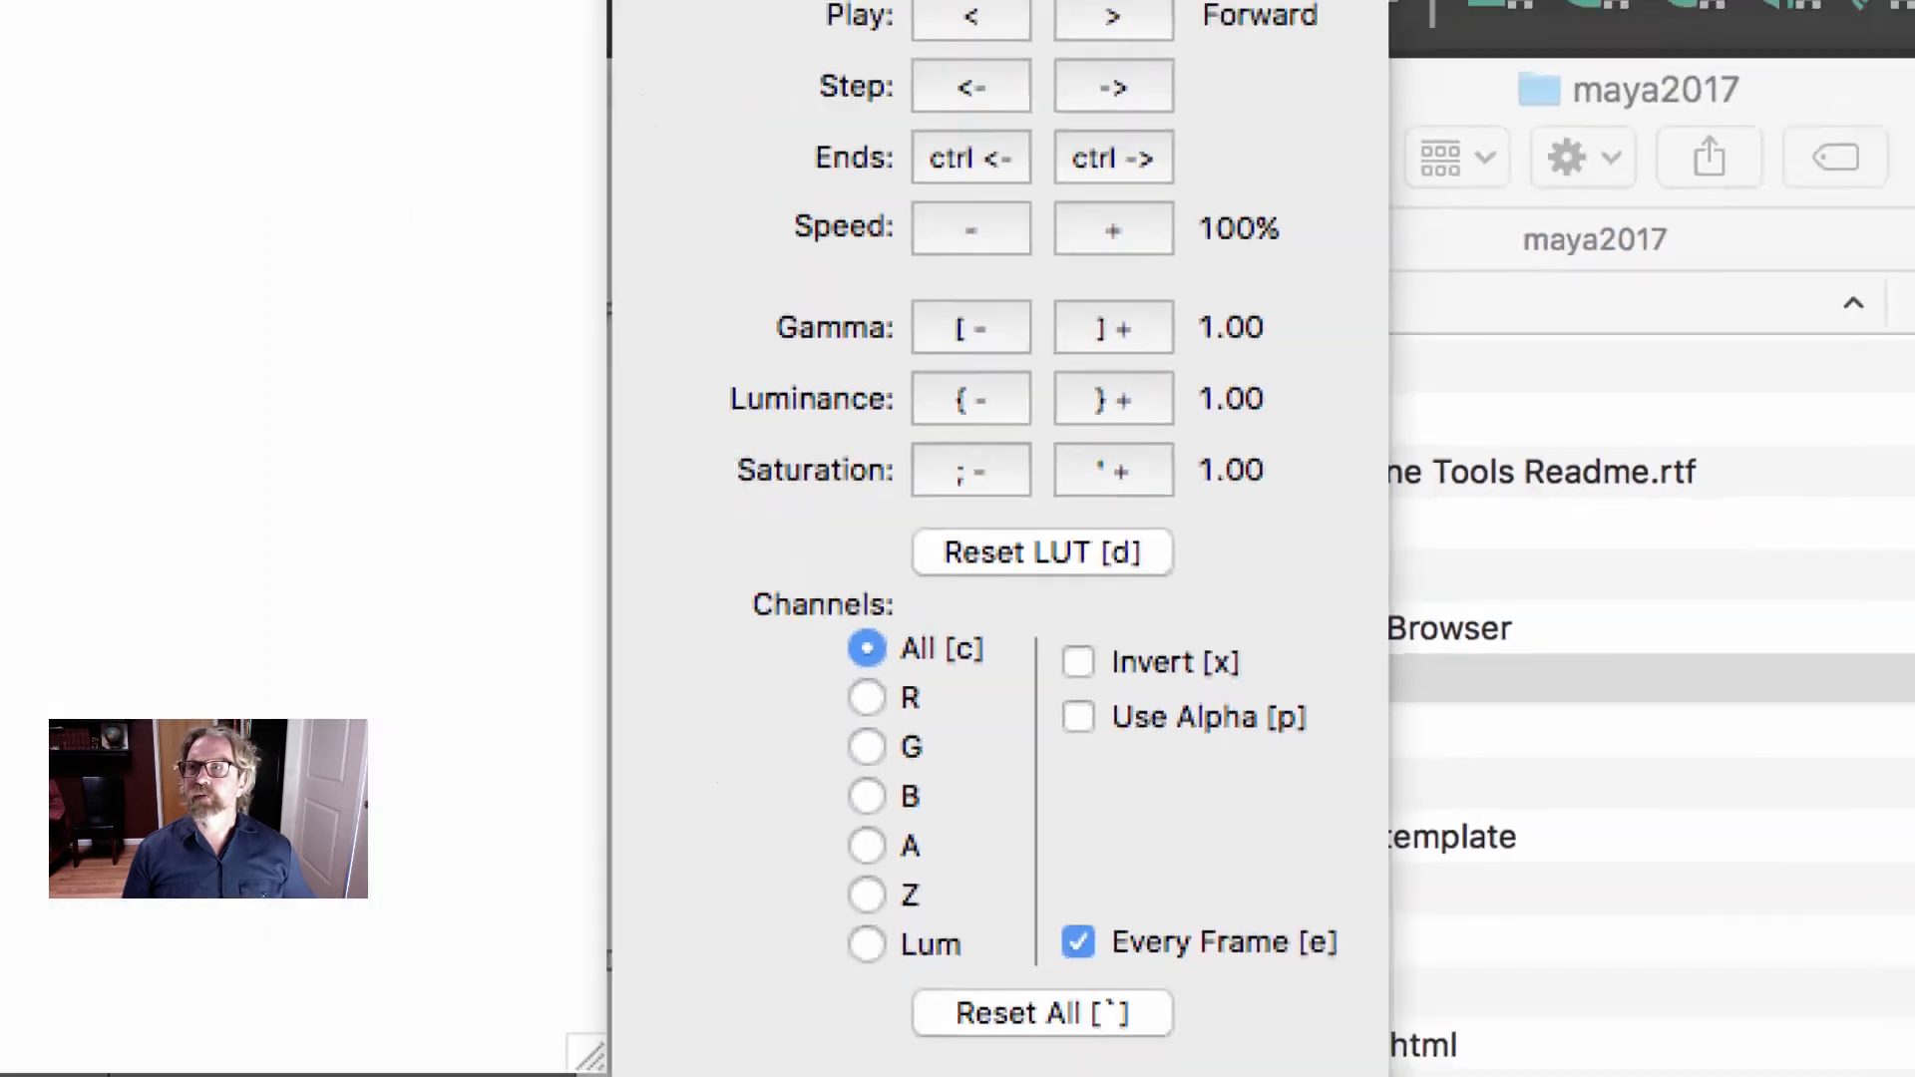
- Open the rendered tree image sequence in Fcheck for playback, starting from frame 0001 in the images folder
left_click(190, 20)
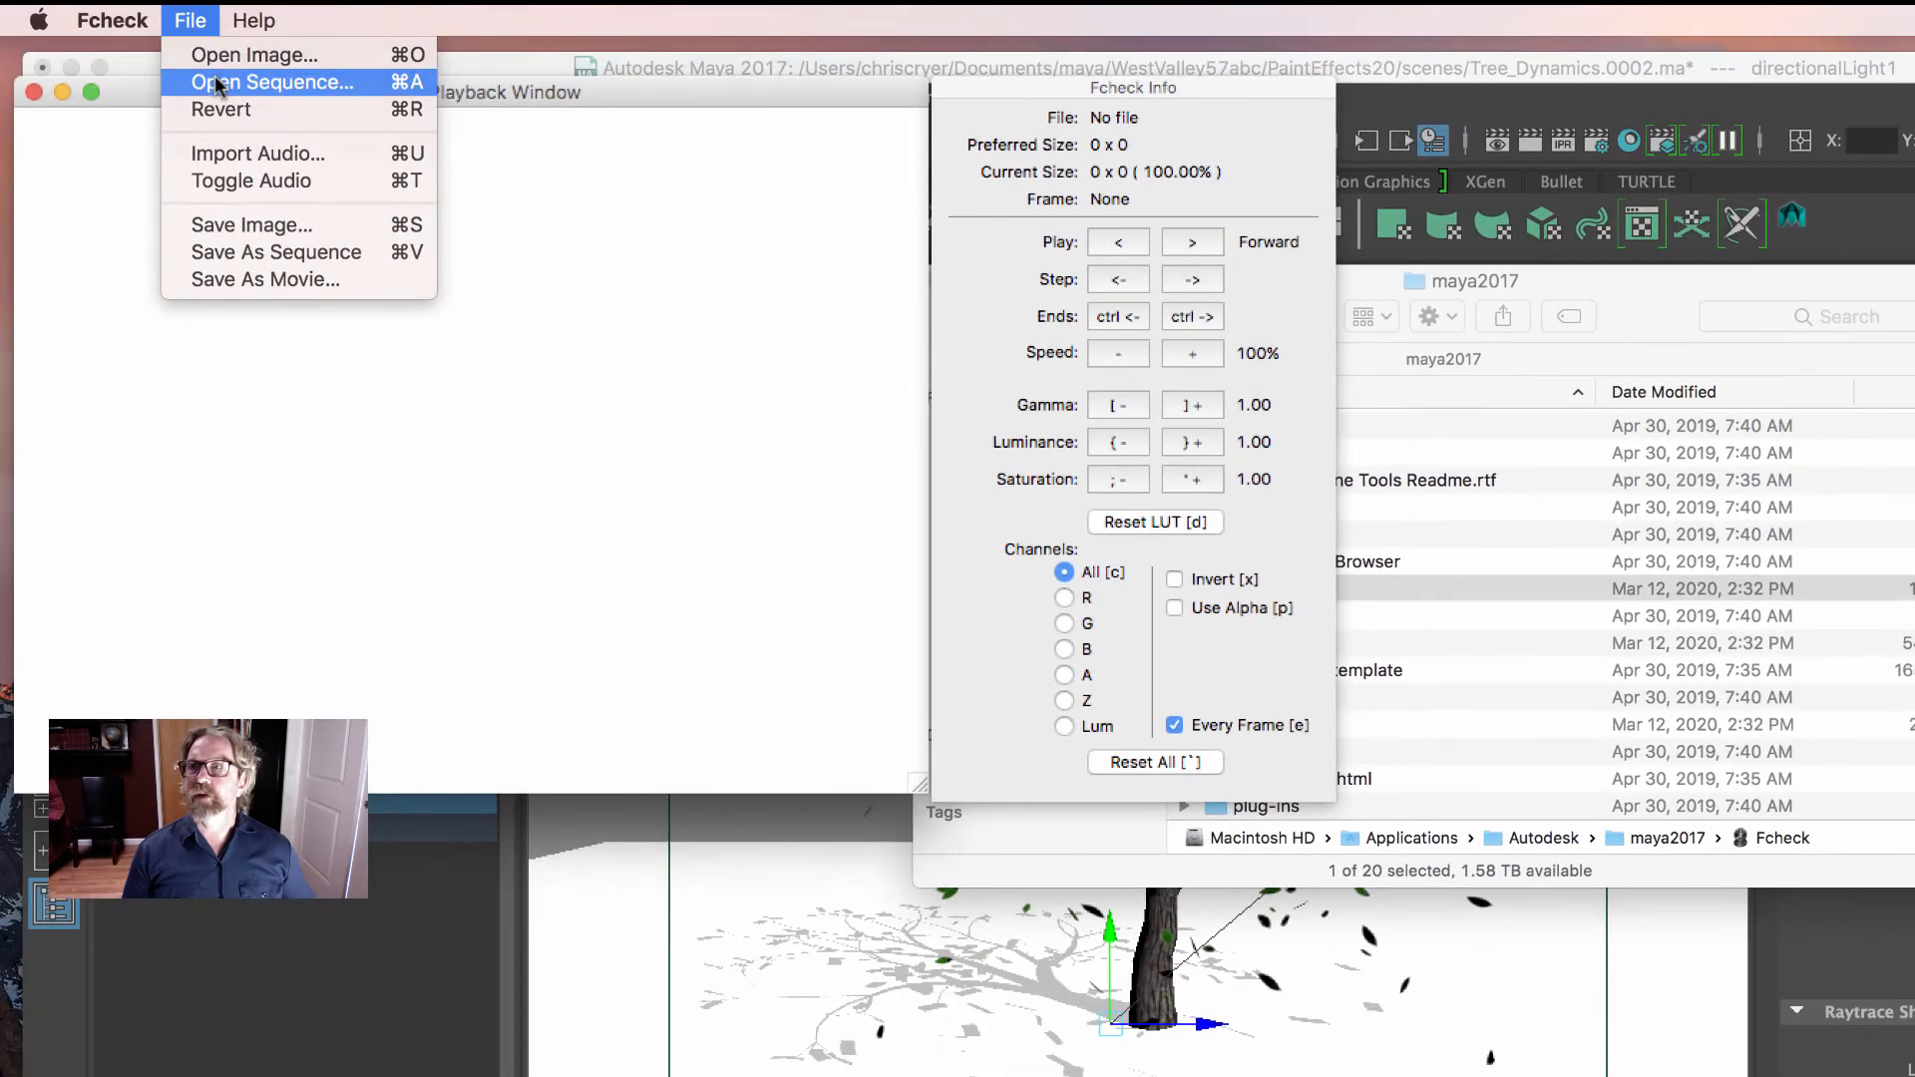
left_click(216, 82)
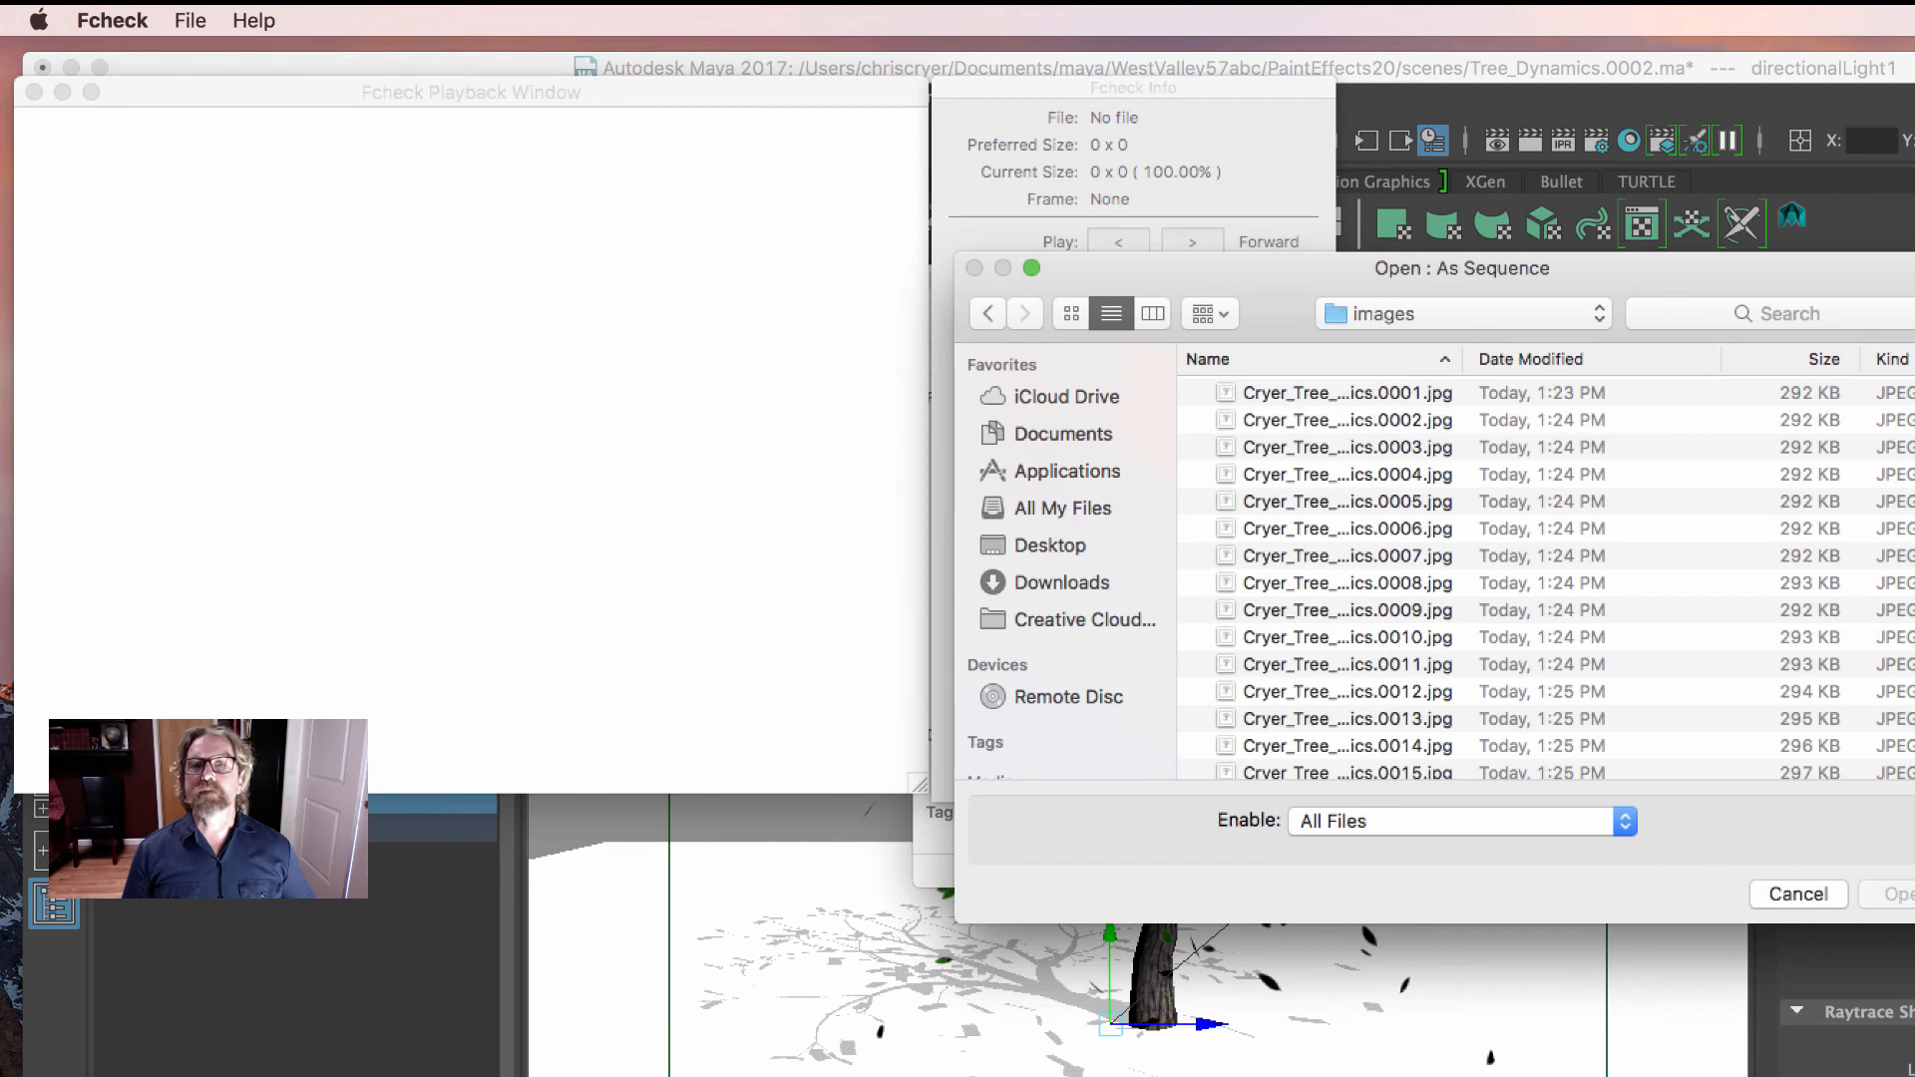
left_click_drag(1907, 519, 1914, 518)
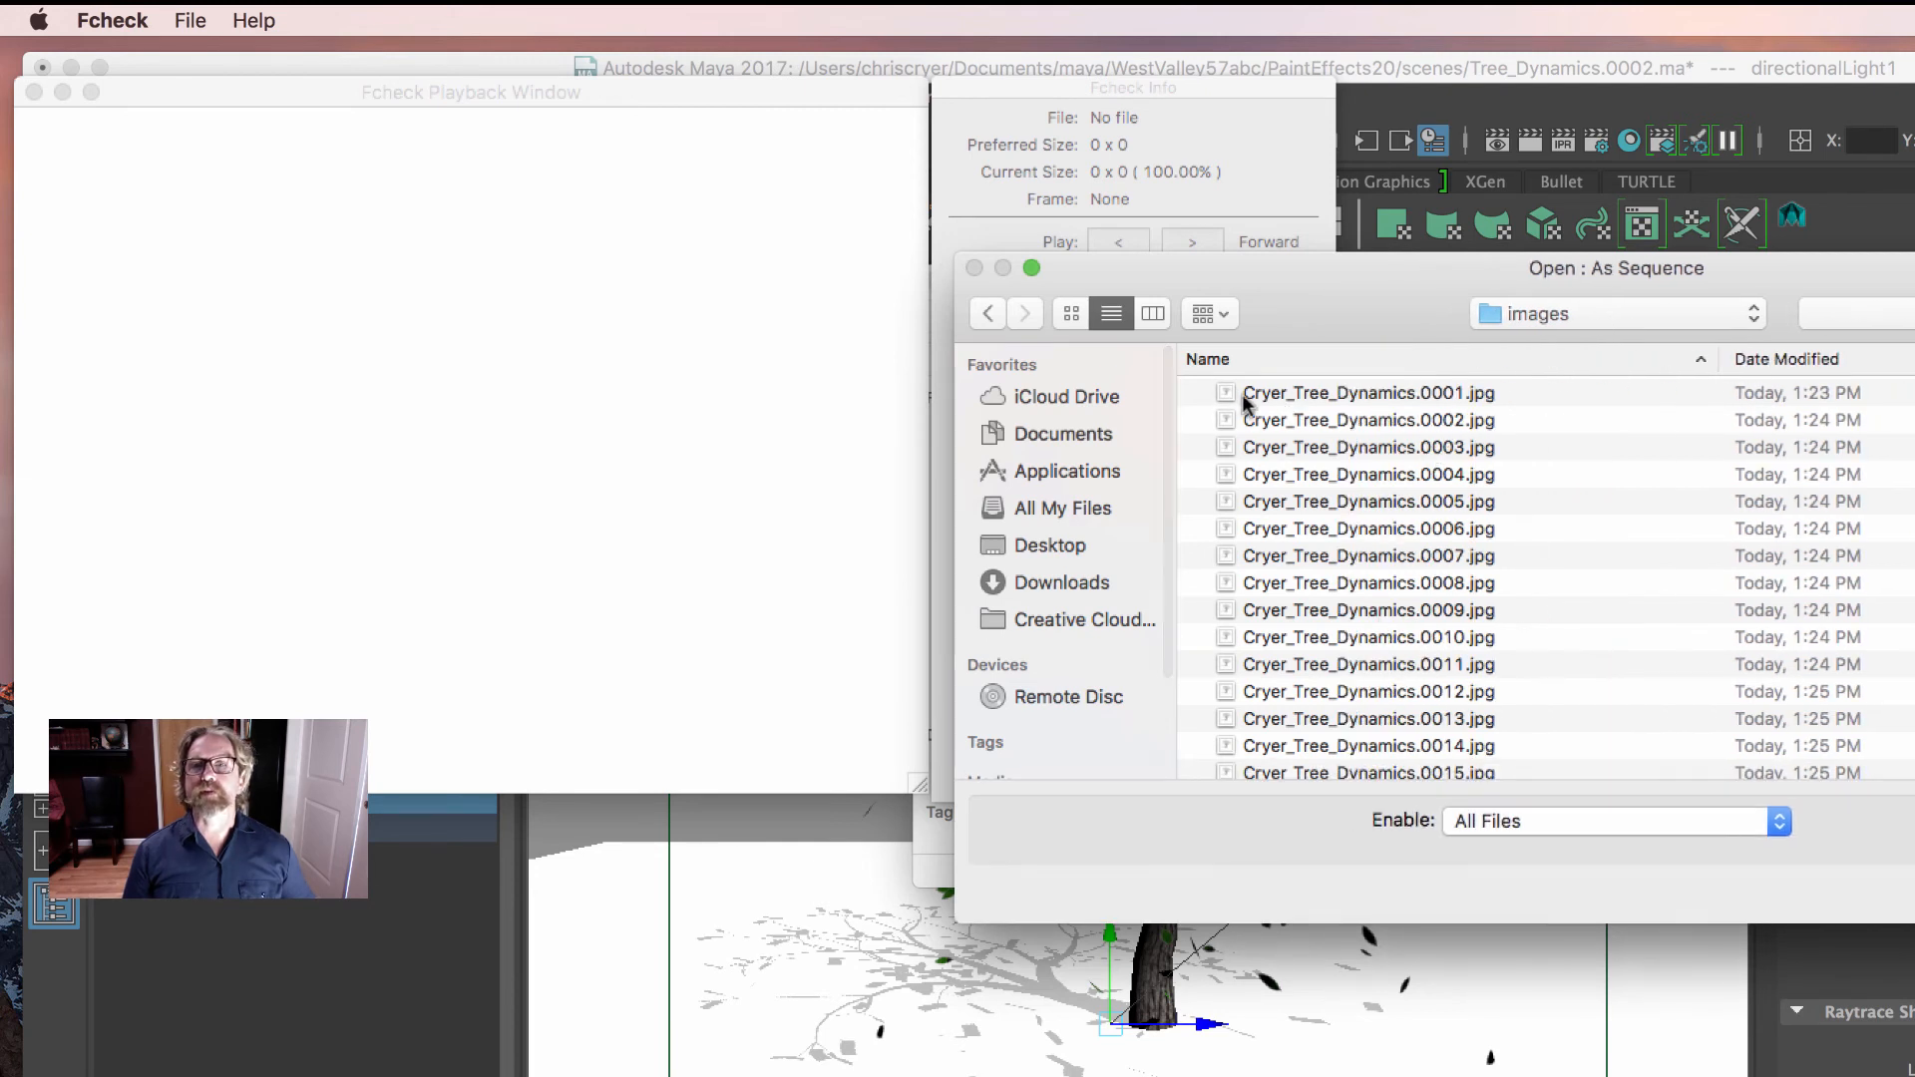
left_click(1396, 390)
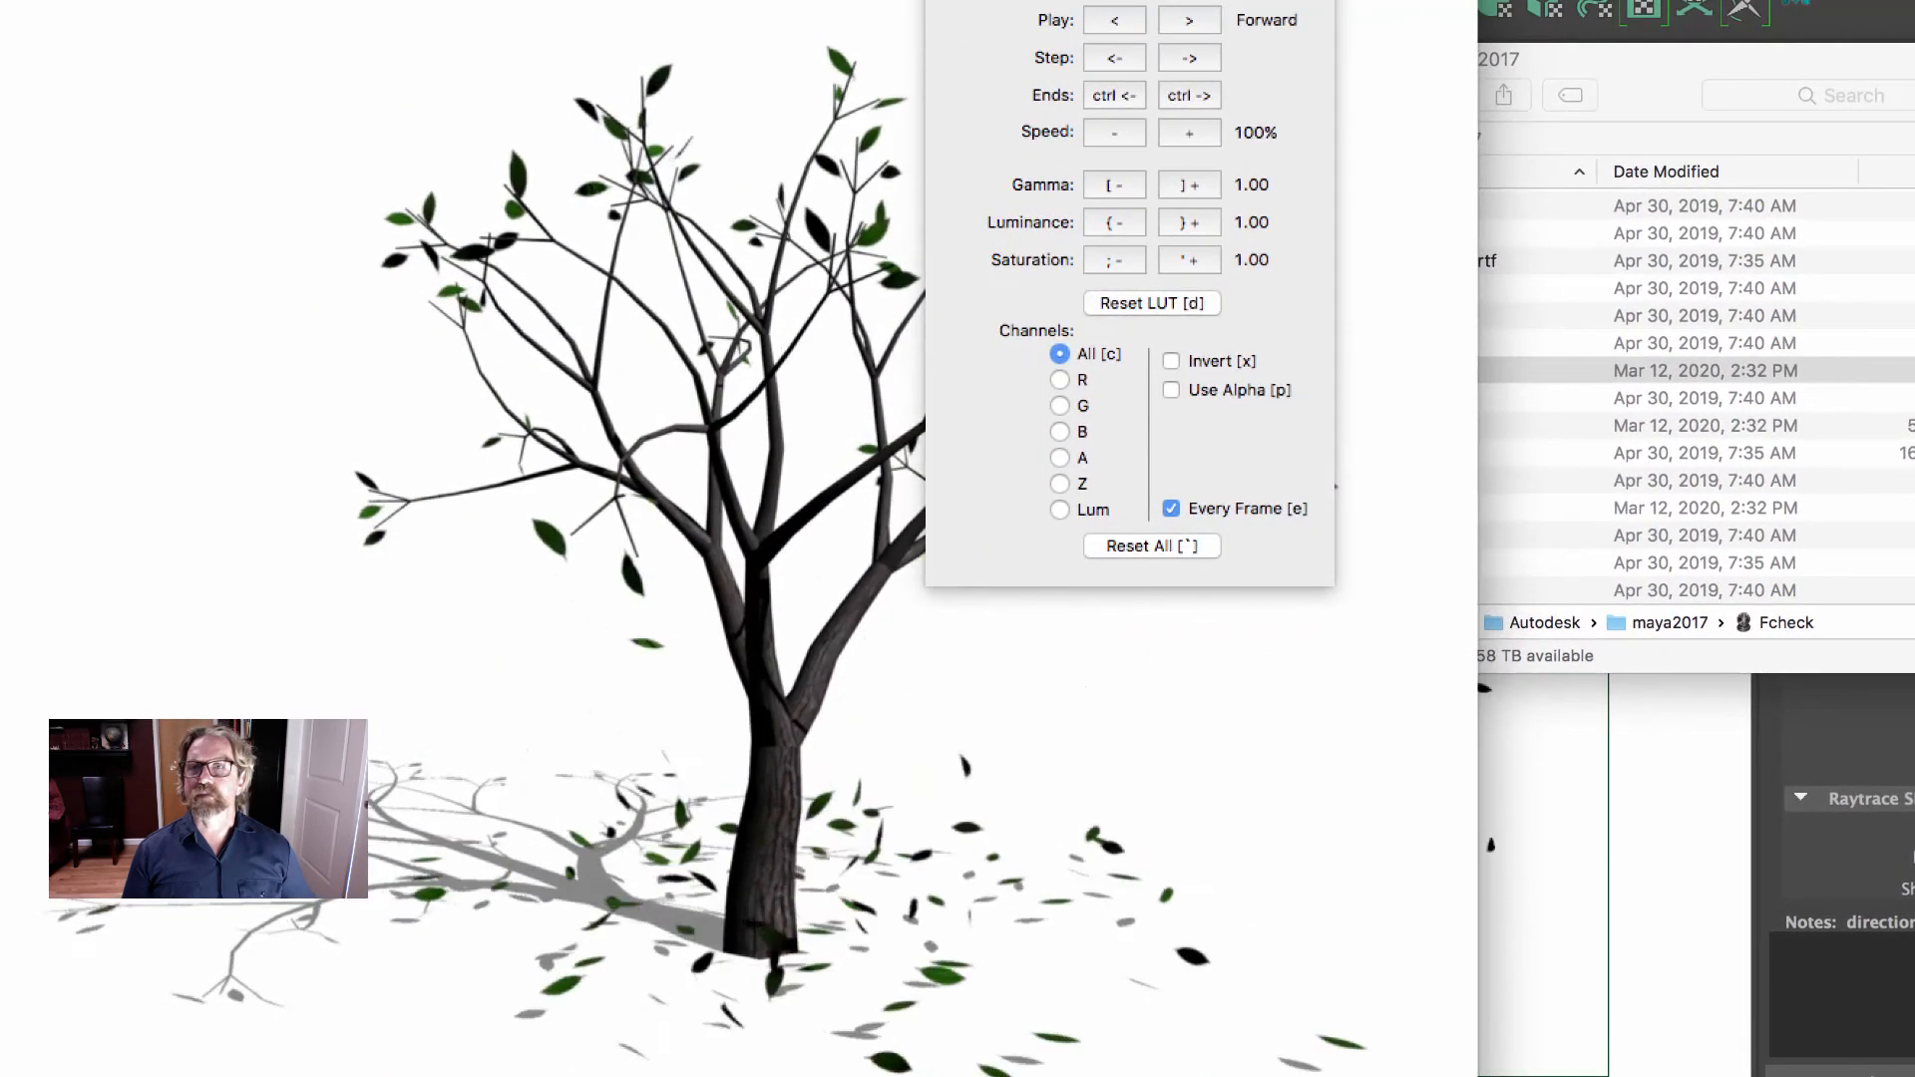
left_click_drag(710, 0, 1439, 20)
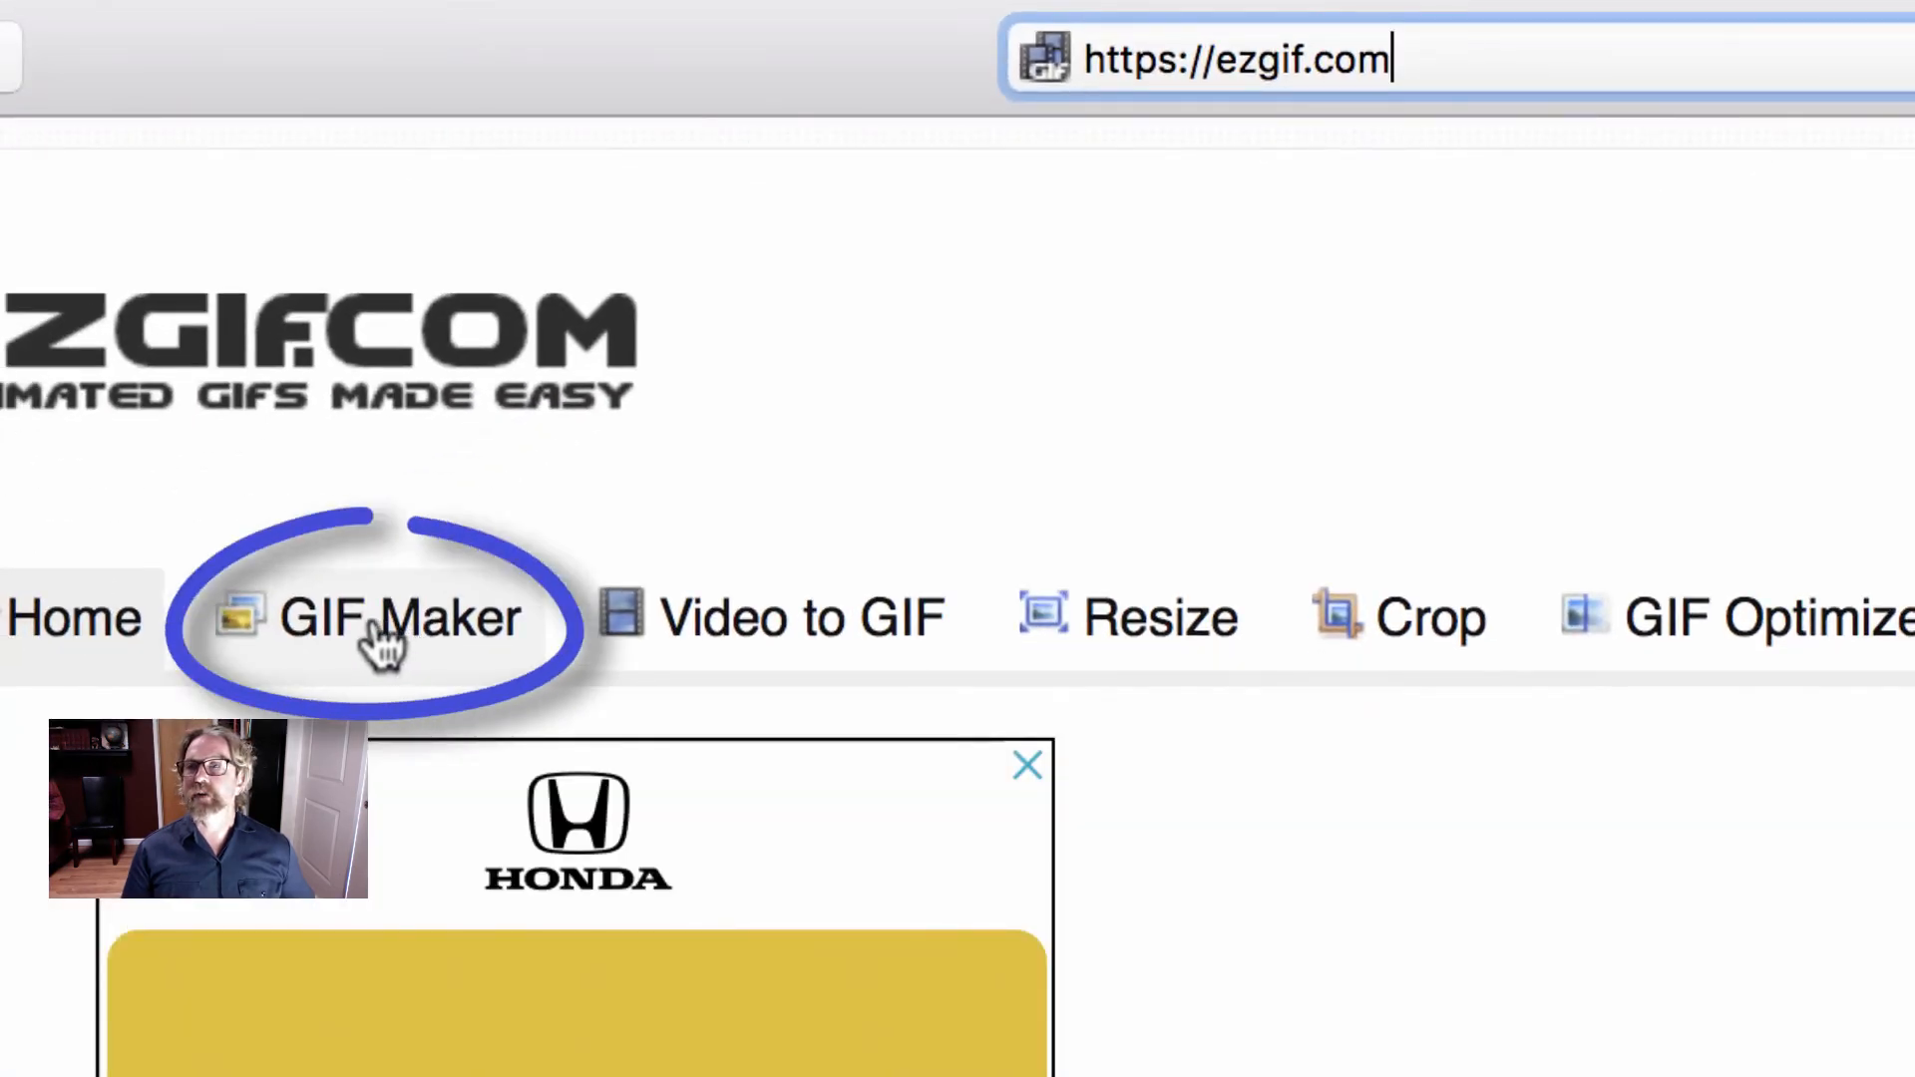
- Switch to the browser and load the GIF Maker page at ezgif.com/maker
left_click(375, 620)
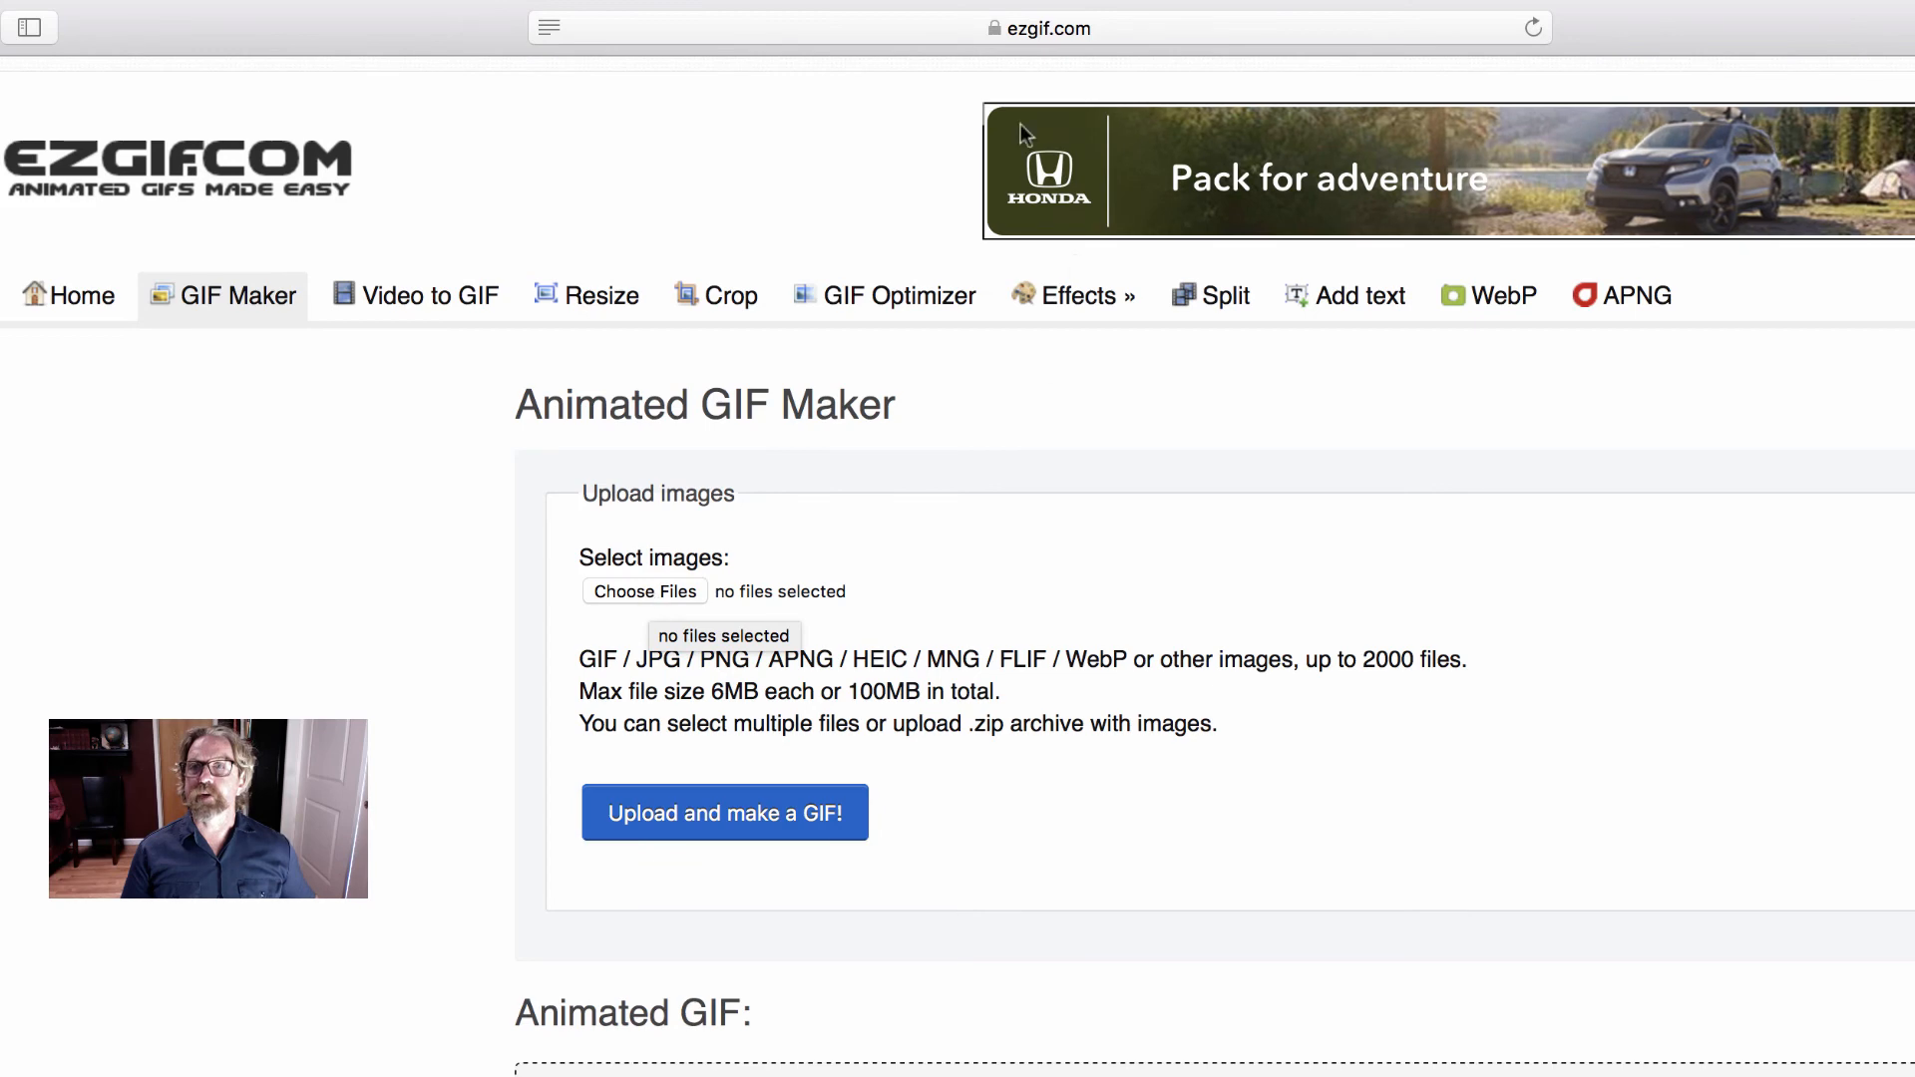
left_click(718, 30)
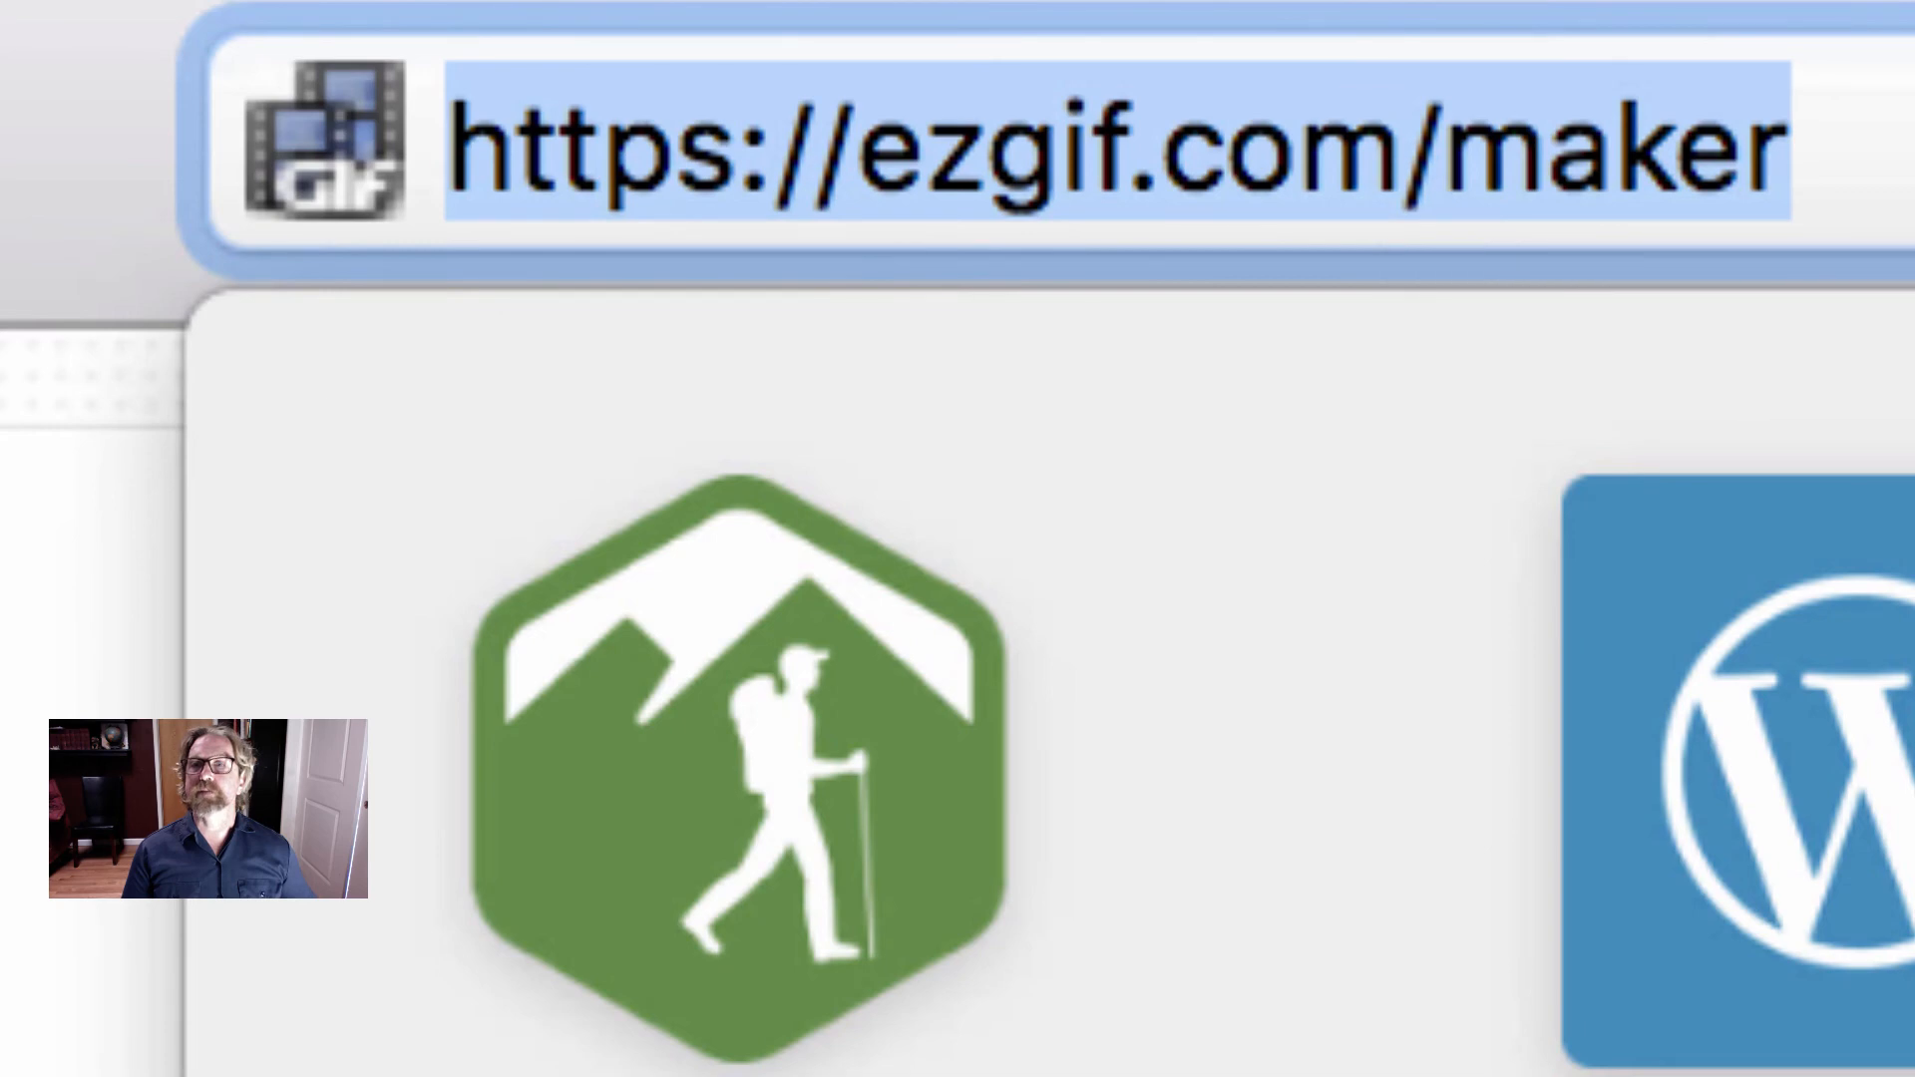
key("Return")
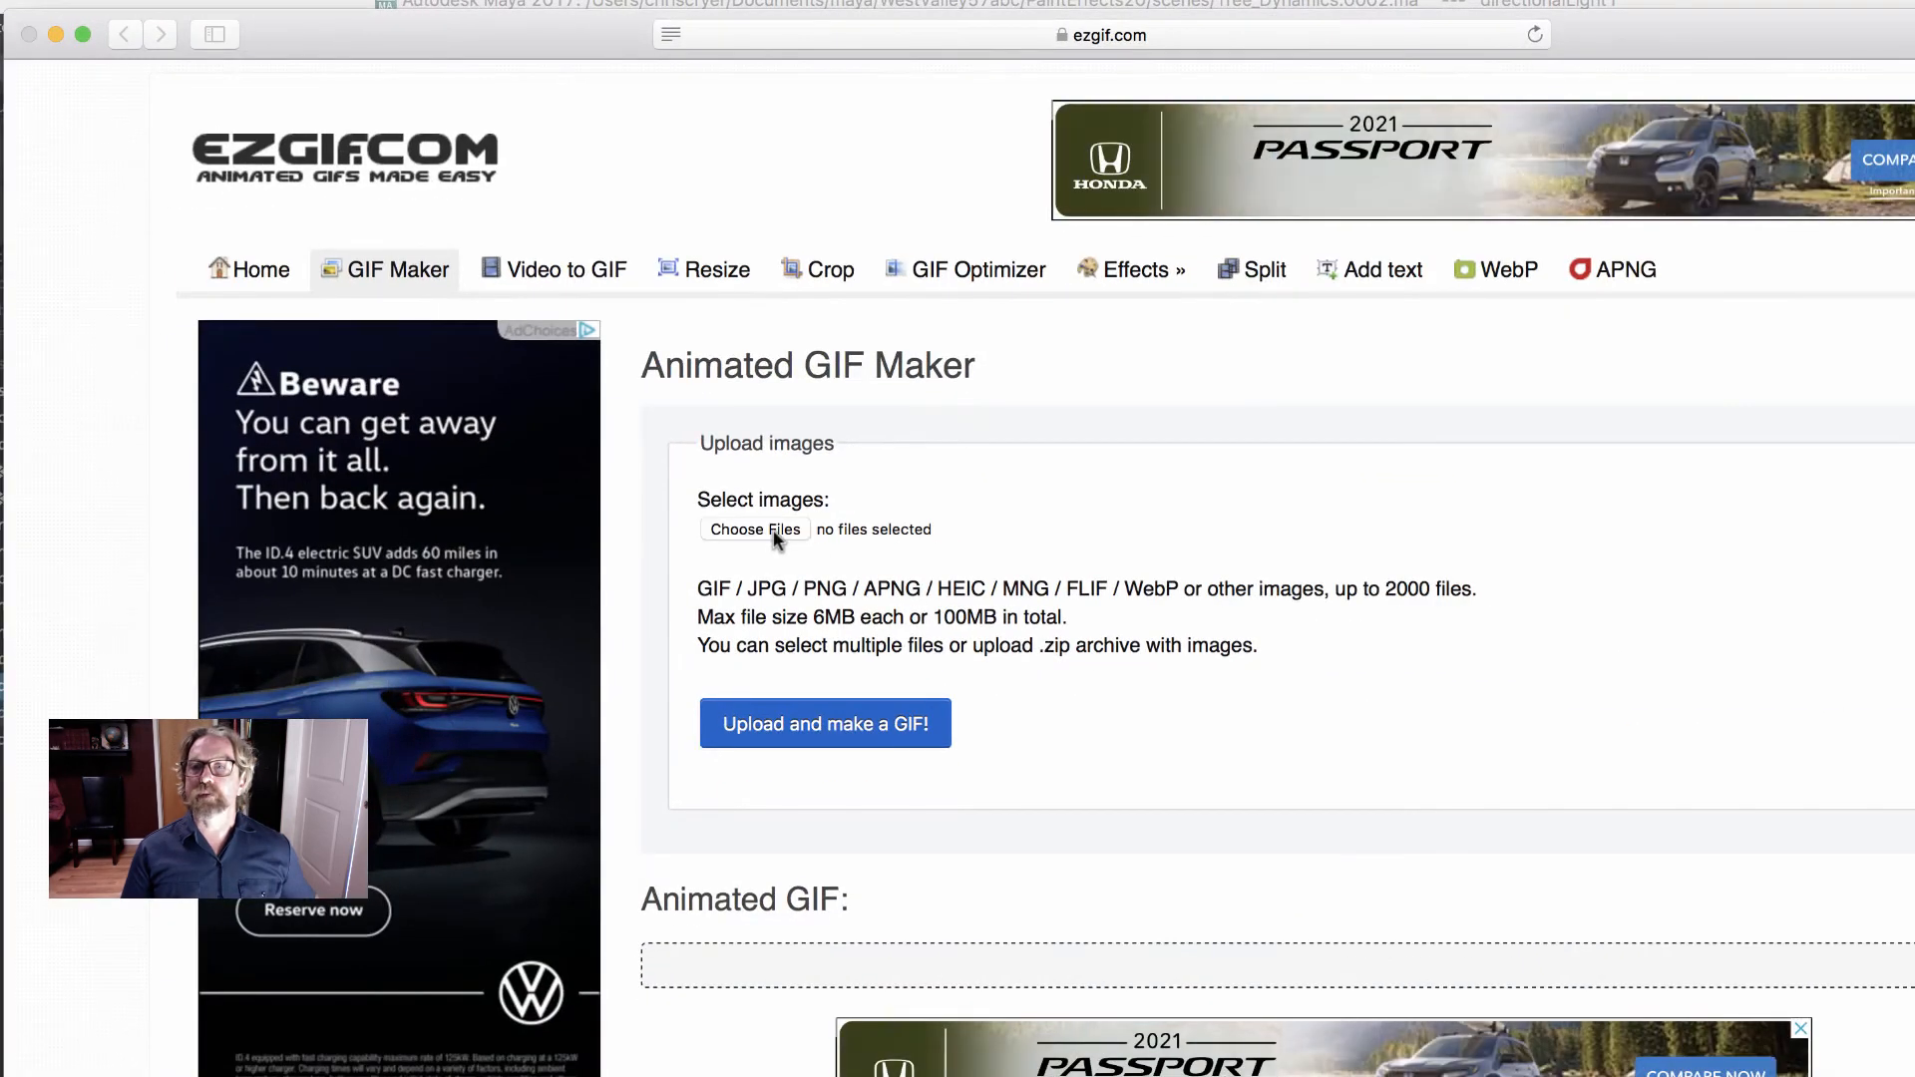
- Start choosing the source images for the GIF and check the path of the rendered images folder
left_click(775, 530)
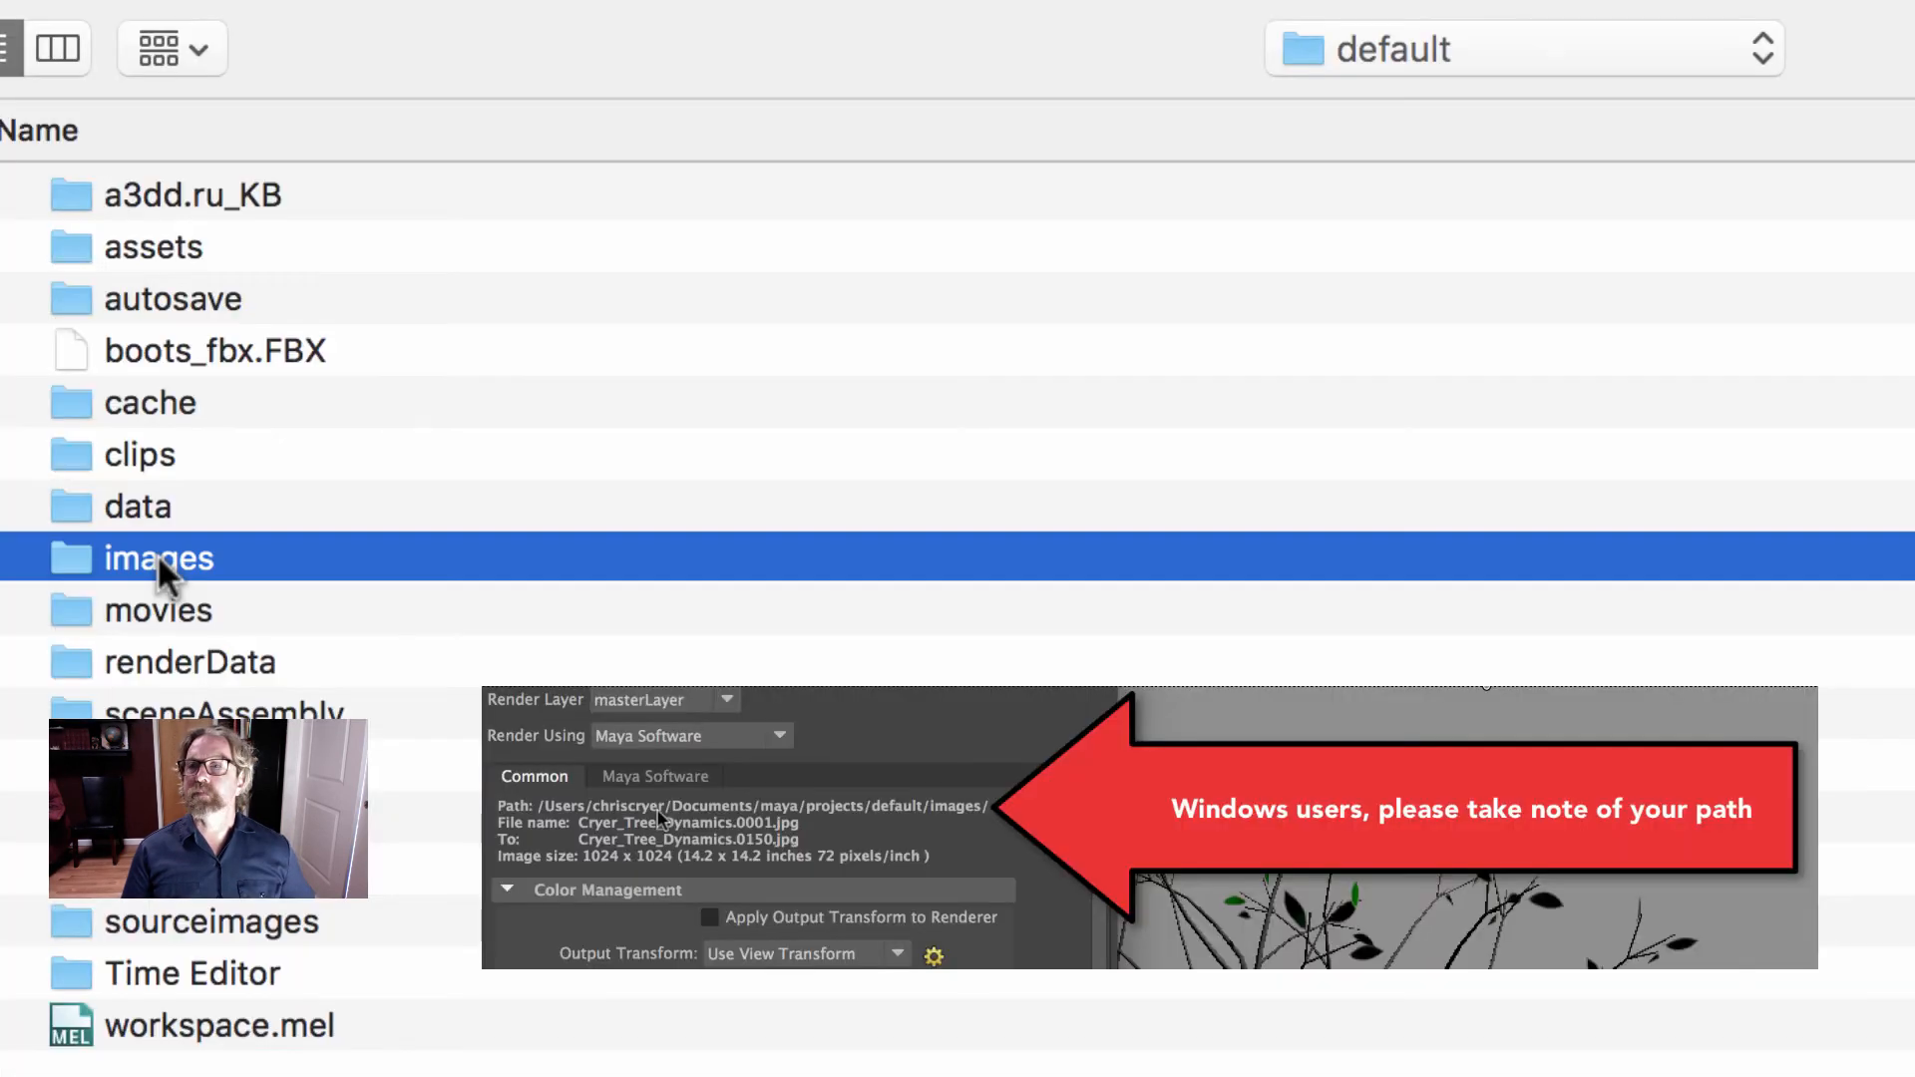
double_click(469, 424)
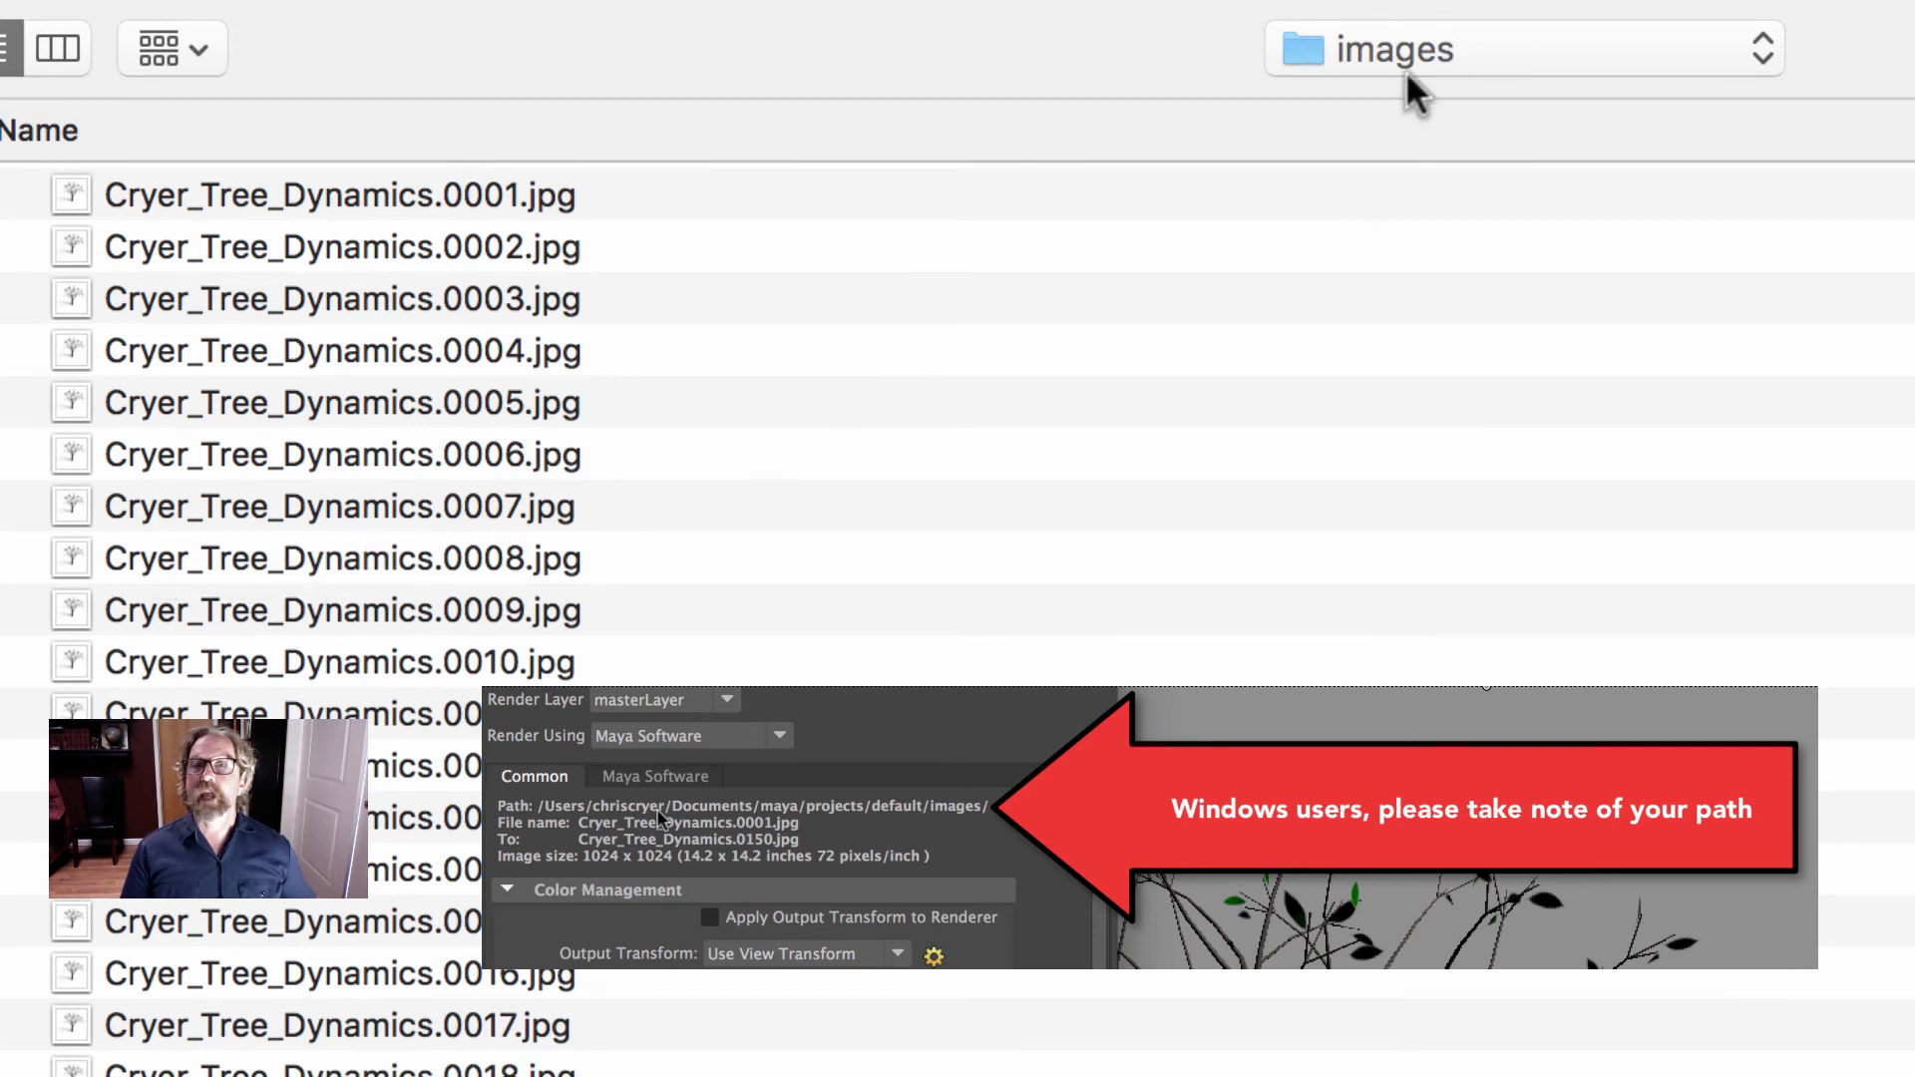
left_click(1426, 51)
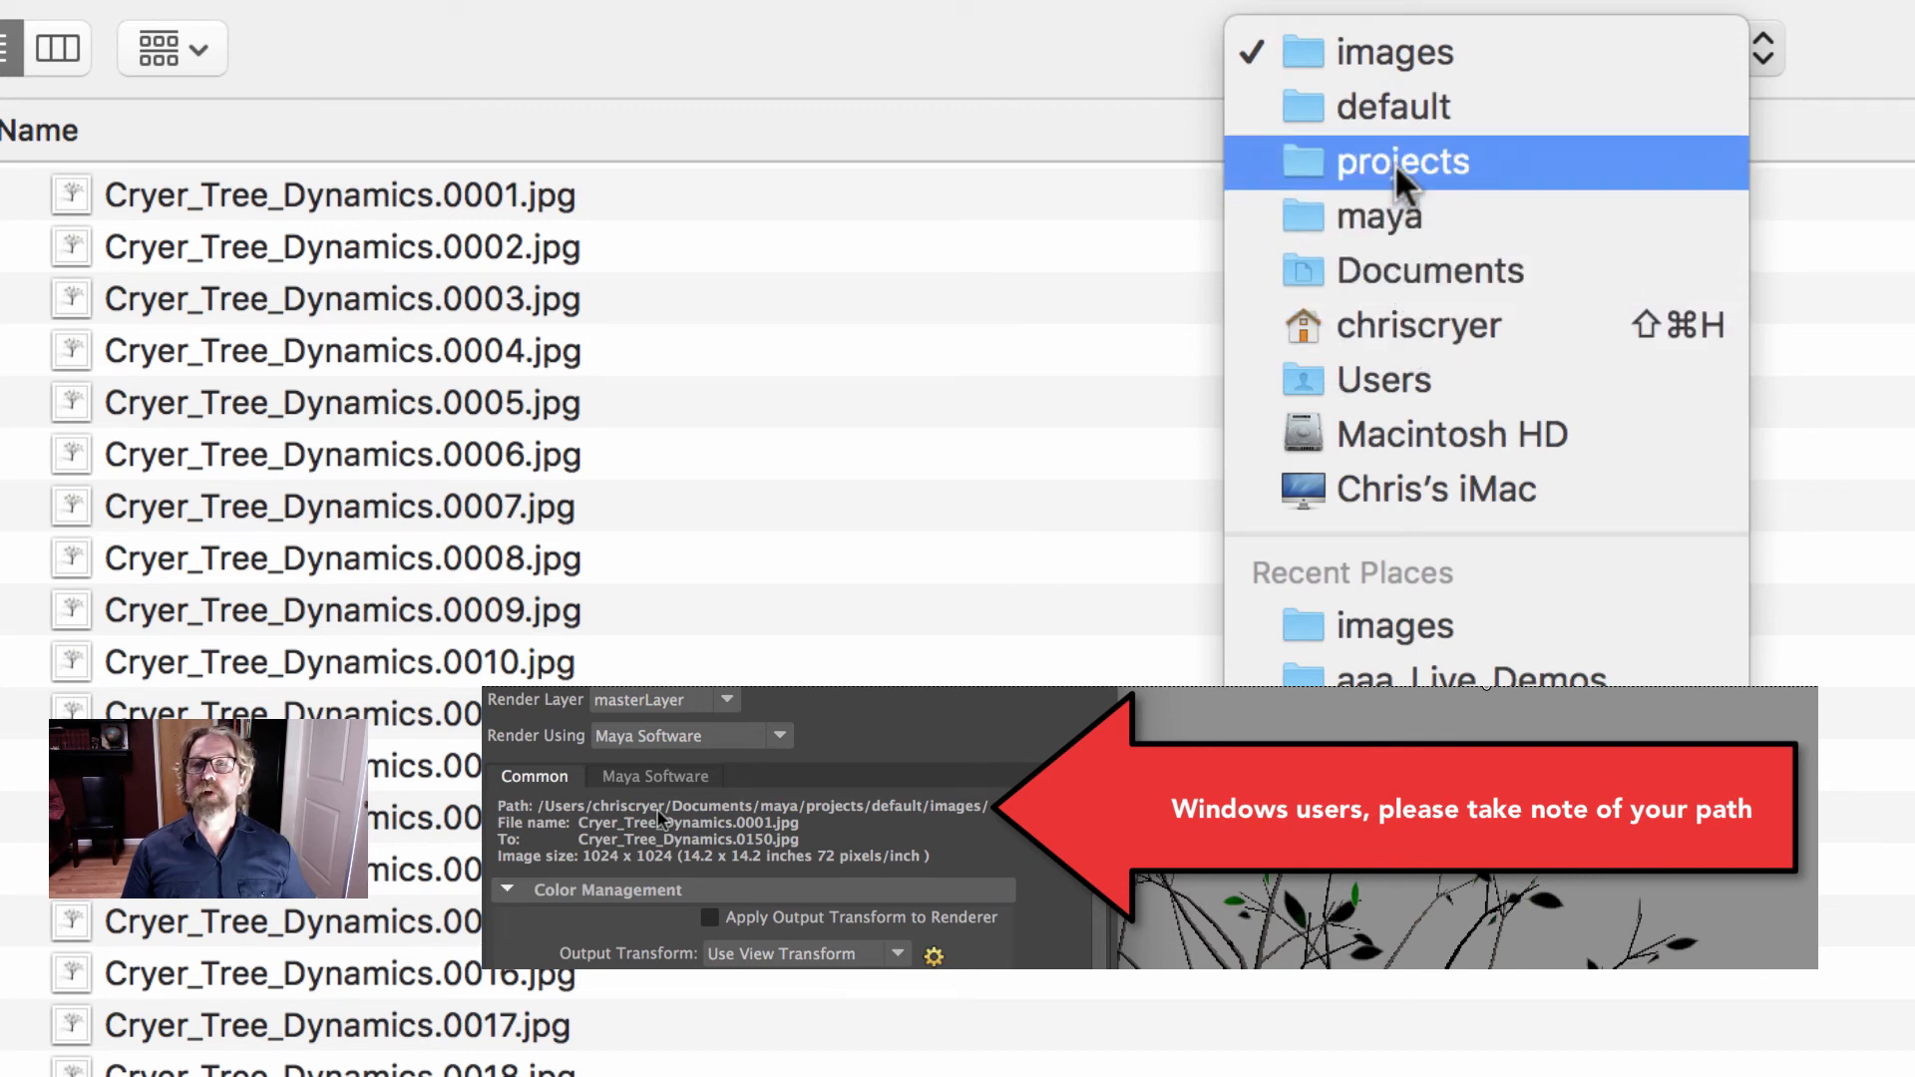
left_click(1039, 39)
- Select the rendered tree frames 0001 through 0150 and upload them to make a GIF
left_click(439, 212)
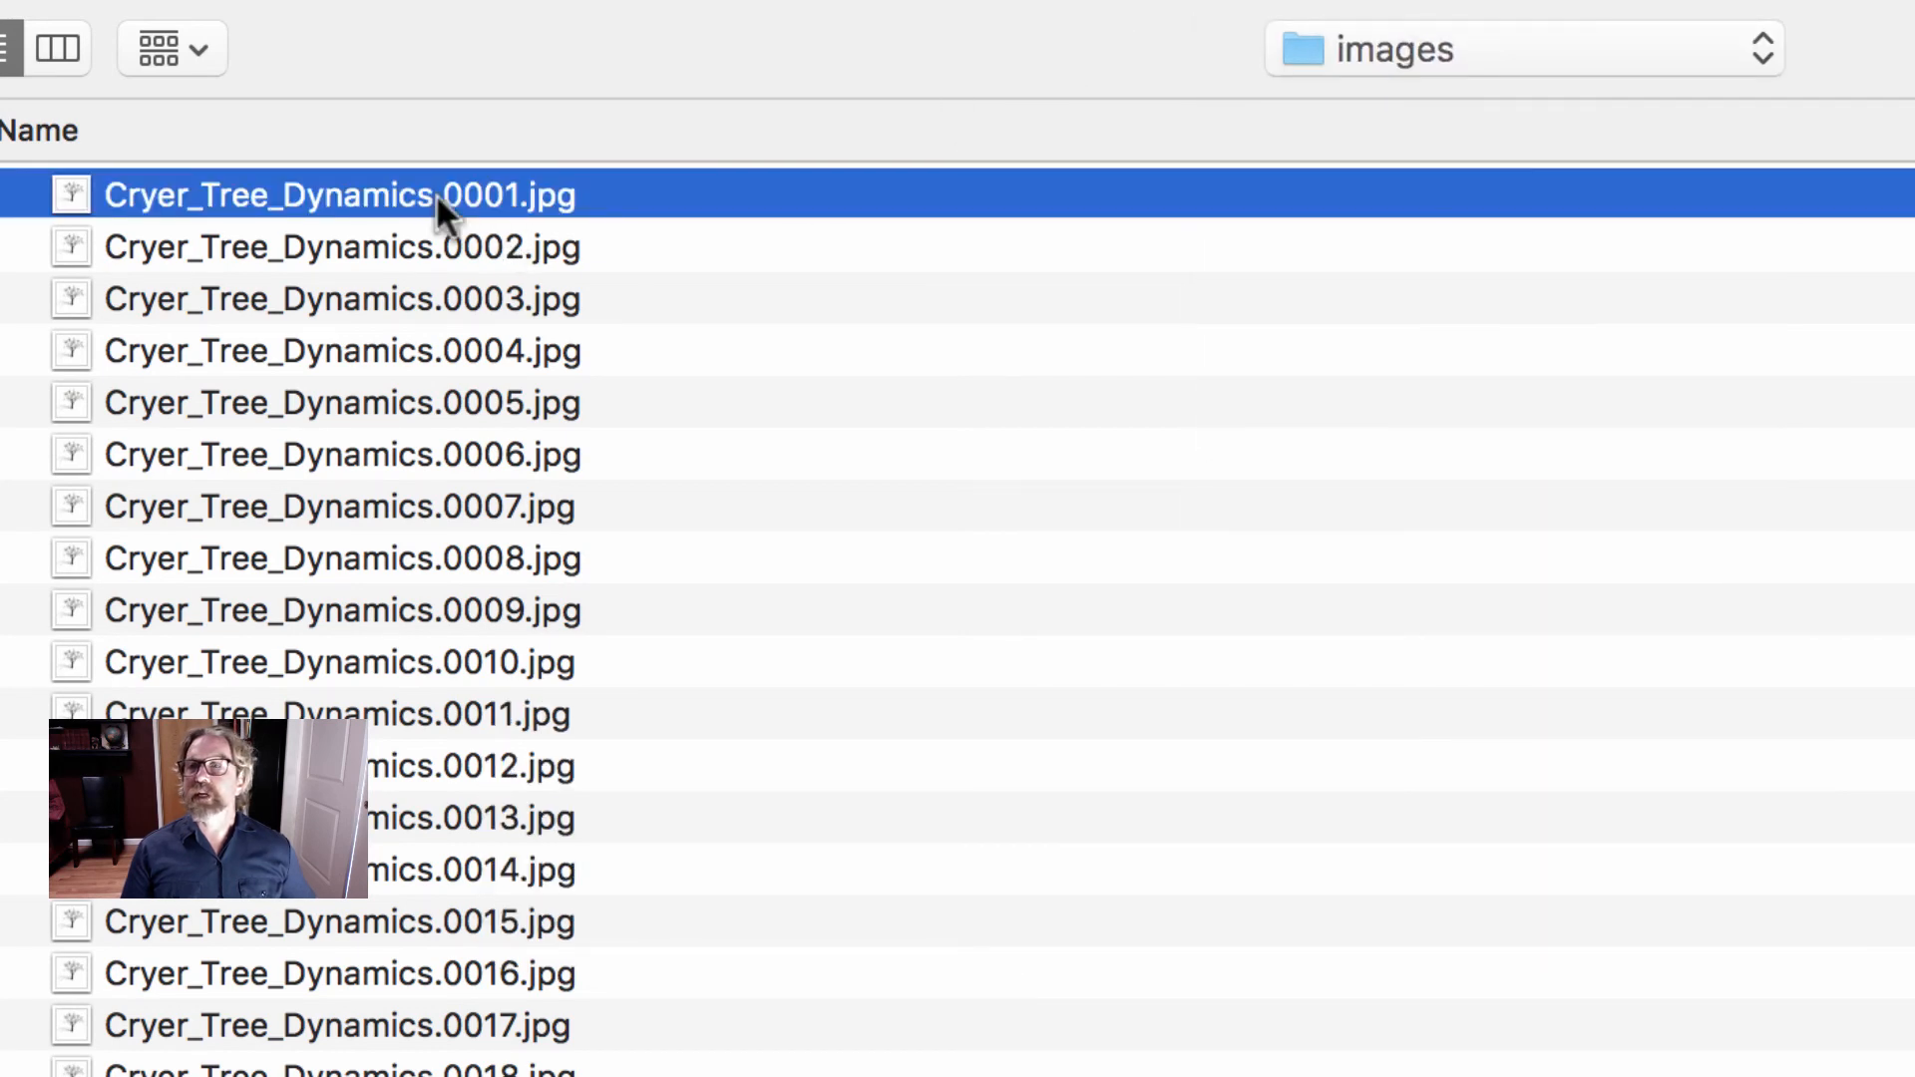
scroll(1354, 614, "down", 10)
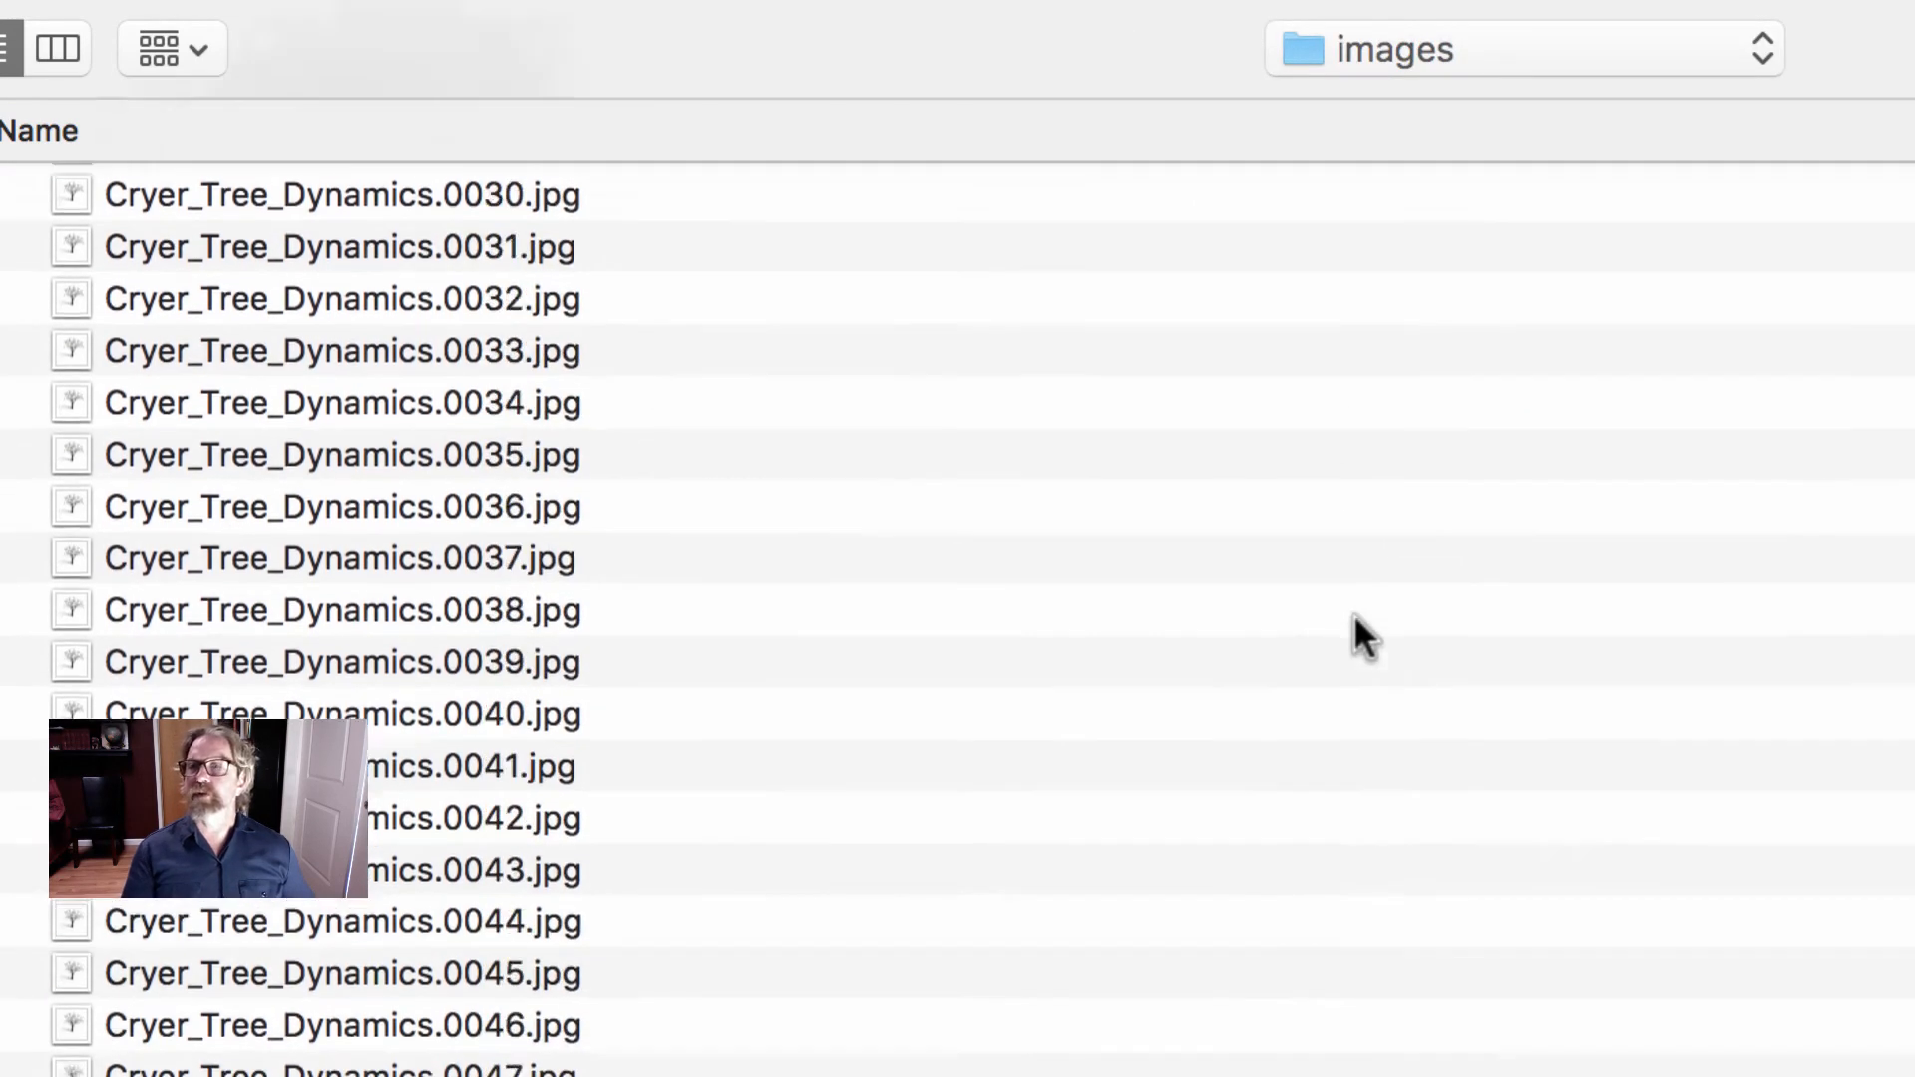
scroll(1354, 614, "down", 20)
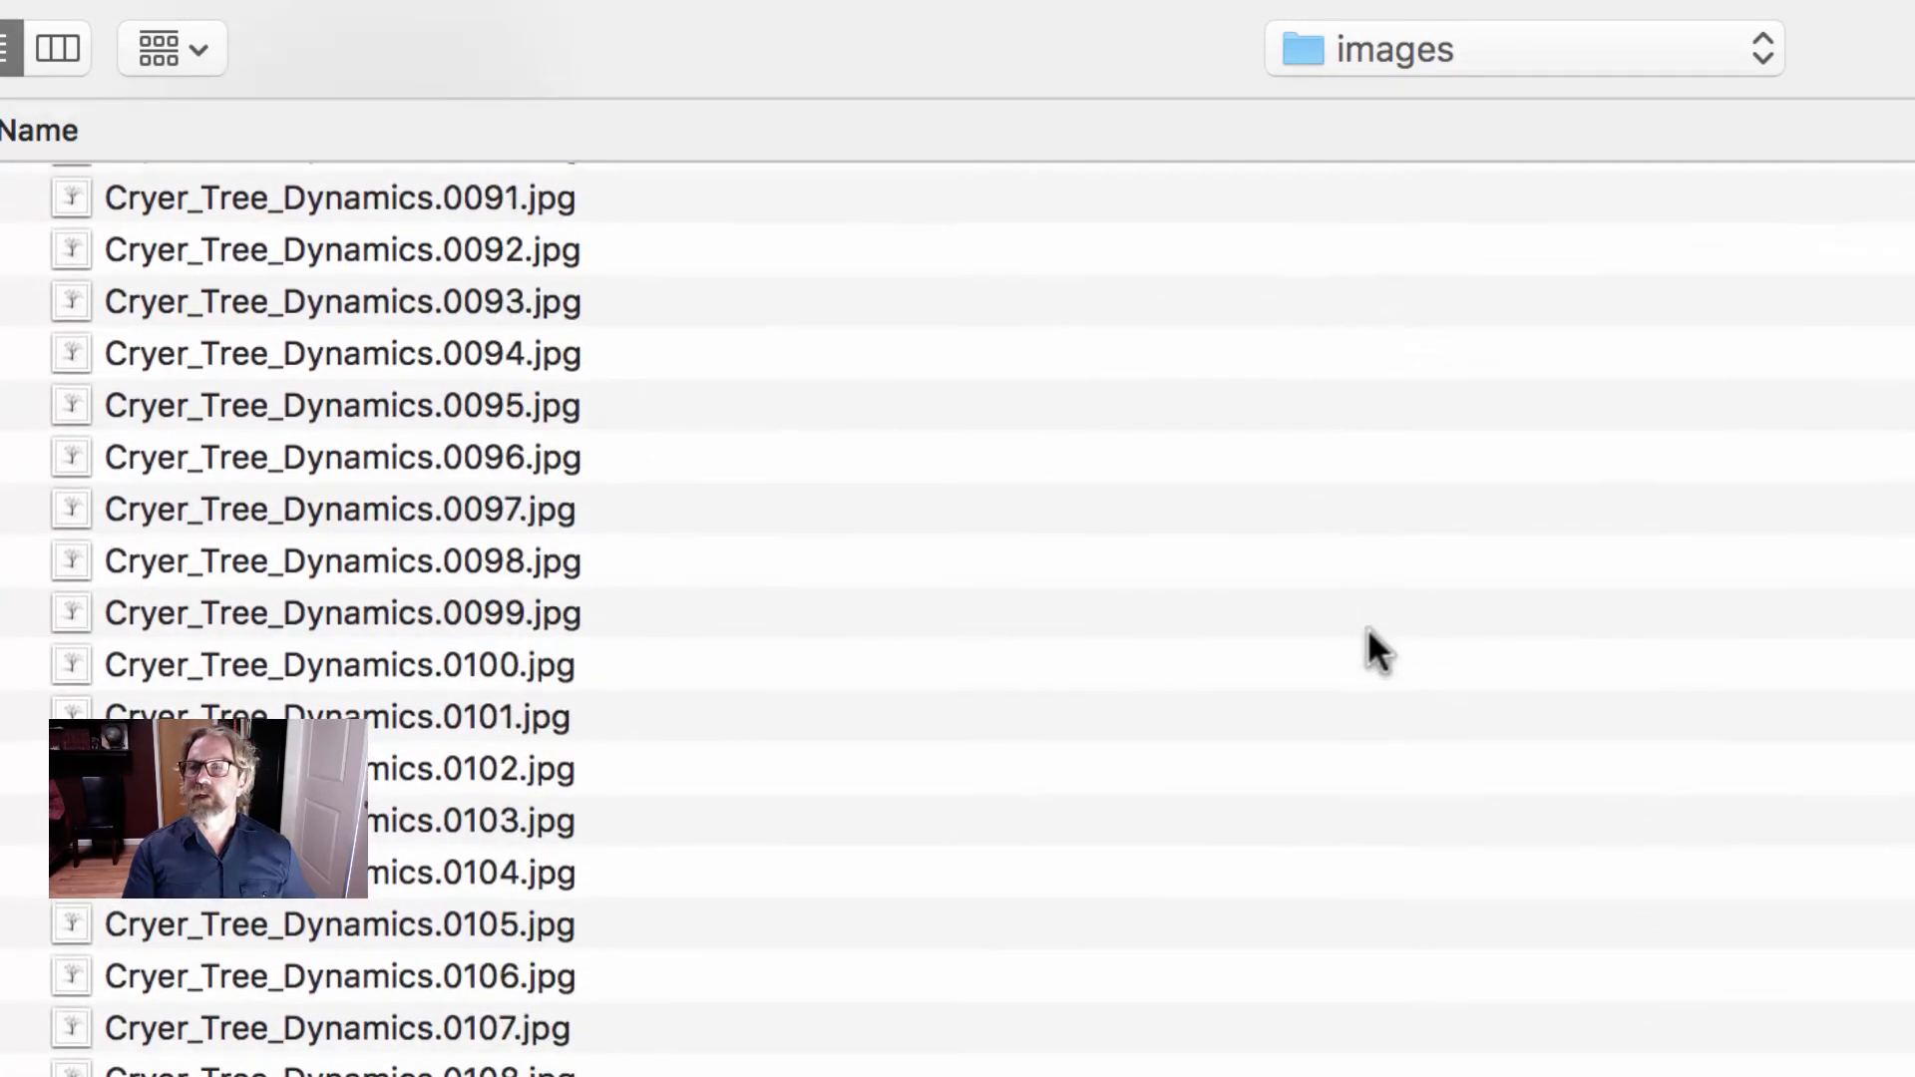
scroll(1367, 626, "down", 15)
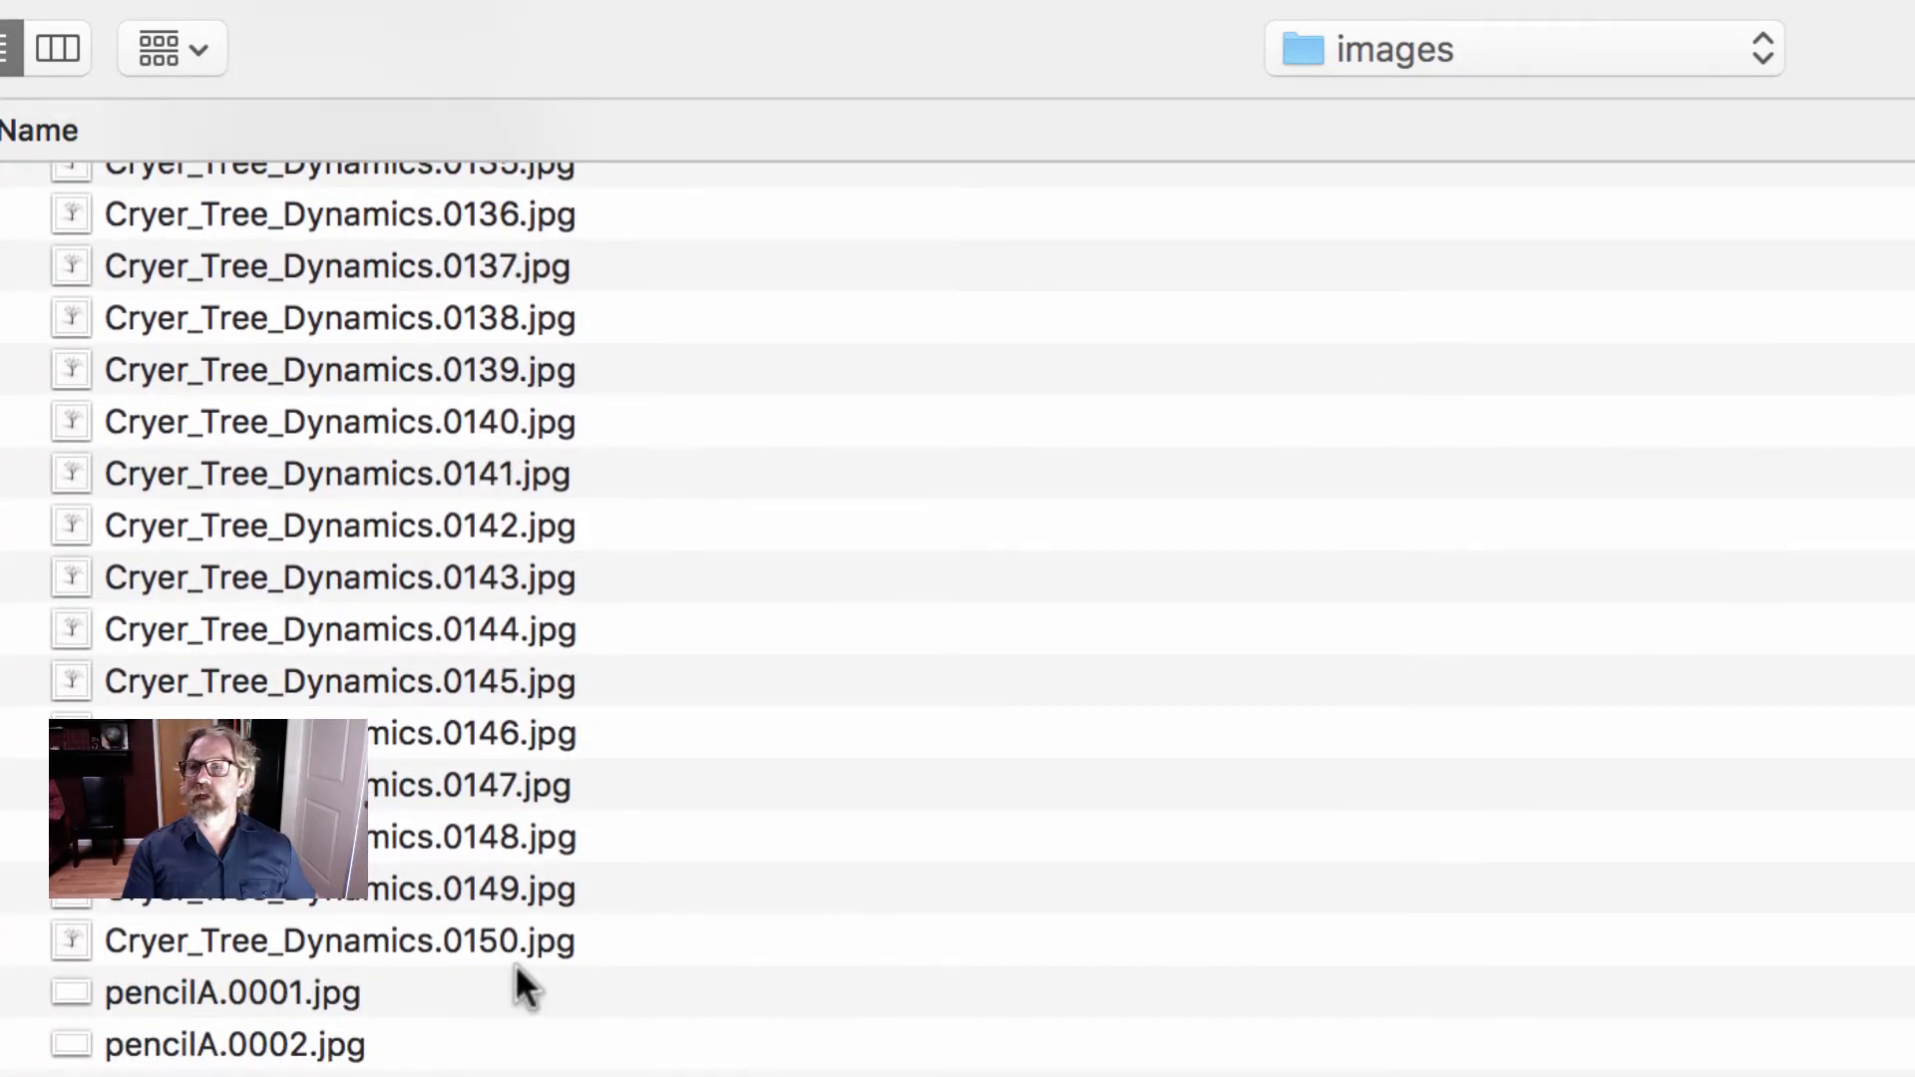
left_click(498, 942, "shift")
scroll(1369, 709, "up", 20)
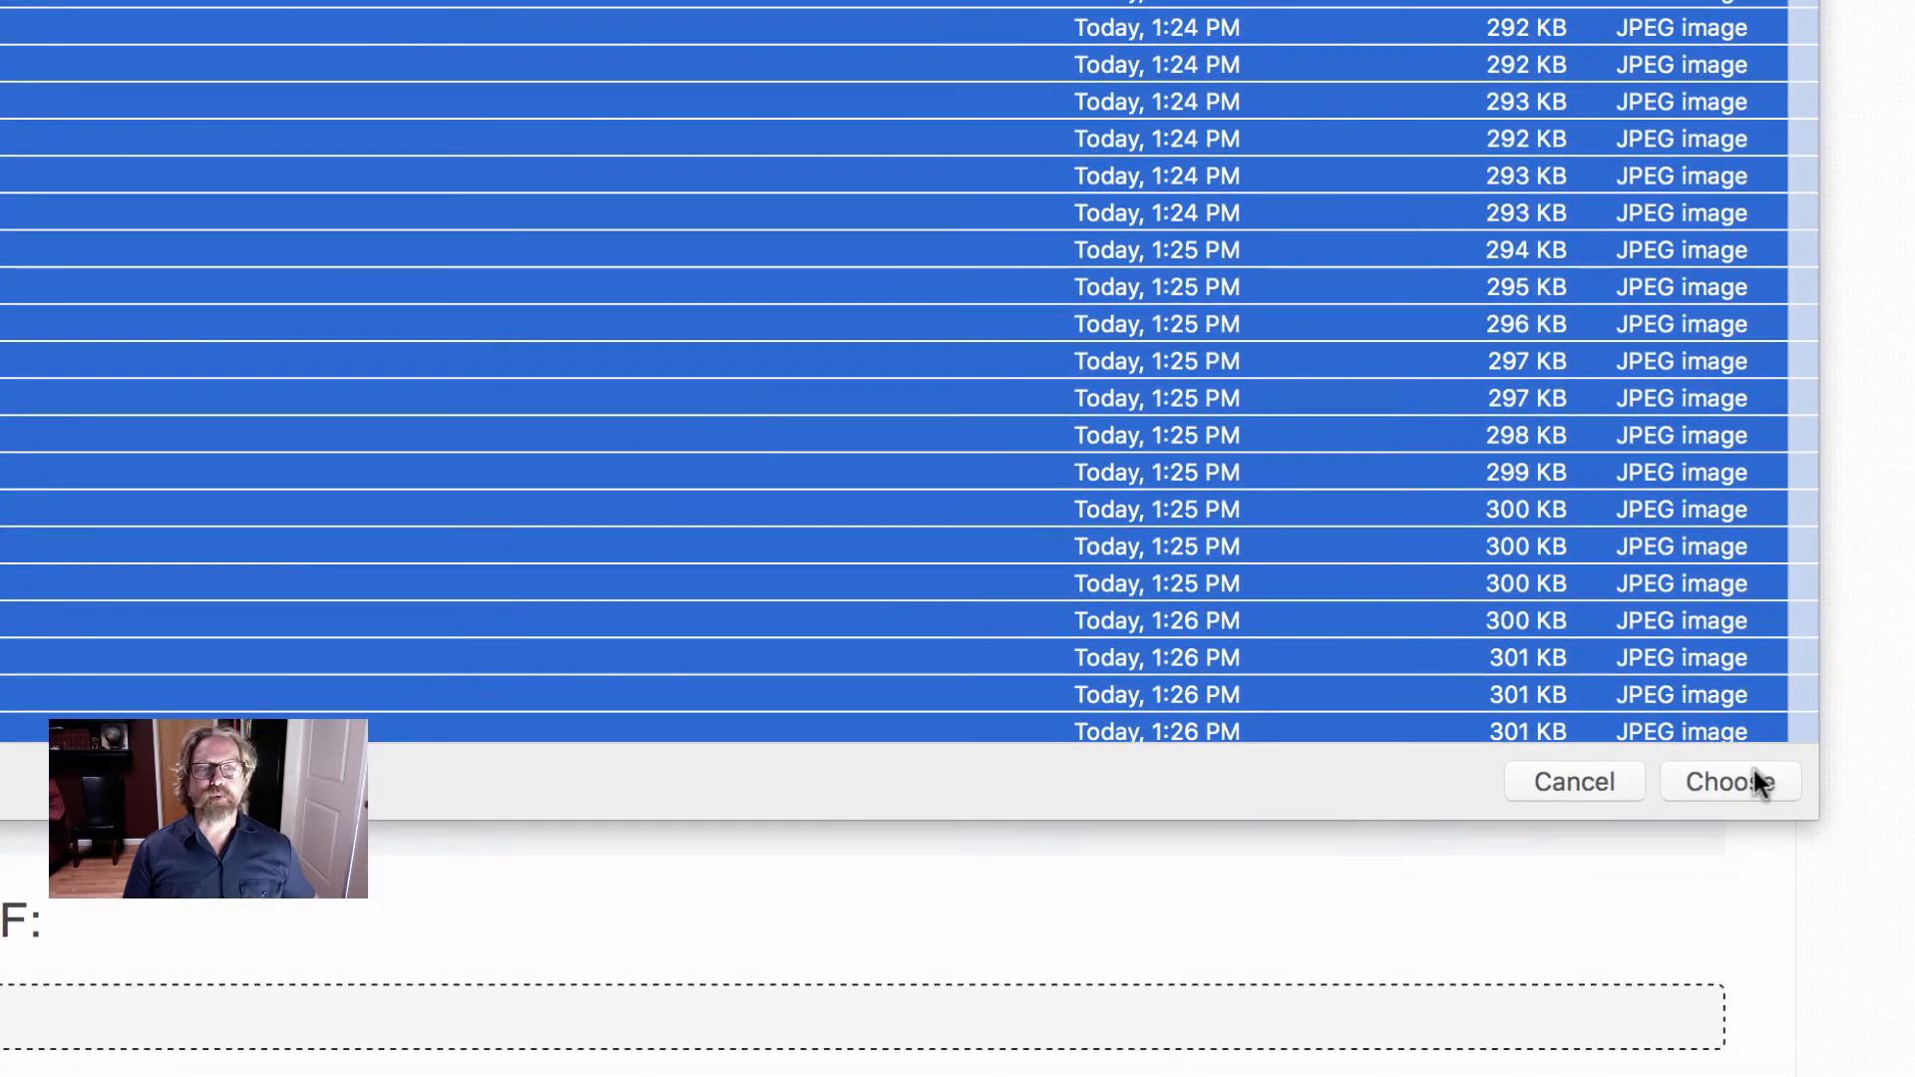
left_click(1760, 782)
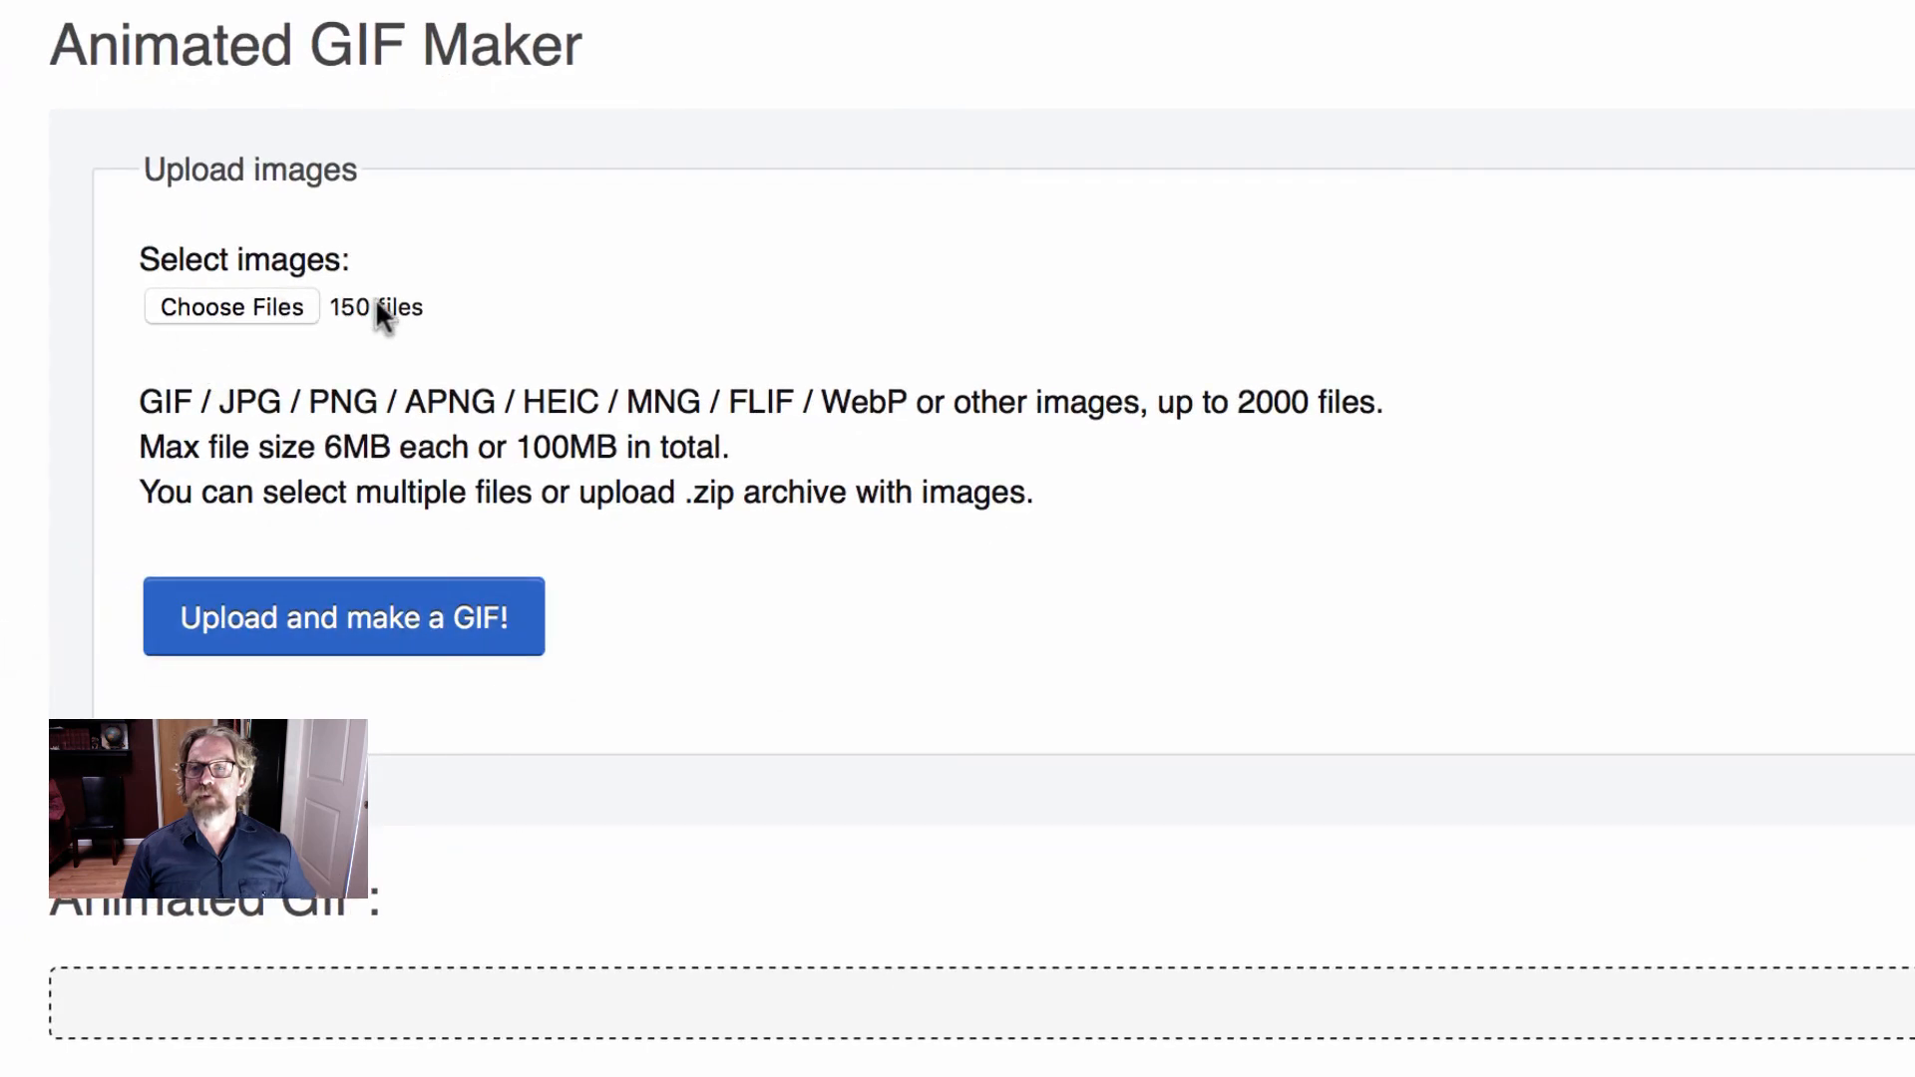
mouse_move(418, 305)
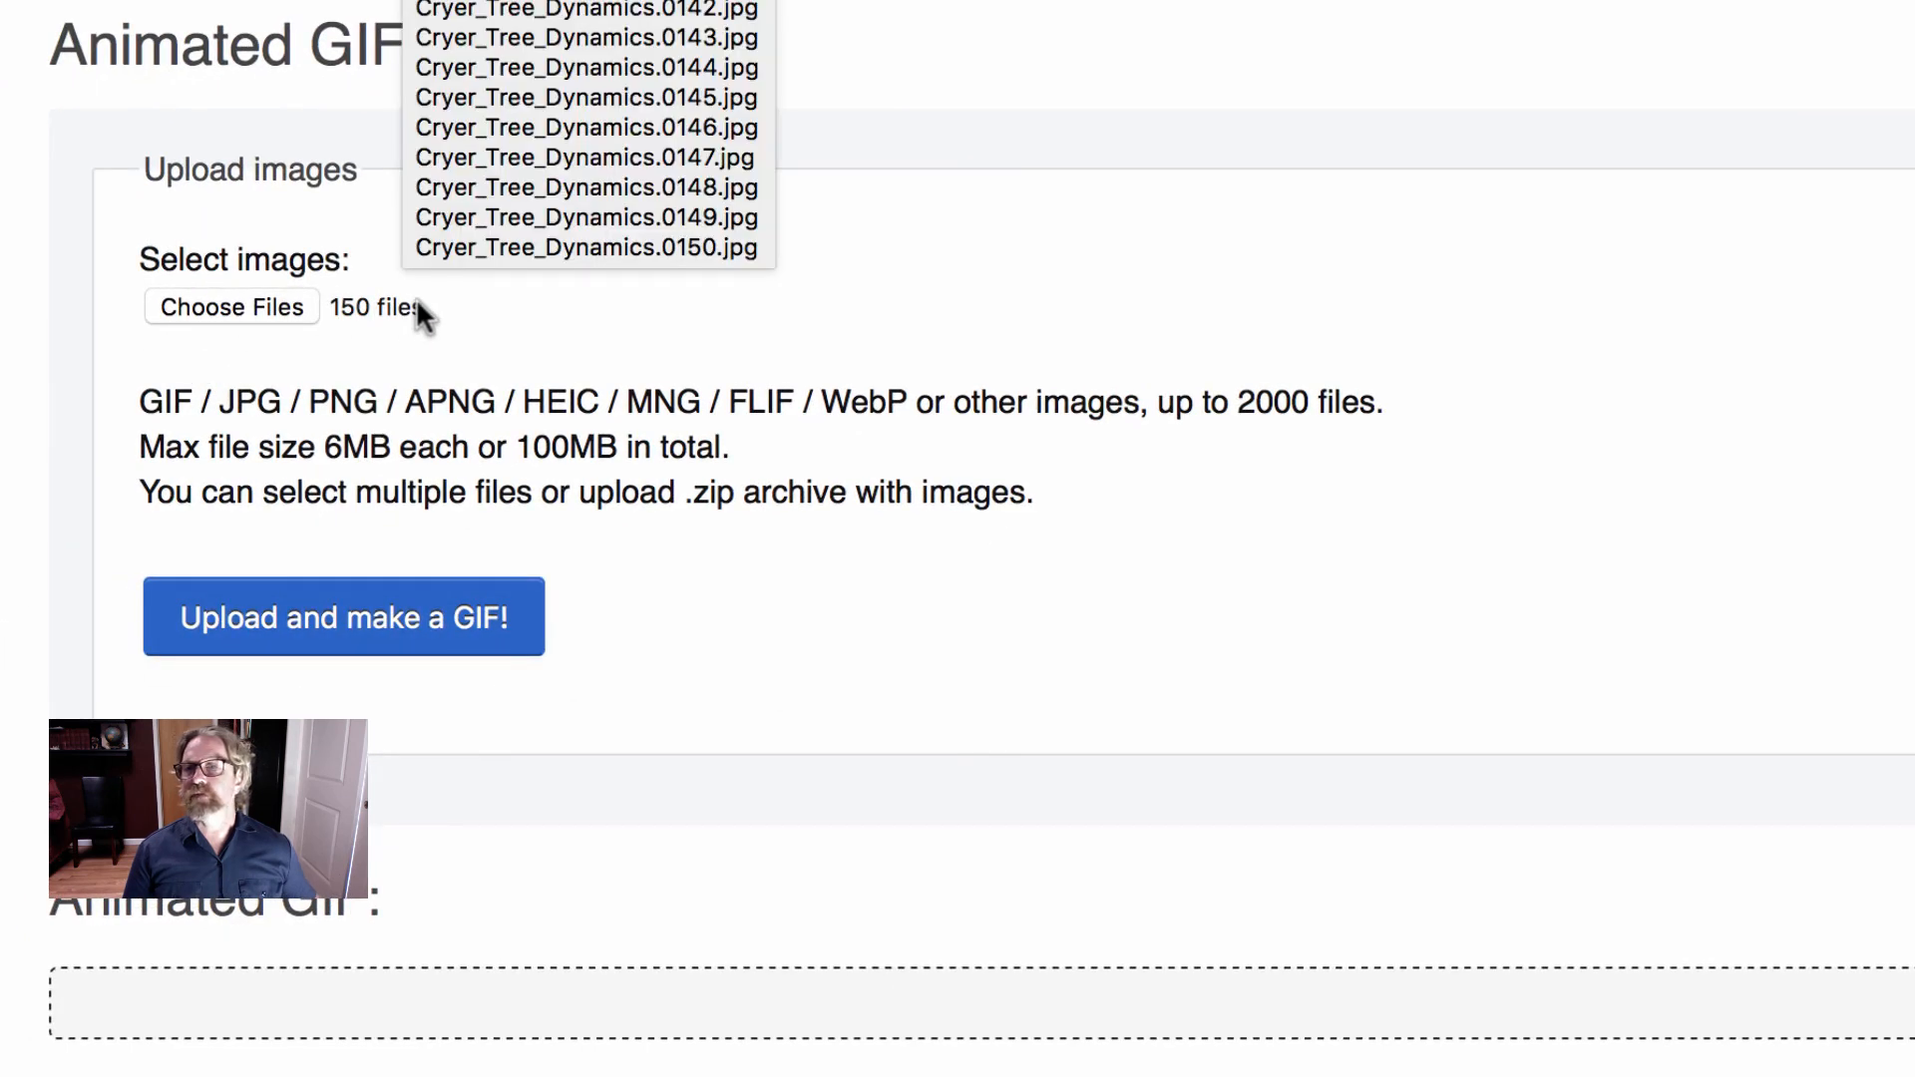
left_click(361, 624)
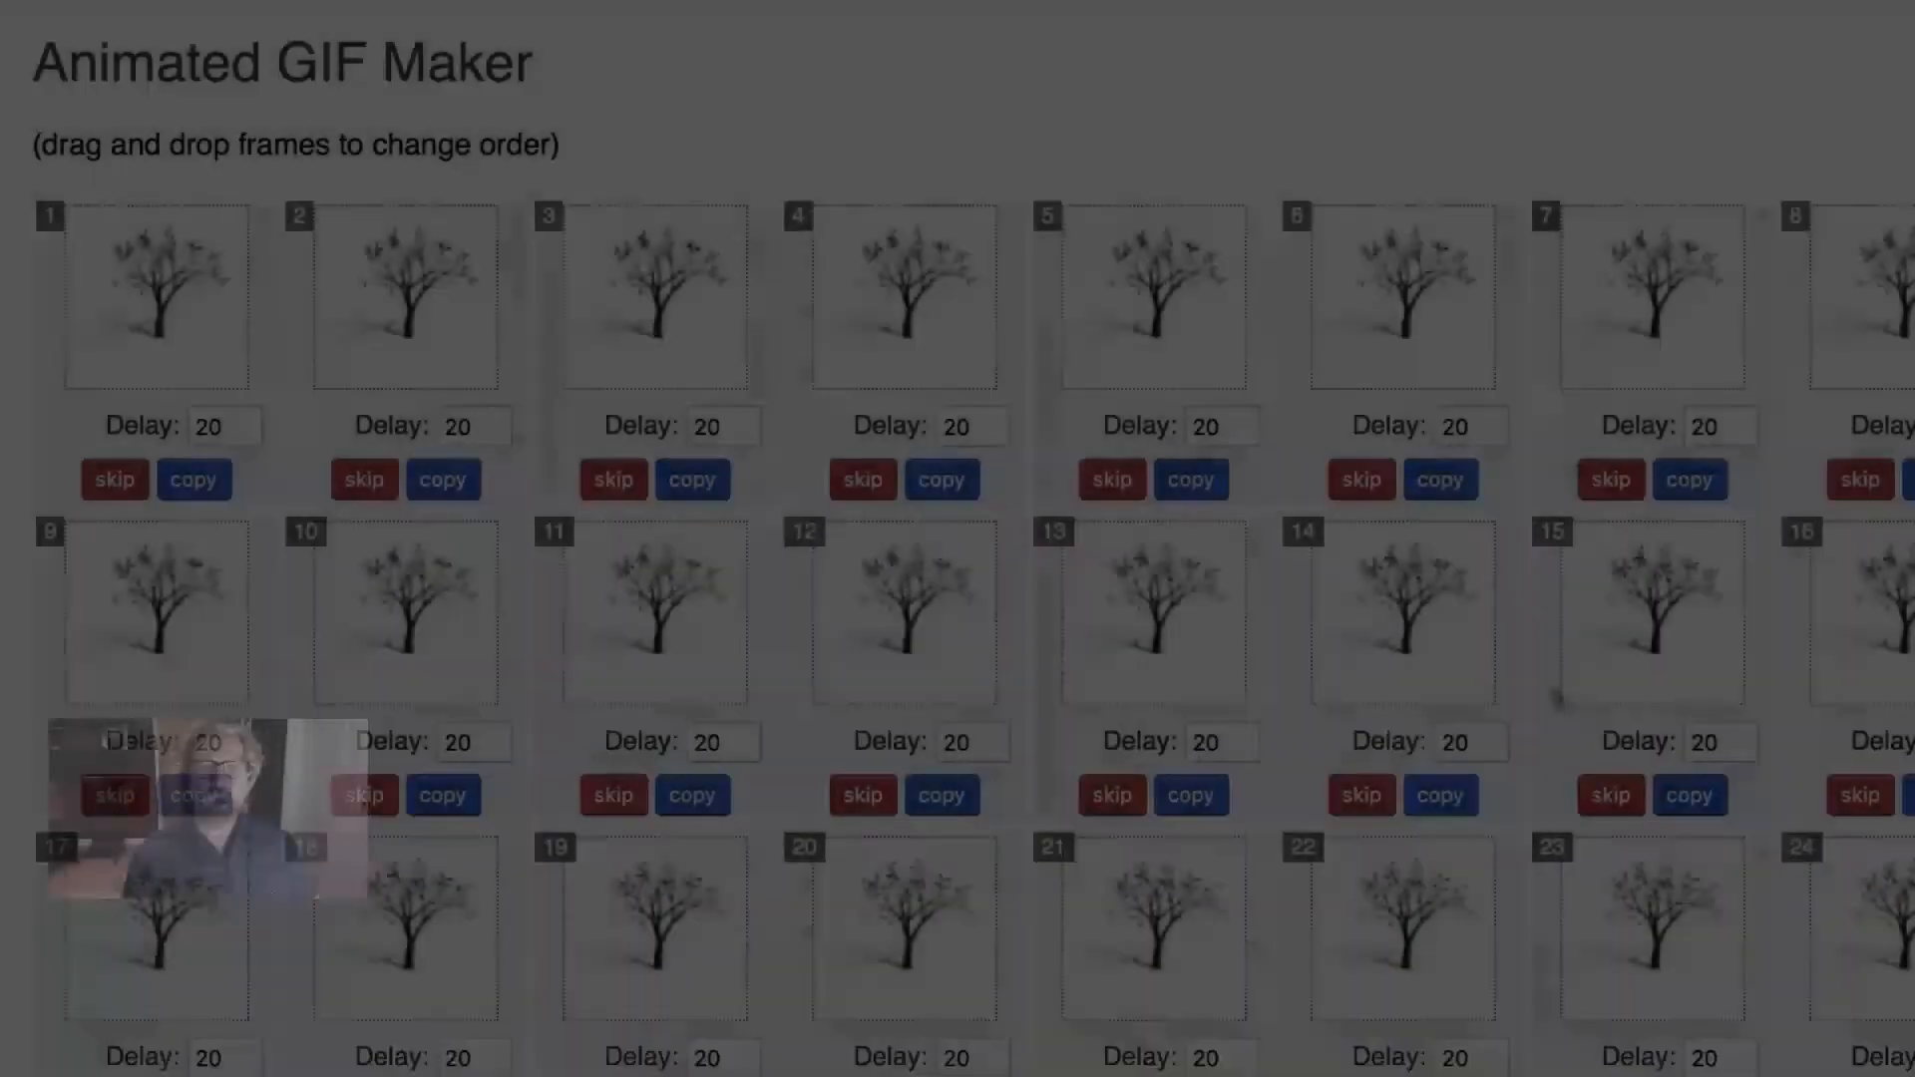
- Set the GIF delay time to 2 (in 1/100 of a second) for all uploaded frames
scroll(1408, 678, "down", 20)
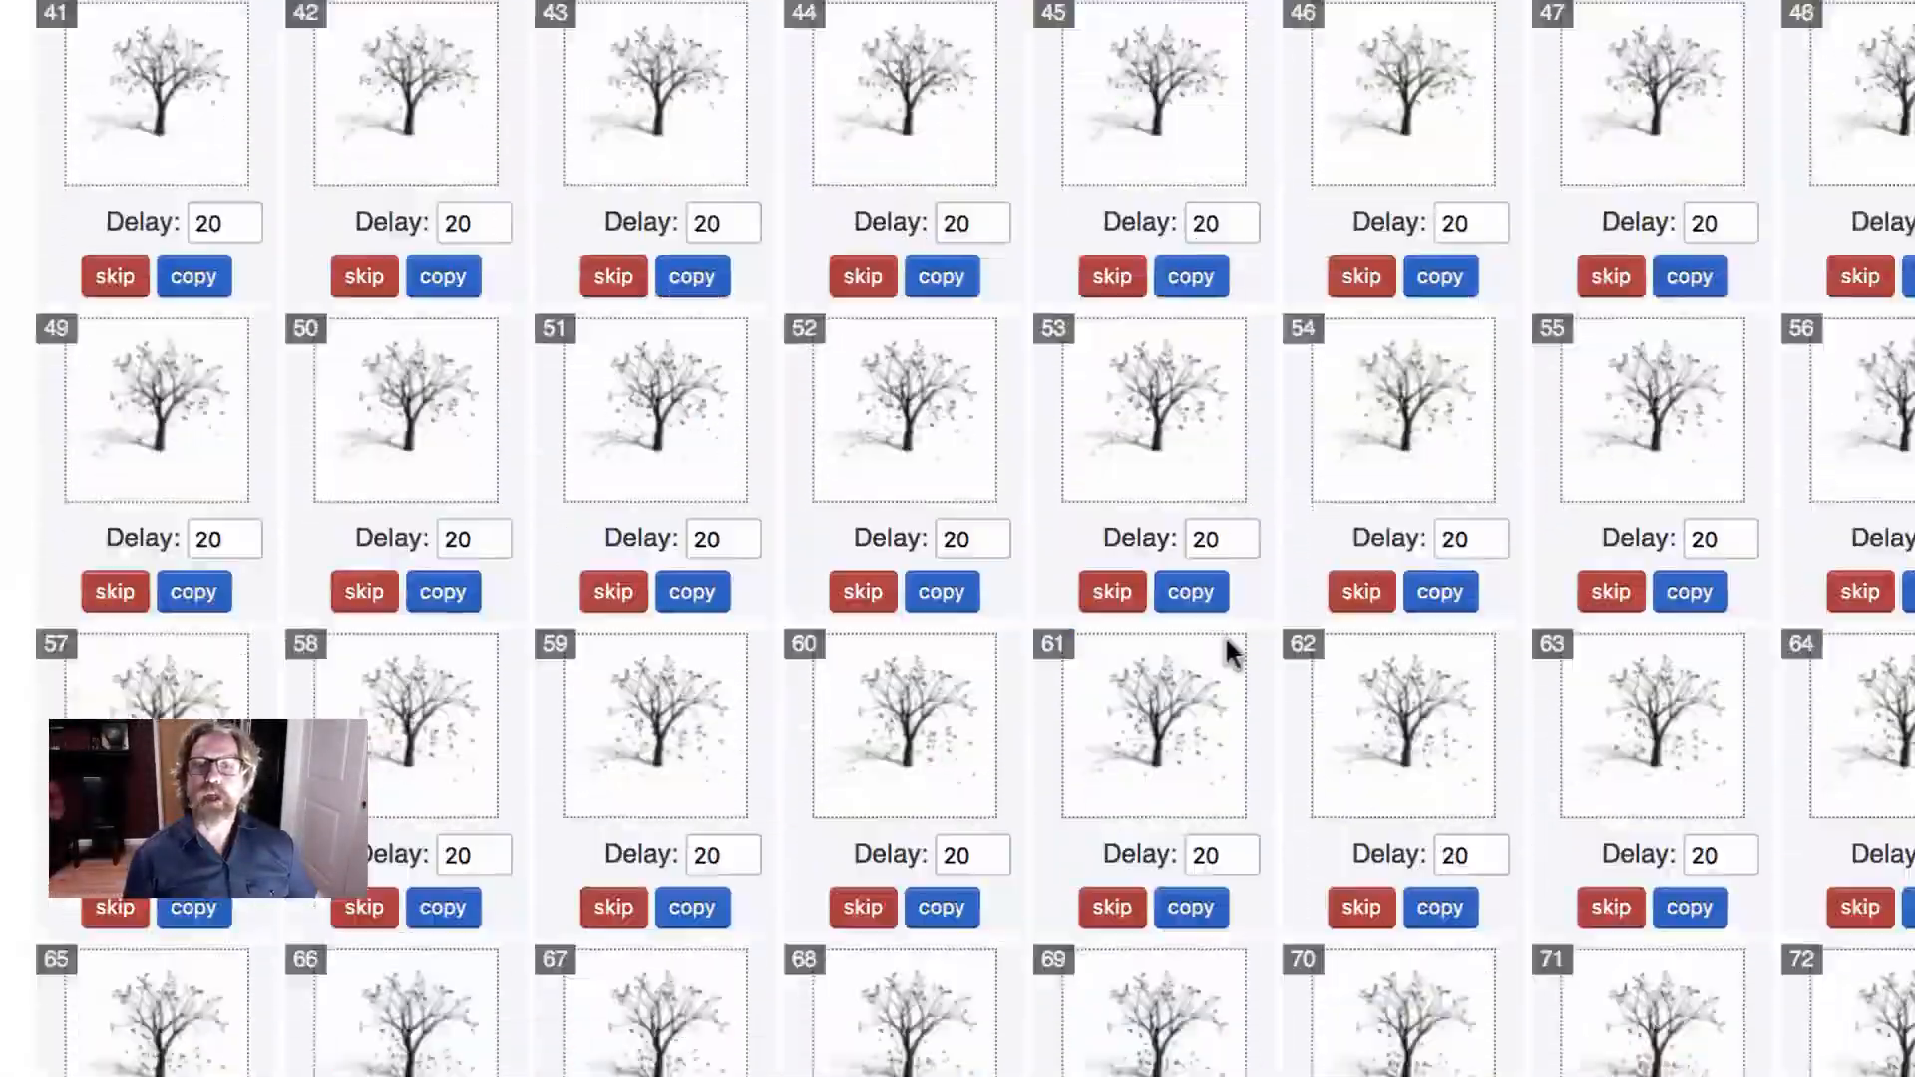
scroll(1233, 686, "down", 10)
scroll(1241, 689, "down", 12)
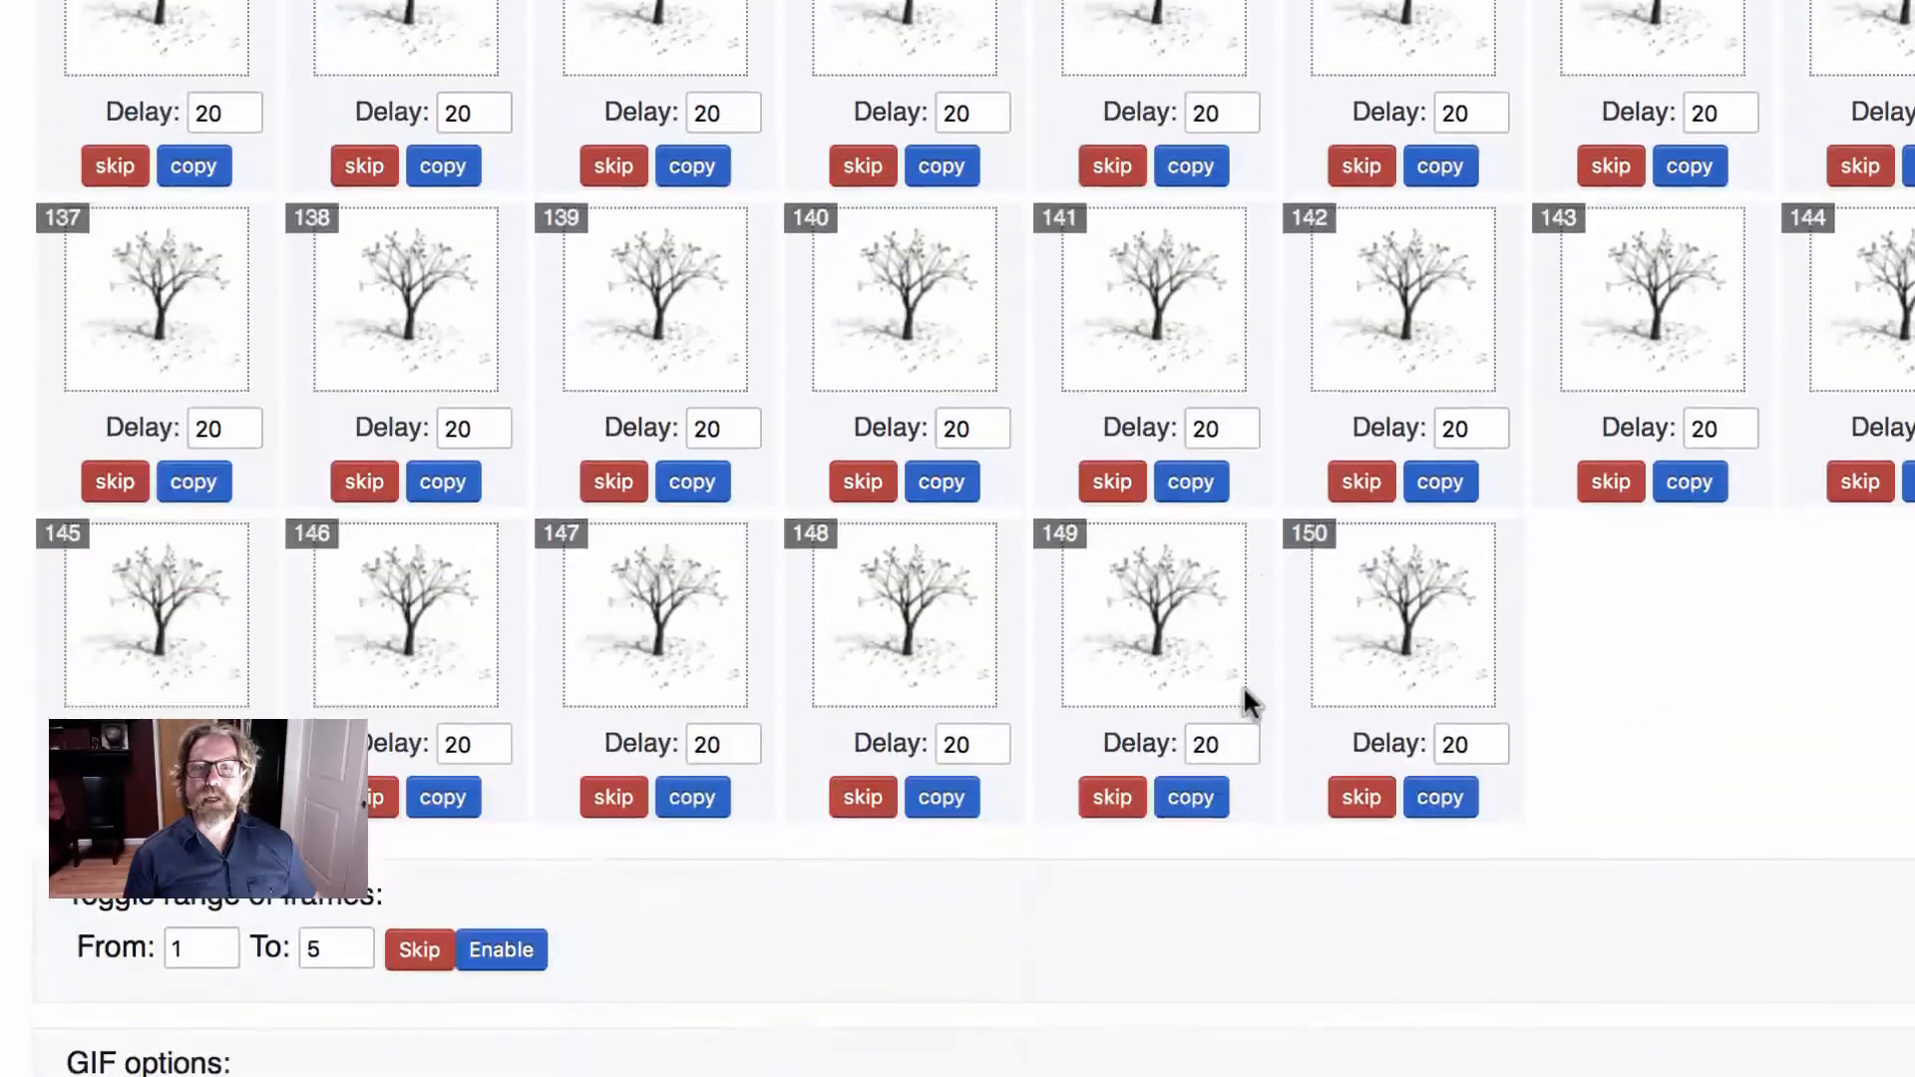
scroll(1263, 680, "up", 2)
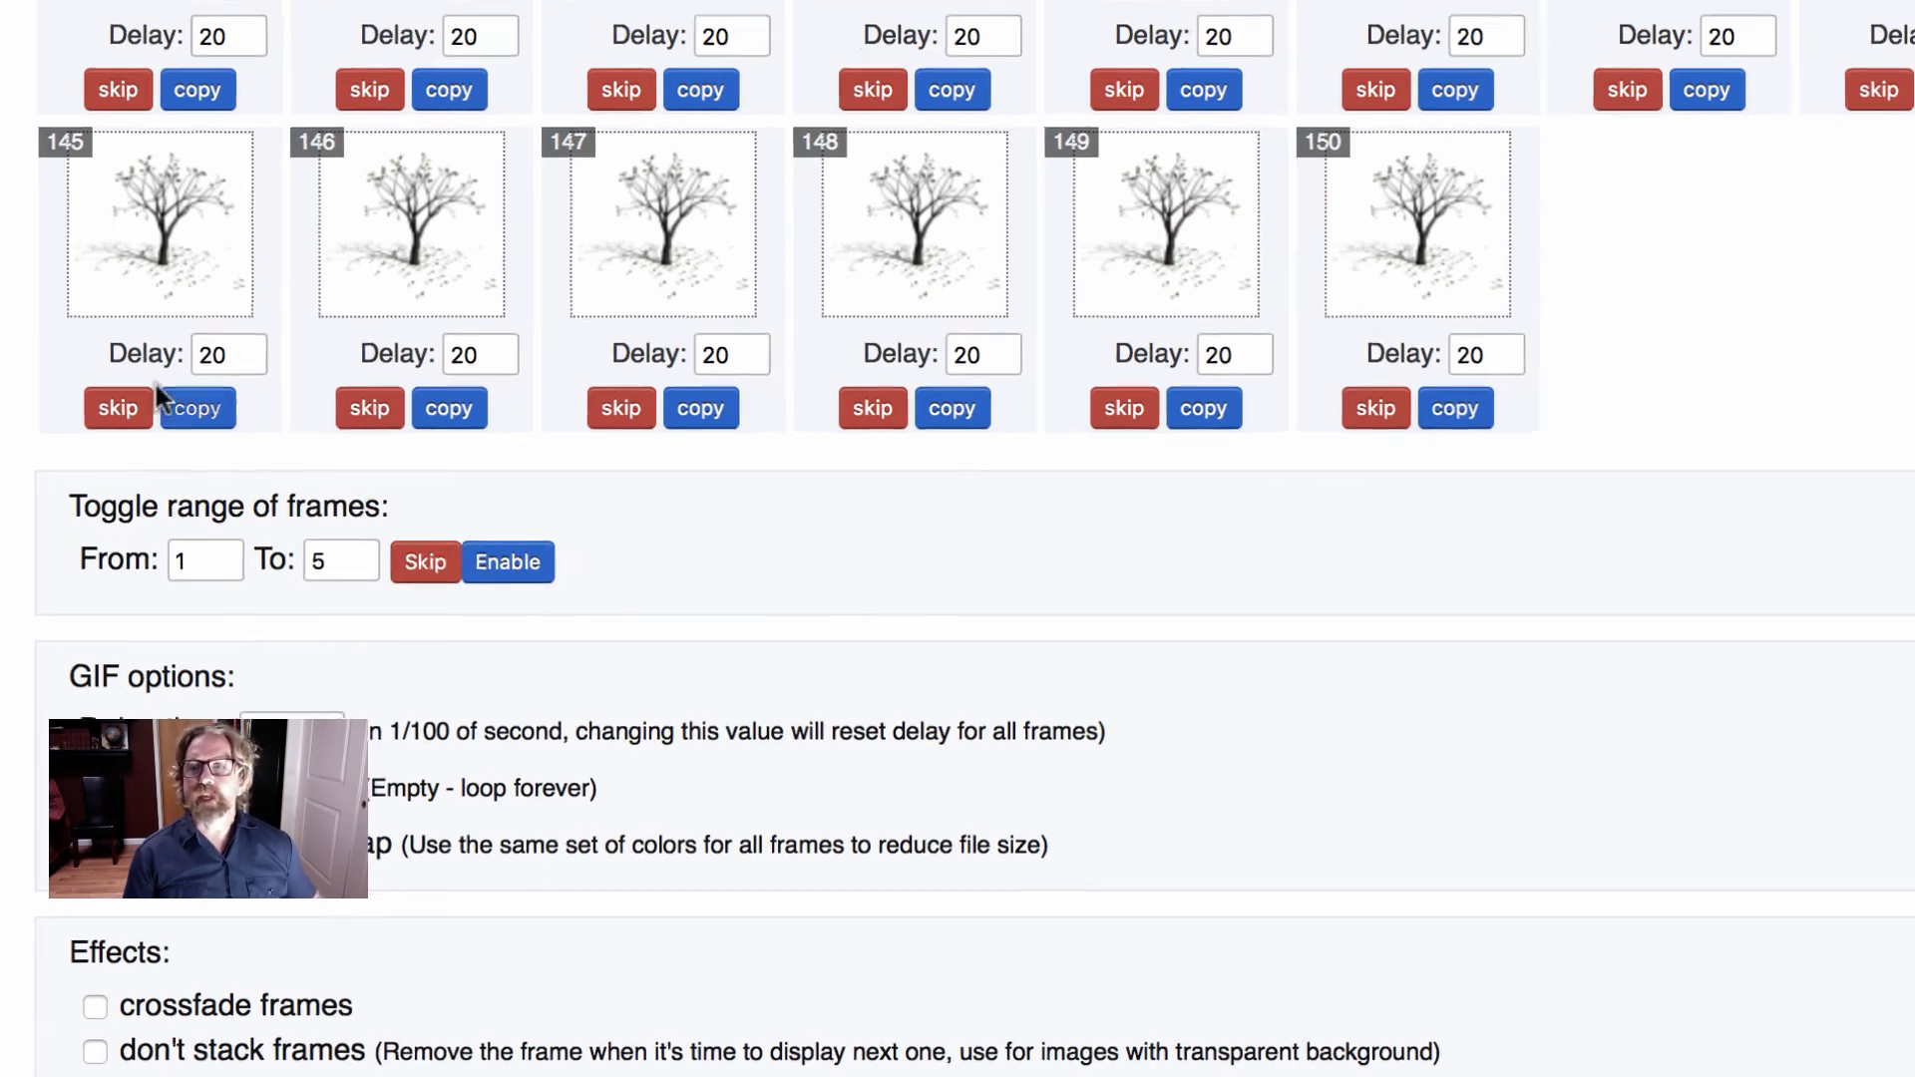
double_click(399, 604)
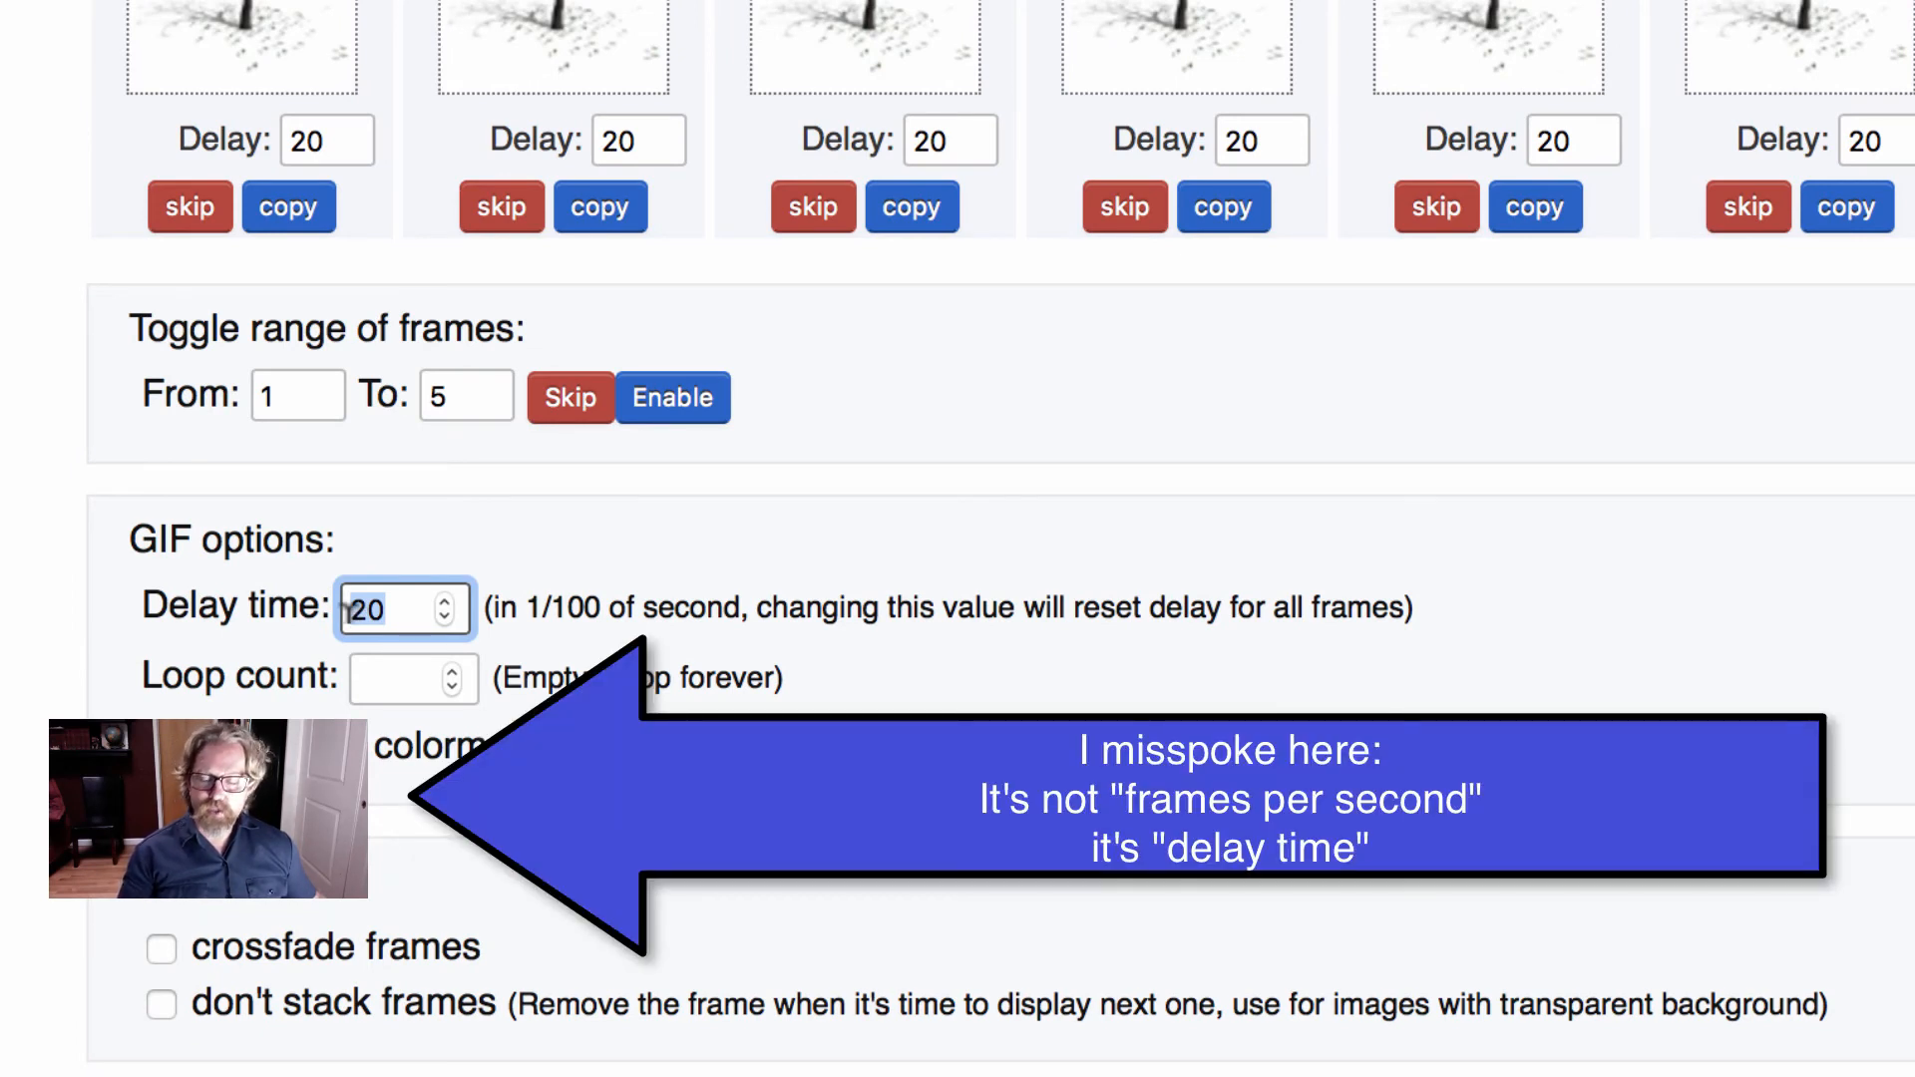
type("2")
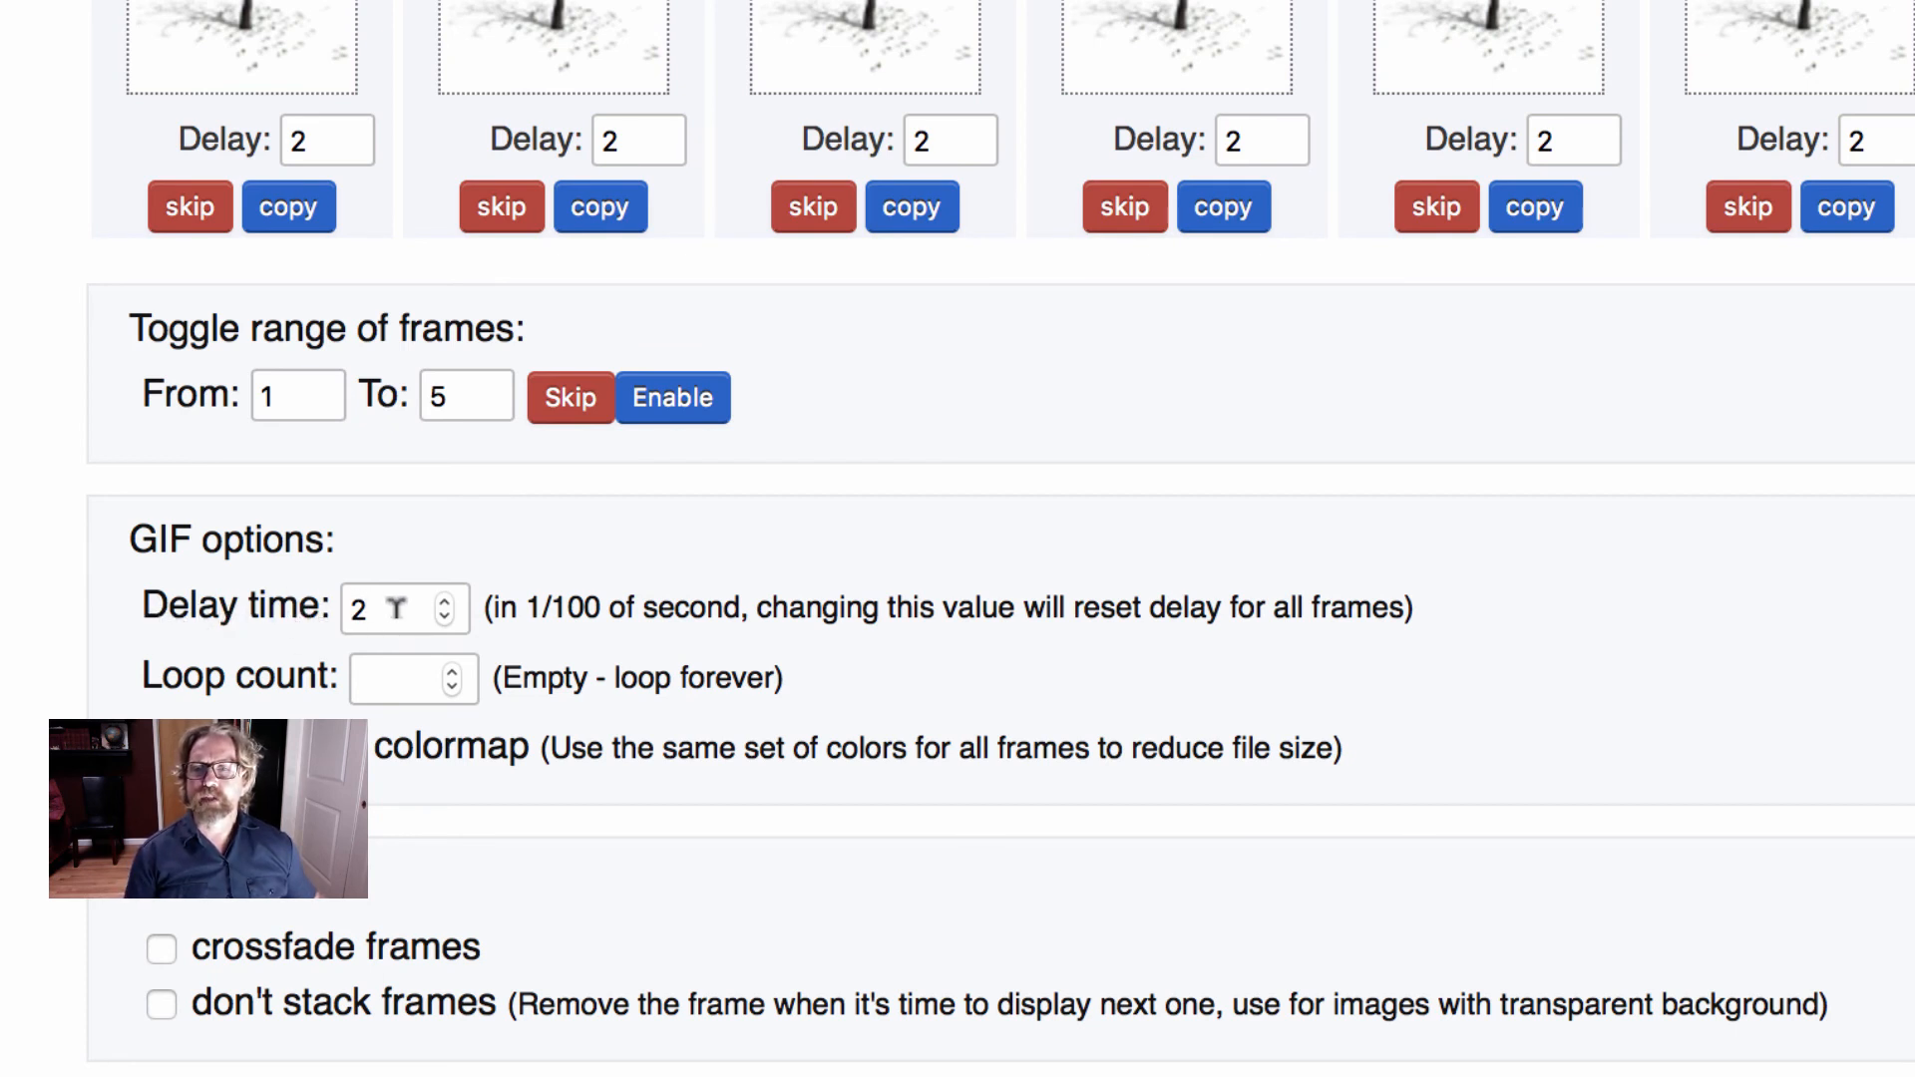
- Generate the animated GIF from the uploaded frames and view the resulting falling-leaves animation
scroll(548, 477, "down", 1)
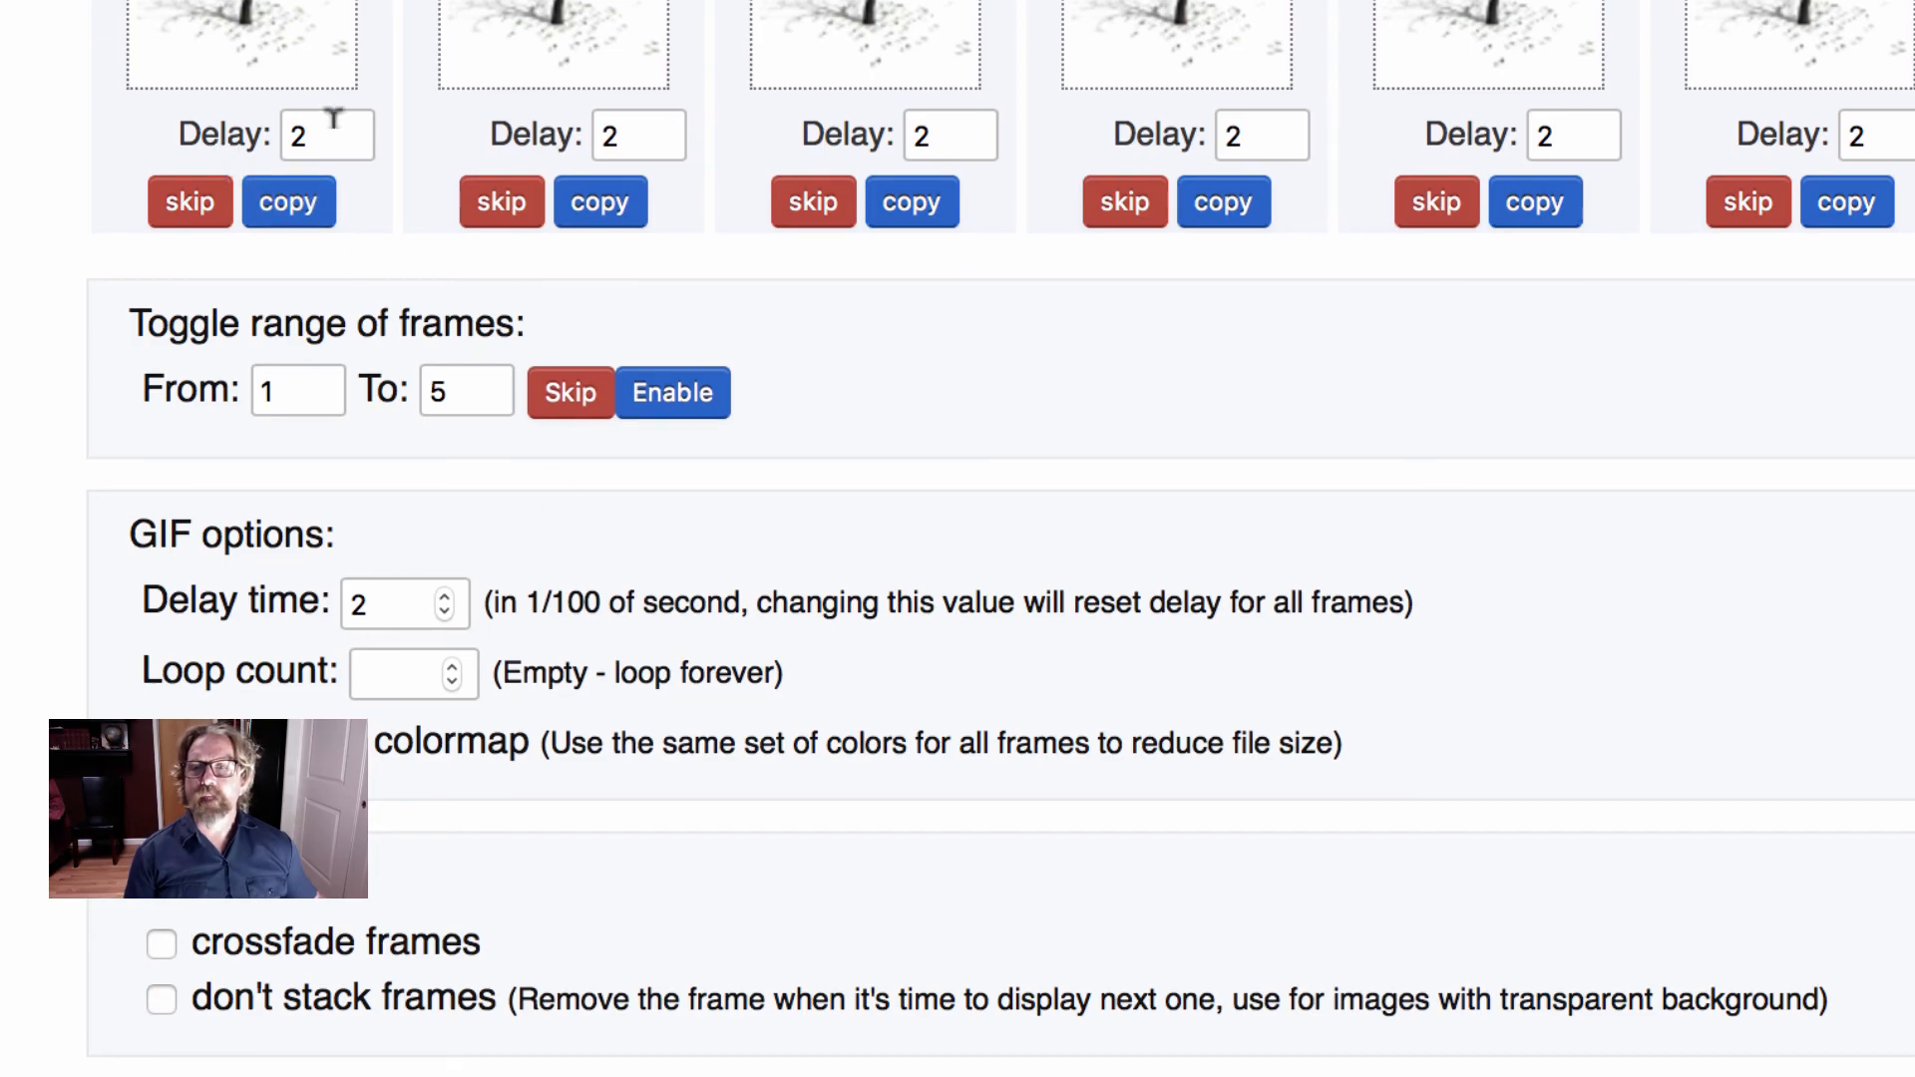
scroll(1840, 120, "up", 20)
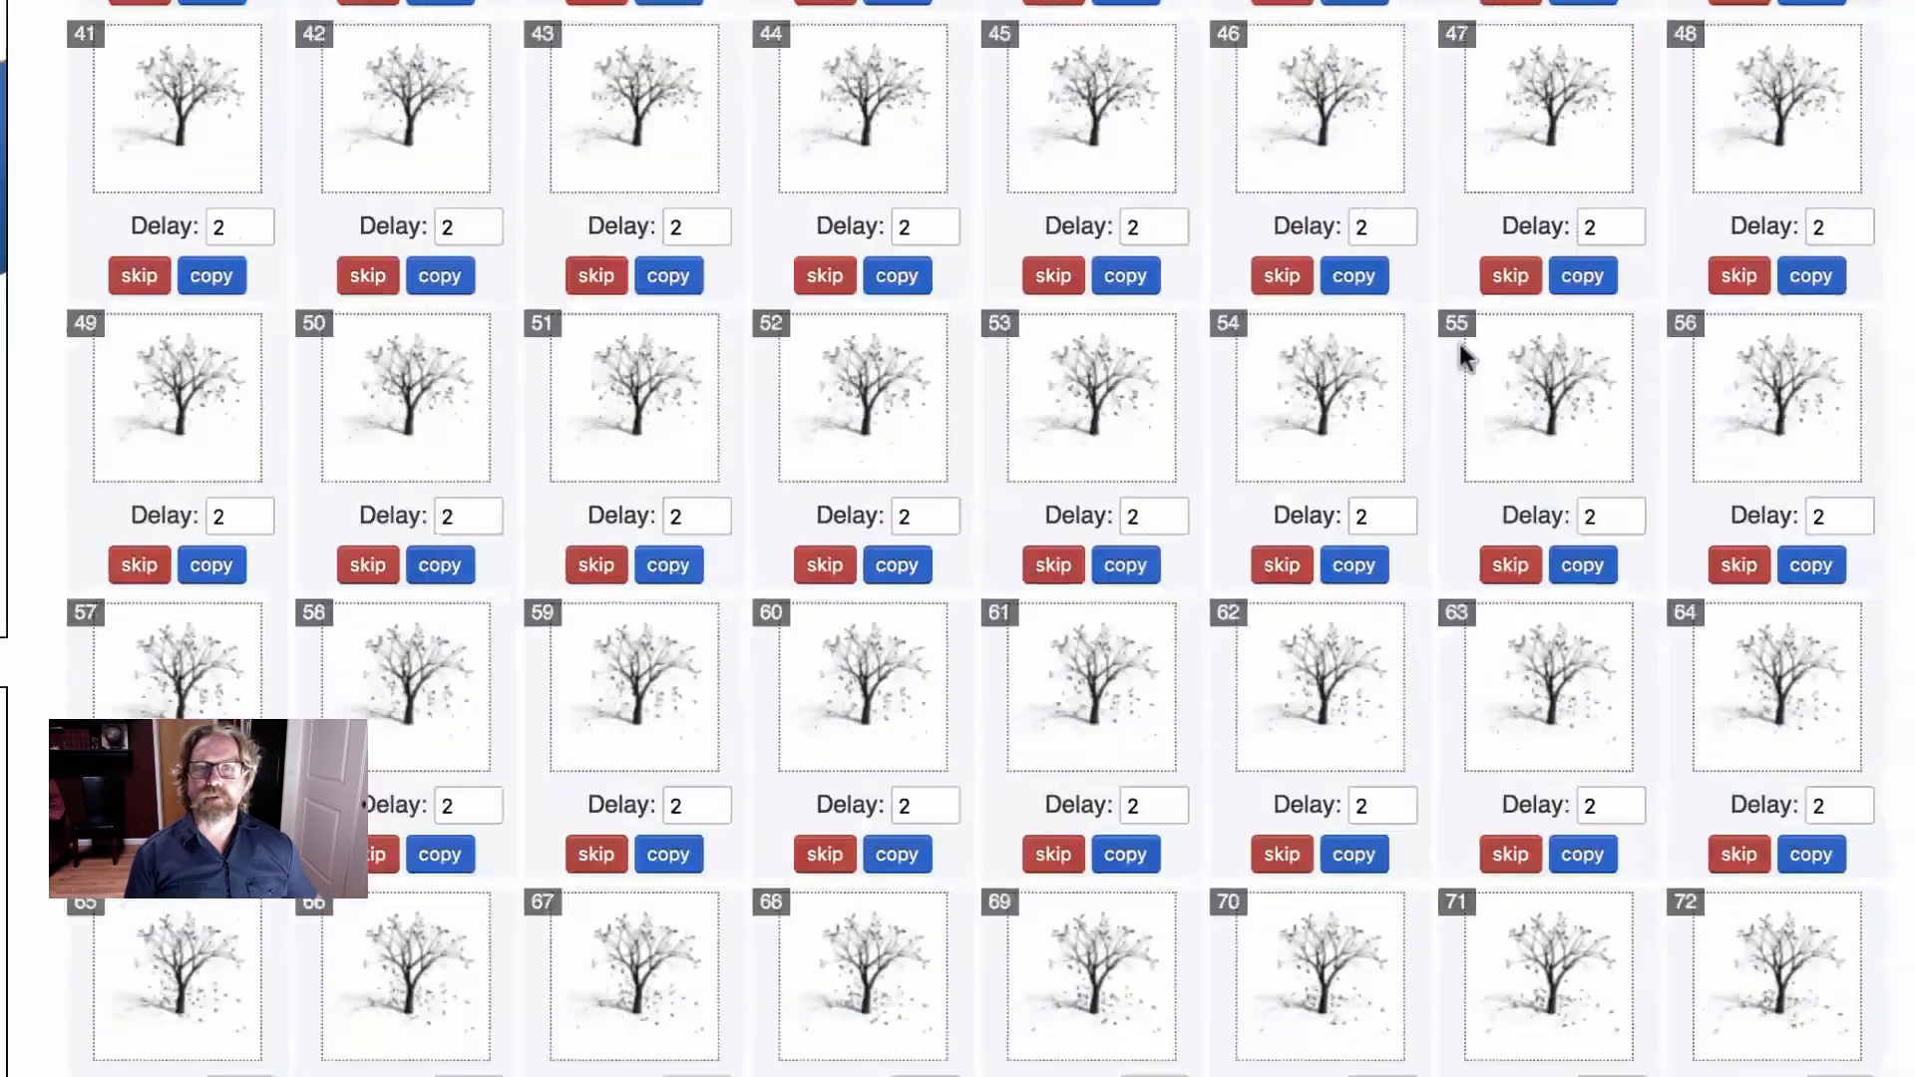
scroll(1414, 359, "up", 6)
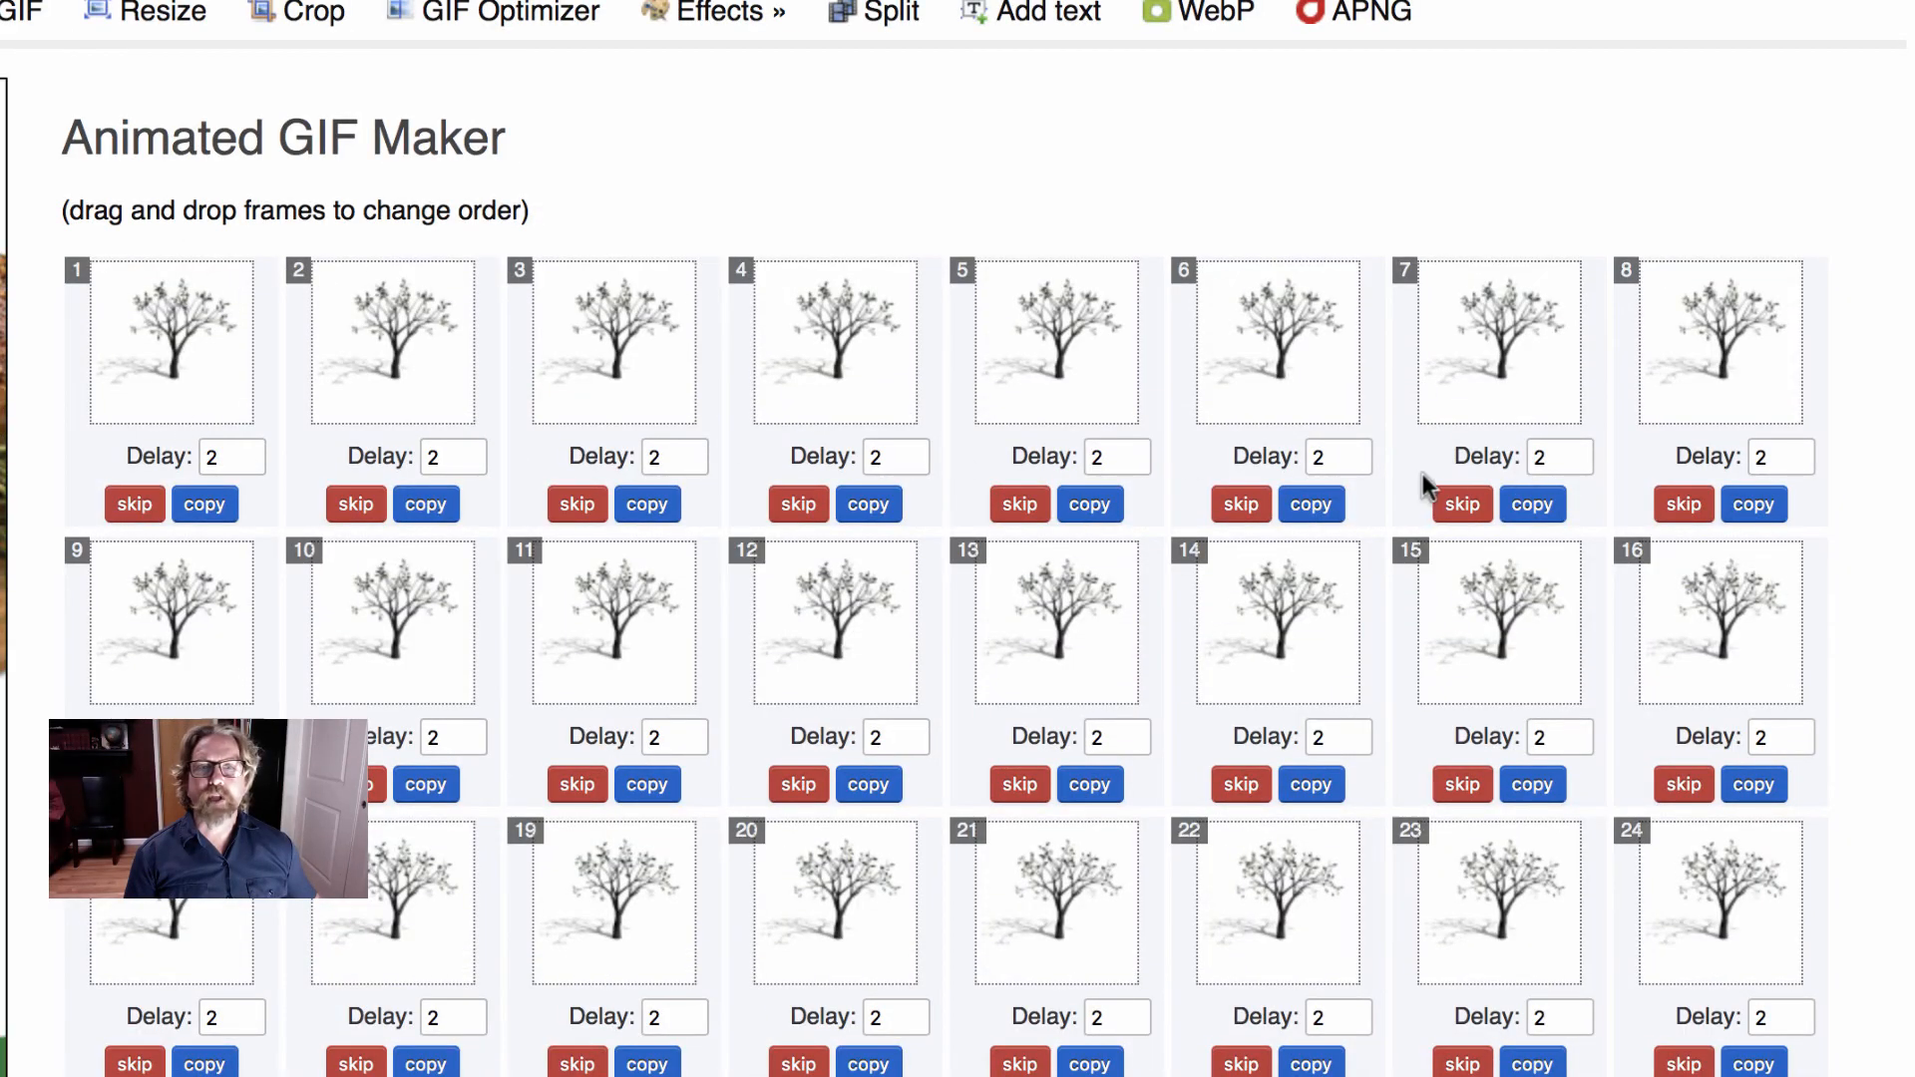
scroll(1422, 482, "down", 20)
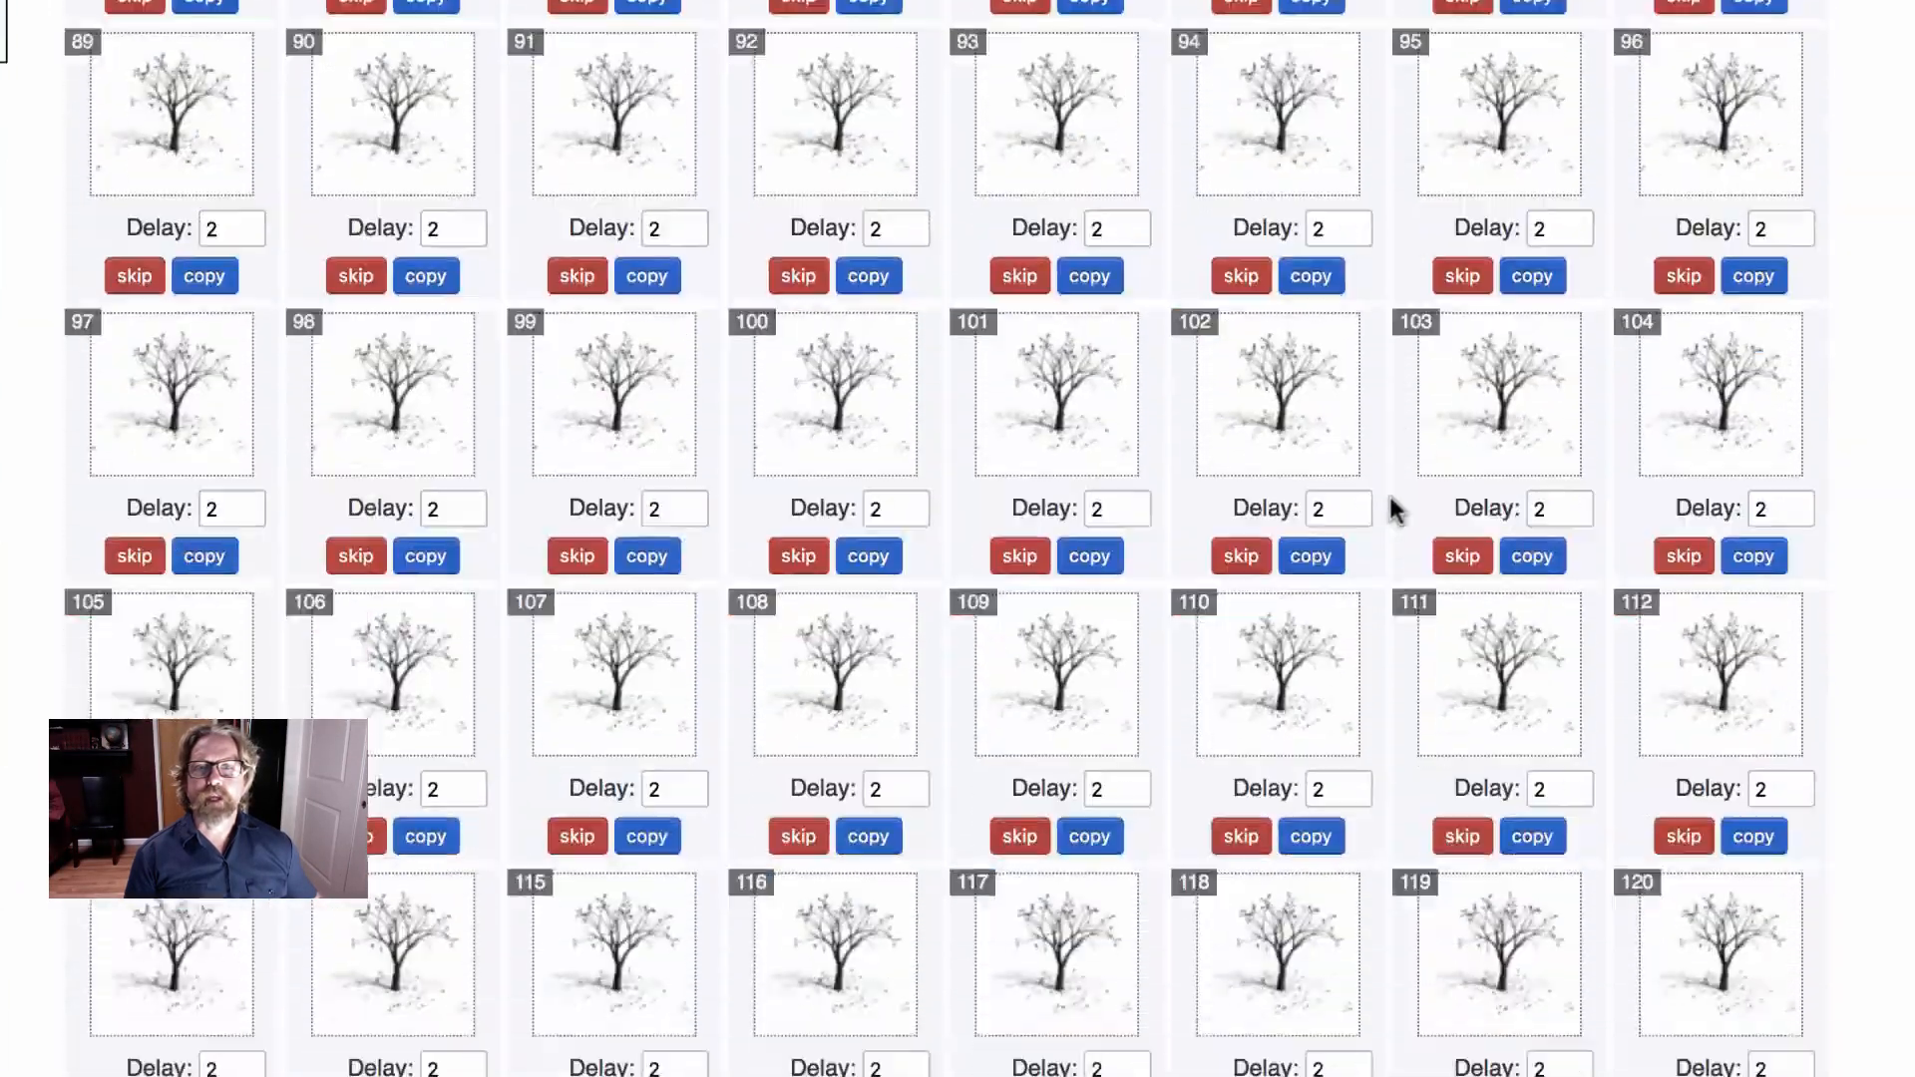
scroll(1393, 508, "down", 20)
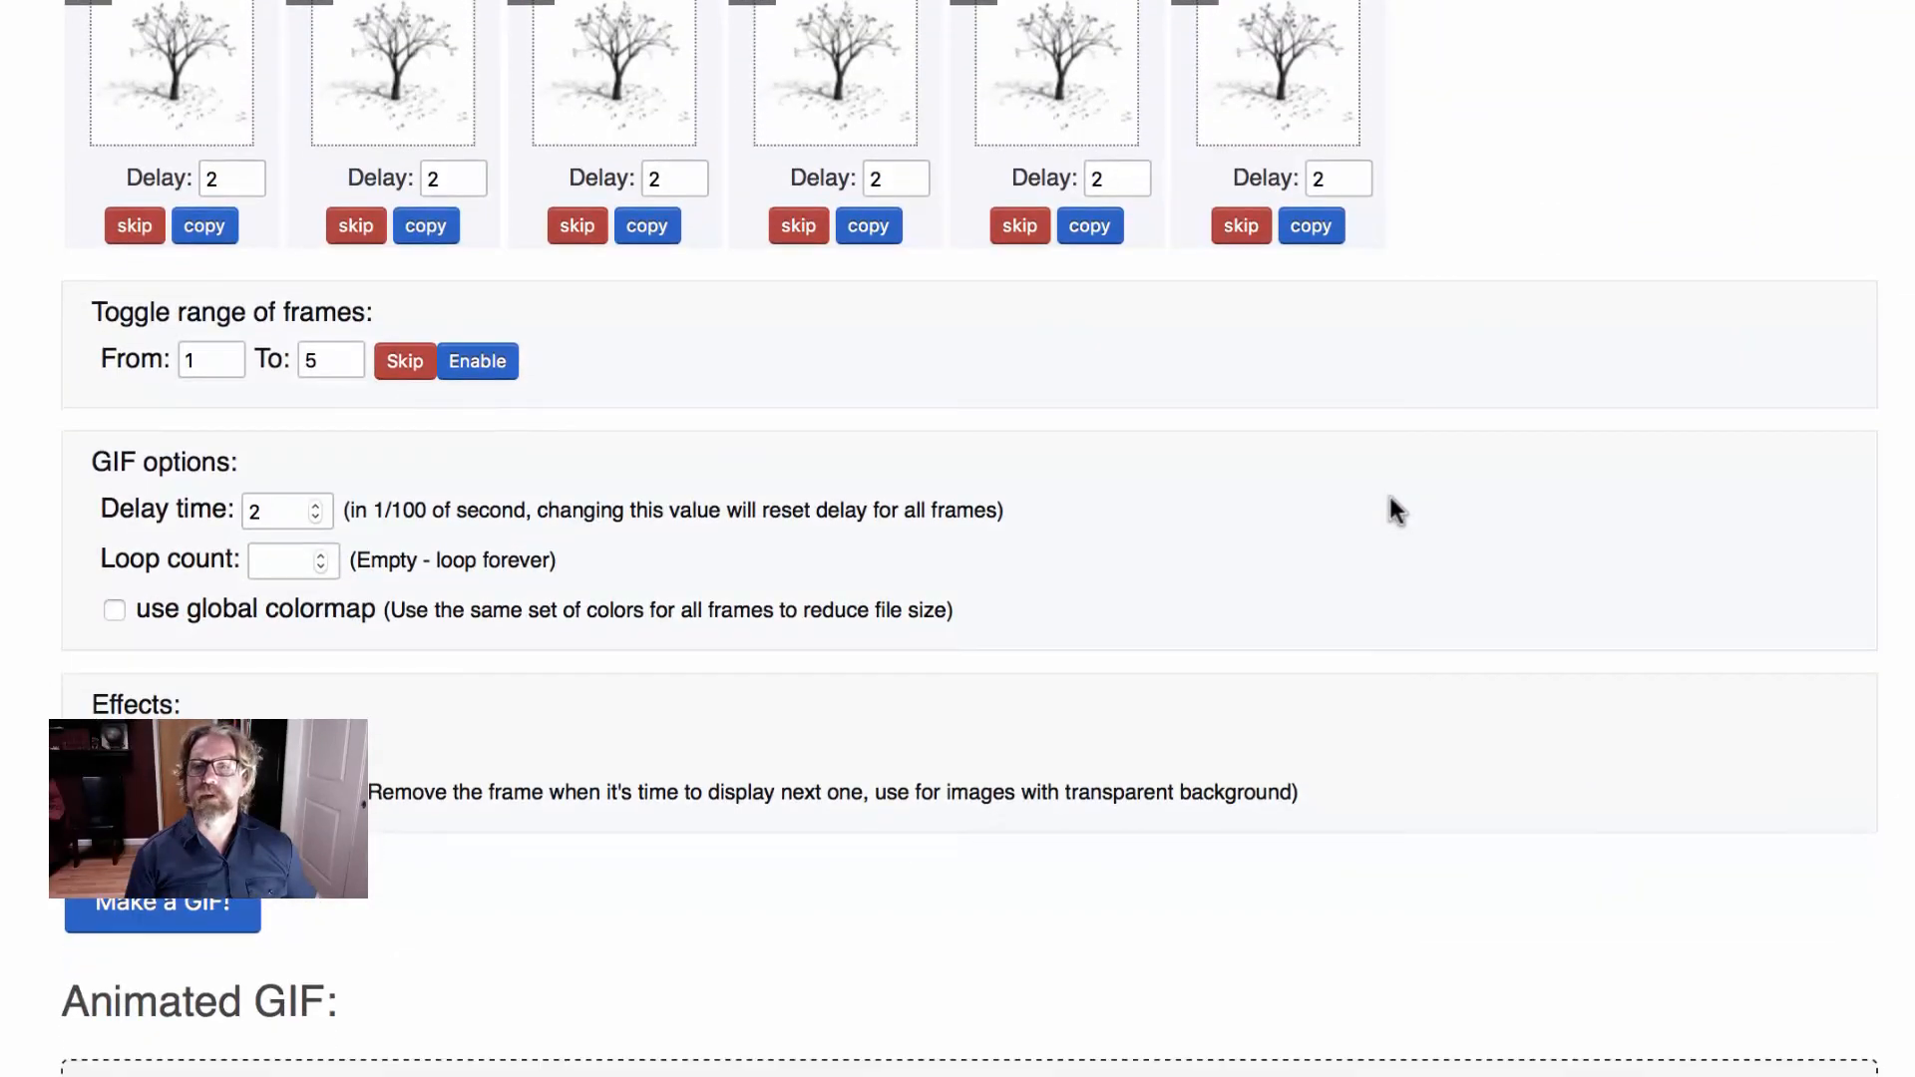
scroll(1390, 507, "down", 3)
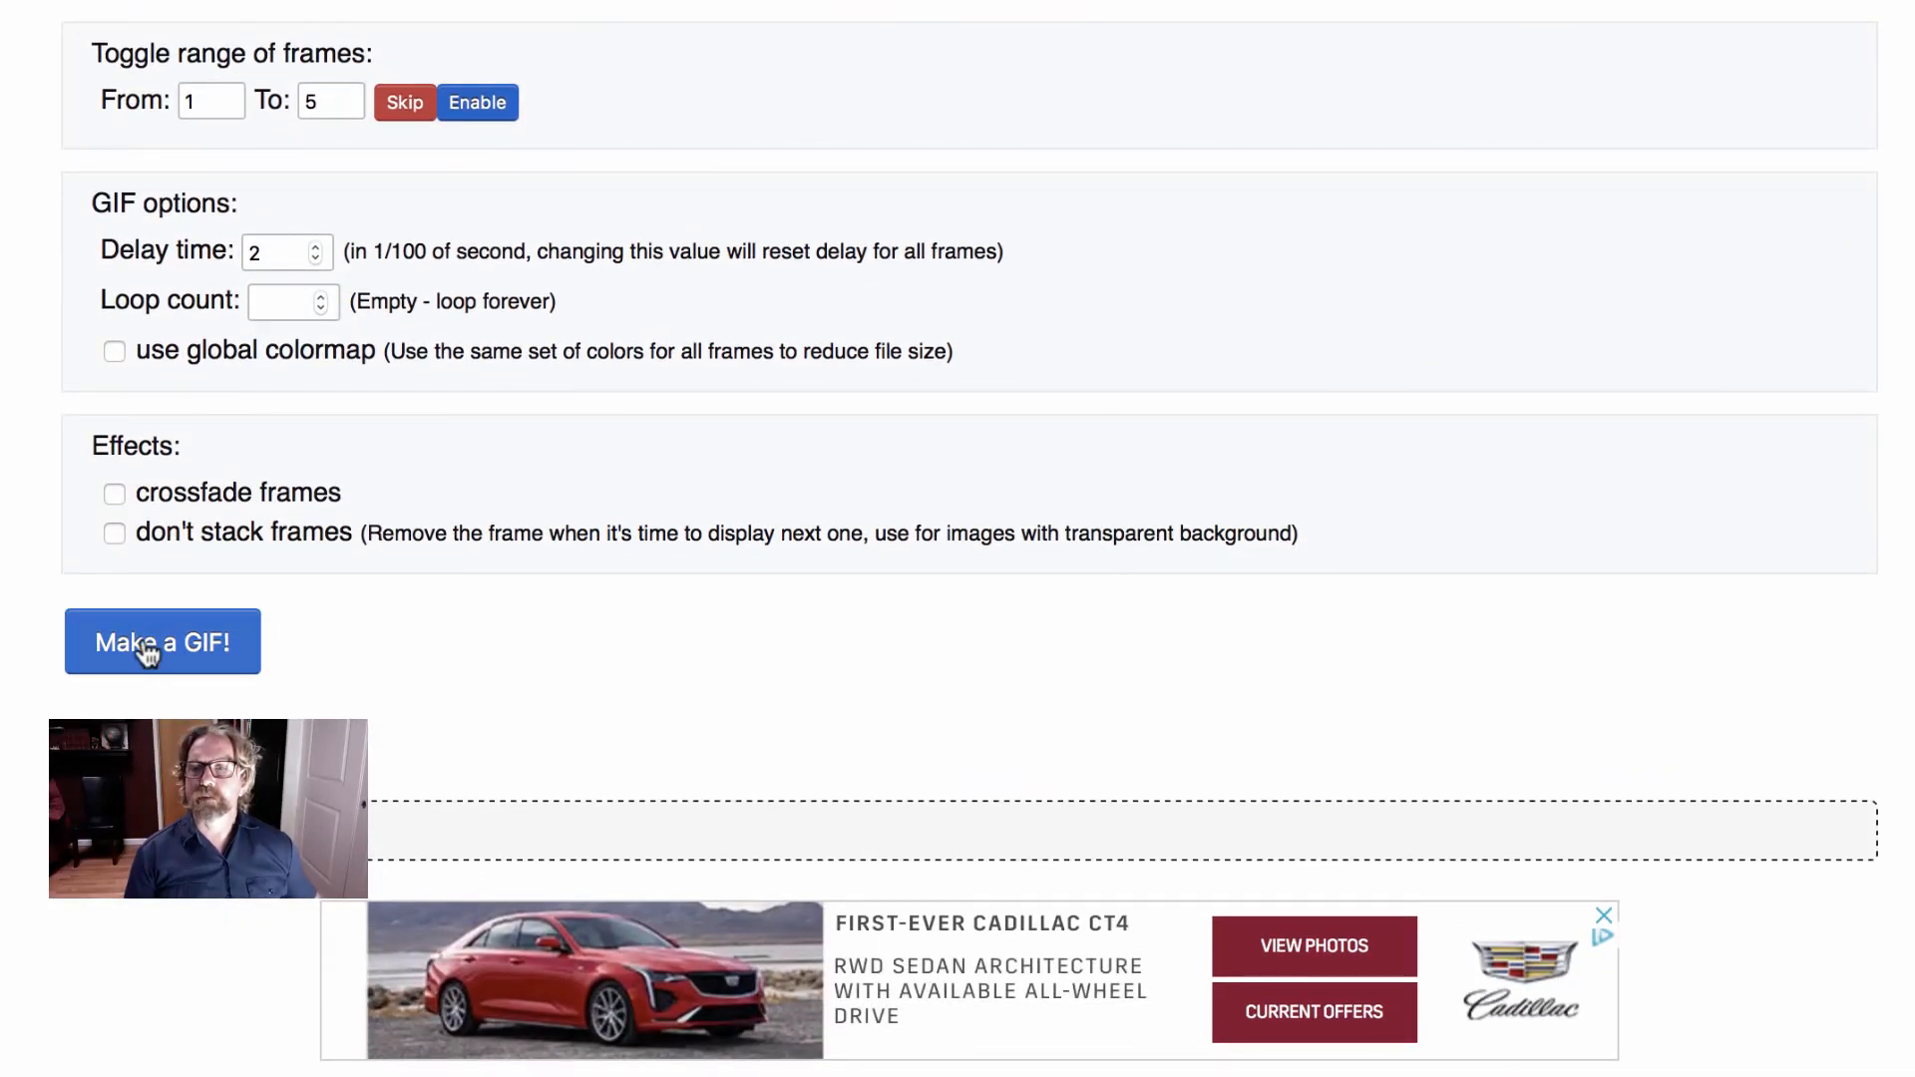
left_click(147, 651)
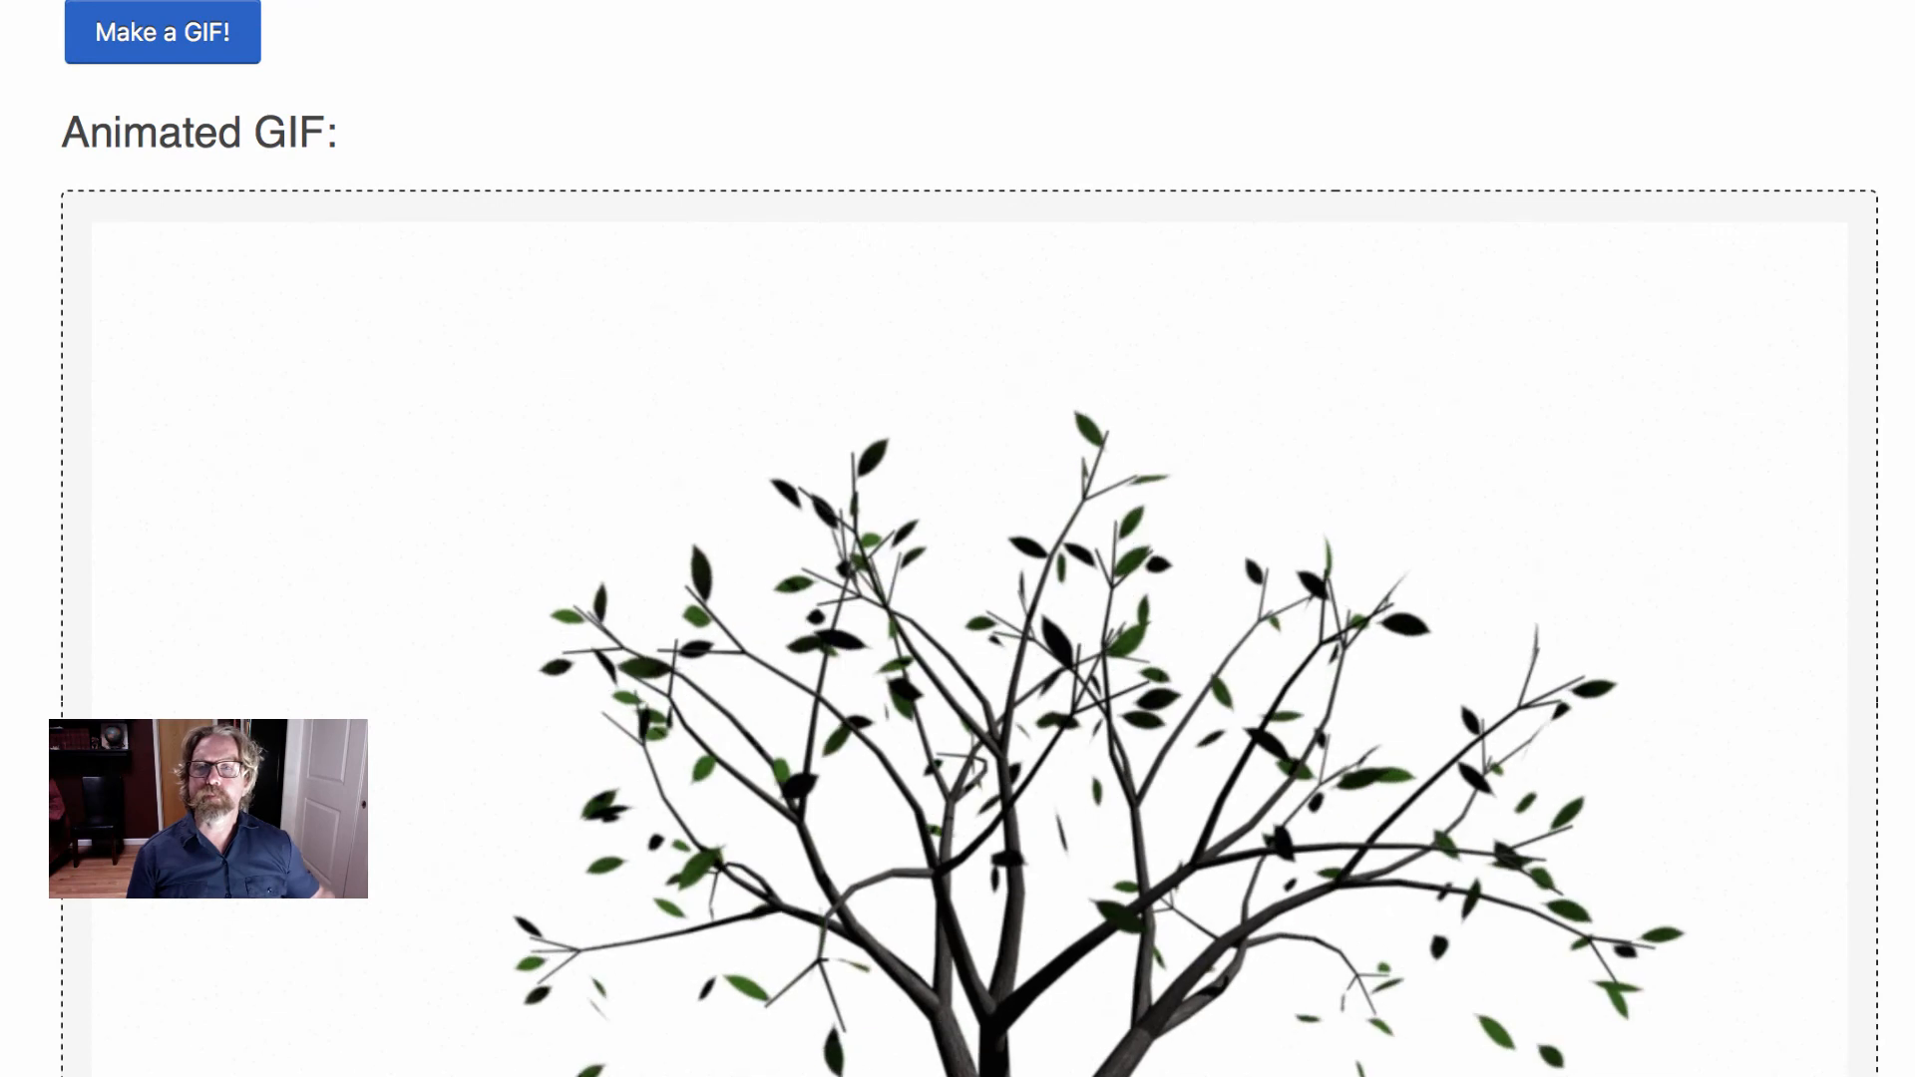
scroll(958, 539, "down", 10)
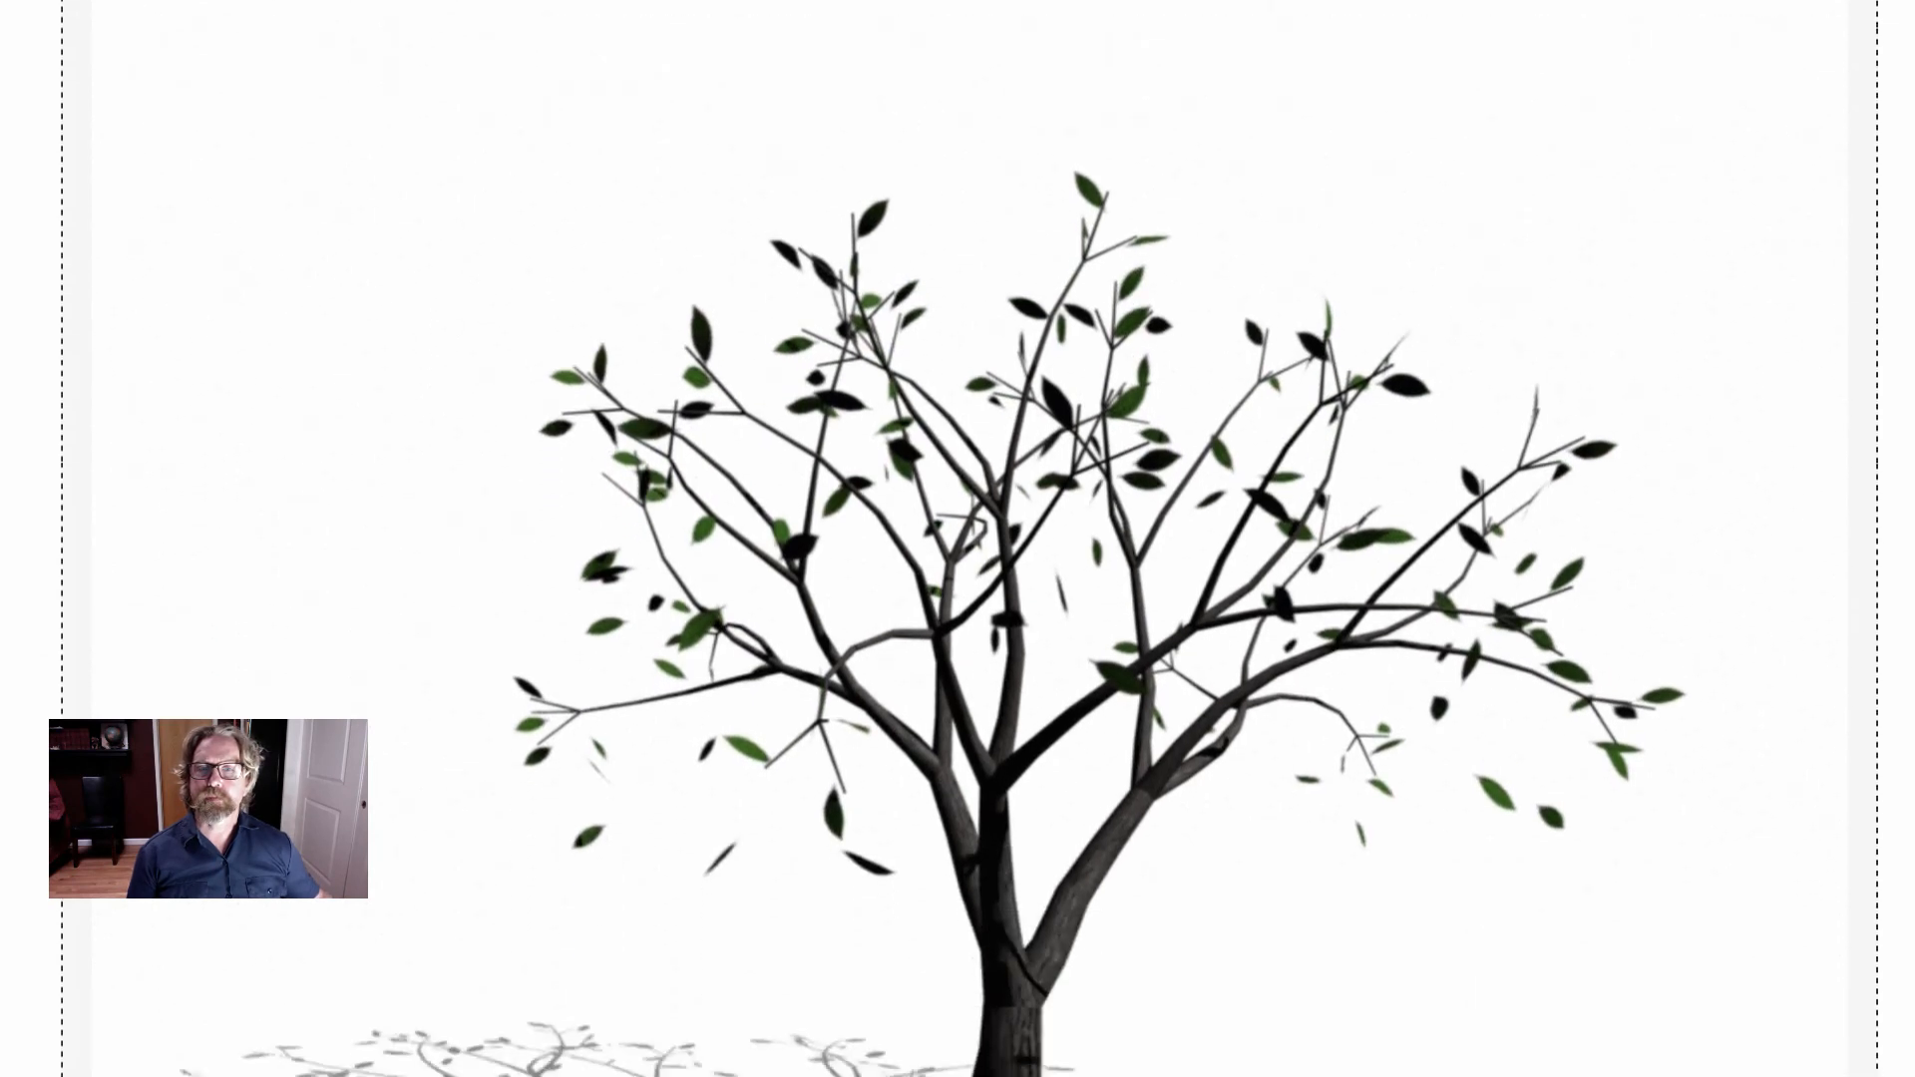
scroll(957, 539, "down", 2)
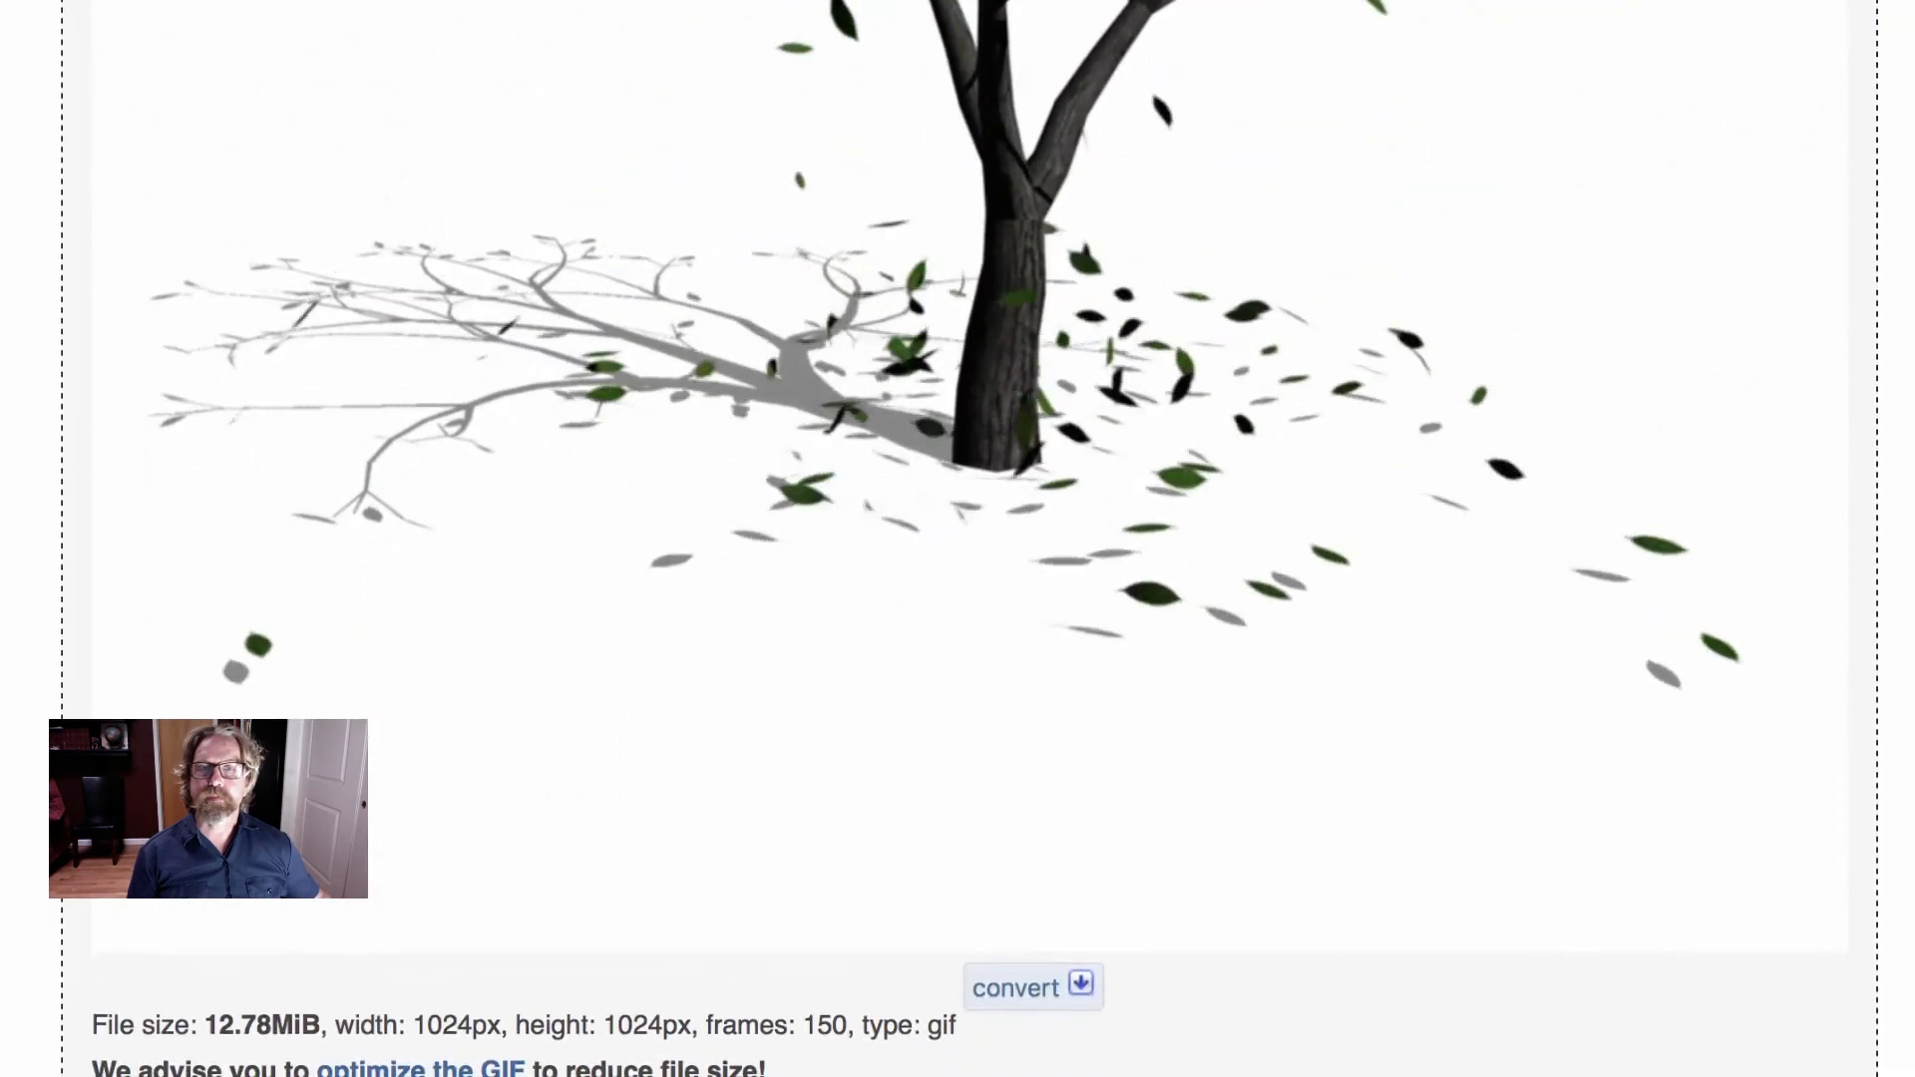
- Review the generated falling-leaves GIF and its file details, and open it in the GIF optimizer
scroll(958, 538, "up", 6)
scroll(68, 303, "down", 2)
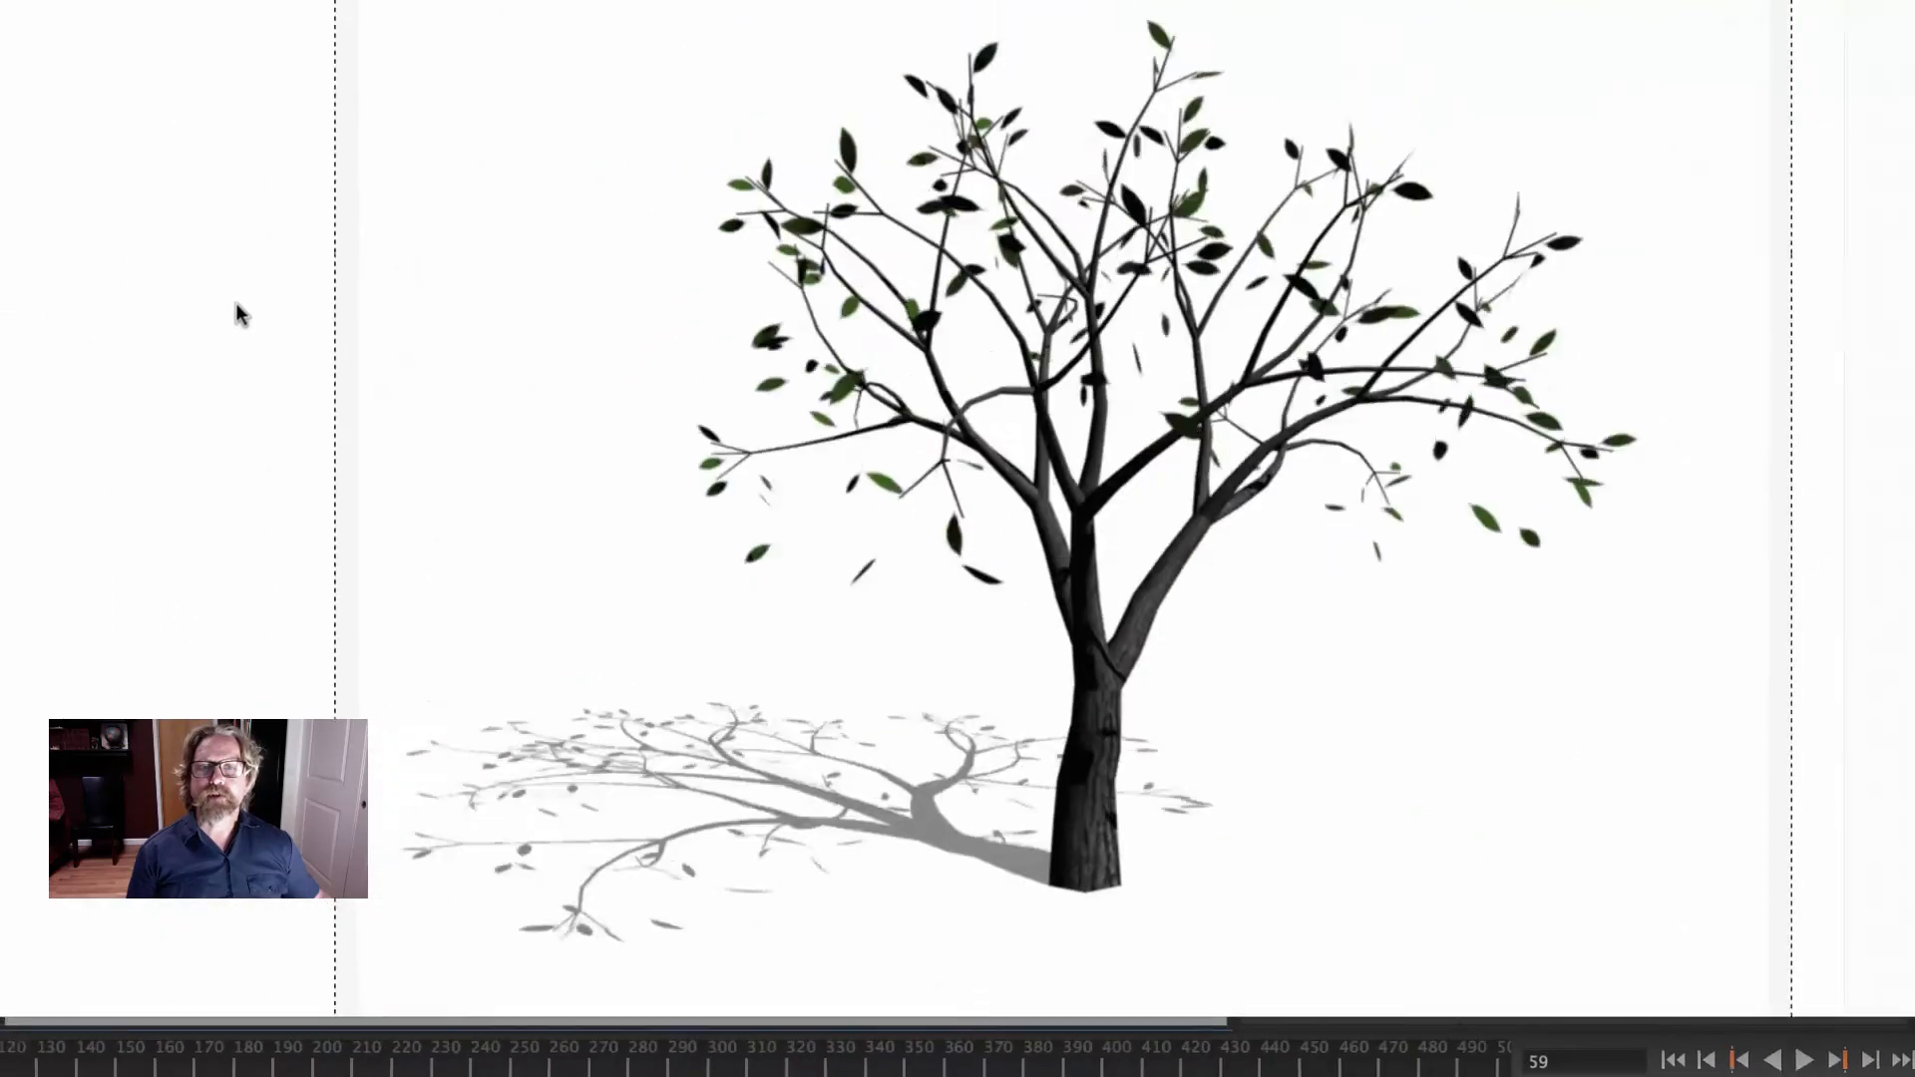
scroll(236, 303, "up", 4)
scroll(237, 304, "down", 3)
scroll(236, 303, "down", 10)
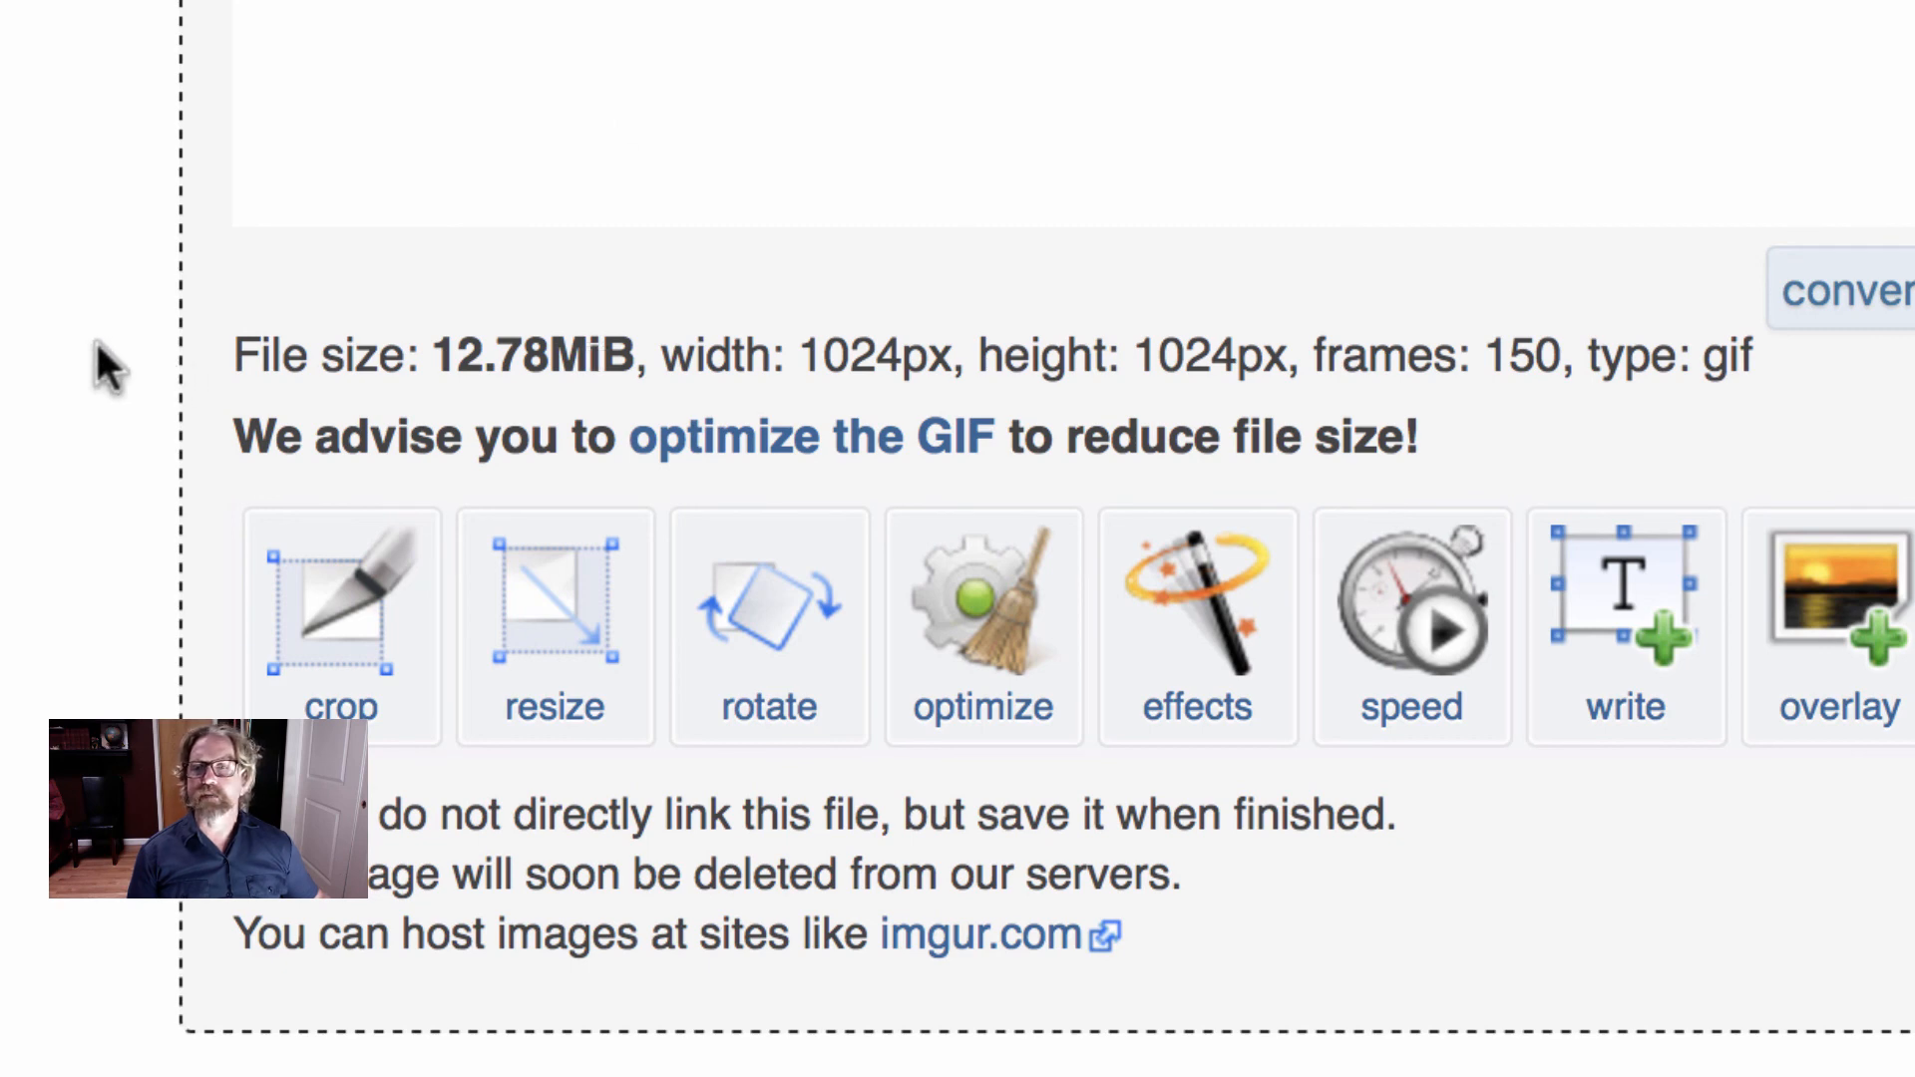
scroll(8, 344, "up", 5)
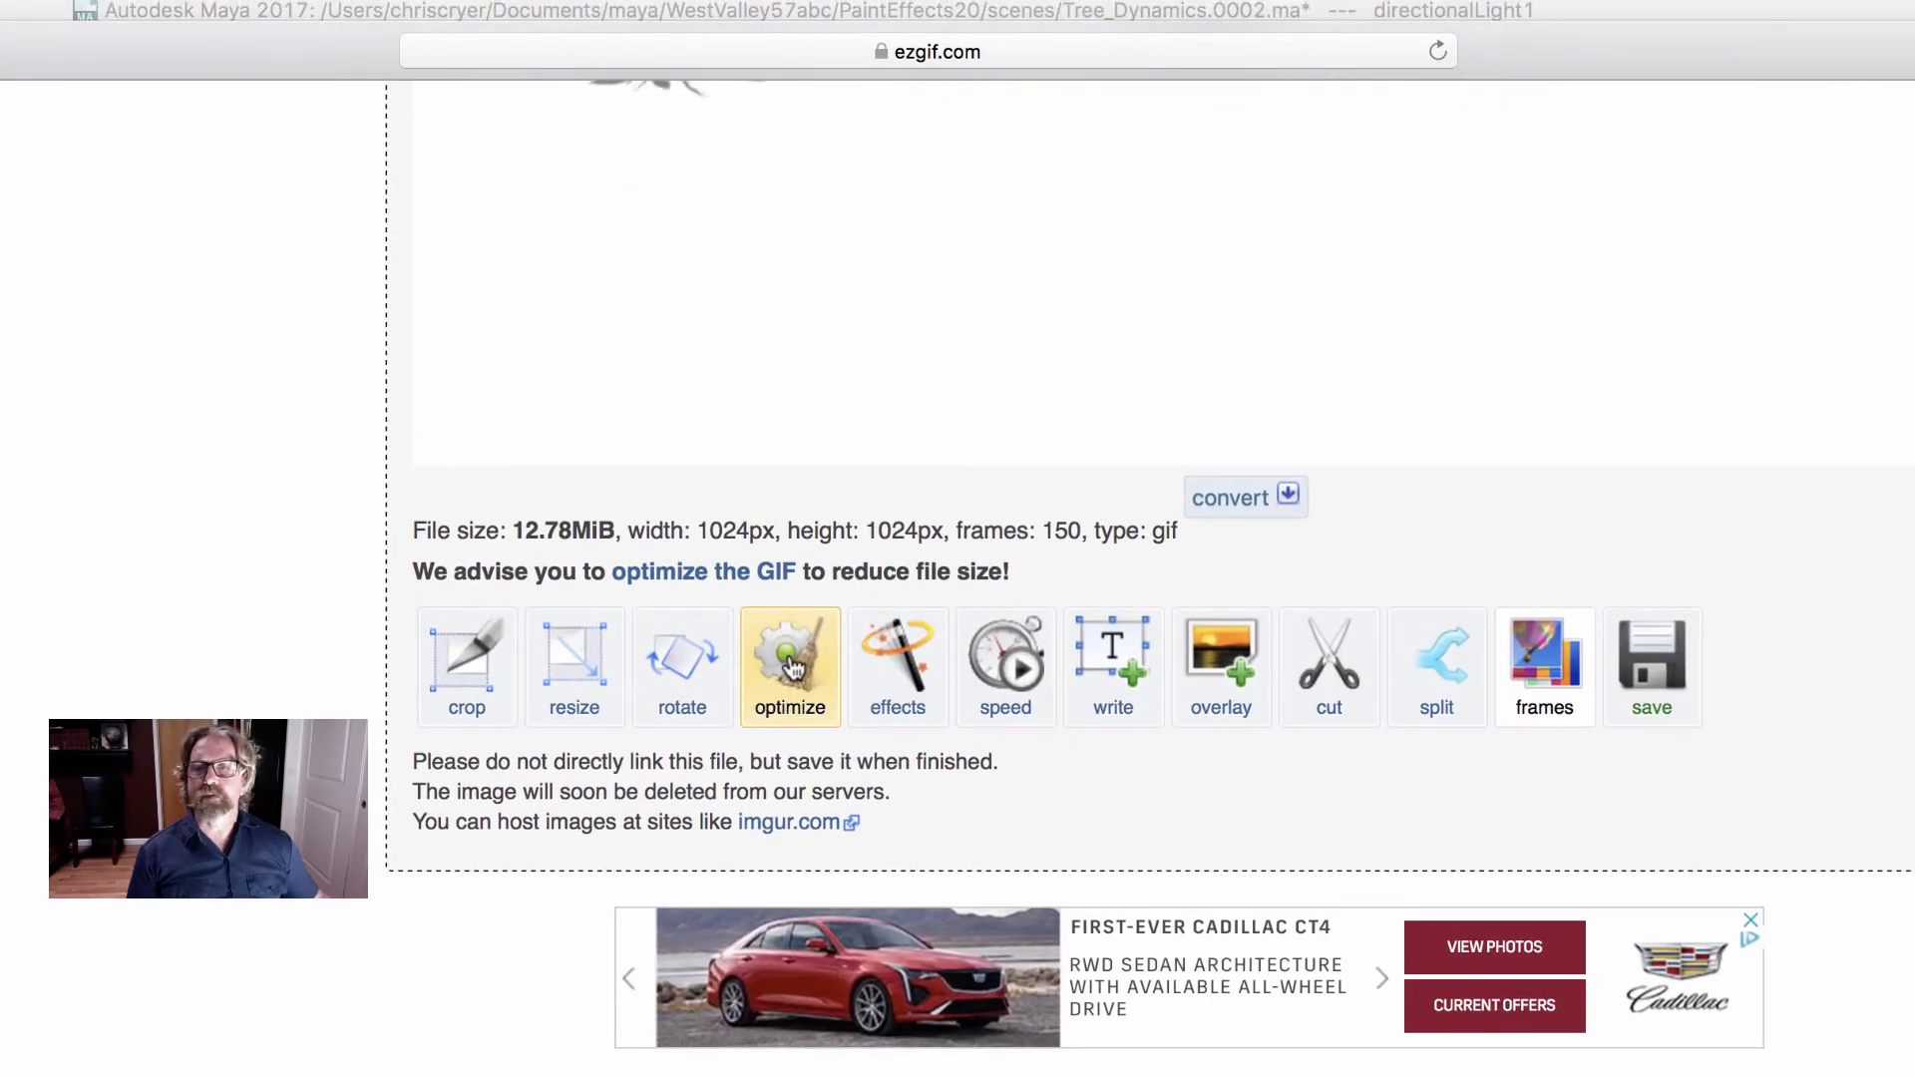
left_click(793, 666)
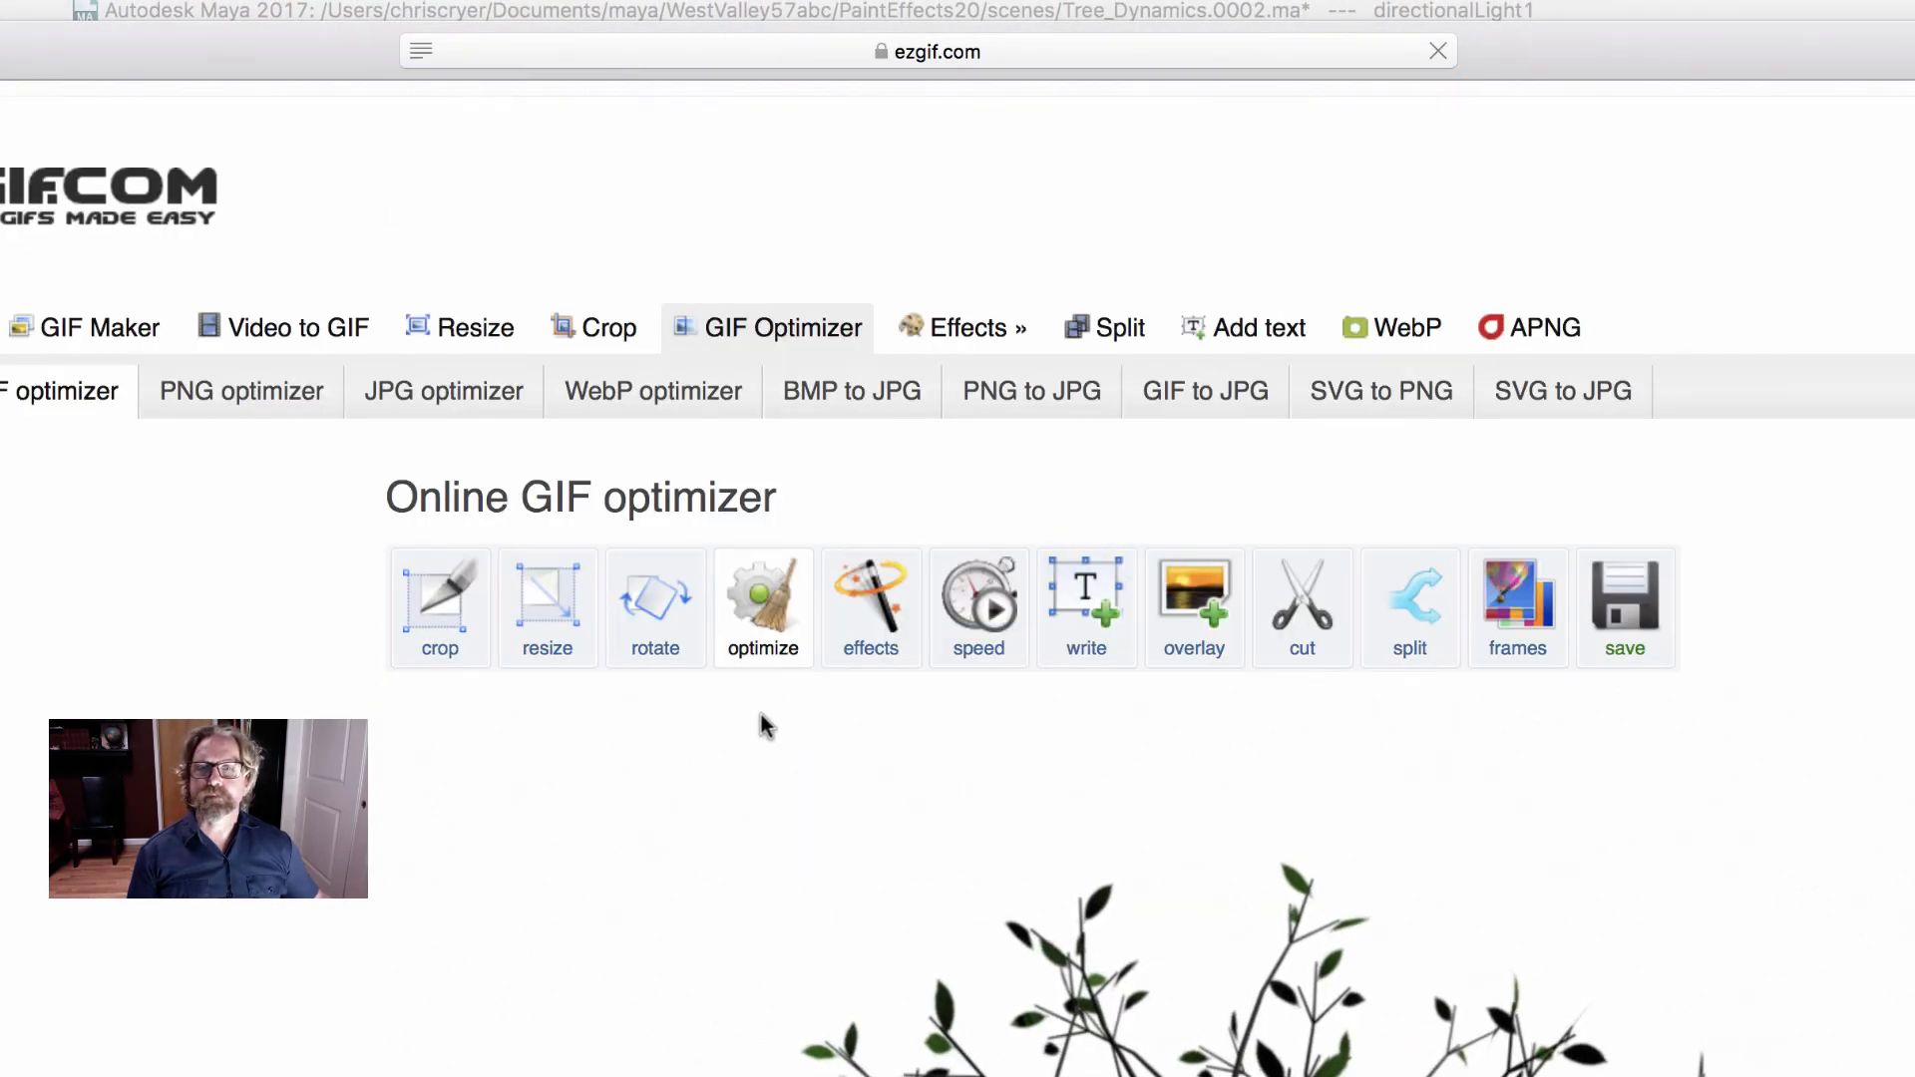
scroll(762, 714, "down", 10)
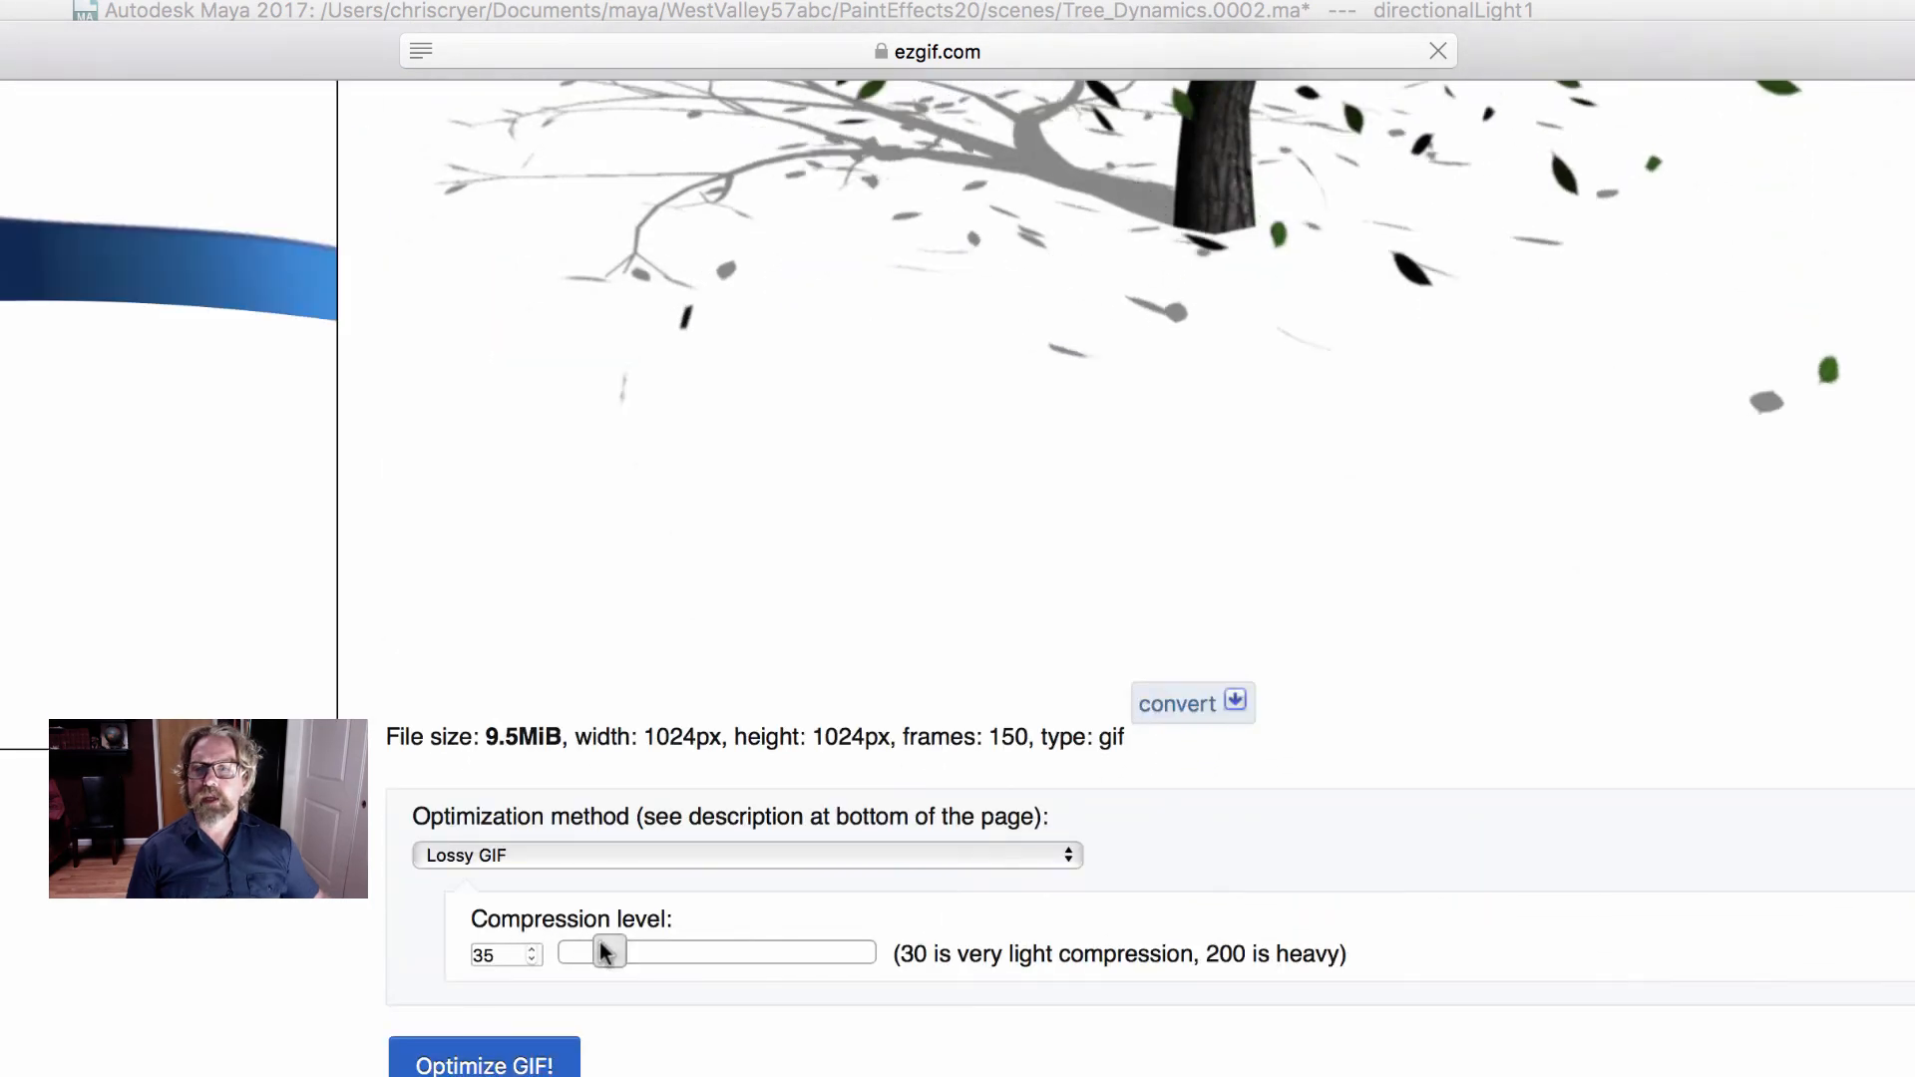
- Set the Lossy GIF compression level to 110 and optimize the GIF
left_click_drag(603, 950, 742, 962)
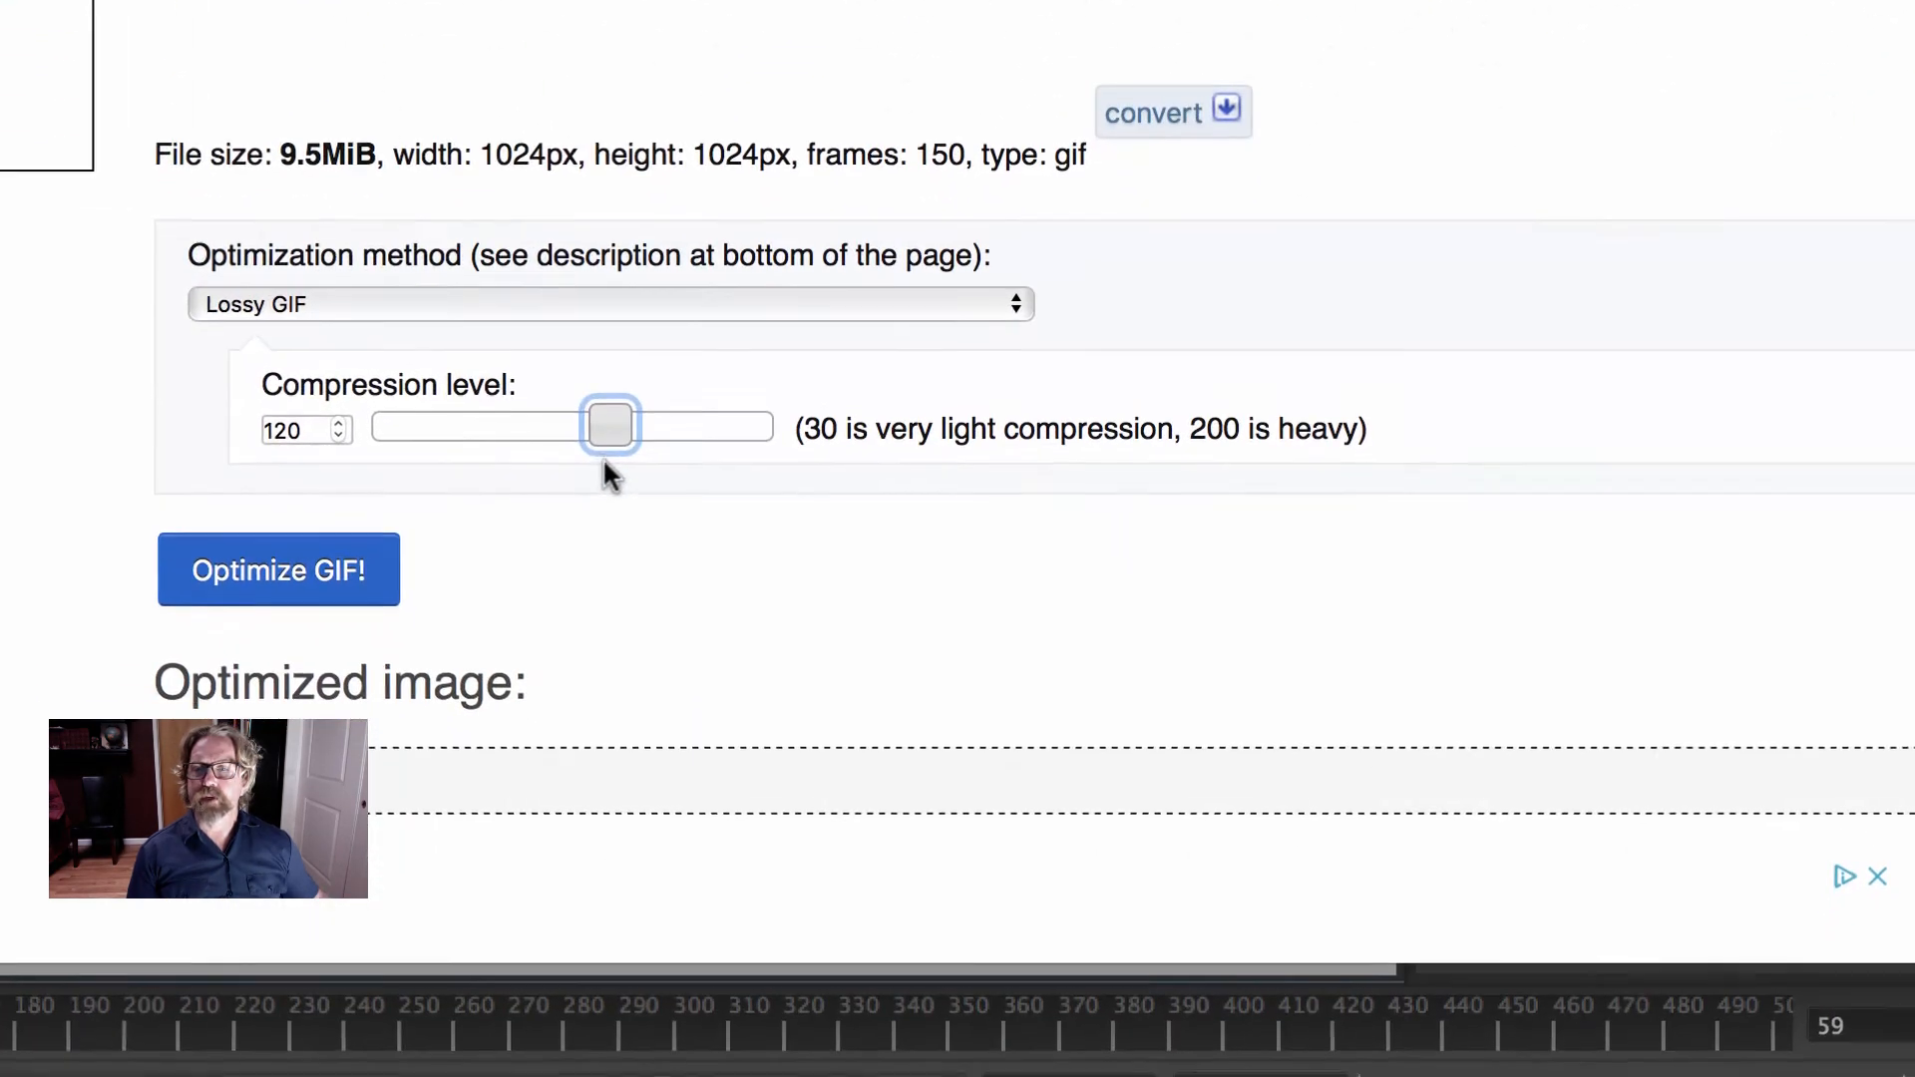
left_click_drag(612, 436, 570, 436)
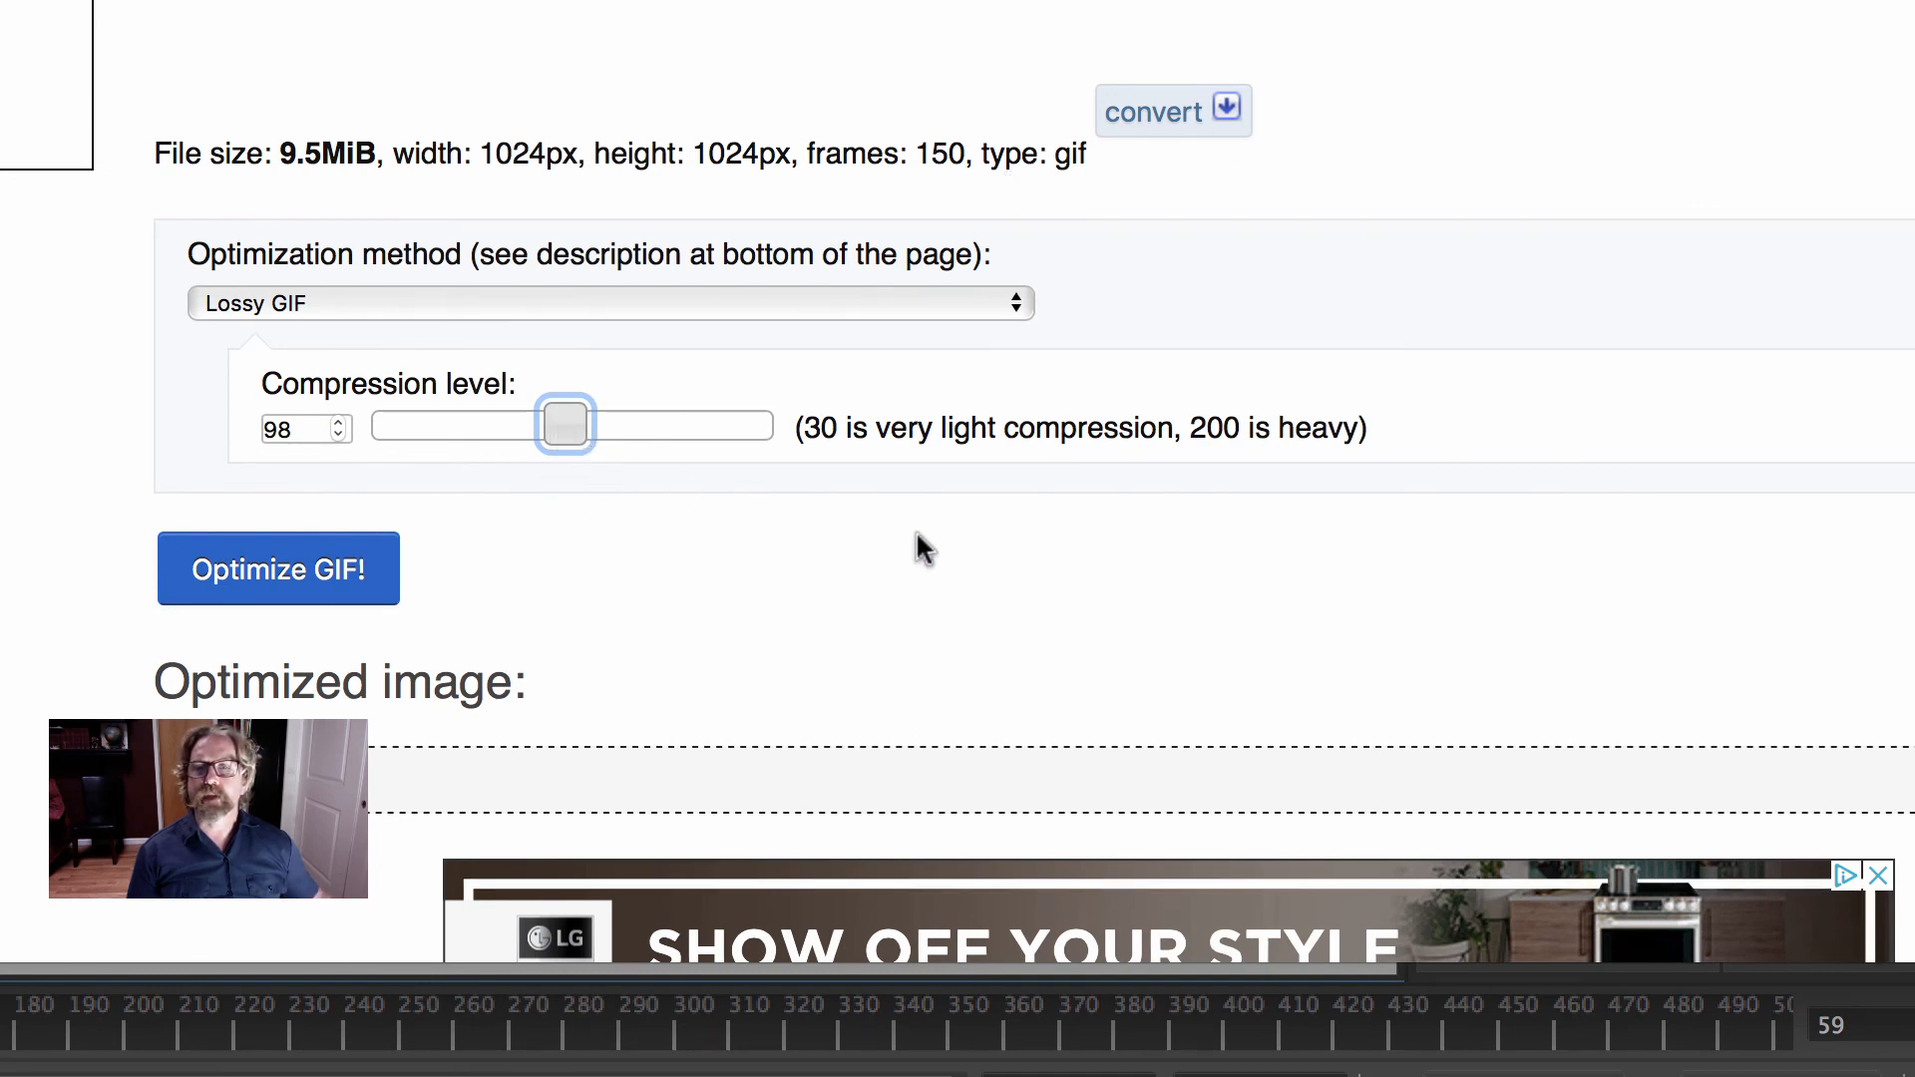
mouse_move(562, 427)
left_mouse_down()
mouse_move(603, 434)
mouse_move(573, 432)
left_mouse_up()
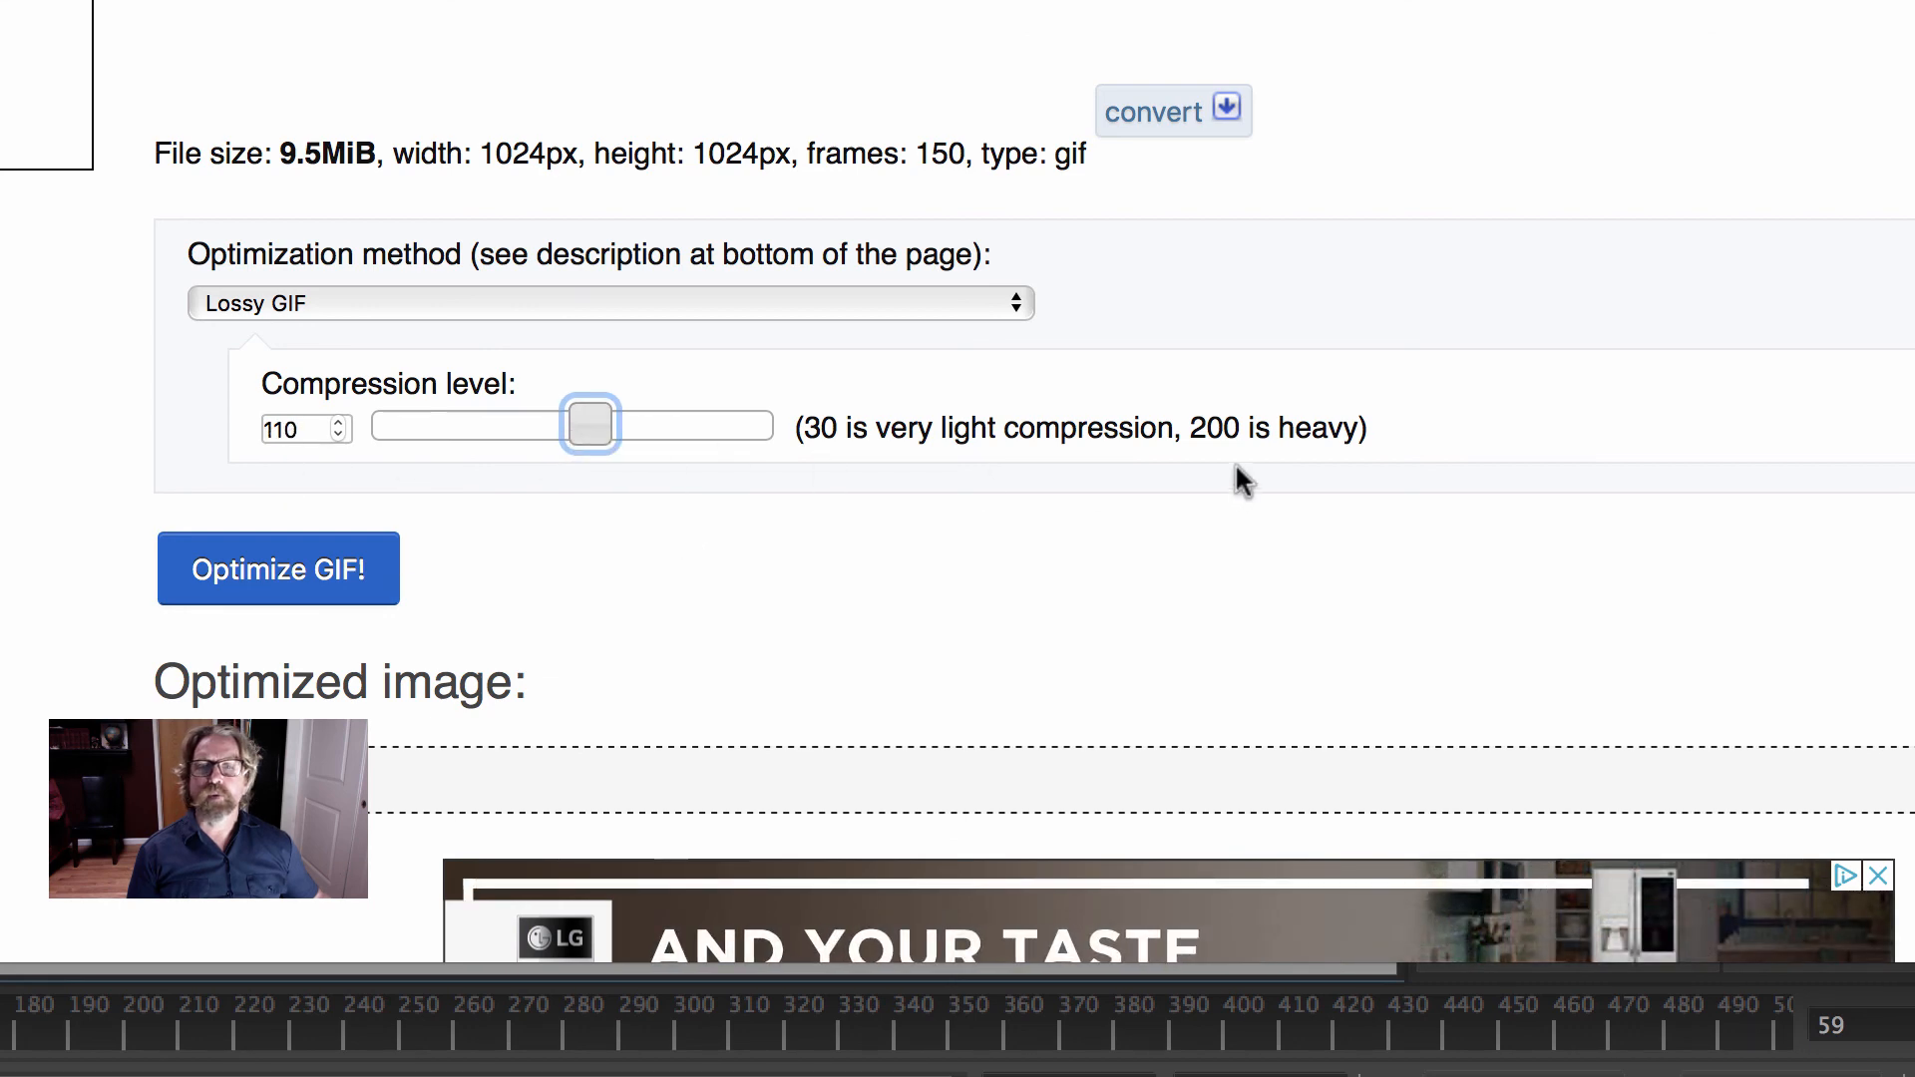
left_click(226, 593)
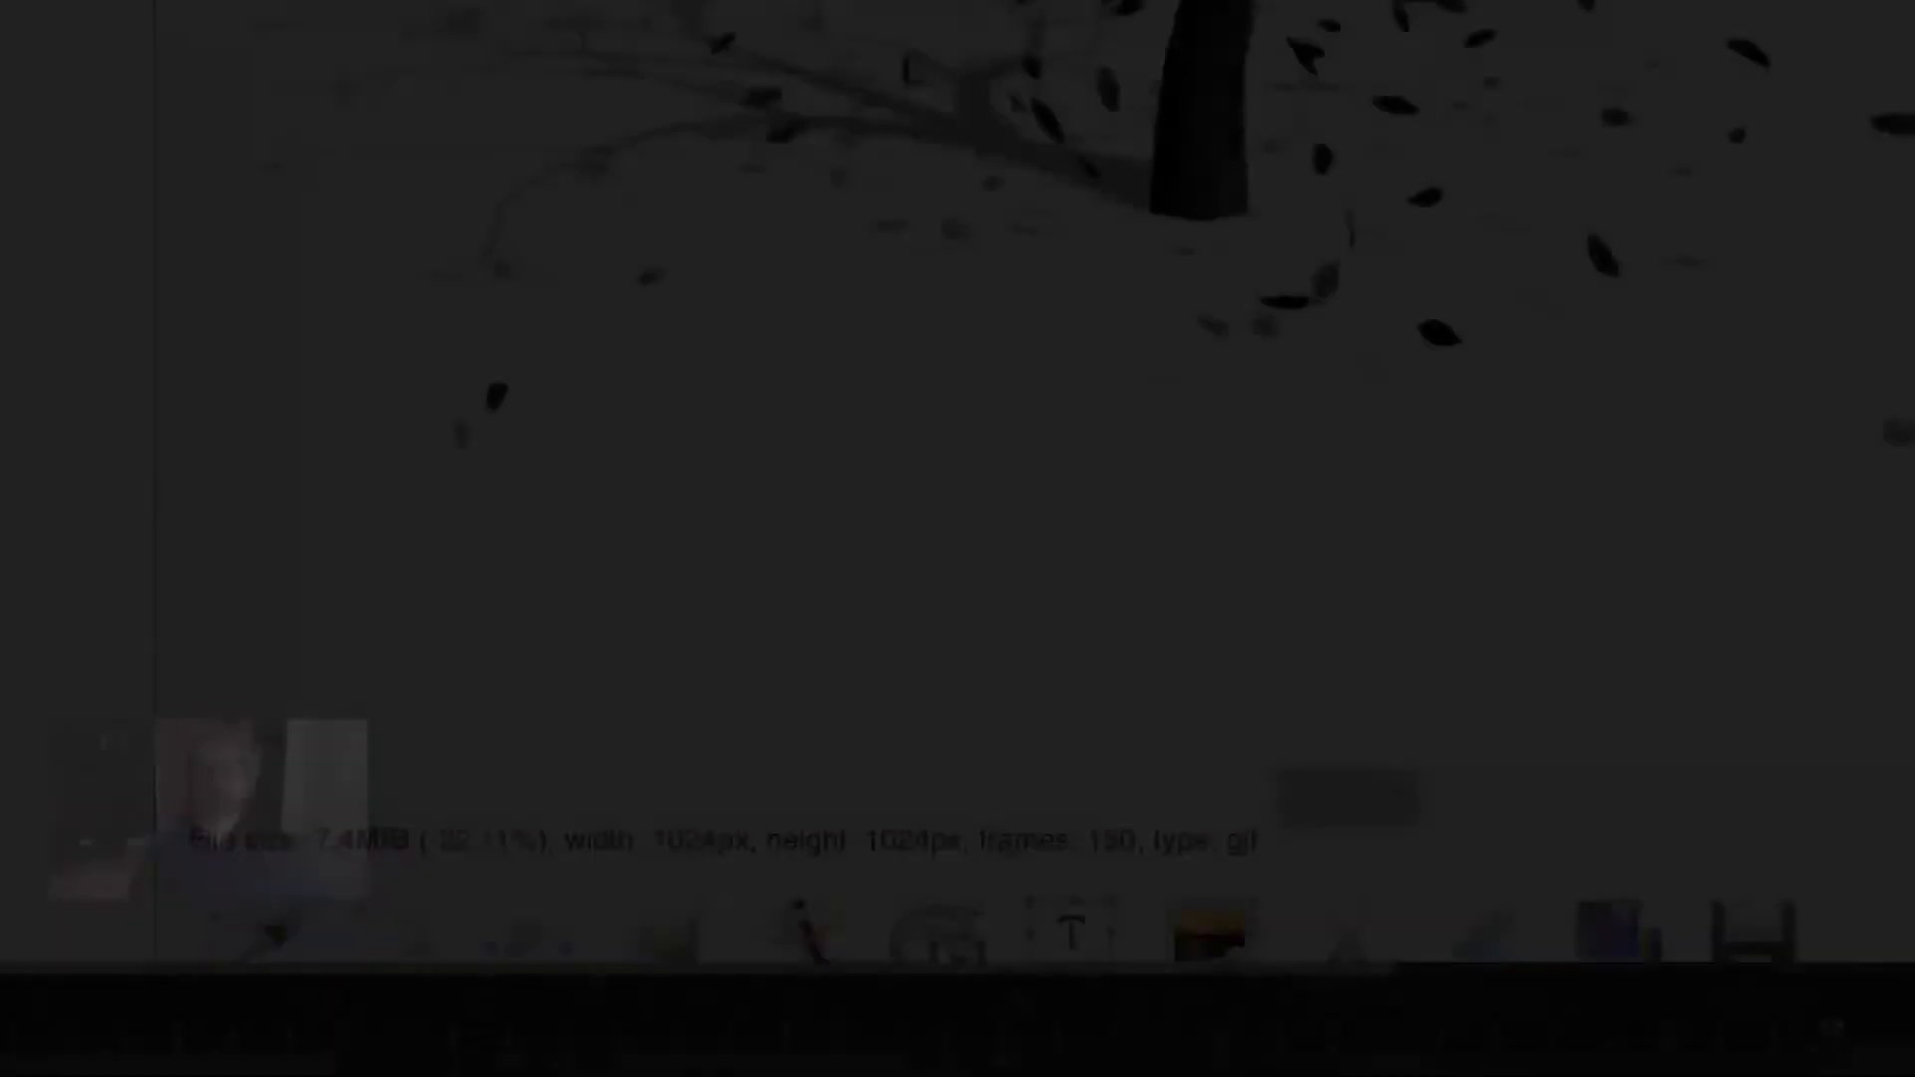
- Compare the optimized GIF with the original, checking the animation quality and file size of each
scroll(1616, 852, "down", 3)
scroll(1616, 852, "up", 7)
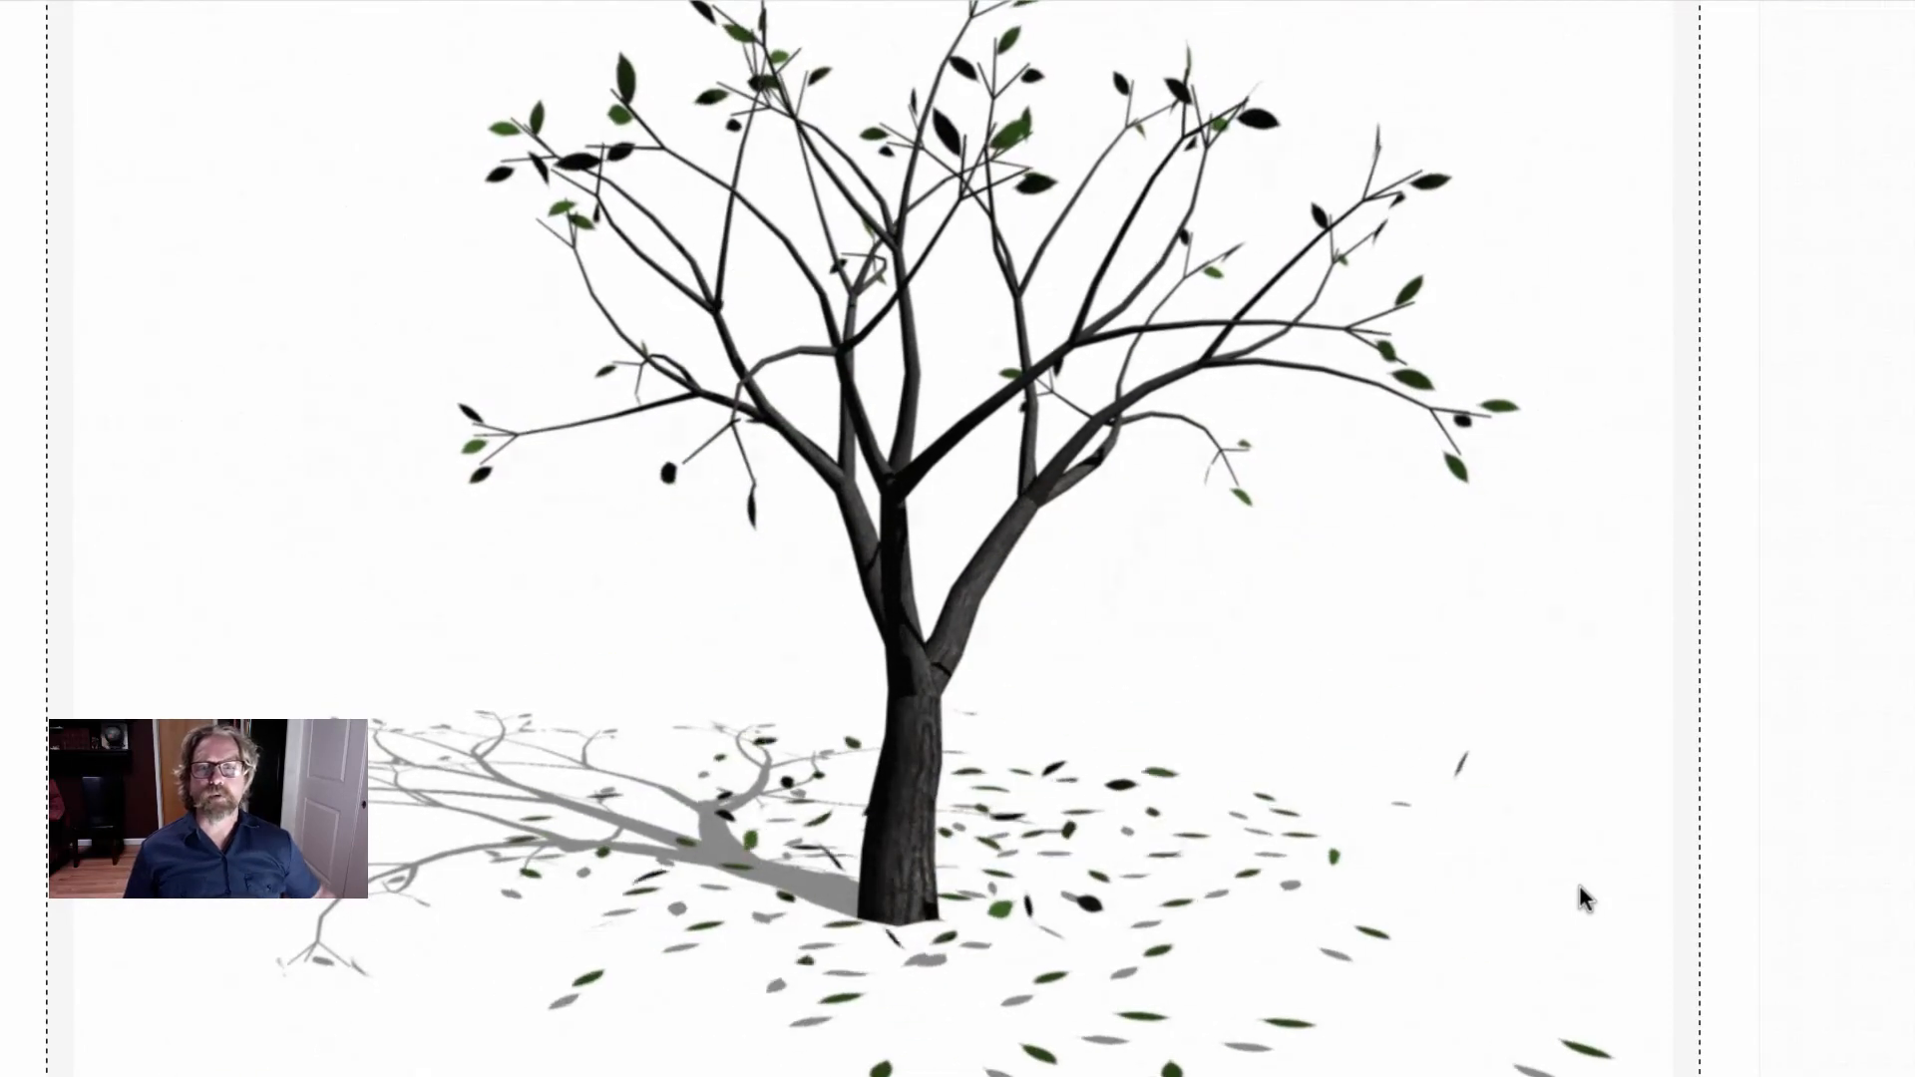
scroll(1400, 894, "down", 10)
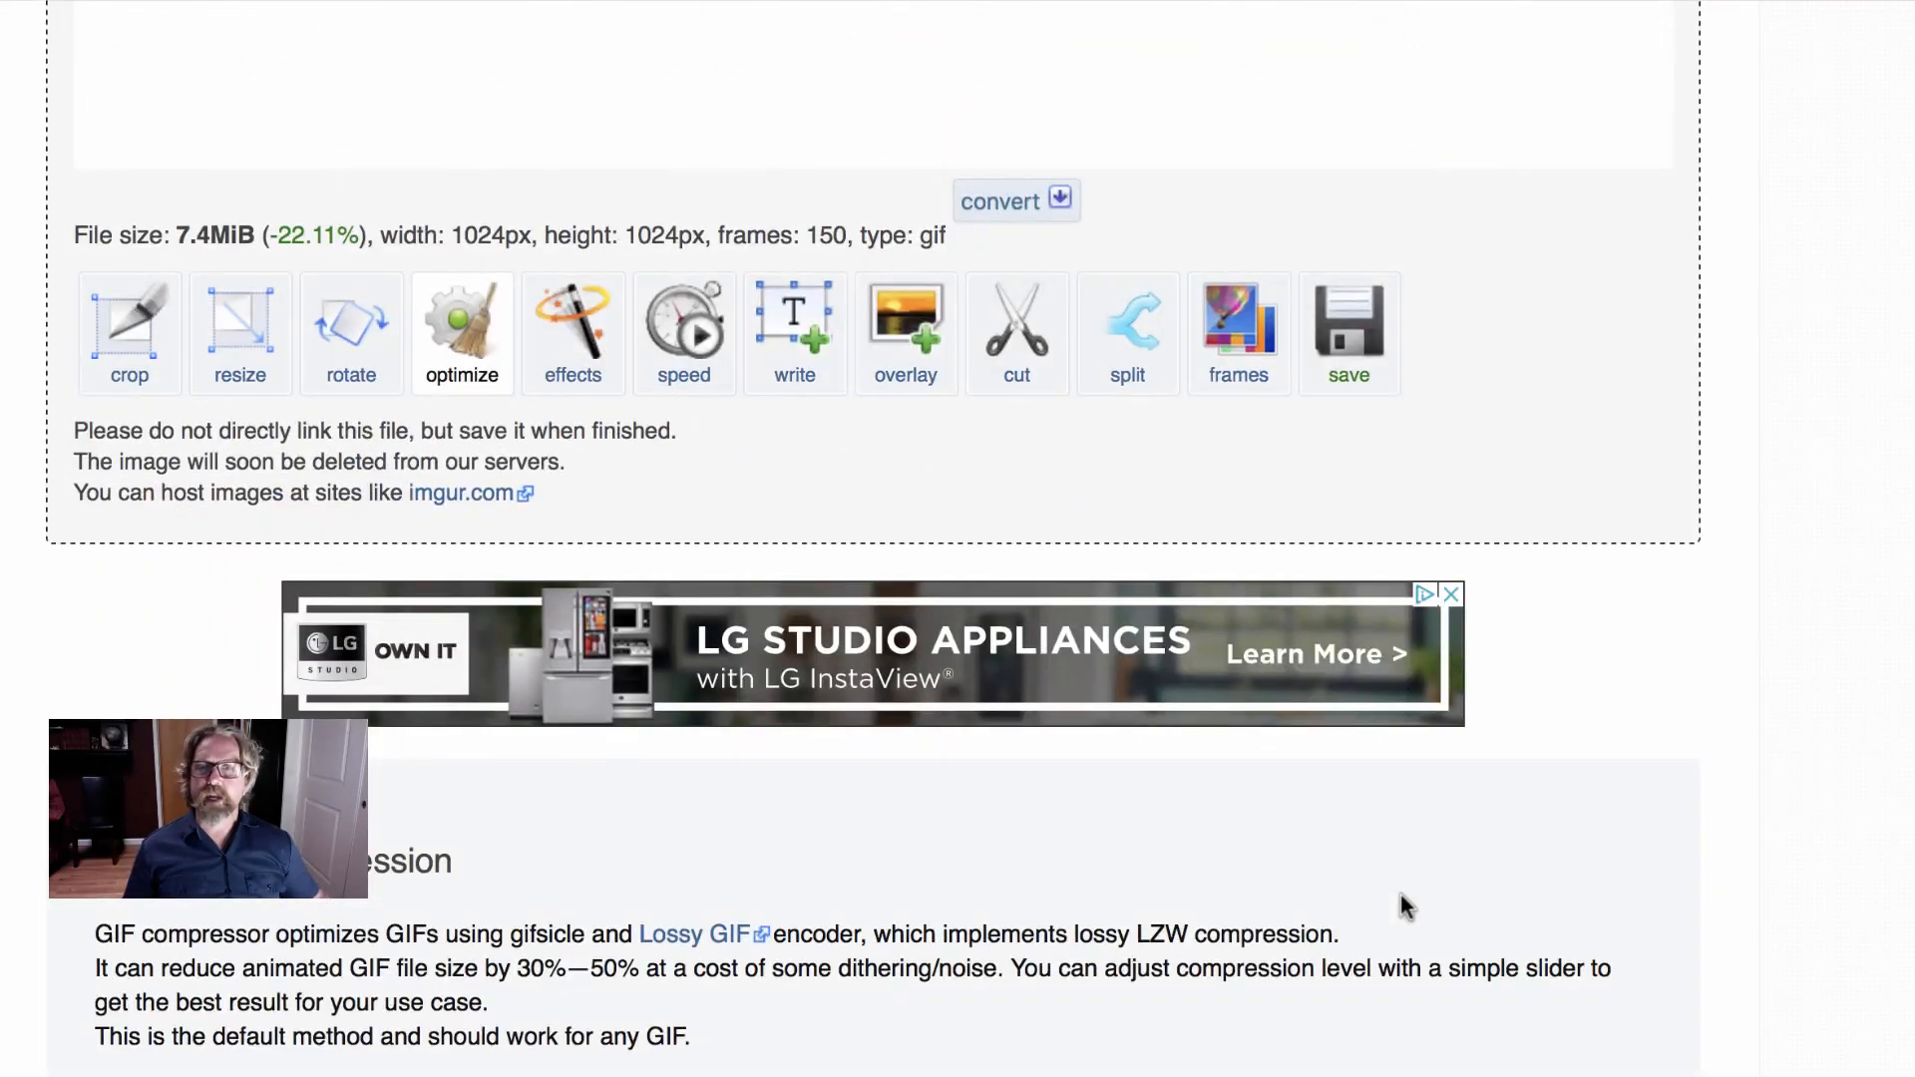
scroll(1400, 902, "up", 4)
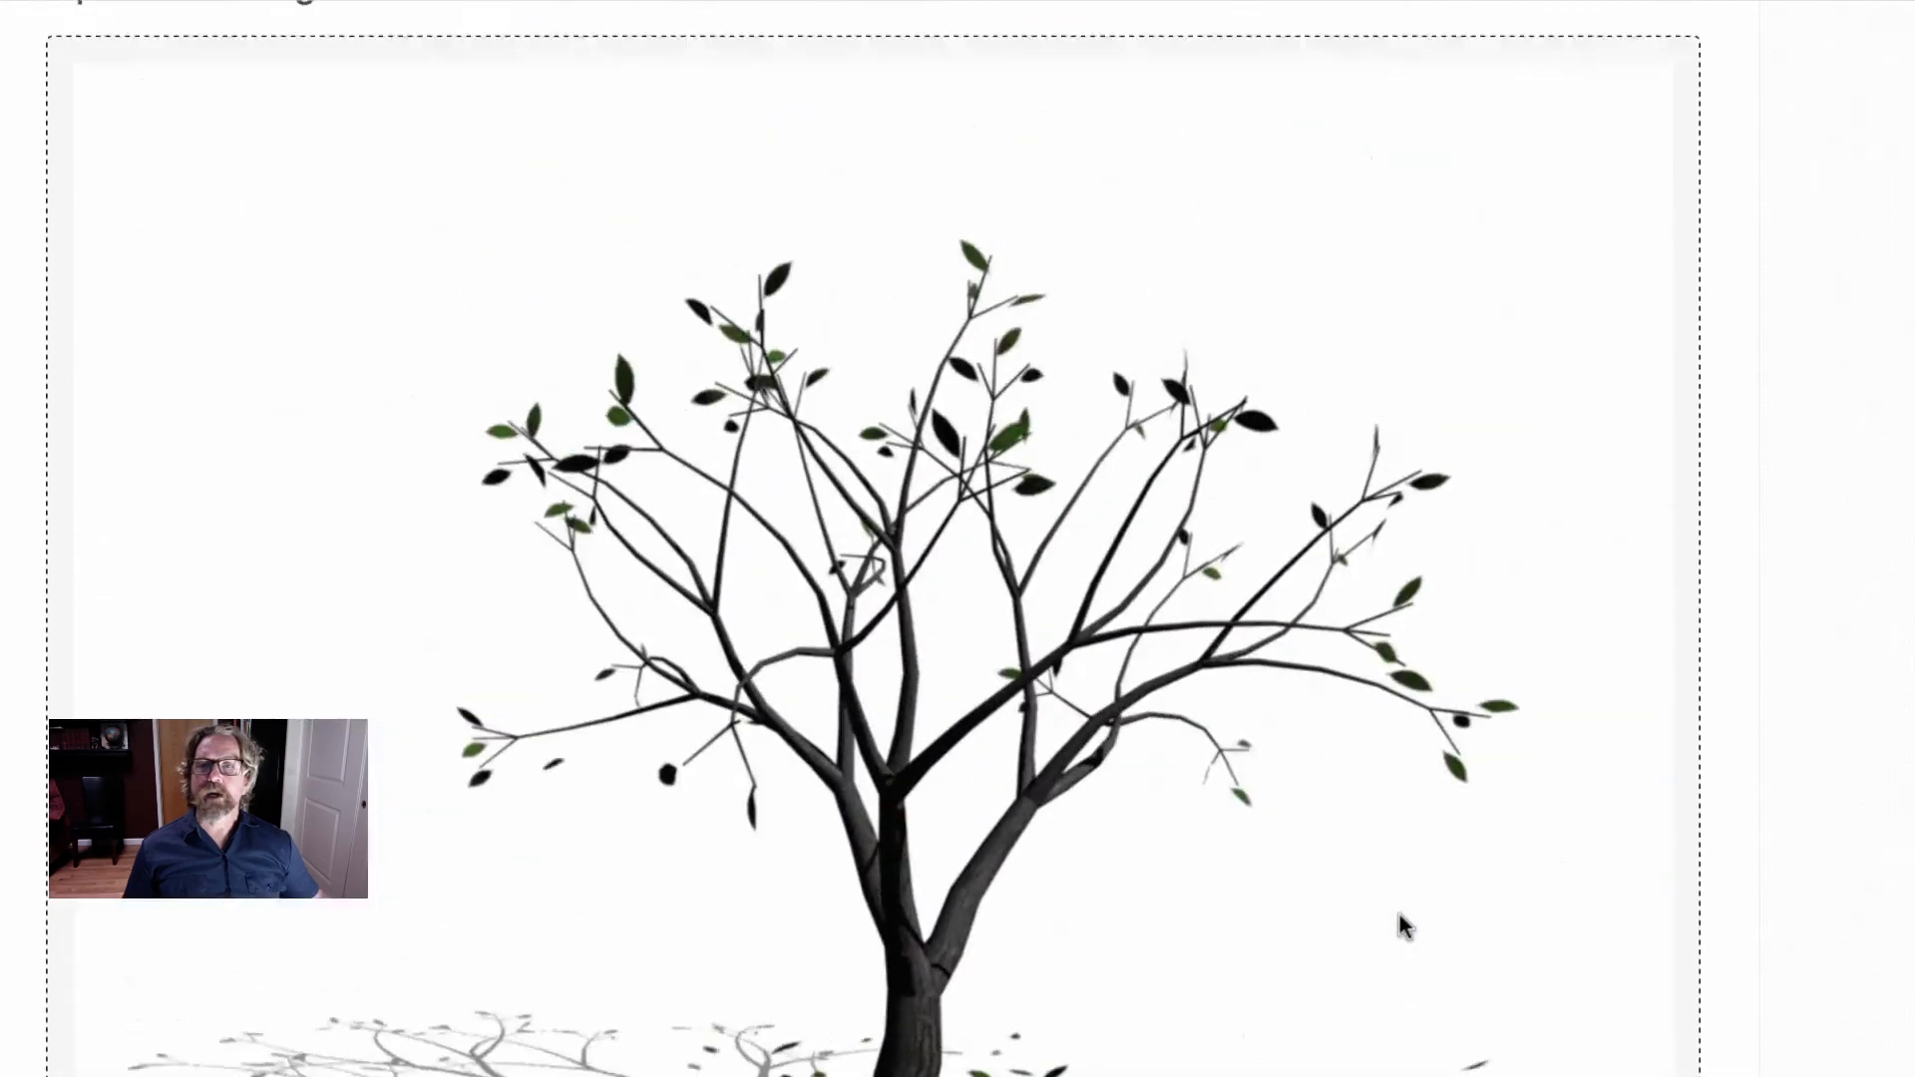
scroll(1398, 913, "down", 10)
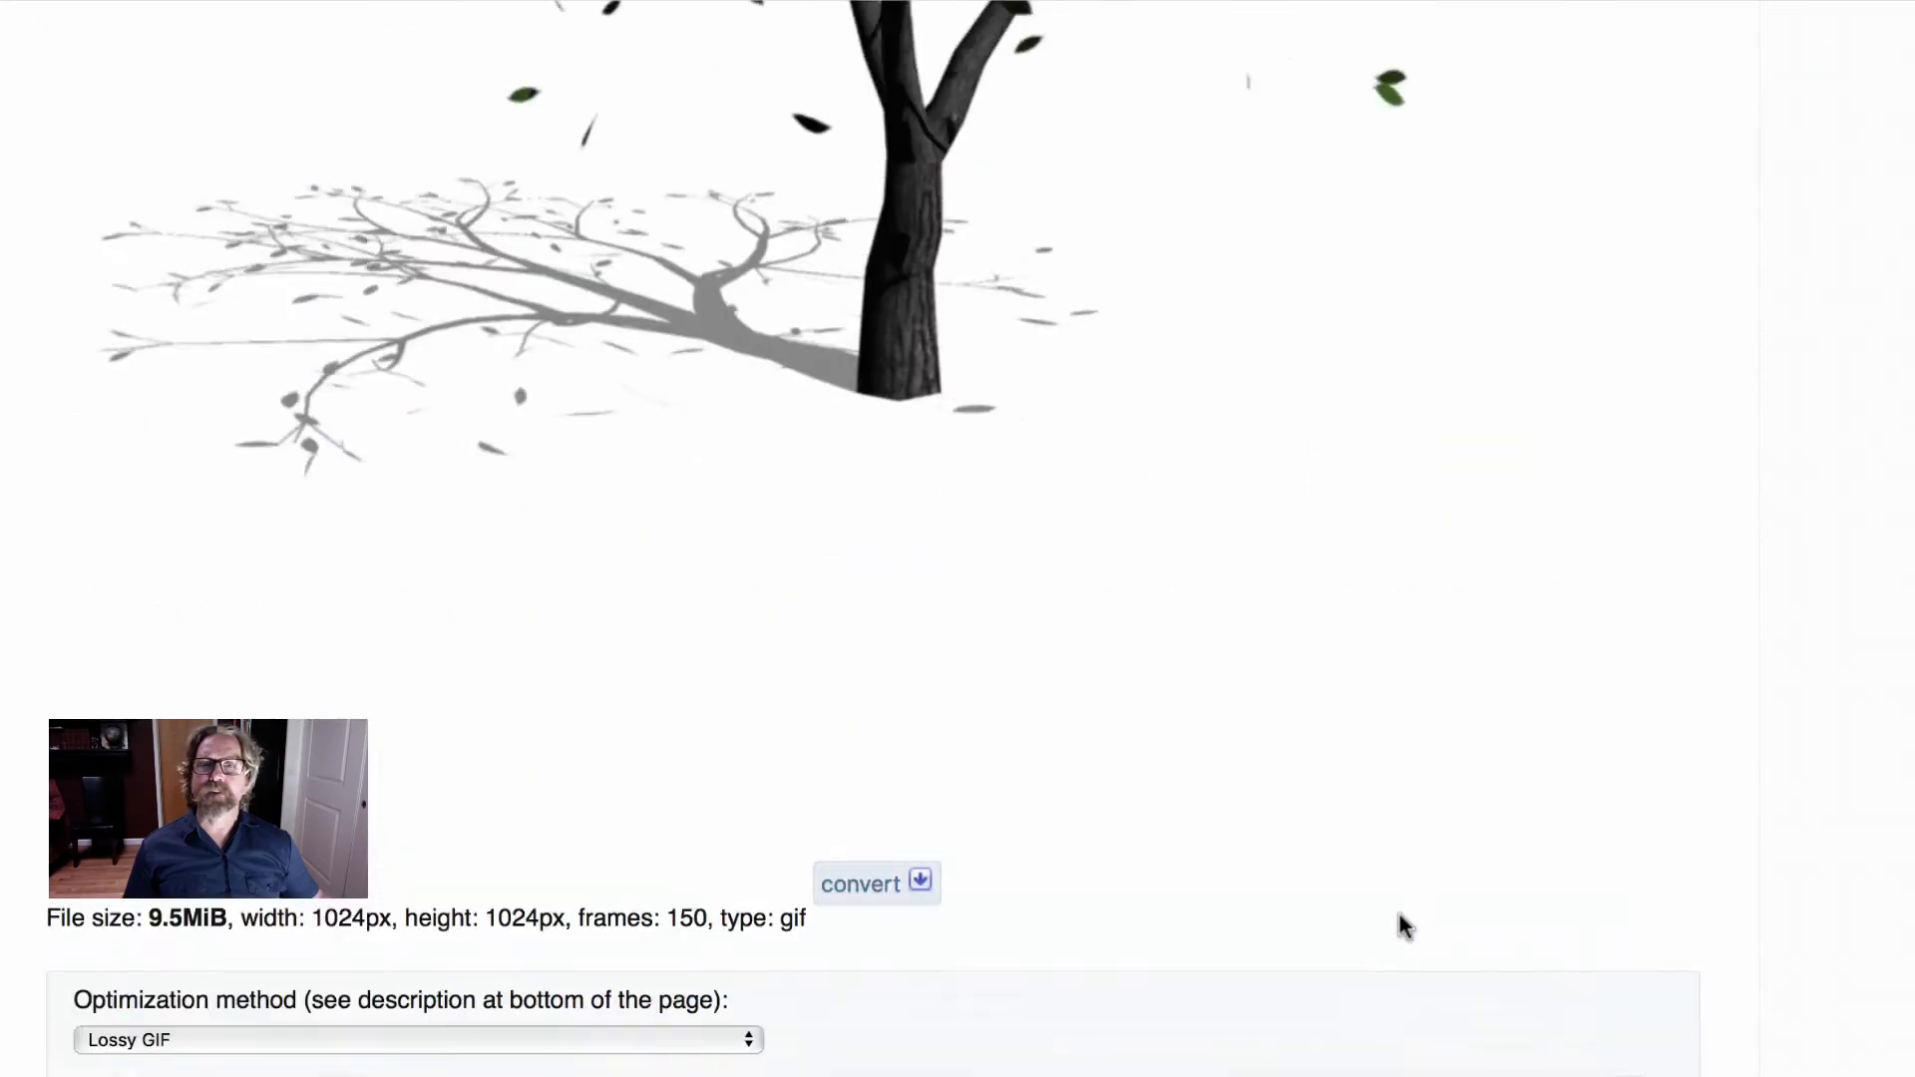
scroll(1366, 910, "up", 12)
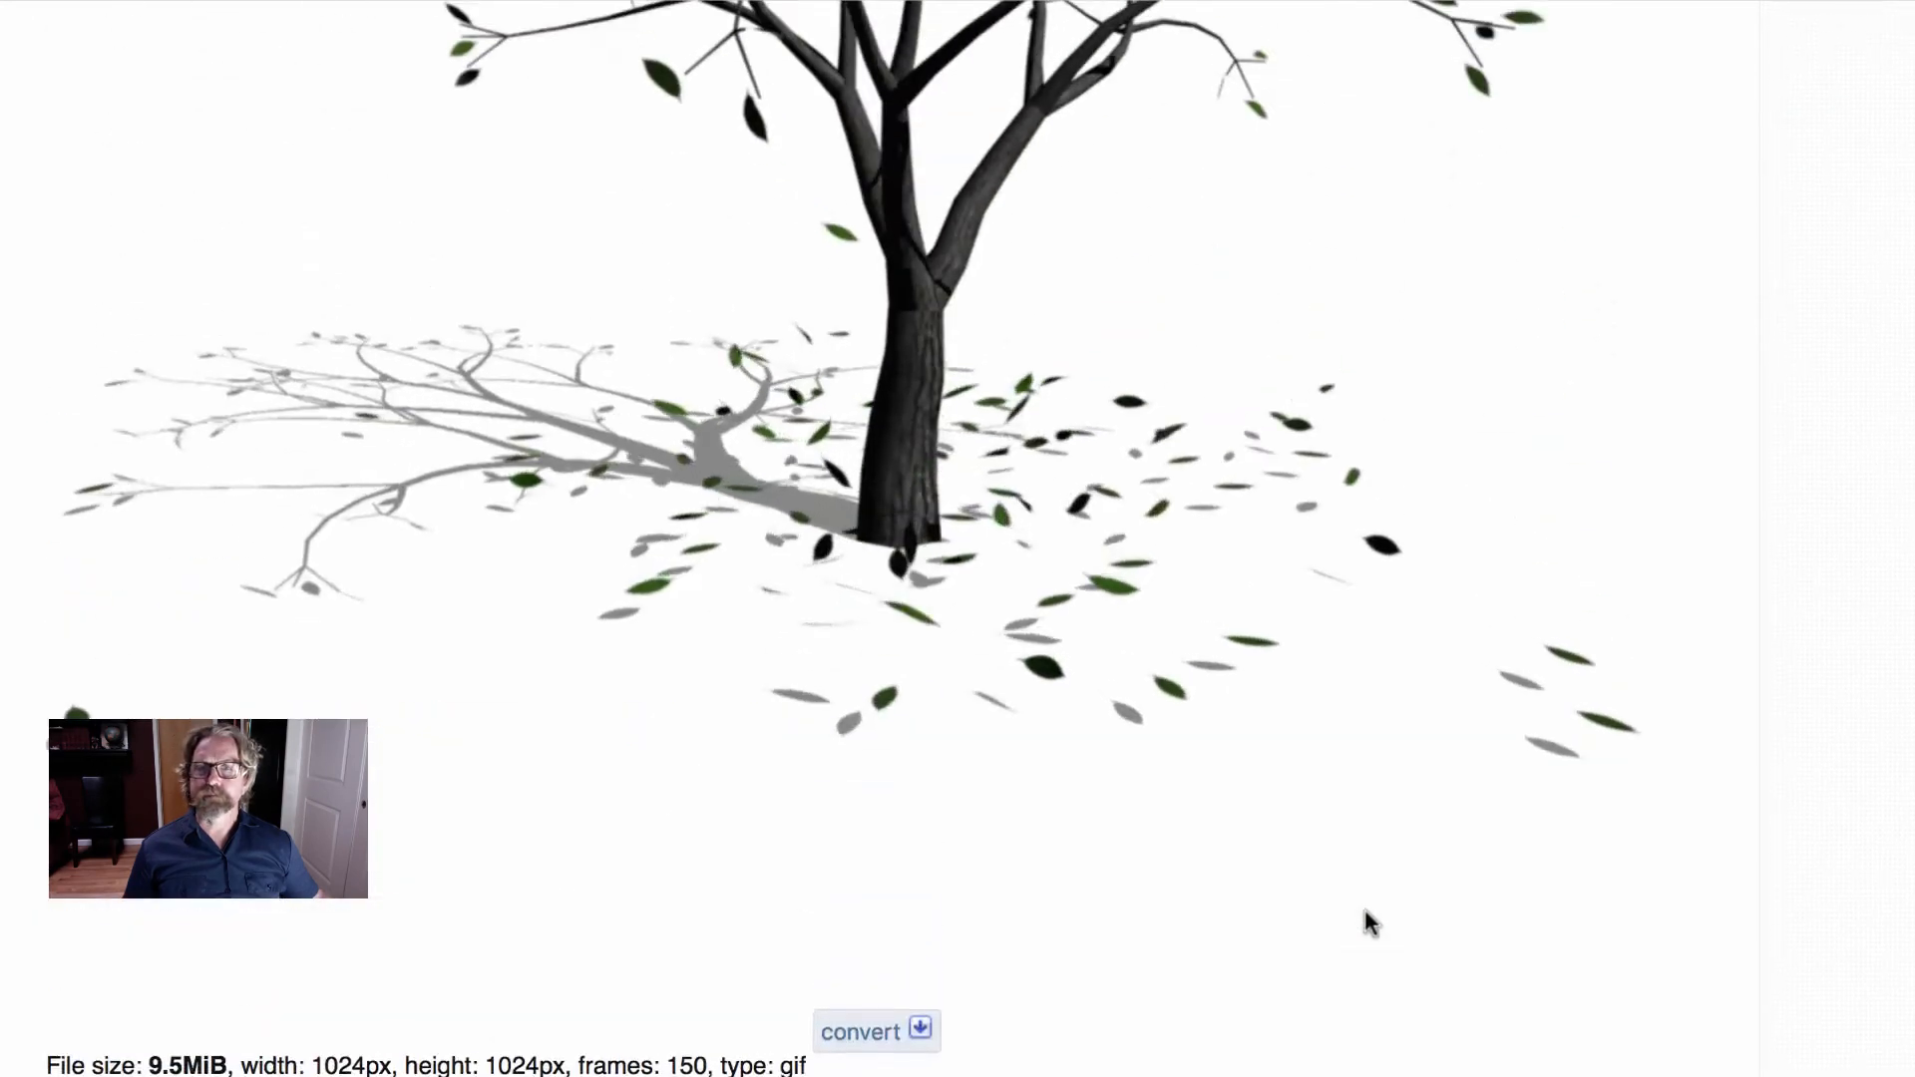
scroll(1384, 936, "down", 8)
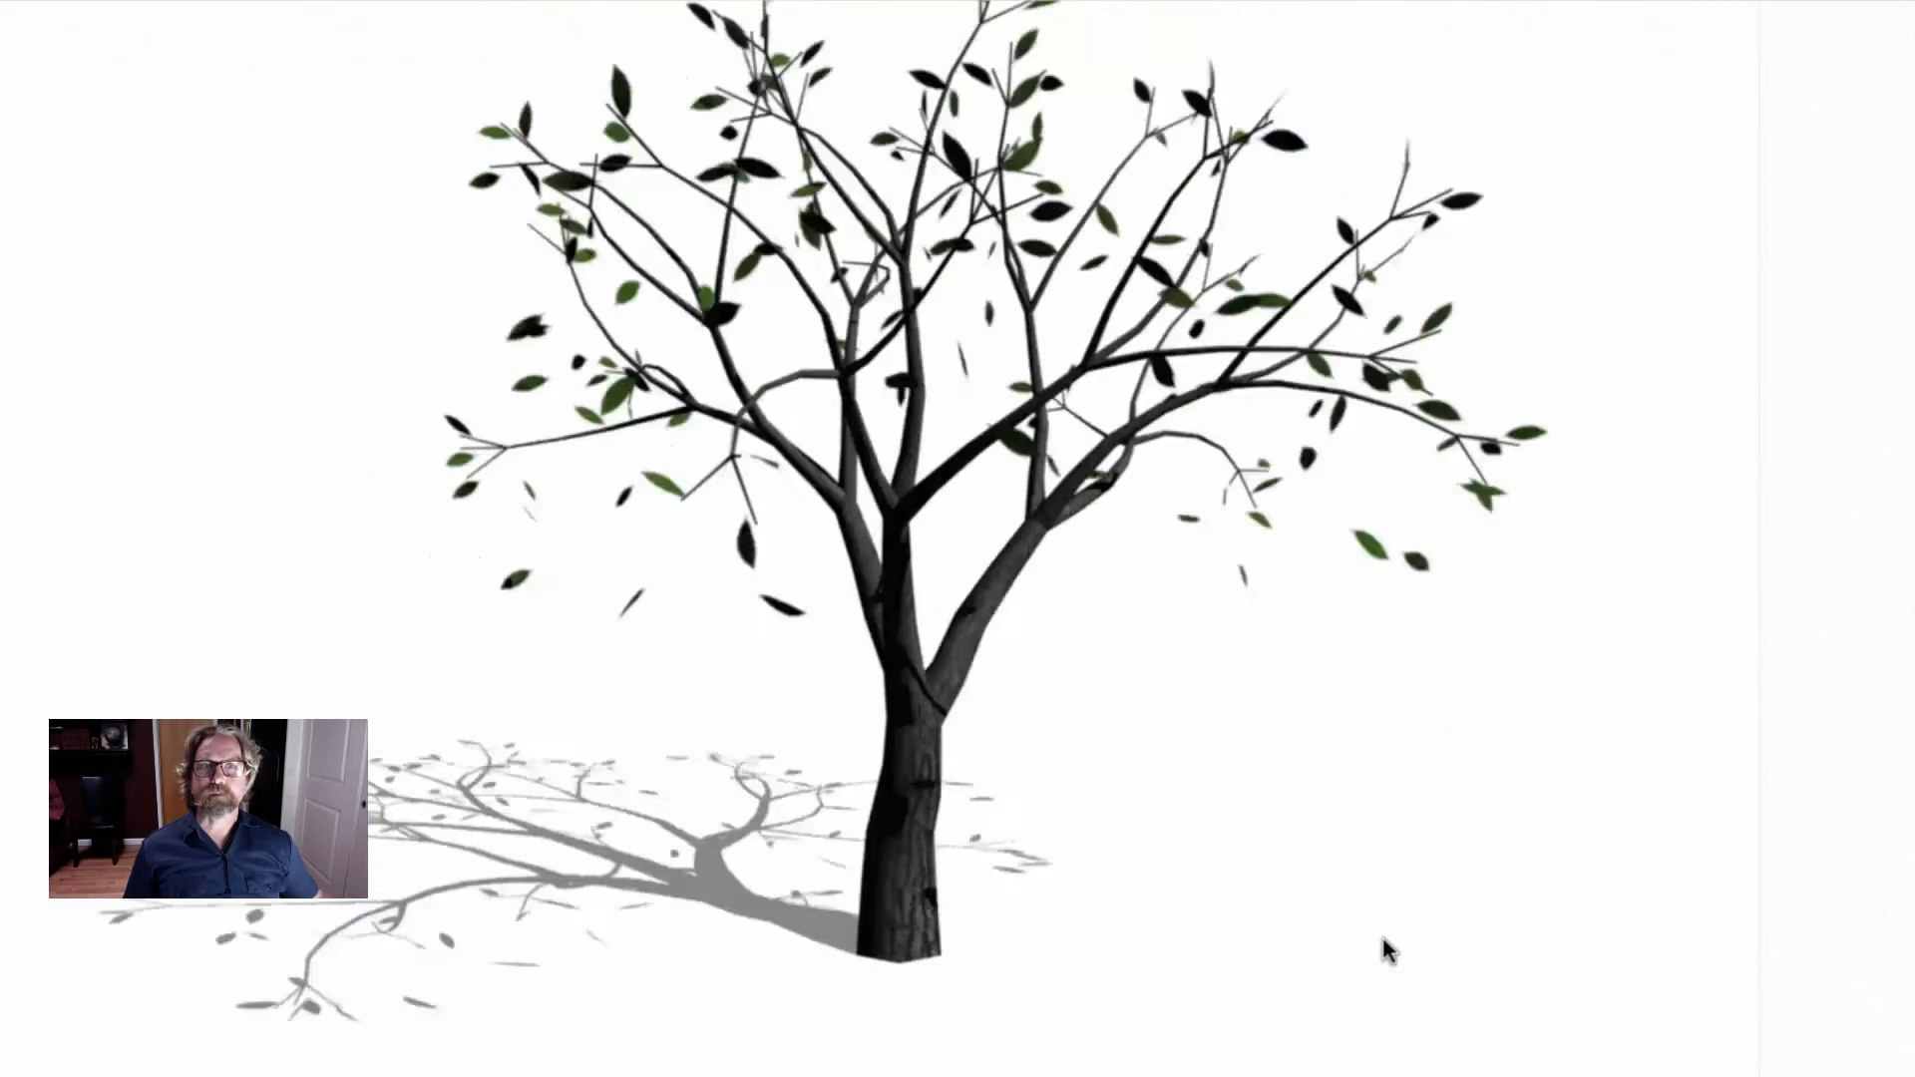
scroll(1382, 936, "up", 8)
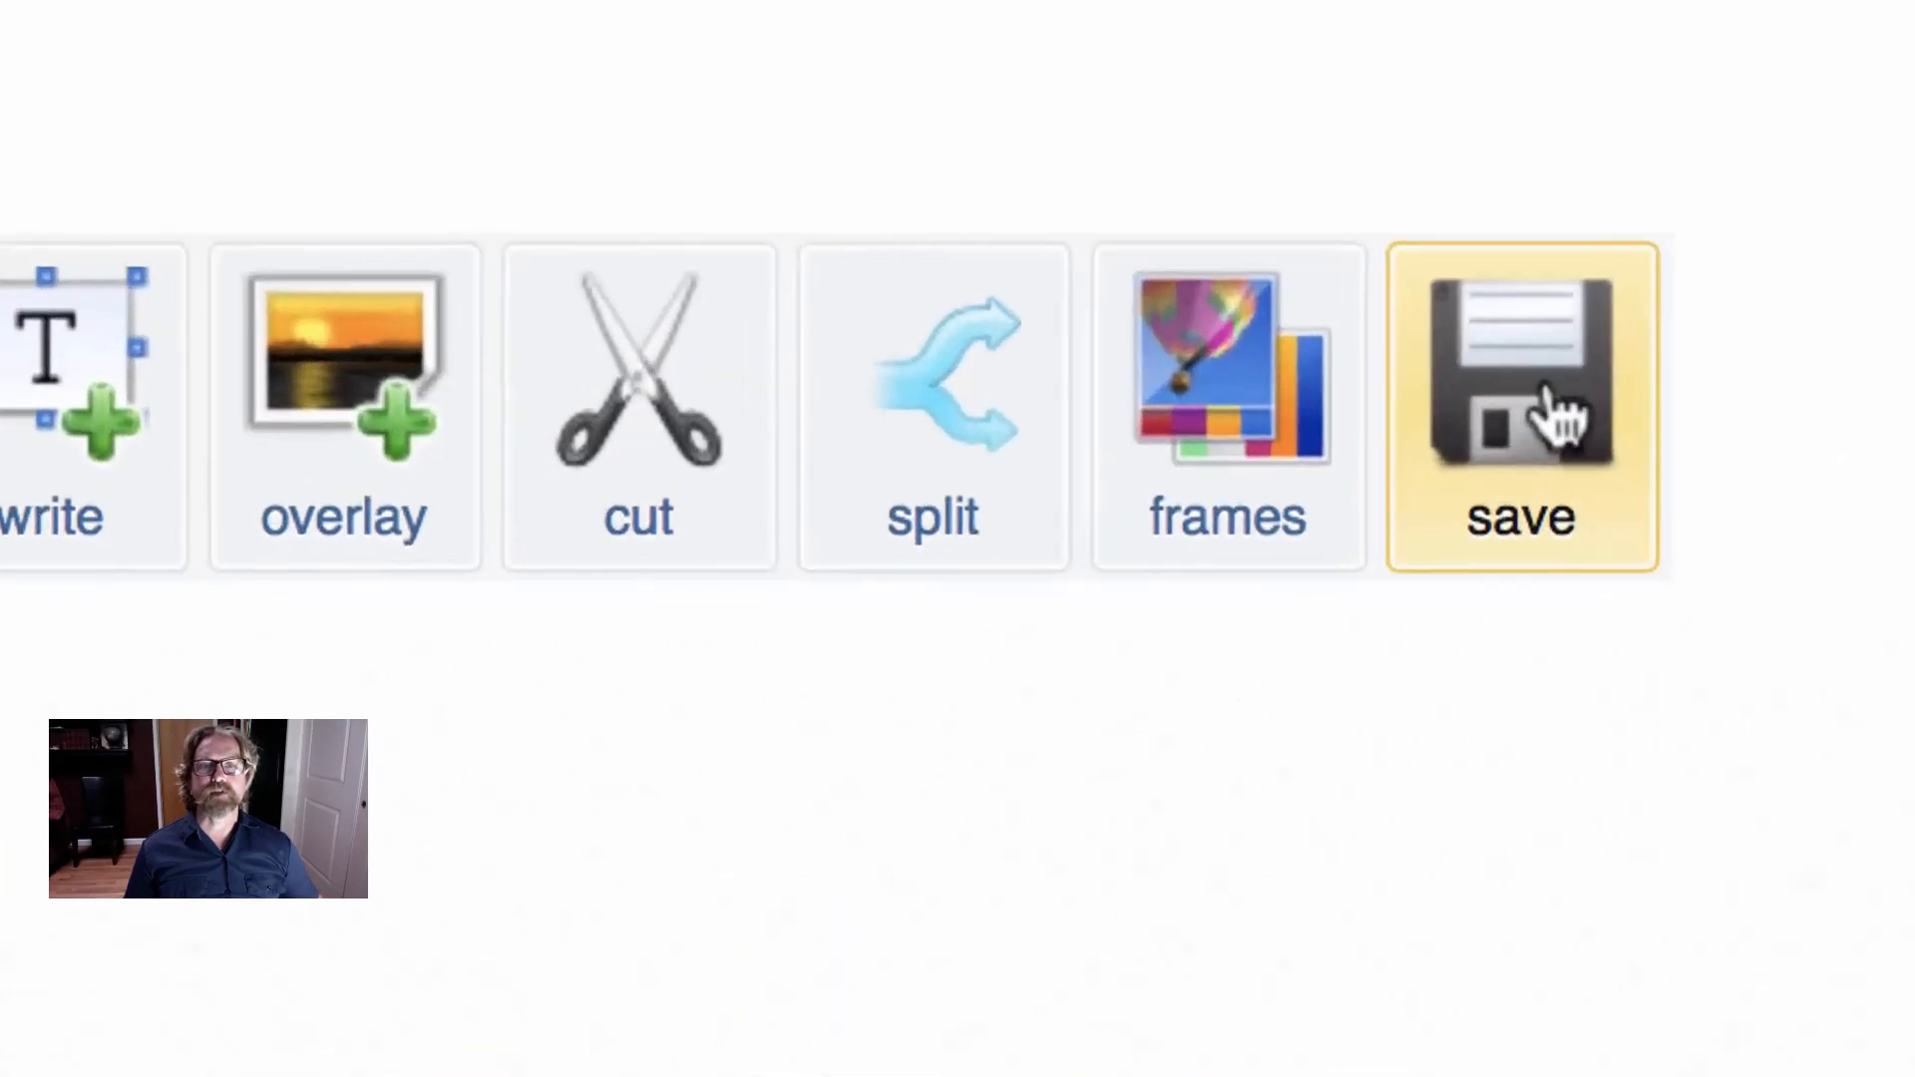
- Save the optimized GIF and preview the downloaded file ezgif.com-optimize-5.gif in Finder with Quick Look
left_click(1594, 397)
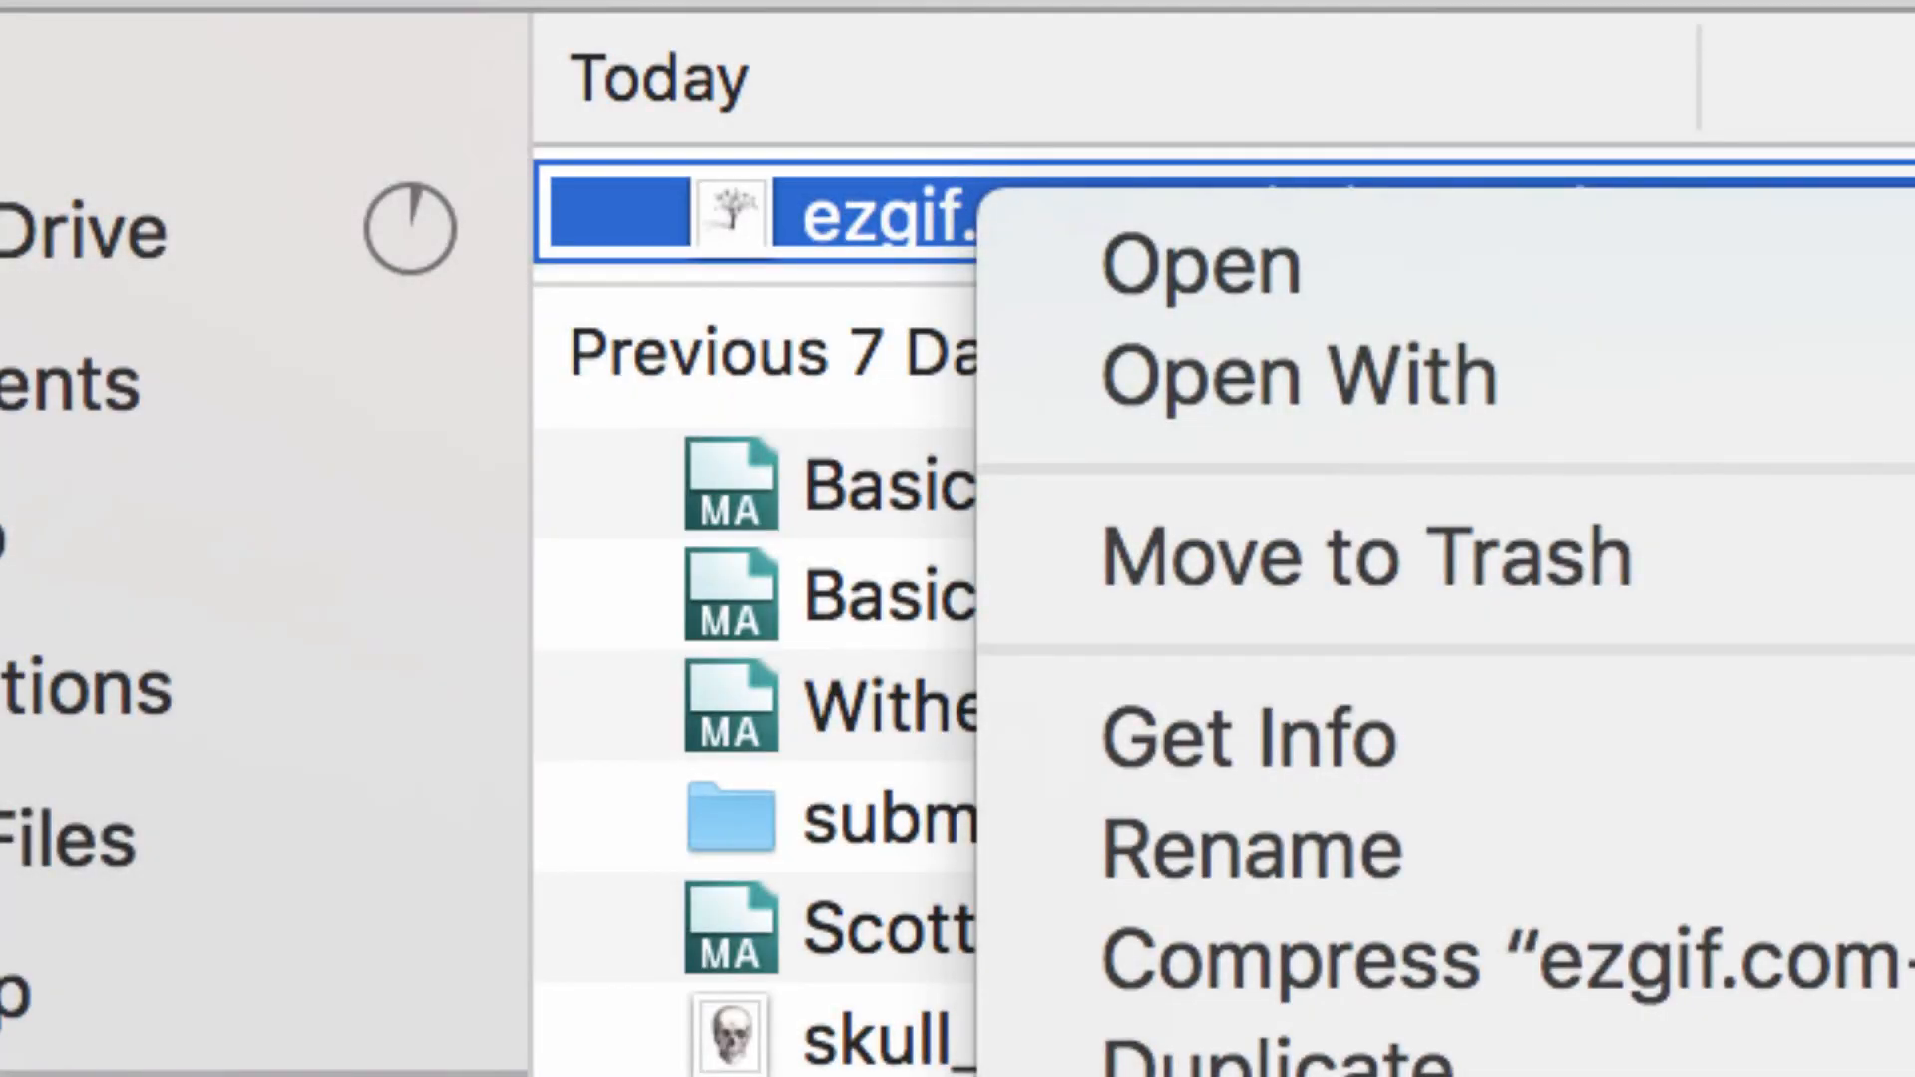
left_click(940, 83)
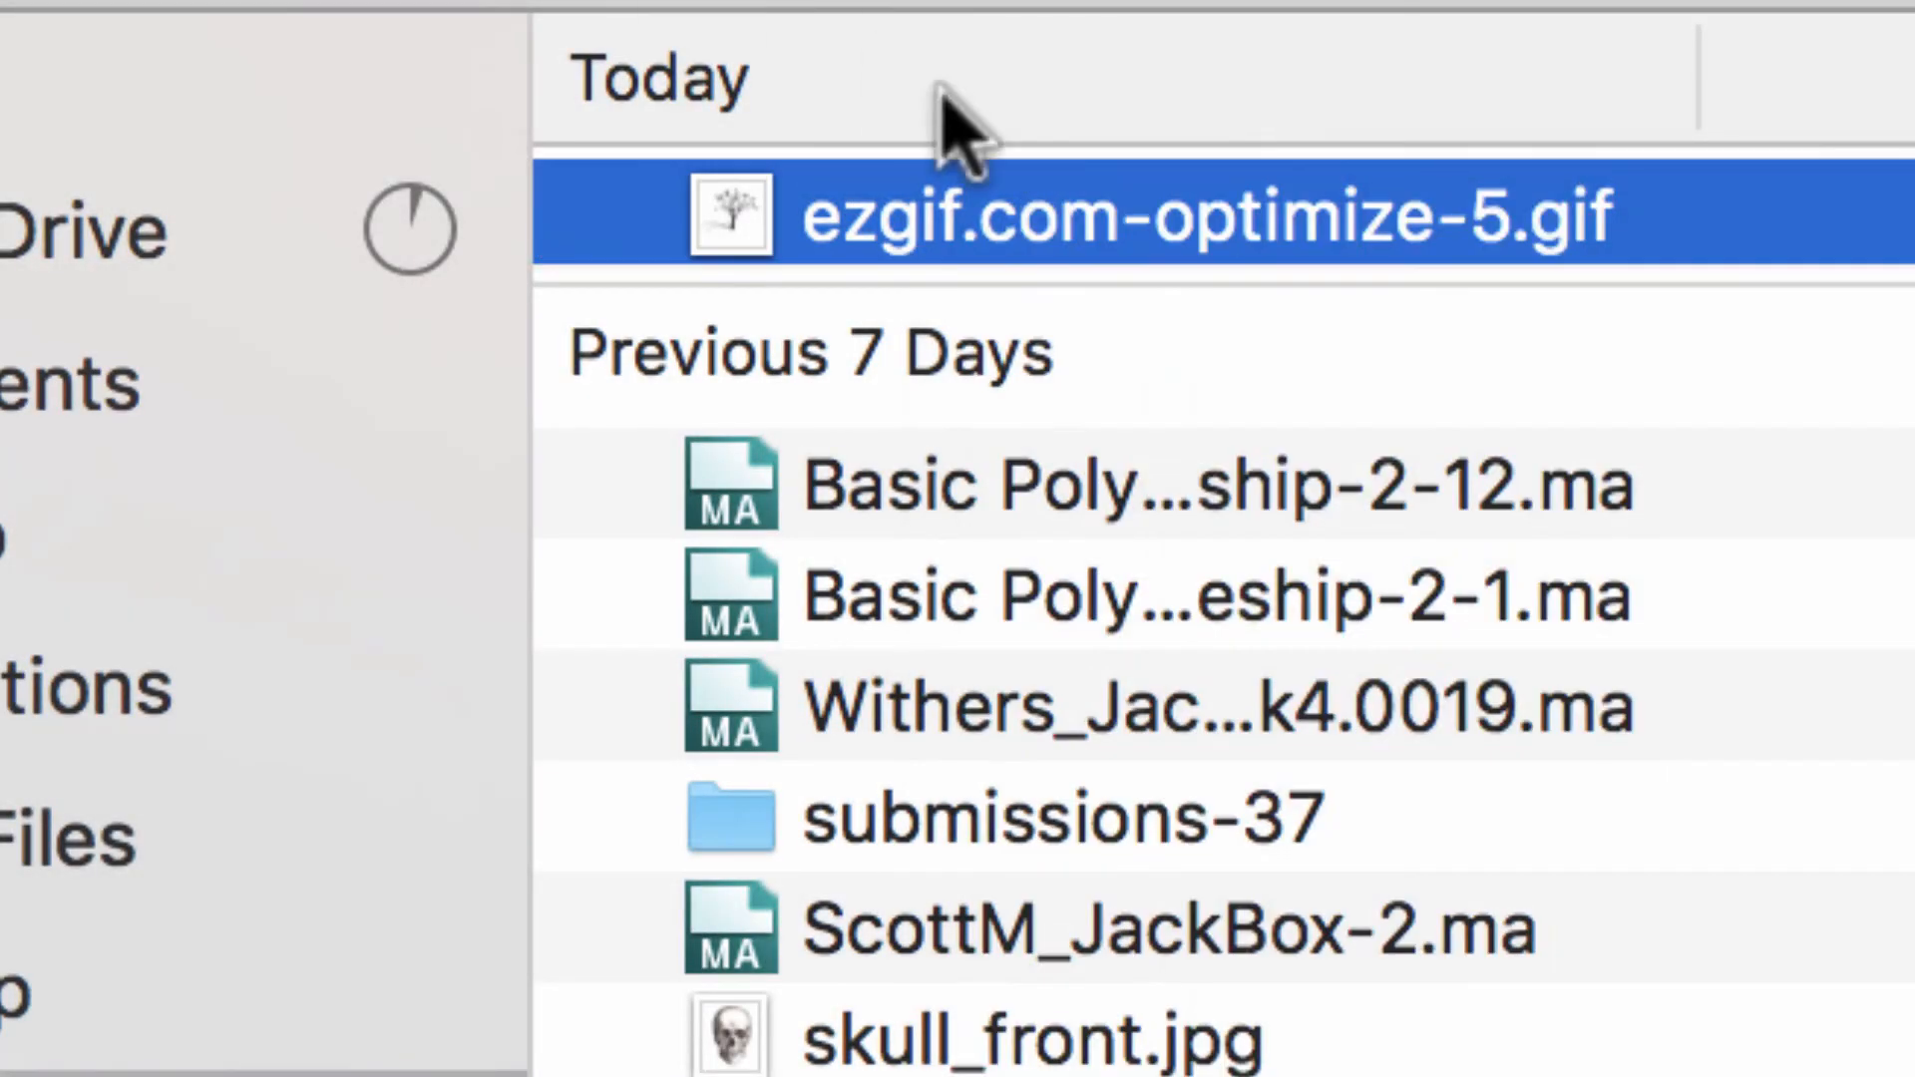
right_click(1093, 218)
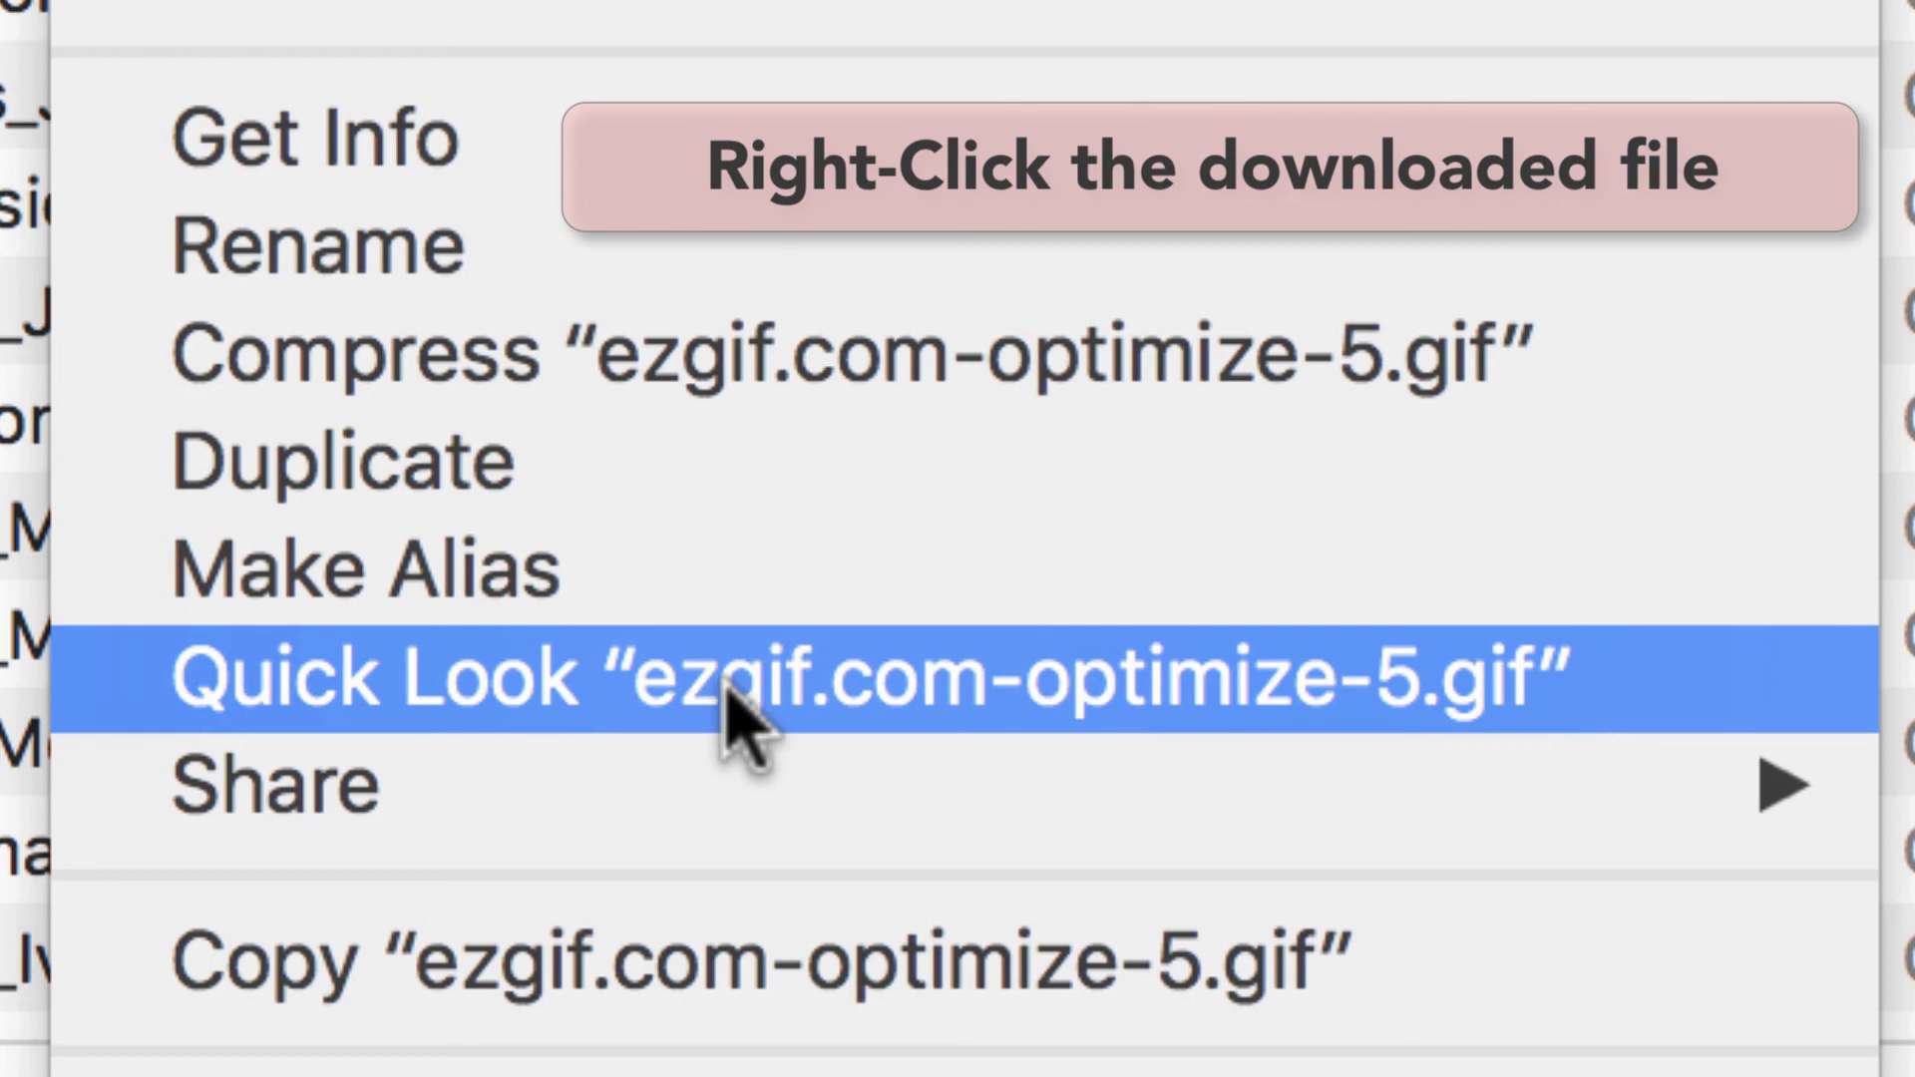
left_click(726, 686)
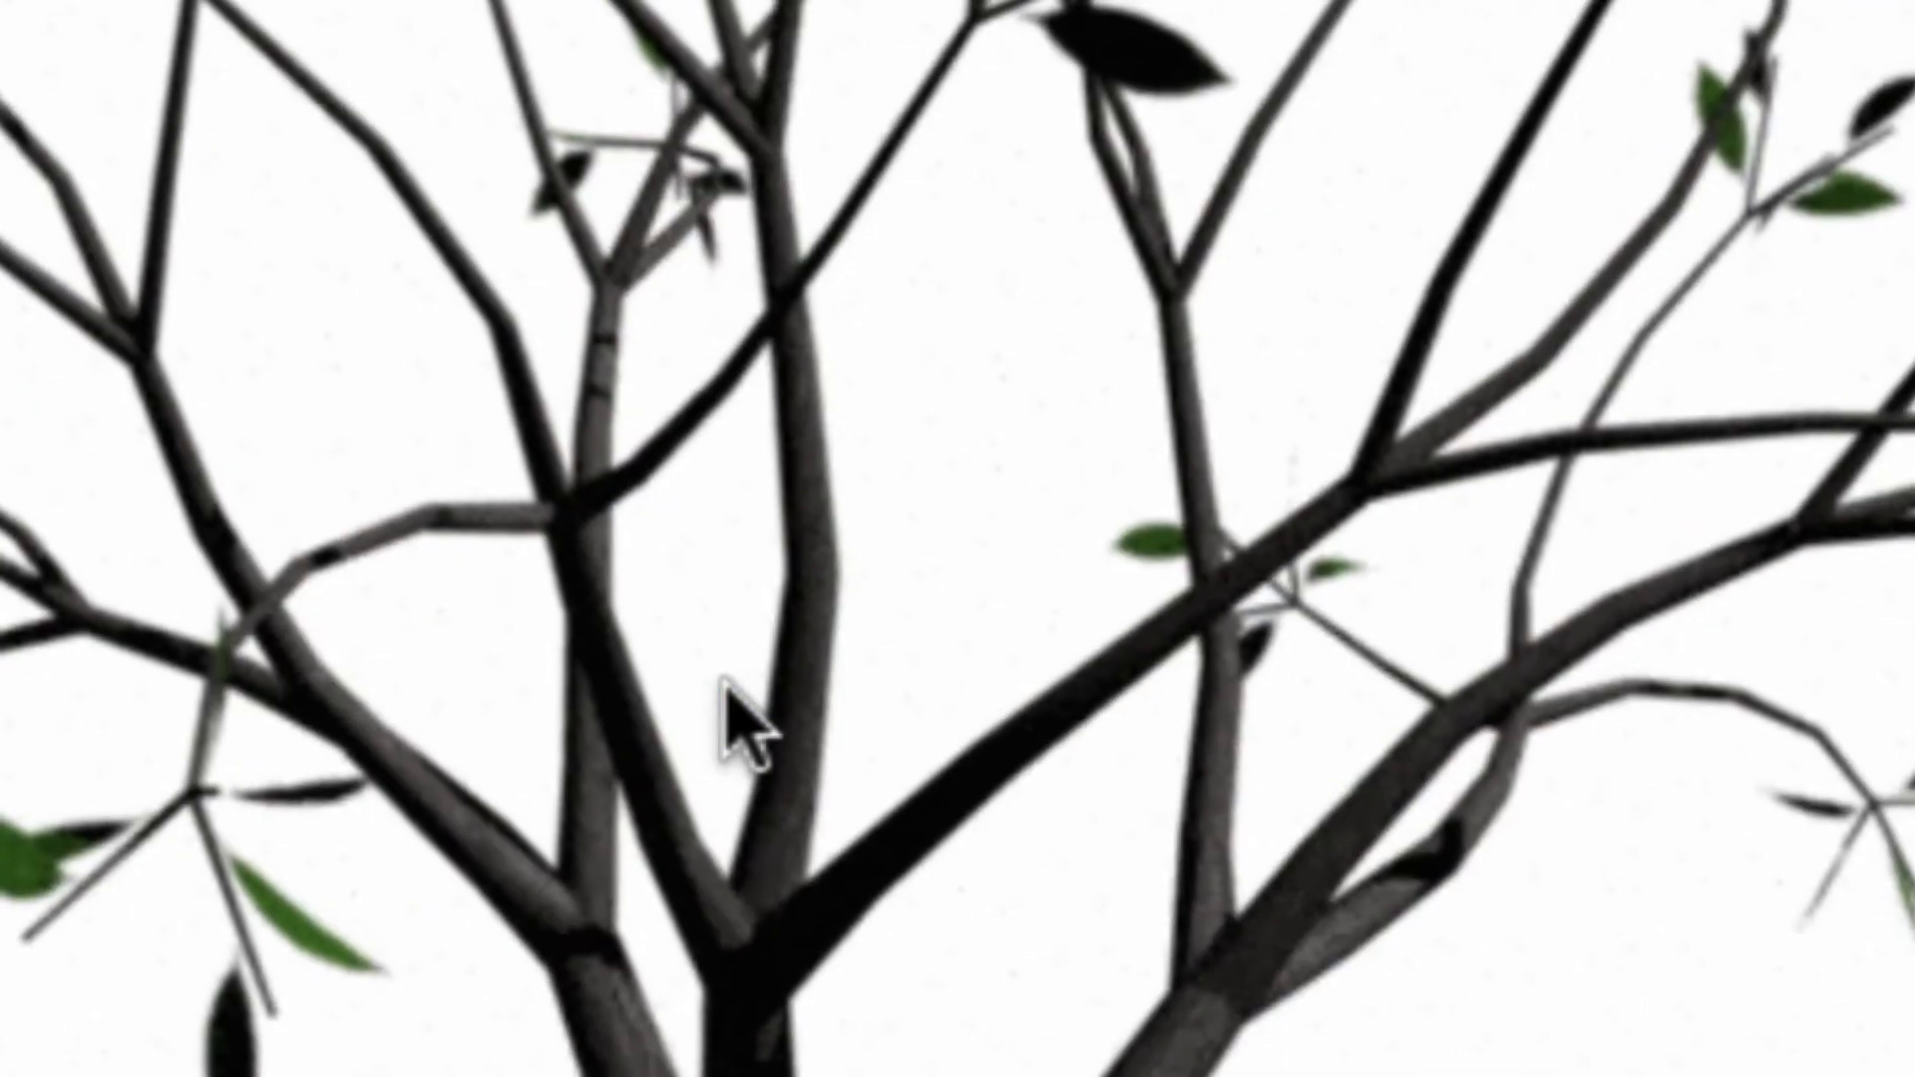